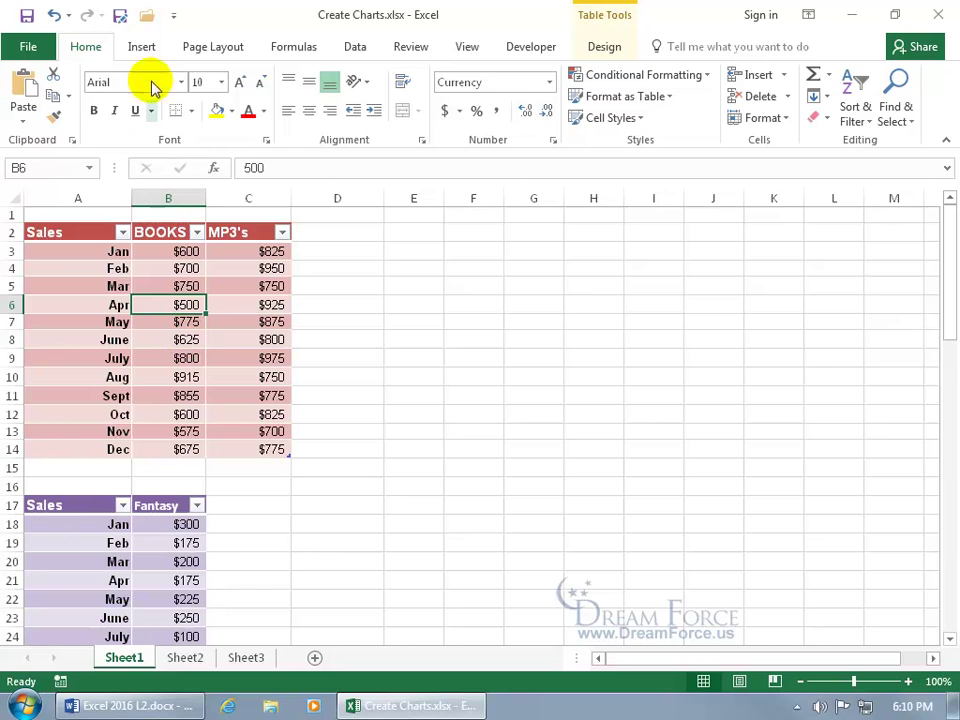
Insert a 2-D clustered column chart from the monthly BOOKS and MP3's sales table
click(143, 46)
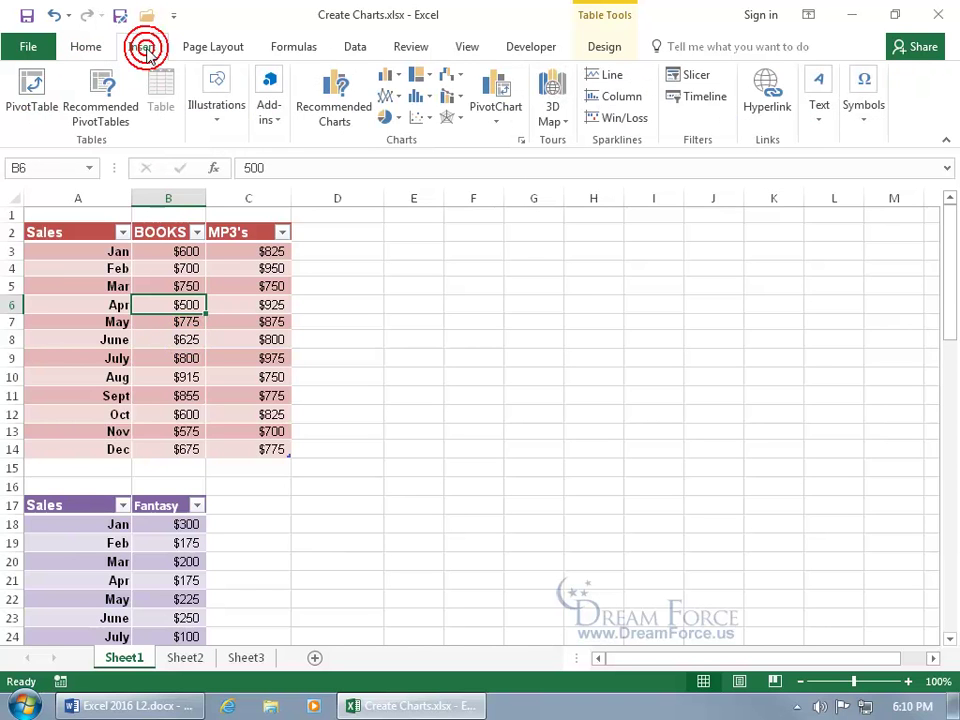
click(390, 77)
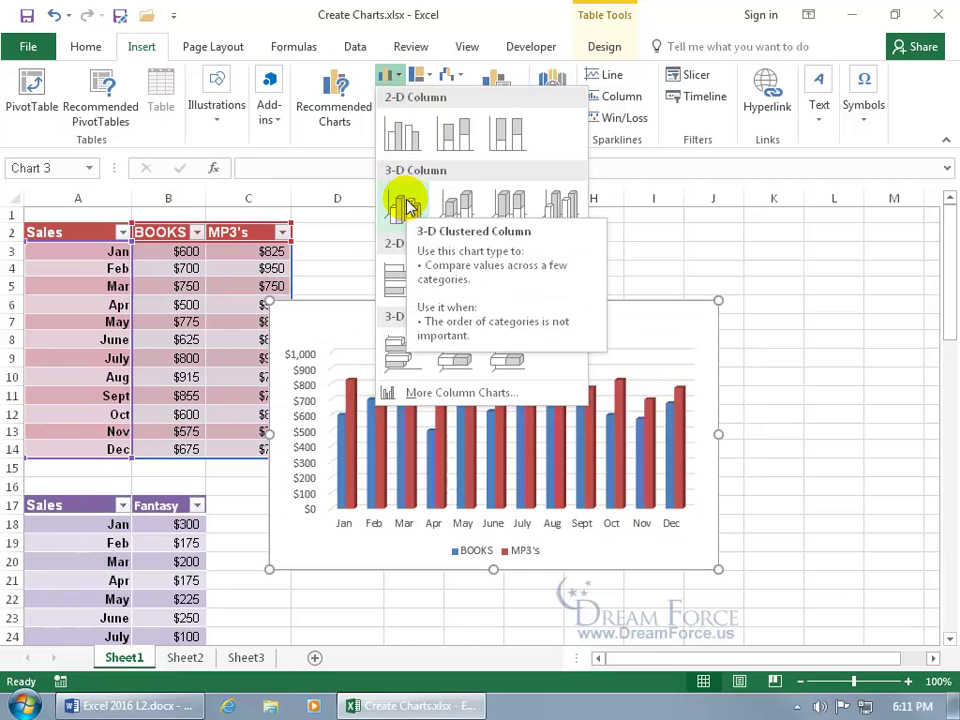
click(405, 138)
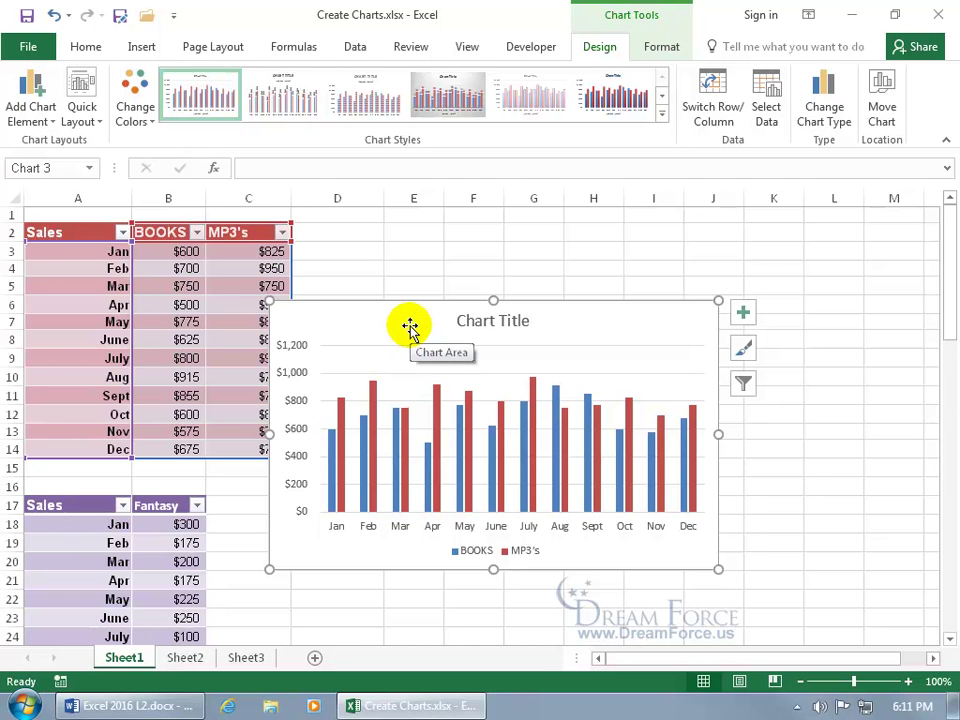
Move the chart beside the sales table and shrink it slightly so it spans about rows 2 to 14
drag(410, 328, 443, 249)
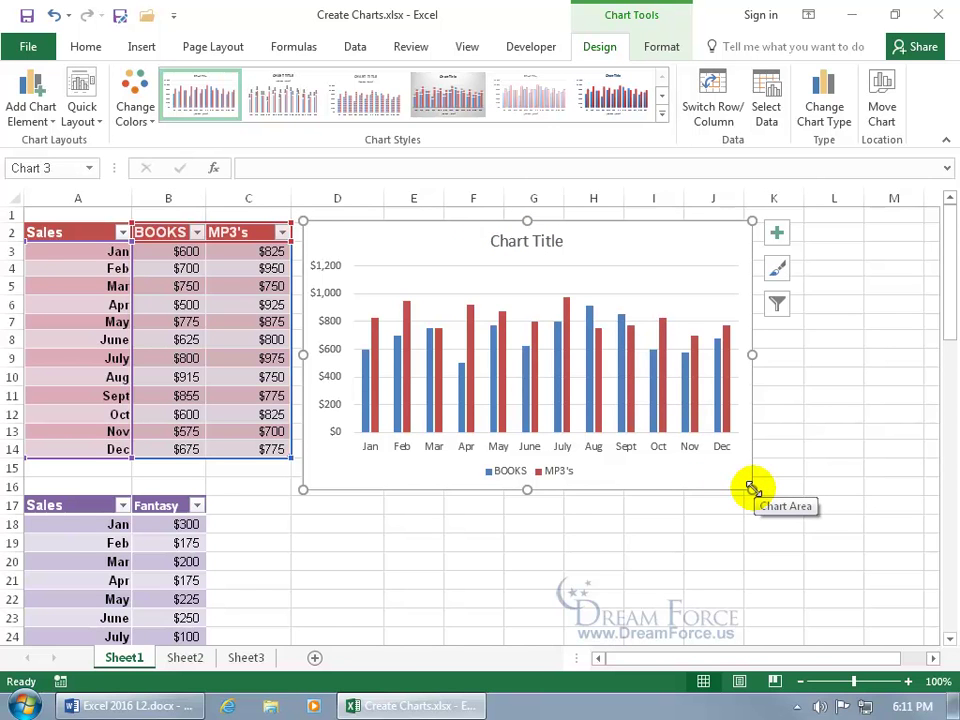
drag(752, 488, 740, 455)
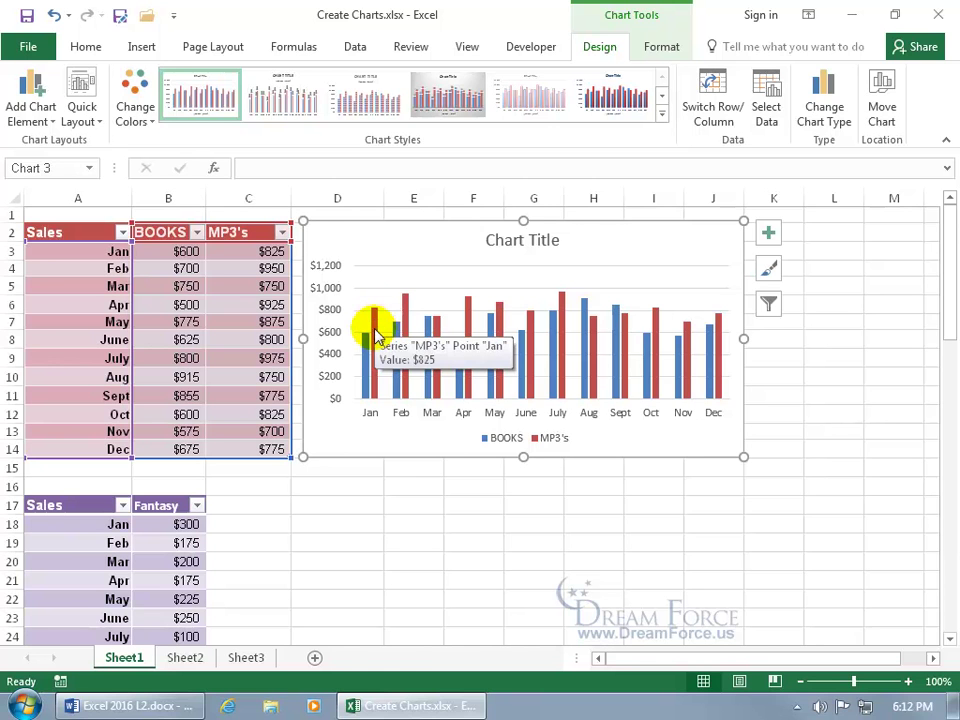
click(397, 441)
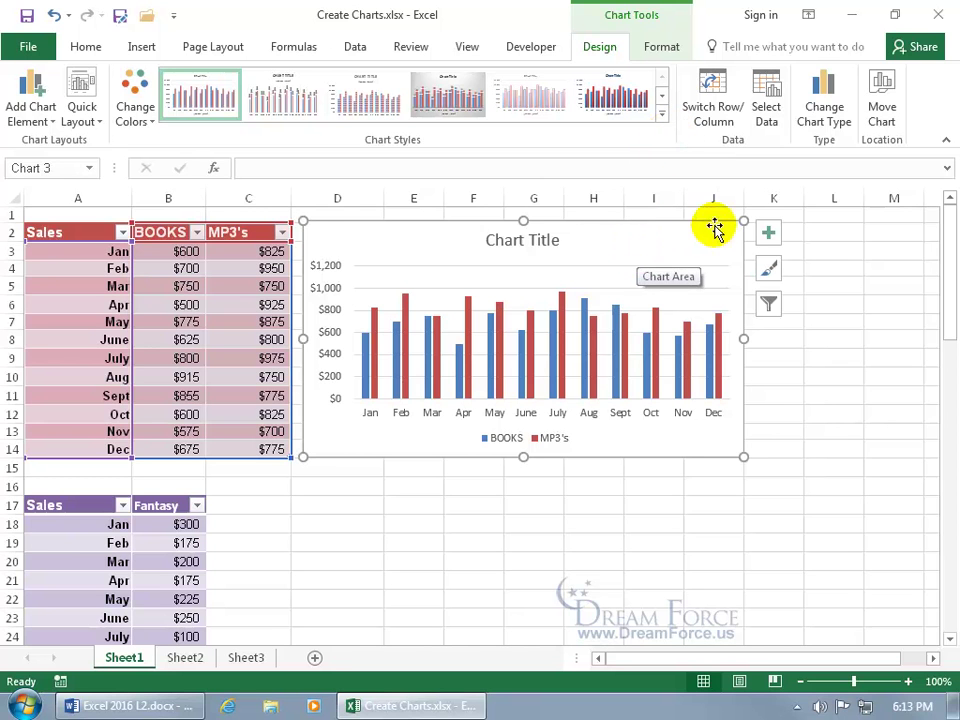
Open the chart's element options, hide both axes, and show them again
click(768, 234)
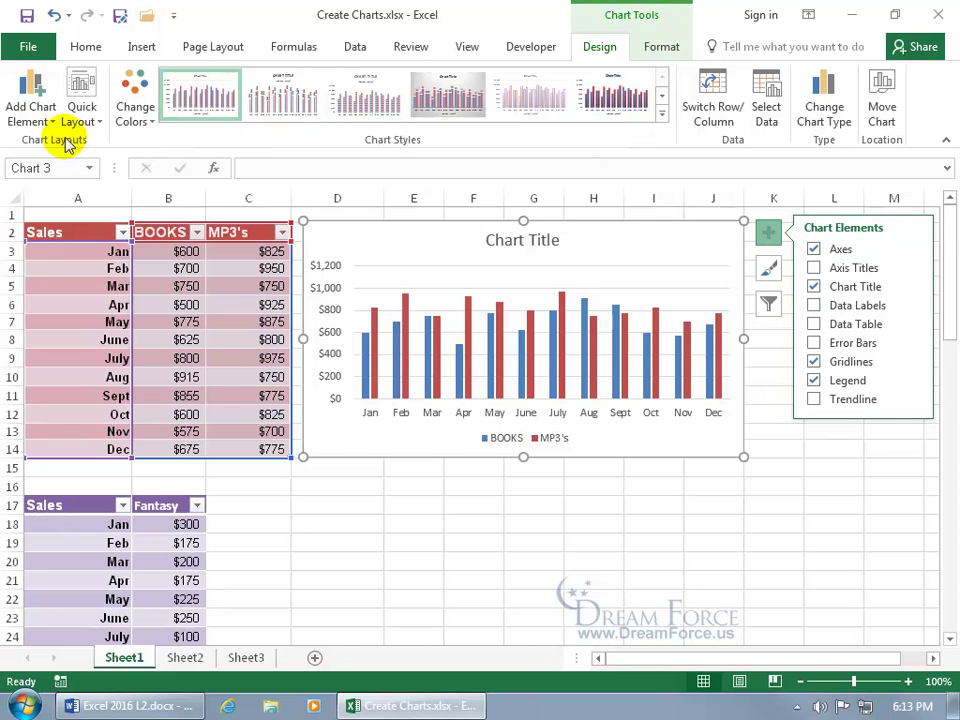
click(31, 118)
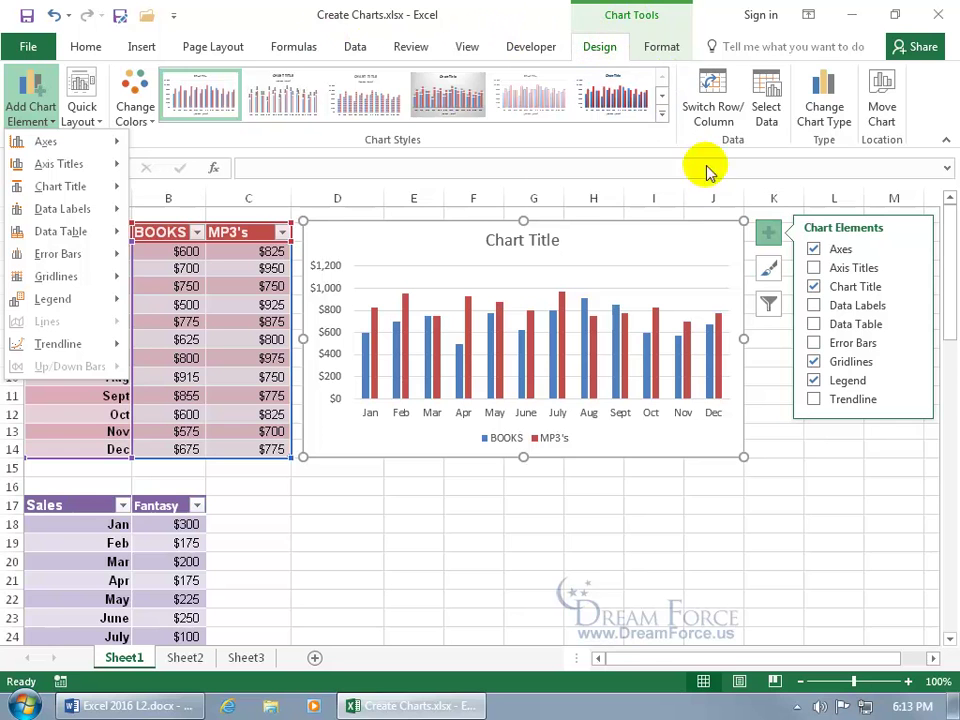
click(768, 237)
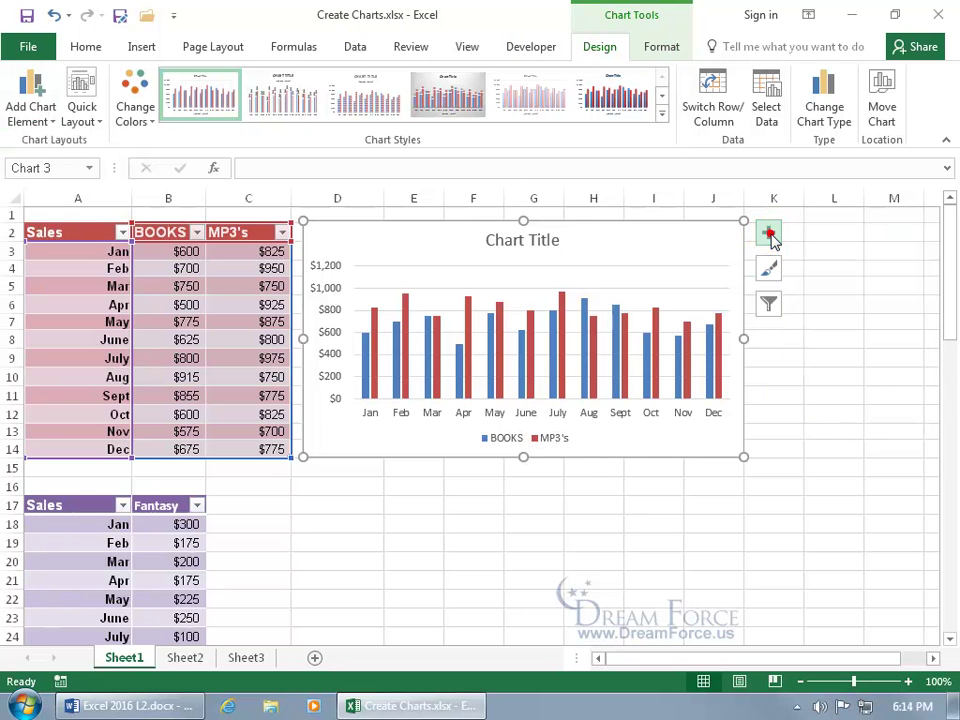
click(770, 238)
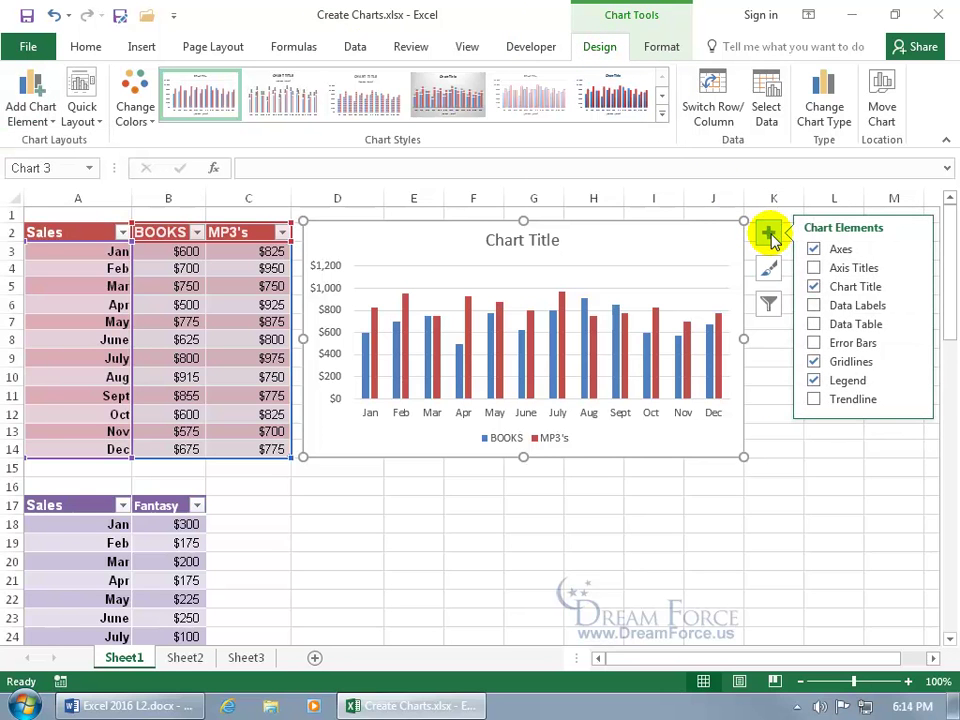
click(814, 249)
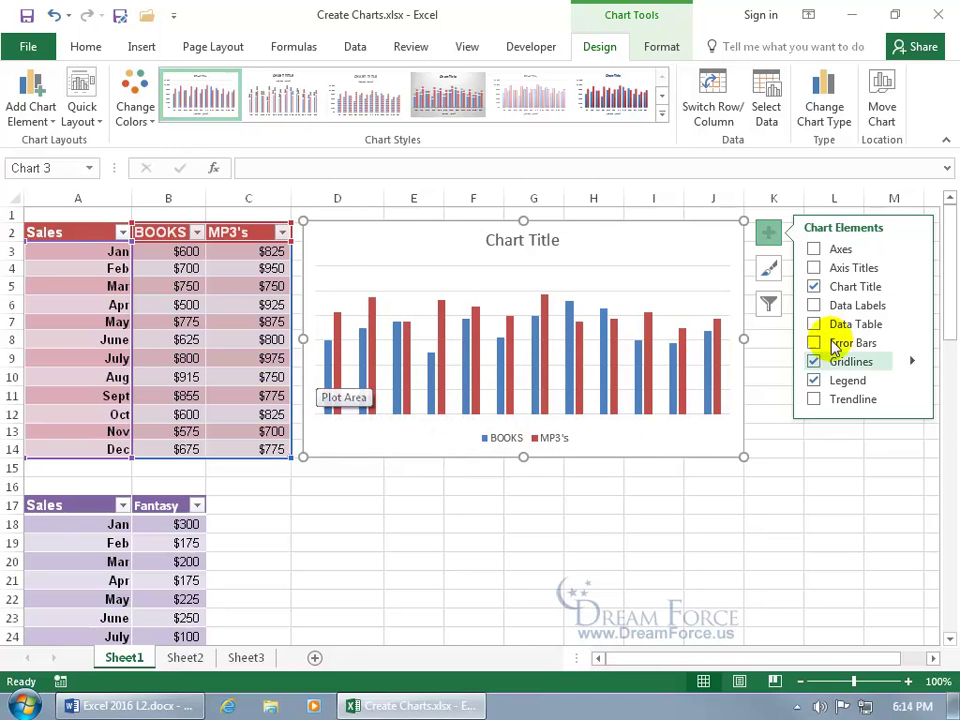
click(814, 250)
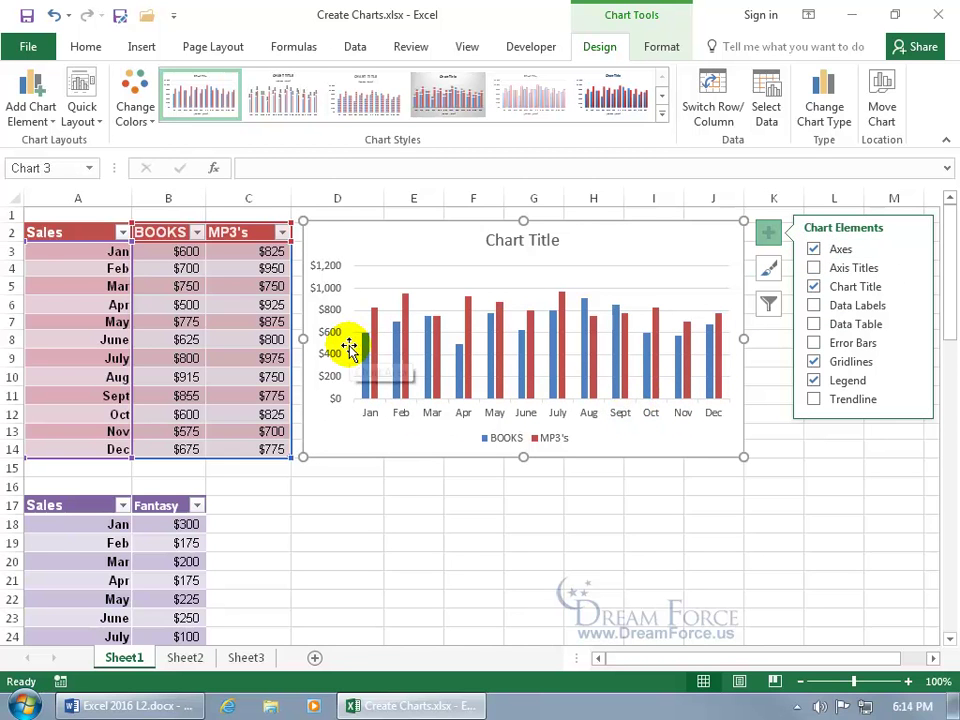
Hide only the primary horizontal axis of the chart and restore it
click(912, 250)
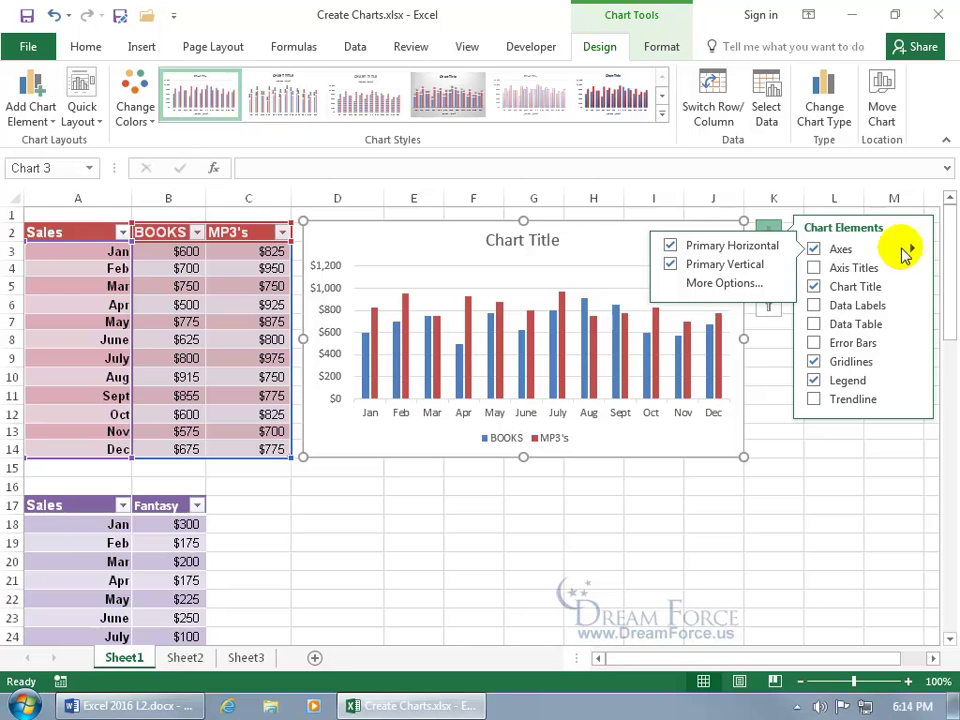
click(670, 247)
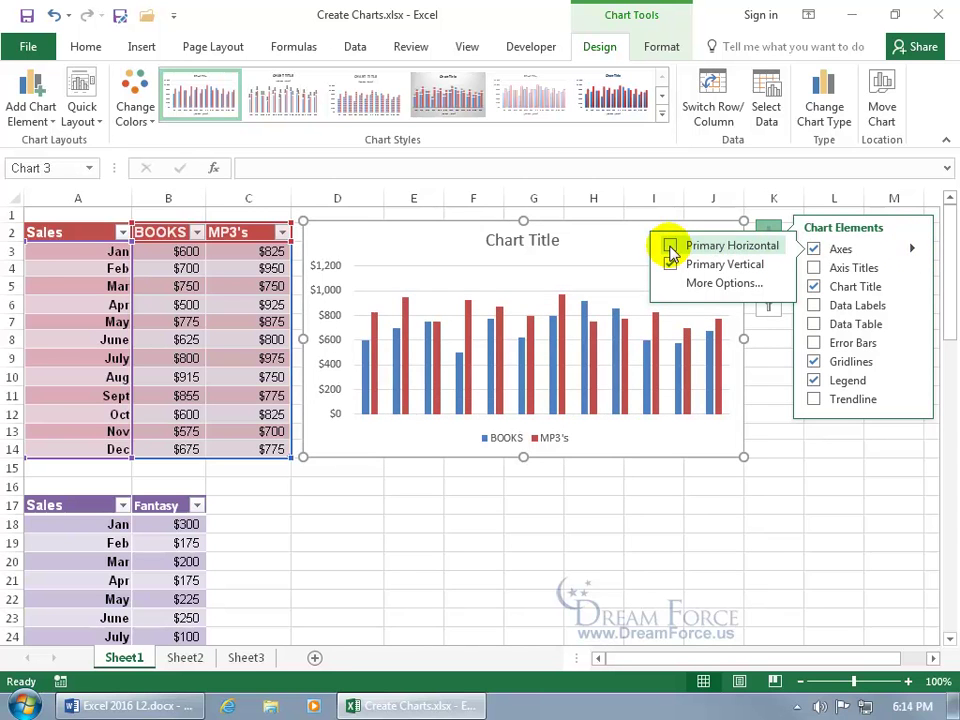
click(670, 247)
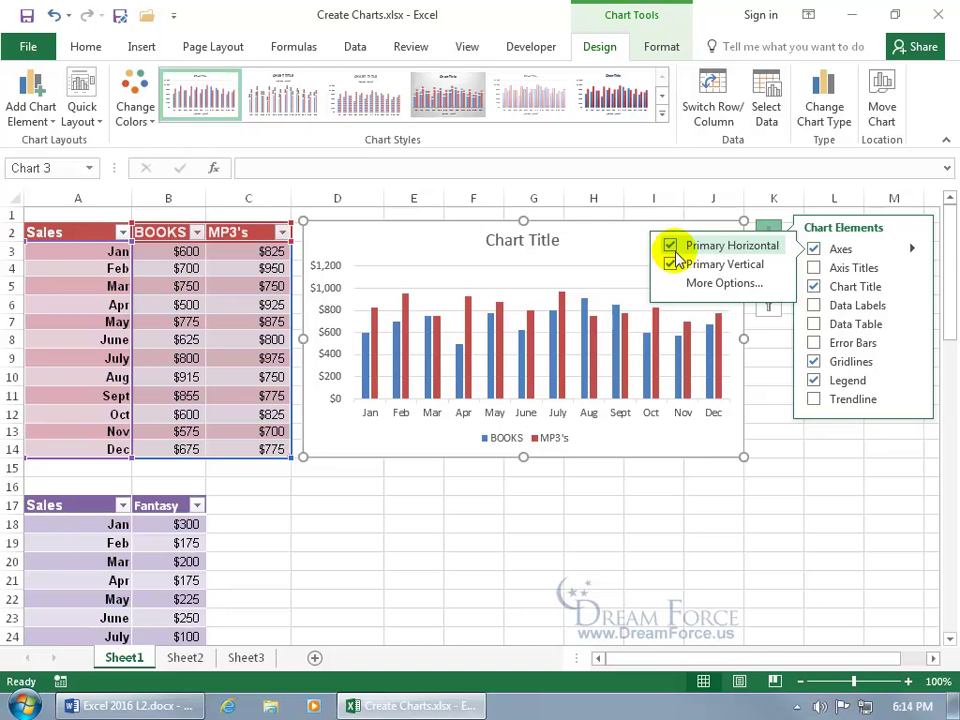
Open the horizontal axis formatting options, try the axis position On tick marks, and restore Between tick marks
click(698, 282)
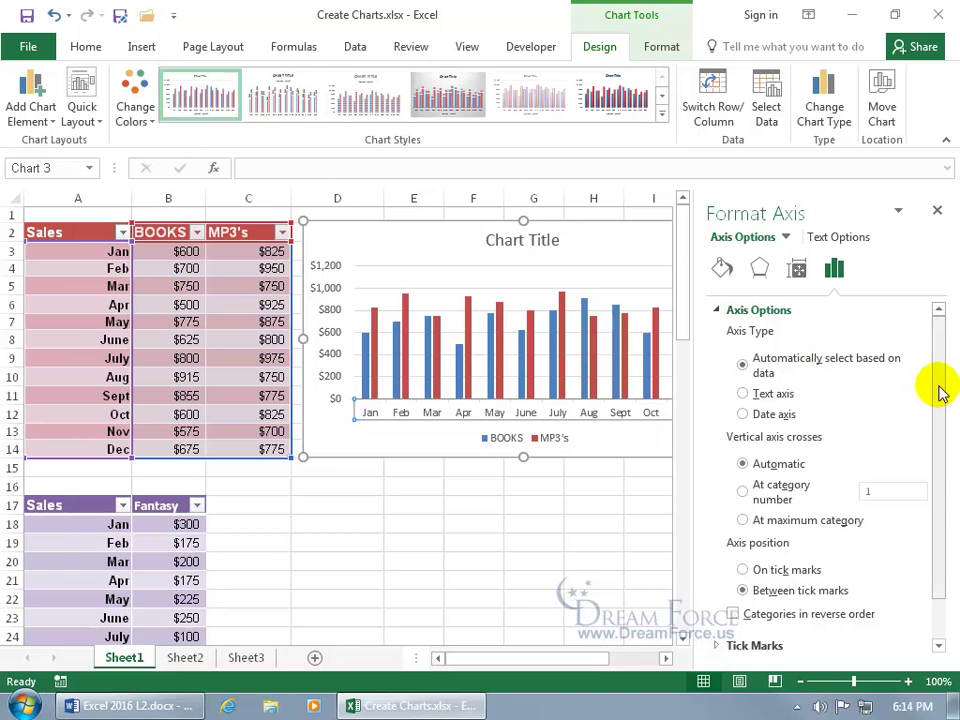
drag(938, 385, 942, 437)
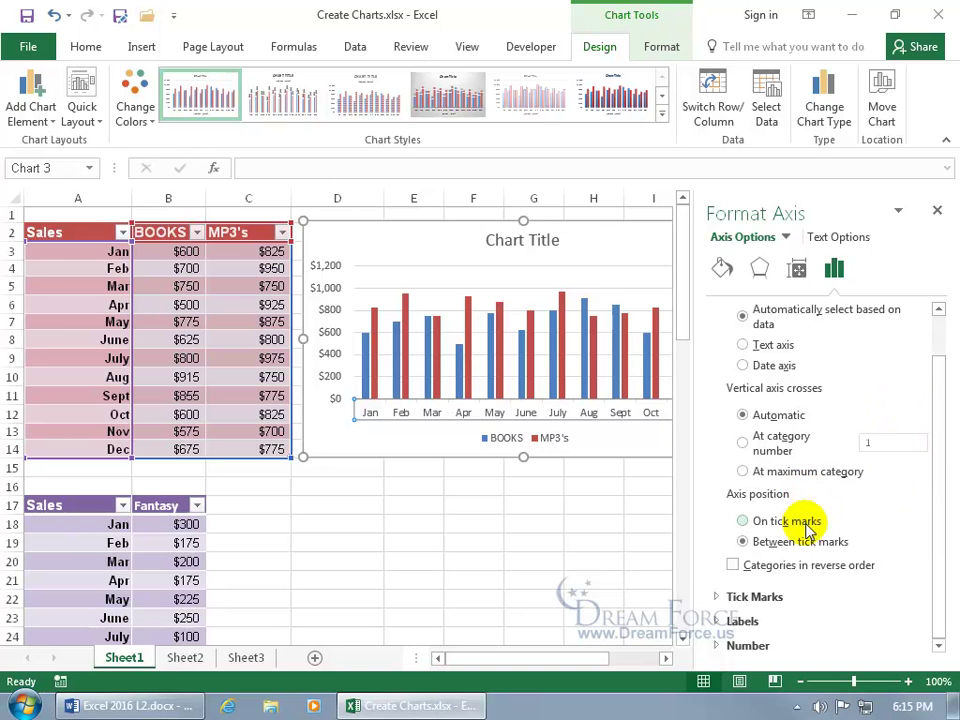
click(744, 522)
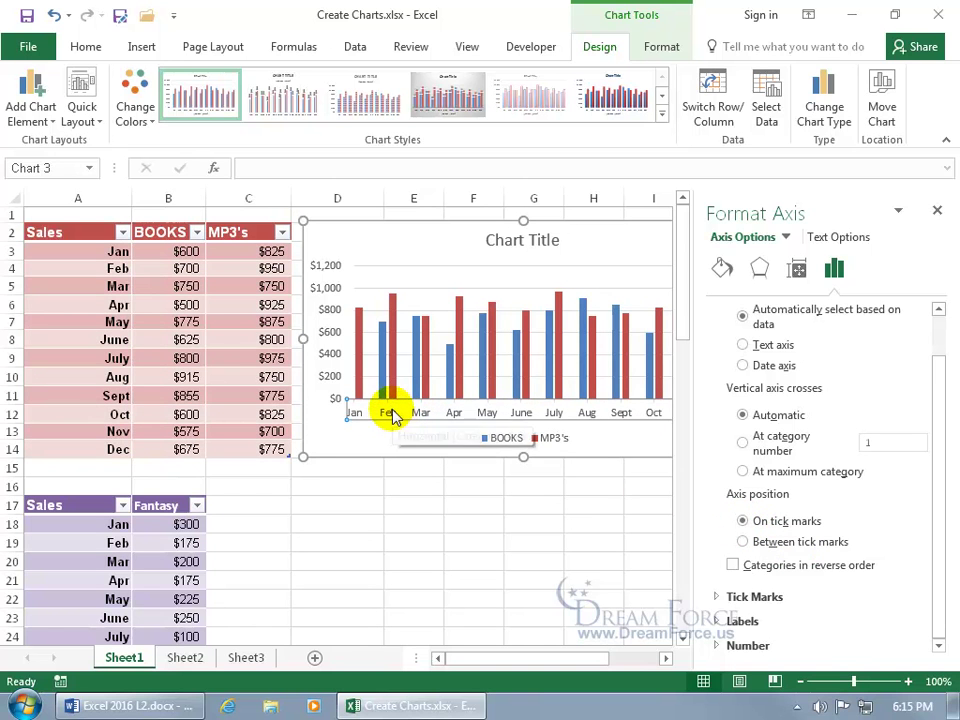
click(743, 541)
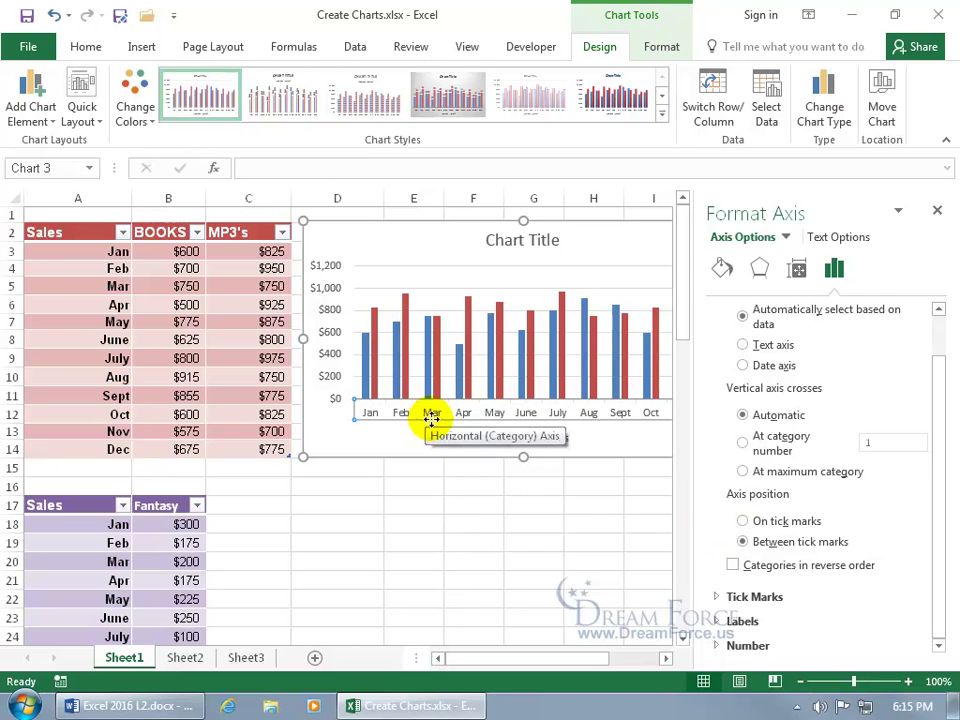
Set the horizontal axis's major tick mark type to Inside
click(716, 596)
drag(938, 556, 943, 621)
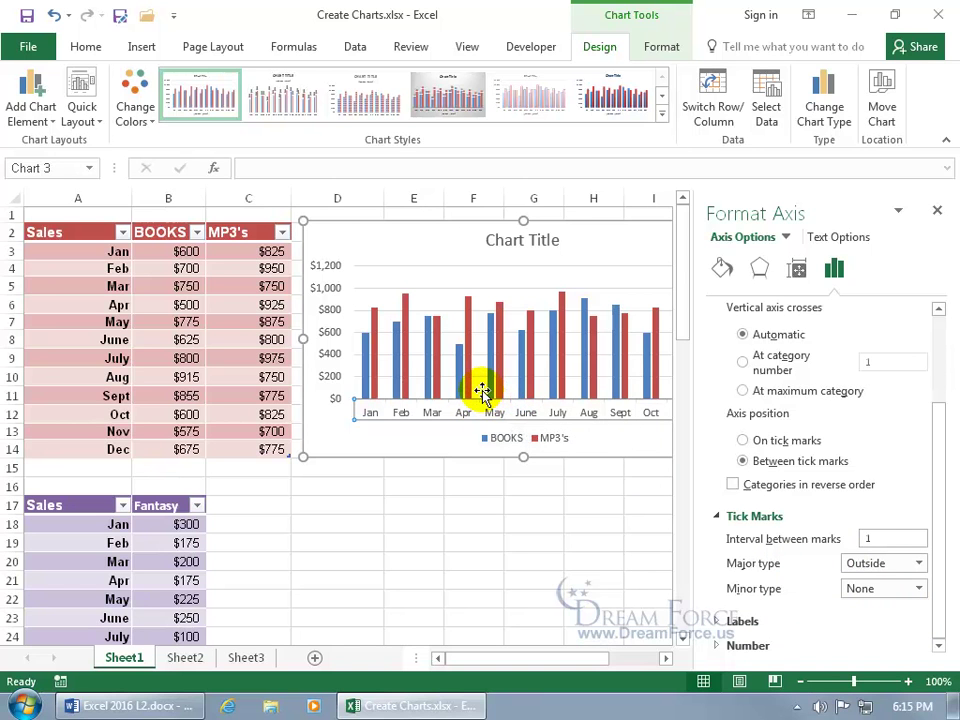
click(912, 562)
click(891, 601)
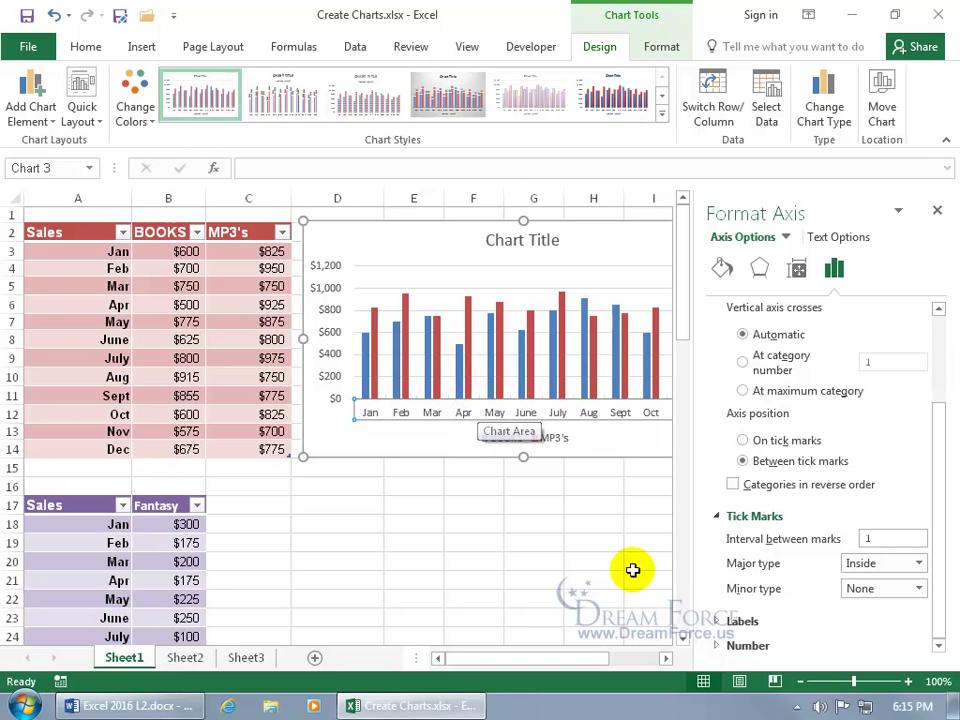
Try the High label position on the horizontal axis, undo it, and close the axis formatting options
click(926, 618)
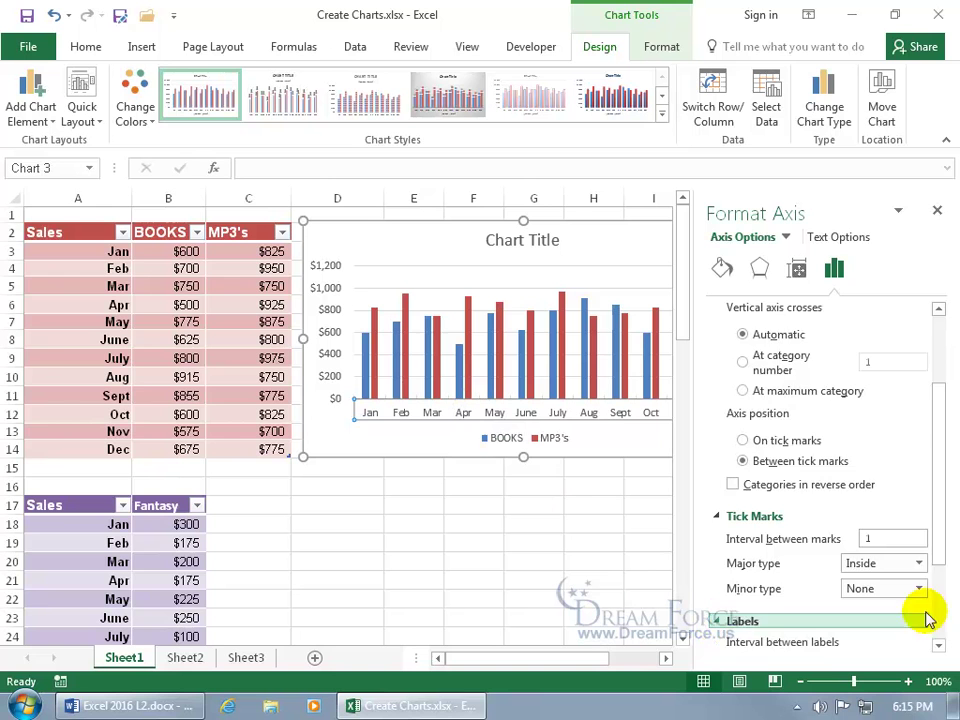
click(935, 556)
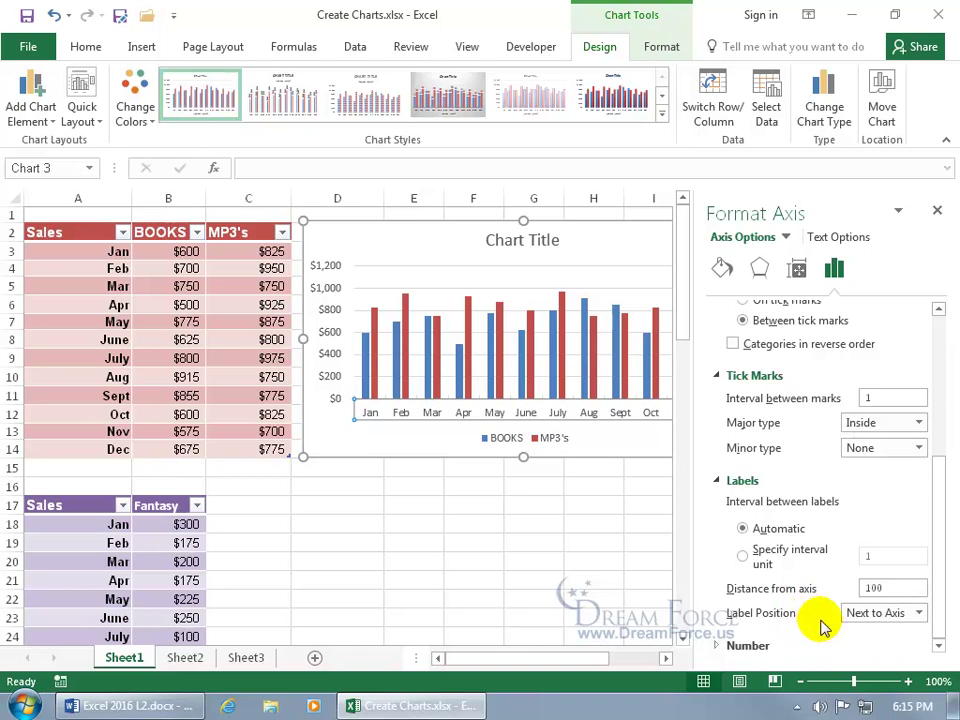
click(919, 613)
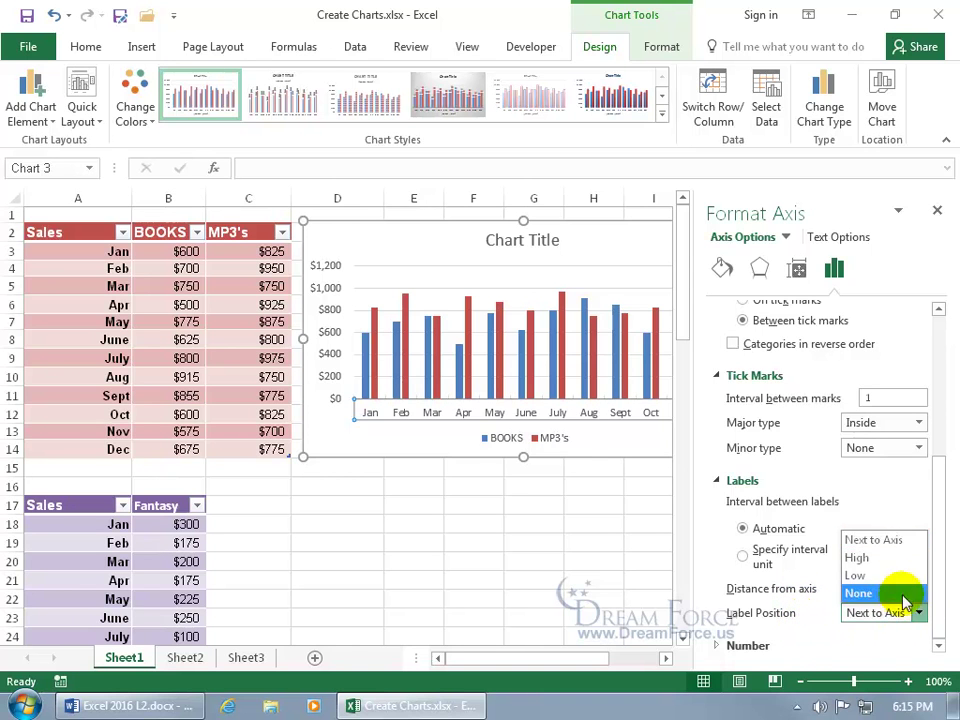
click(885, 559)
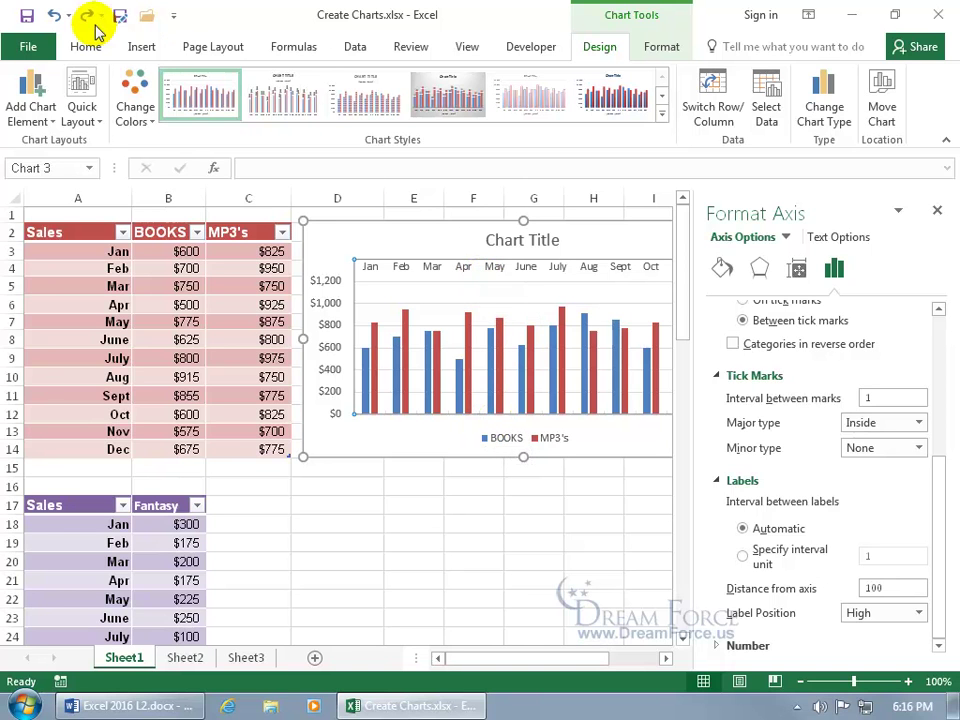
click(54, 15)
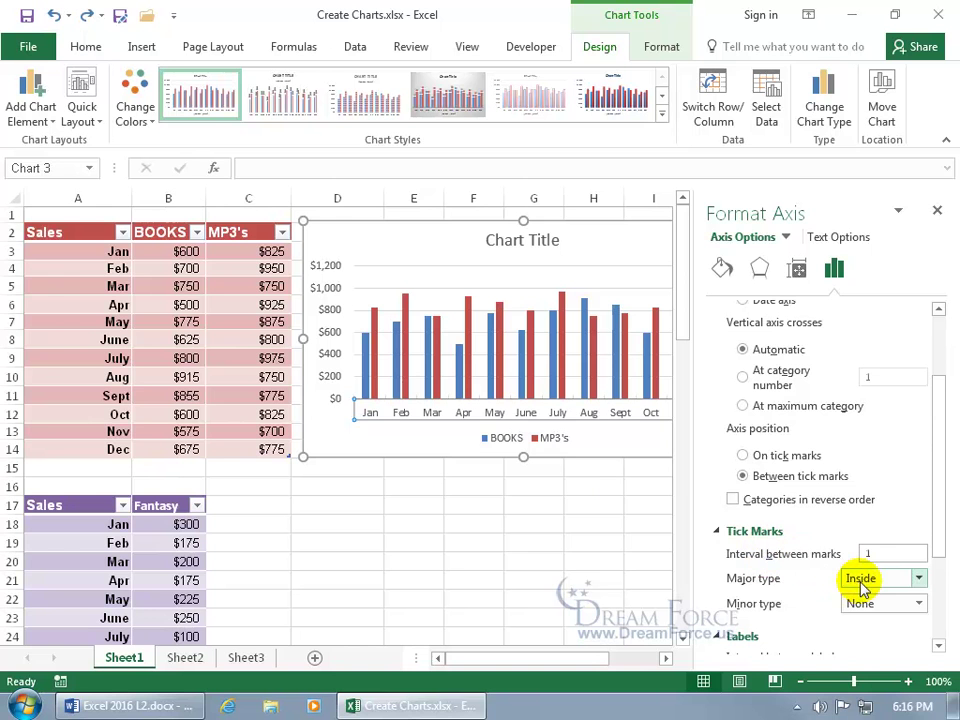
drag(936, 546, 940, 615)
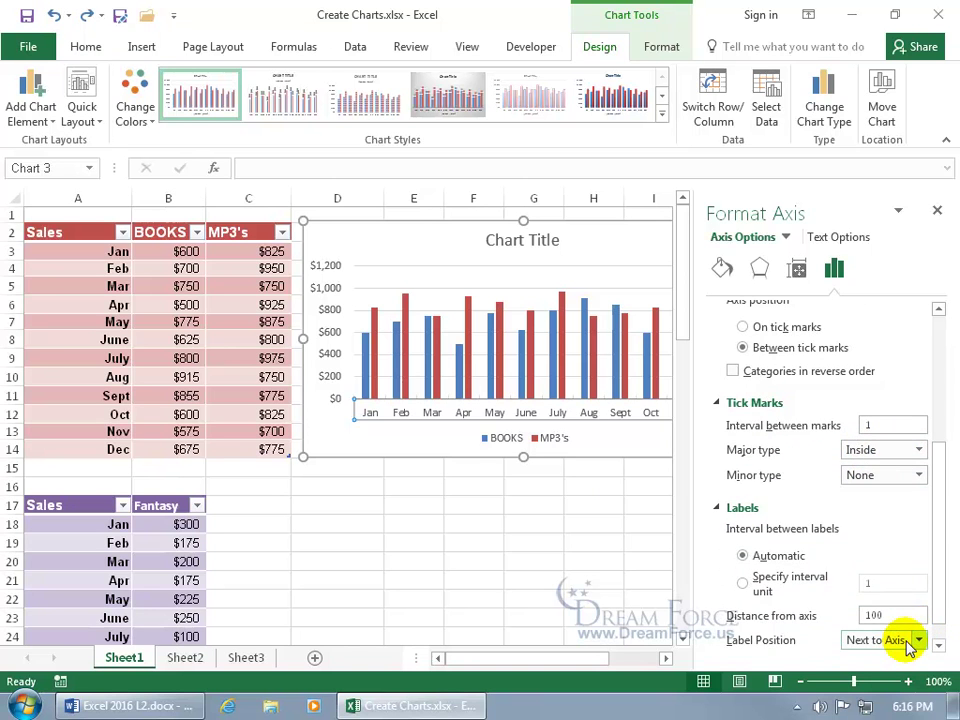
click(937, 210)
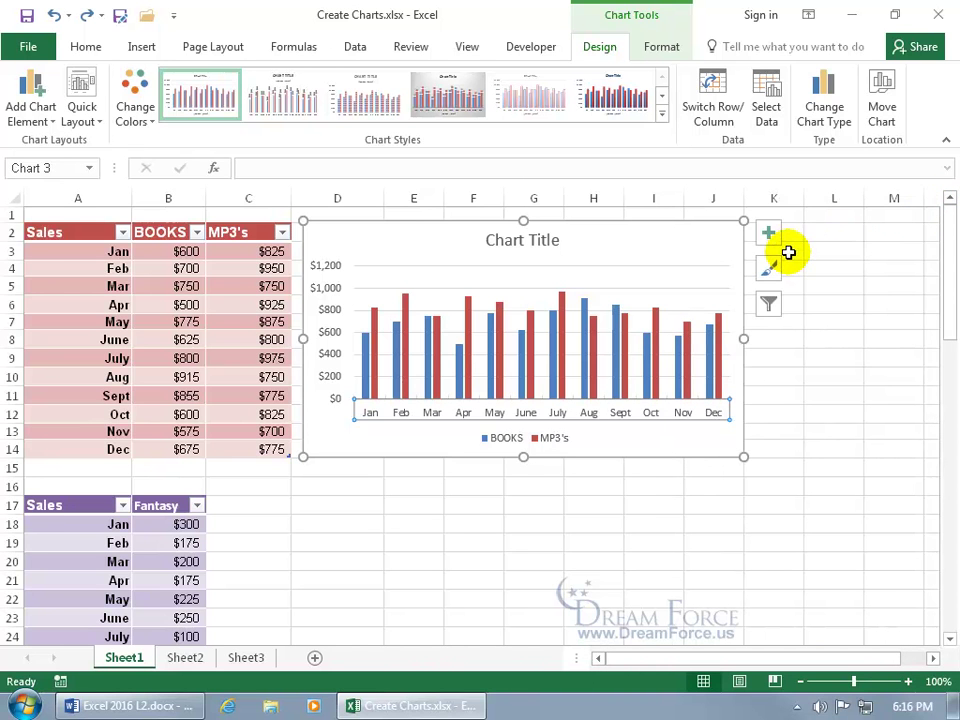
Add data labels to both chart series and look over their additional formatting options
click(766, 233)
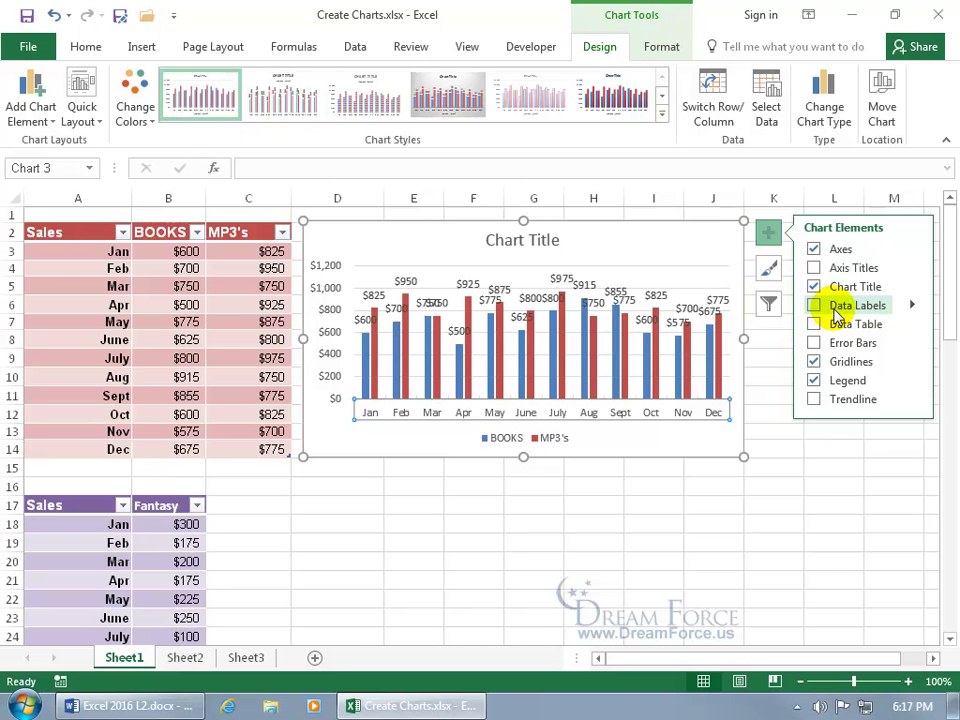
click(814, 305)
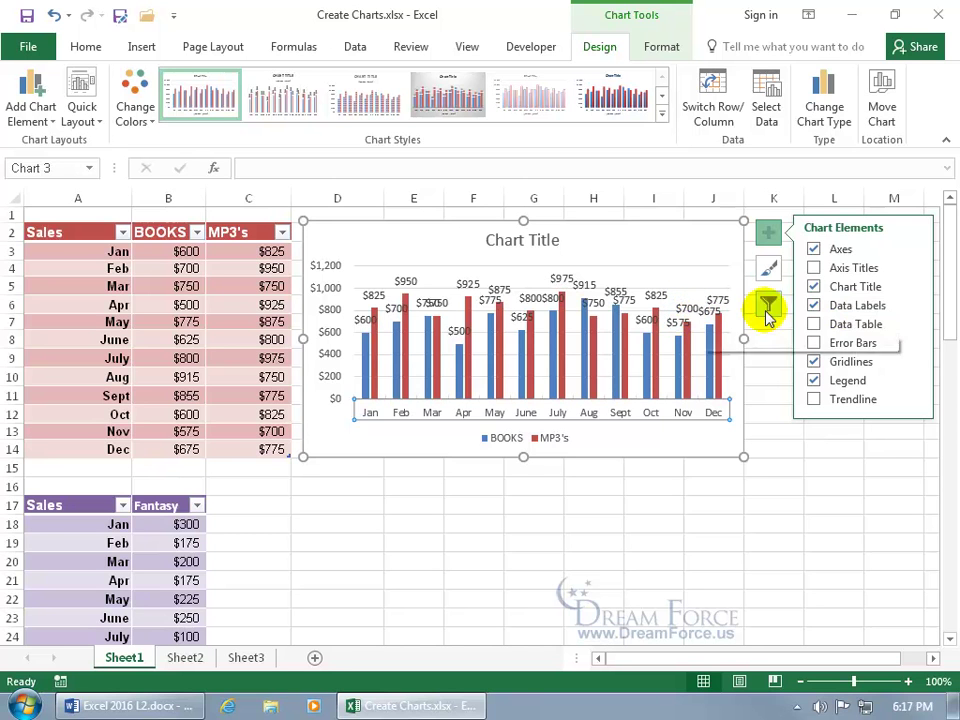
click(914, 306)
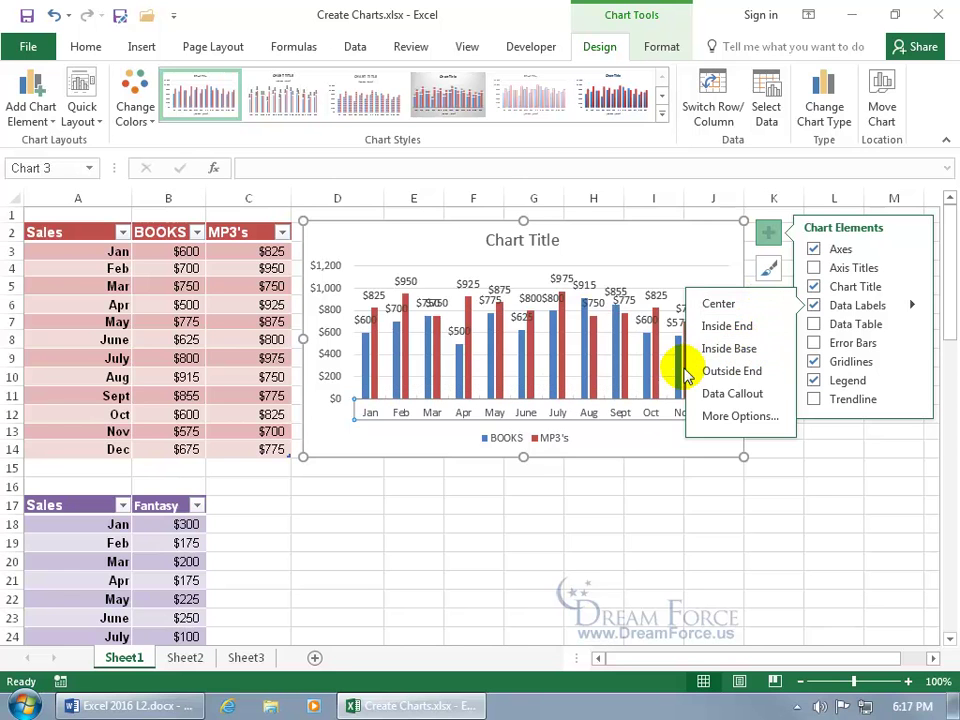
click(731, 419)
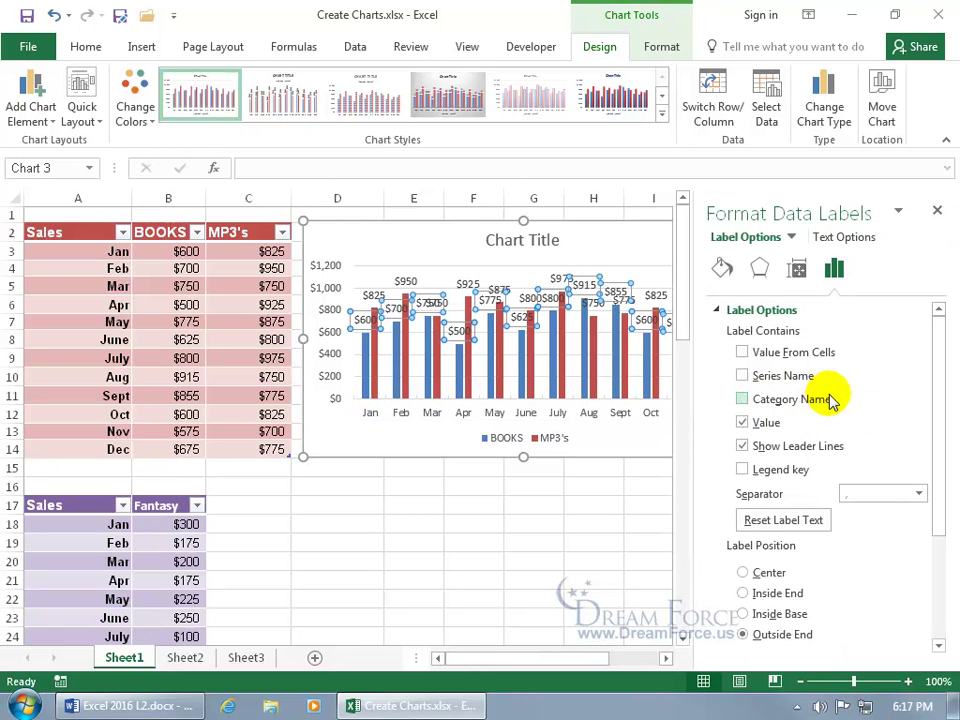
click(937, 213)
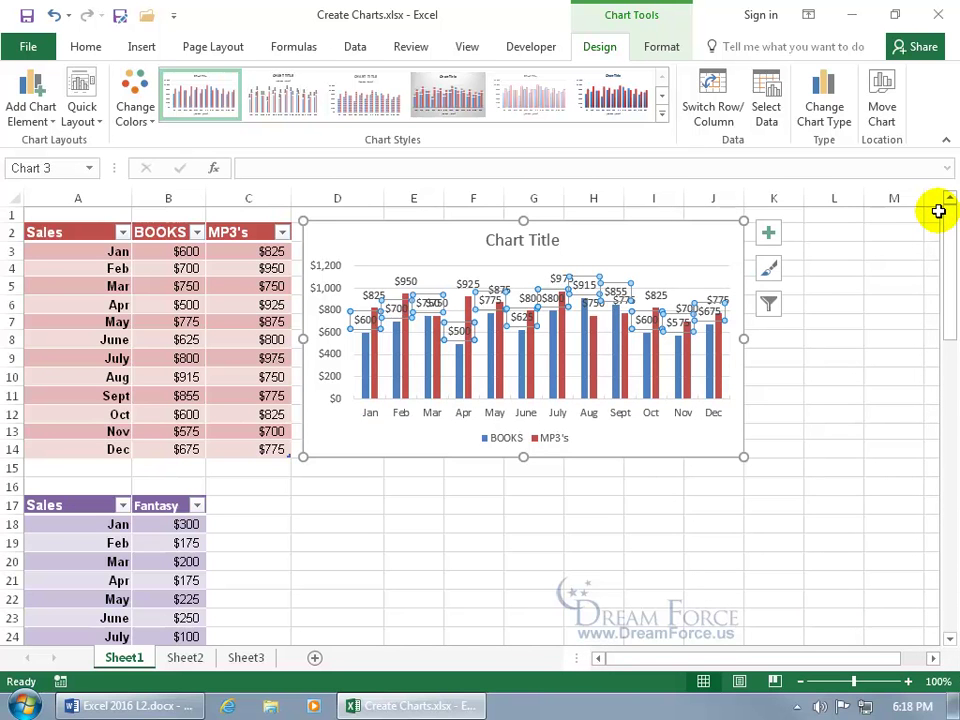
Remove the data labels from the BOOKS series
click(768, 234)
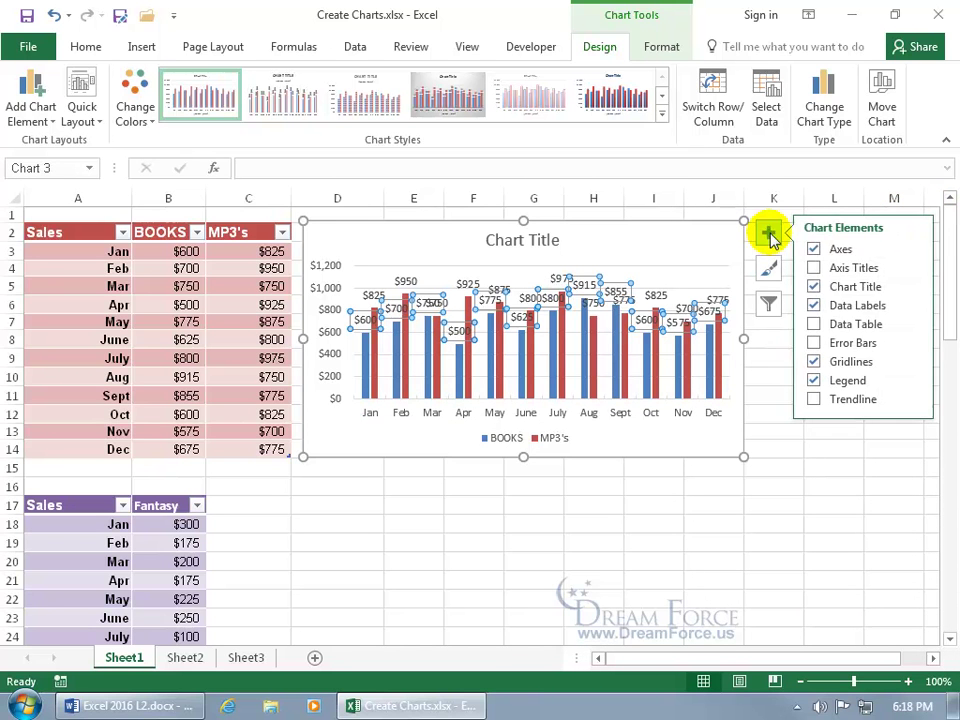
click(812, 306)
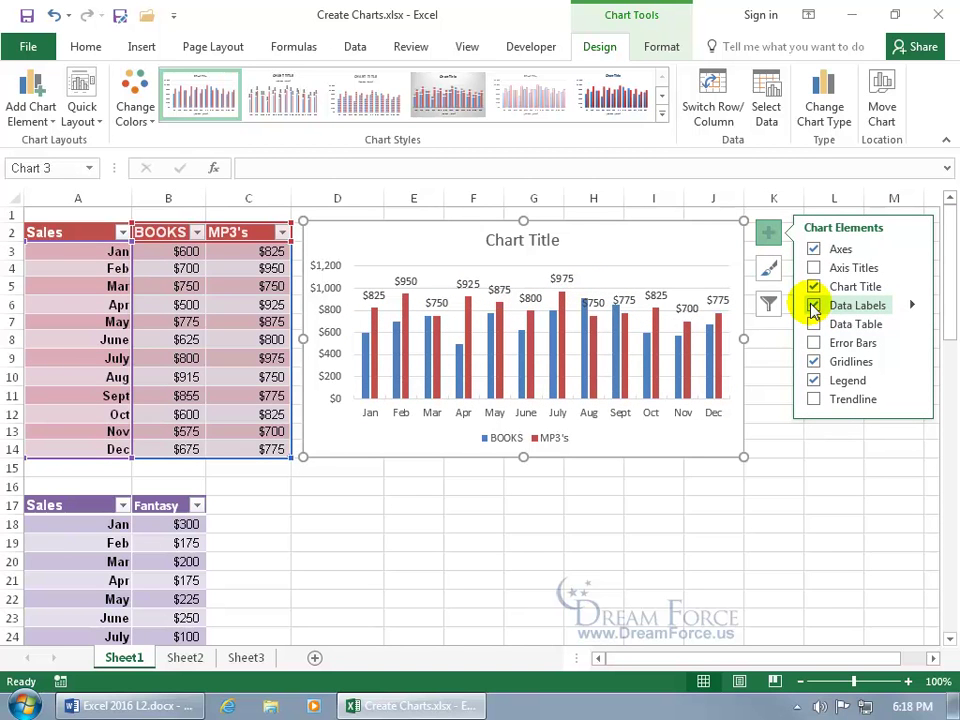
Turn the chart legend off and on, restore its Bottom position, and look over its additional formatting options
click(814, 381)
click(814, 381)
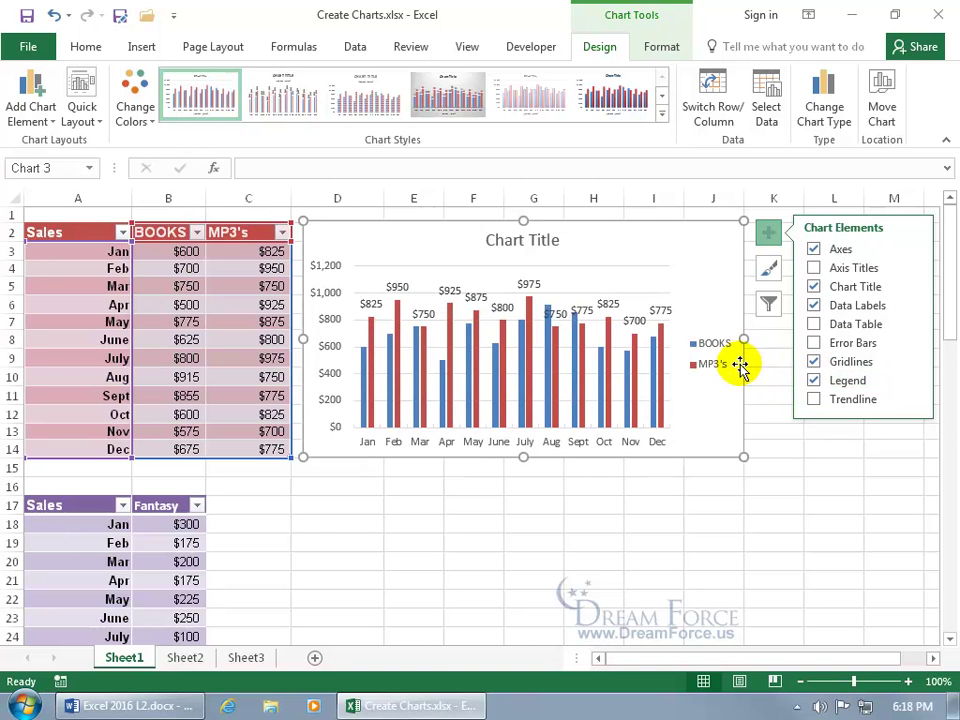
click(910, 381)
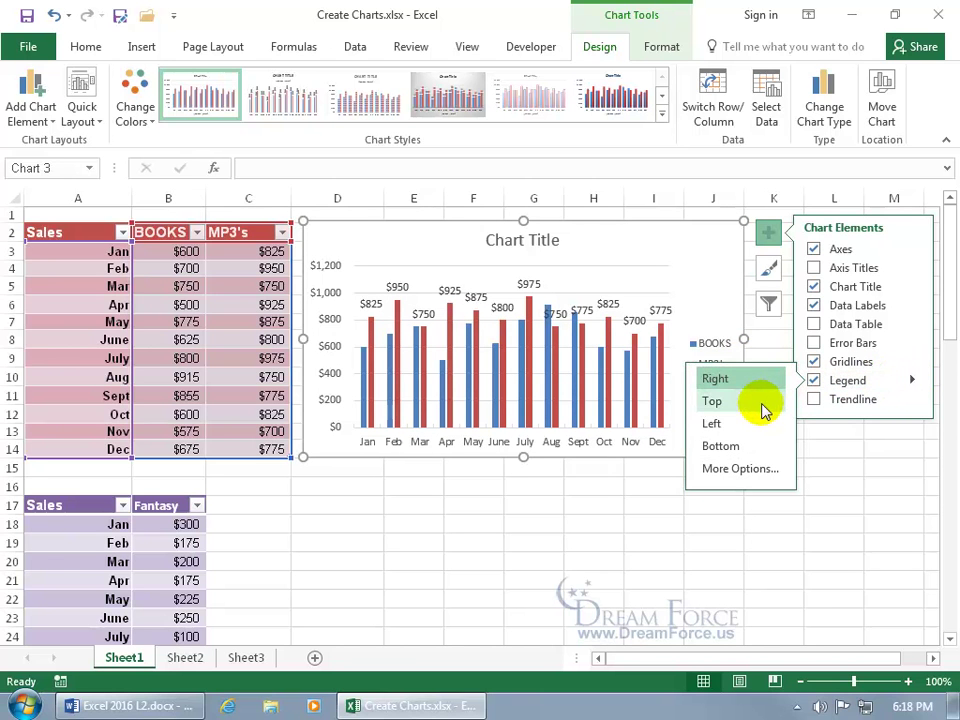
click(745, 449)
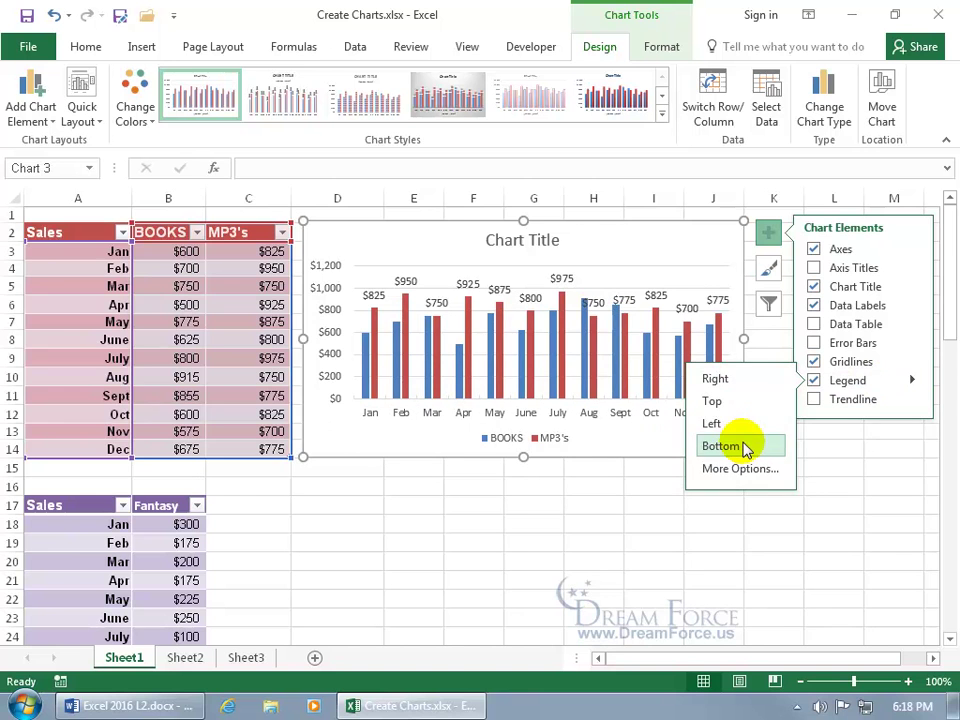
click(757, 469)
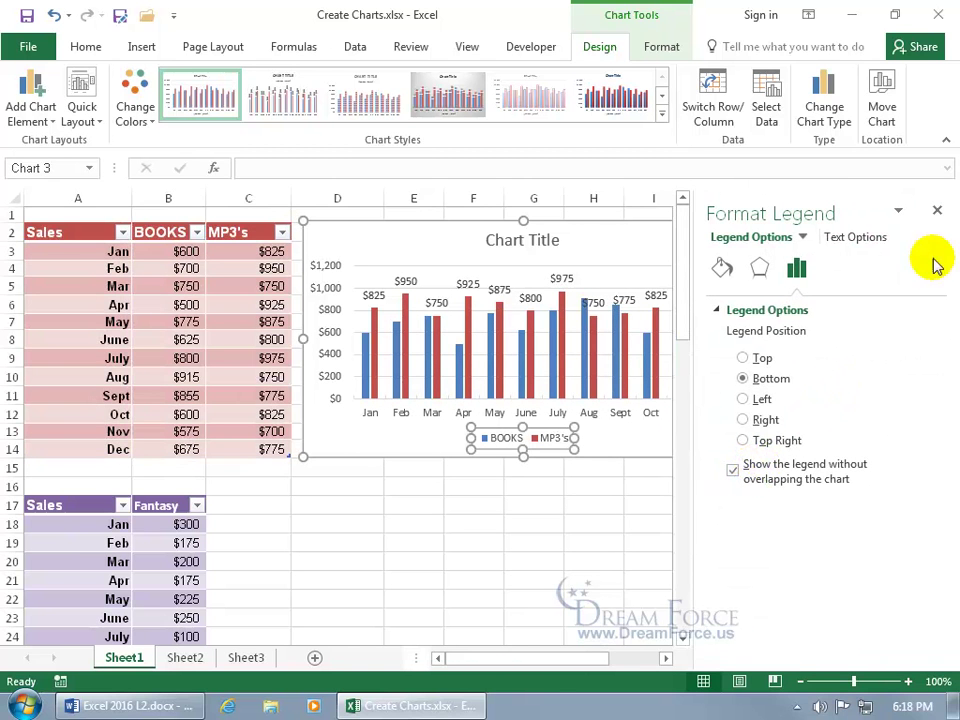
click(937, 210)
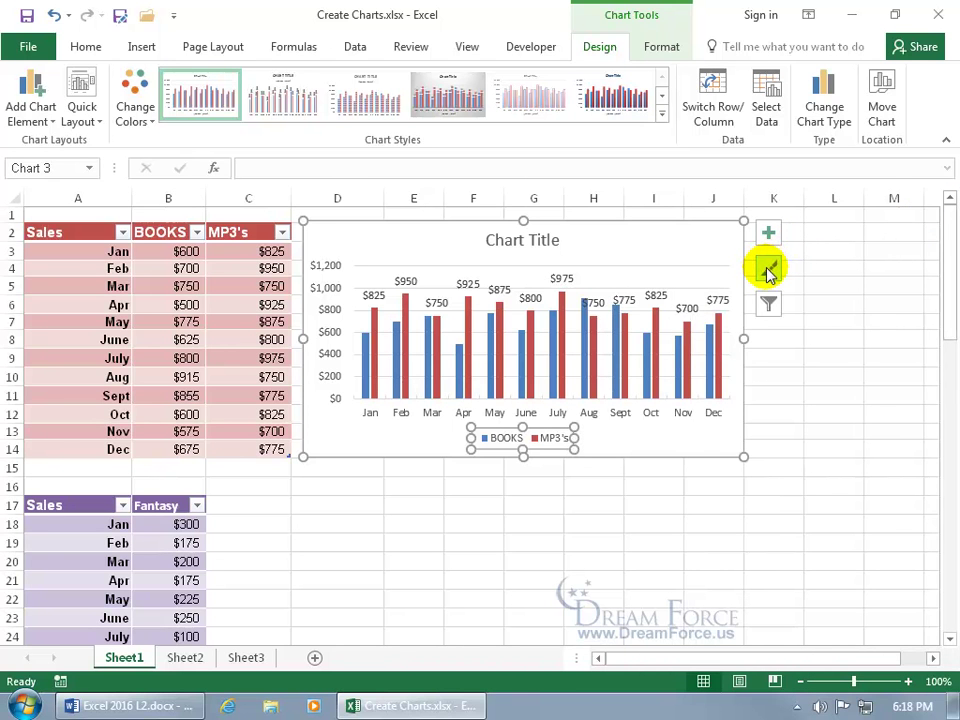
Apply the fifth chart style, with lightly filled, outlined columns, to the BOOKS and MP3's chart
click(768, 270)
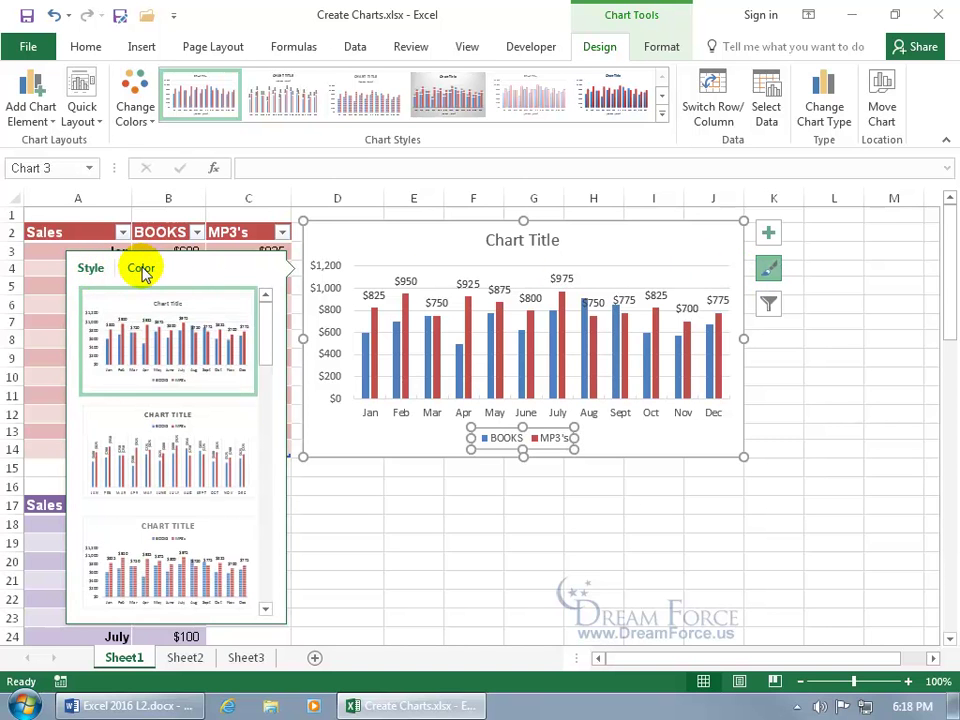
drag(266, 300, 264, 379)
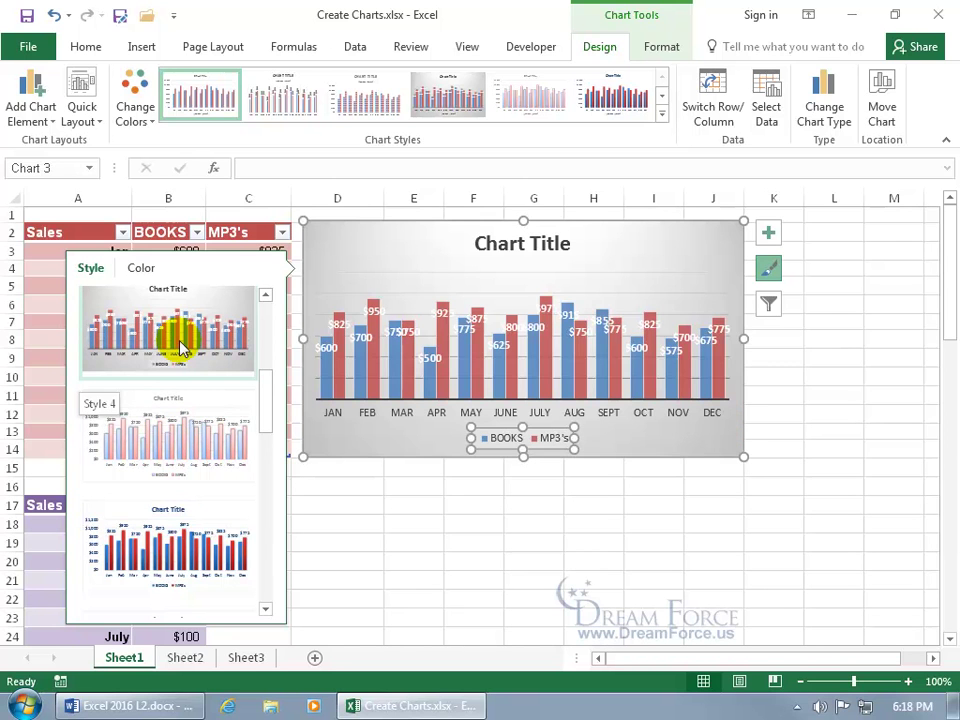
click(176, 404)
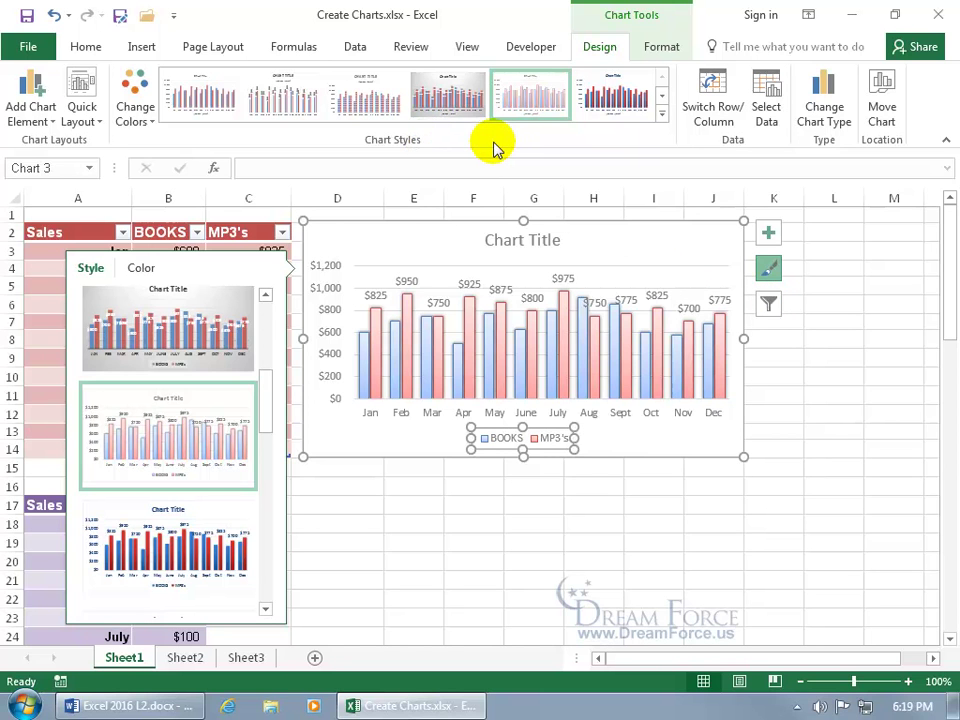
Change the column chart's color scheme to Colorful Palette 2
click(135, 112)
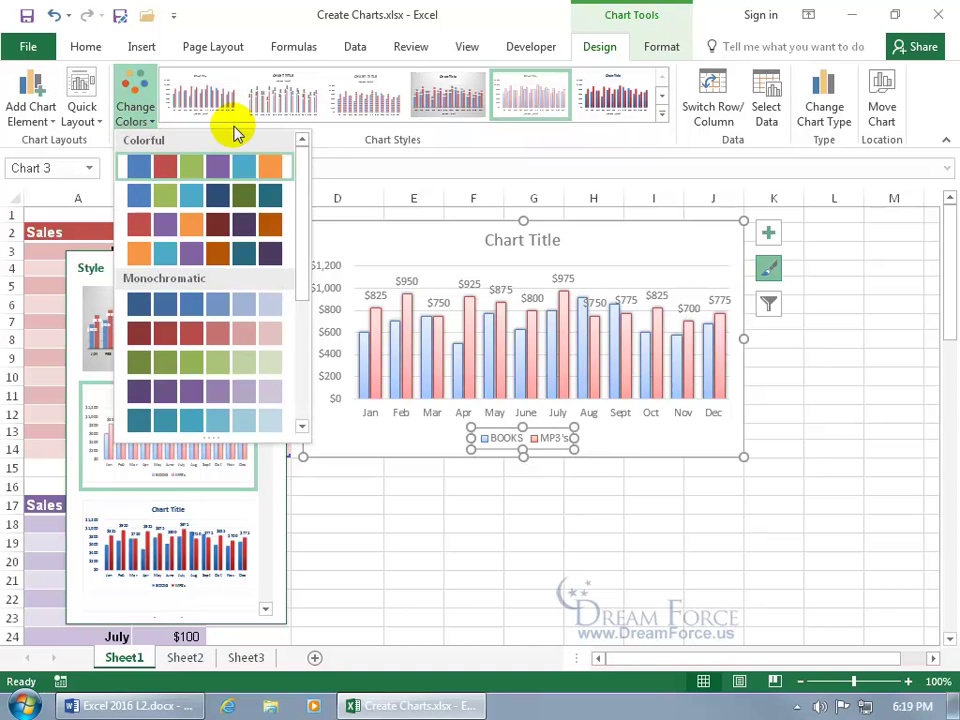
click(408, 137)
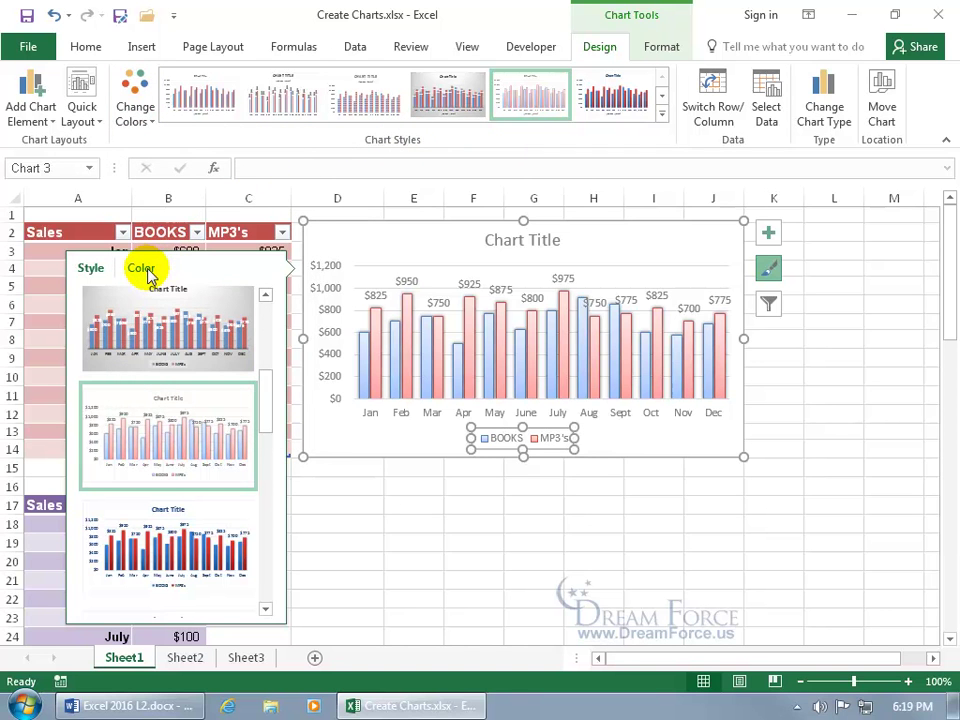
click(145, 270)
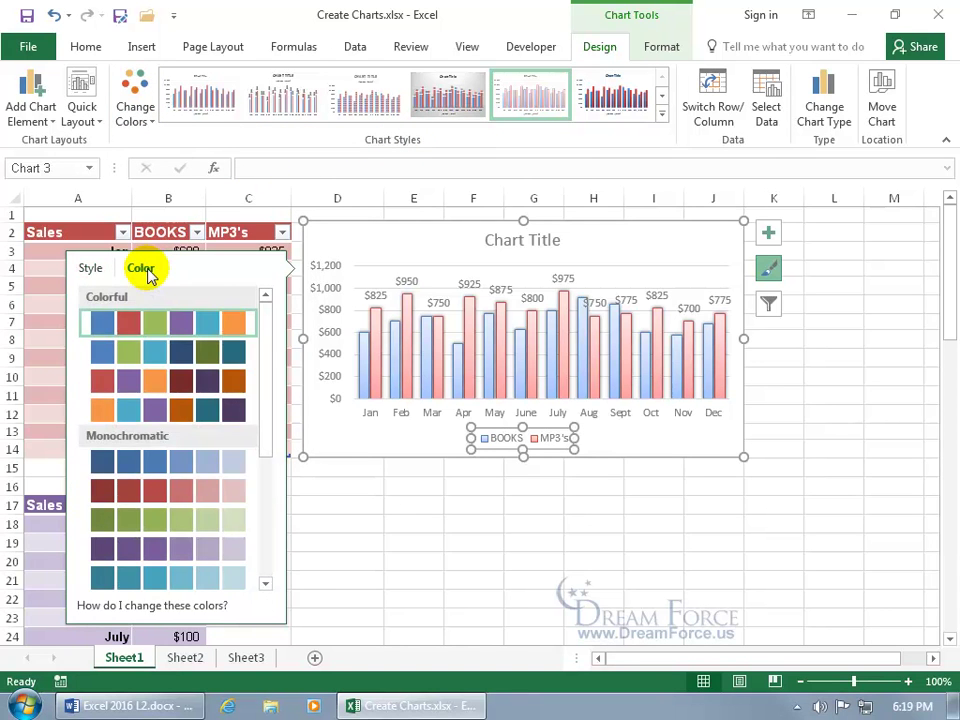
click(99, 320)
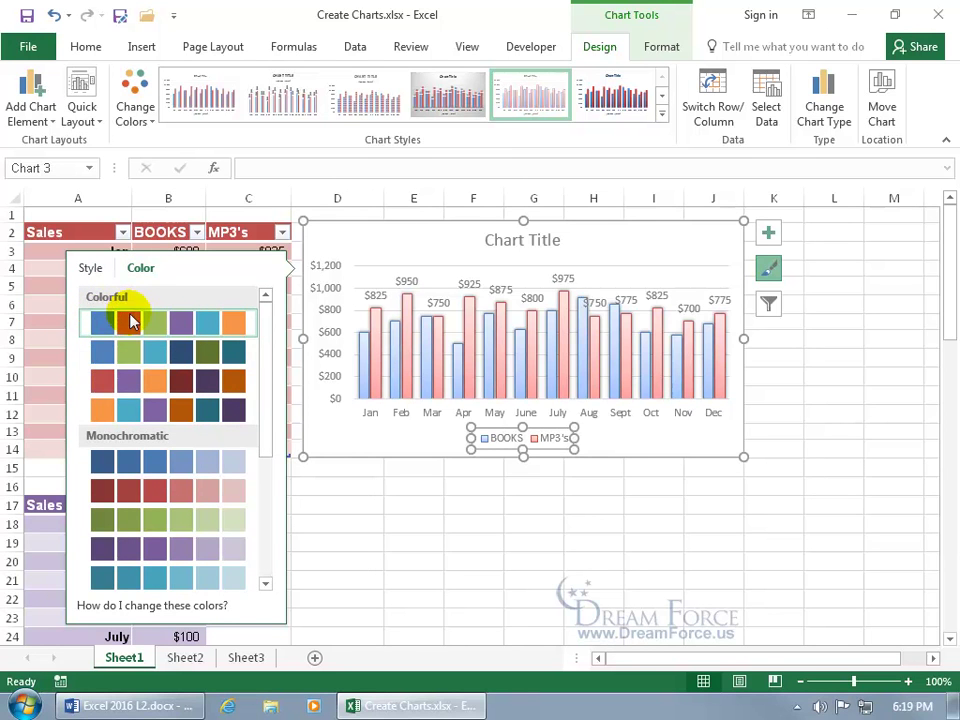
click(131, 356)
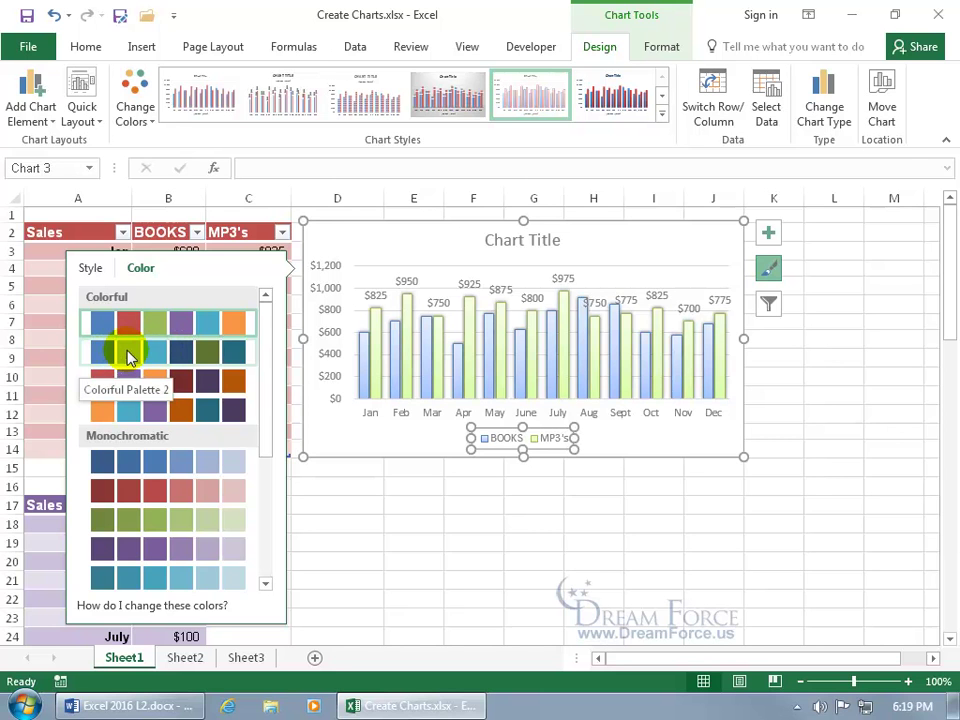
click(128, 358)
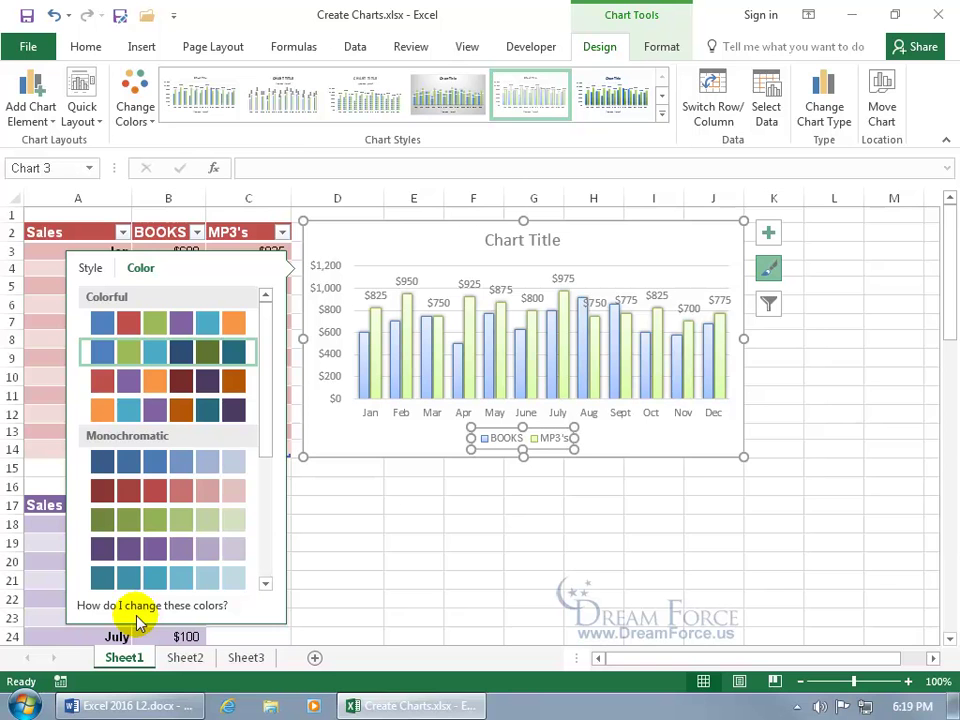
Set the workbook's theme colors to Blue
click(219, 49)
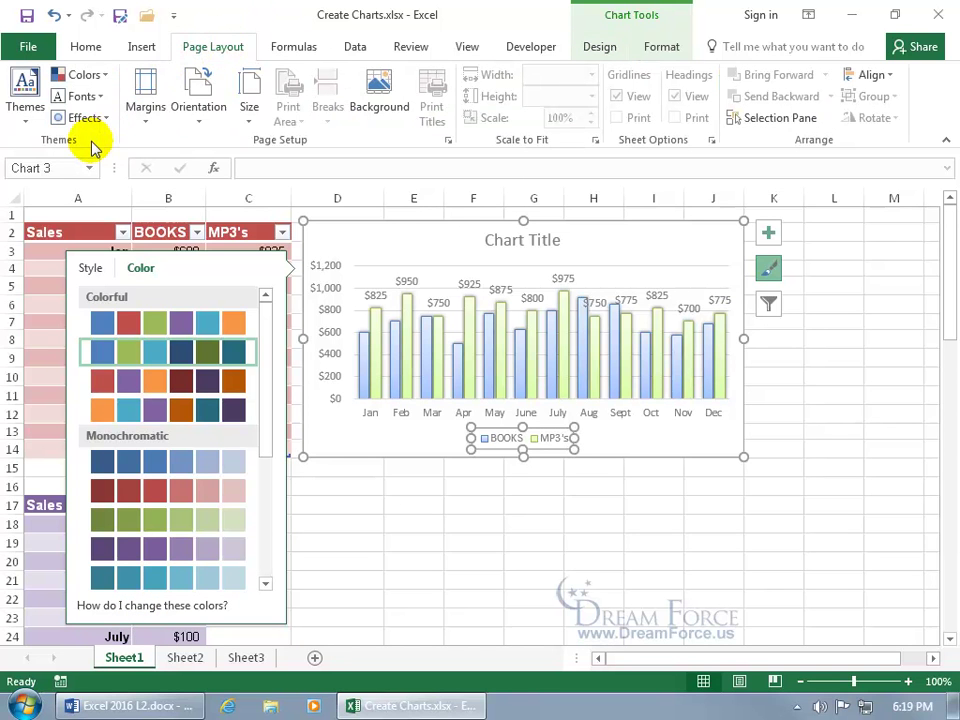
click(101, 78)
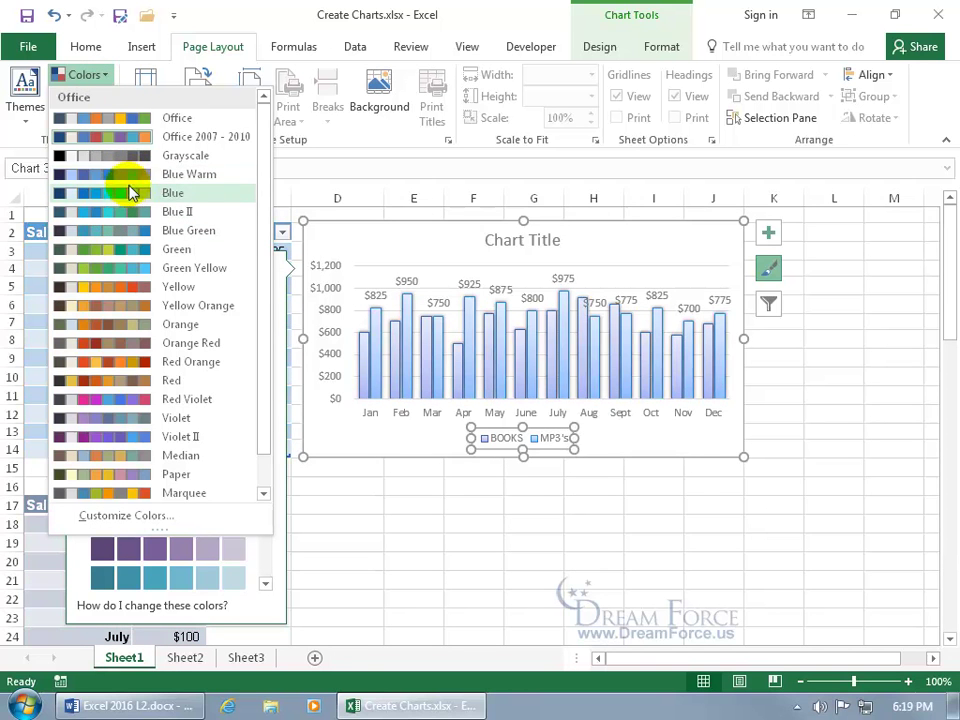
click(130, 195)
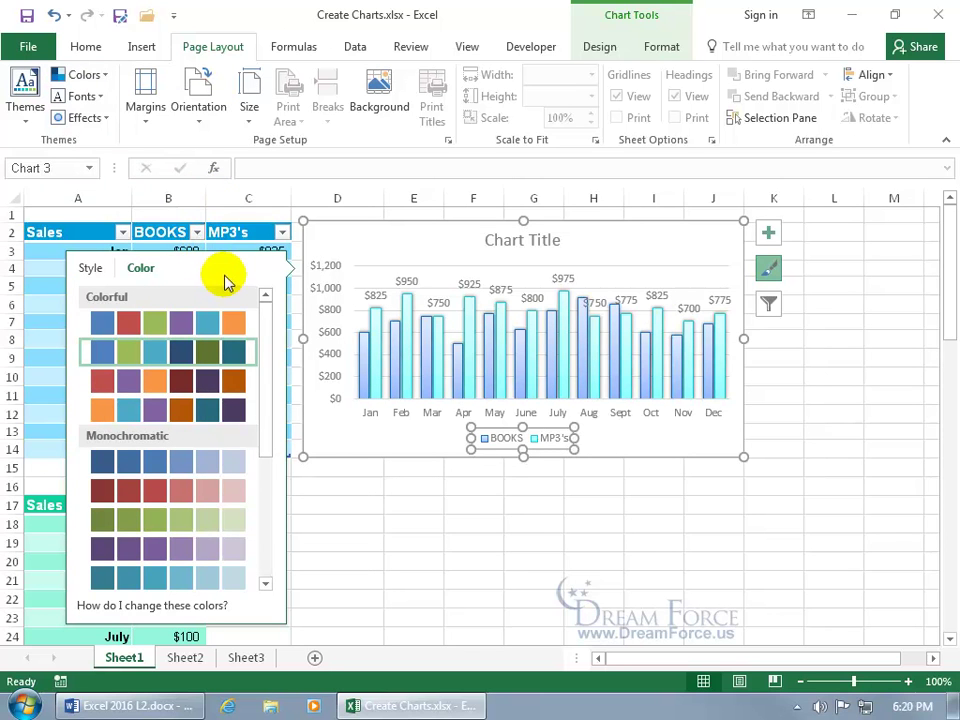
Filter the BOOKS series out of the chart, restore it, and close the chart filter
click(770, 304)
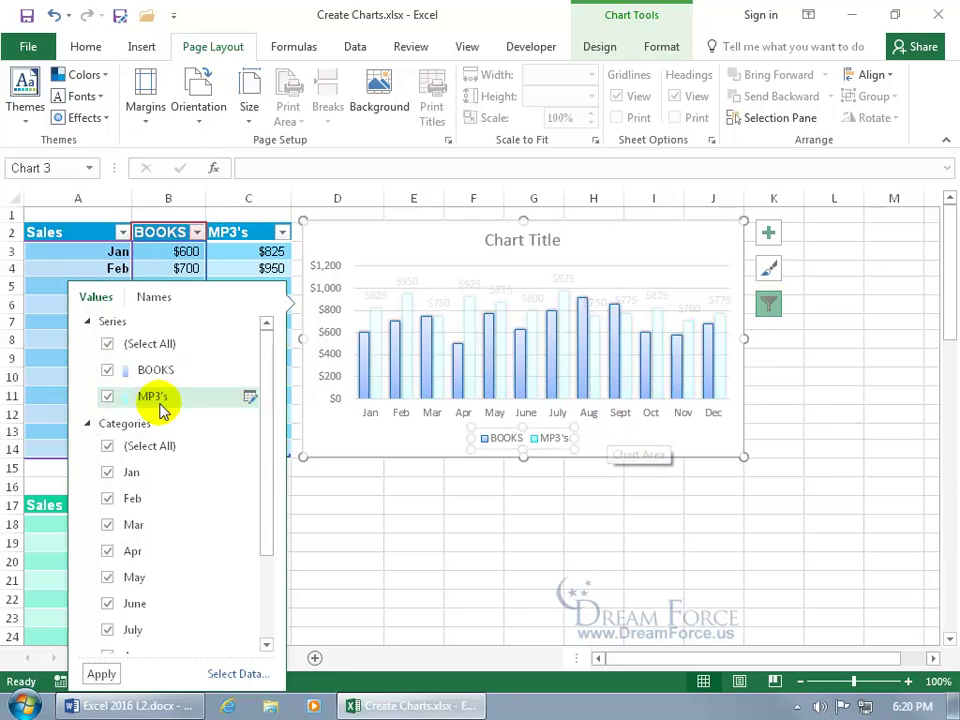
click(107, 371)
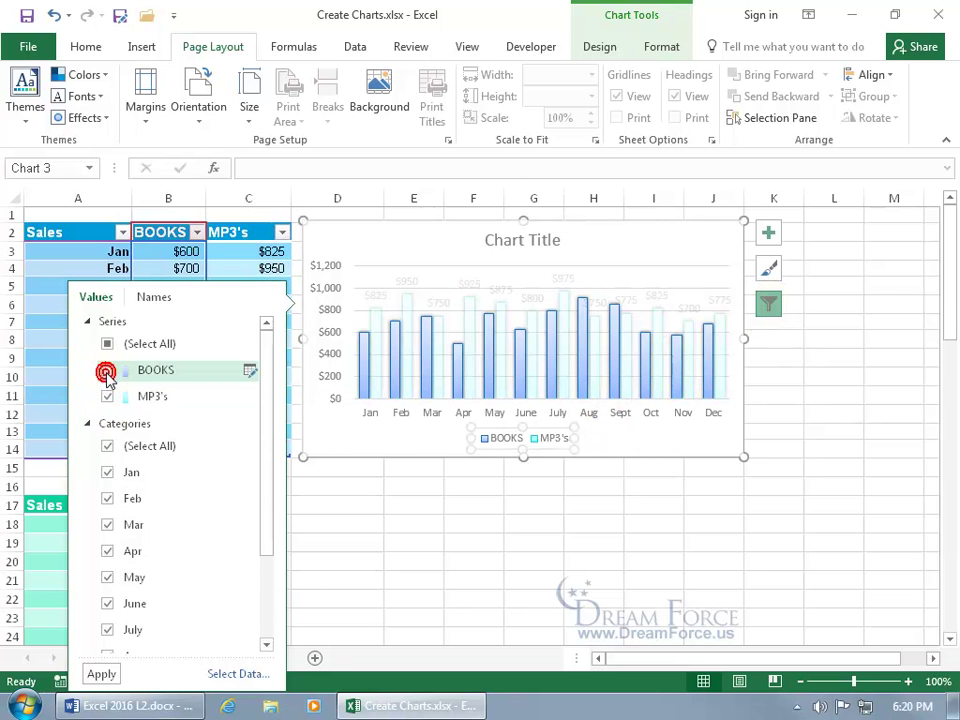
click(103, 675)
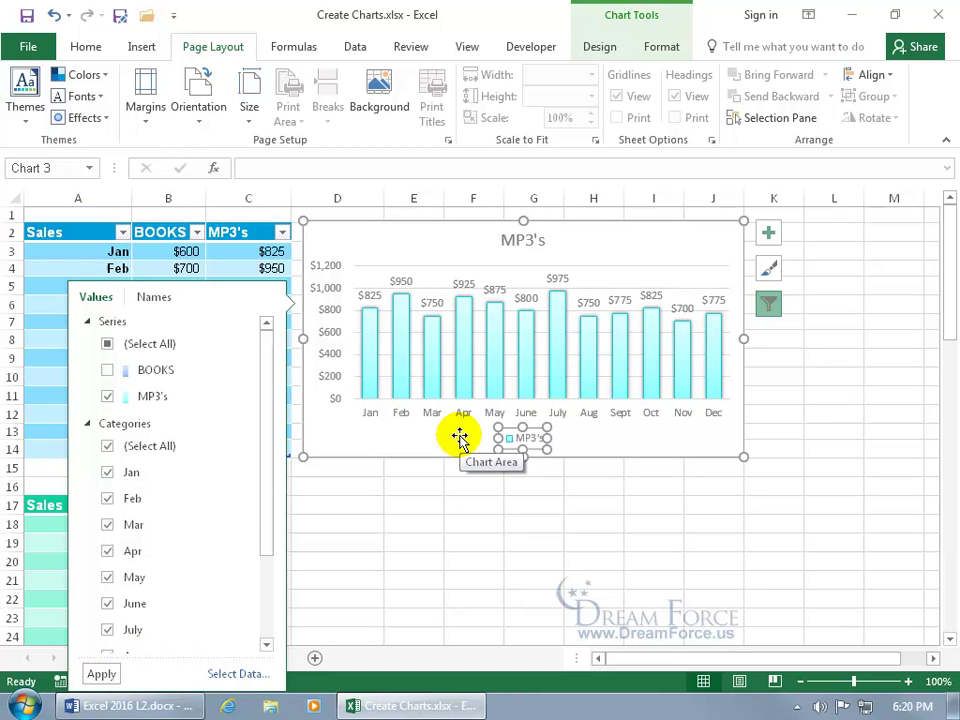
click(107, 370)
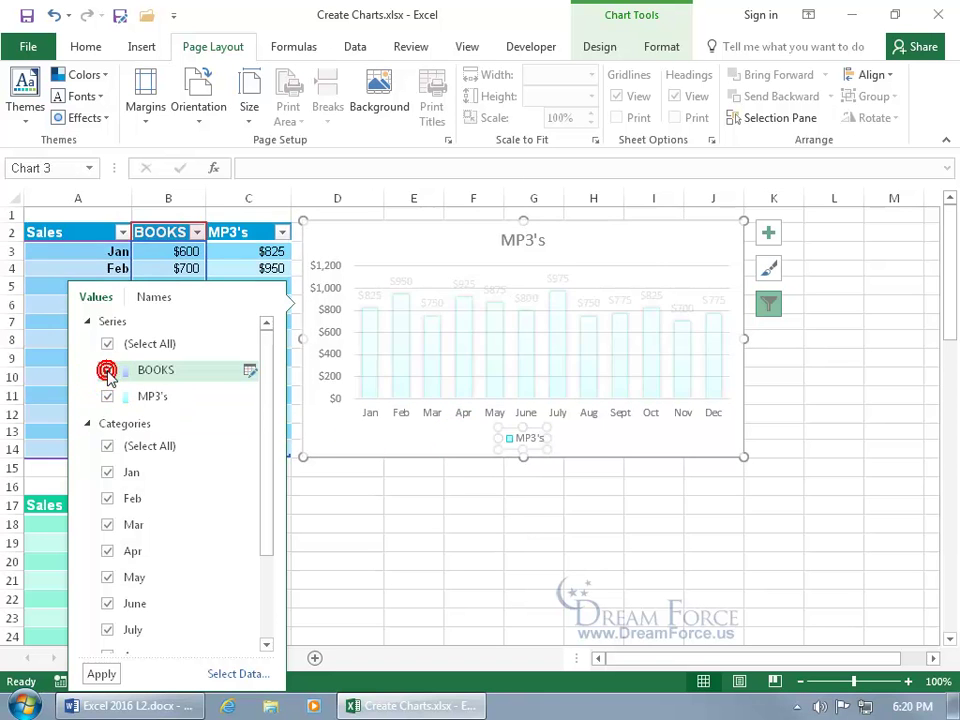
click(101, 675)
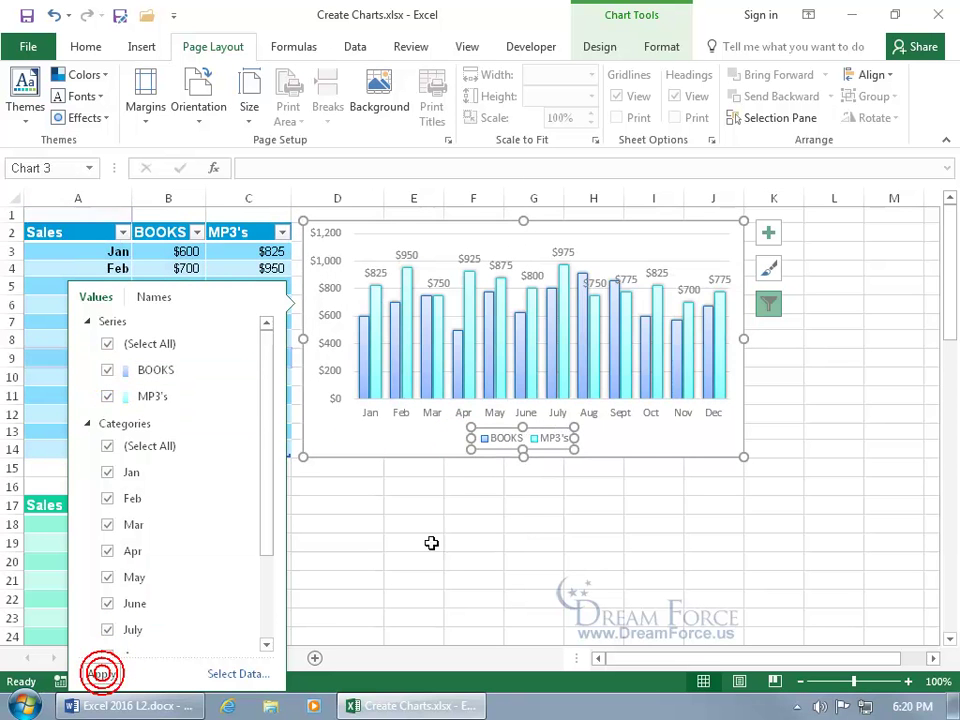
click(643, 466)
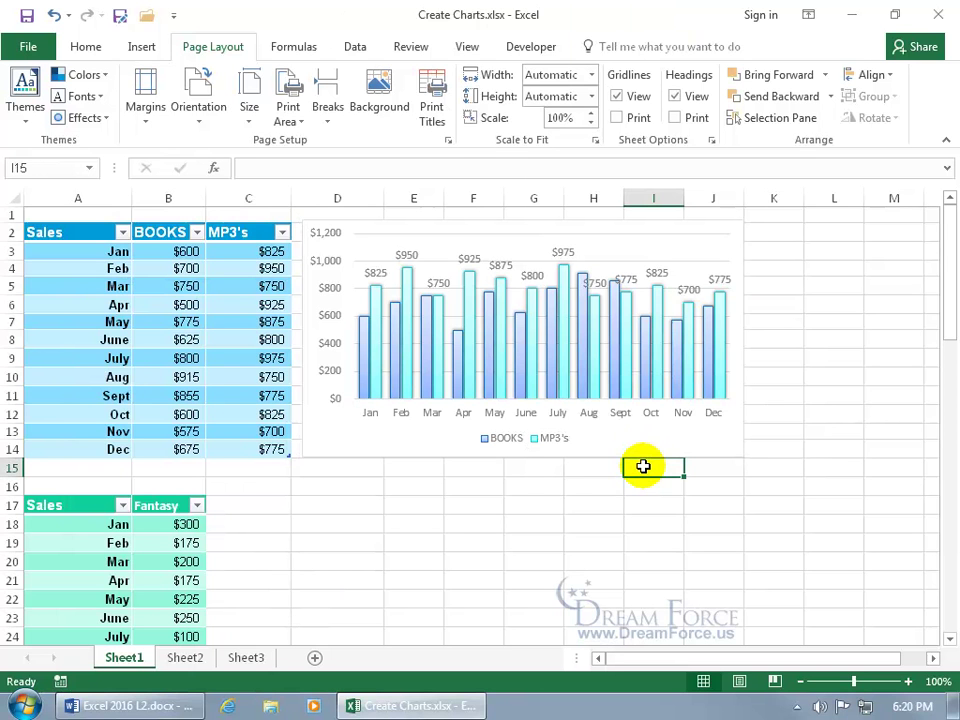
Swap the rows and columns of the BOOKS and MP3's chart, and undo the swap
click(628, 440)
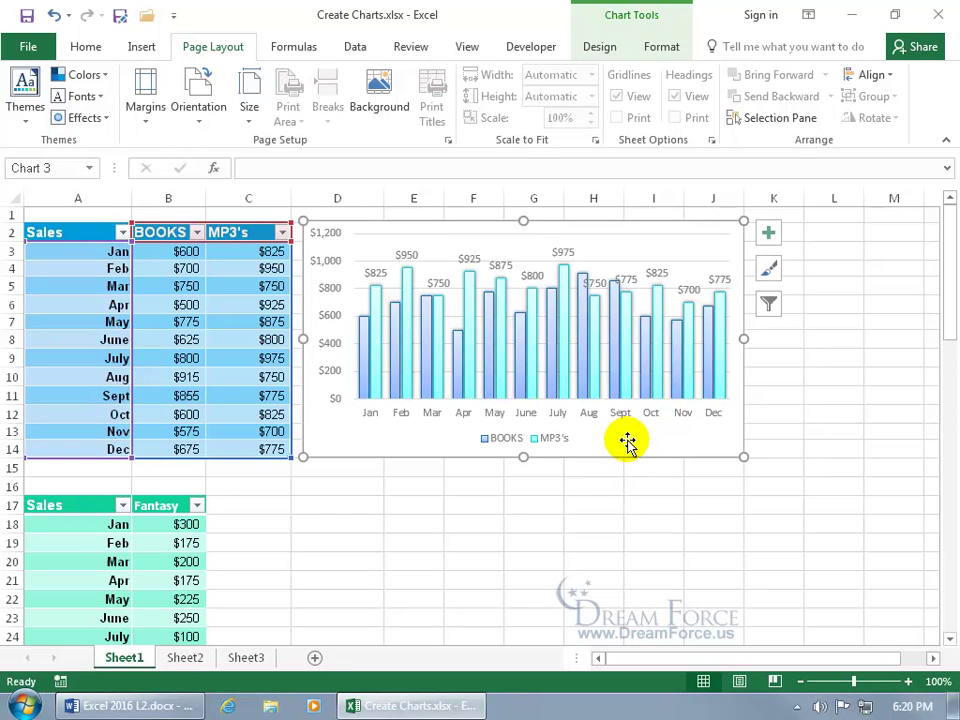
click(603, 48)
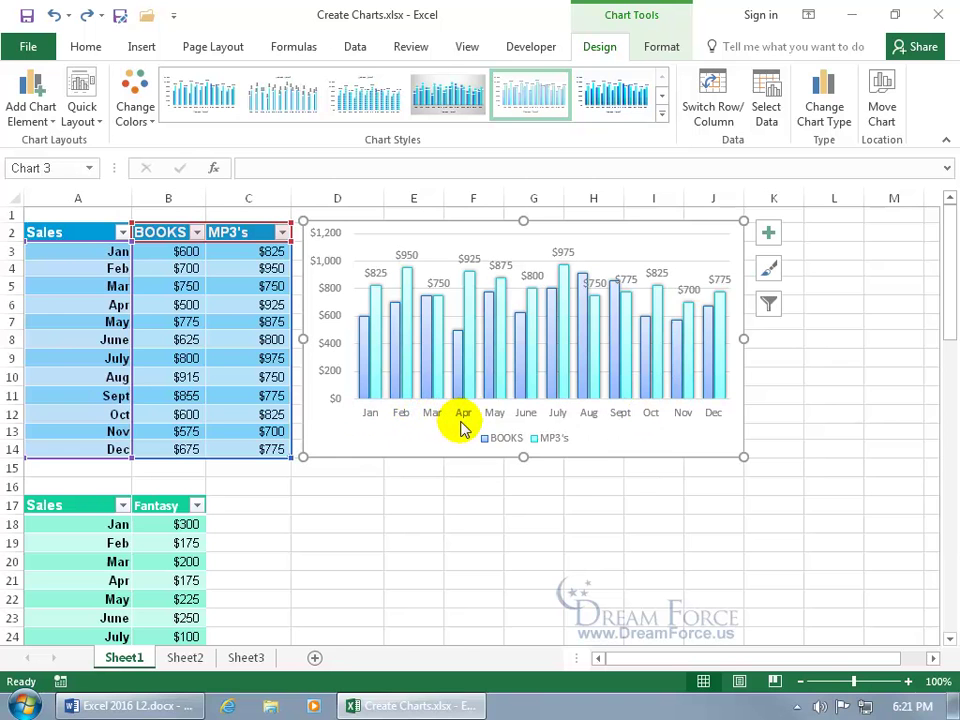
click(715, 110)
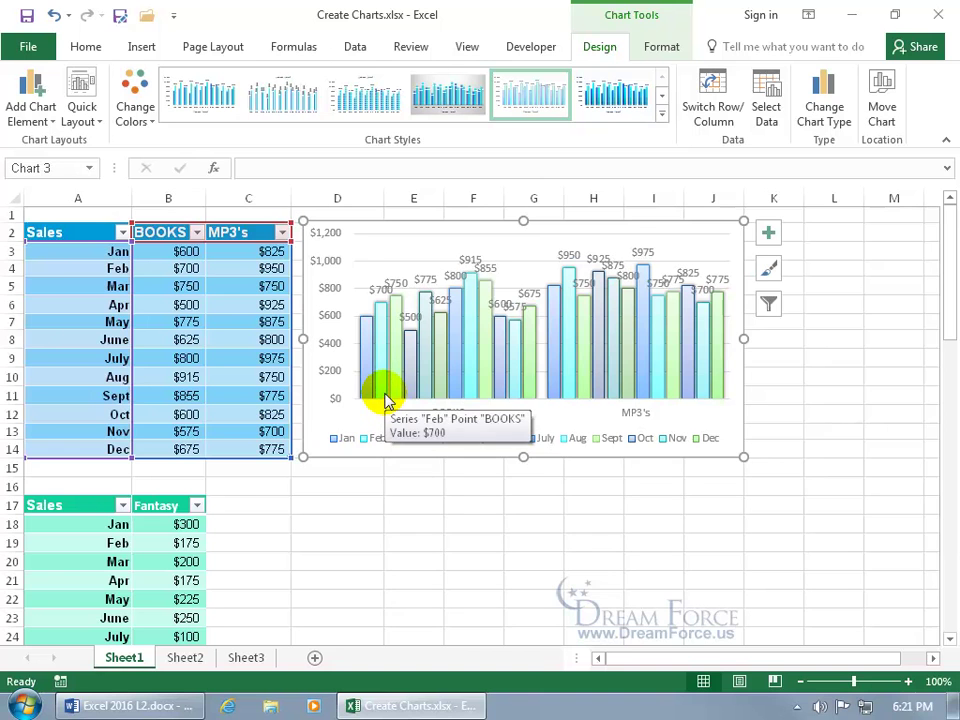
click(54, 15)
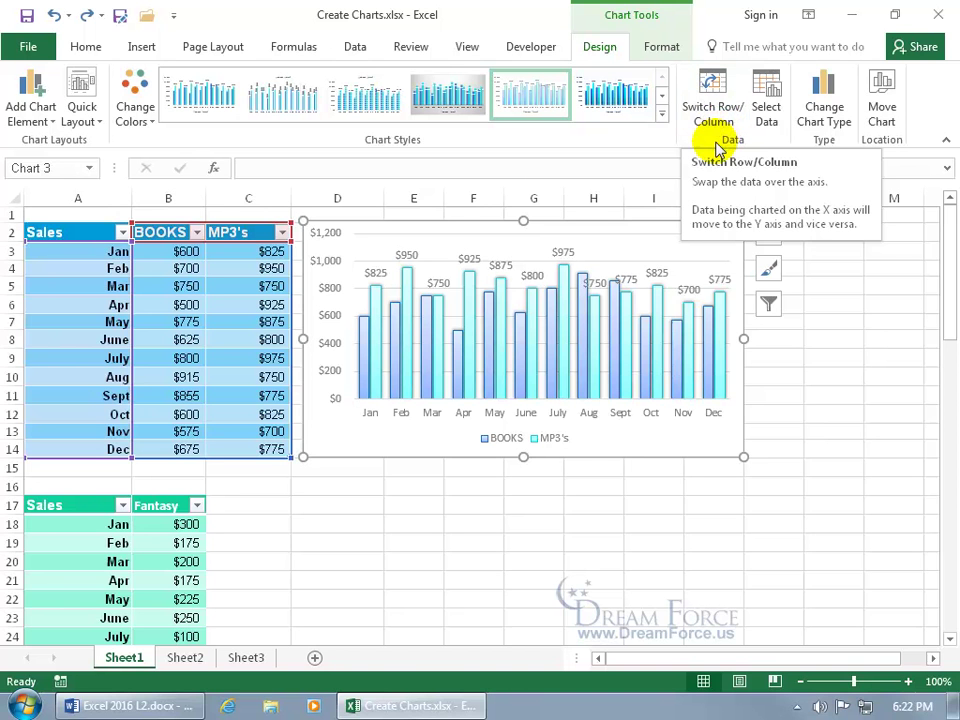
Insert a basic 2-D Line chart of the monthly Fantasy sales table and position and resize it beside that table
scroll(688, 448, down, 4)
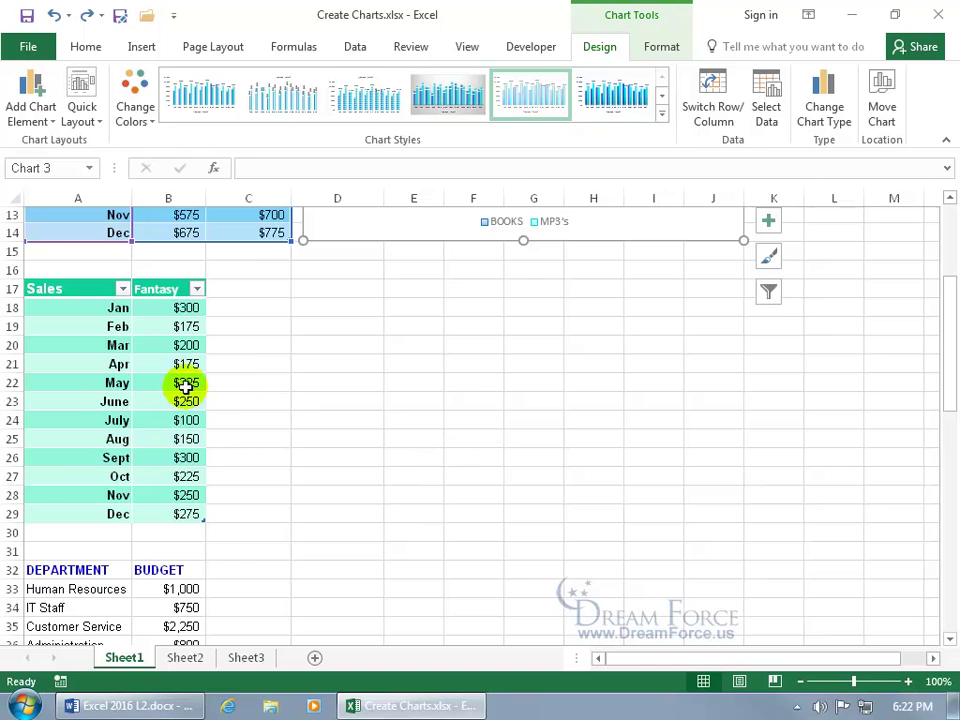
click(114, 364)
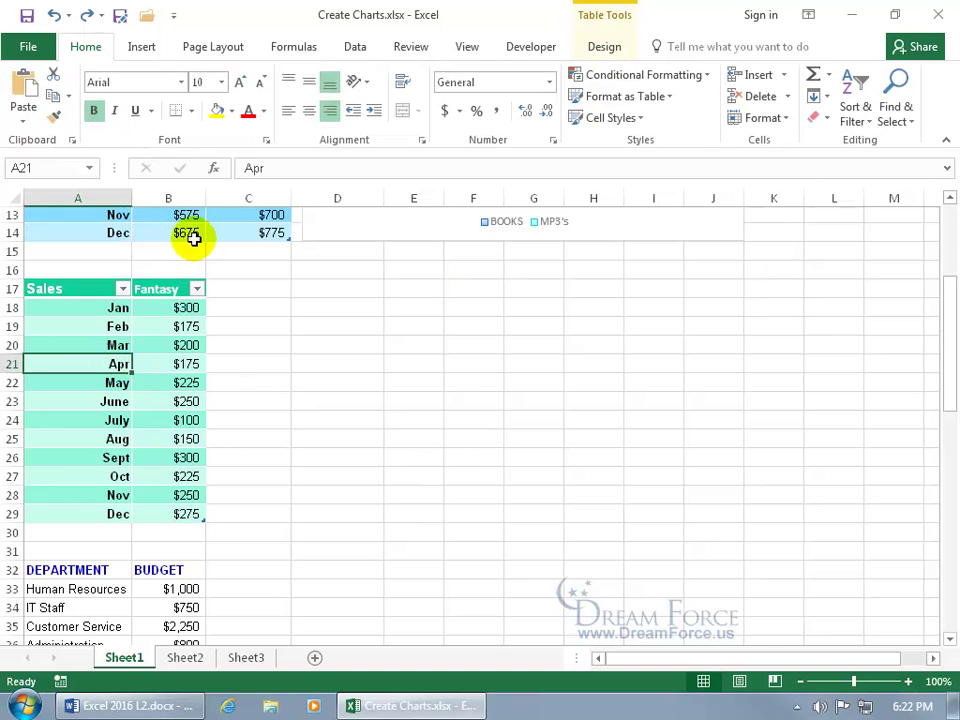
click(141, 47)
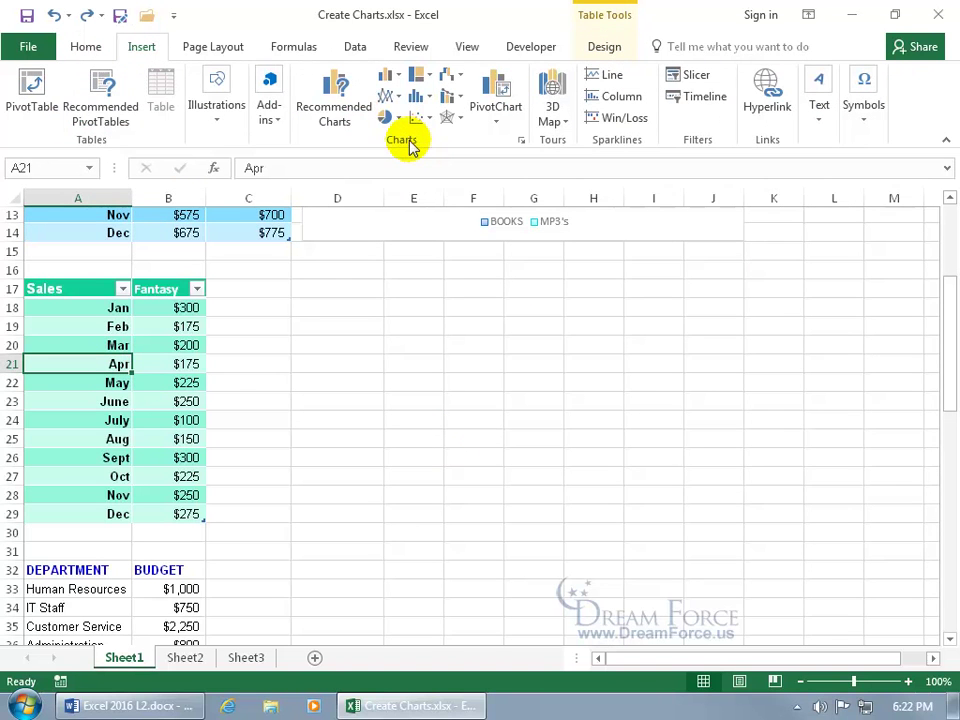
click(388, 100)
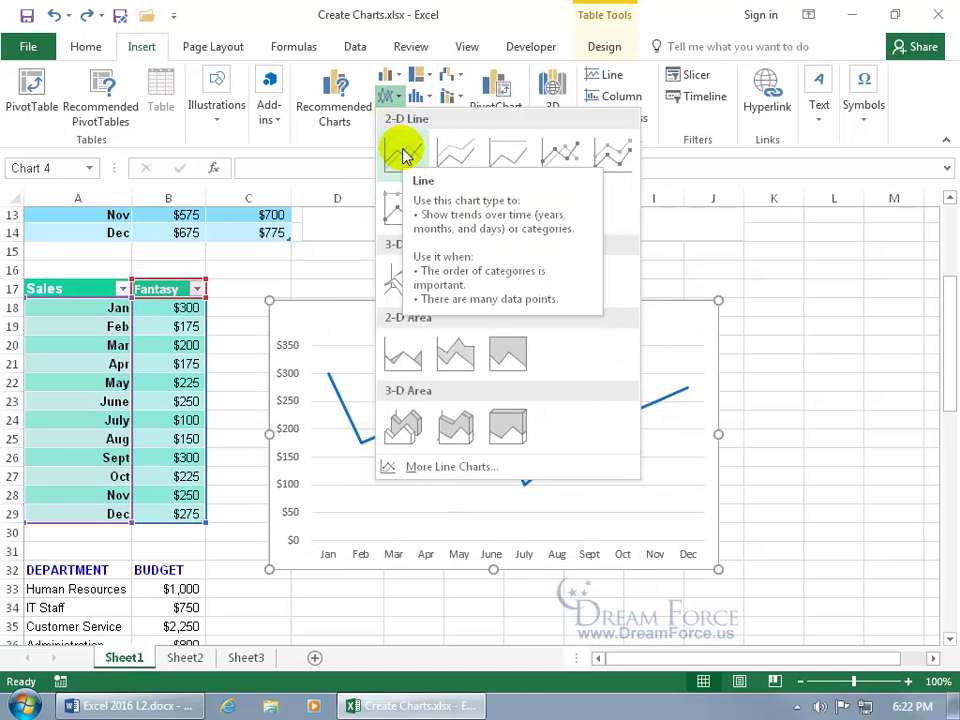
click(404, 155)
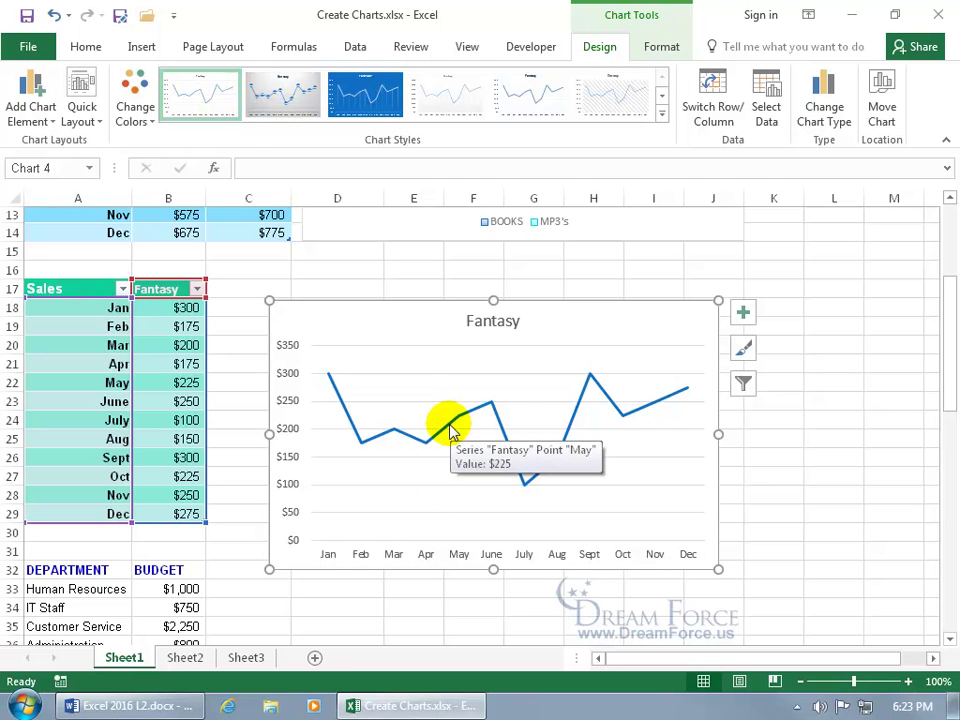
drag(409, 334, 365, 309)
drag(677, 546, 668, 521)
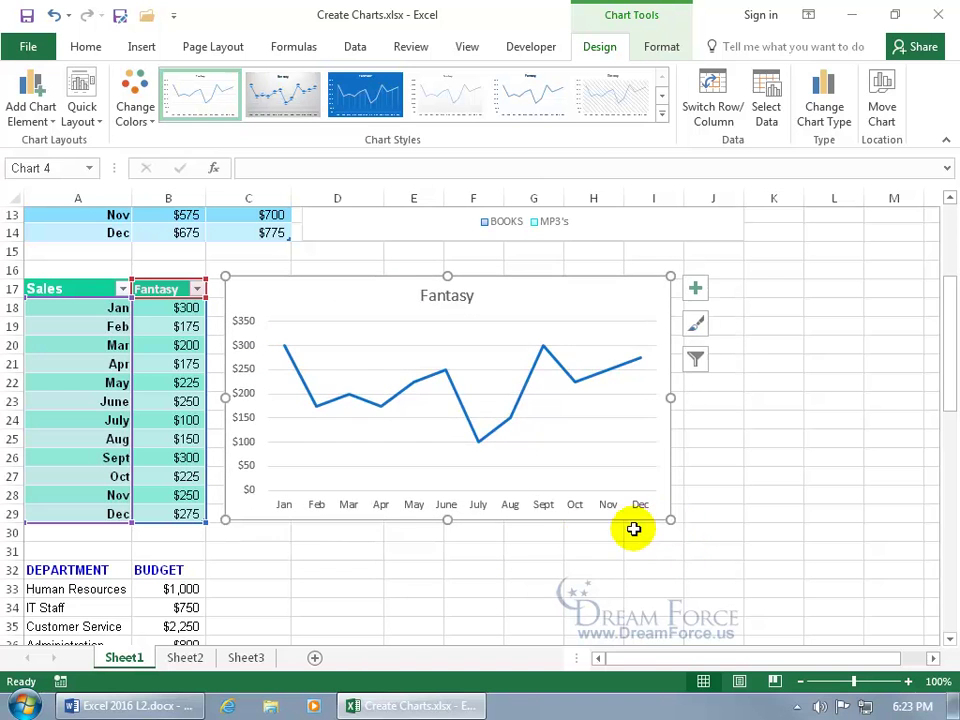
Insert a 3-D Pie chart of the department budget data
scroll(579, 544, down, 3)
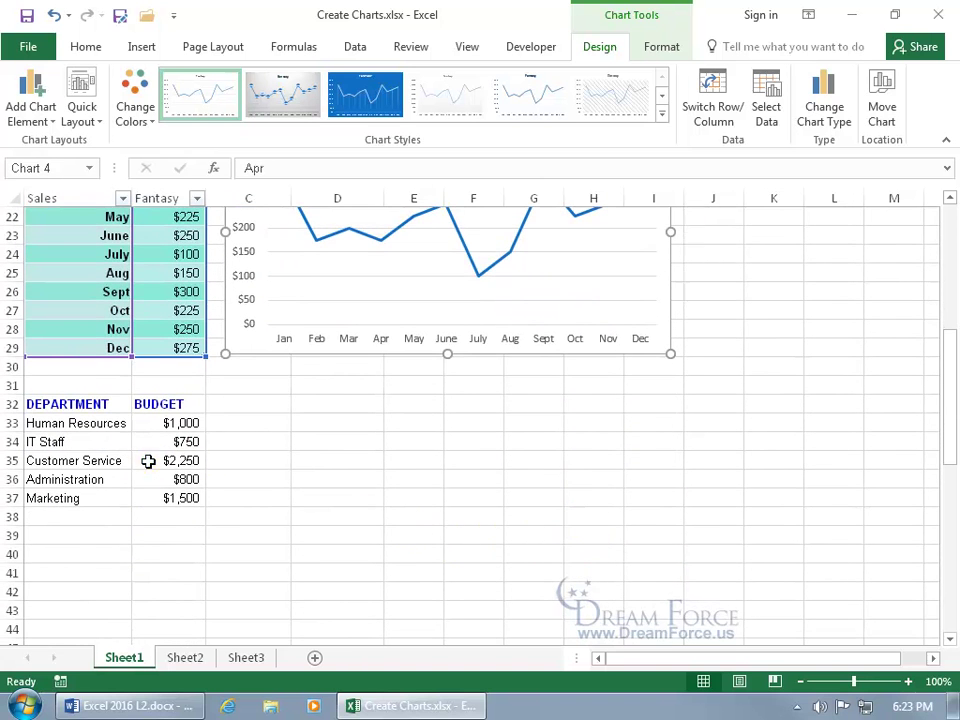
click(148, 461)
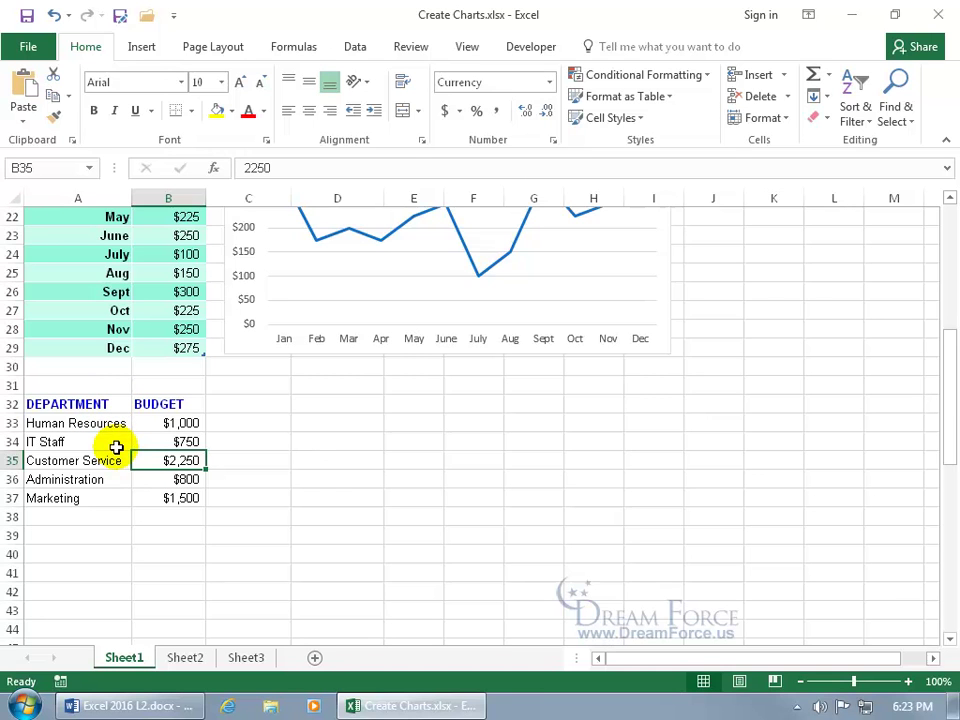
click(141, 45)
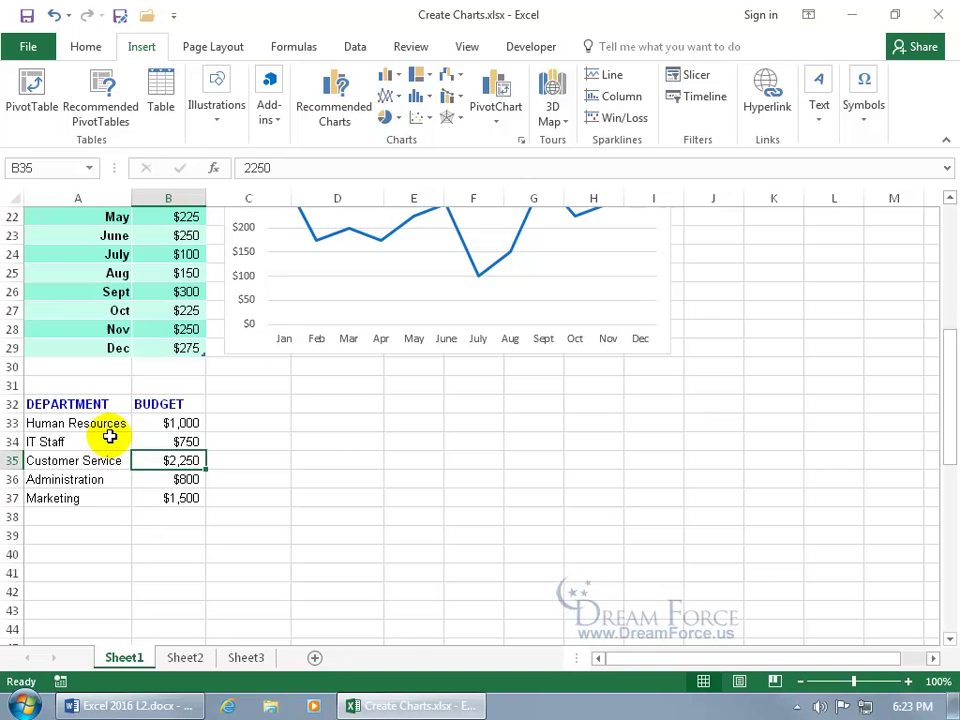
scroll(110, 442, up, 1)
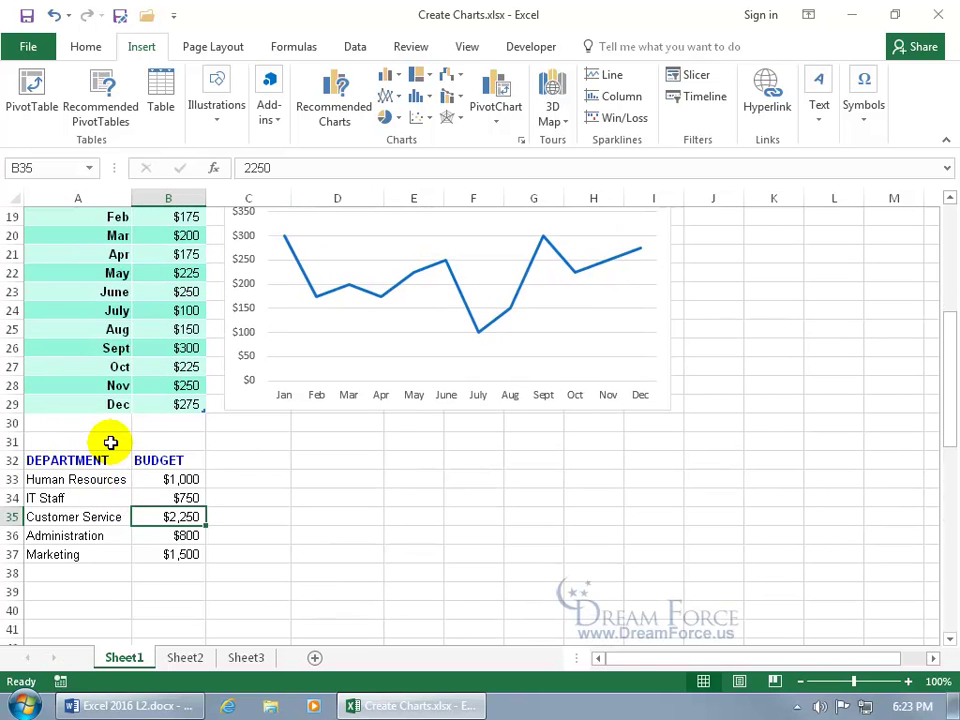
scroll(153, 447, down, 1)
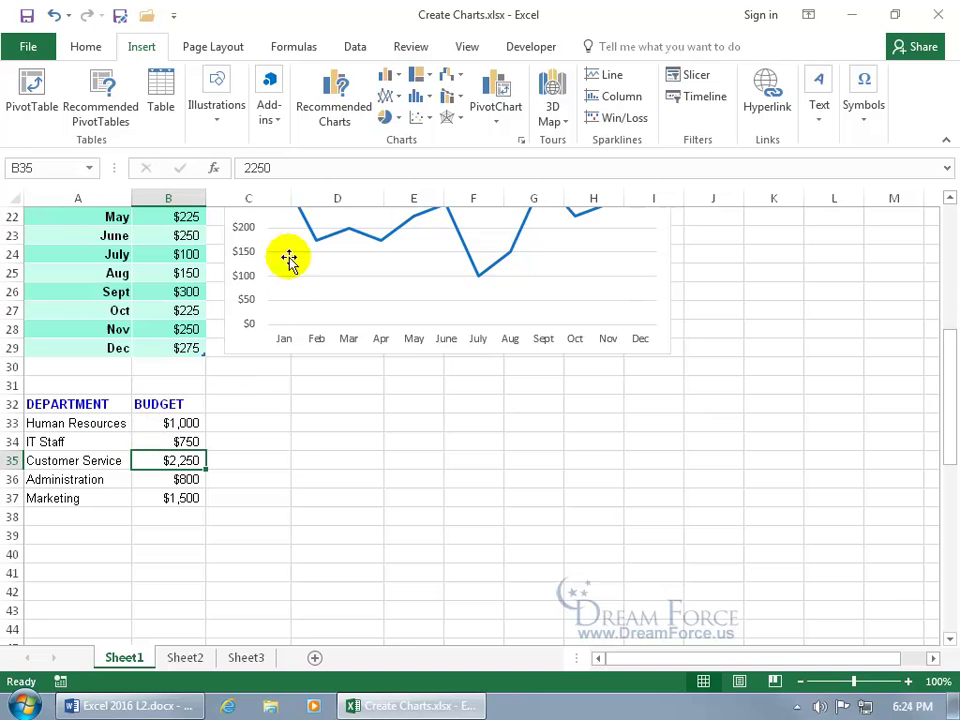
click(394, 118)
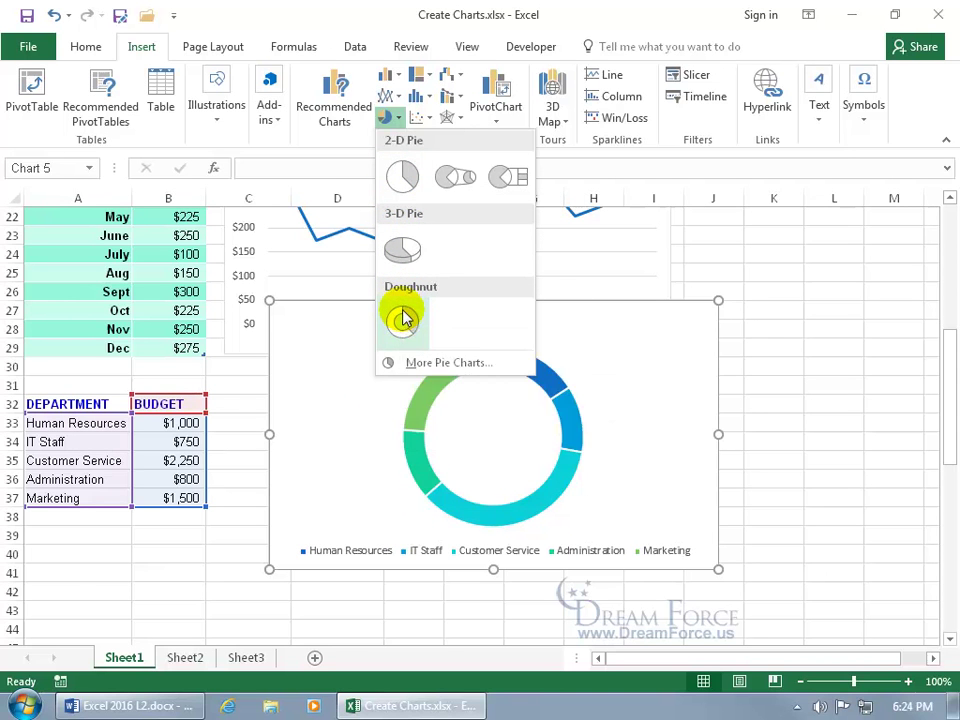
click(402, 252)
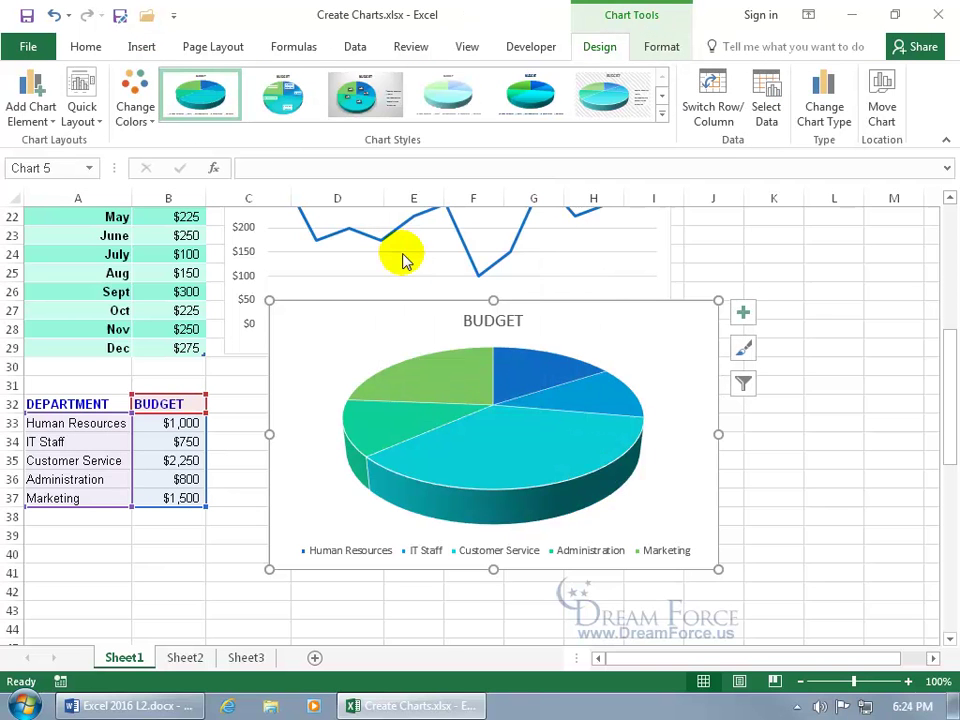
Move the BUDGET pie chart beside the department table, below the Fantasy chart, and reduce its height
drag(339, 326, 309, 414)
scroll(320, 418, down, 1)
drag(685, 607, 694, 553)
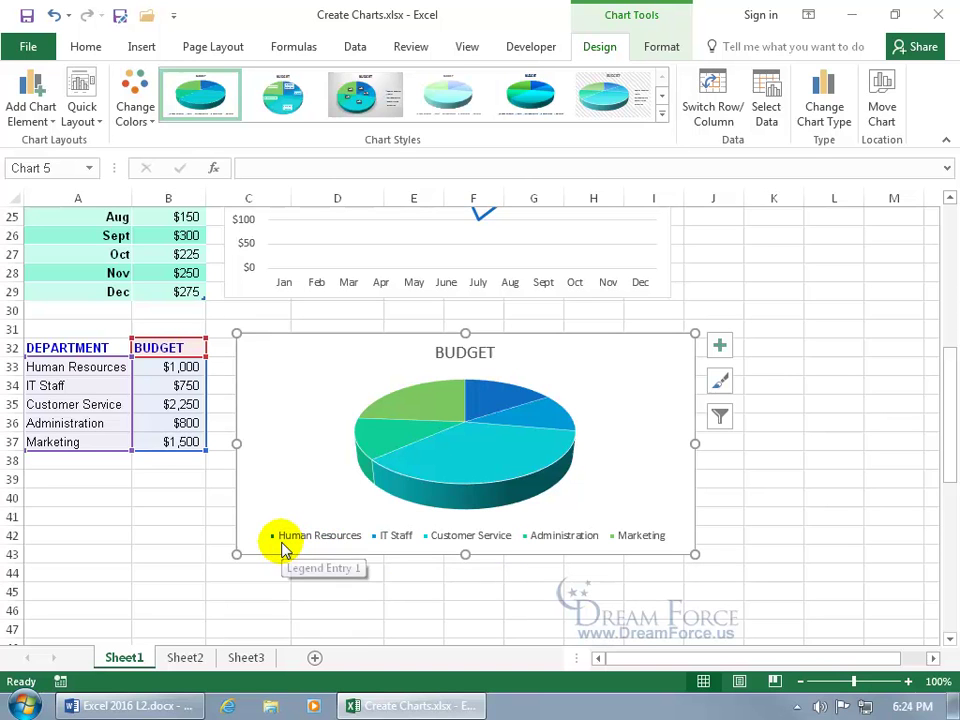
Apply chart Style 3 to the BUDGET pie chart
mouse_move(500, 400)
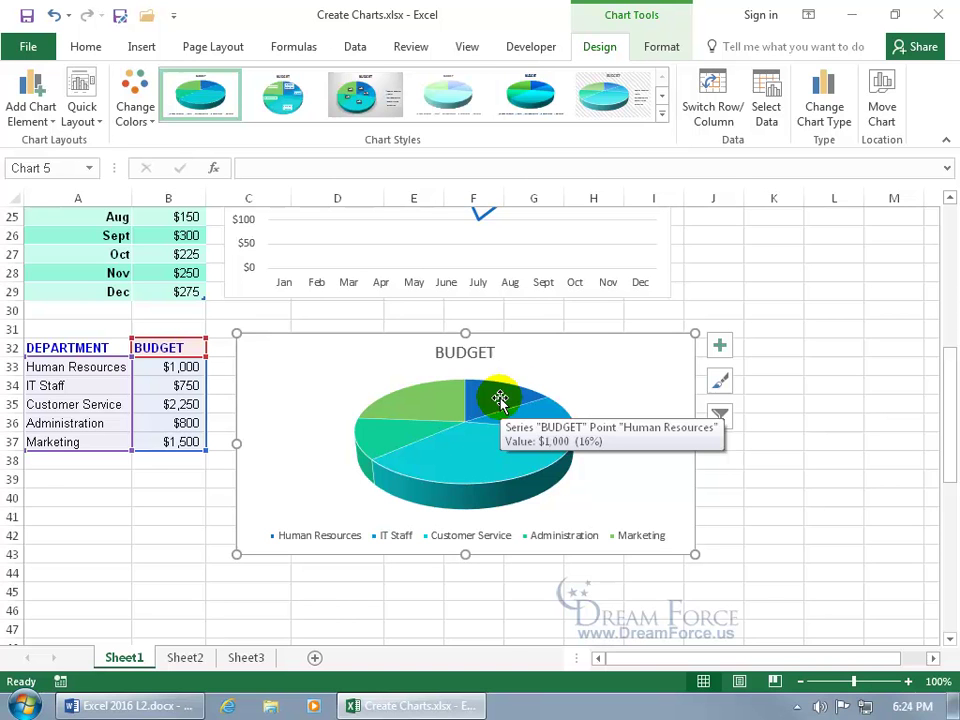
click(720, 381)
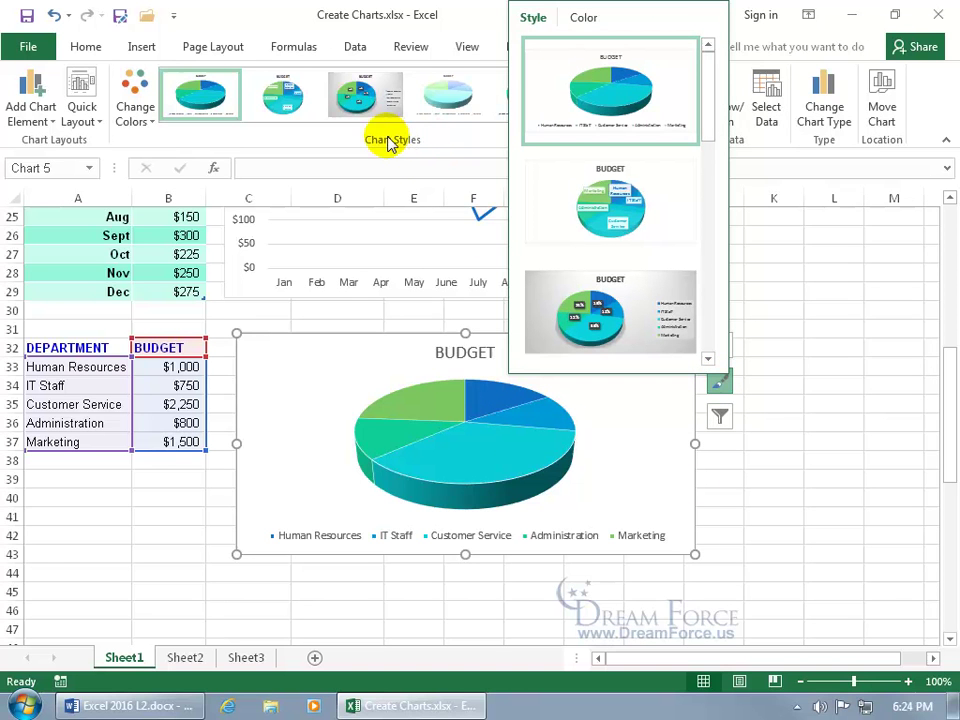
click(759, 449)
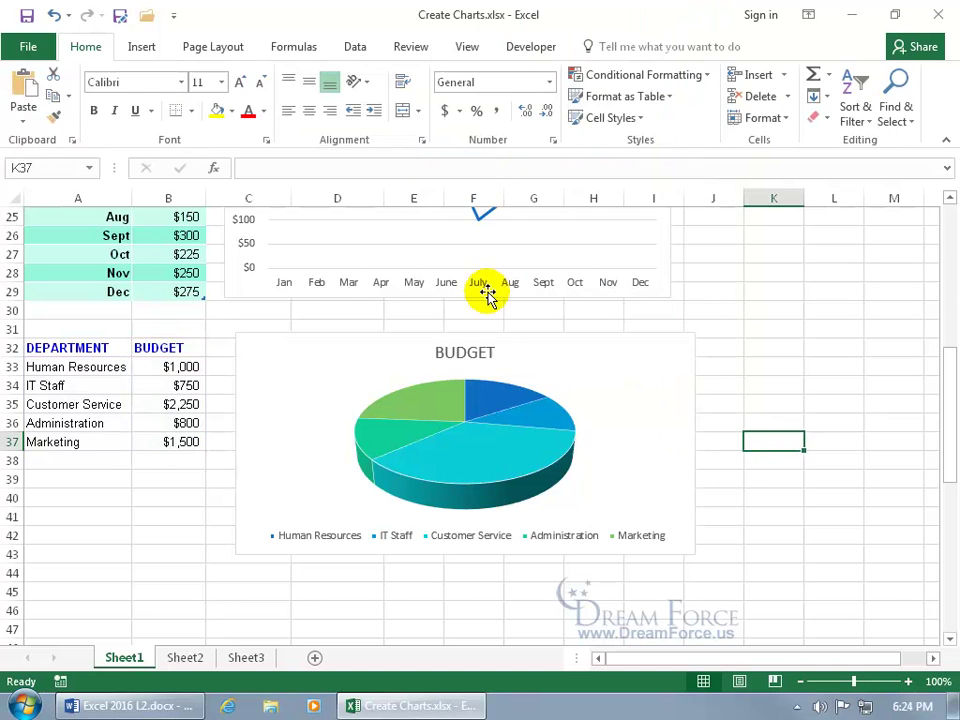
click(544, 386)
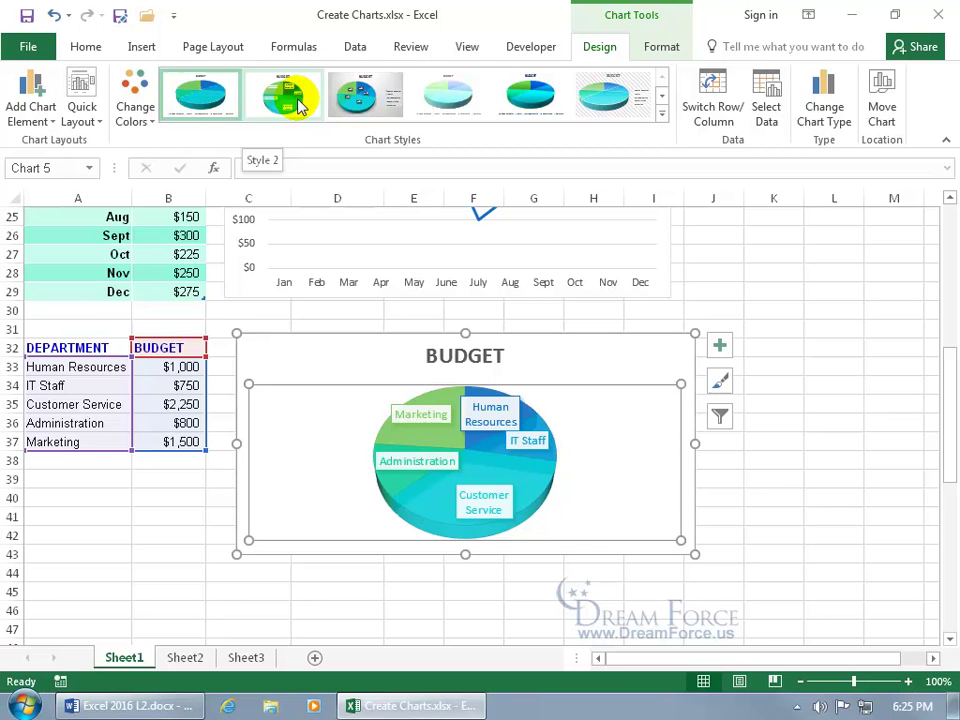
click(360, 96)
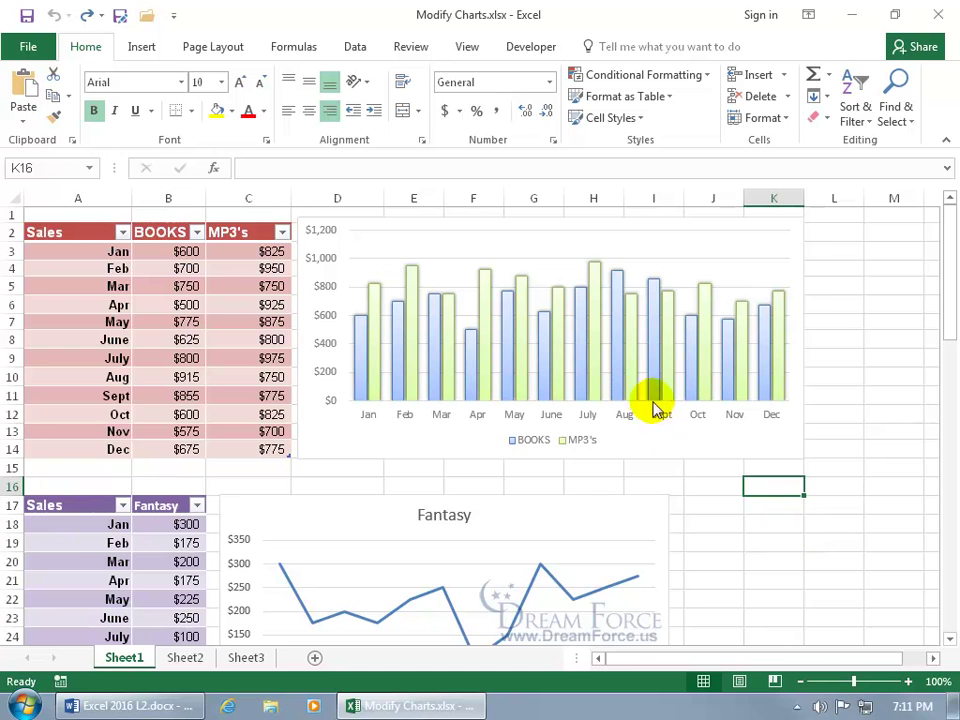
Resize the BOOKS and MP3's column chart in Modify Charts.xlsx freehand to about 2.7" high and 5.65" wide
click(707, 431)
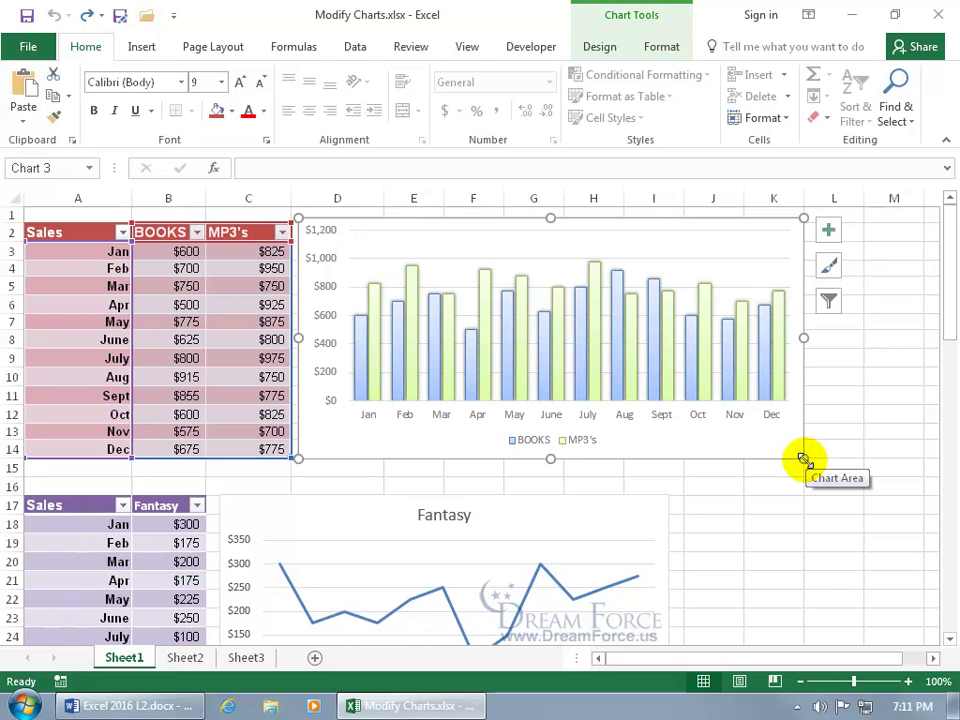
drag(804, 459, 519, 397)
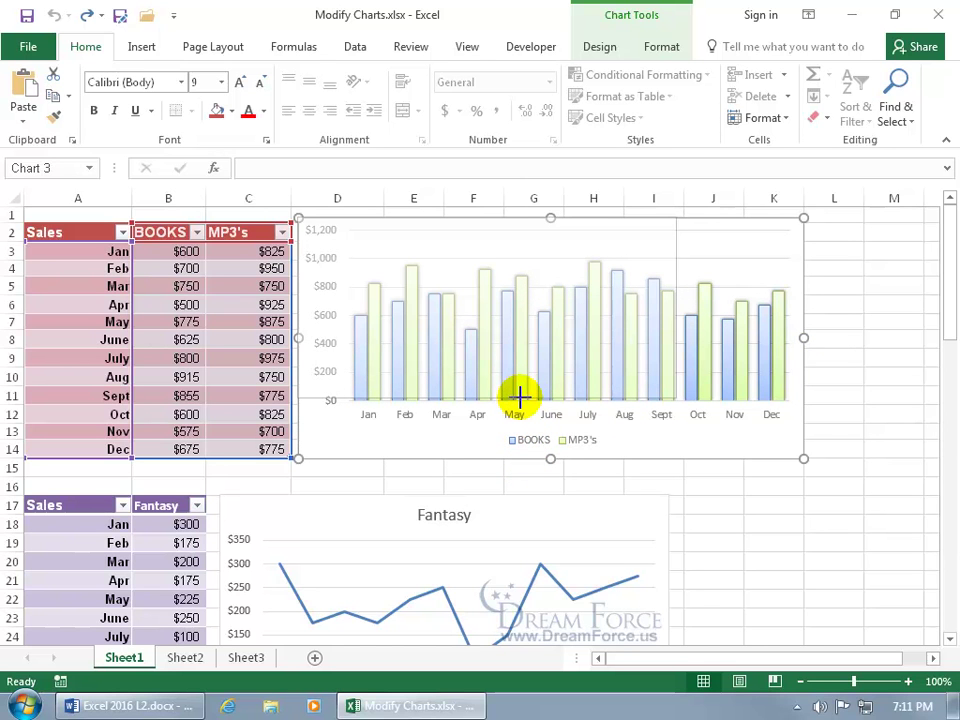
drag(519, 397, 672, 461)
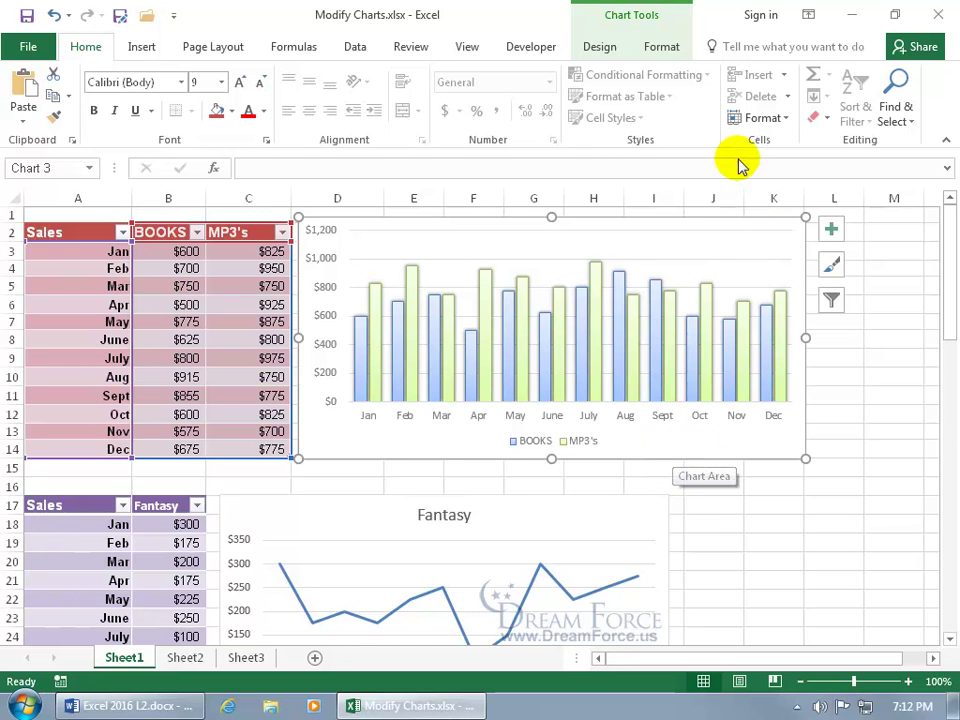
Set only the column chart's height to 3" and undo the change
click(662, 47)
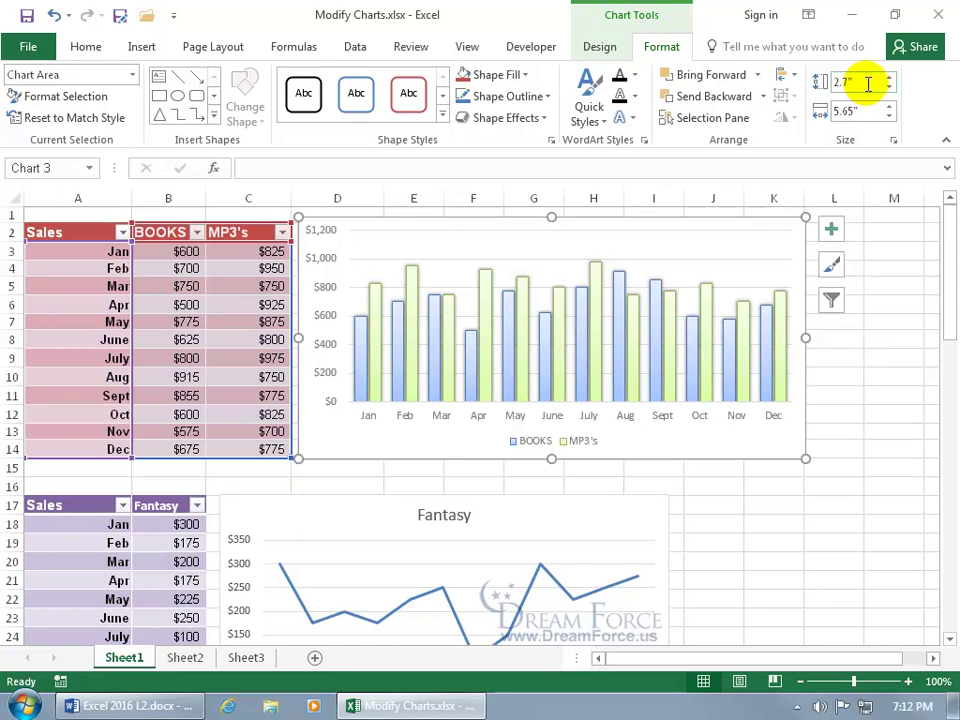
drag(861, 82, 831, 86)
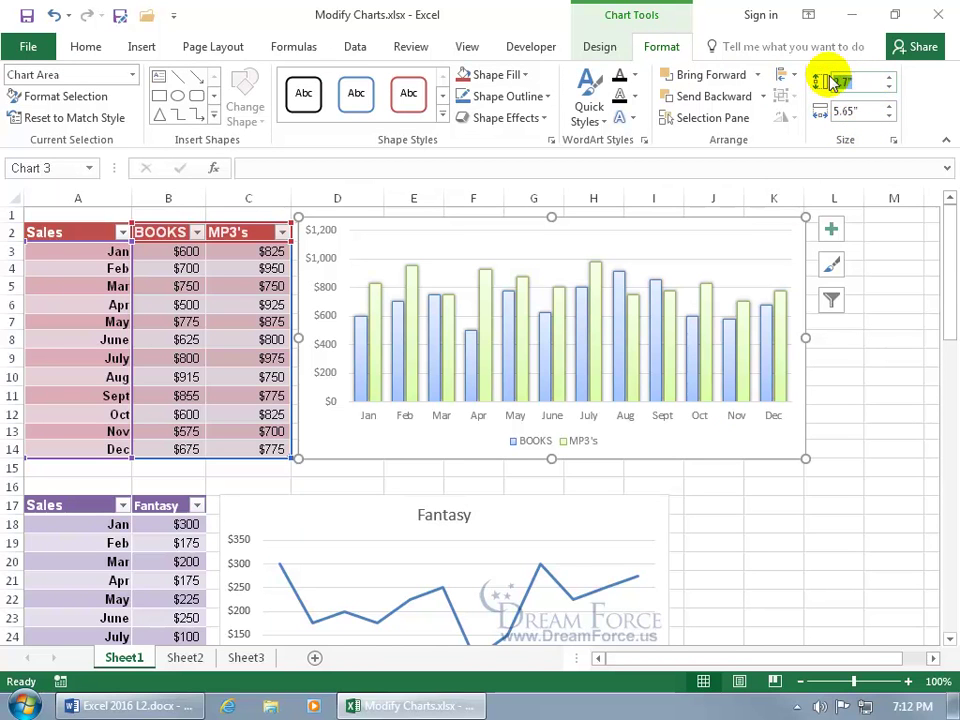
text(3)
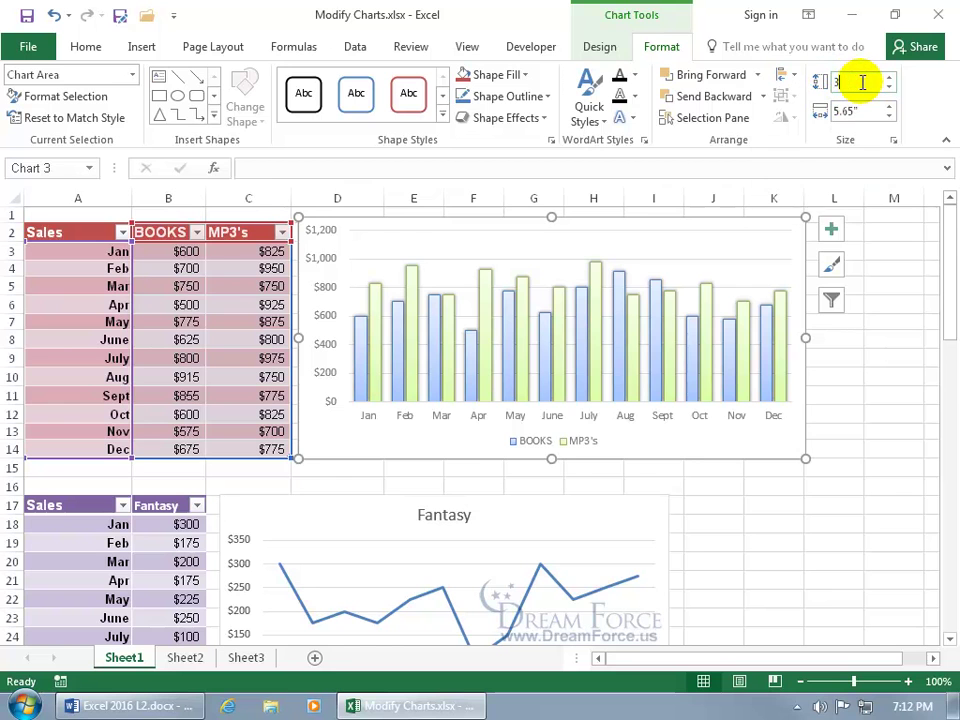
key(Return)
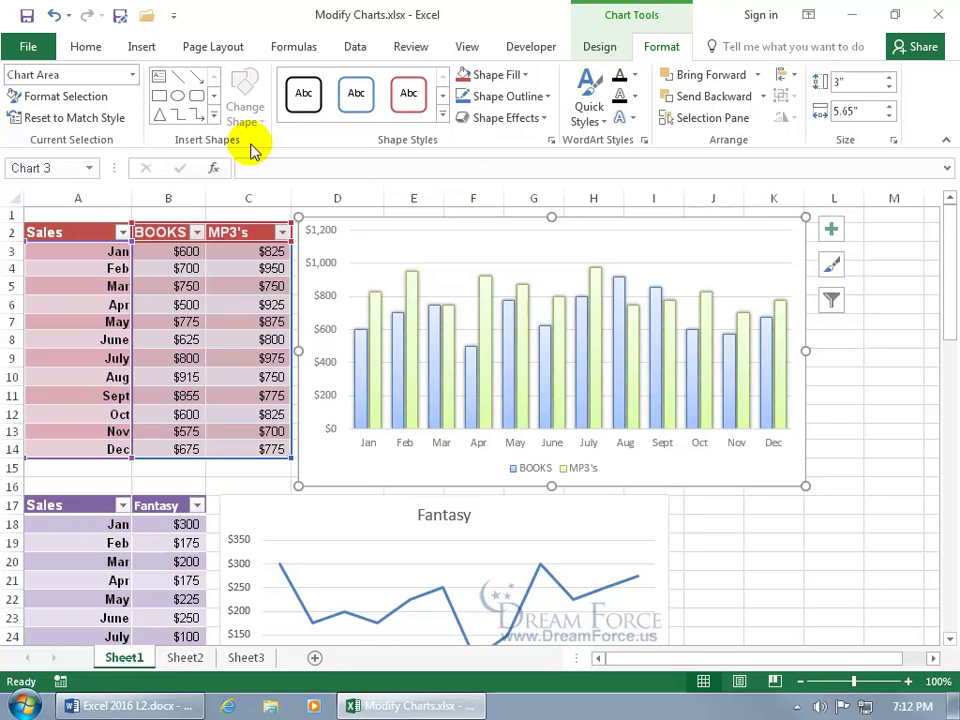
click(54, 15)
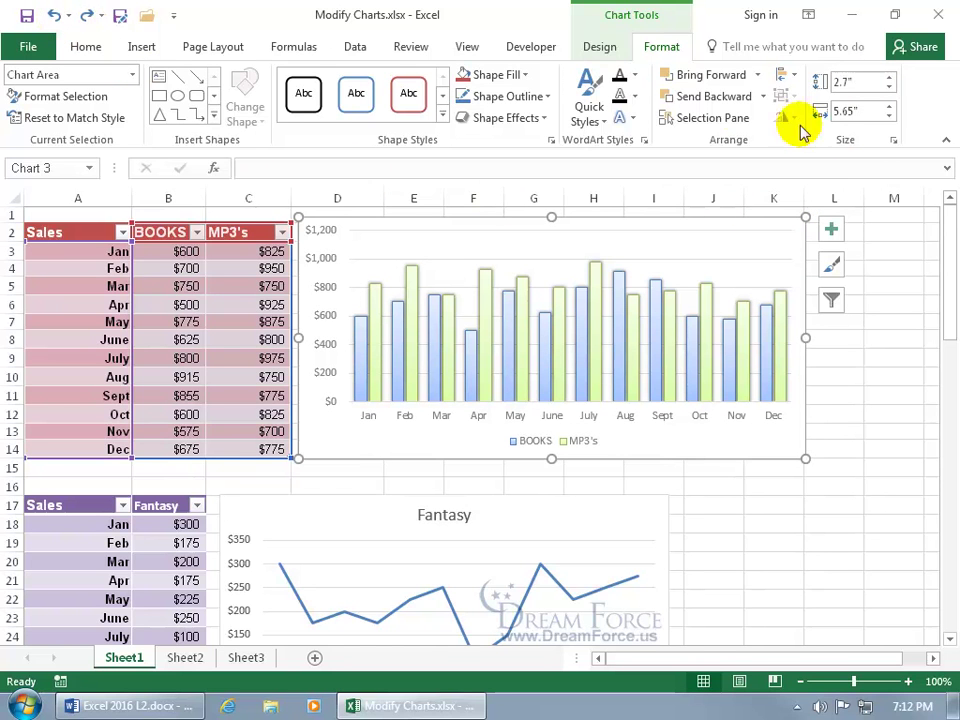
Lock the column chart's aspect ratio, set its height to 3", and close the chart area formatting options
click(892, 143)
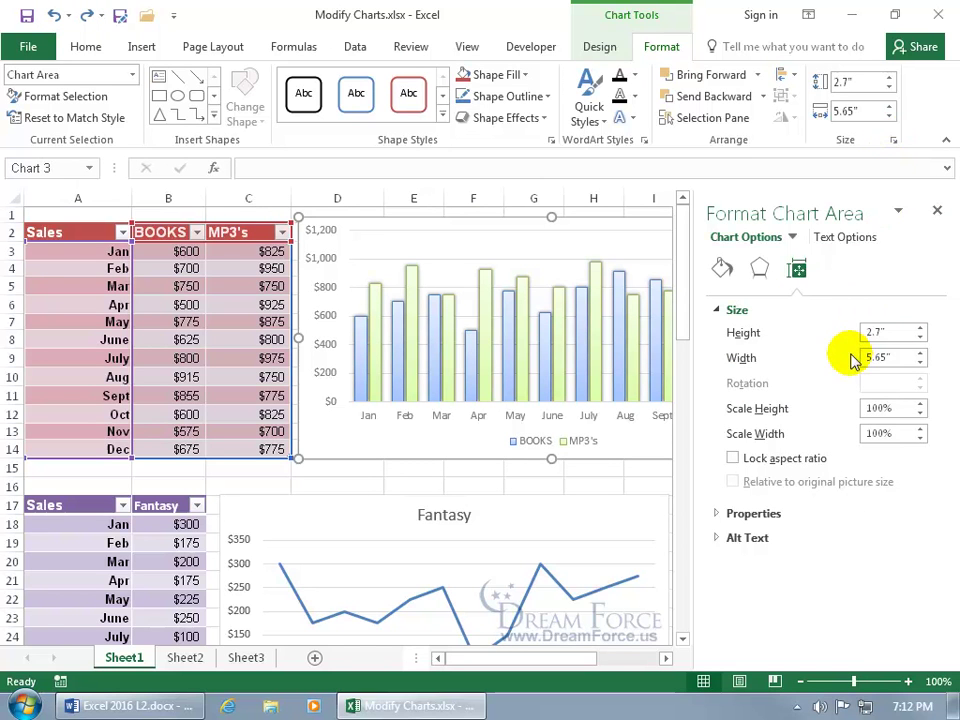
click(734, 460)
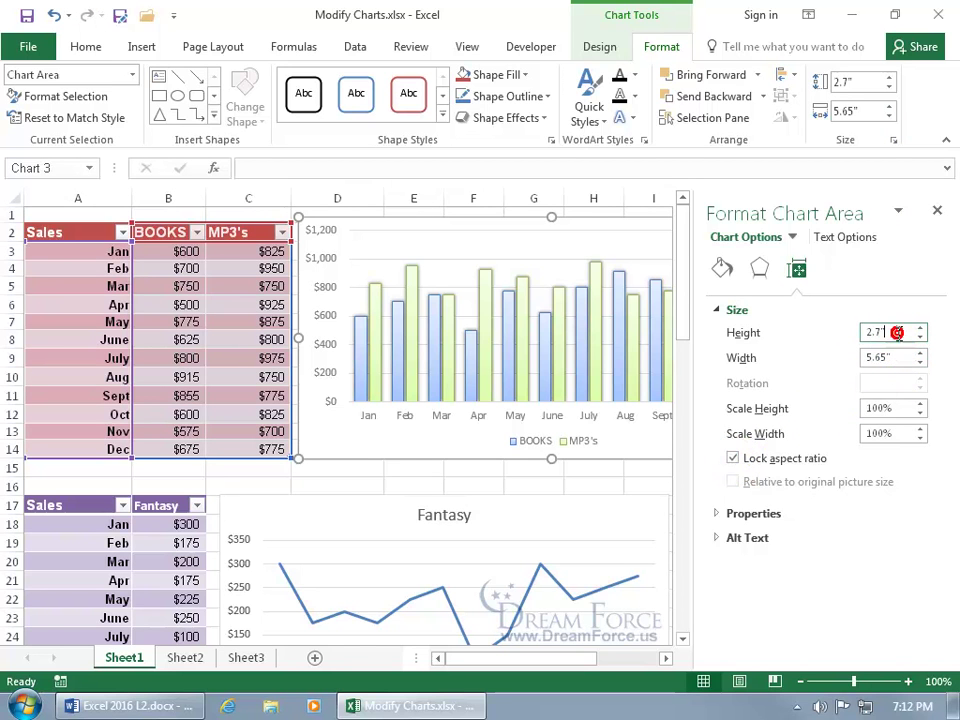
key(BackSpace)
key(BackSpace)
key(BackSpace)
key(BackSpace)
text(3)
key(Return)
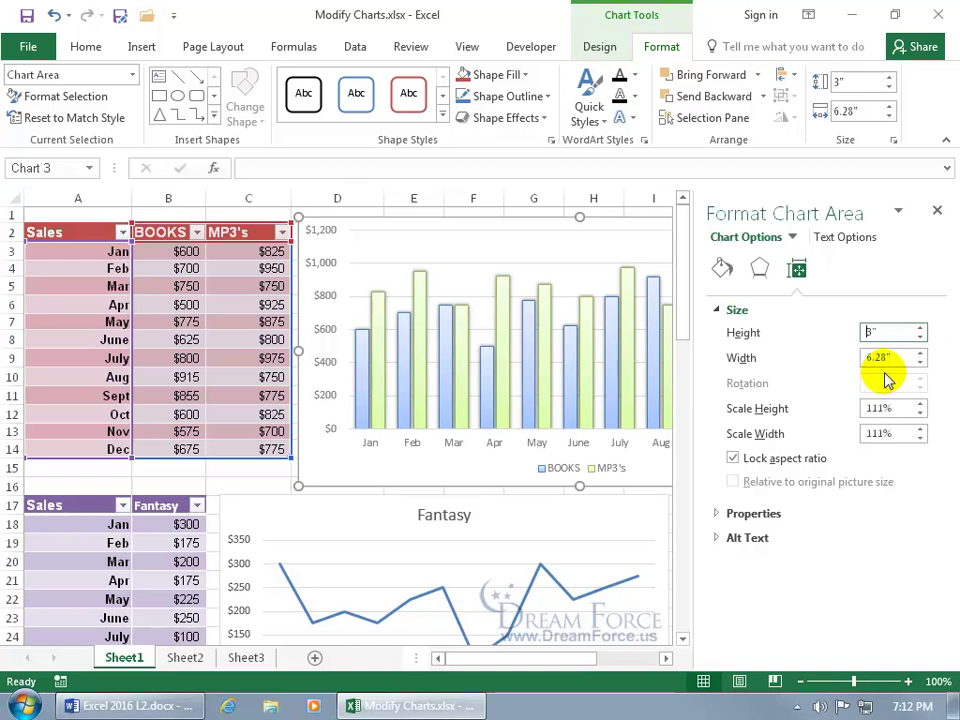
click(937, 212)
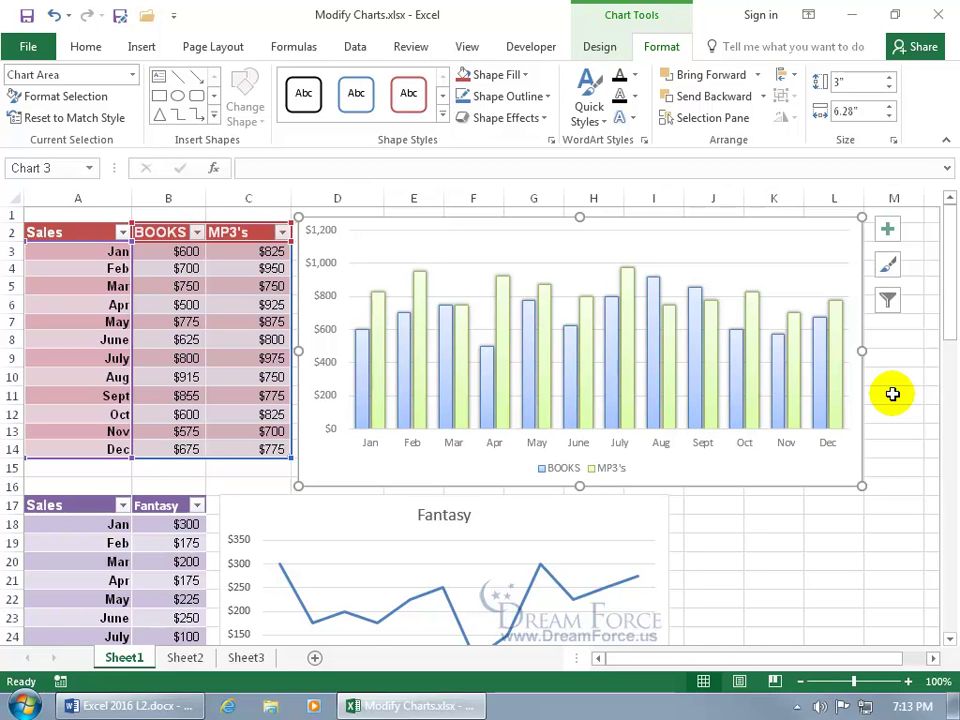
Change the BOOKS and MP3's column chart to a Clustered Bar chart and undo the change
click(592, 50)
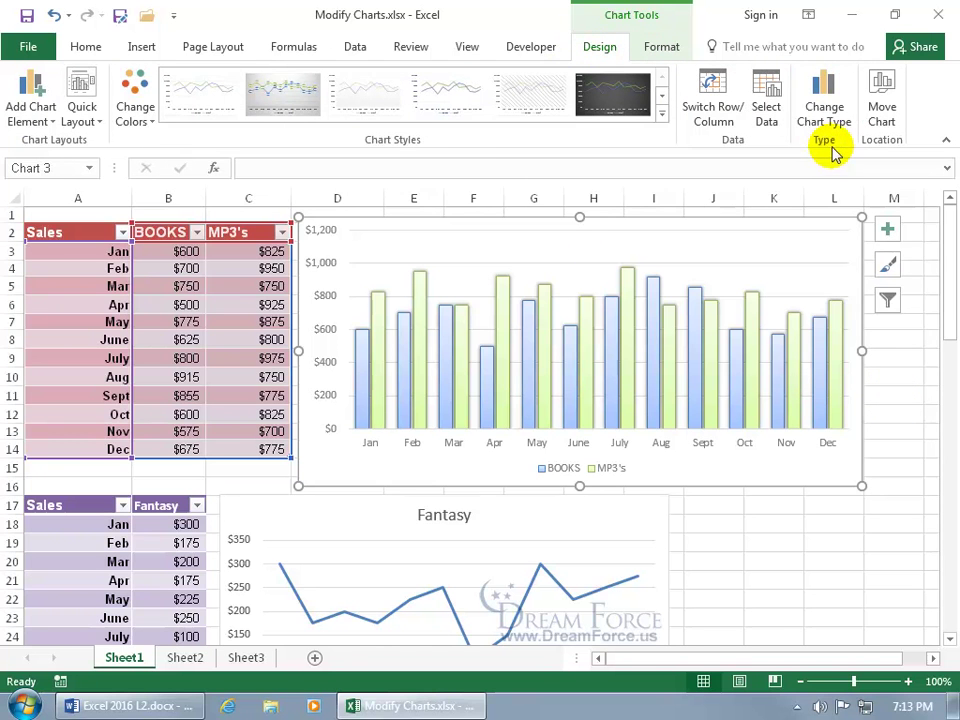
click(826, 110)
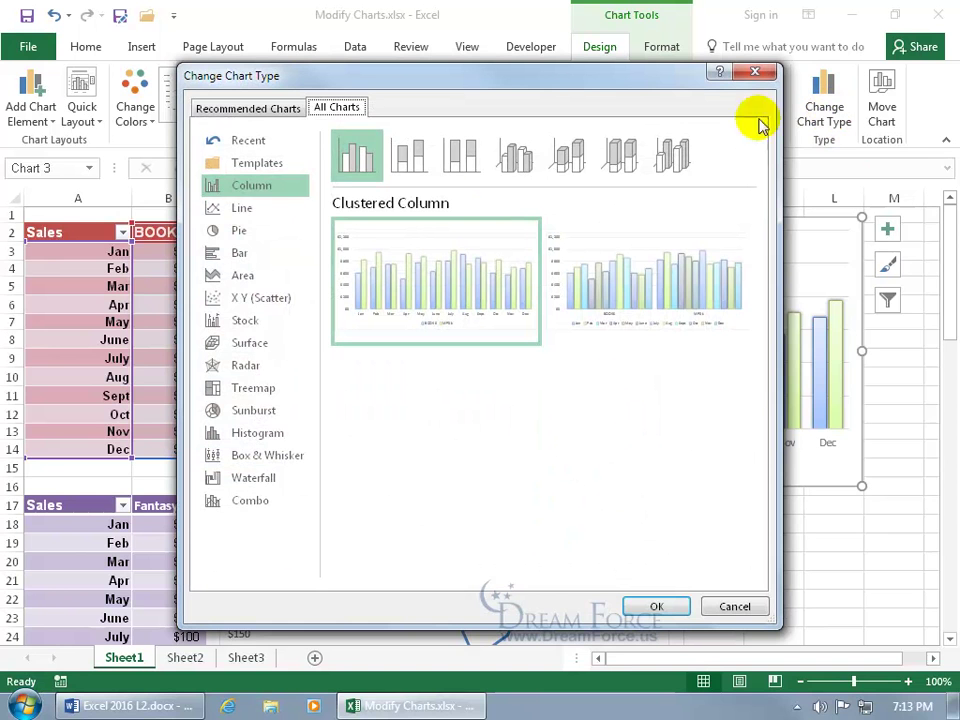
click(252, 254)
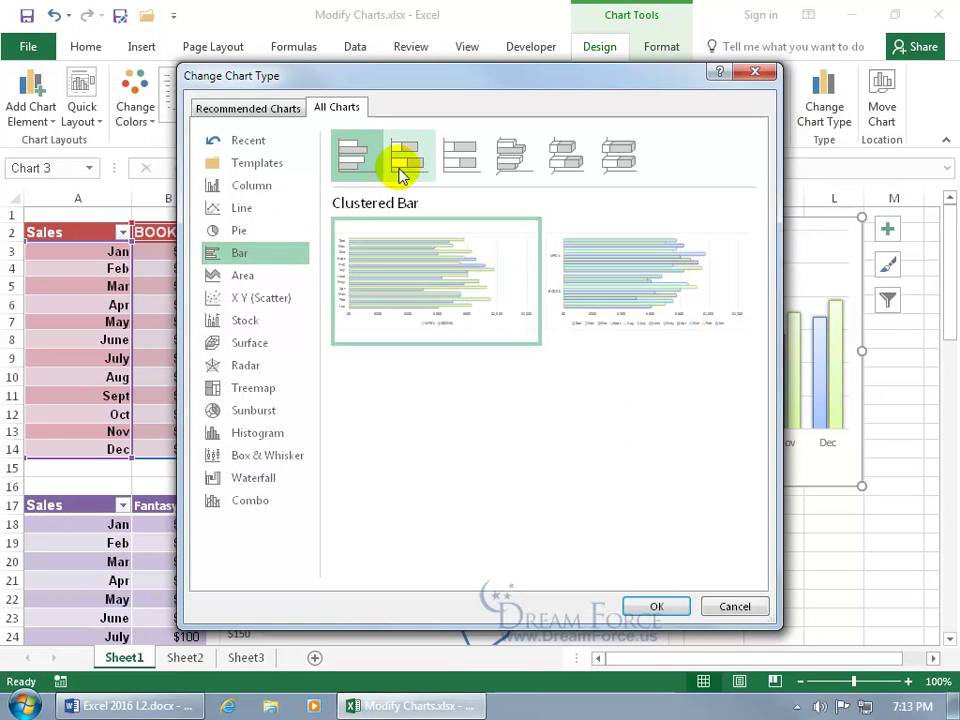
mouse_move(589, 264)
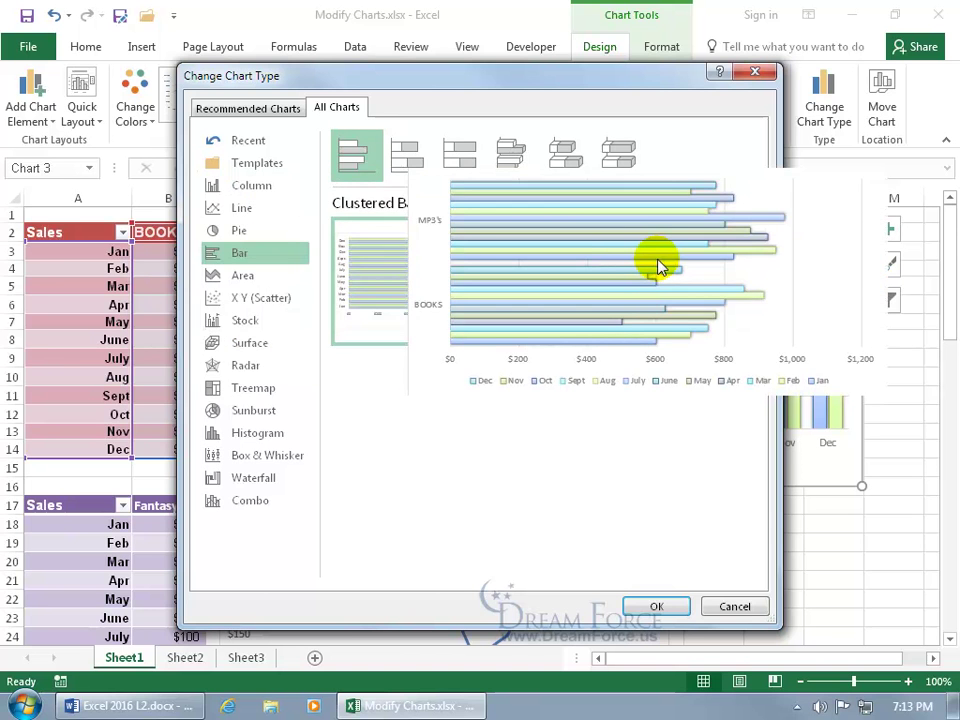
mouse_move(386, 266)
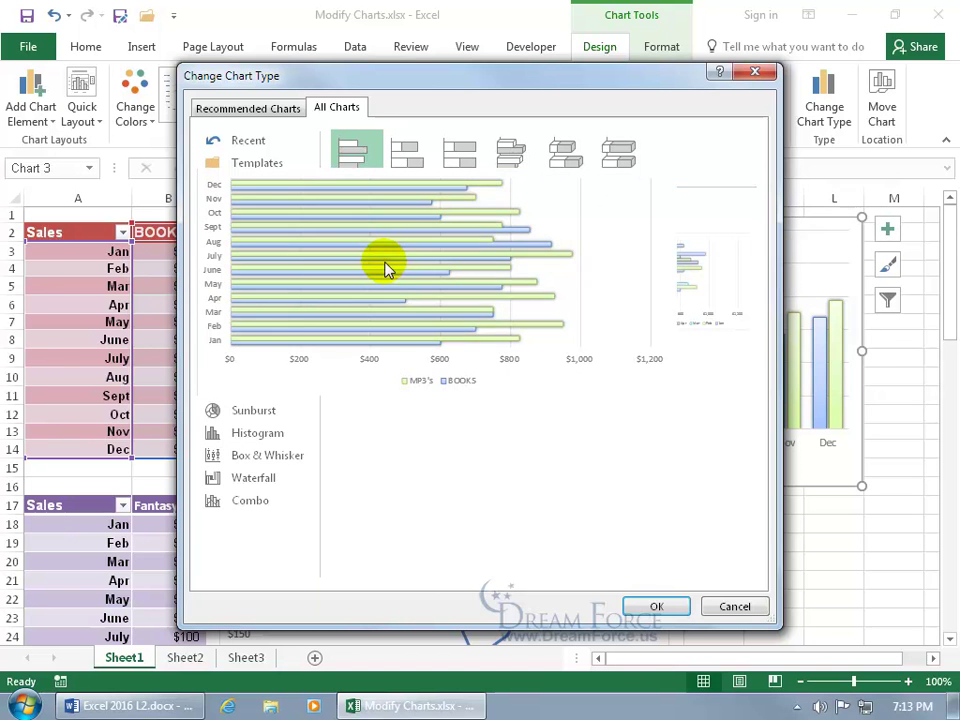
click(650, 606)
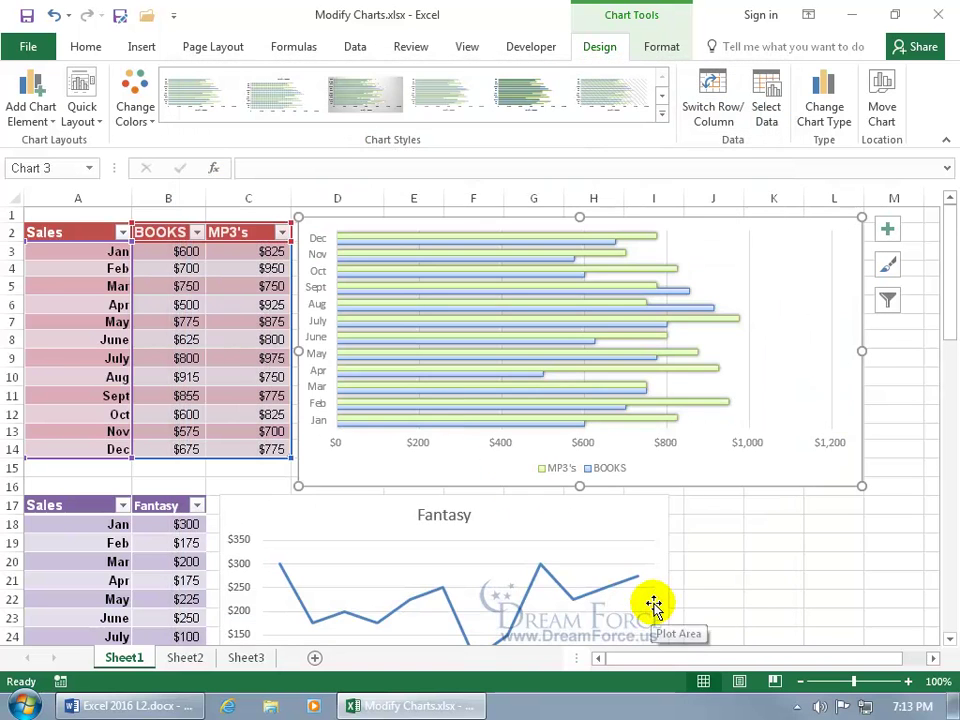
click(55, 15)
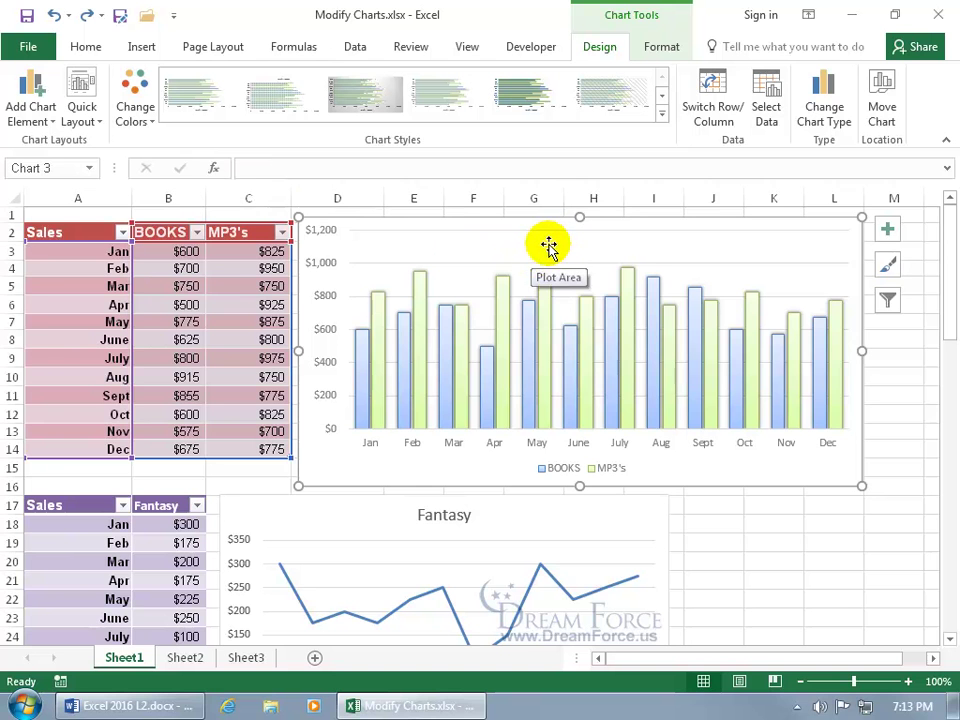
right_click(550, 246)
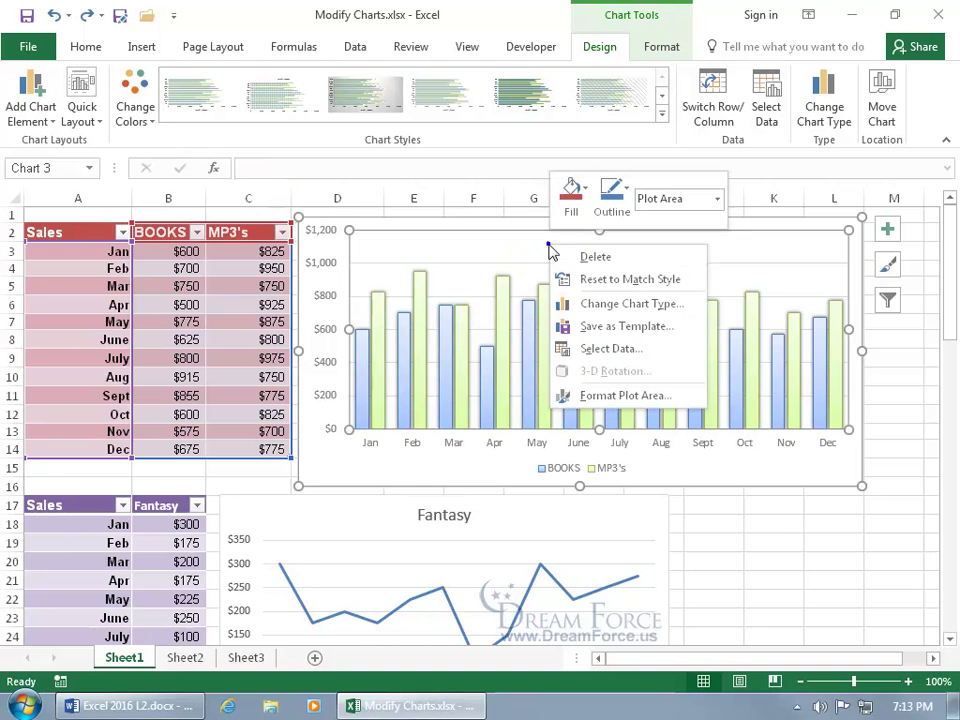
click(596, 309)
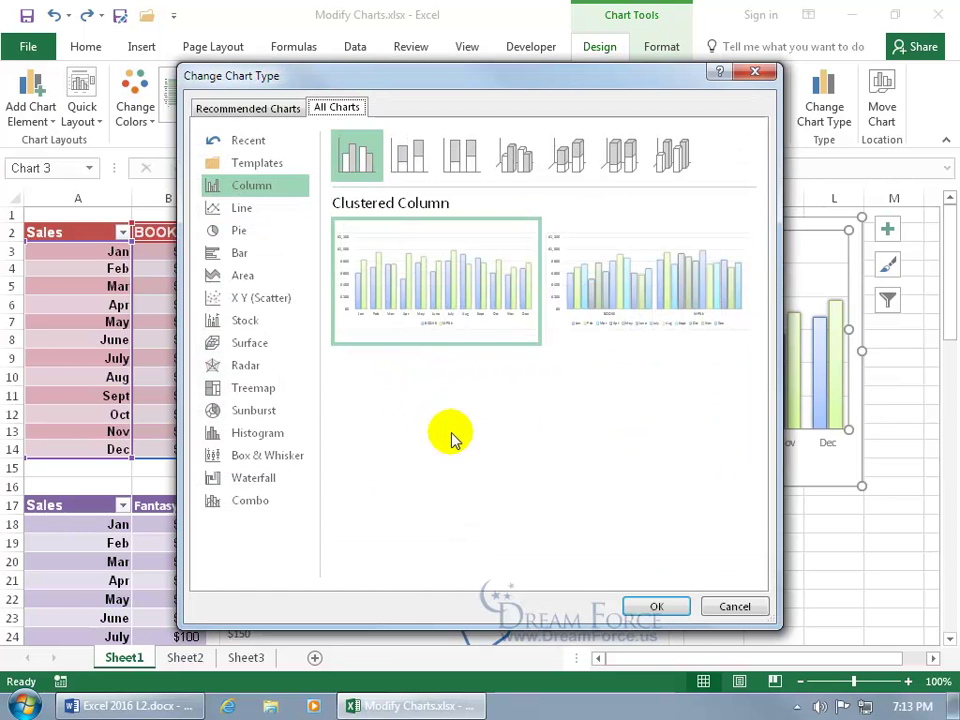
click(737, 607)
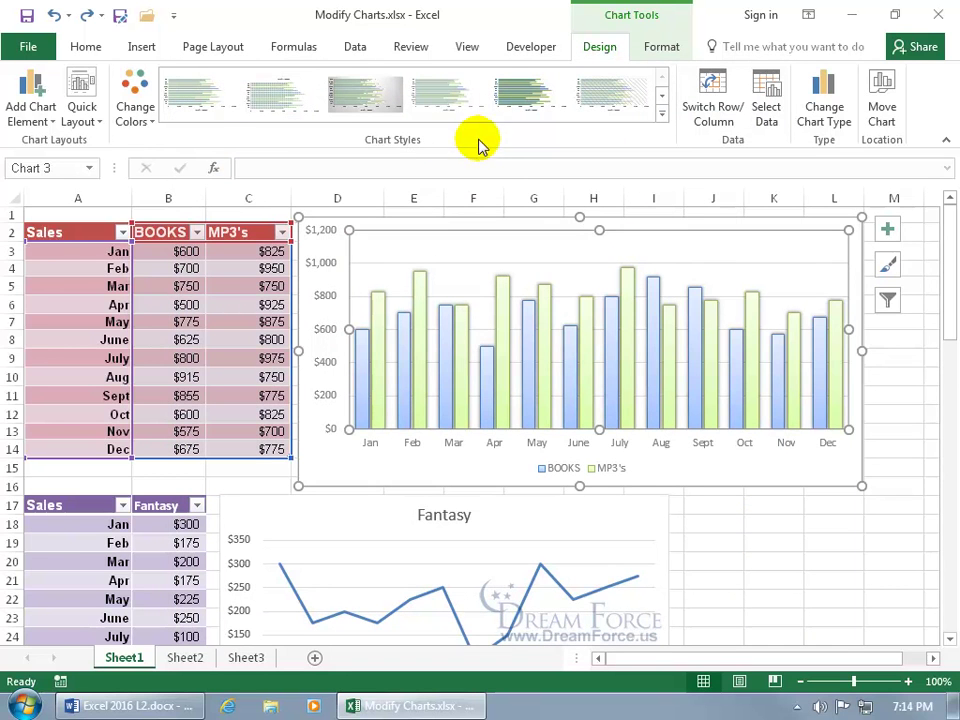
click(662, 114)
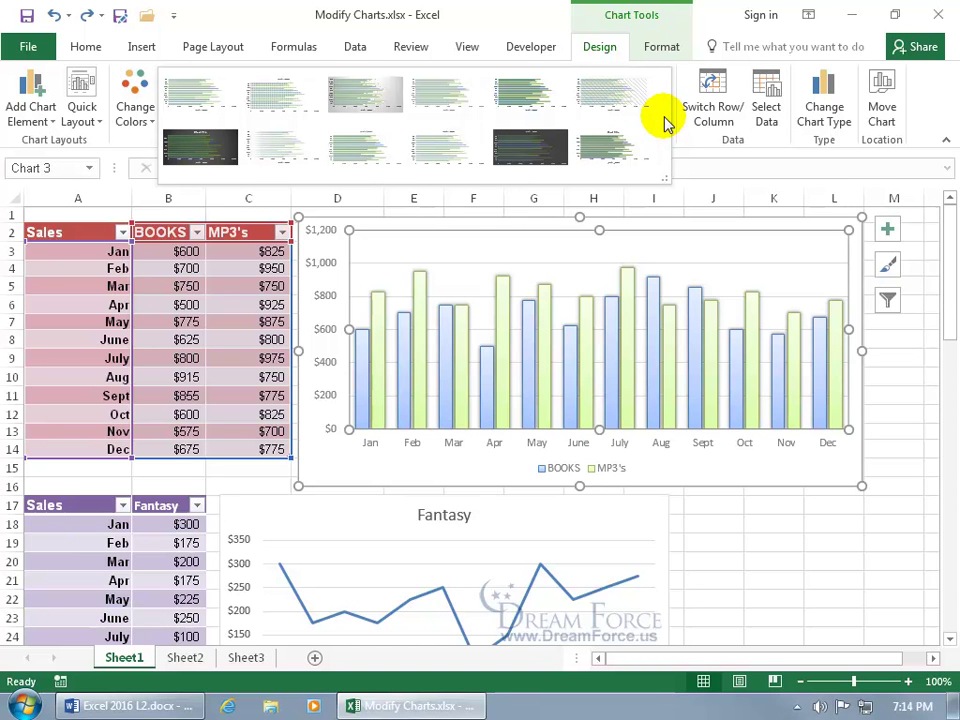
click(135, 115)
click(136, 115)
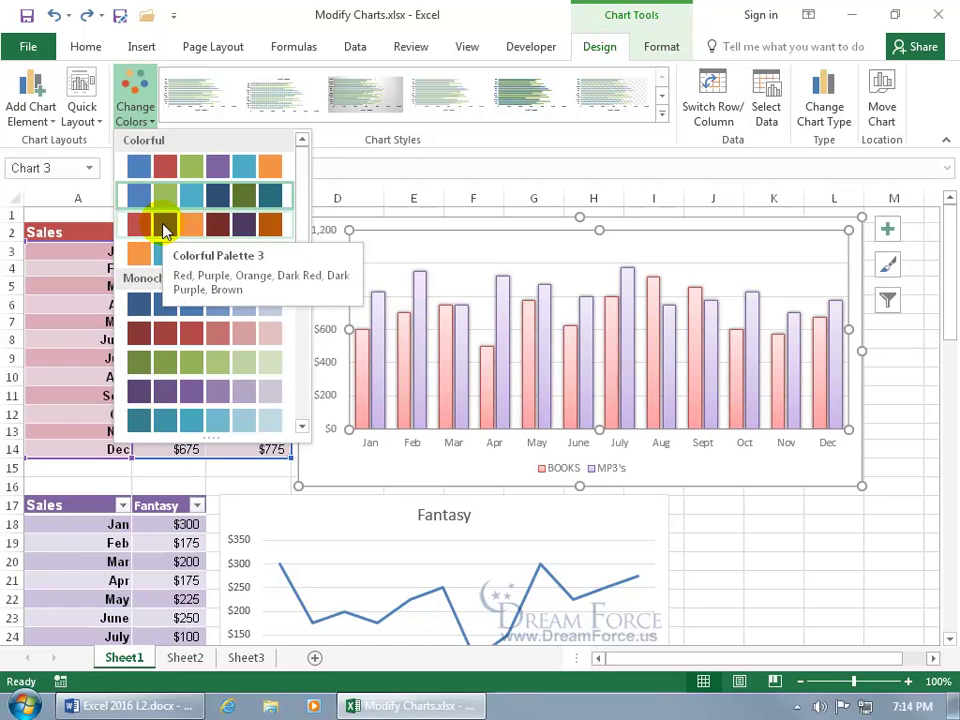
click(420, 140)
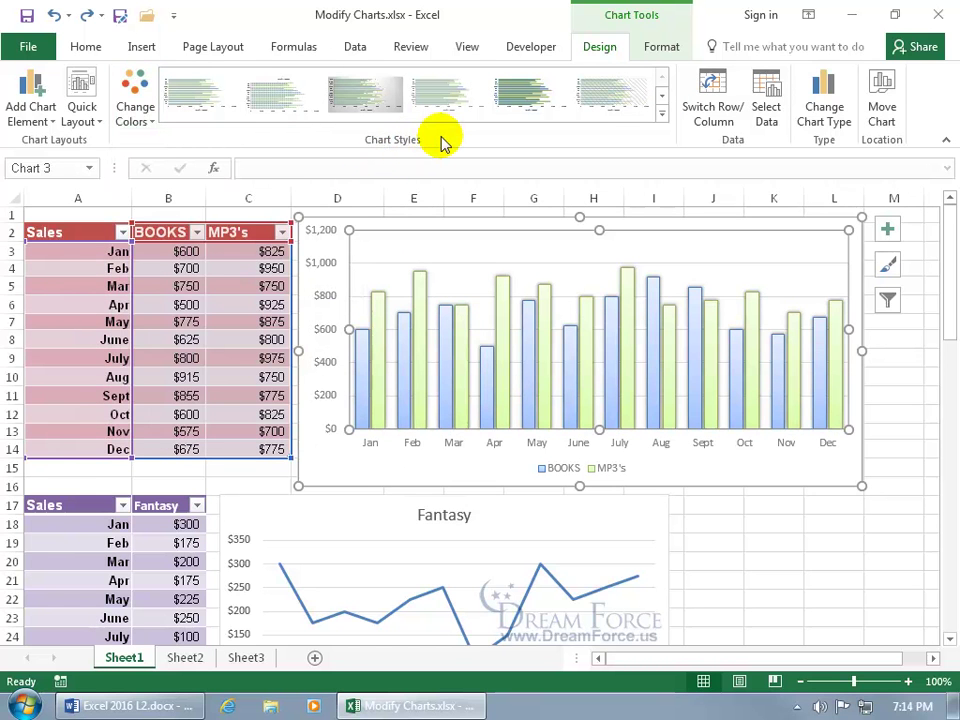
Fill the MP3's column series with a darker blue theme color and undo the change
click(421, 296)
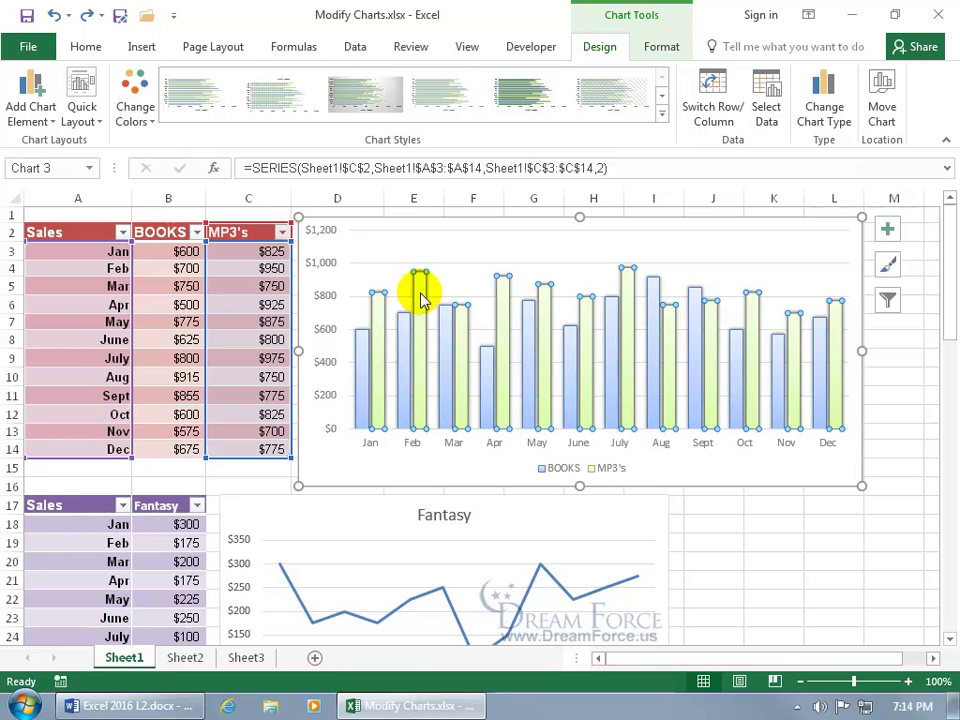
right_click(421, 295)
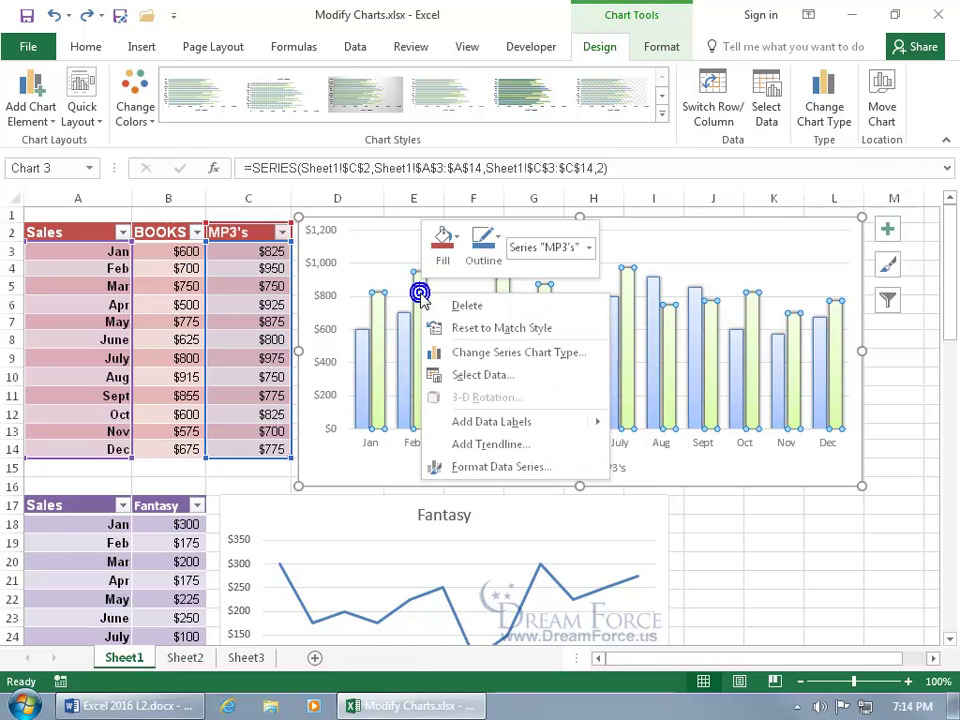
click(444, 245)
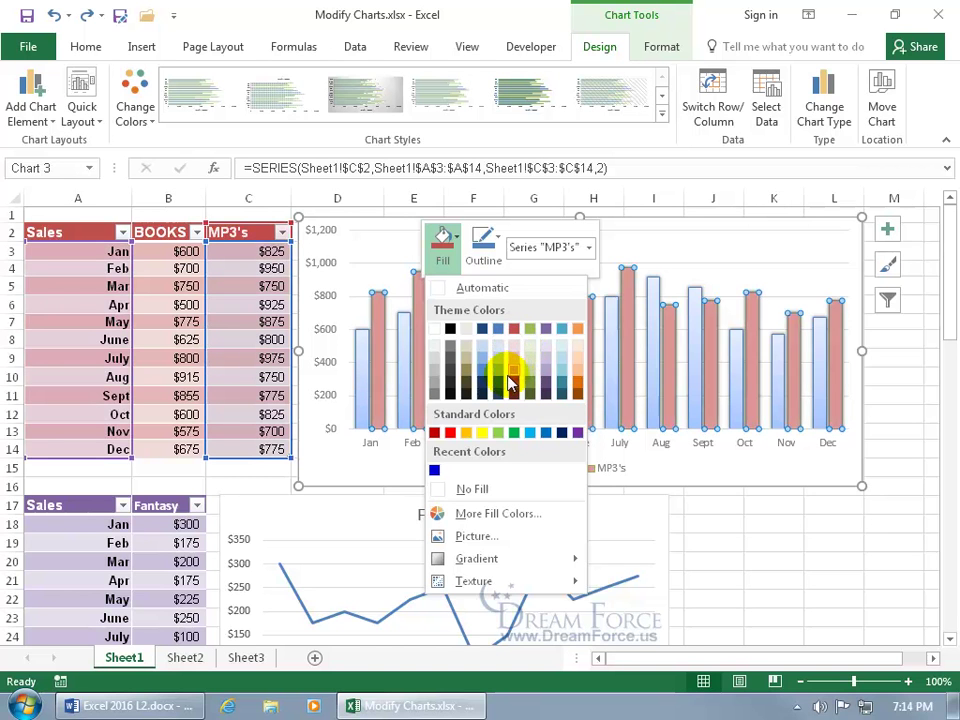
click(499, 380)
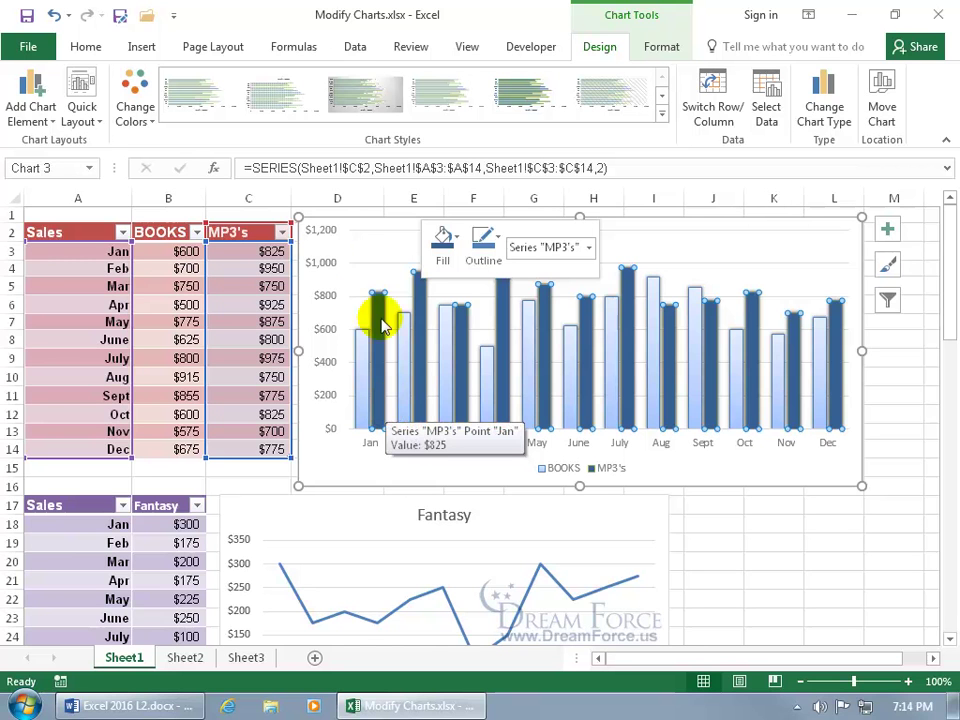
click(54, 14)
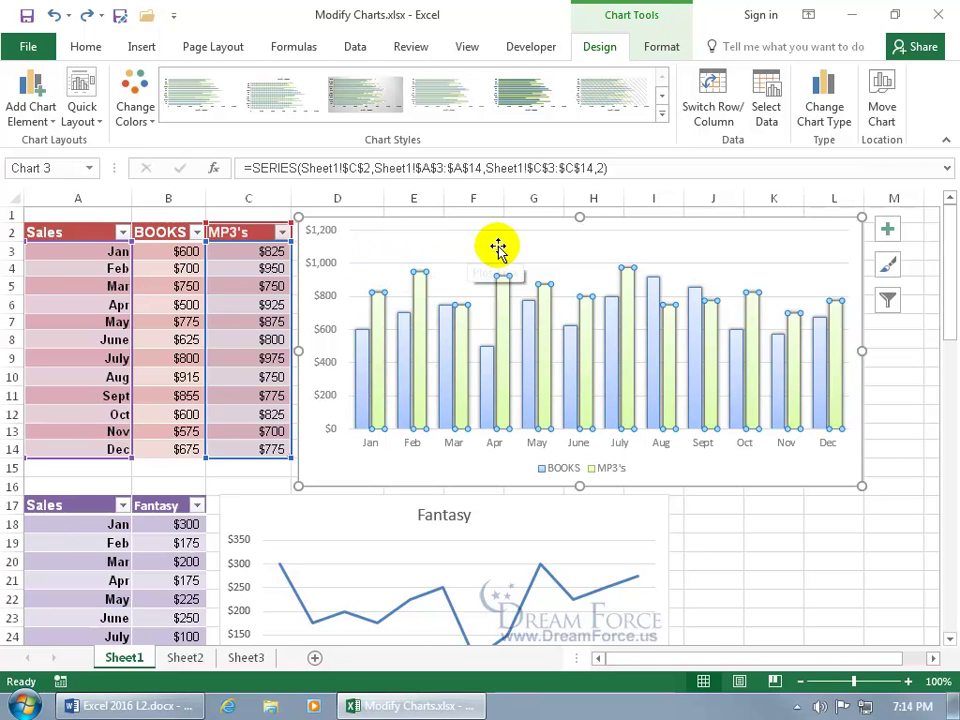
click(768, 246)
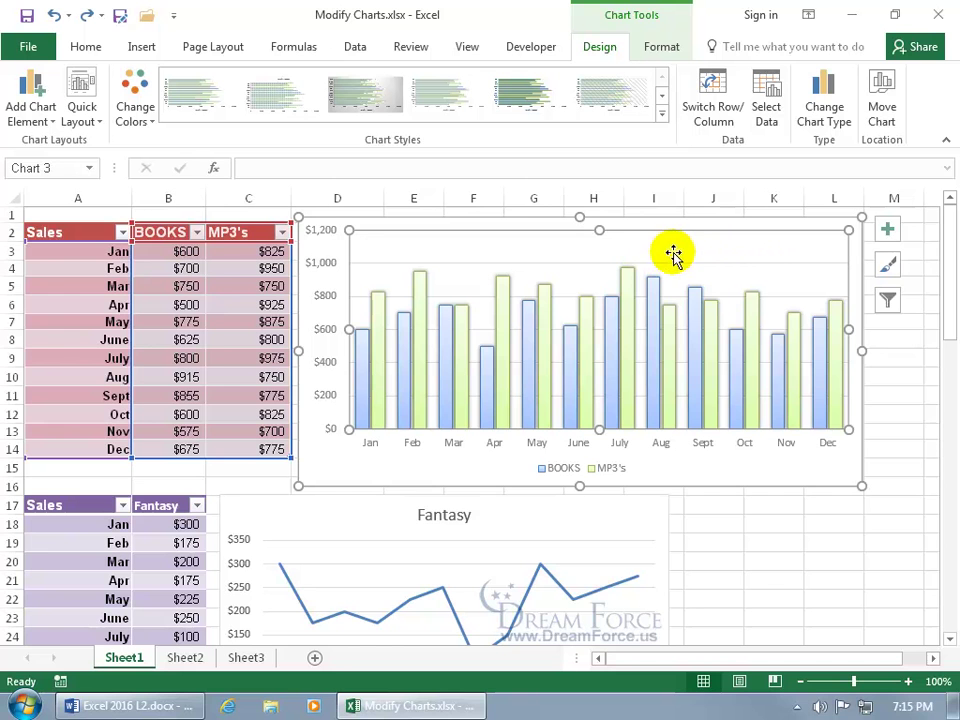
Add data labels to both series of the column chart and remove them again
click(888, 232)
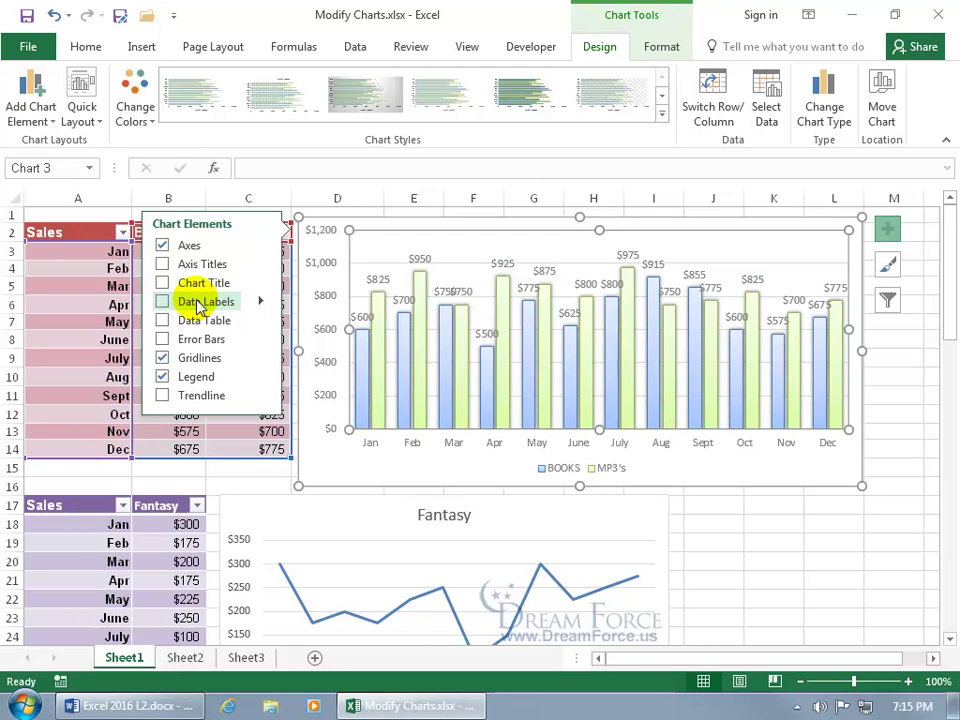
click(162, 302)
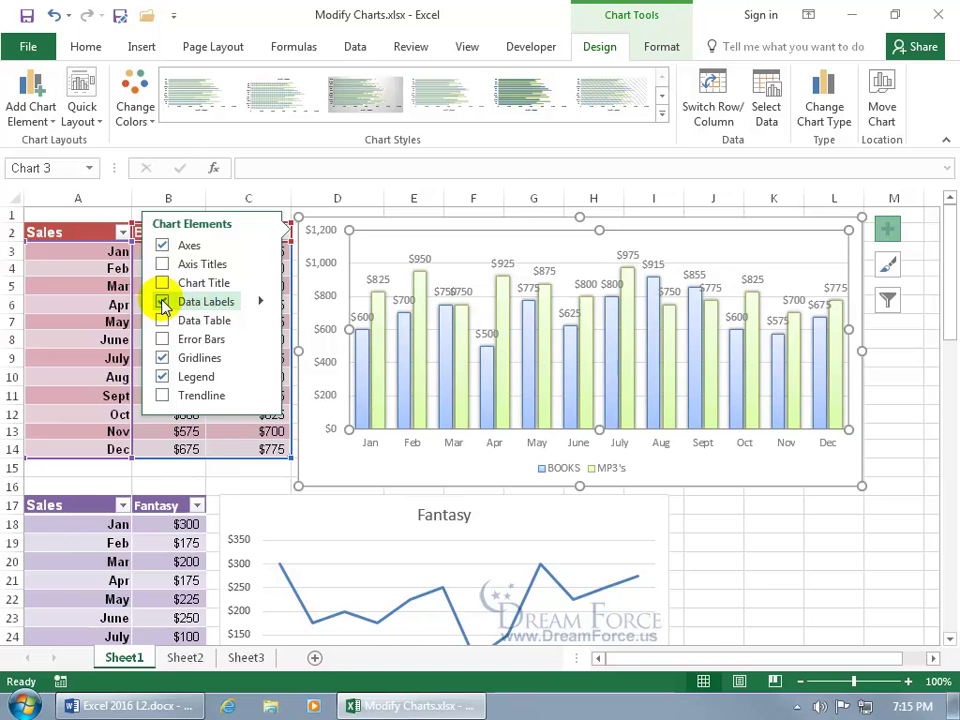
click(163, 303)
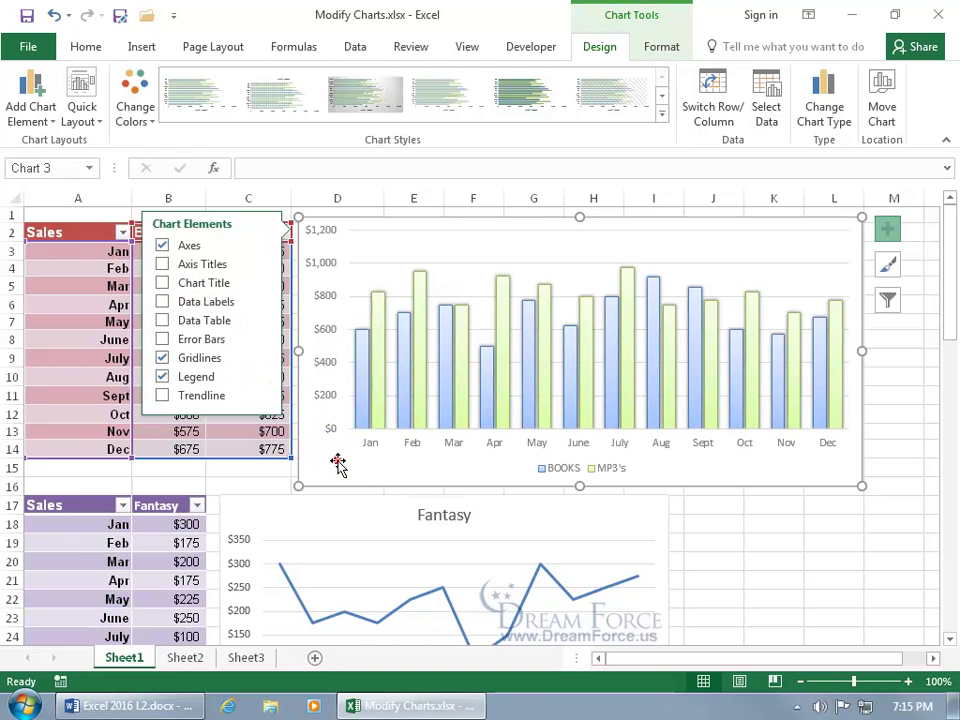
Add data labels to the BOOKS series only and remove them again
click(362, 394)
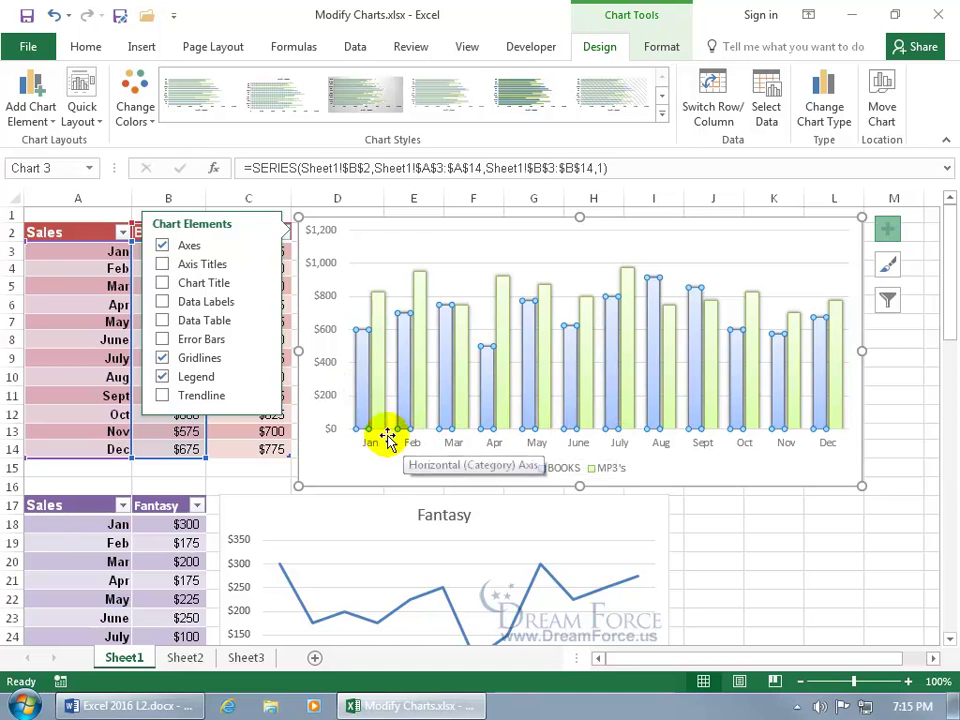
click(162, 302)
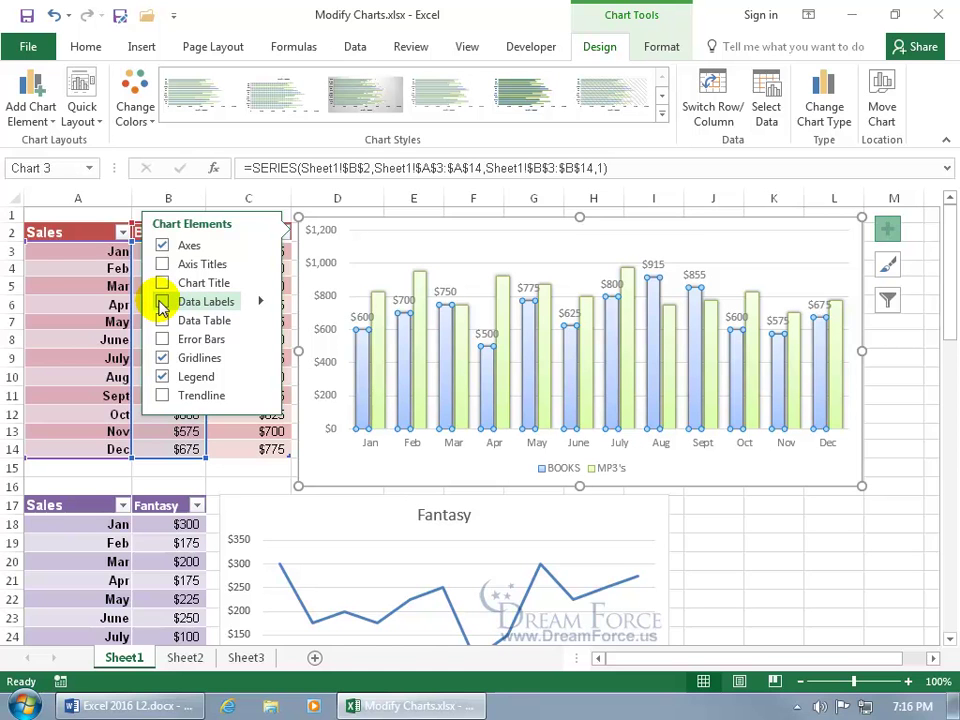
click(160, 302)
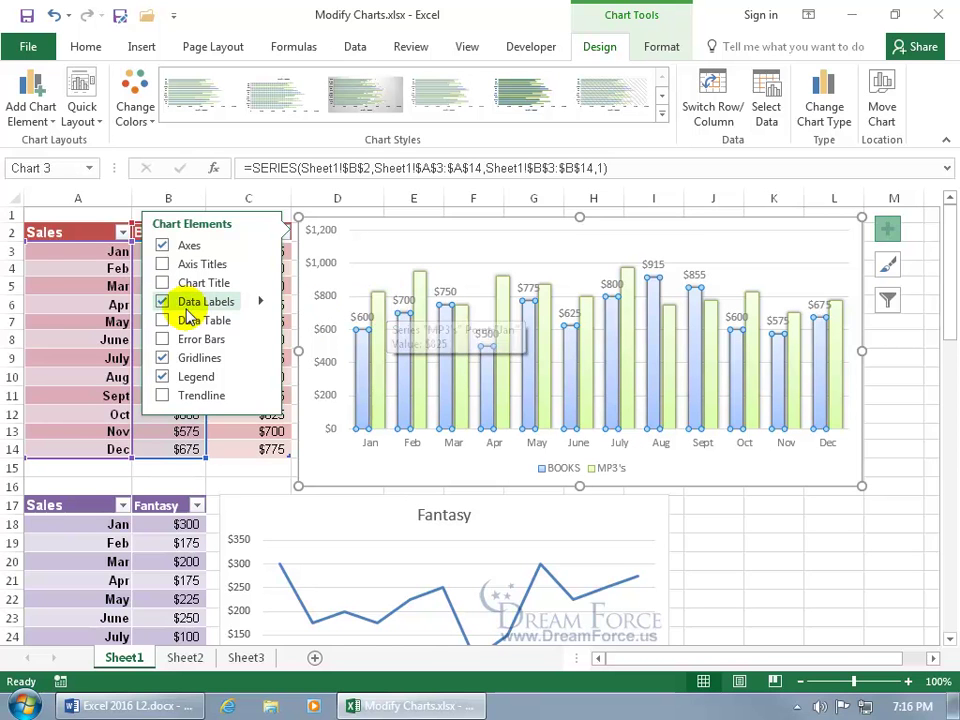
click(161, 302)
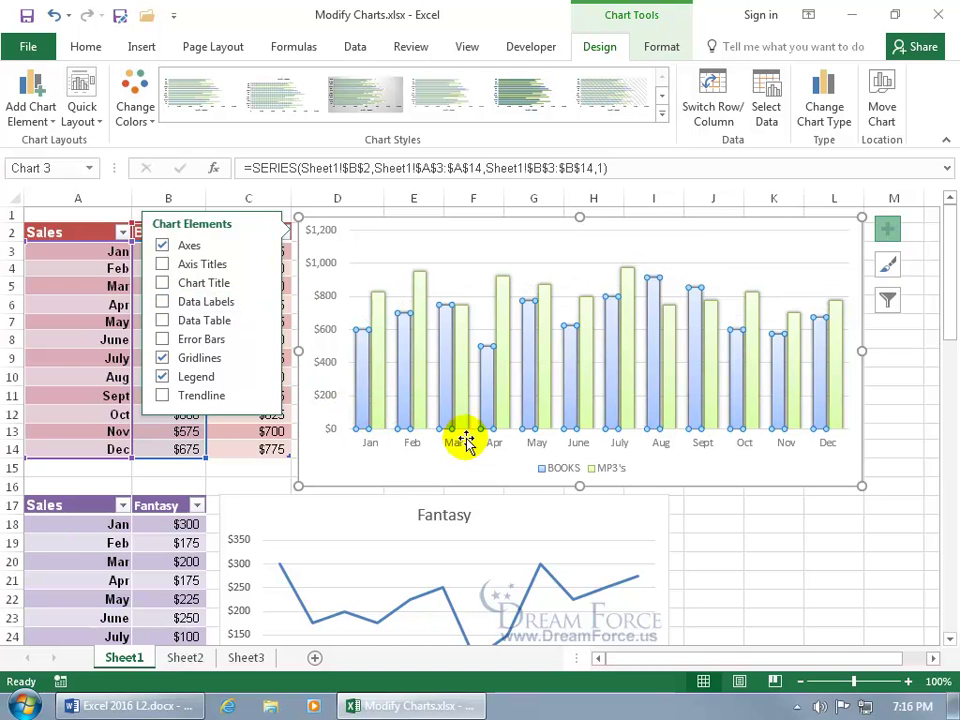
Add a data callout with category name and value to only the July MP3's column and open its label formatting options
click(628, 285)
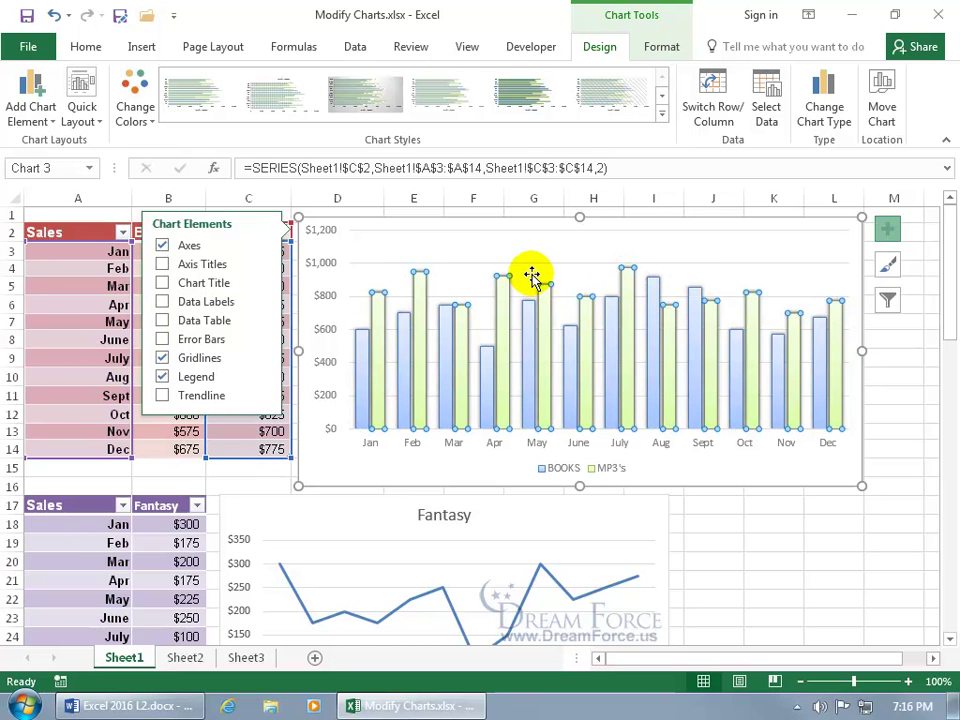
click(629, 280)
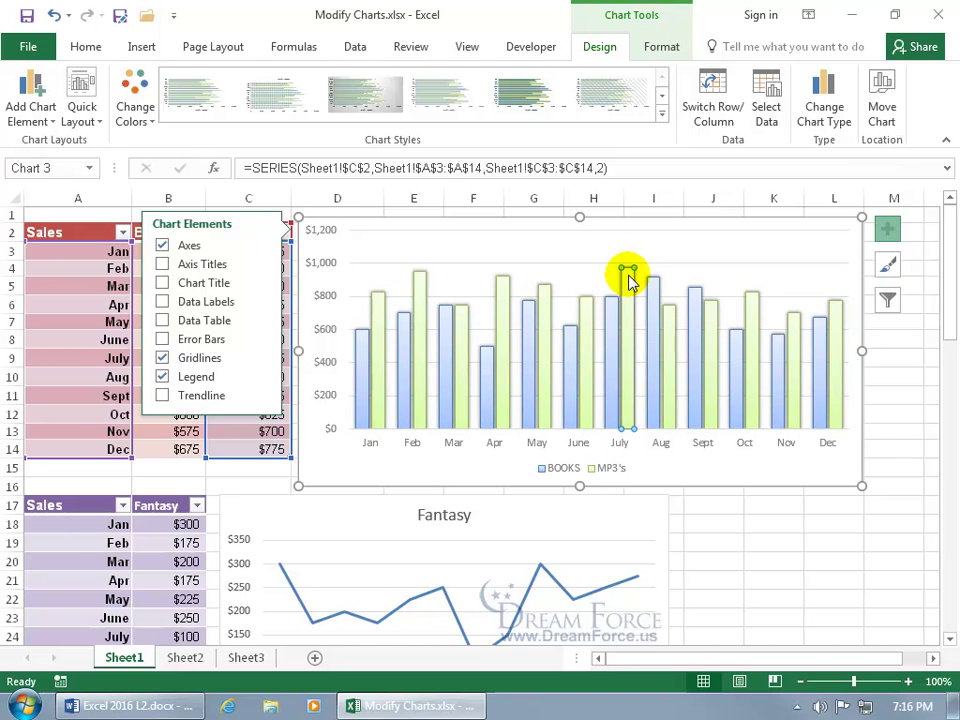
right_click(629, 283)
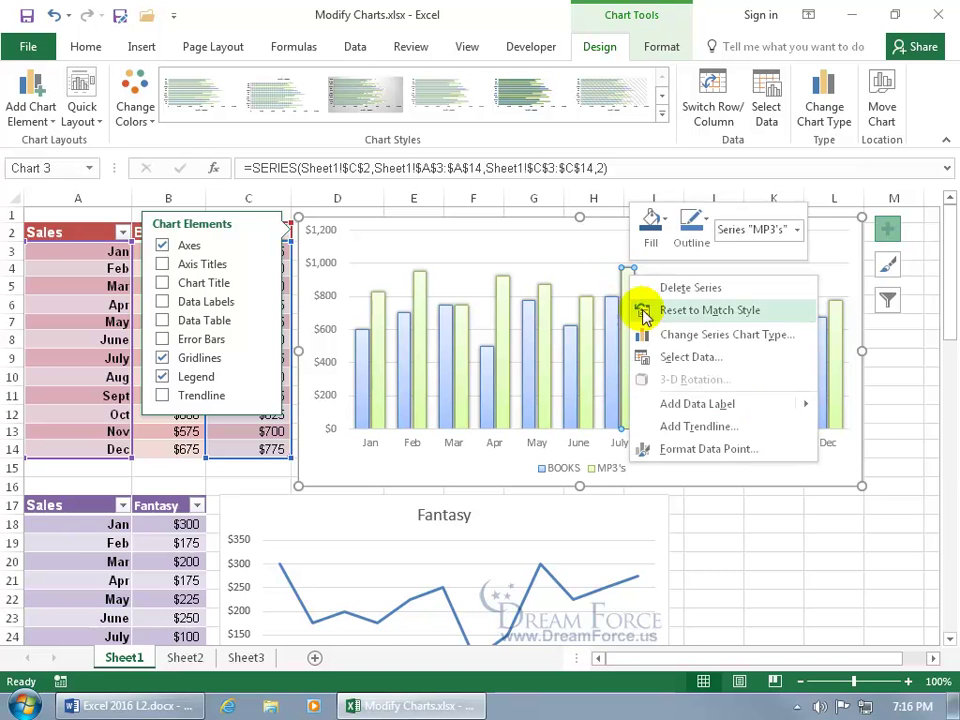
mouse_move(662, 405)
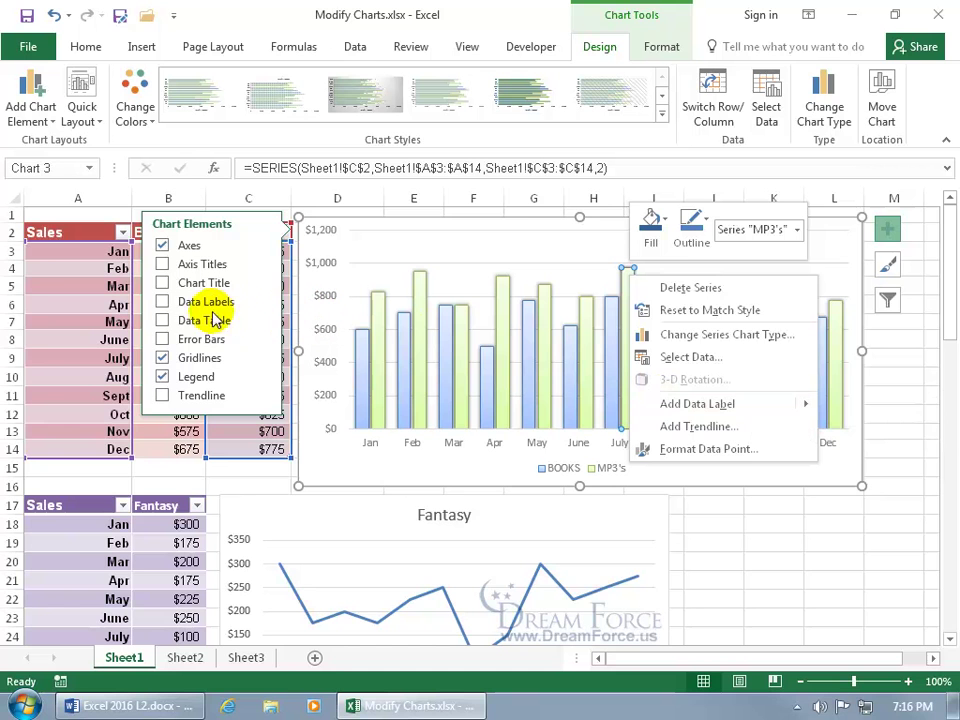
click(162, 302)
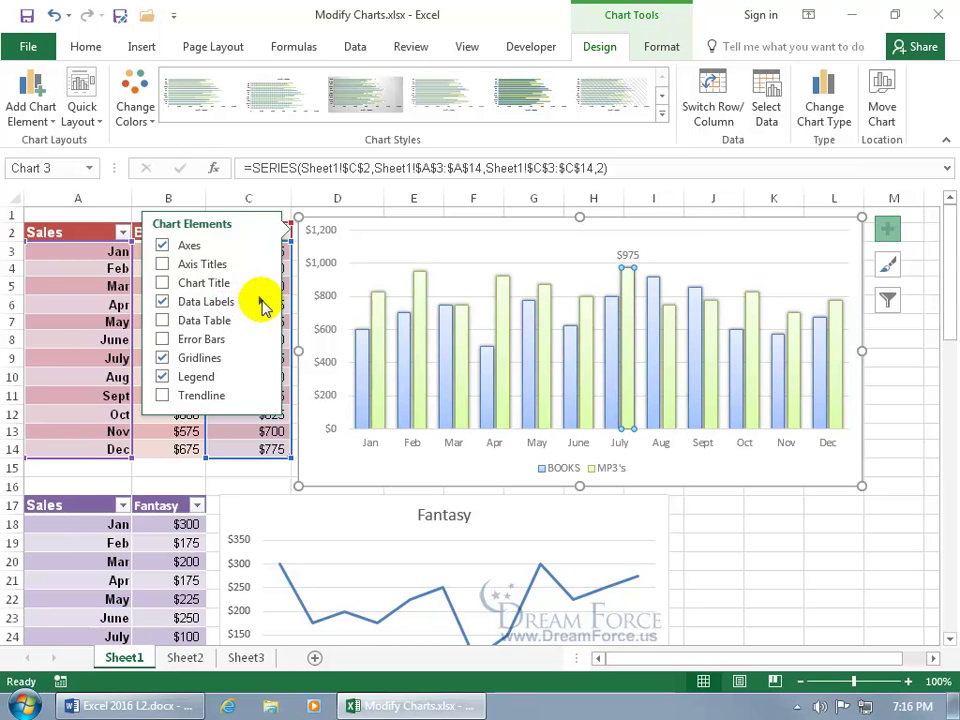
click(262, 305)
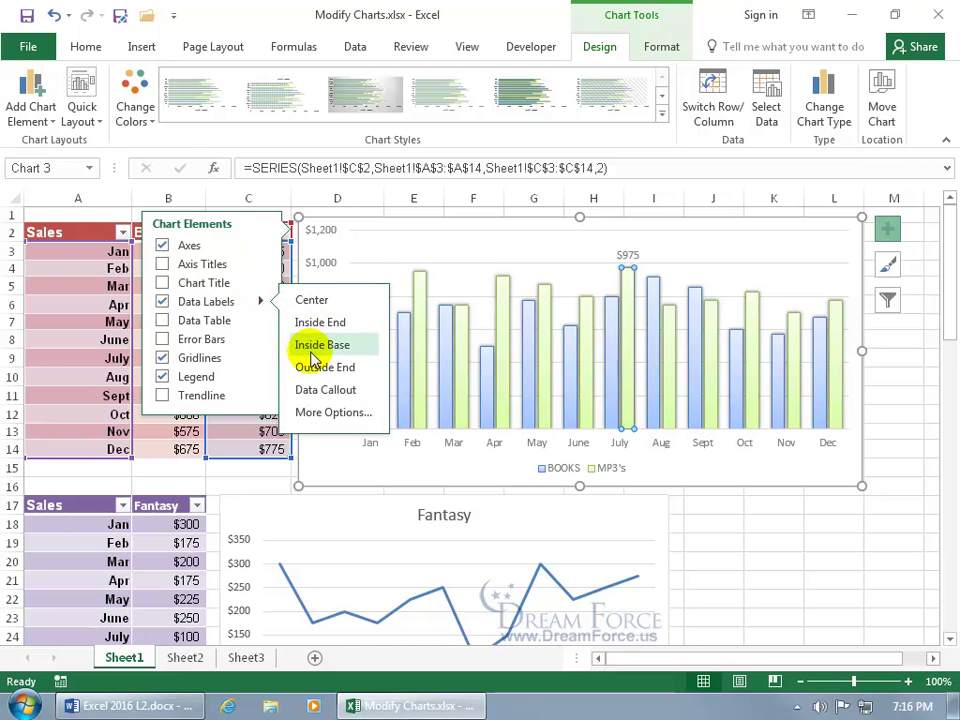
click(333, 413)
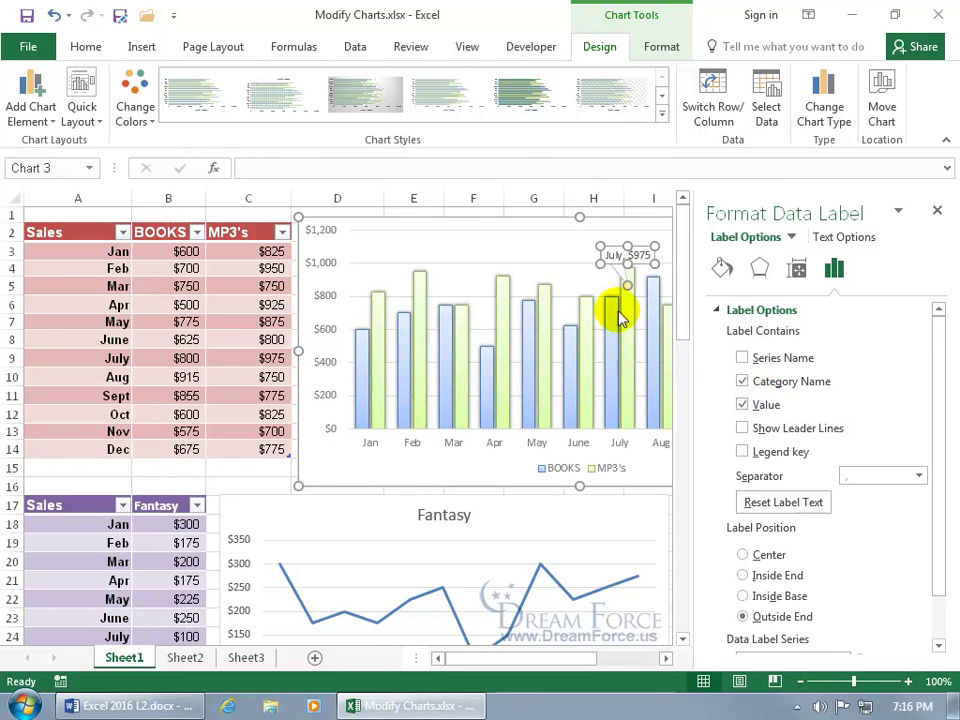
Move the July callout up and to the left of its column and enlarge it to about 0.25" high and 0.77" wide
drag(616, 247, 566, 233)
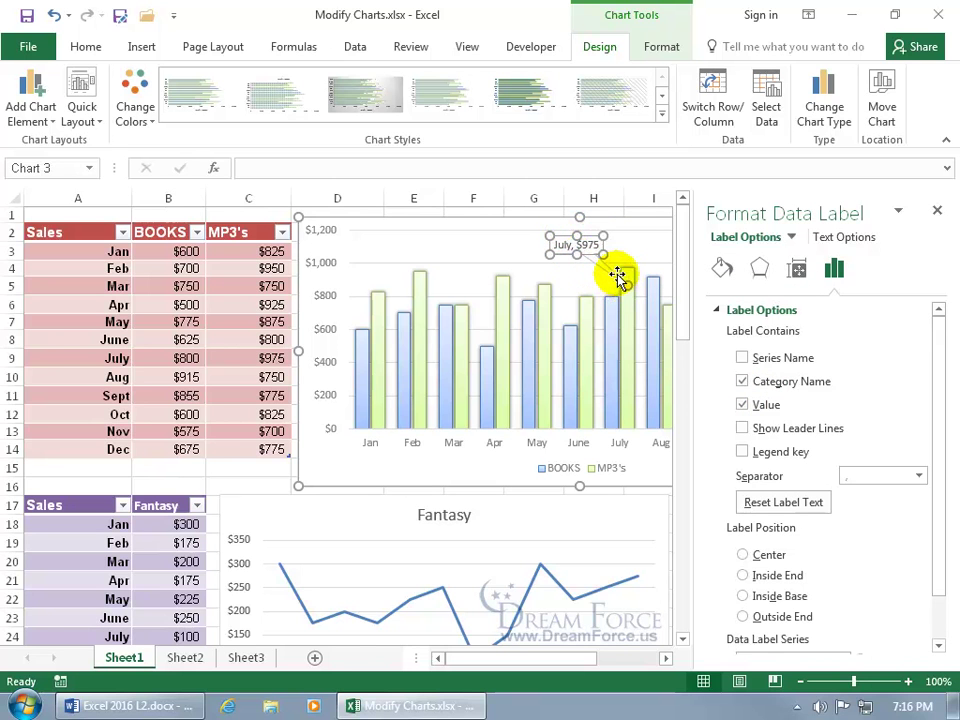
drag(604, 254, 619, 258)
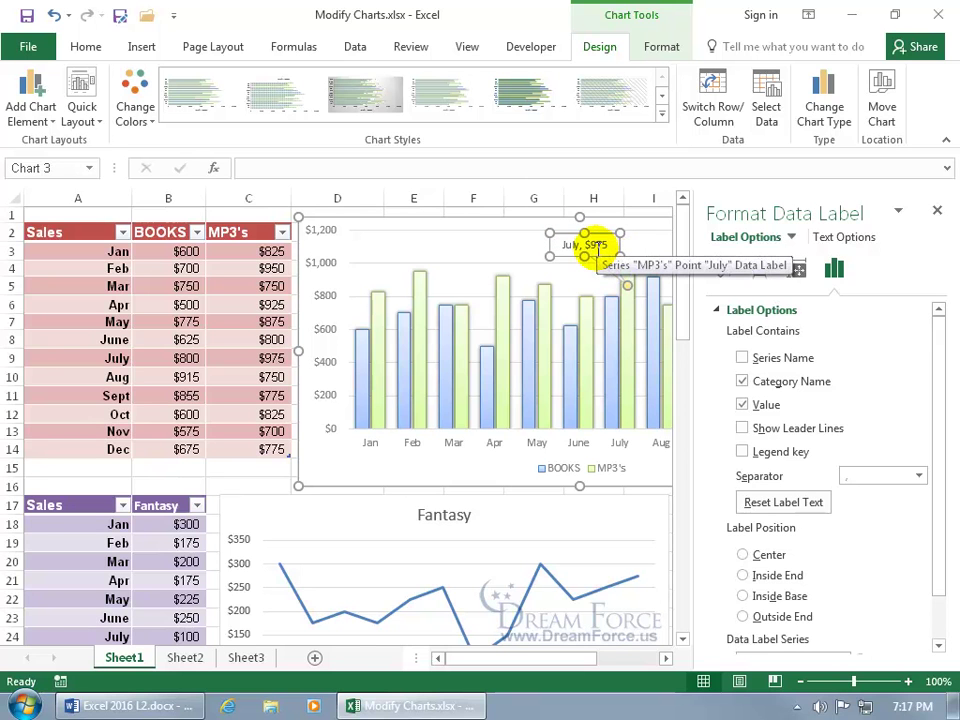
Fill the July callout with a light red theme color
click(661, 47)
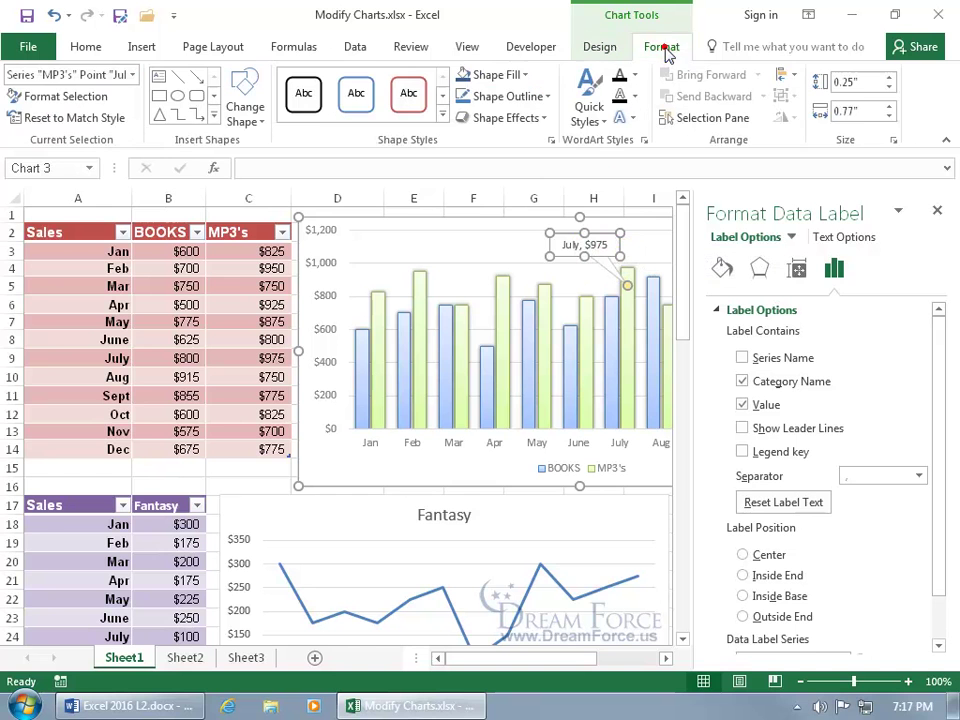
click(518, 75)
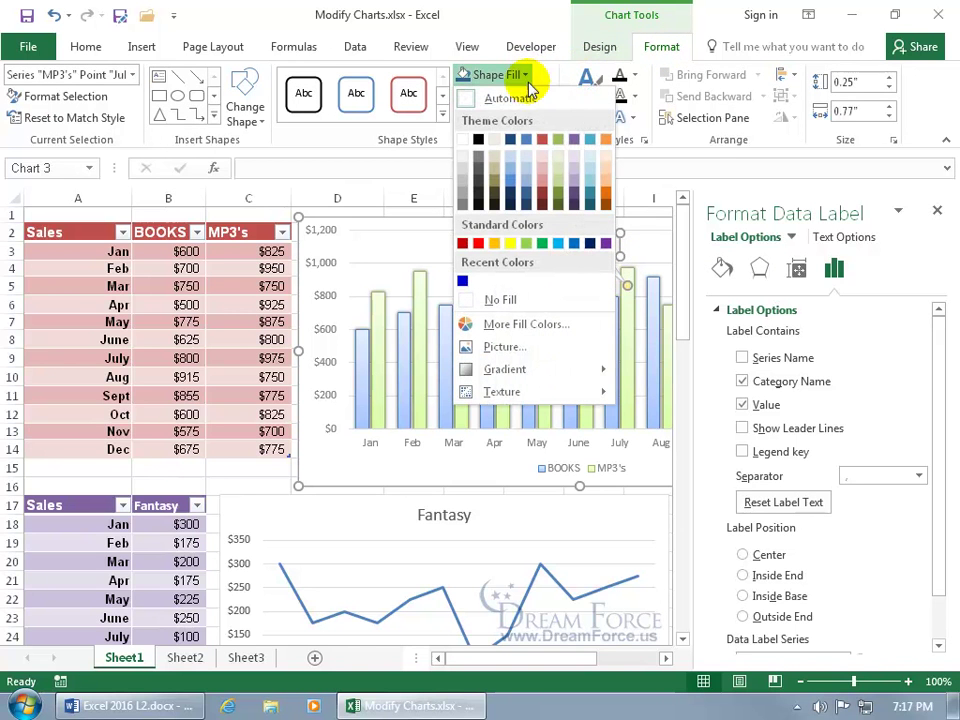
click(543, 163)
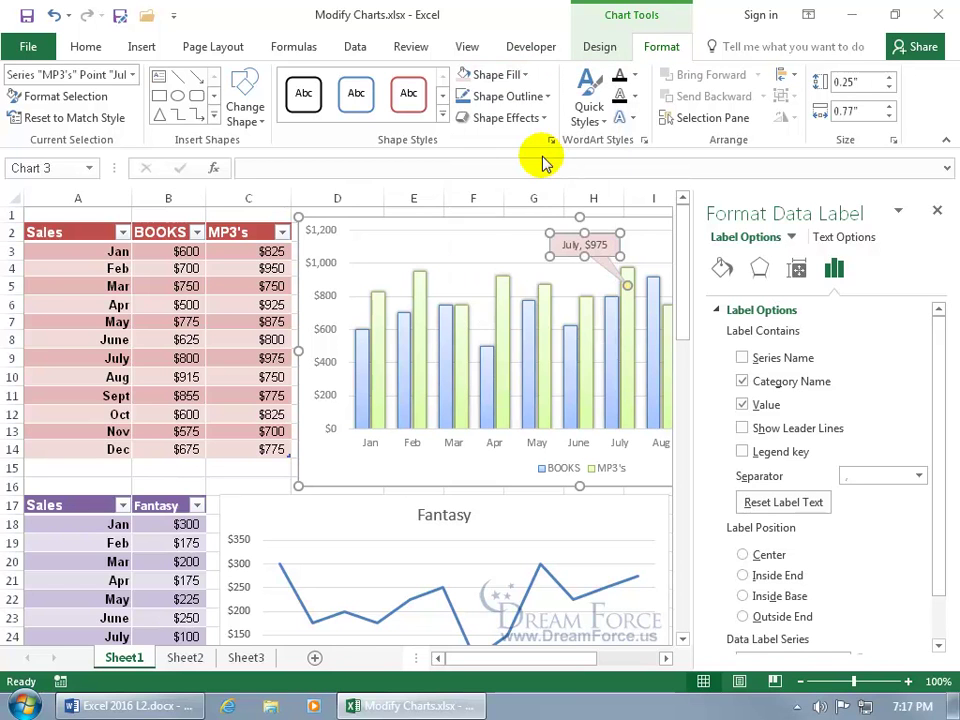
Apply the light red gradient theme shape style to the July callout and set its outline to standard green
click(442, 118)
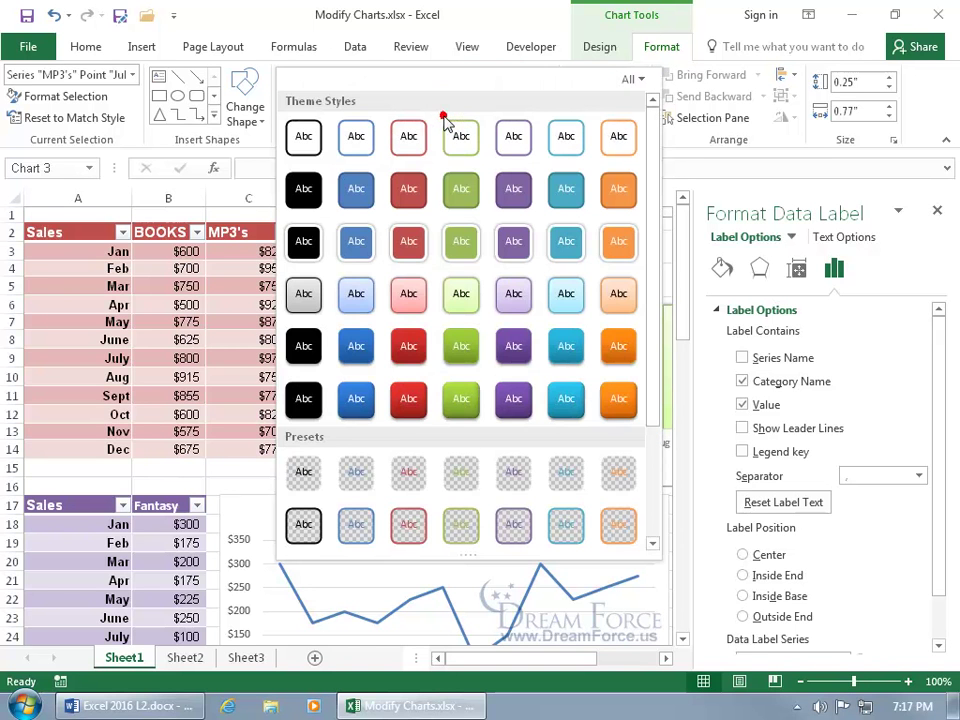
click(410, 290)
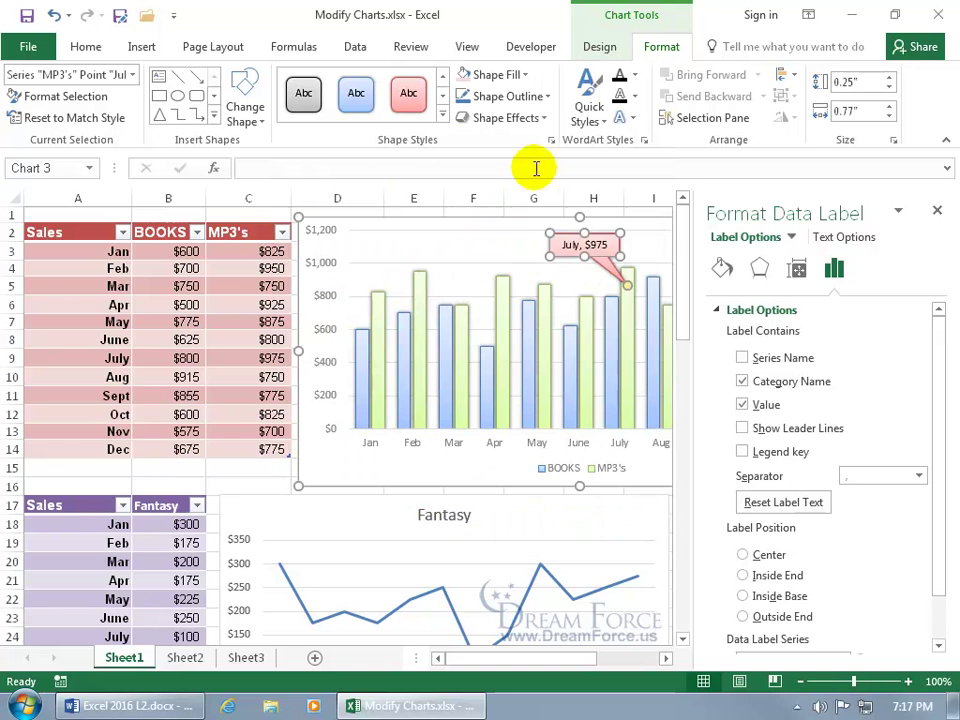
click(548, 97)
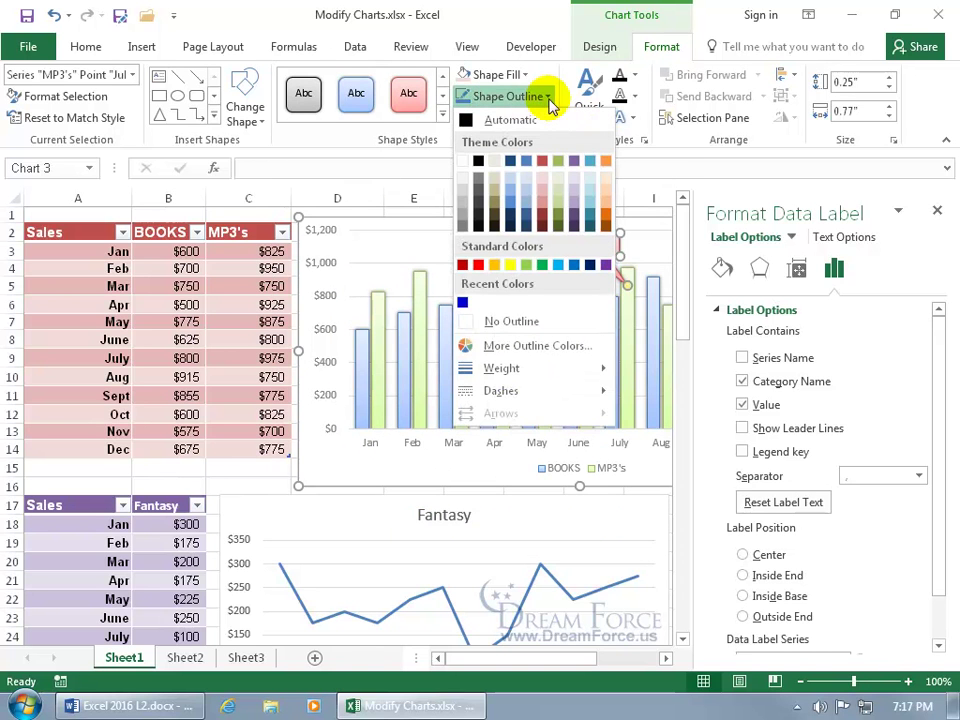
click(542, 264)
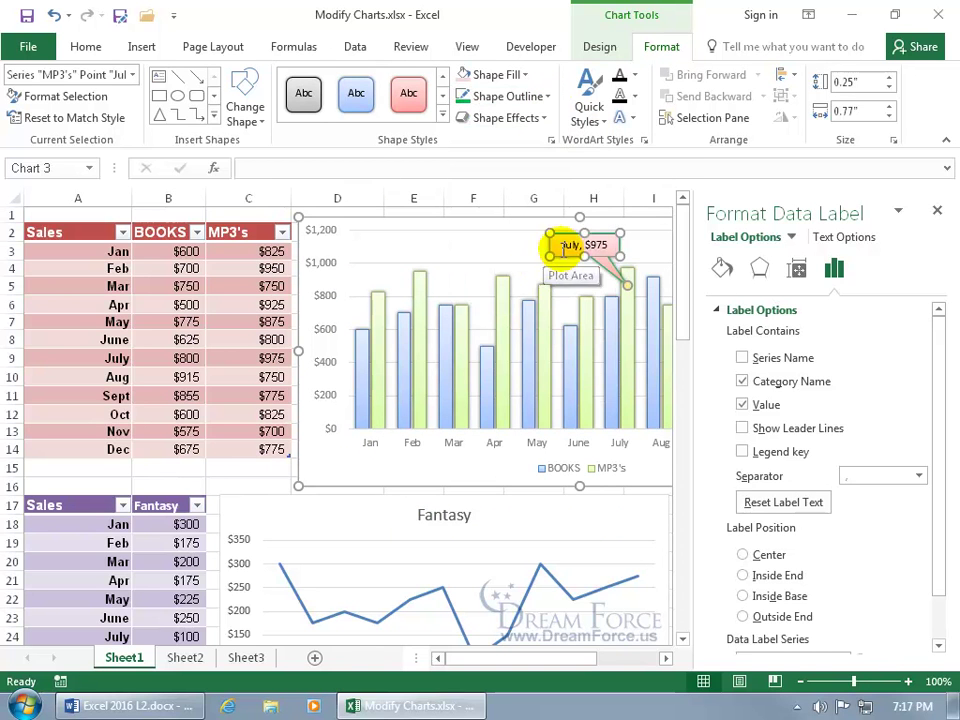
Make the whole text of the July callout bold
drag(561, 245, 604, 245)
double_click(577, 250)
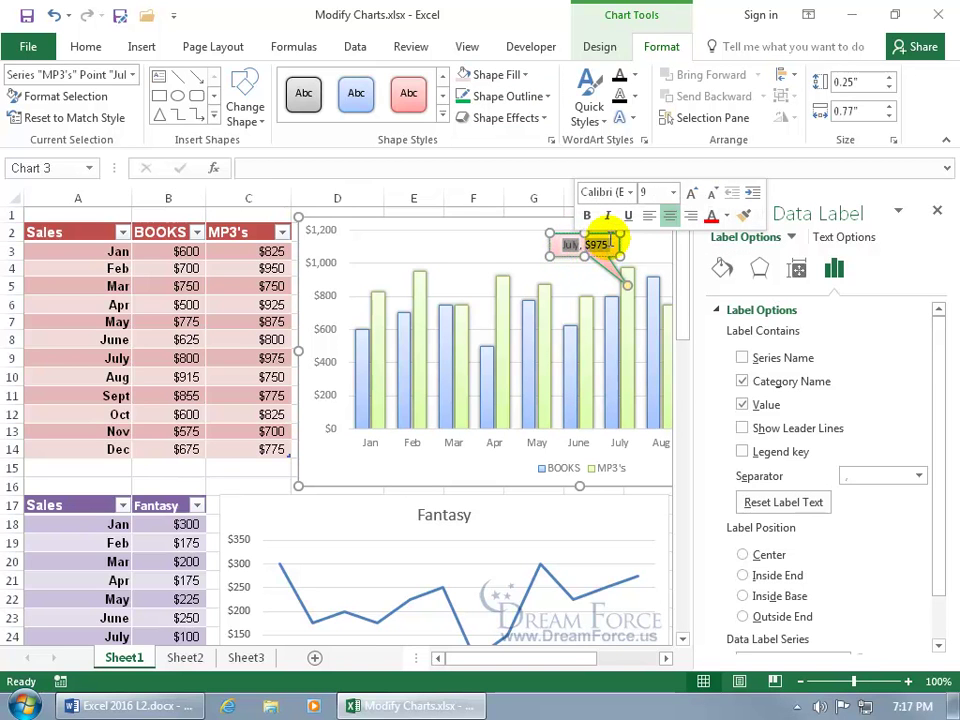
click(570, 246)
drag(561, 245, 604, 244)
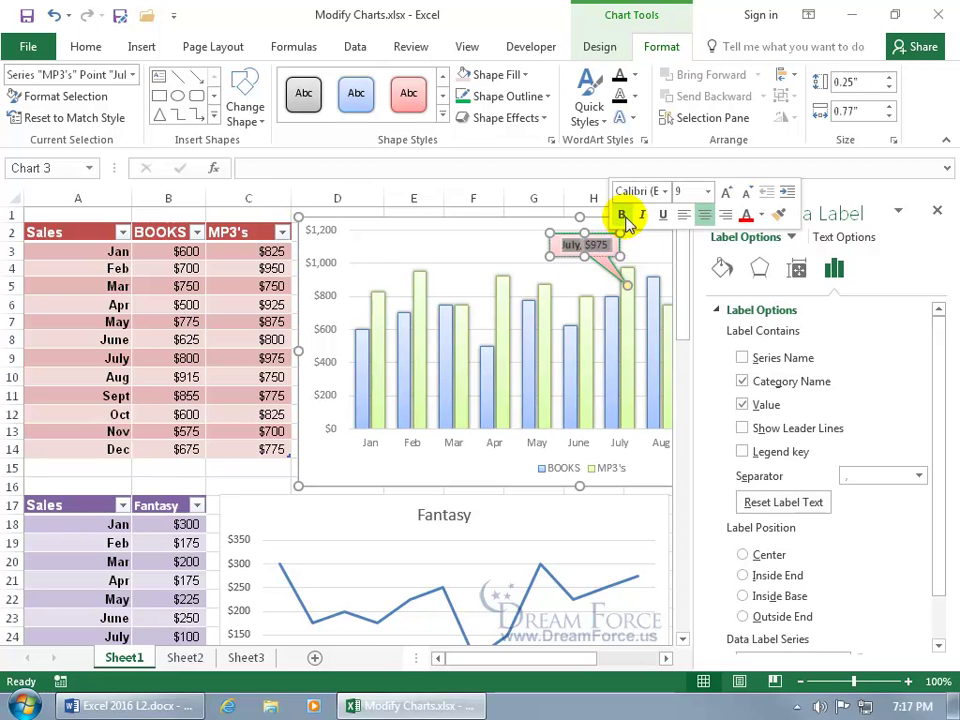
click(623, 216)
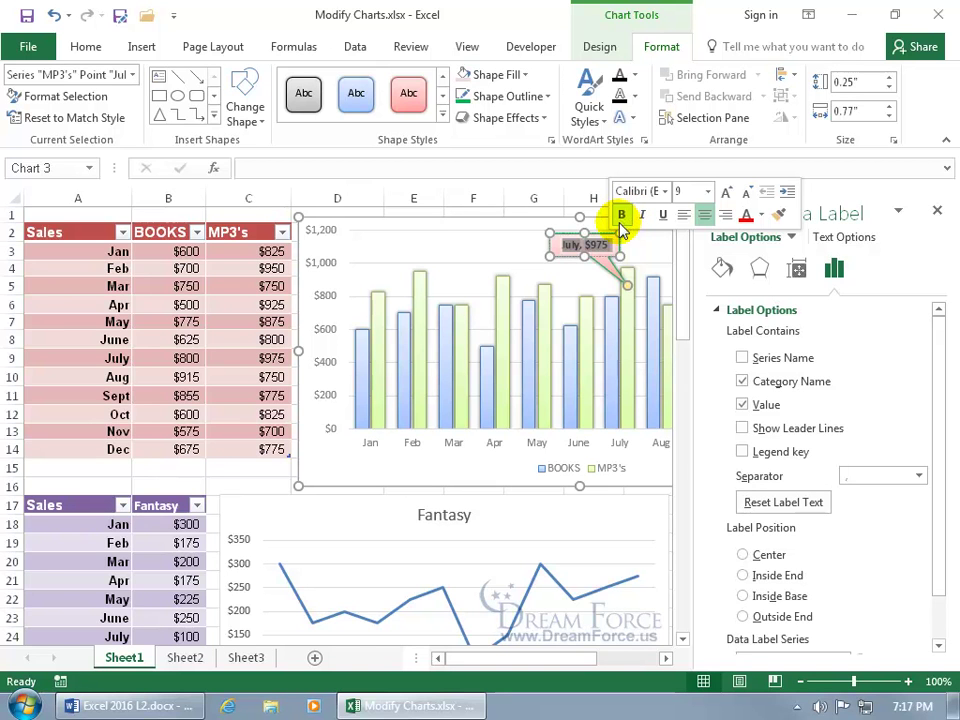
Set the July callout's text size to 10.5 and deselect the callout
click(707, 191)
click(695, 269)
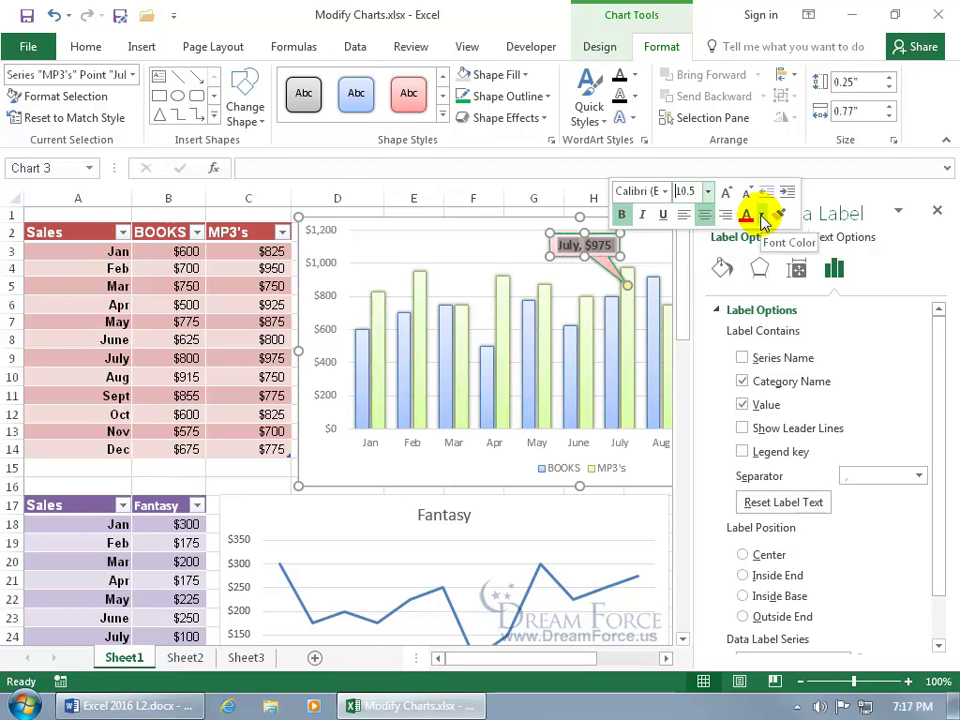
click(530, 240)
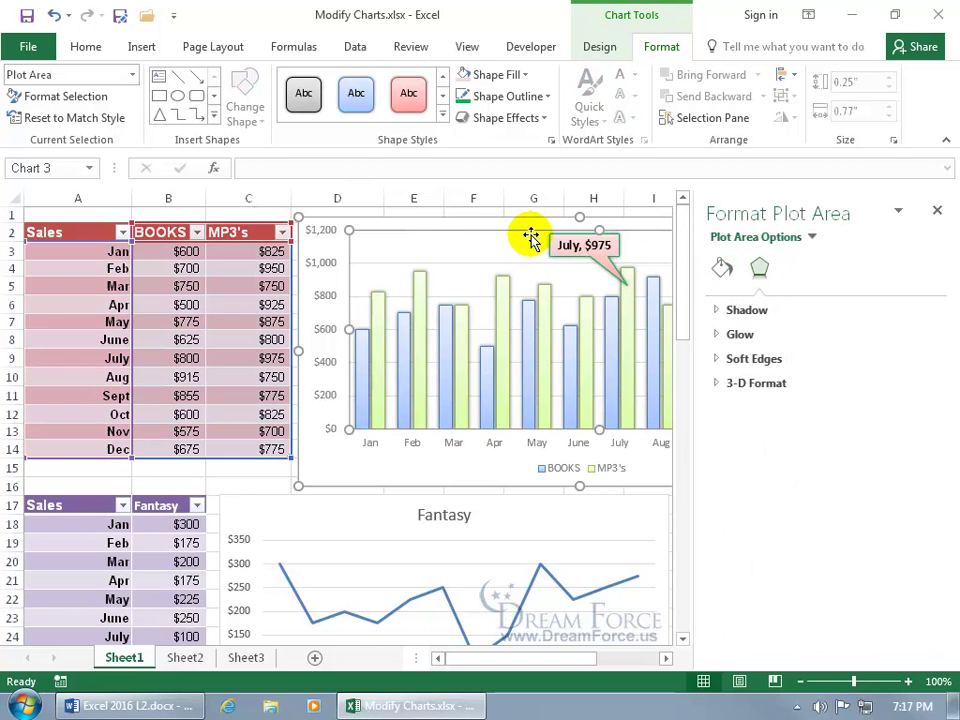
Turn on leader lines for the MP3's series data labels in the label options
click(556, 243)
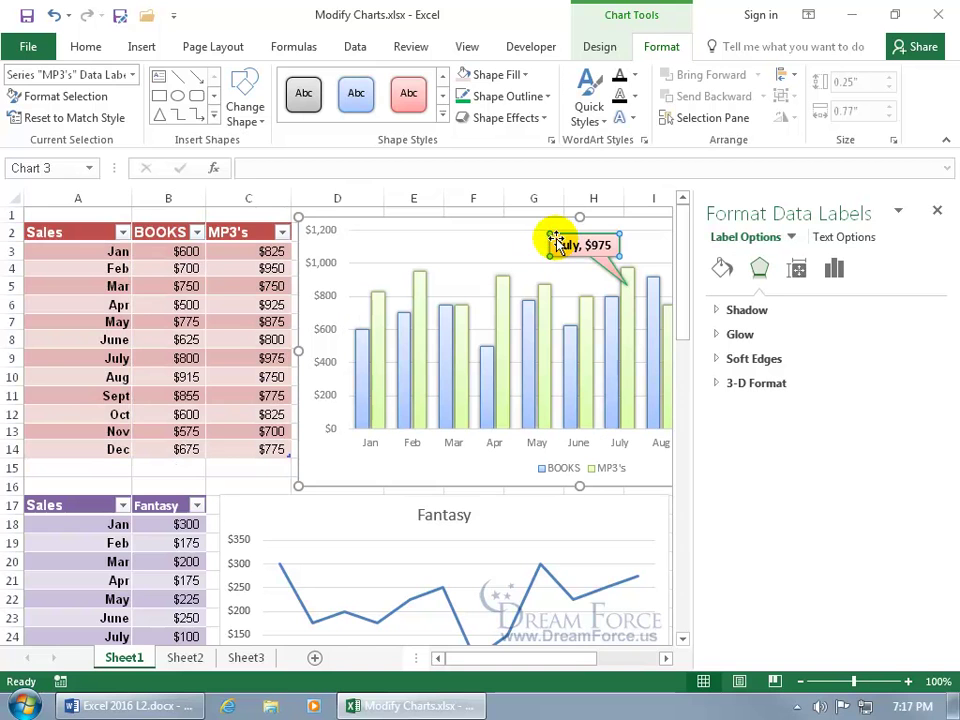
click(836, 269)
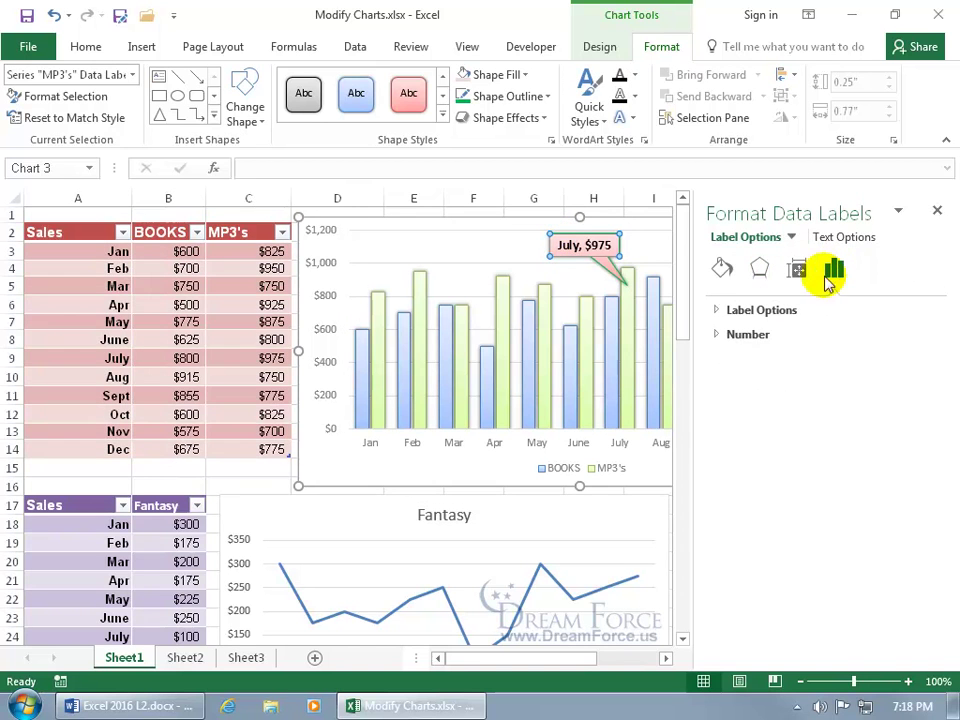
click(716, 311)
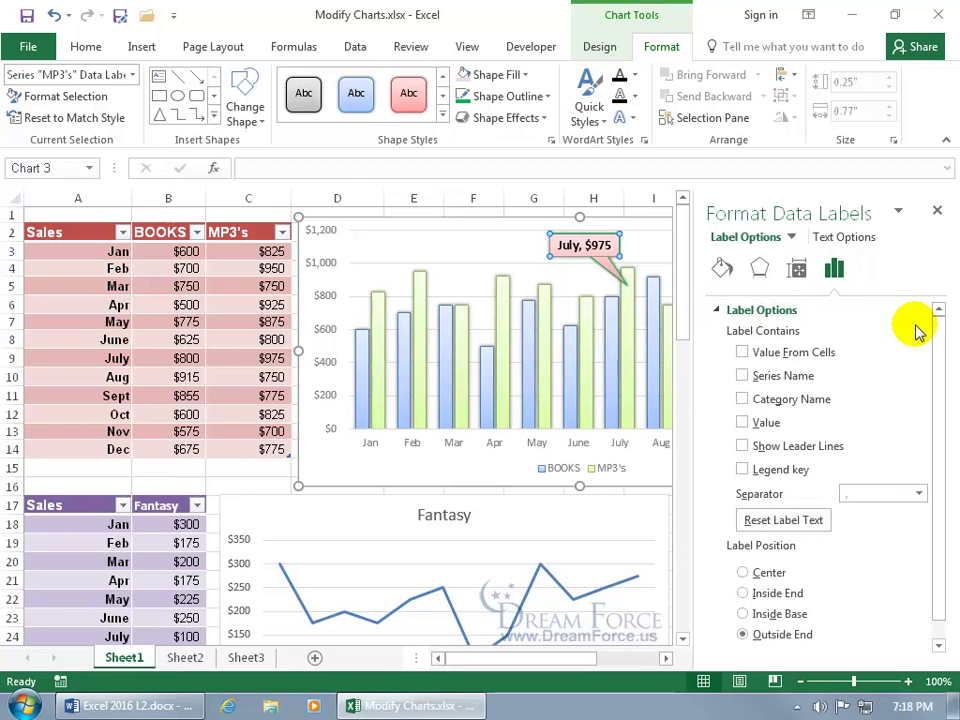
click(743, 448)
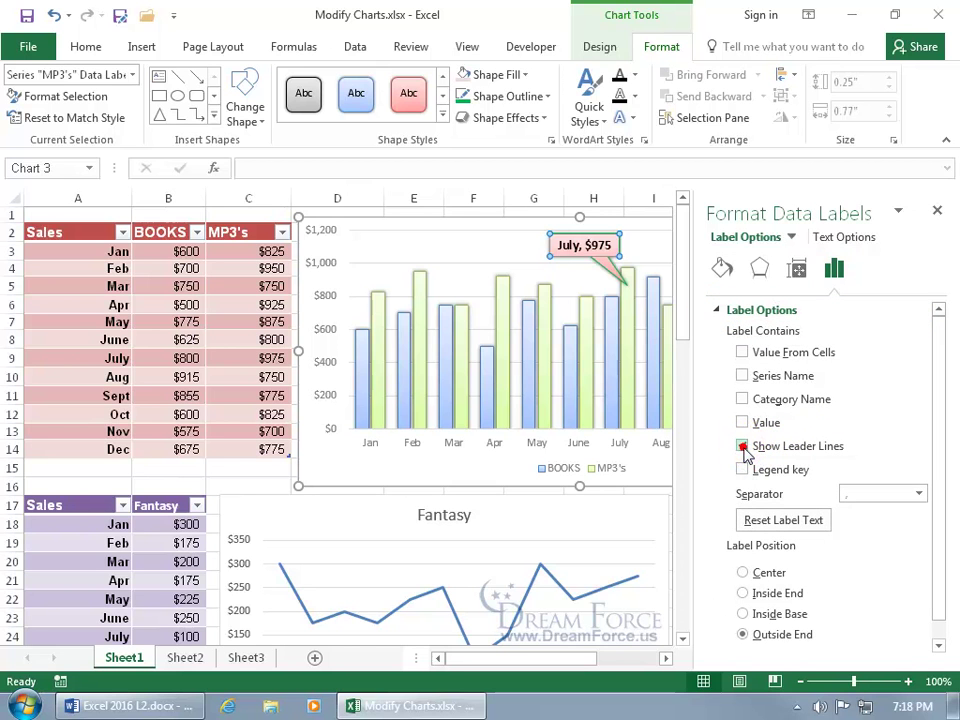
Change the July data label's shape to a rectangle, and turn the leader lines off and back on
right_click(601, 261)
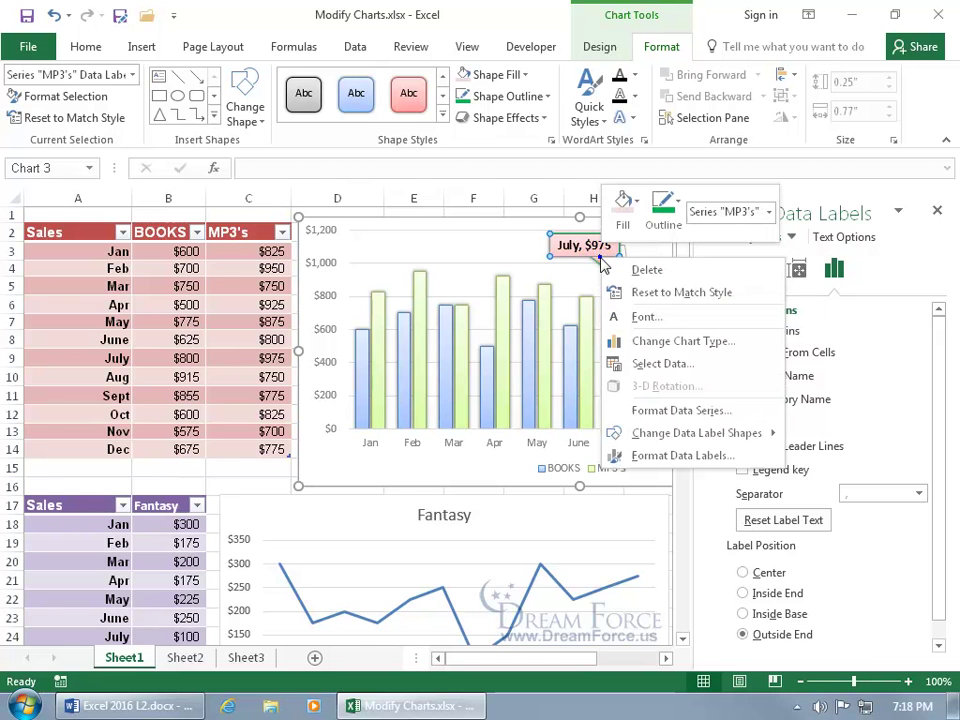
click(705, 436)
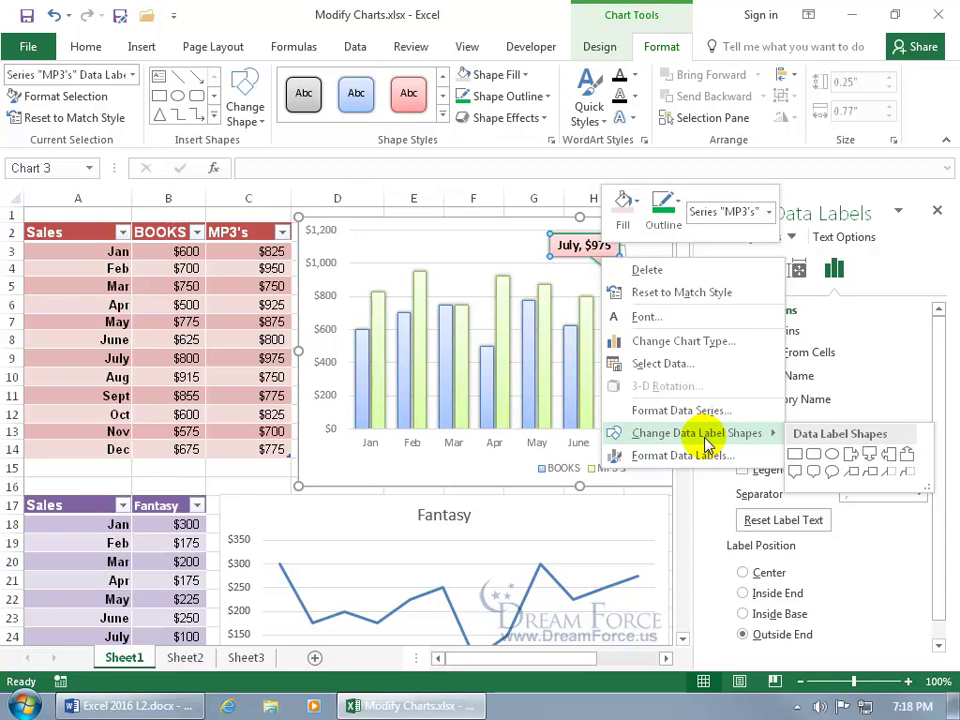
click(795, 456)
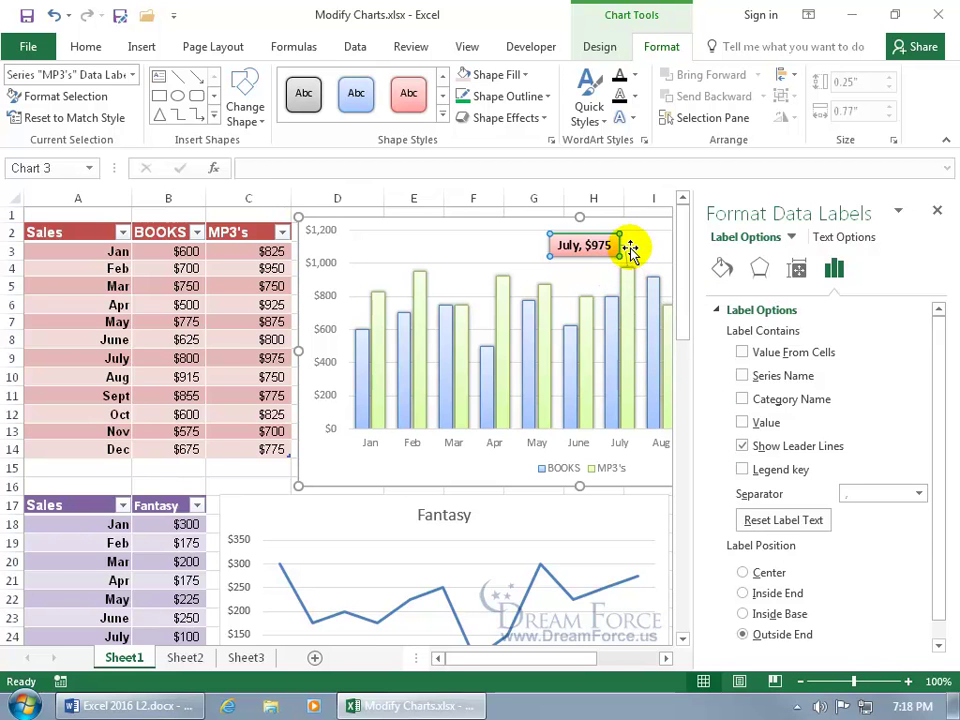
click(743, 447)
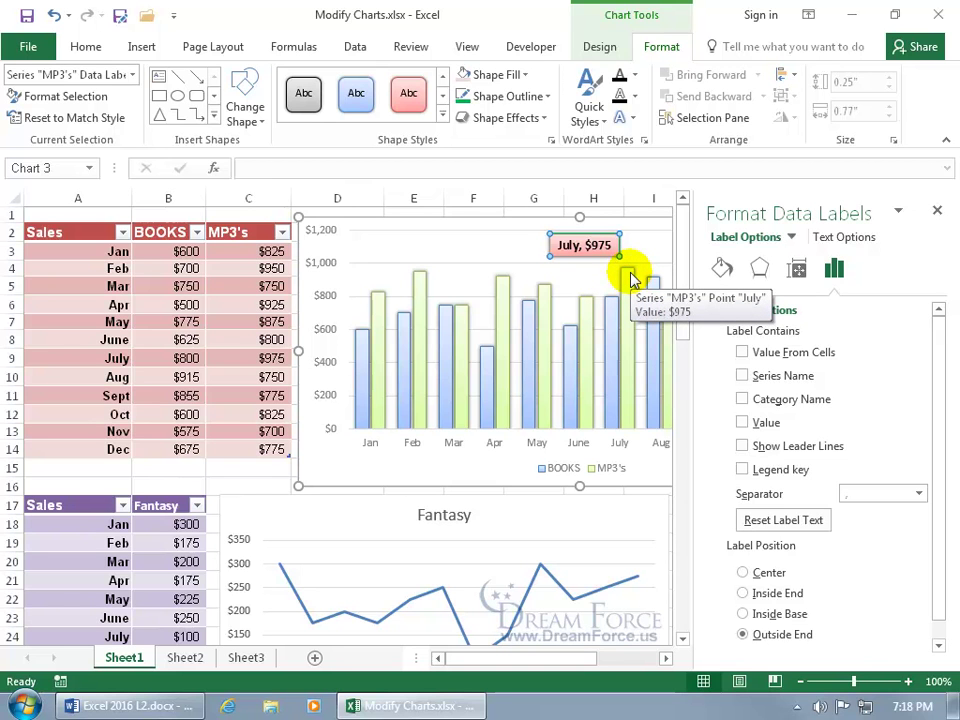
click(741, 446)
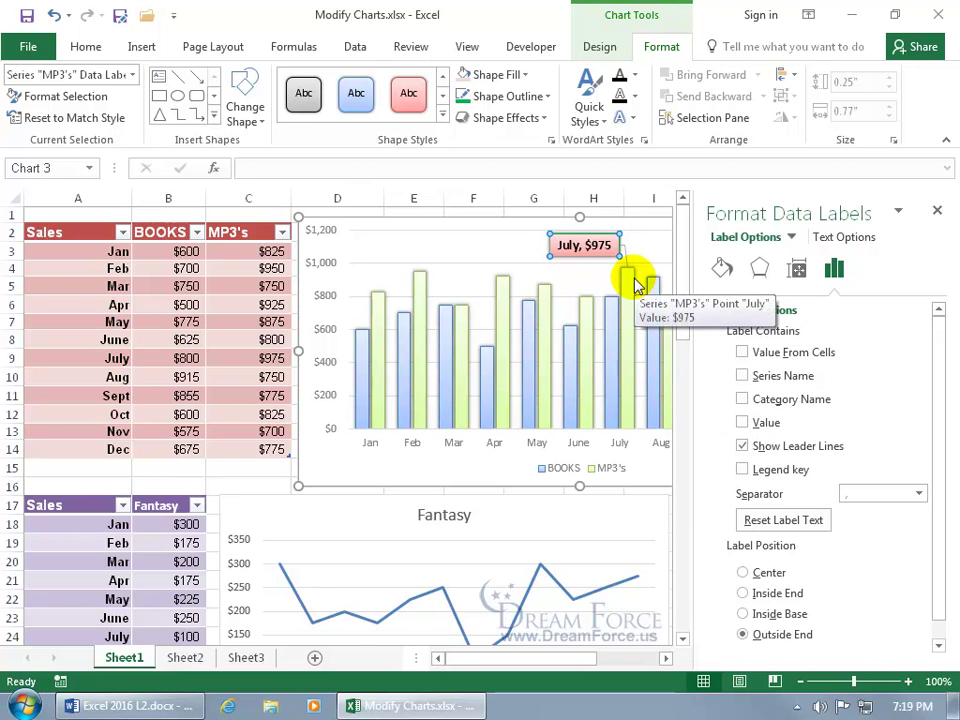
Select the whole MP3's series and remove and re-add its data labels so every column gets a plain value label
click(589, 309)
click(589, 309)
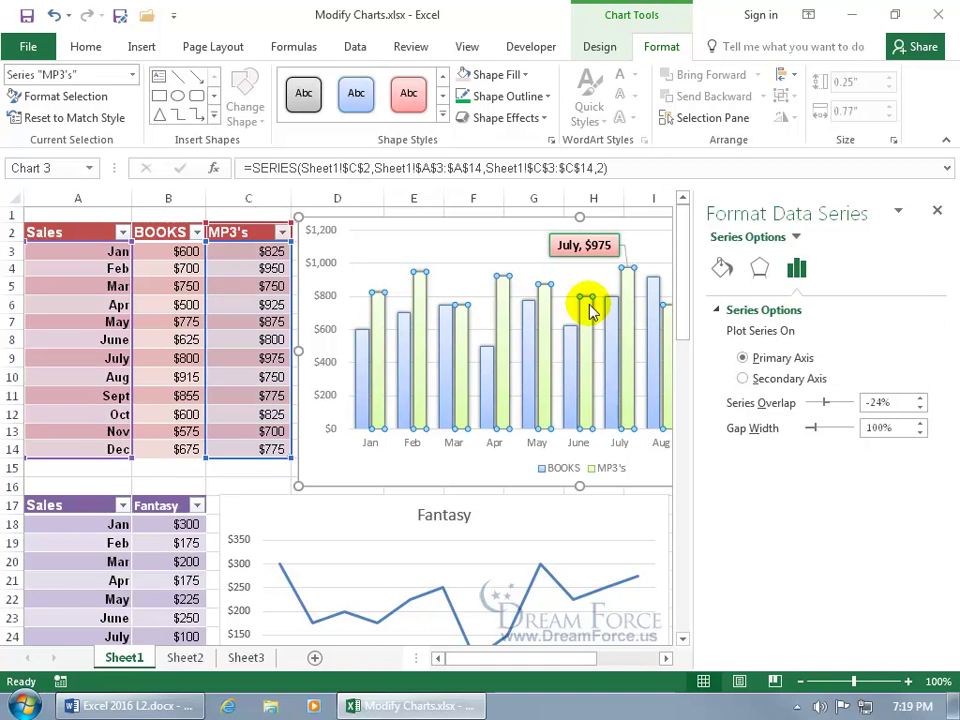
right_click(589, 309)
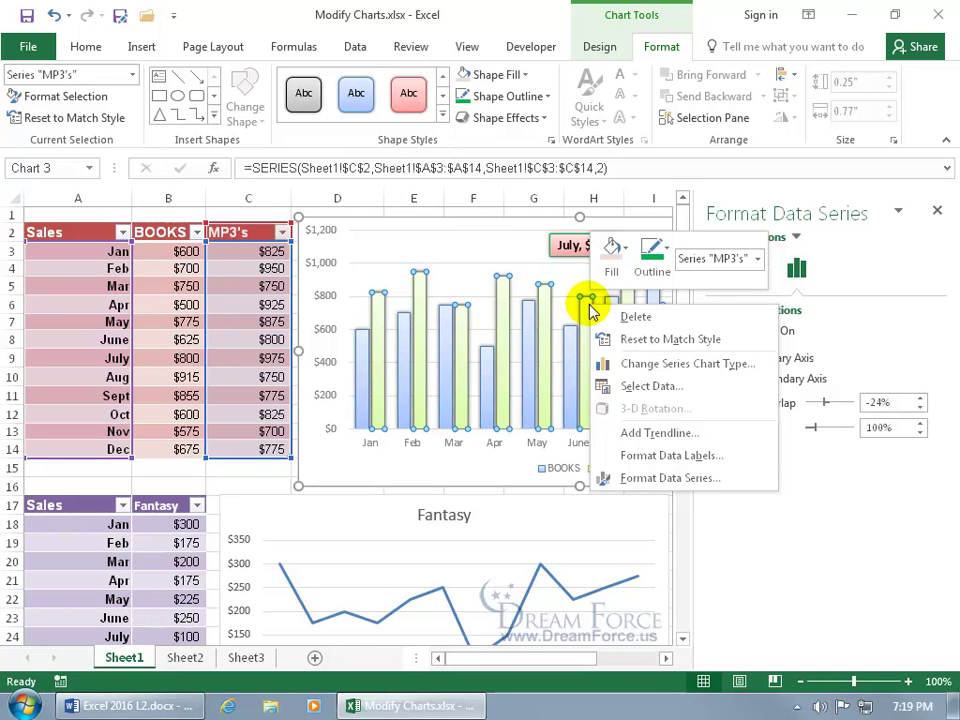
key(Escape)
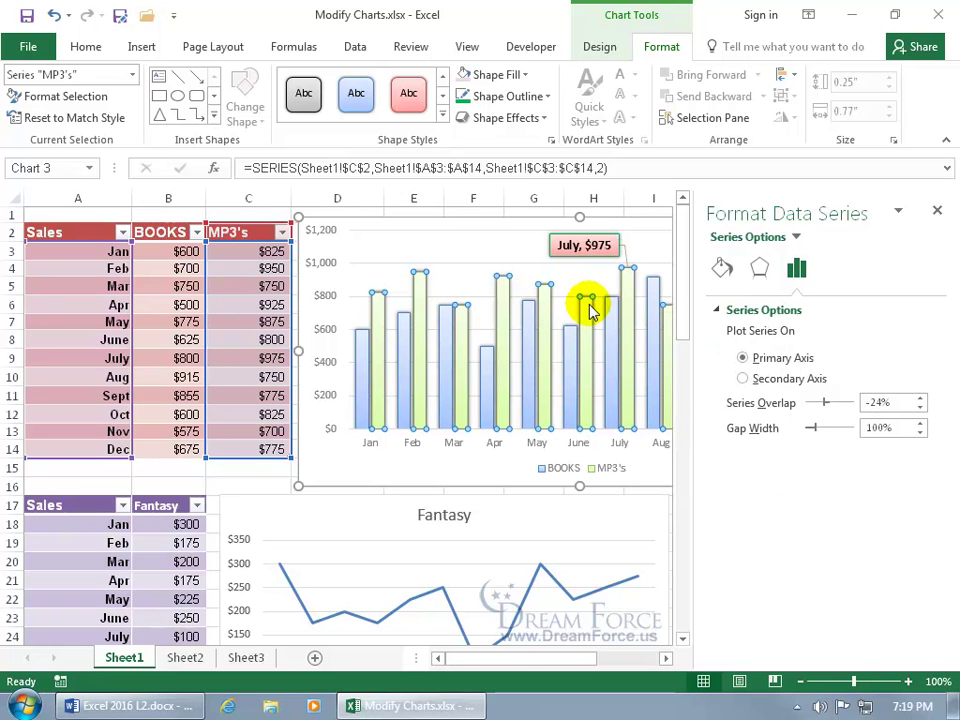
click(937, 210)
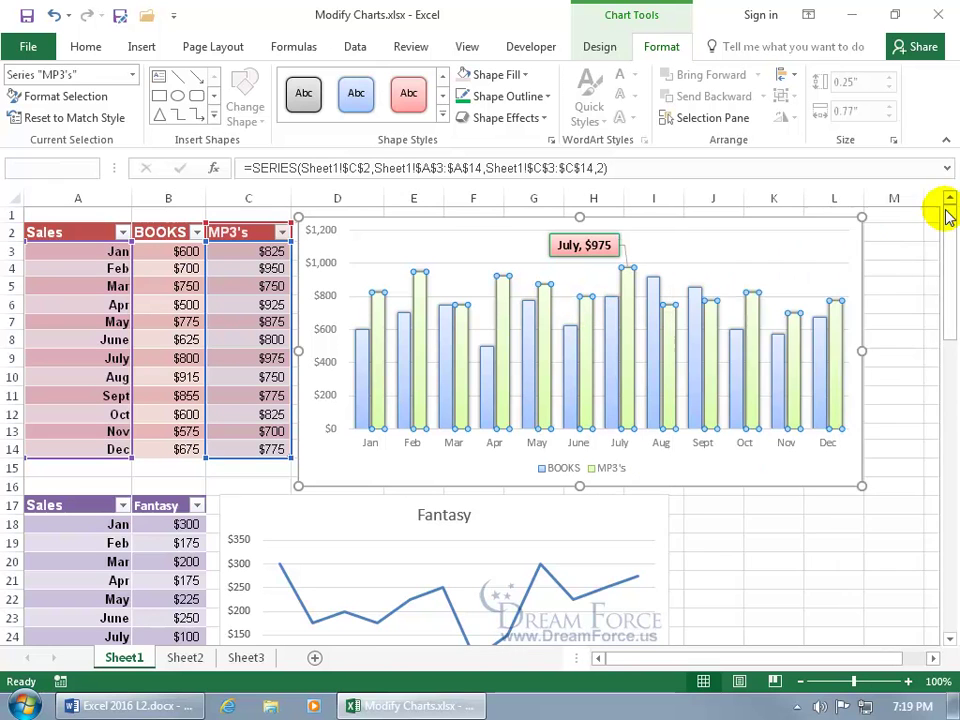
click(887, 230)
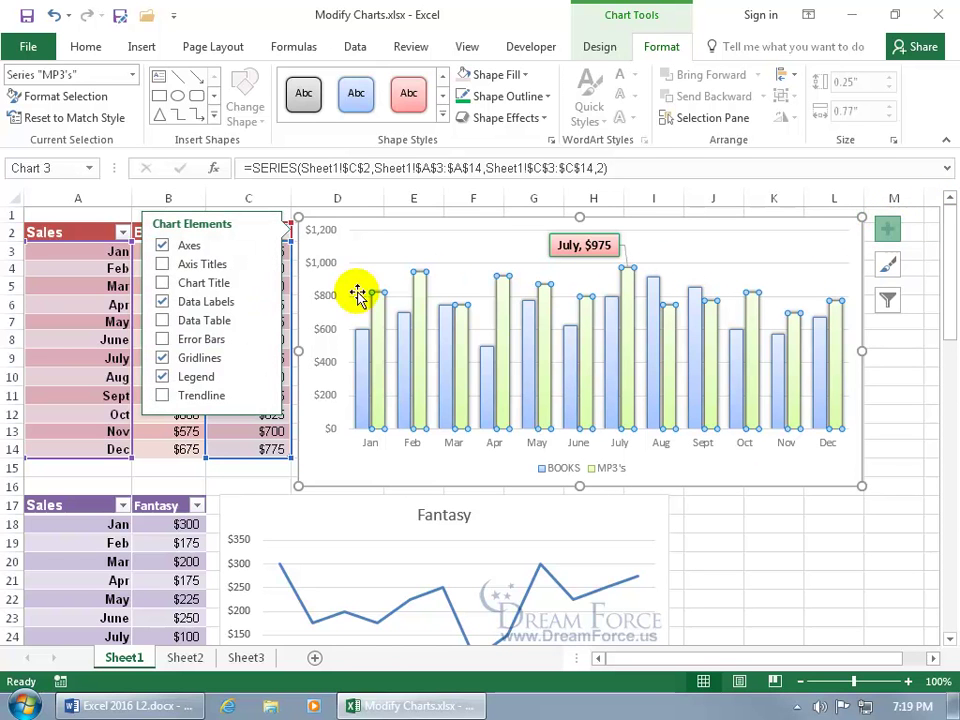
click(163, 303)
click(163, 303)
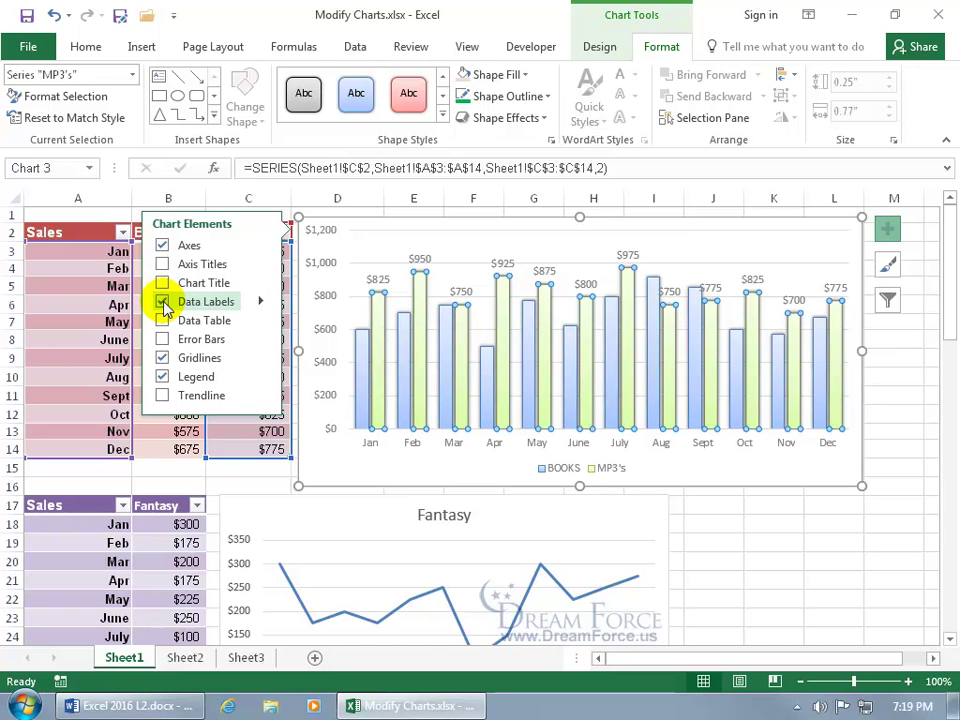
With the detailed data label options open, move the May MP3's label higher above its column and apply the light red gradient shape style
click(259, 302)
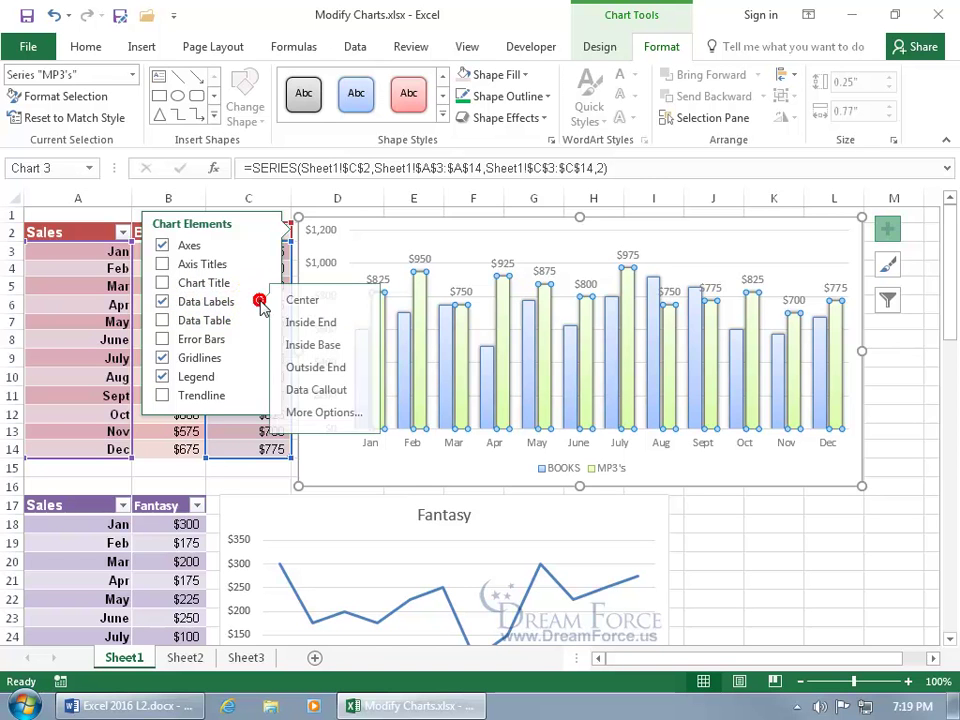
click(325, 412)
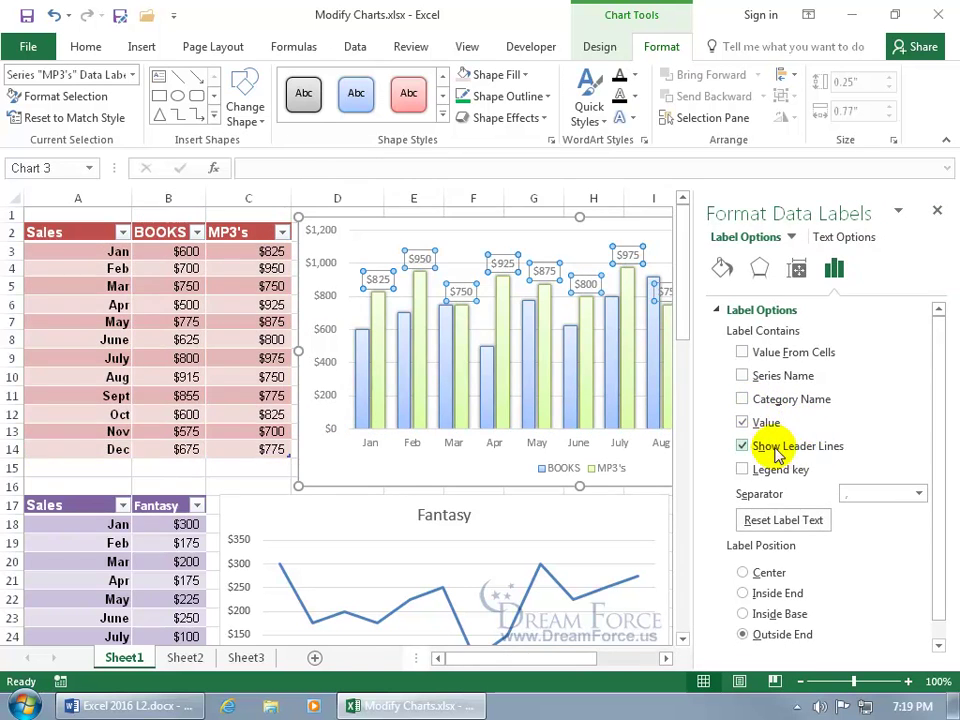
click(548, 262)
mouse_move(548, 252)
mouse_down()
mouse_move(552, 244)
mouse_move(556, 252)
mouse_up()
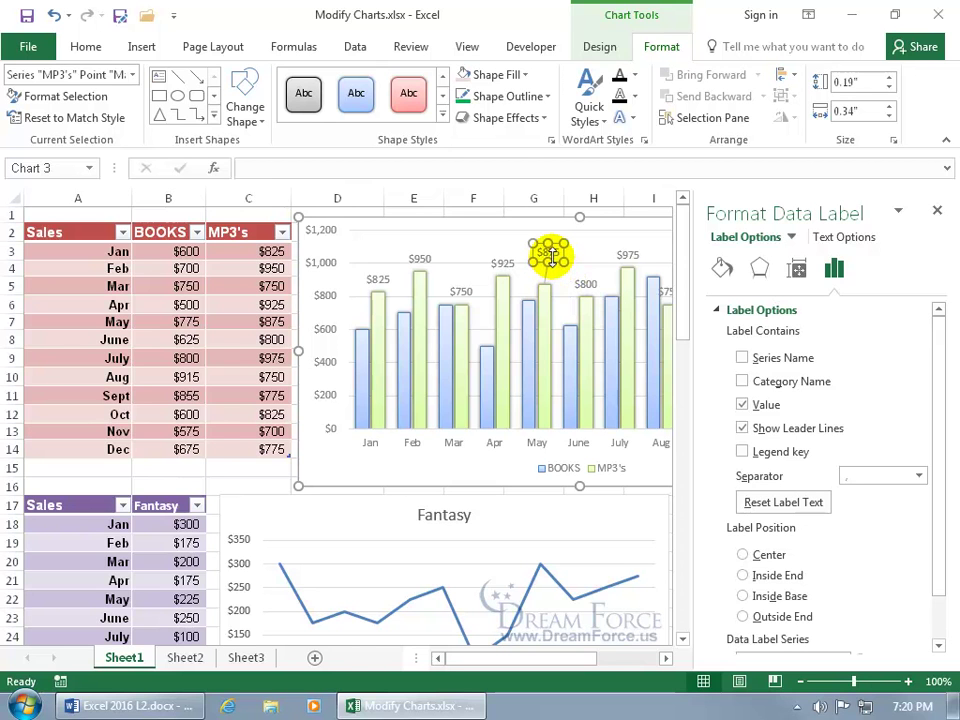
click(408, 93)
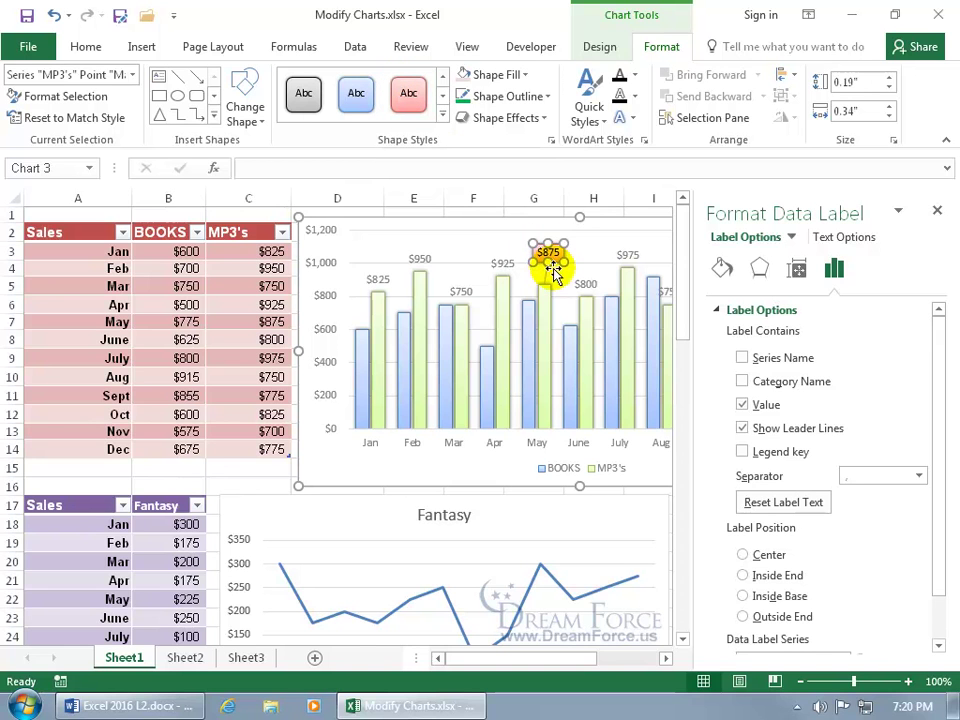
Delete the May and April data labels of the MP3's series and close the label formatting options
key(Delete)
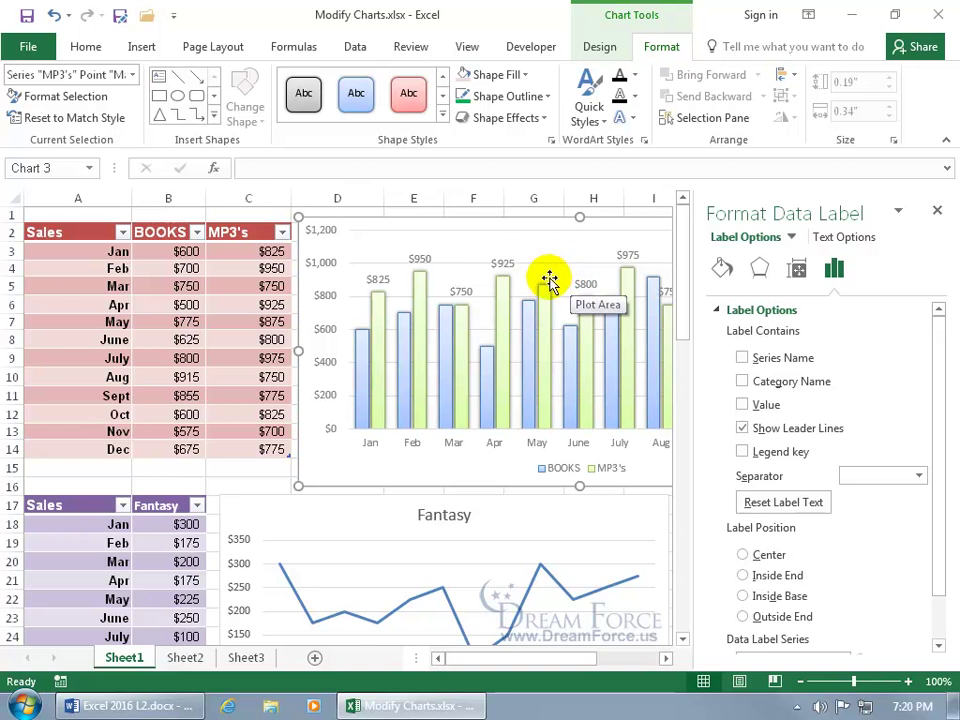
click(503, 264)
key(Delete)
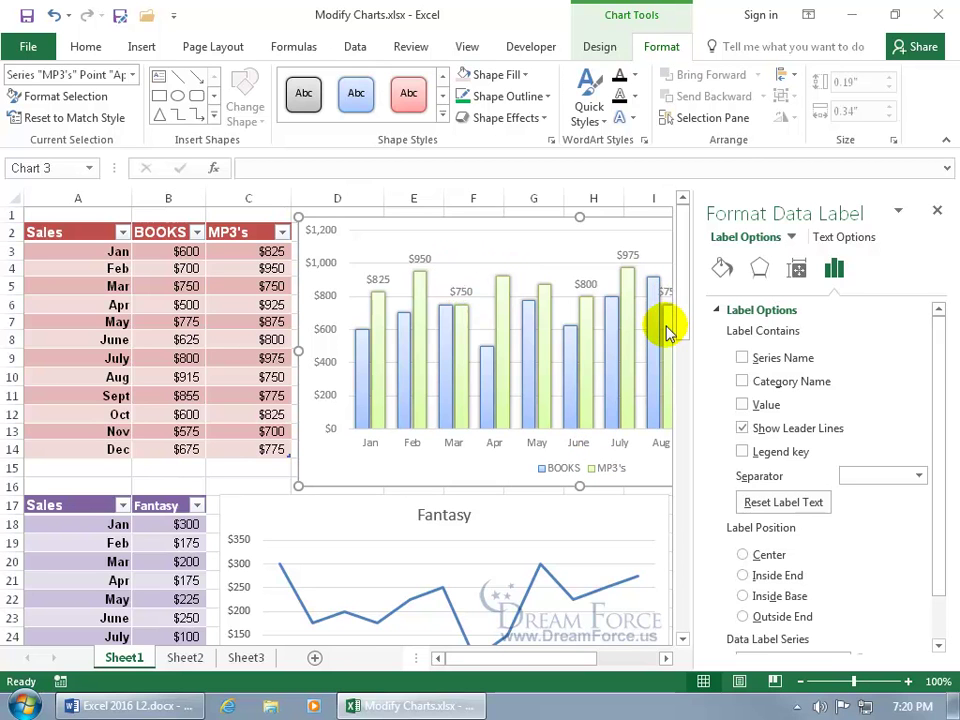
click(935, 210)
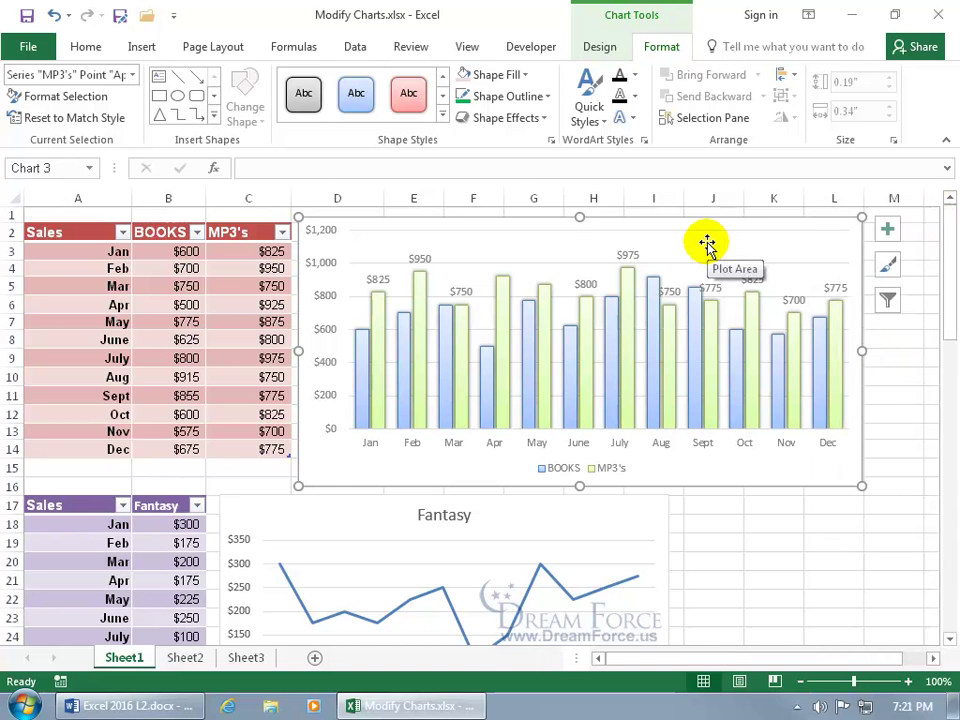
Try moving the plot area down and to the right inside the chart, and undo that move
drag(707, 242, 768, 296)
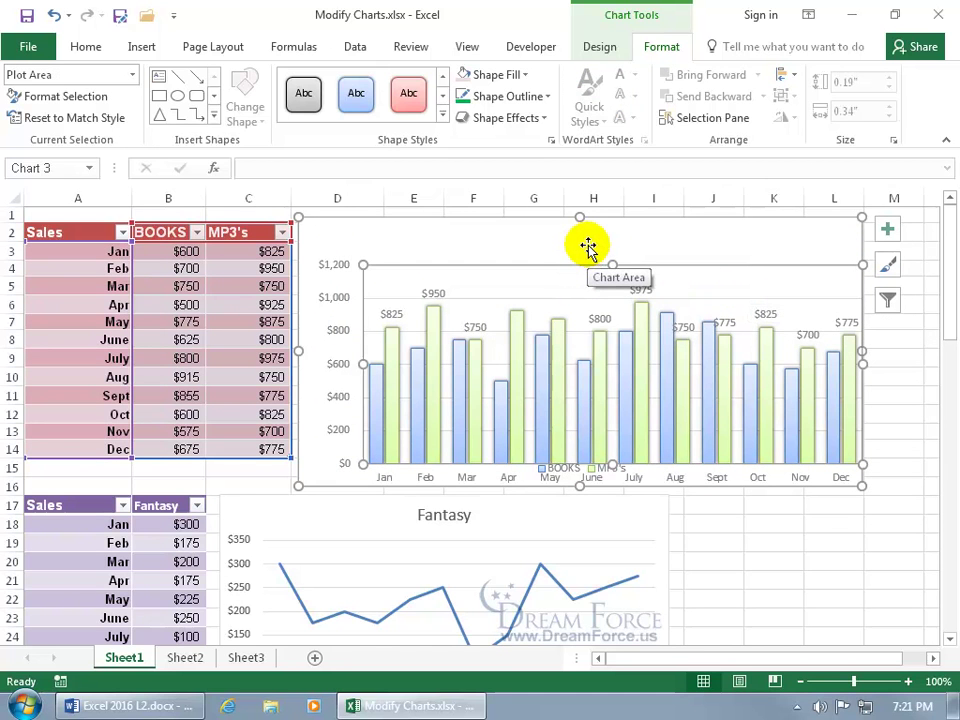
click(55, 18)
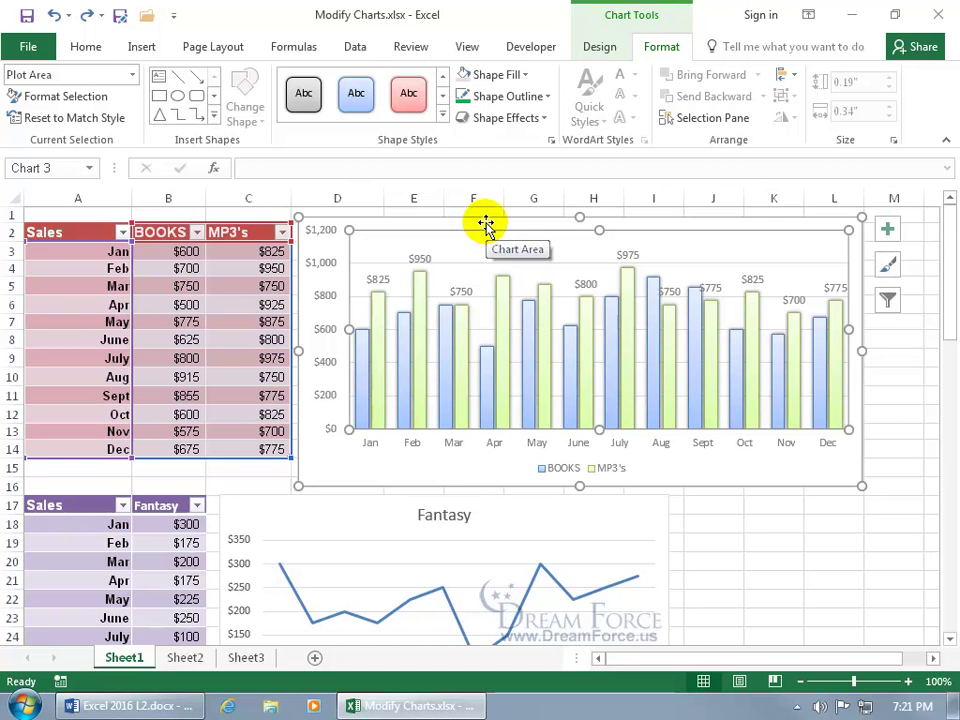
Shift the whole column chart down and to the right, and move it to Sheet2 as an embedded object
drag(485, 225, 582, 268)
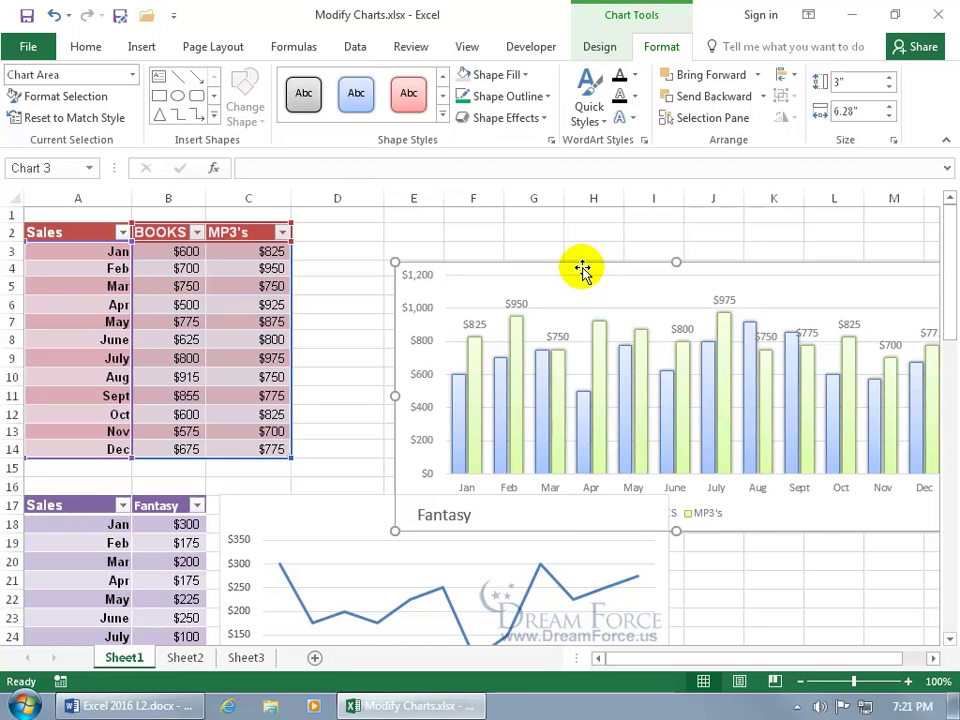
right_click(583, 270)
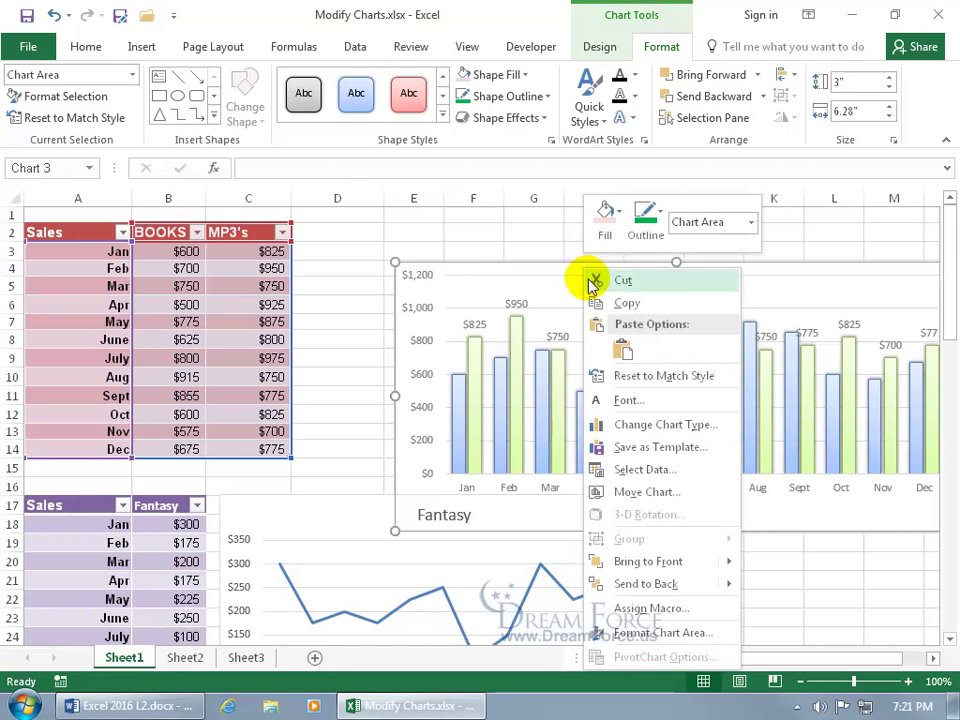
click(636, 492)
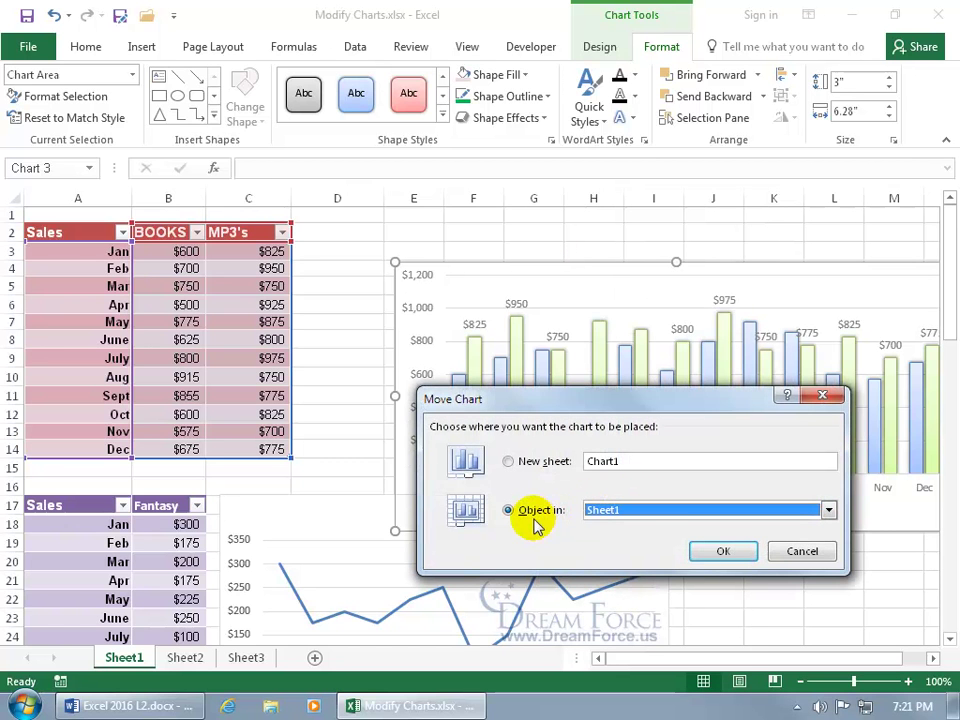
click(827, 512)
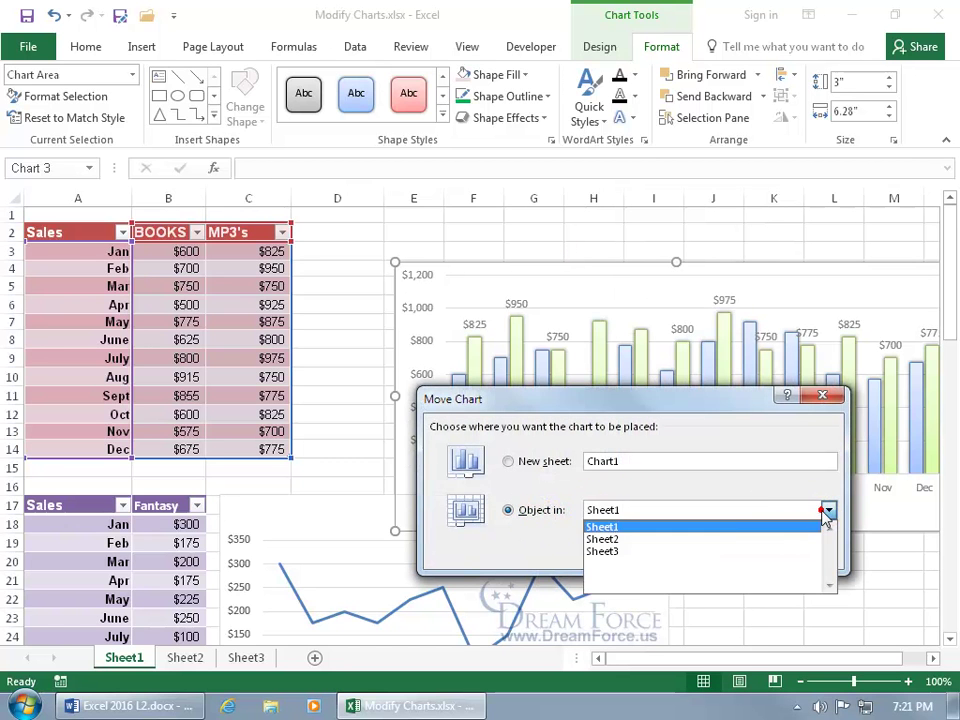
click(769, 540)
click(731, 551)
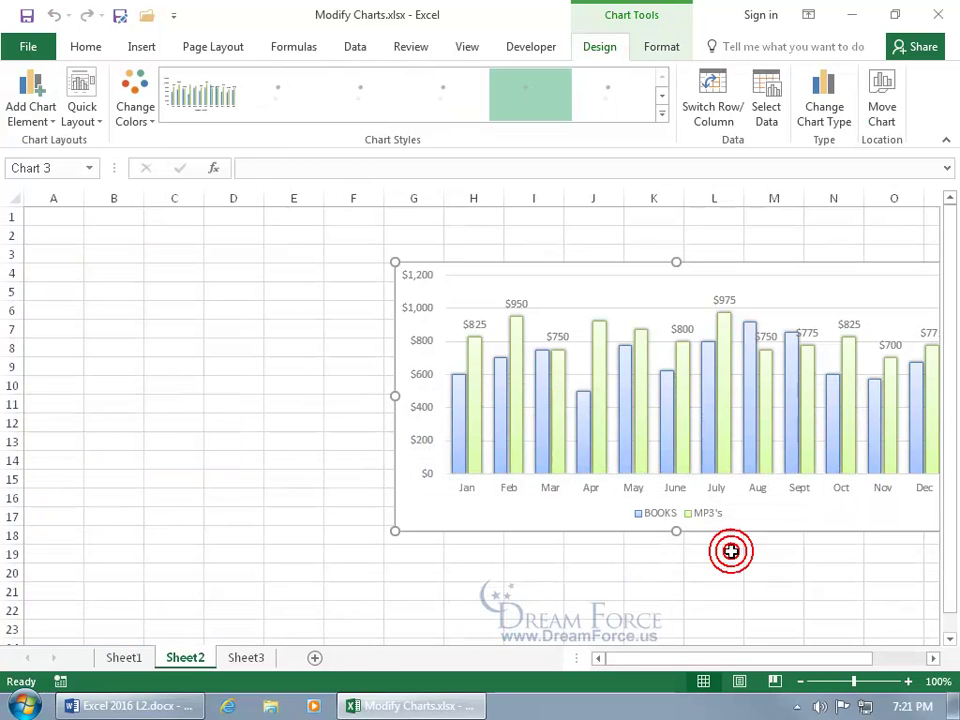
Move the column chart from Sheet2 to a new chart sheet named "Spiffy Chart Sheet"
right_click(582, 512)
click(636, 333)
click(550, 304)
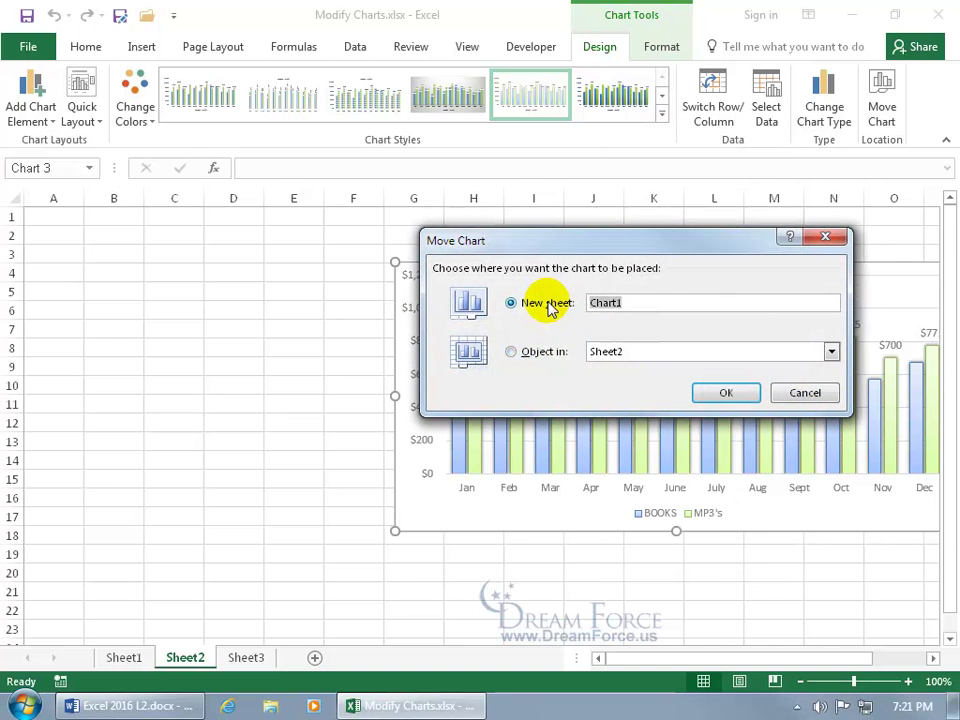
text(Spiffy Chart Sheet)
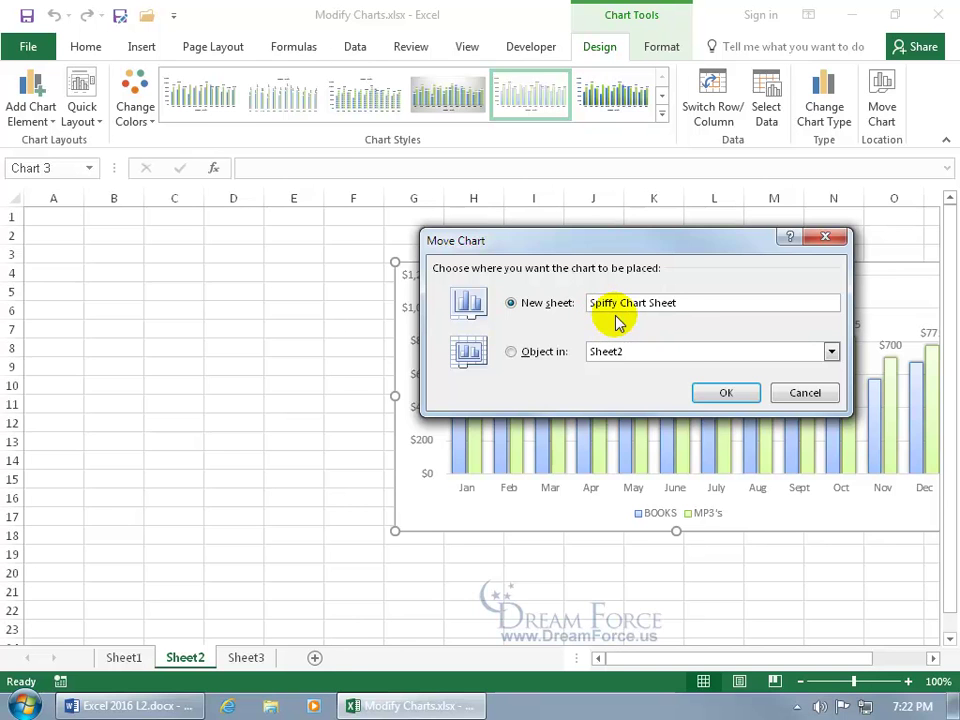
click(714, 395)
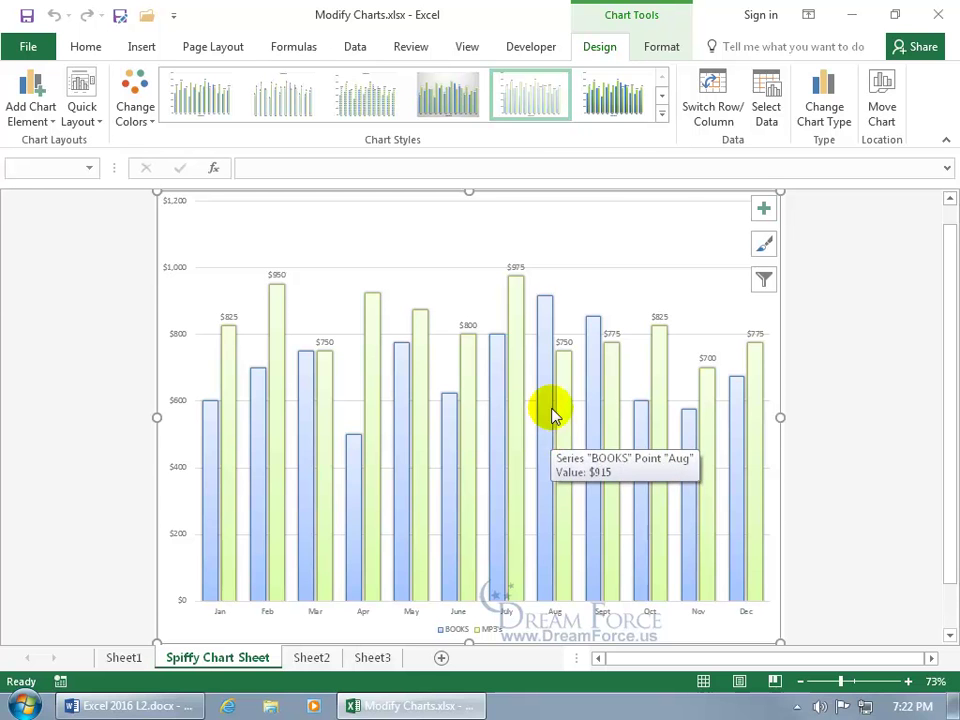
Move the column chart from the Spiffy Chart Sheet to Sheet1 as an embedded object, and place it beside the top sales table
right_click(588, 247)
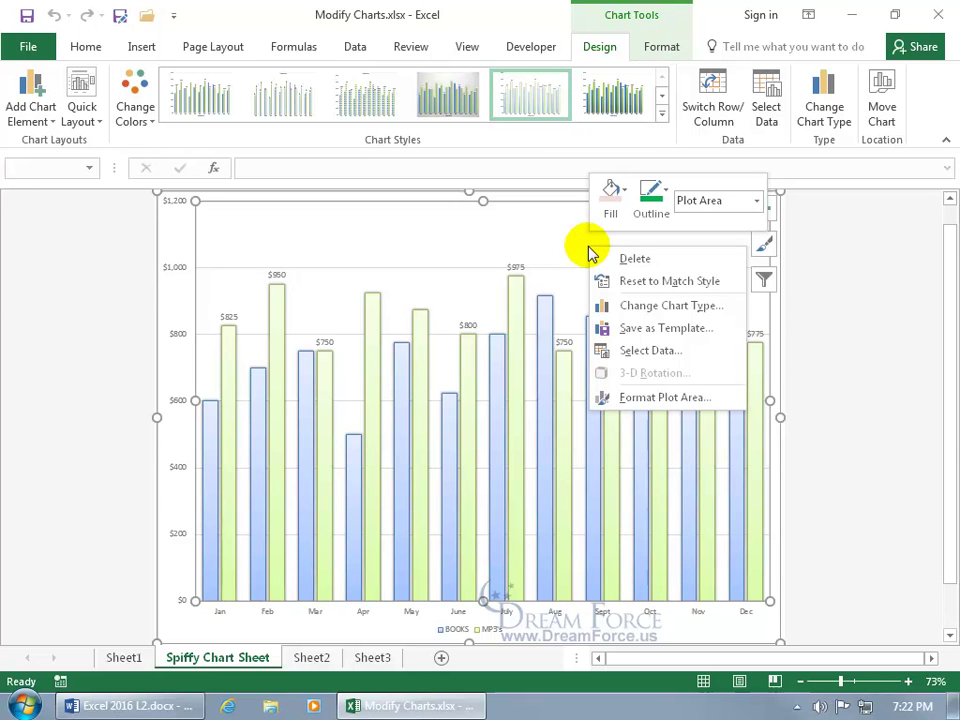
right_click(577, 240)
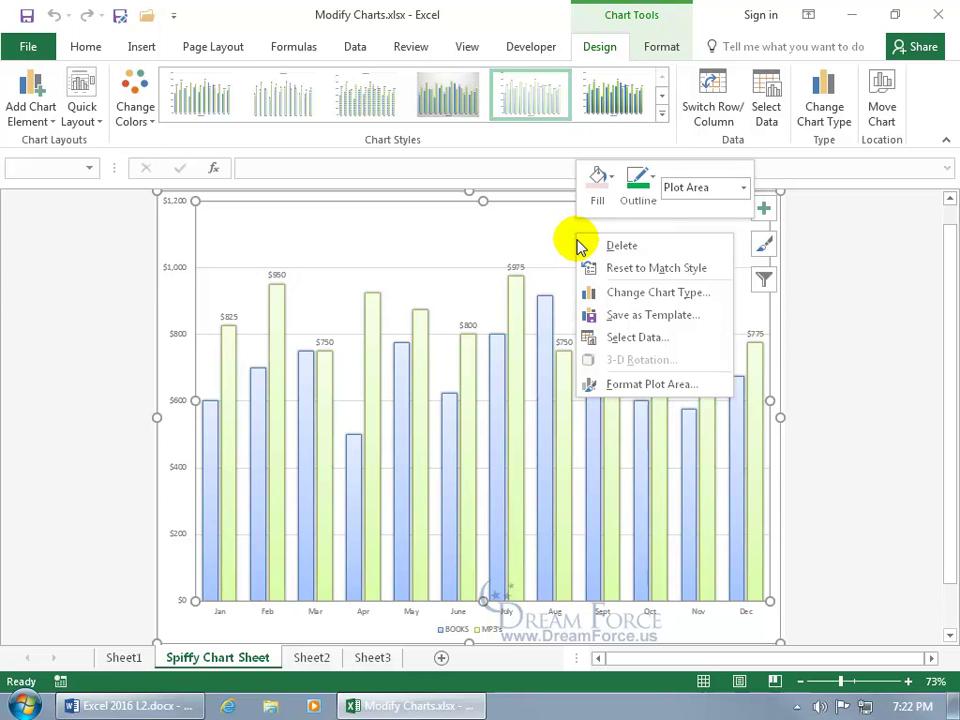
right_click(549, 197)
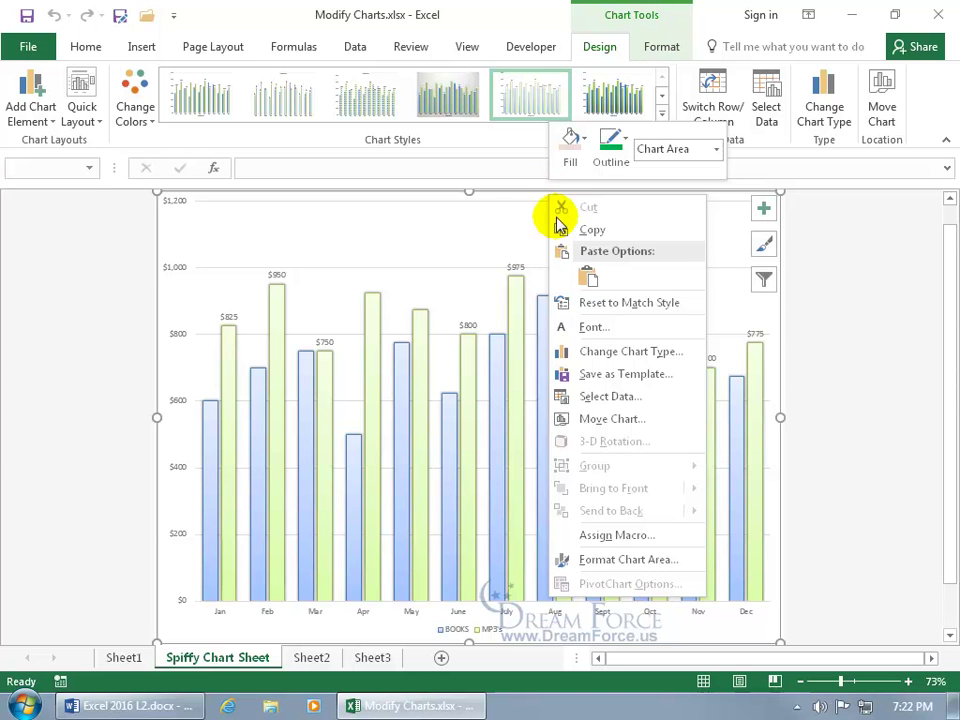
click(608, 418)
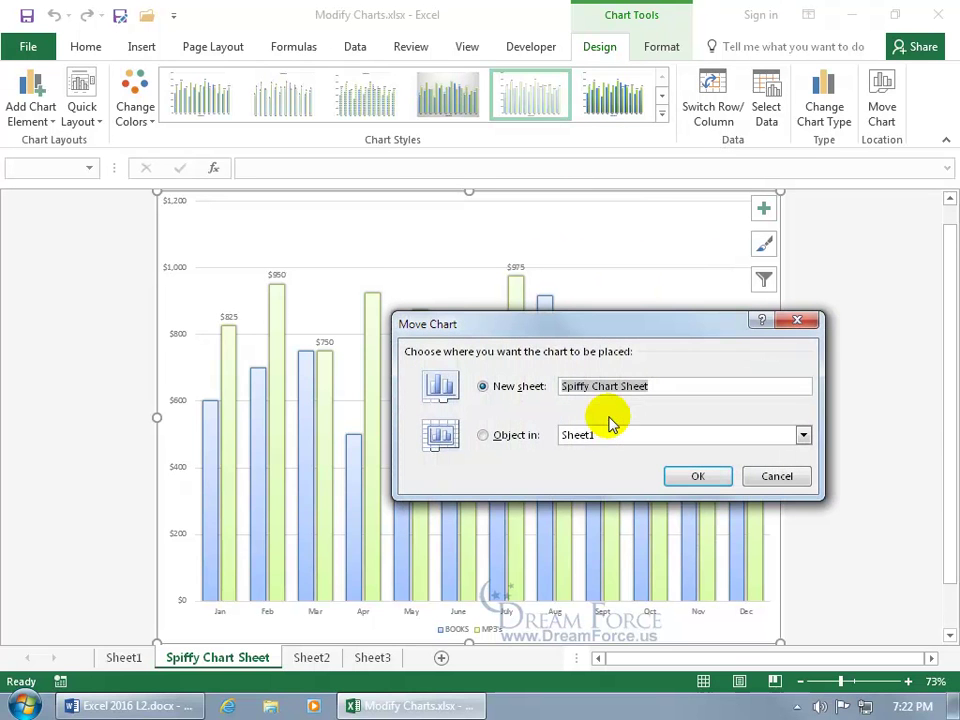
click(522, 440)
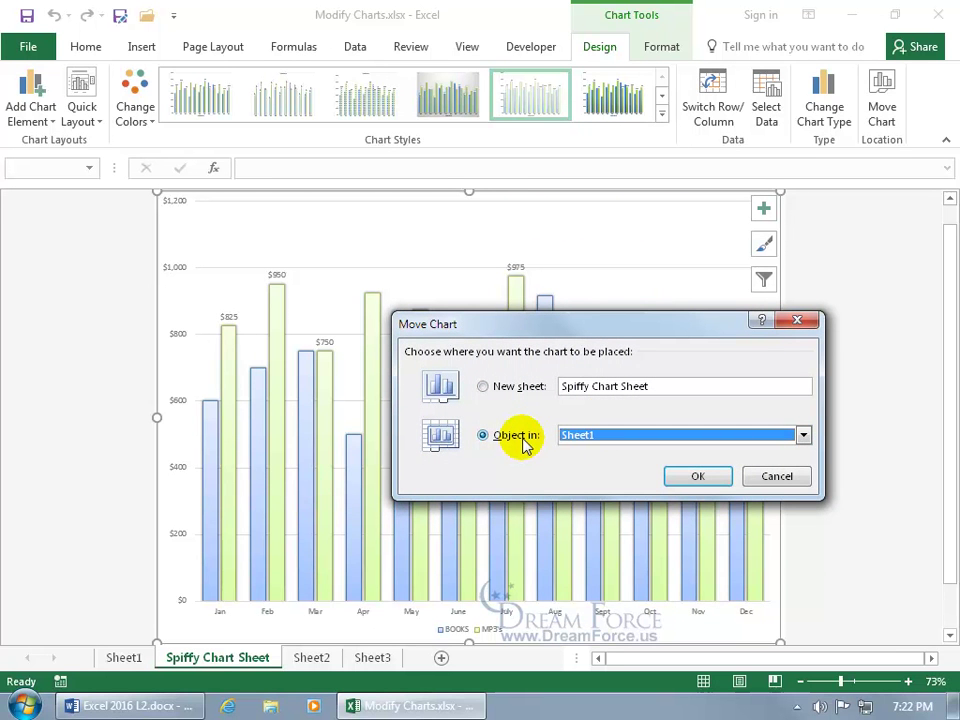
click(707, 478)
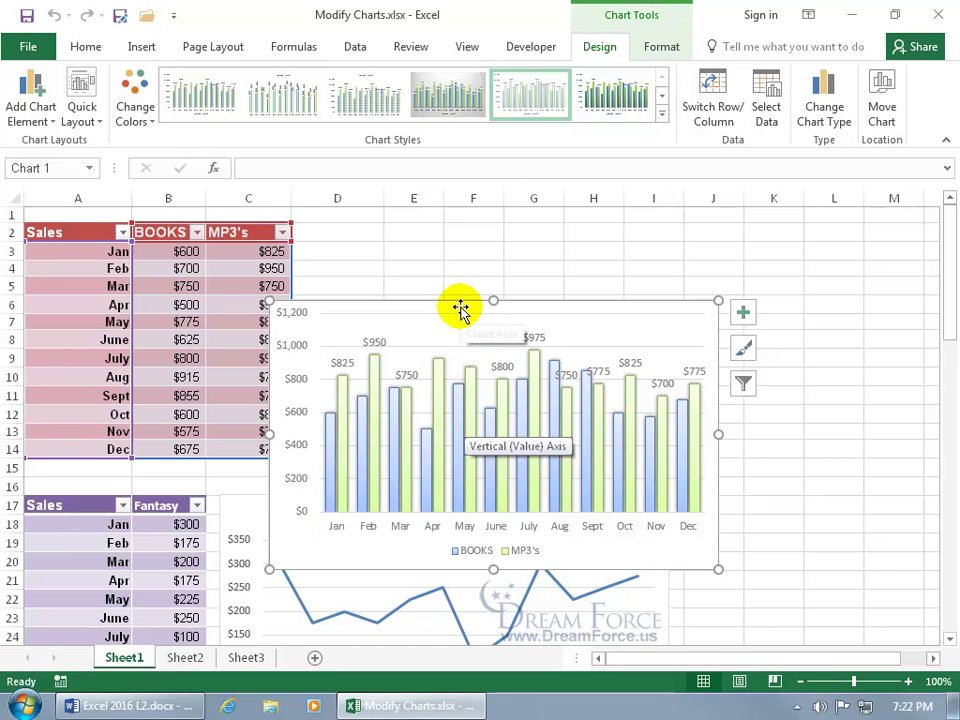
drag(460, 310, 496, 228)
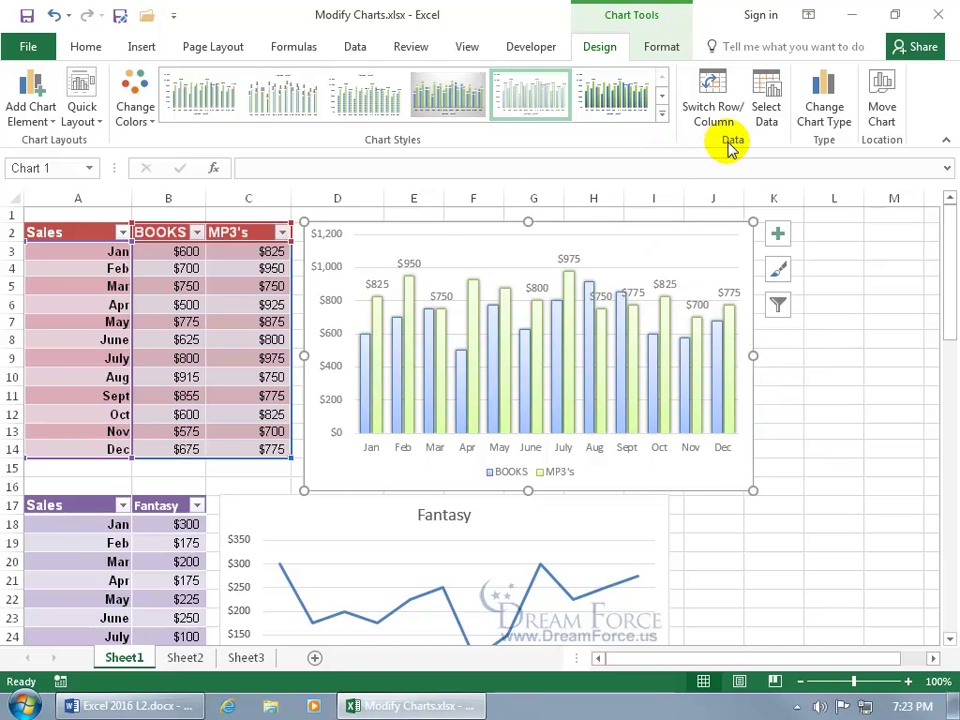
Try limiting the column chart's data range to the Sales and BOOKS columns, and restore the range to the whole table A2:C14
click(767, 117)
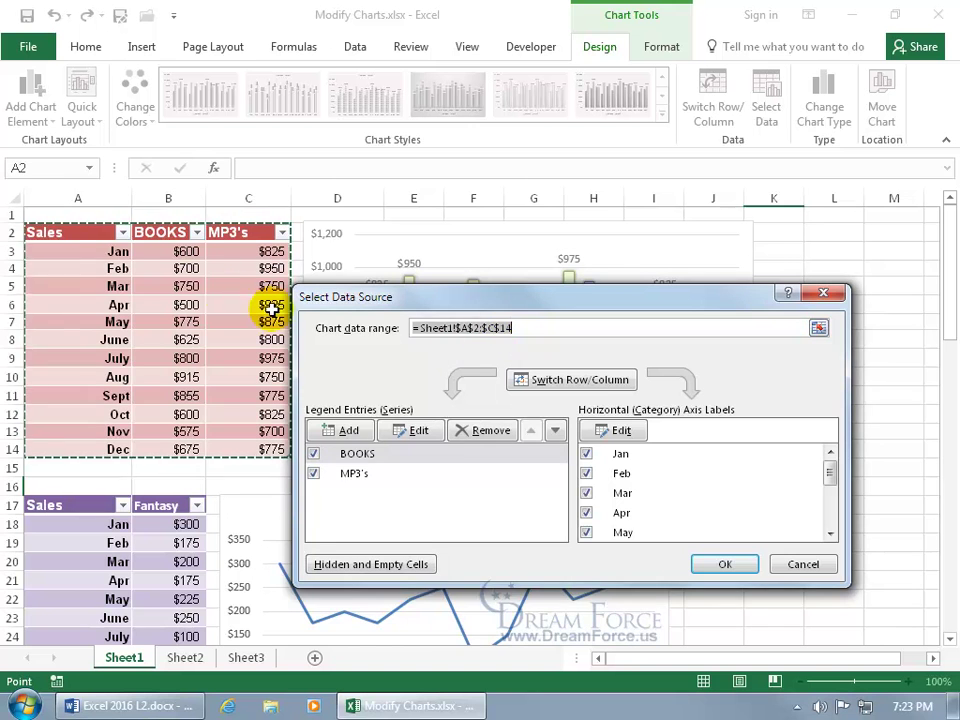
drag(112, 242, 159, 454)
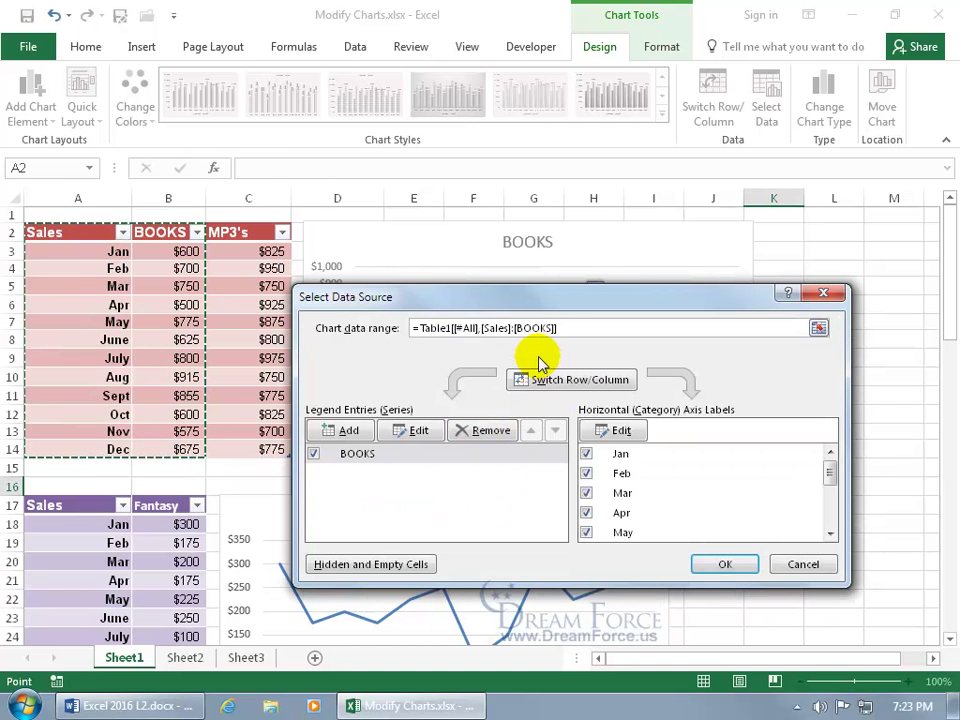
drag(540, 307, 522, 504)
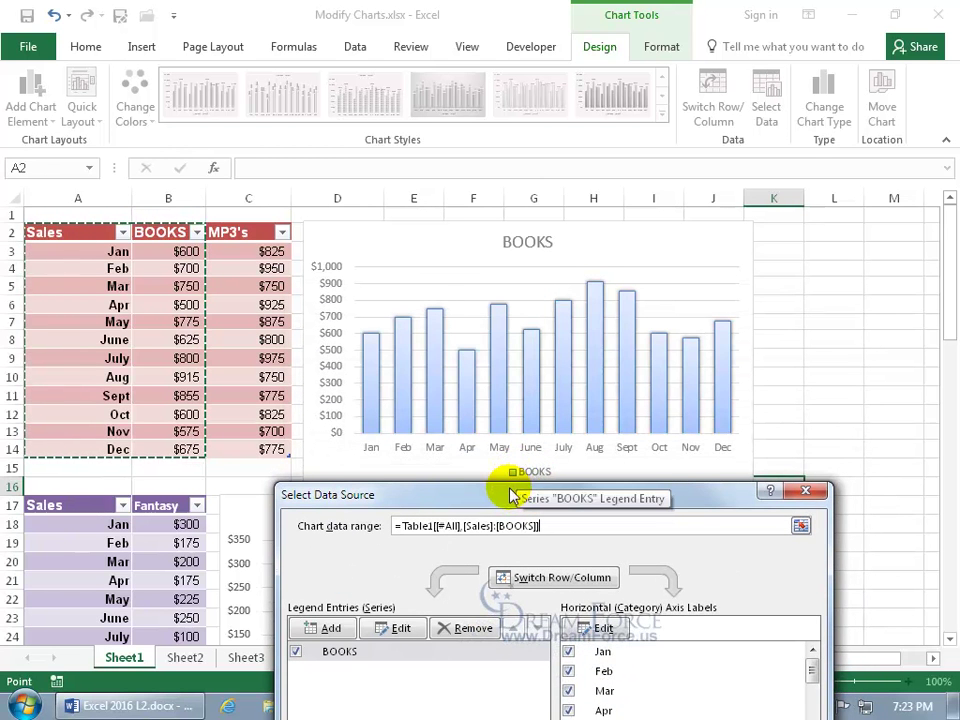
drag(77, 238, 240, 448)
drag(480, 496, 510, 291)
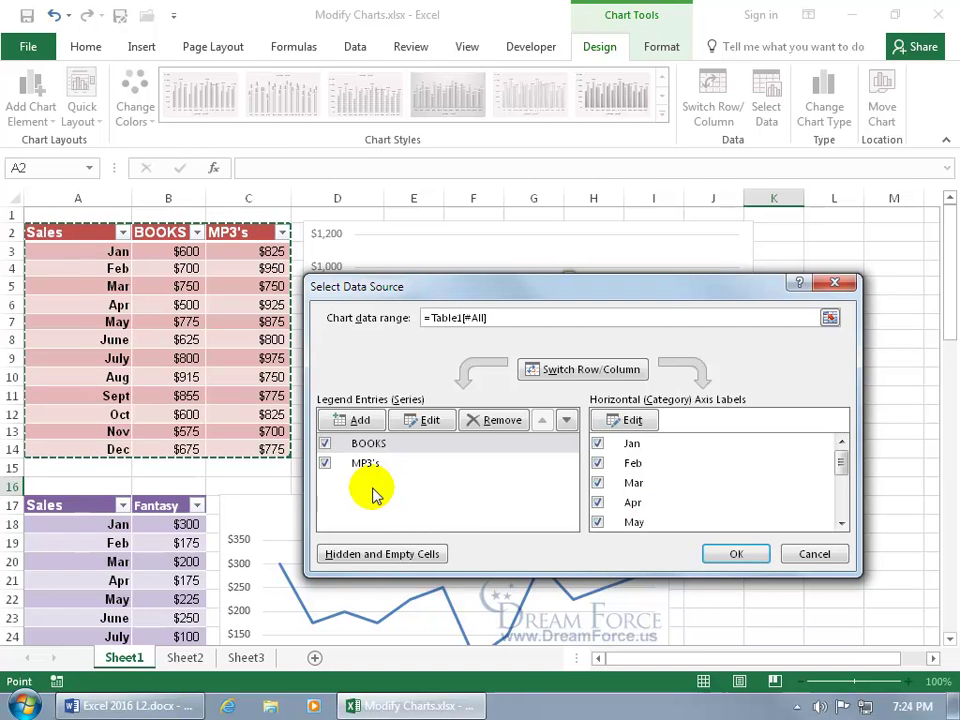
Exclude the MP3's series from the column chart's data source and apply the change
click(325, 463)
drag(485, 291, 455, 293)
click(706, 556)
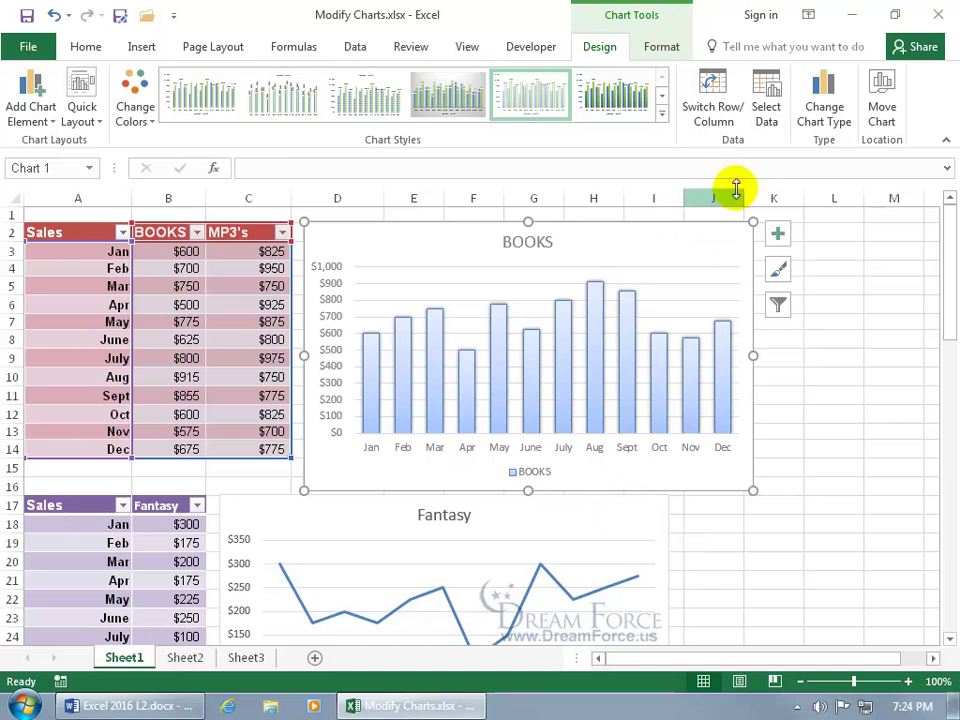
Include the MP3's series in the column chart's data source again, and check the horizontal axis label range without editing it
click(766, 104)
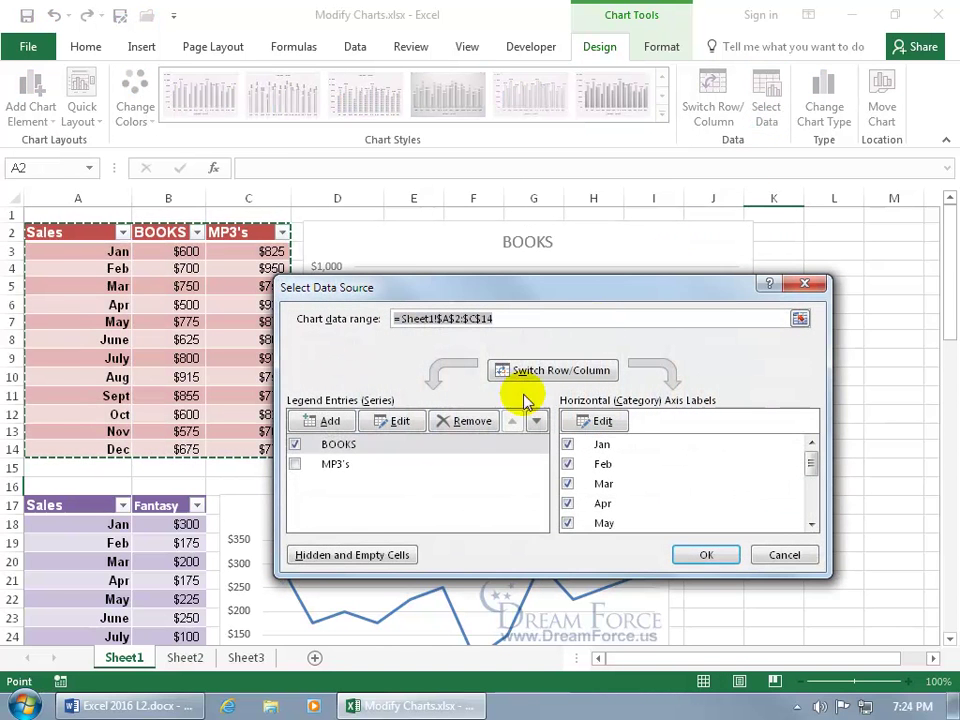
click(295, 464)
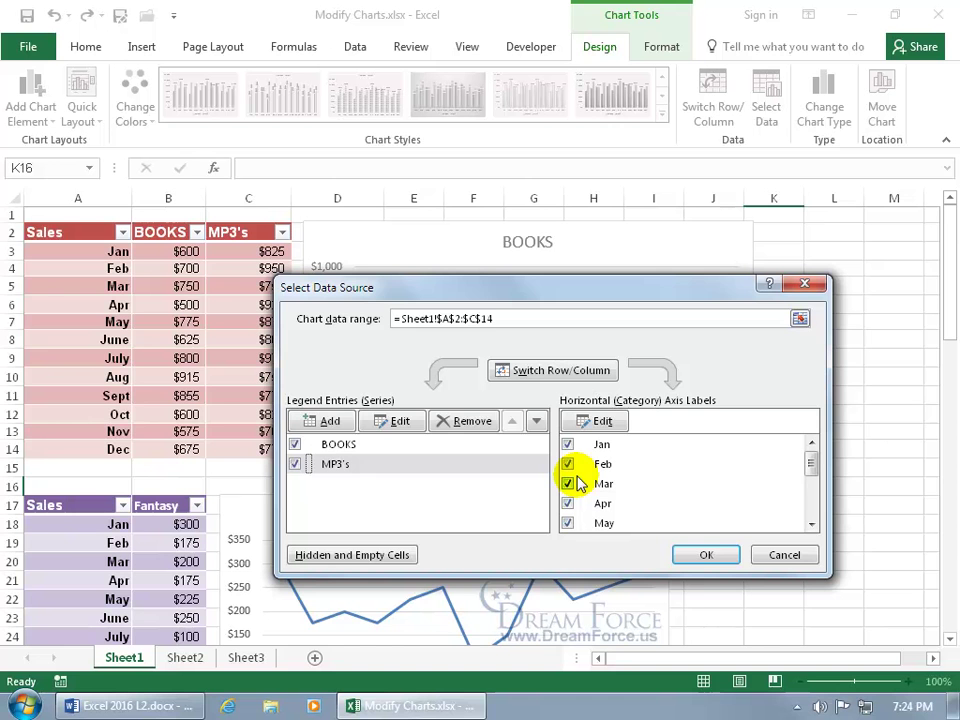
click(598, 421)
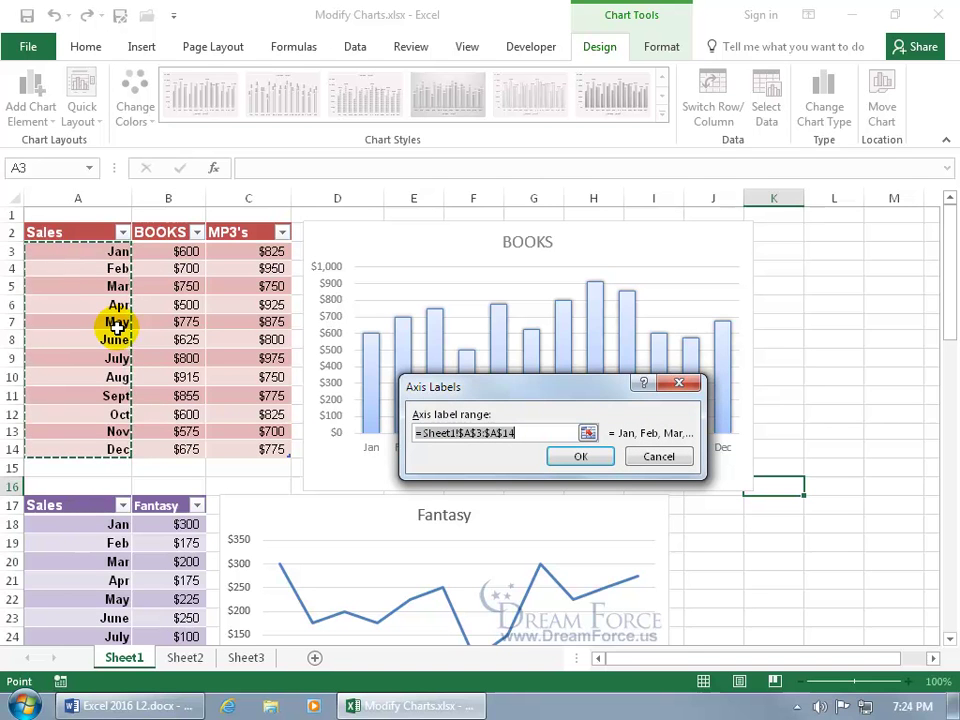
click(652, 456)
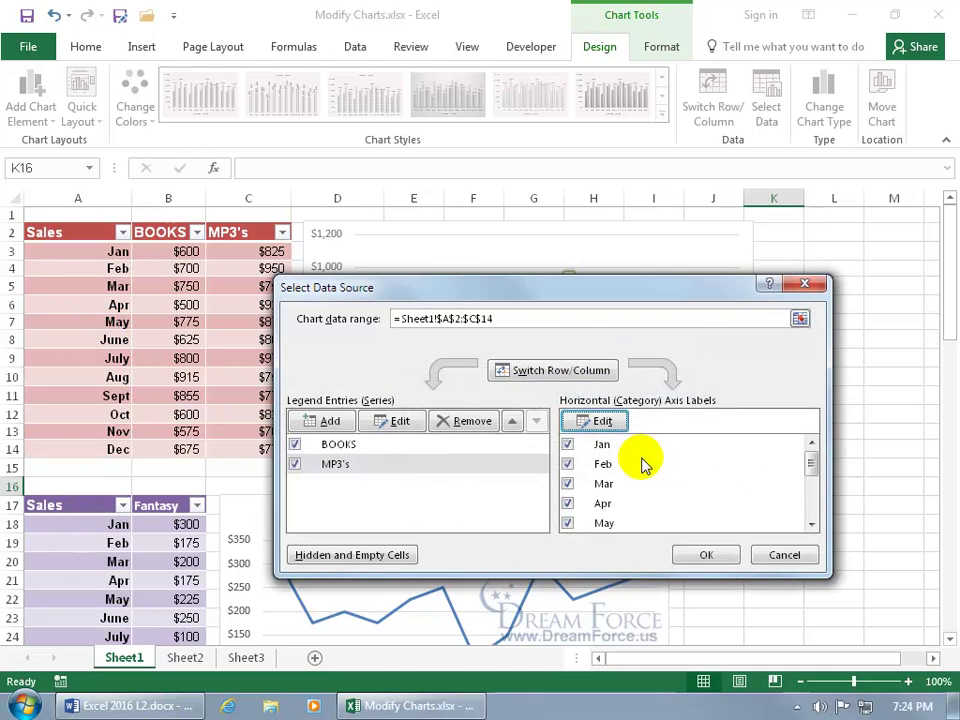
Exclude the Oct, Nov and Dec categories from the column chart's horizontal axis and apply the change
drag(810, 467, 812, 520)
click(567, 523)
click(567, 503)
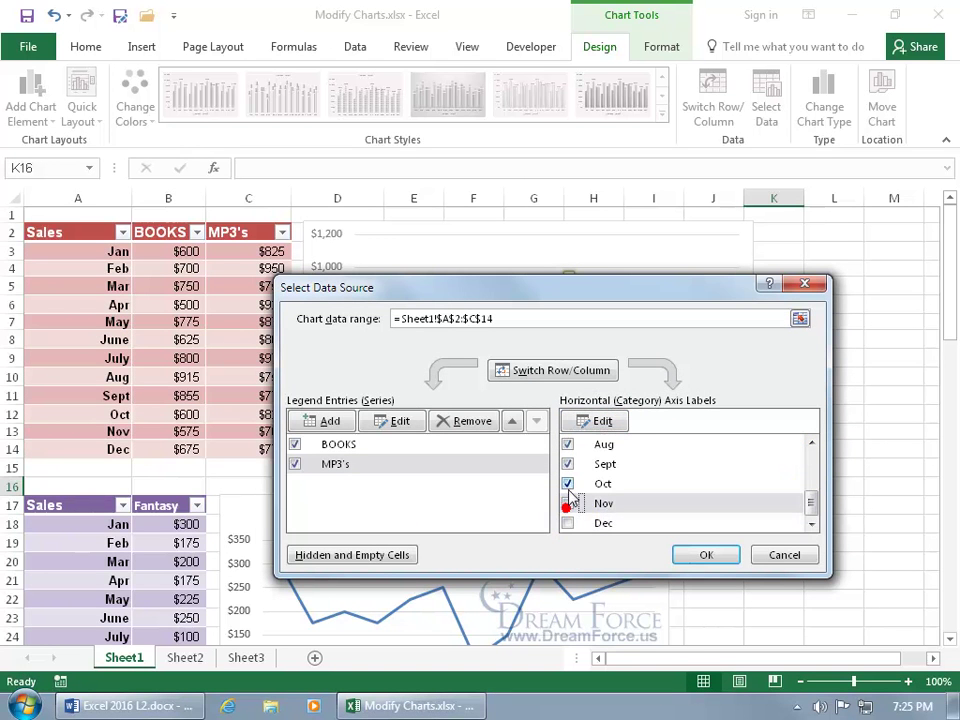
click(568, 484)
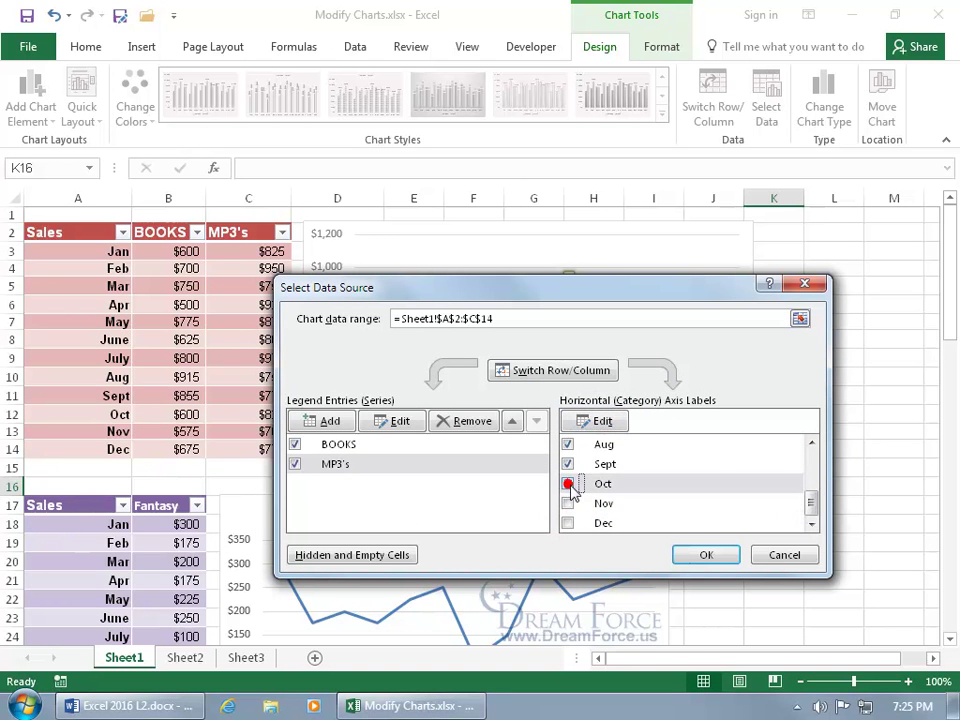
click(705, 556)
Open the BOOKS series of the column chart for editing and reselect Sheet1 cells B3:B14 as its series values
mouse_move(490, 422)
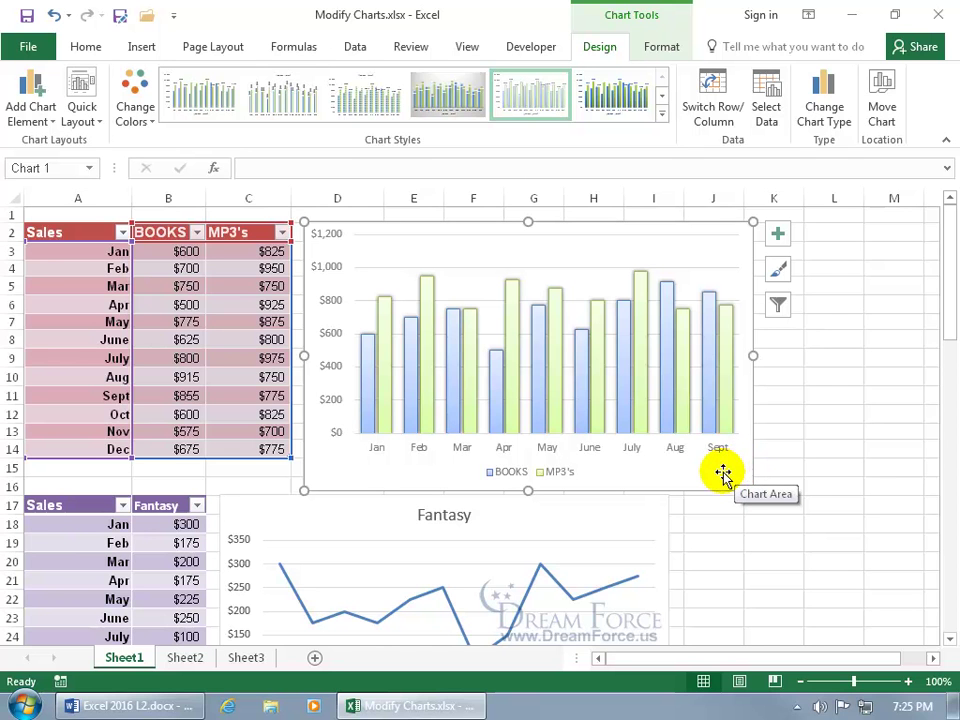
click(766, 92)
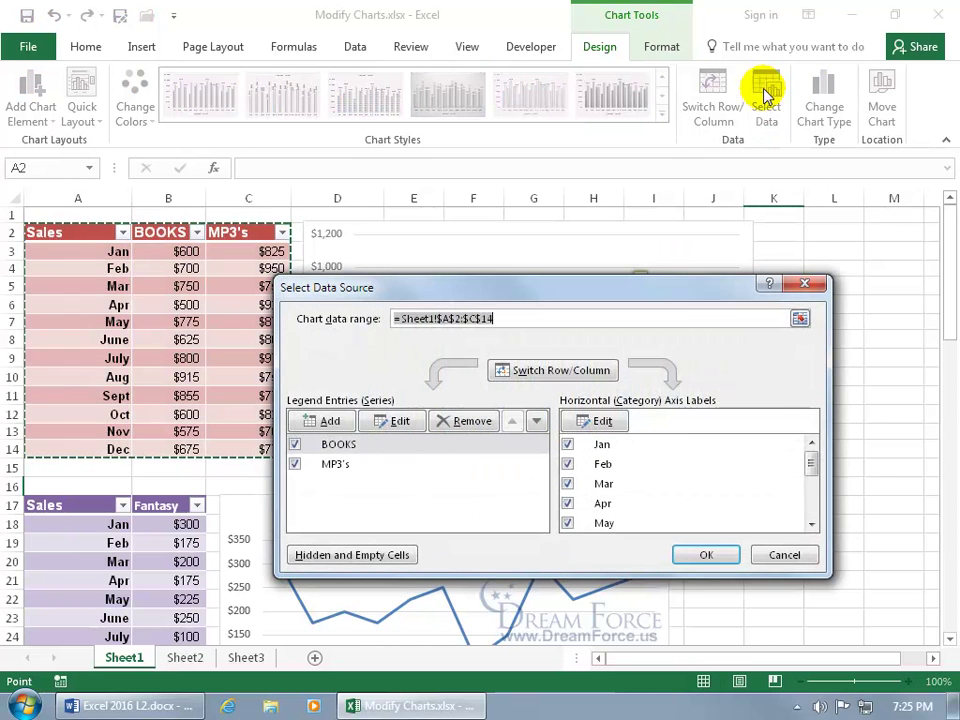
click(372, 444)
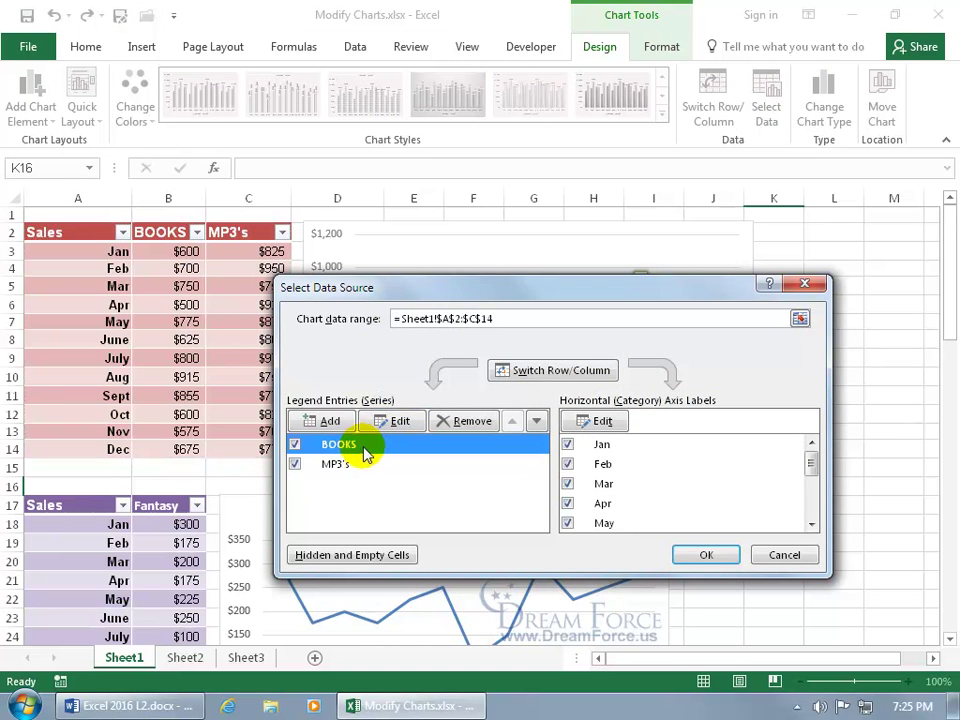
click(392, 421)
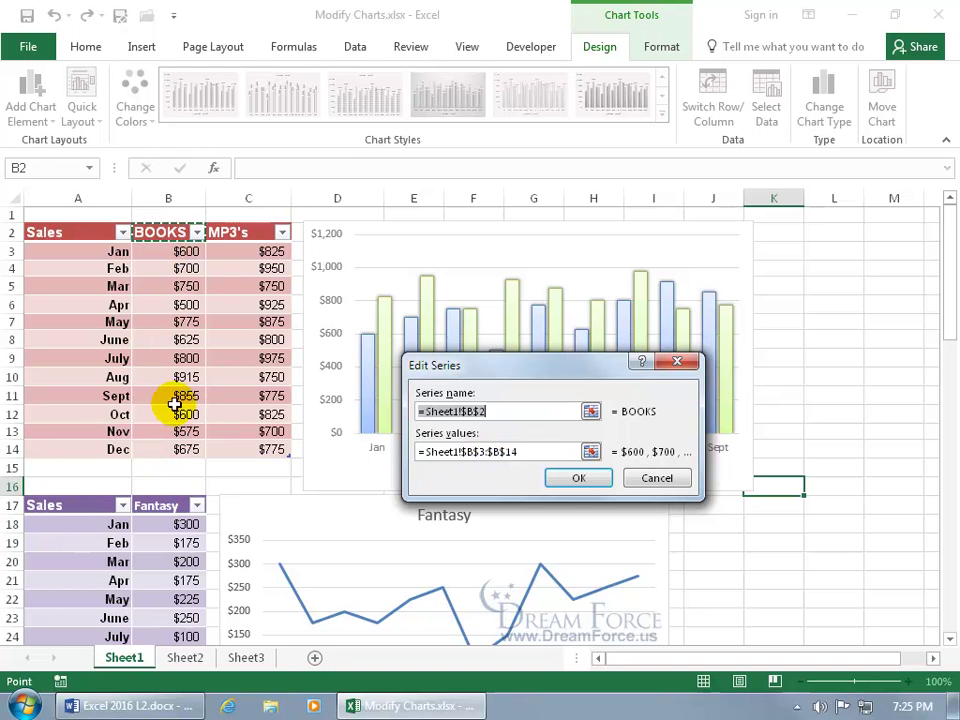
click(591, 451)
drag(188, 251, 191, 447)
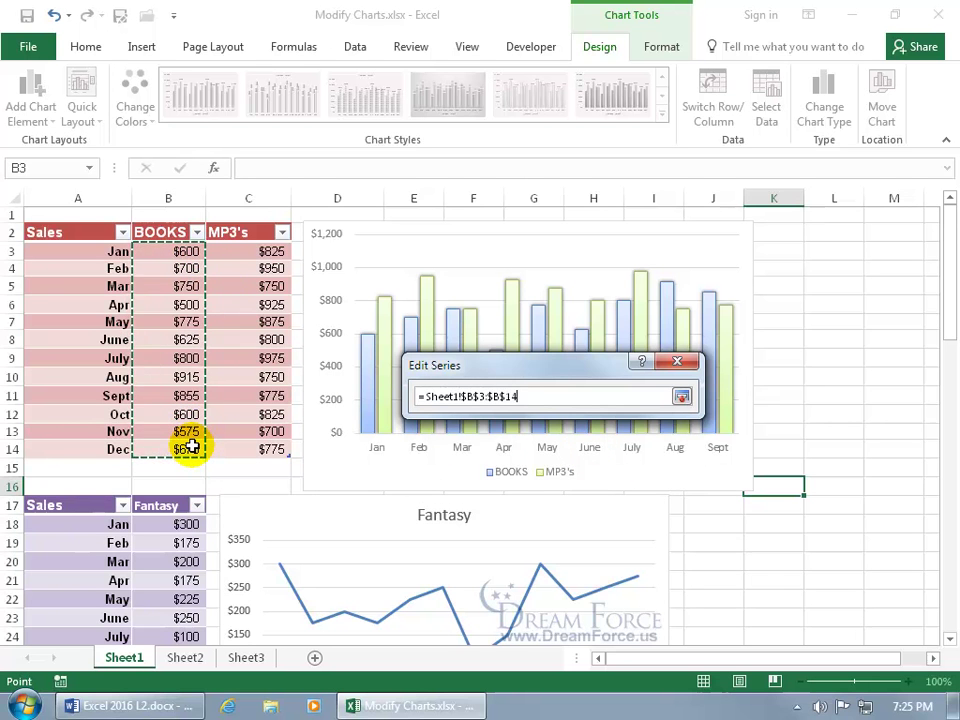
key(Return)
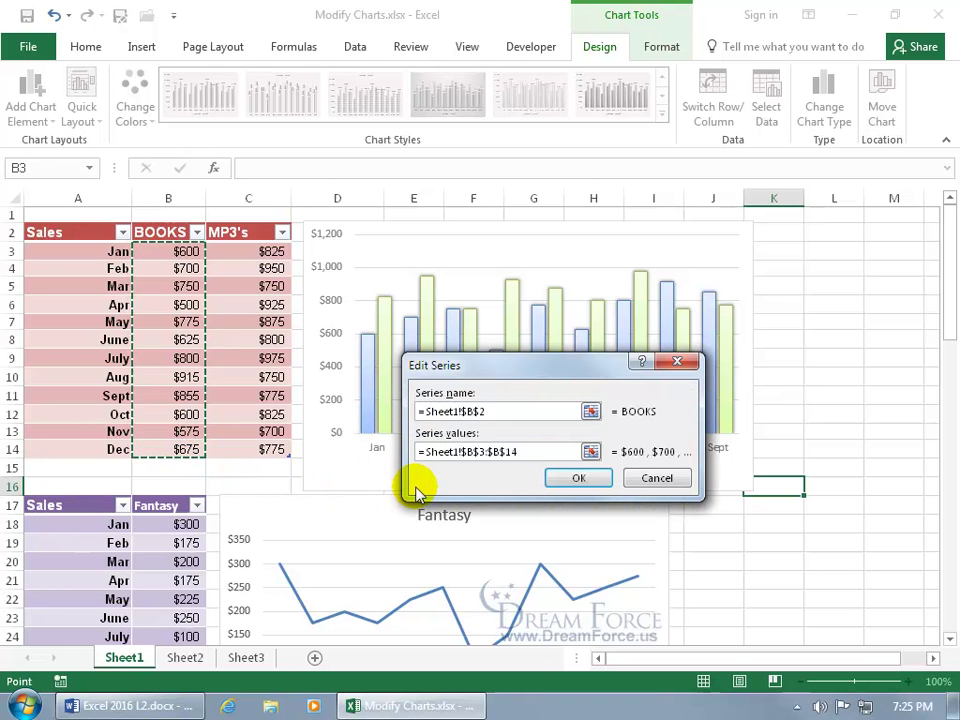
Rename the BOOKS series as "My Spiffy Books" and apply it to the column chart's legend
click(490, 411)
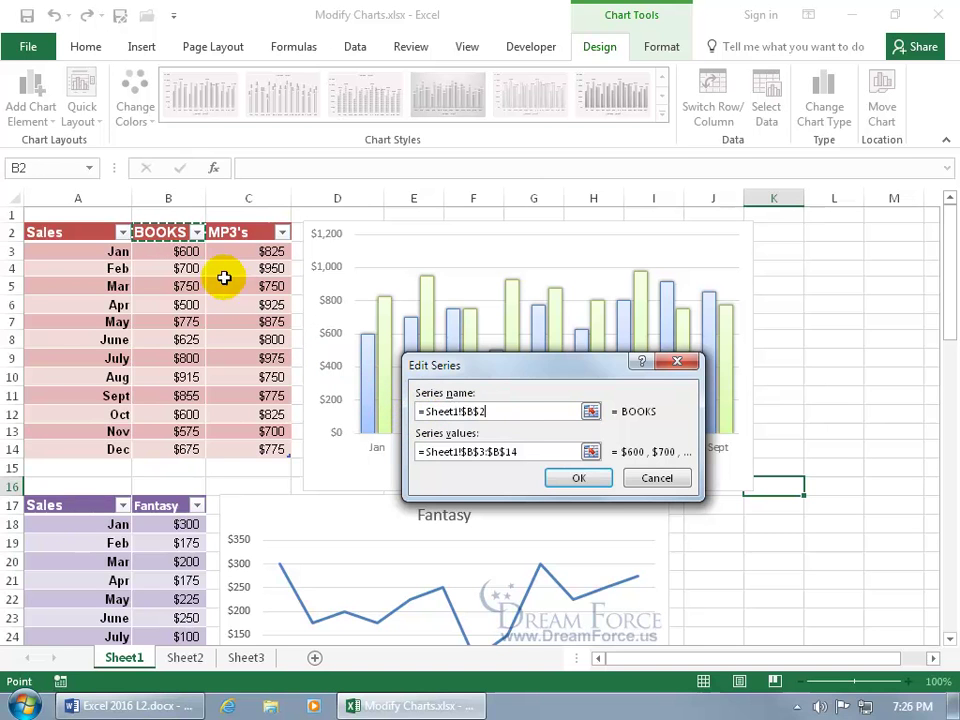
drag(486, 411, 420, 420)
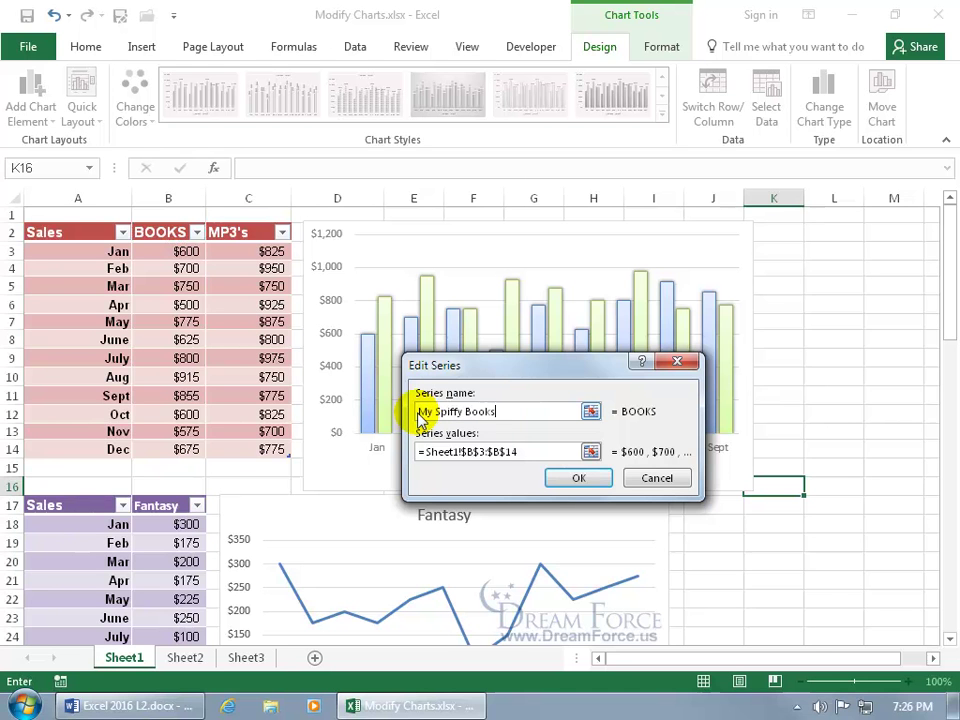
key(Return)
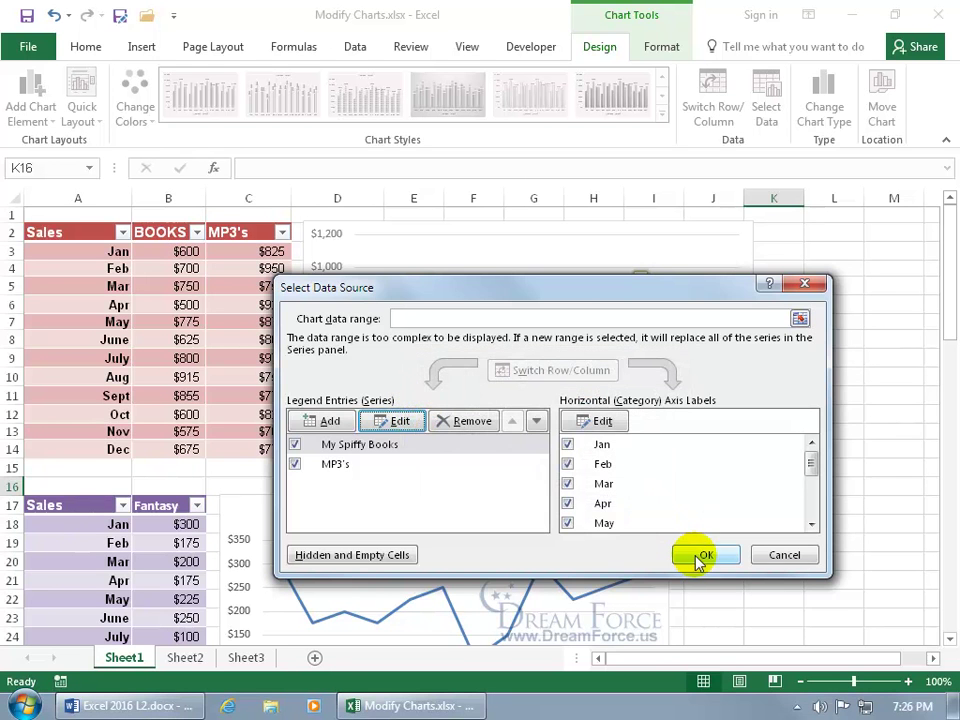
click(697, 553)
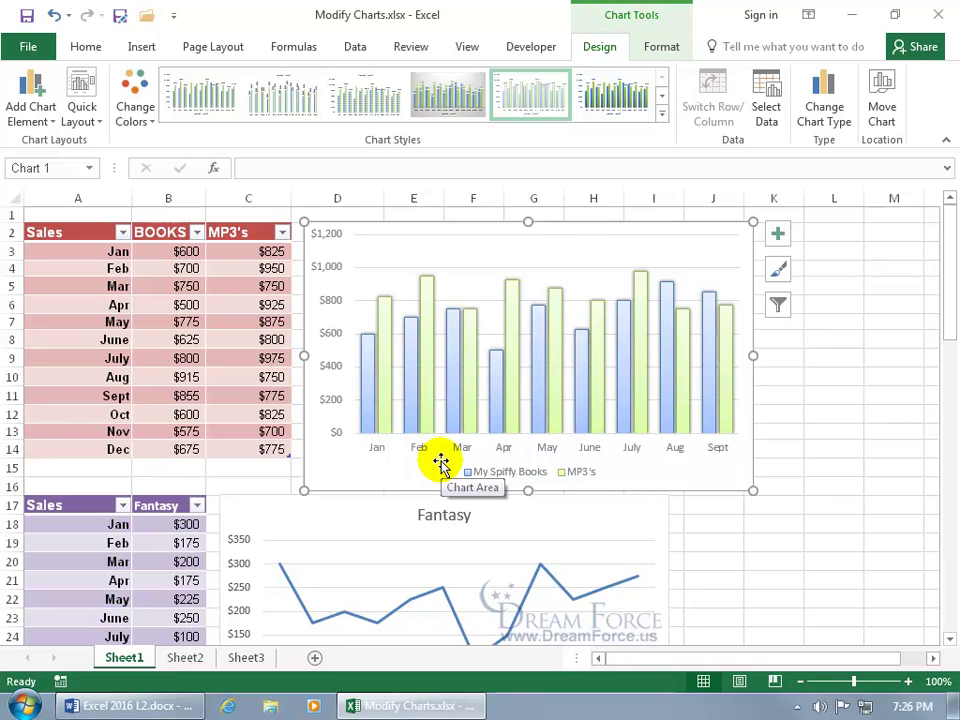
Replace the "My Spiffy Books" series name with a reference to cell B2 on Sheet1 and apply the data source change
click(768, 112)
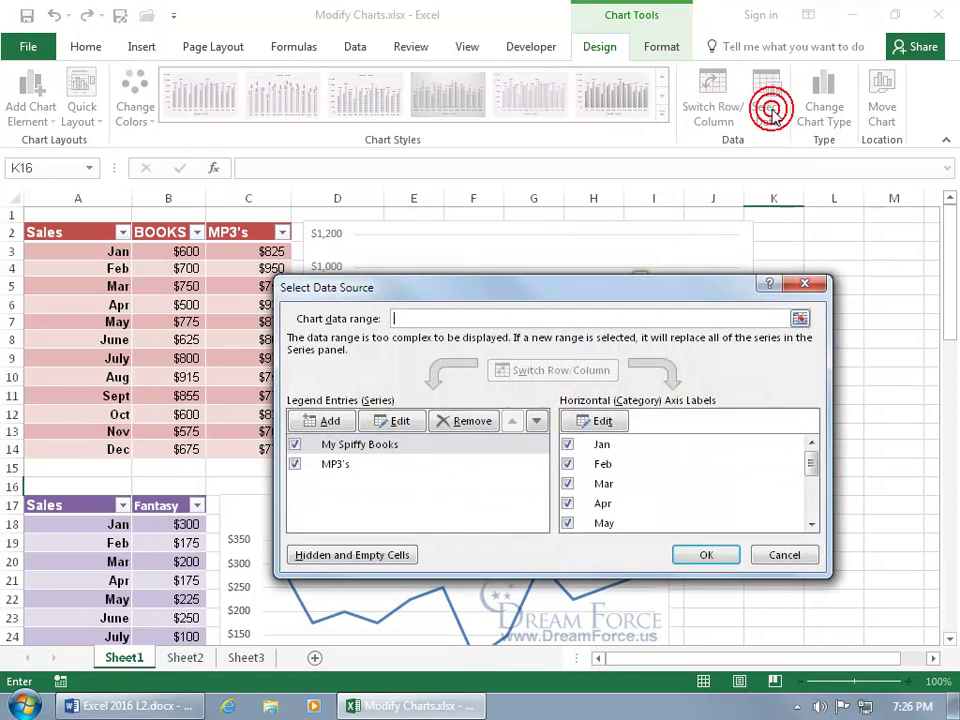
click(404, 423)
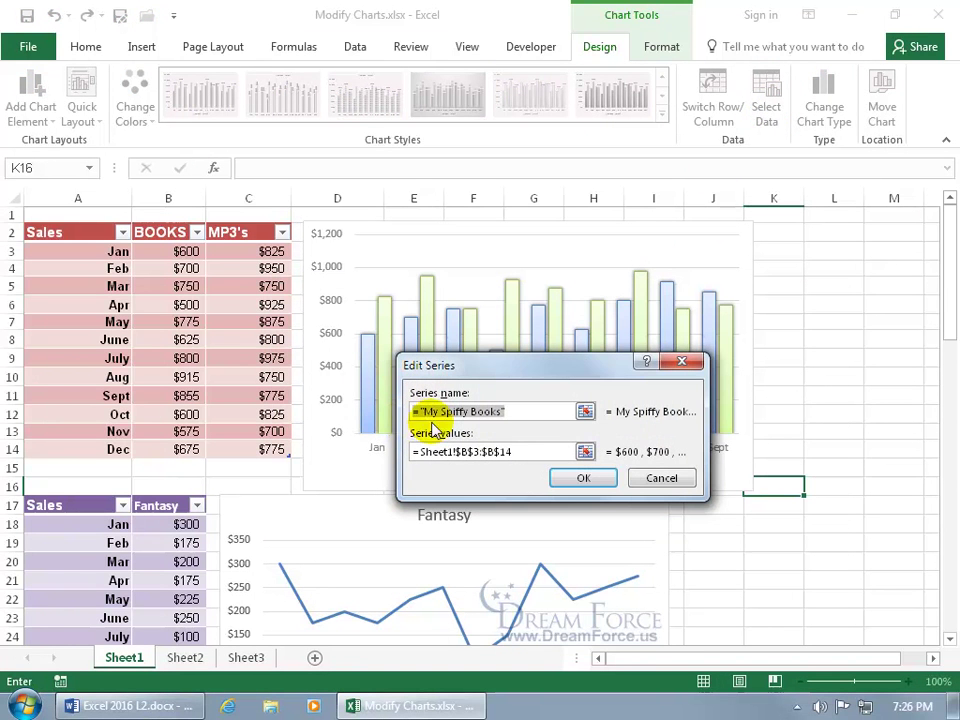
drag(522, 411, 407, 418)
key(Delete)
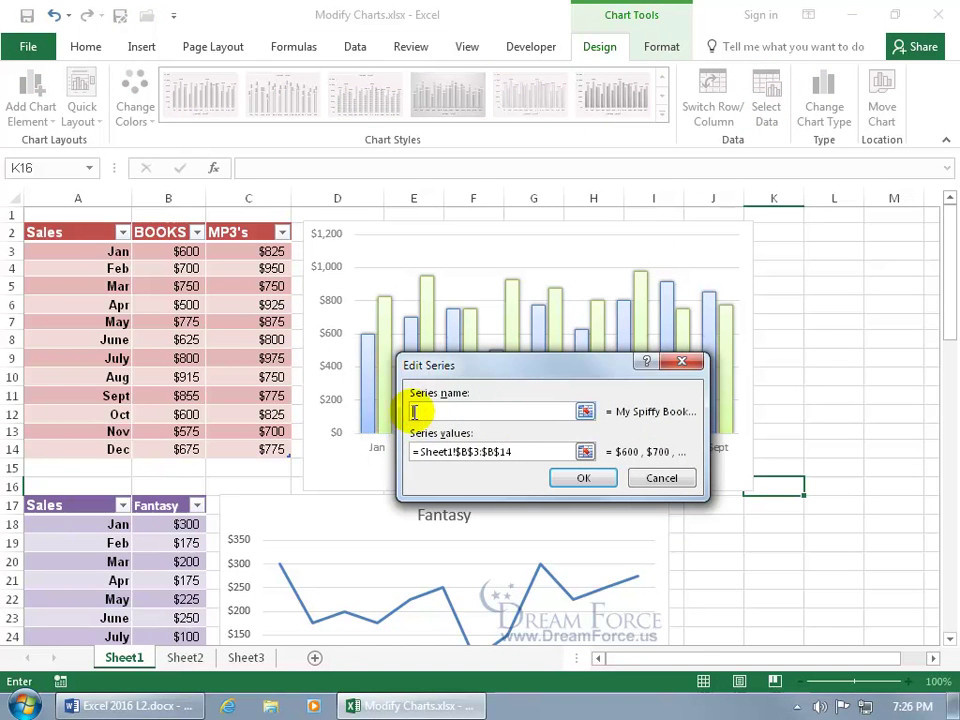
click(169, 232)
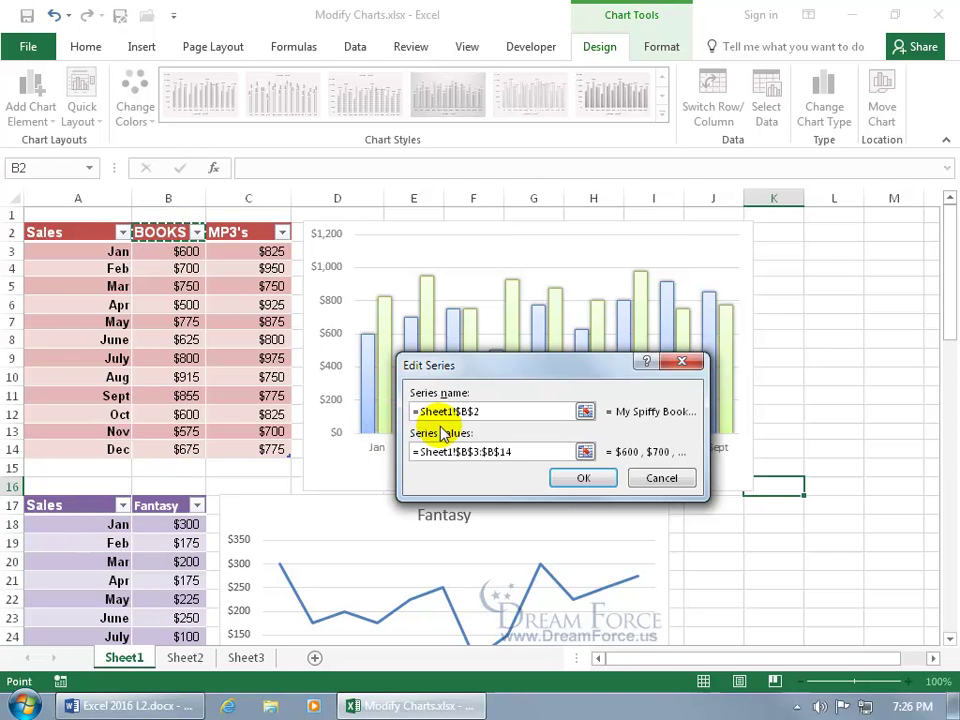
click(576, 479)
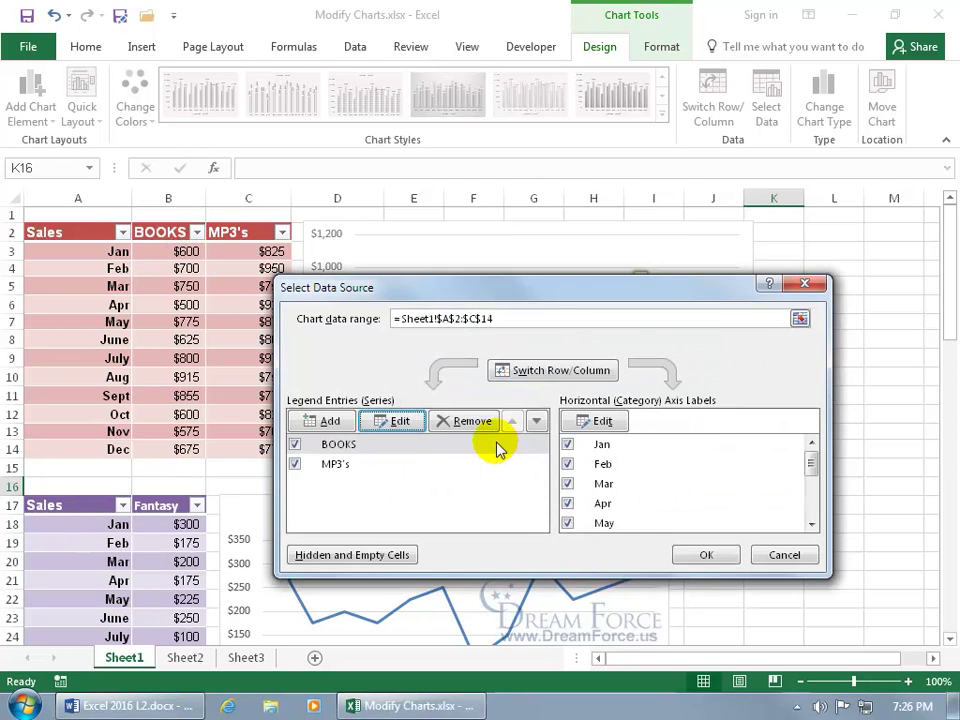
click(690, 551)
Change the header in cell B2 of the red sales table to "My Spiffy Books"
click(167, 233)
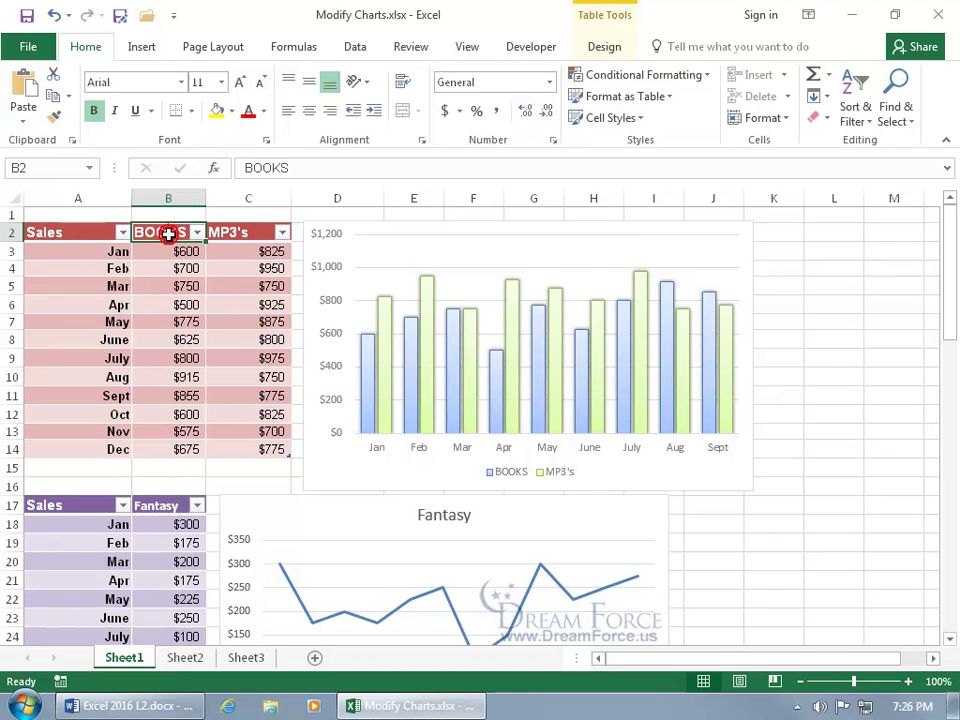
text(My Spiffy)
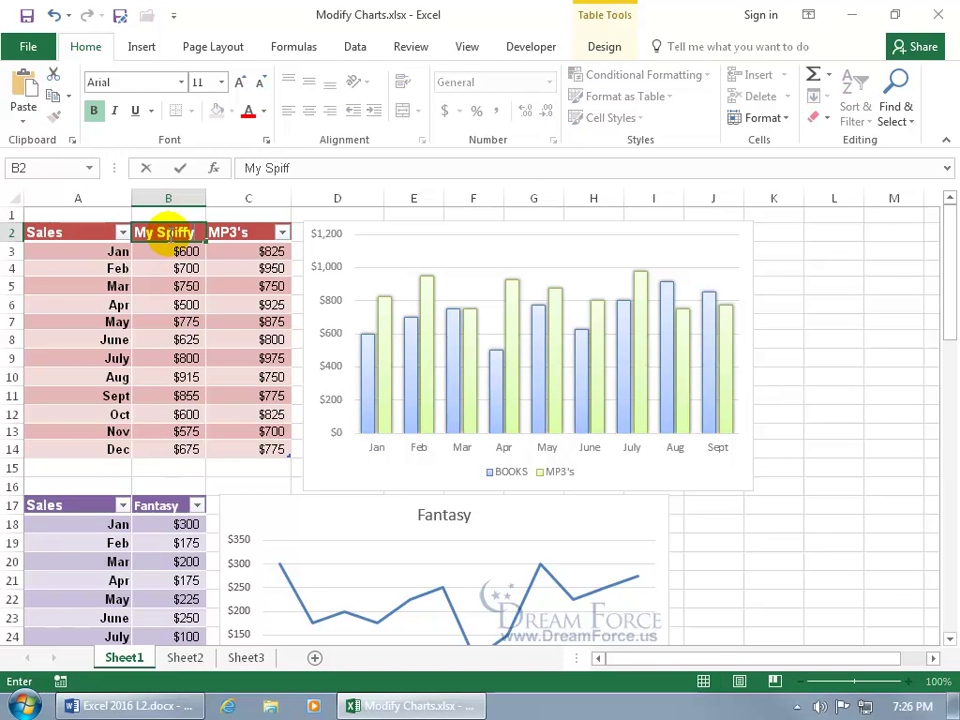
text( Books)
key(Return)
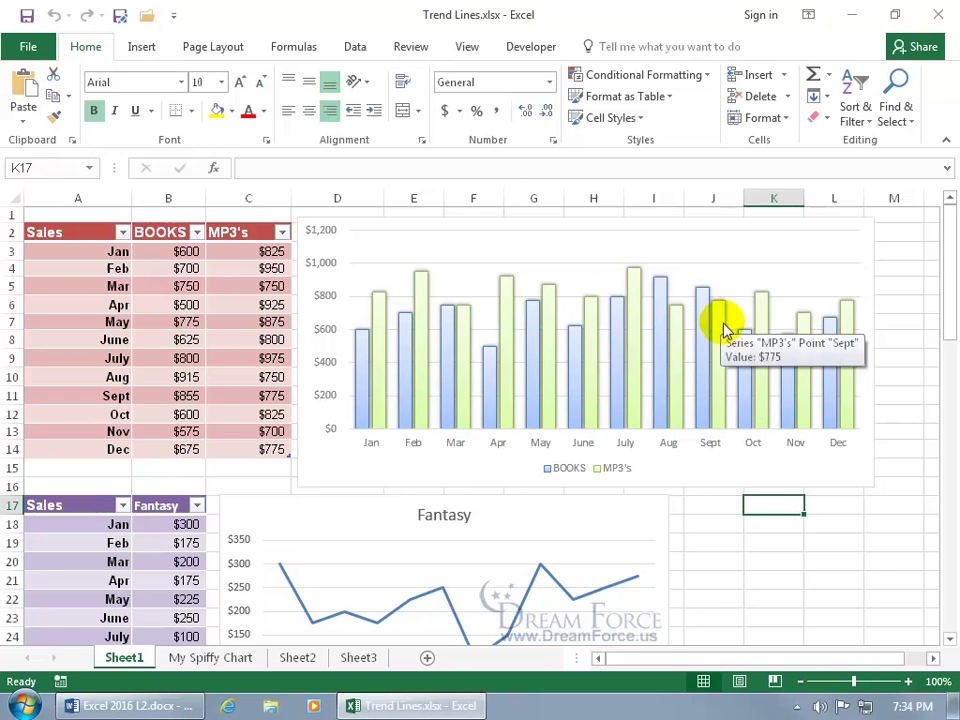
Add a linear trendline to the MP3's series in the column chart
mouse_move(843, 314)
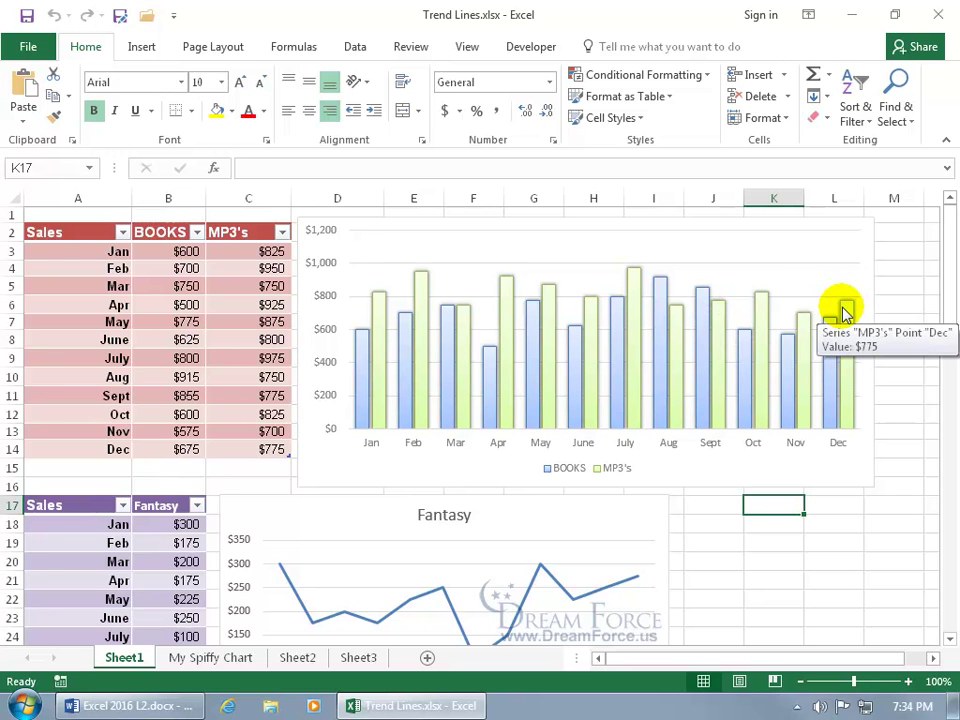
right_click(632, 338)
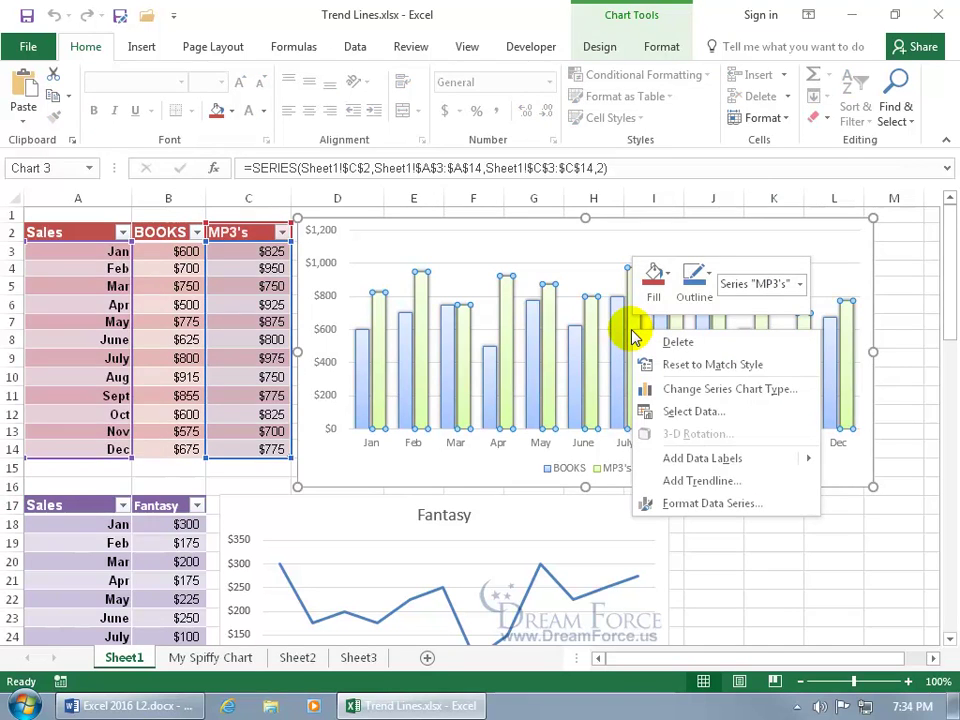
click(683, 483)
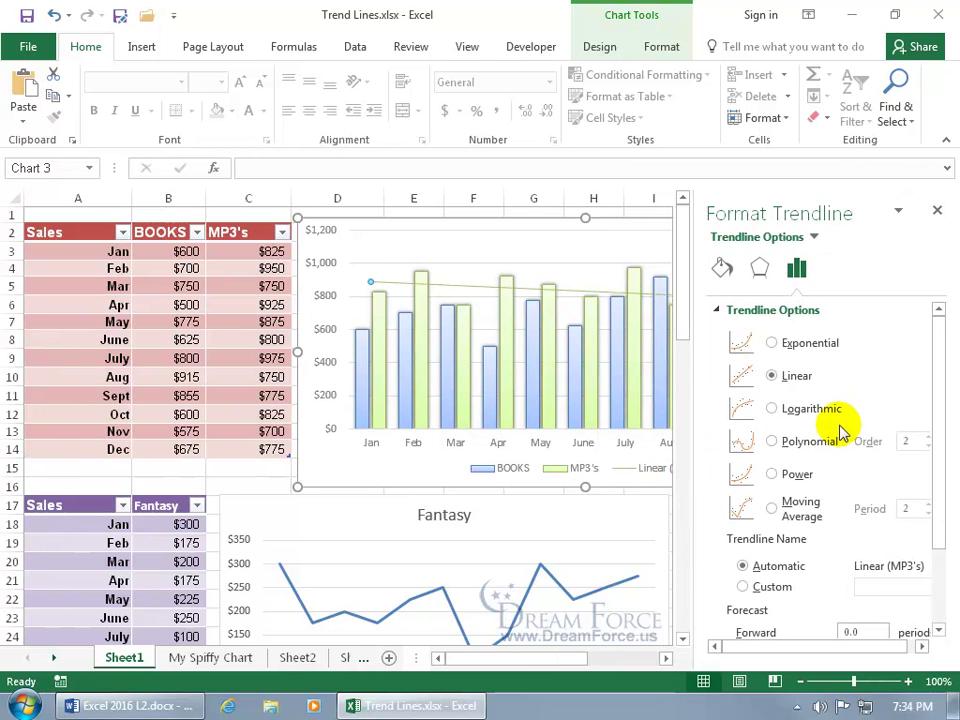
drag(561, 660, 593, 658)
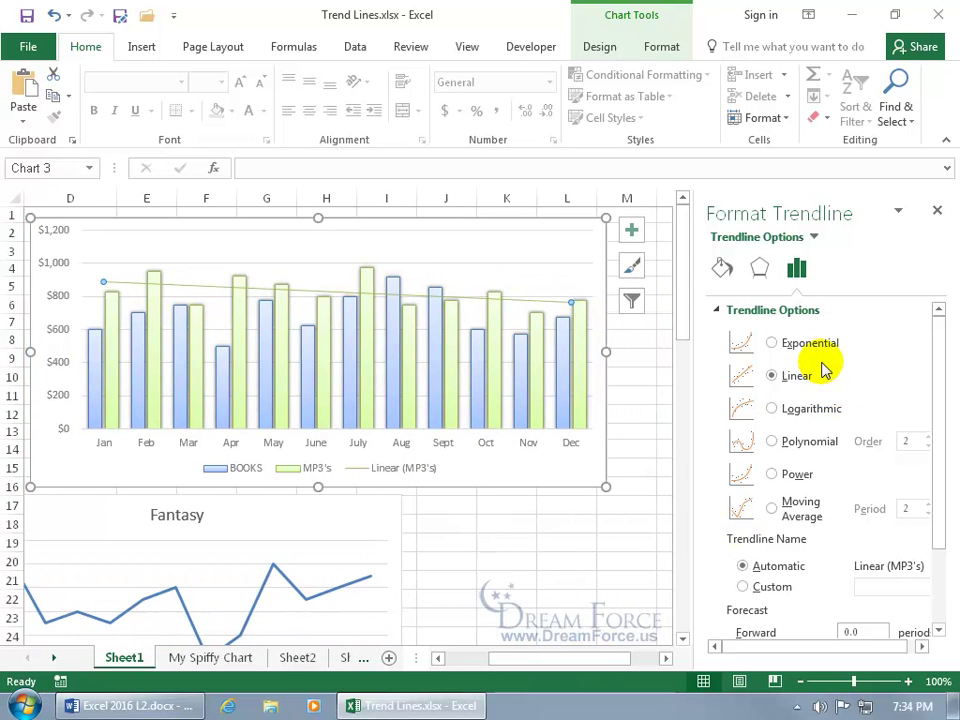
Try the Exponential type for the MP3's trendline, settle on Logarithmic, and forecast it 2 periods forward
click(774, 344)
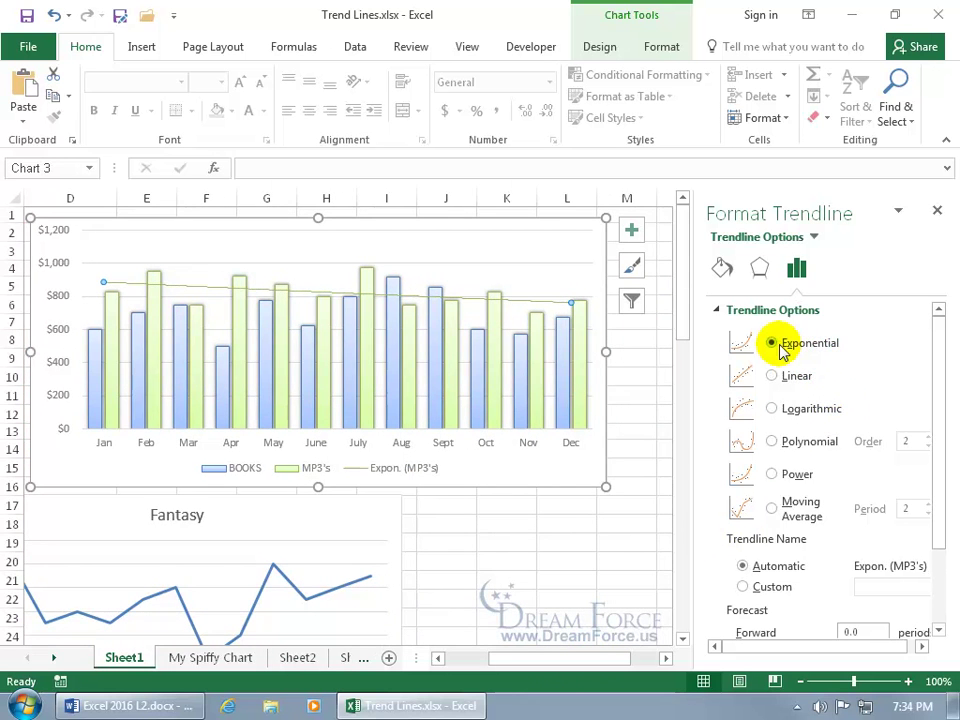
click(775, 411)
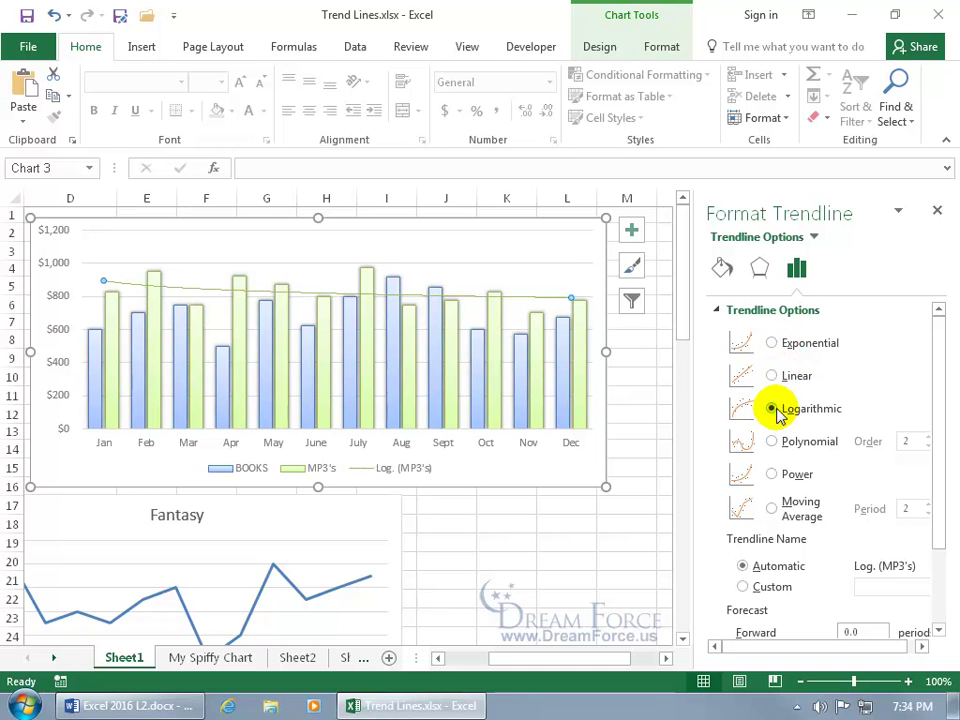
drag(938, 462, 944, 557)
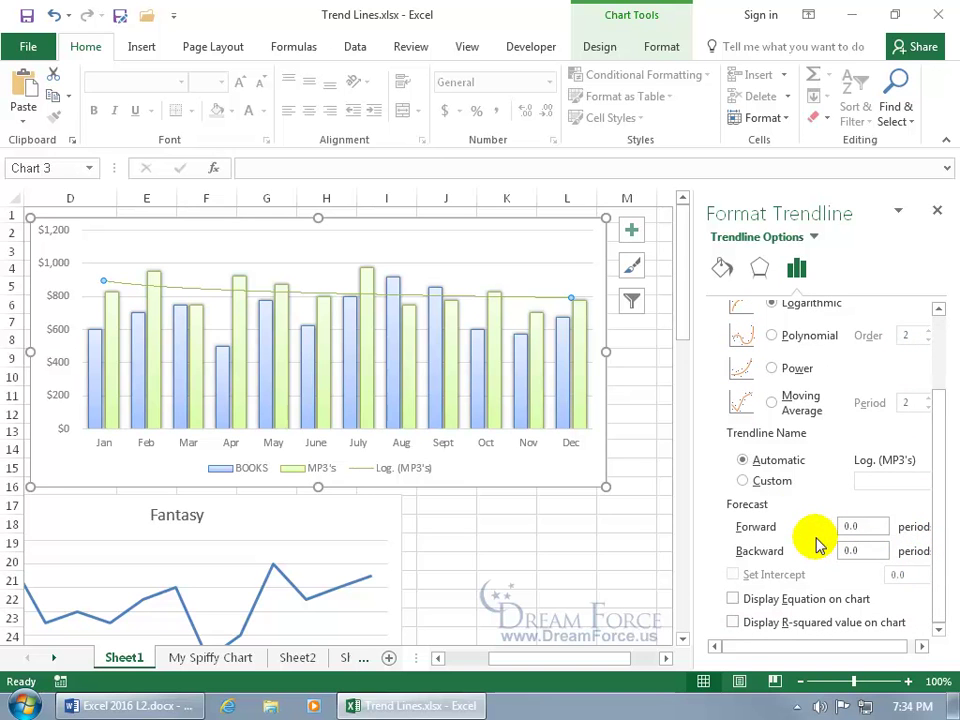
mouse_move(581, 311)
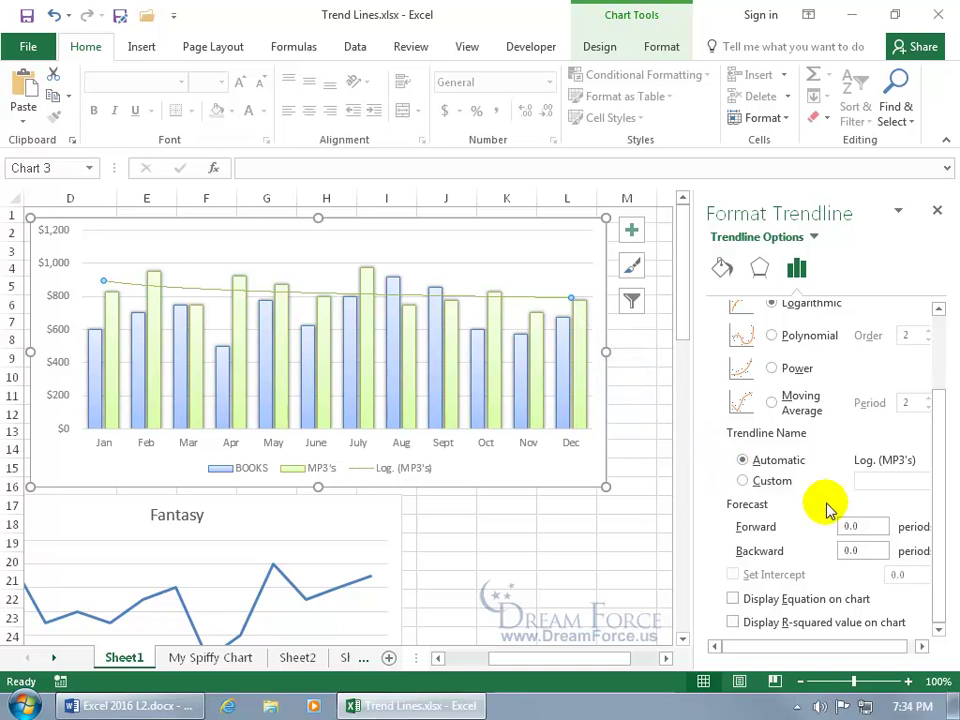
click(873, 526)
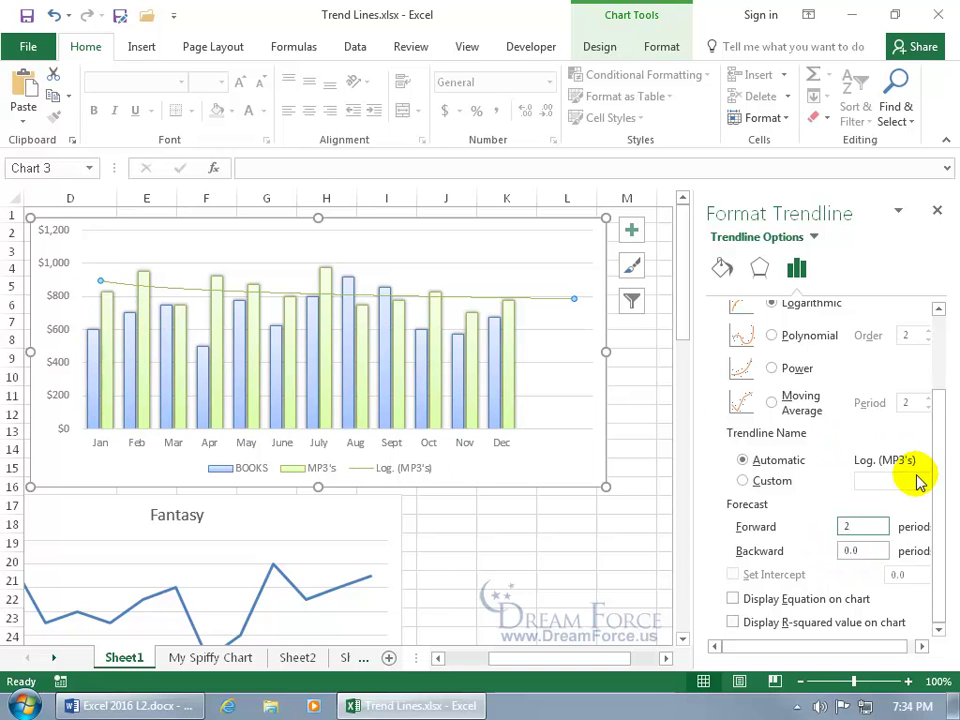
Color the MP3's trendline standard red and set its line width to 2 pt, keeping transparency at 0%
click(723, 270)
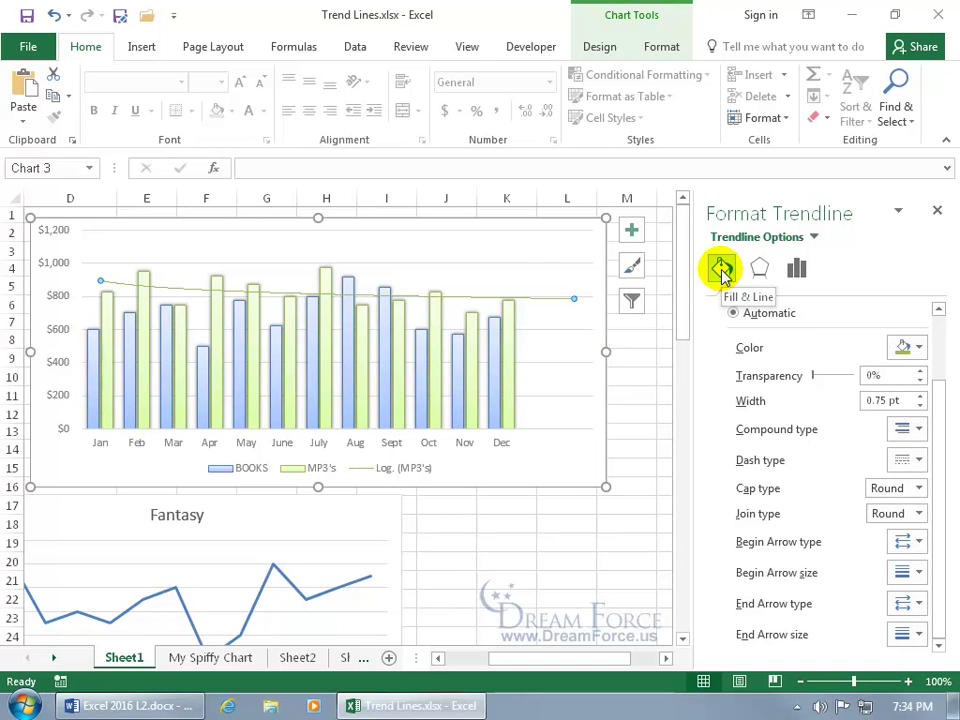
click(920, 350)
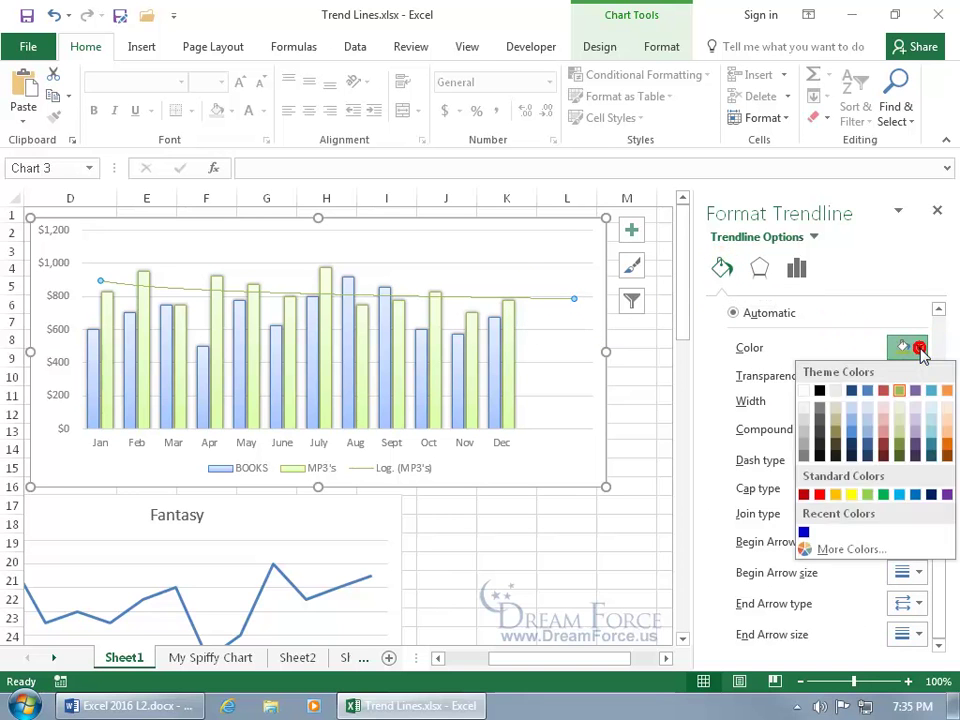
click(821, 495)
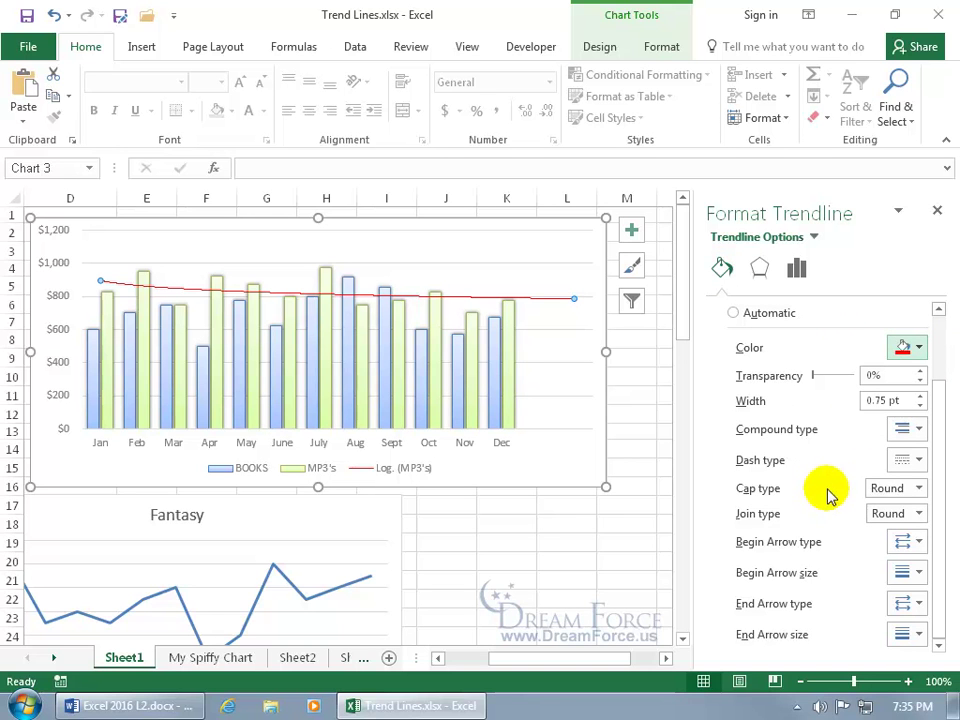
click(920, 396)
click(920, 396)
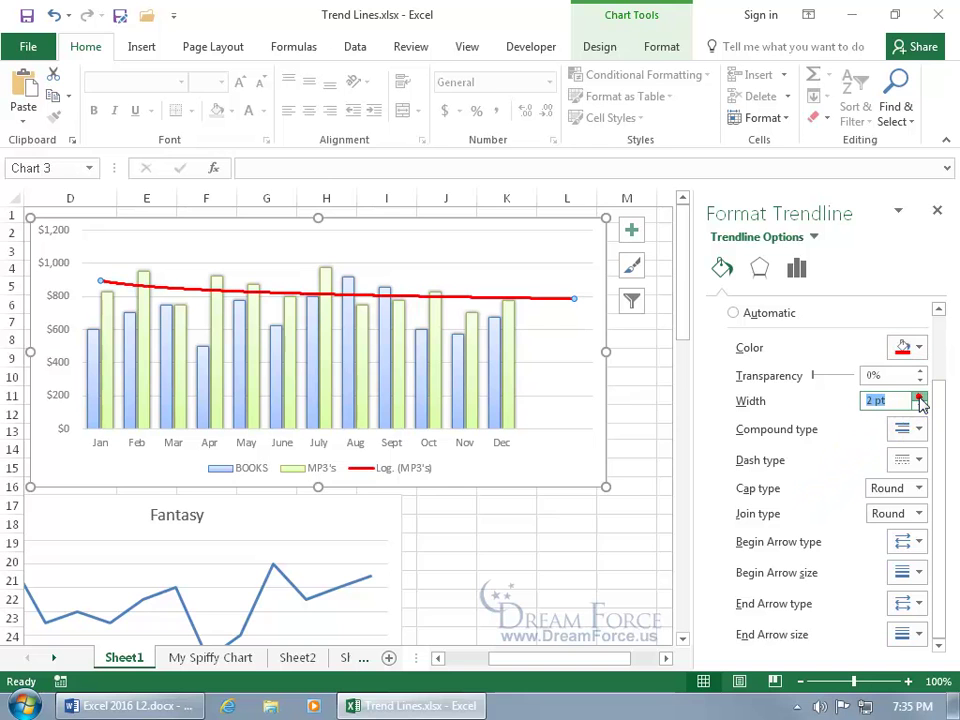
click(920, 397)
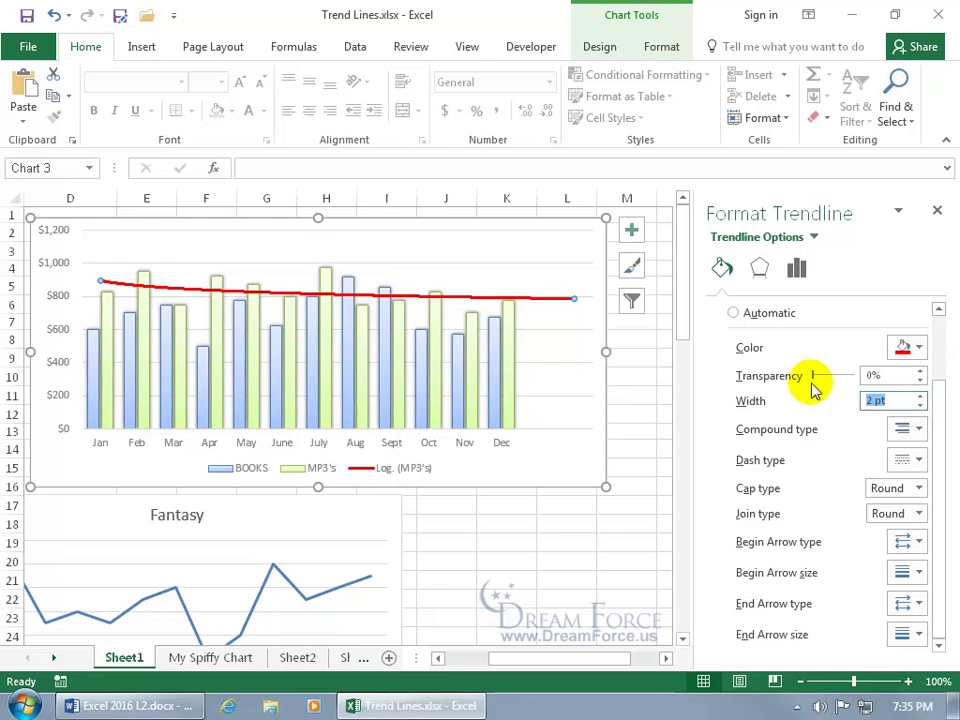
mouse_move(814, 377)
mouse_down()
mouse_move(851, 379)
mouse_move(806, 381)
mouse_up()
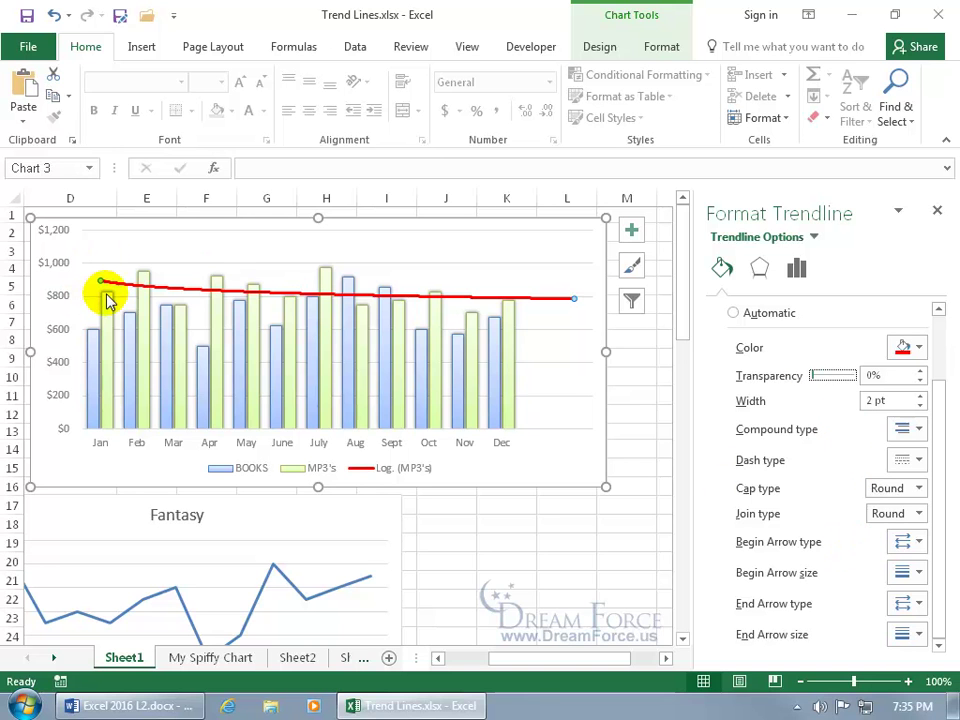
Give the MP3's trendline an oval begin arrow and a solid arrowhead at its end, and close the formatting pane
click(900, 541)
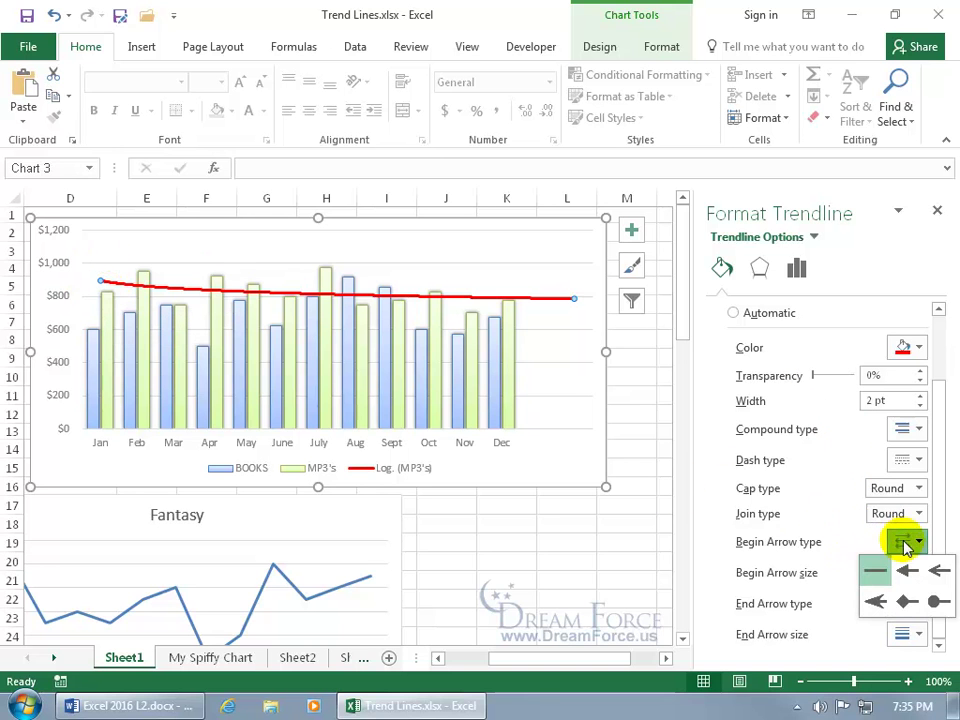
click(932, 600)
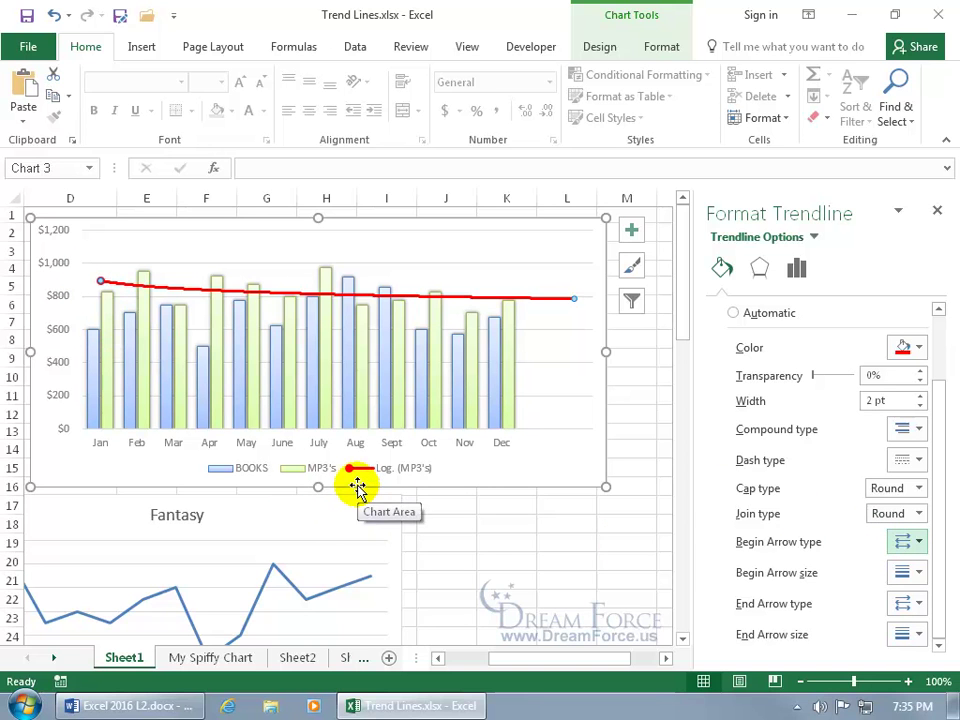
click(914, 603)
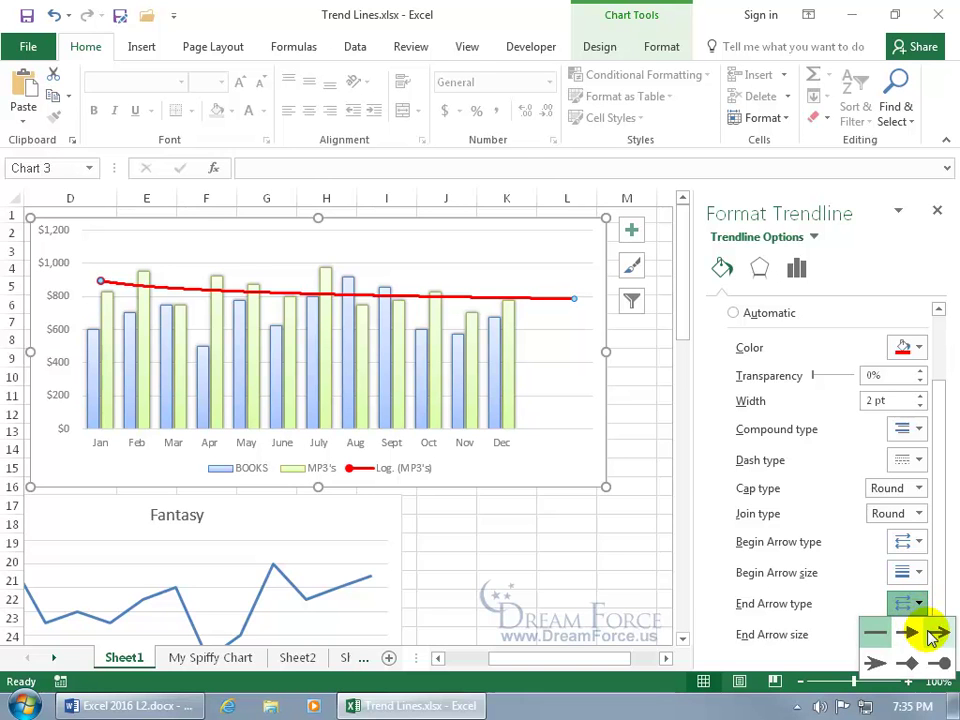
click(912, 631)
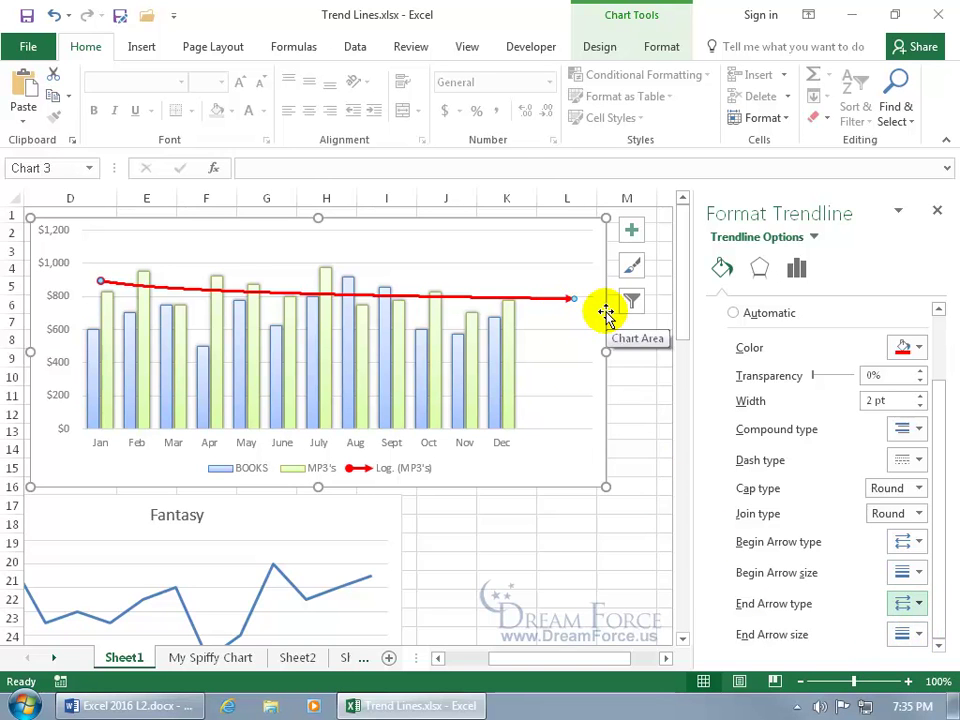
click(937, 211)
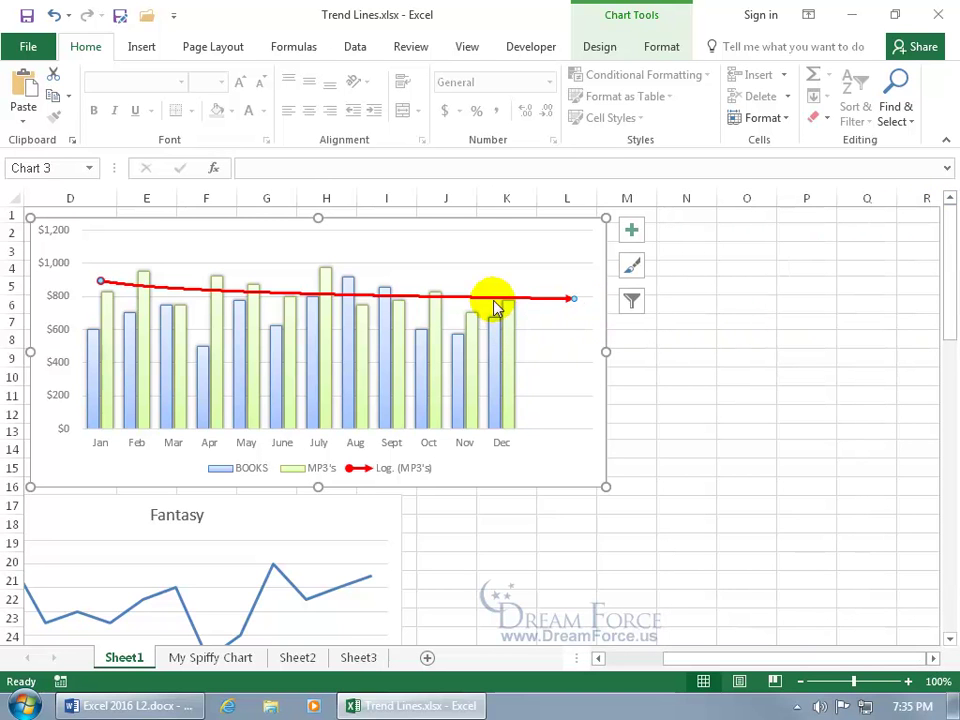
Select Series "MP3's" Trendline 1 from the chart's elements, delete it, and undo the deletion
click(530, 338)
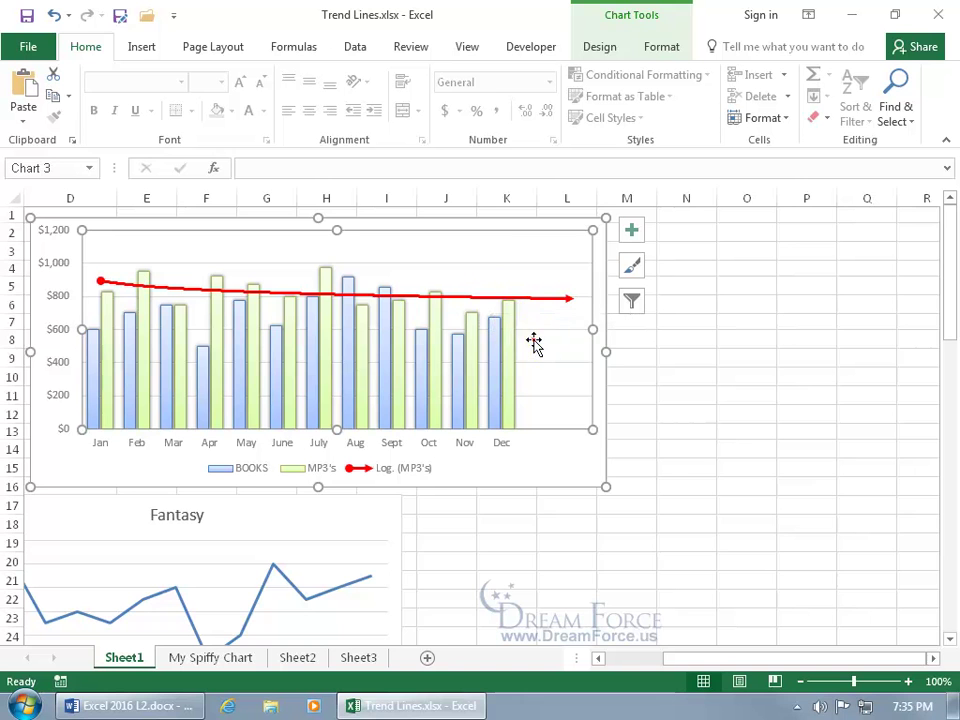
click(541, 290)
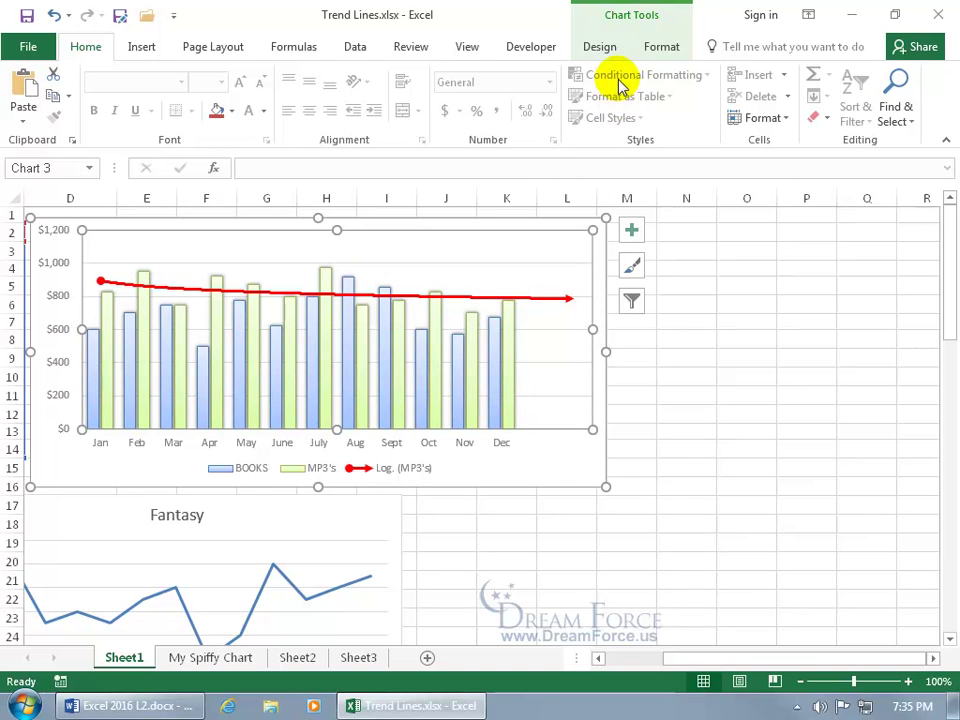
click(650, 50)
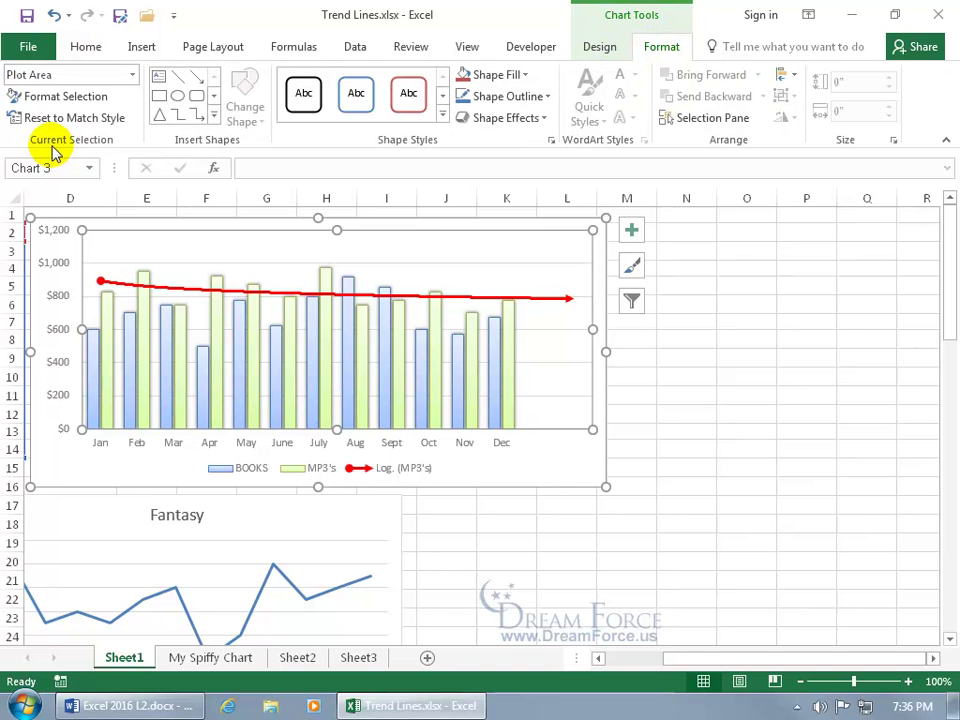
click(132, 75)
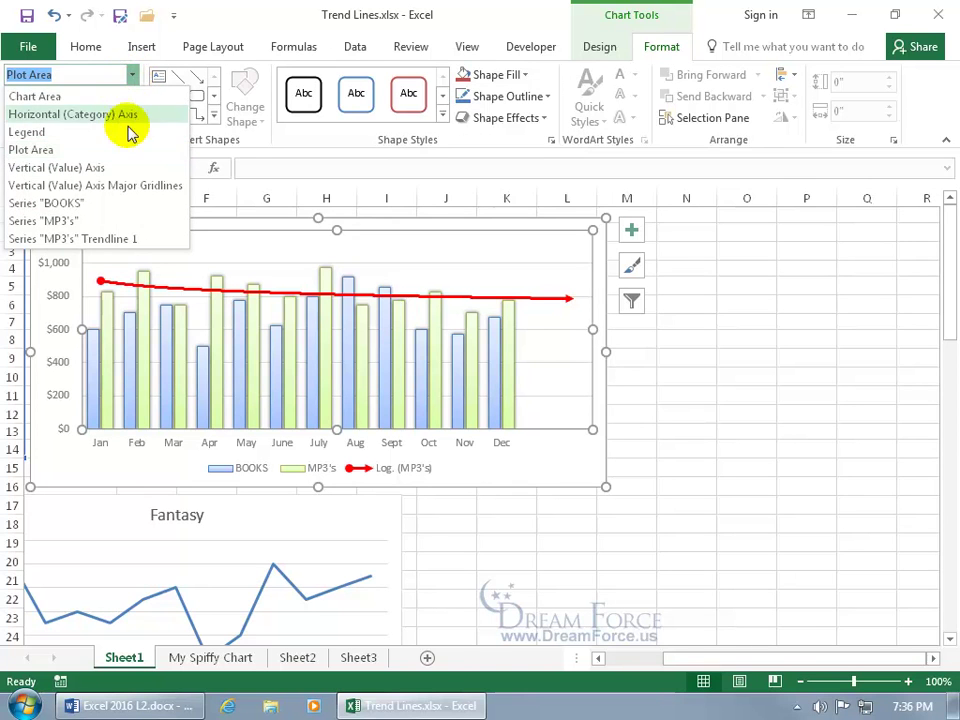
click(113, 240)
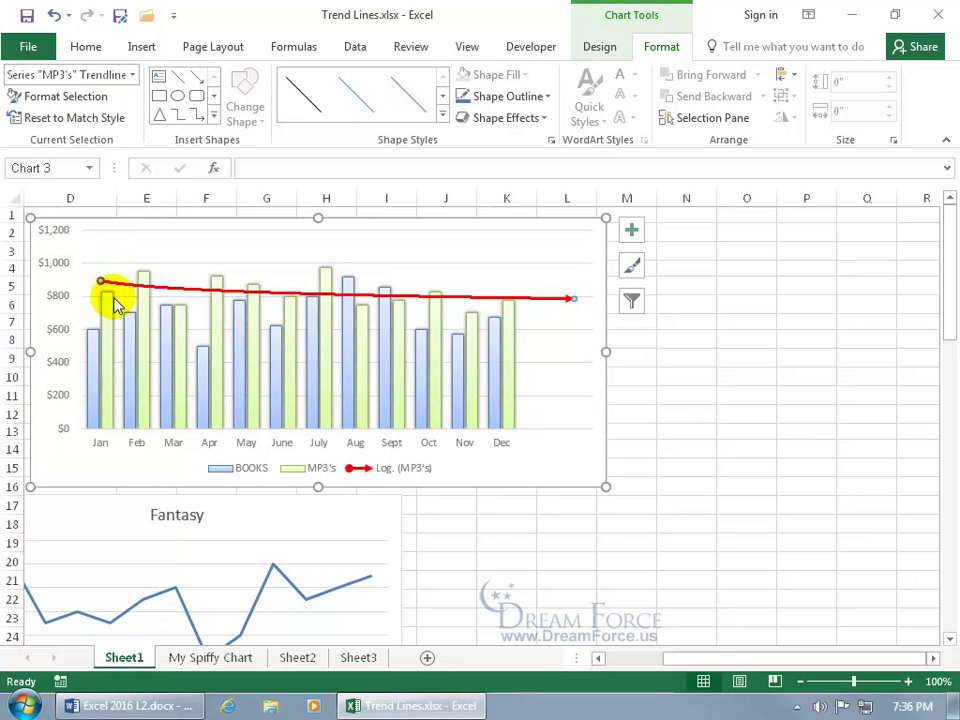
key(Delete)
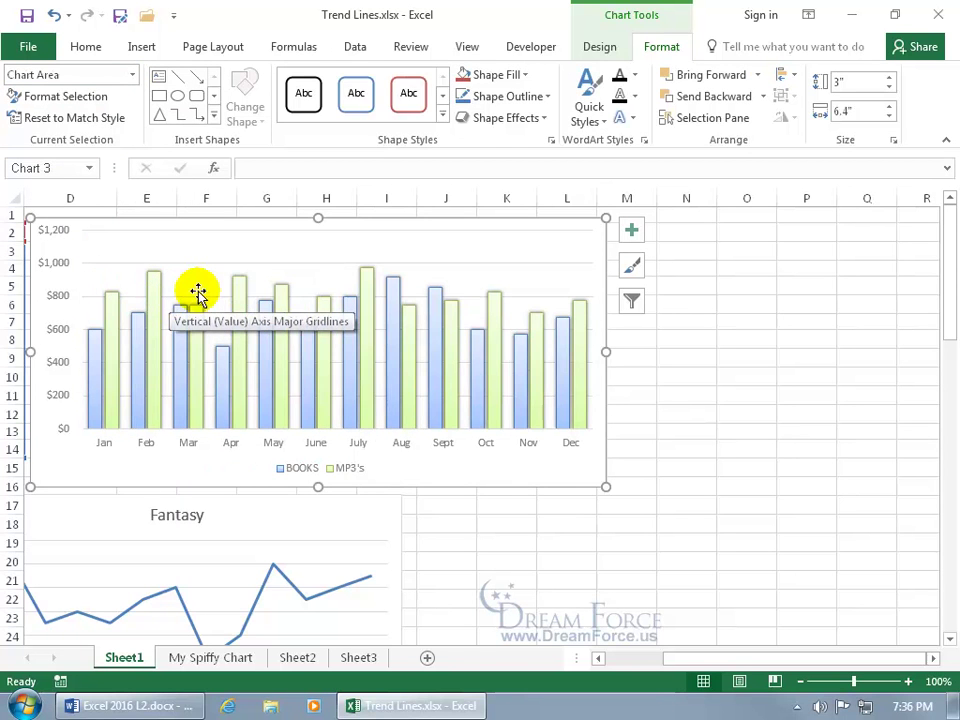
click(54, 15)
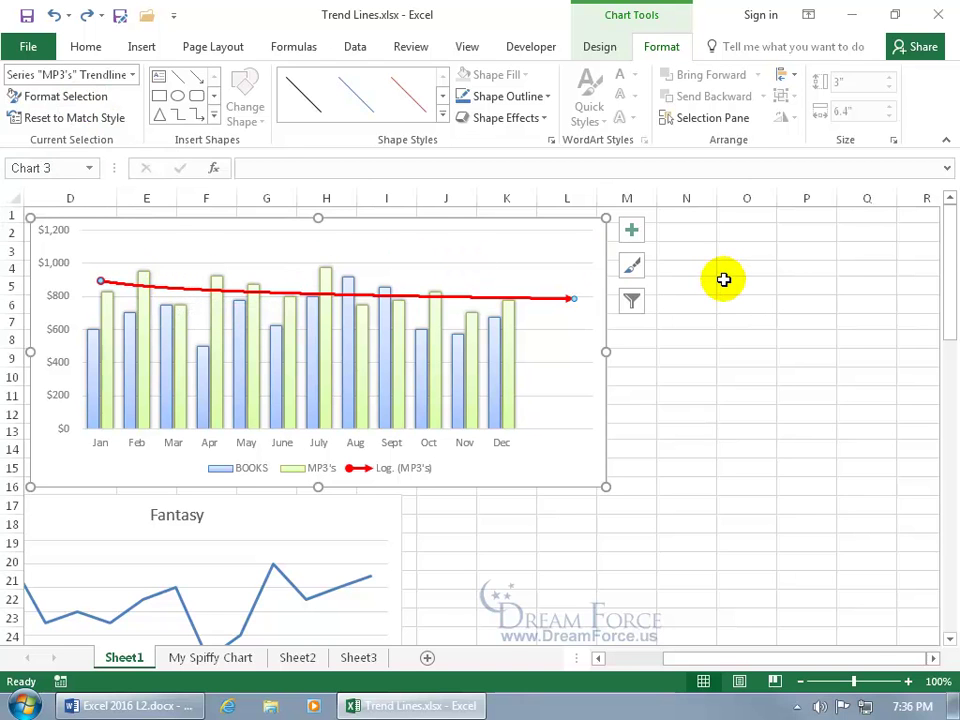
Open the MP3's trendline formatting and give the trendline the custom name "My Spiffy Trend"
click(40, 96)
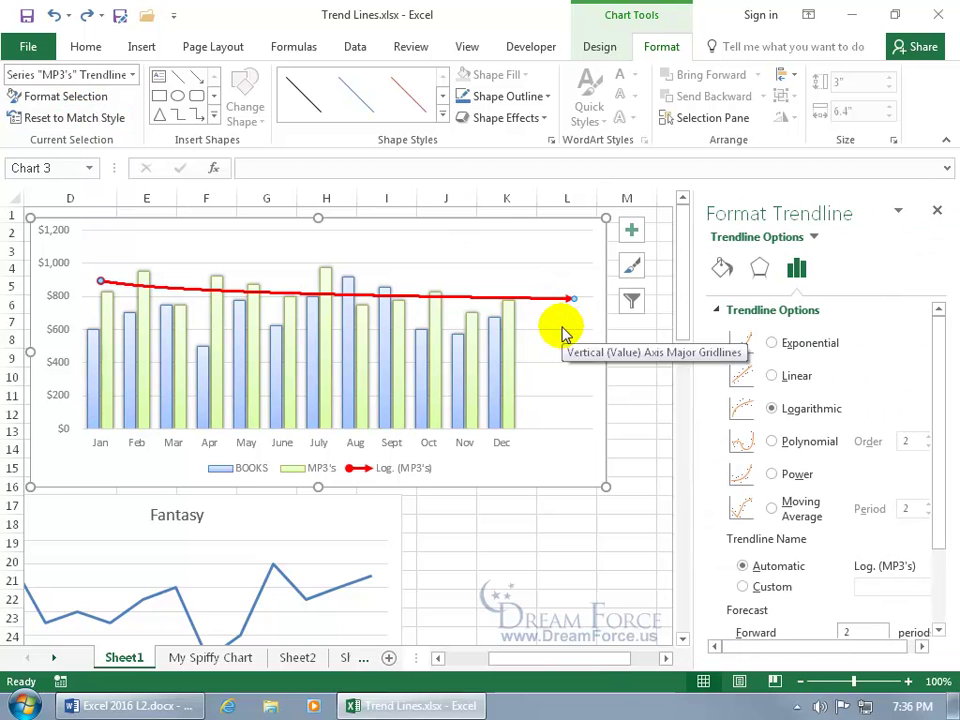
click(938, 522)
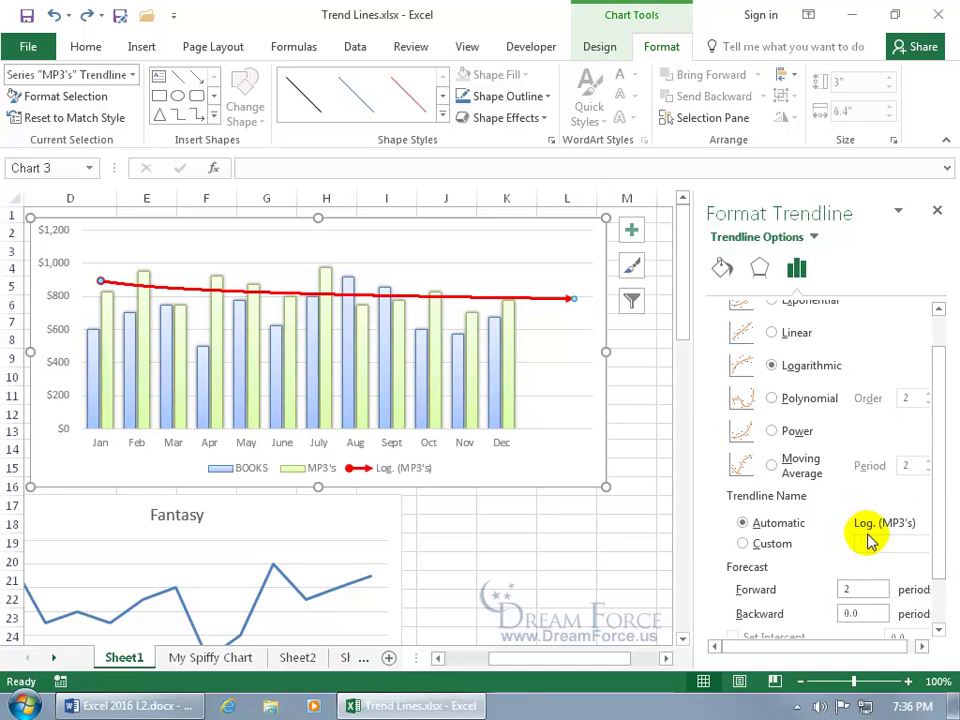
click(770, 544)
click(874, 543)
text(My Spiffy Trend)
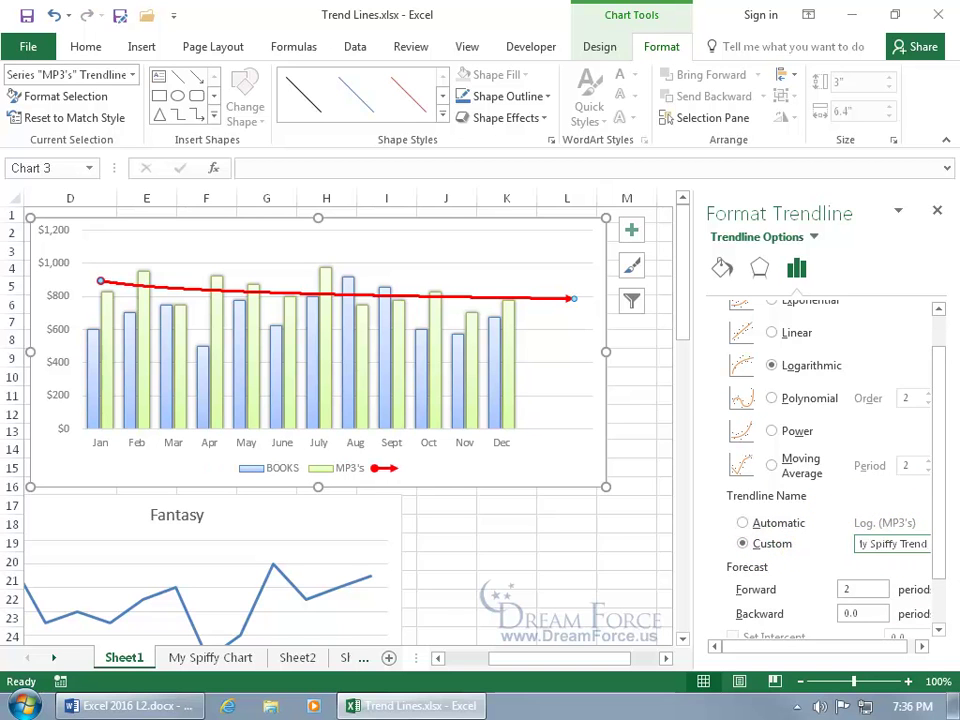
key(Return)
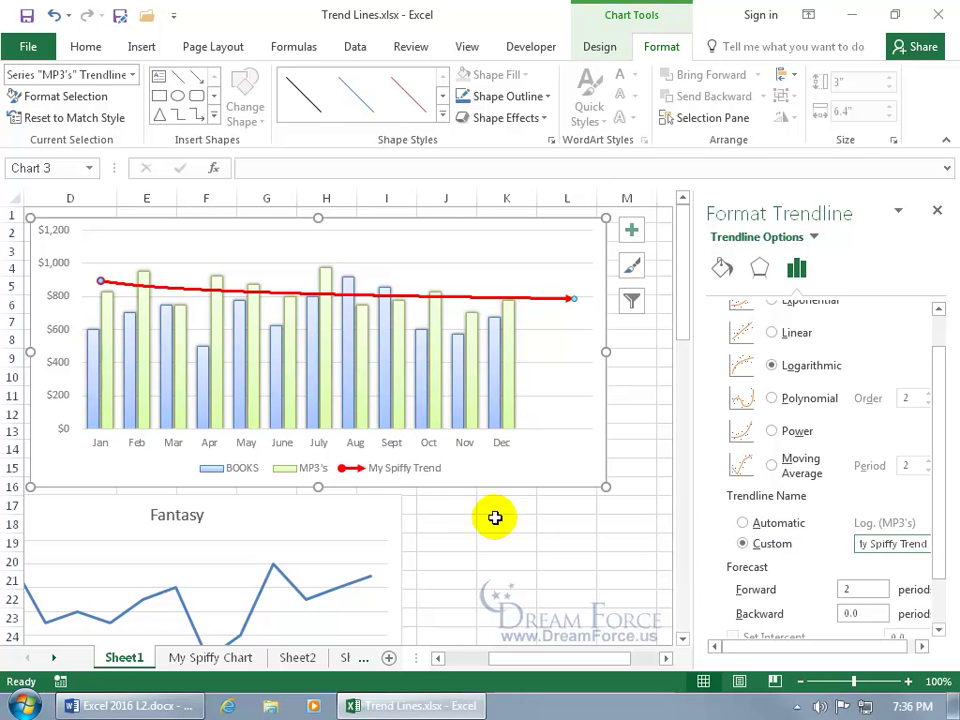
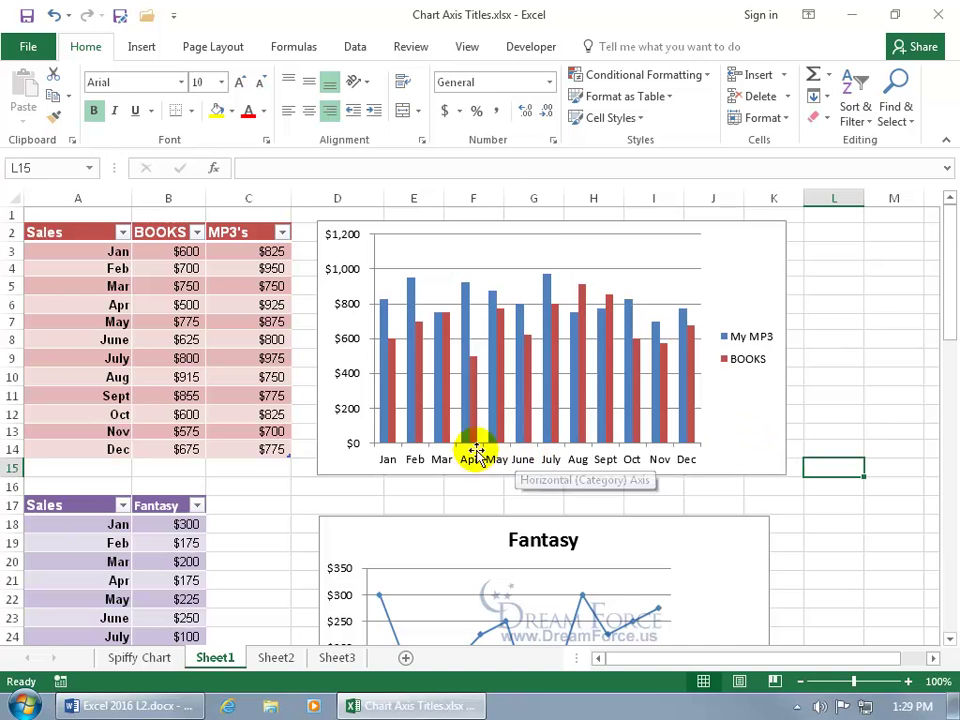
Add a title above the MP3 and BOOKS column chart and open the title's formatting options
click(724, 259)
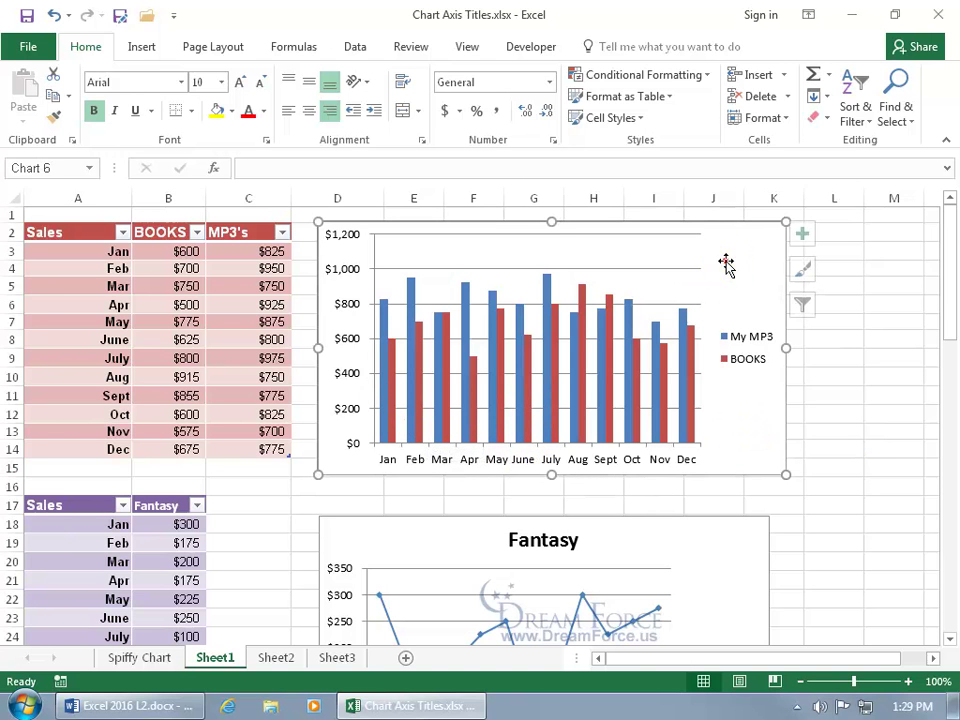
click(810, 236)
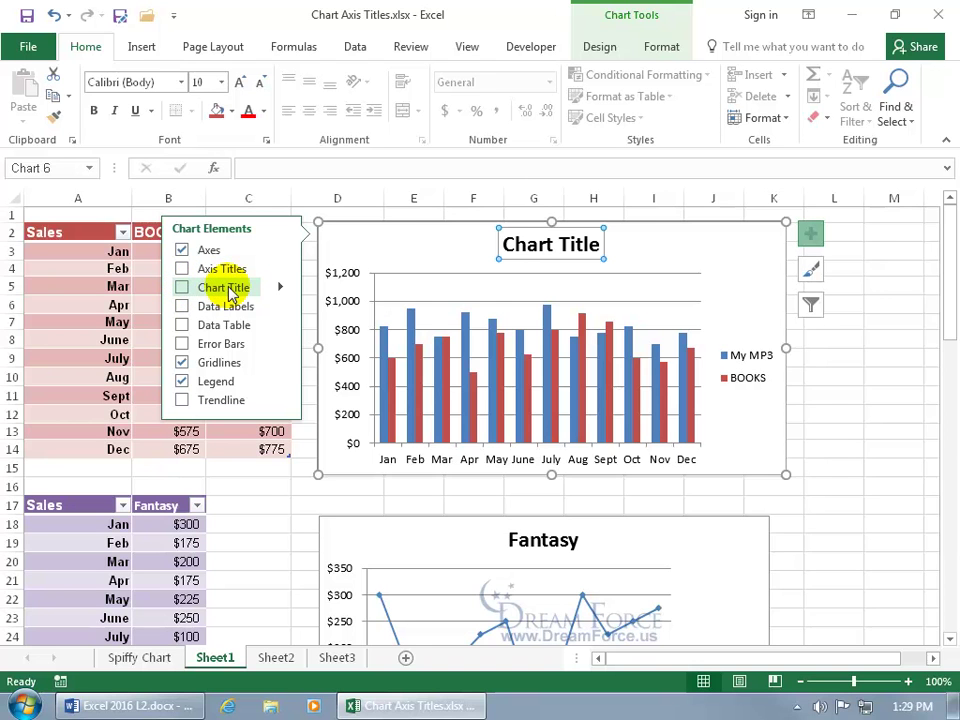
click(600, 50)
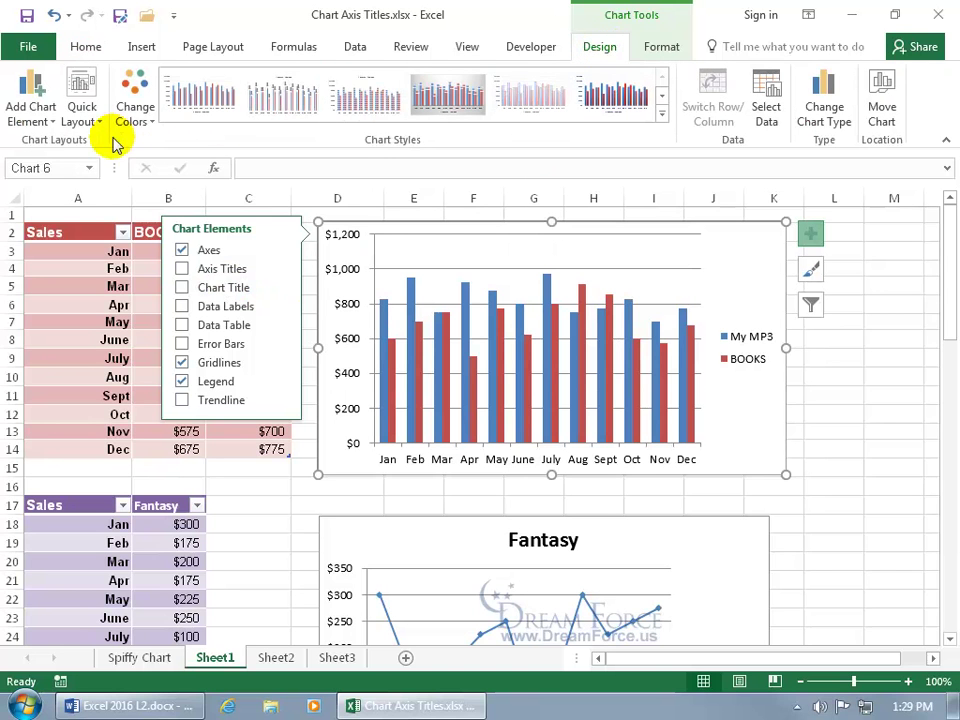
click(36, 118)
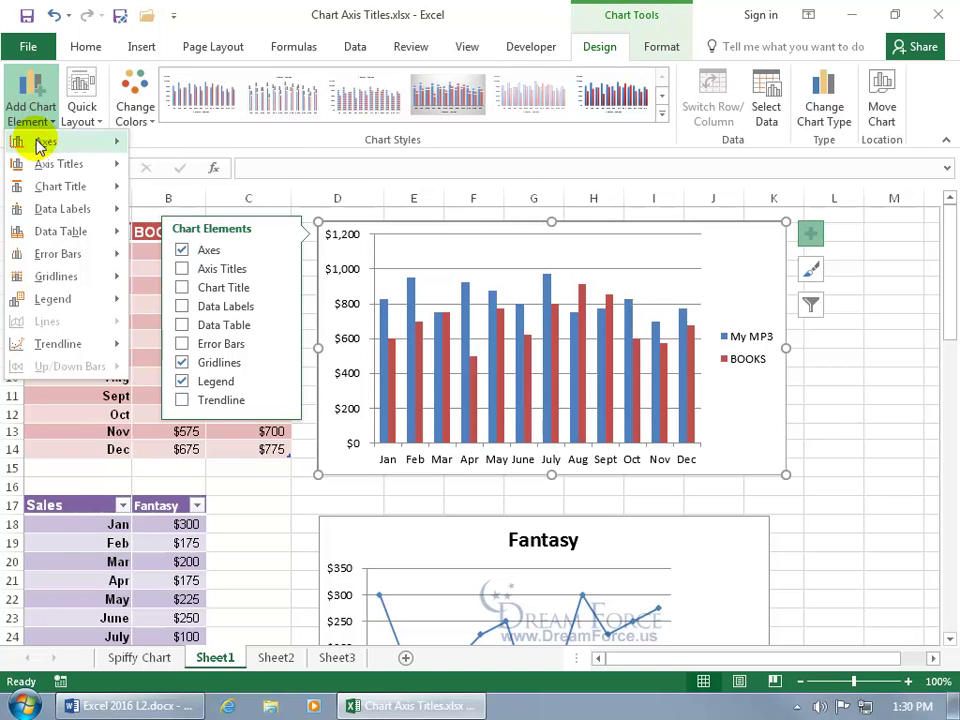
mouse_move(42, 187)
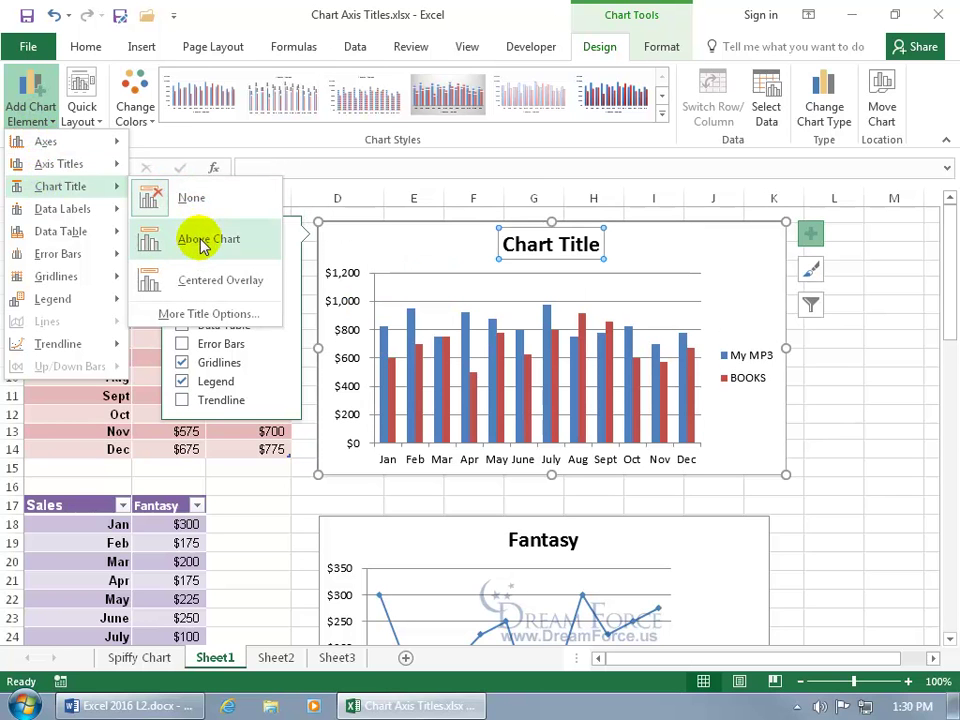
click(210, 314)
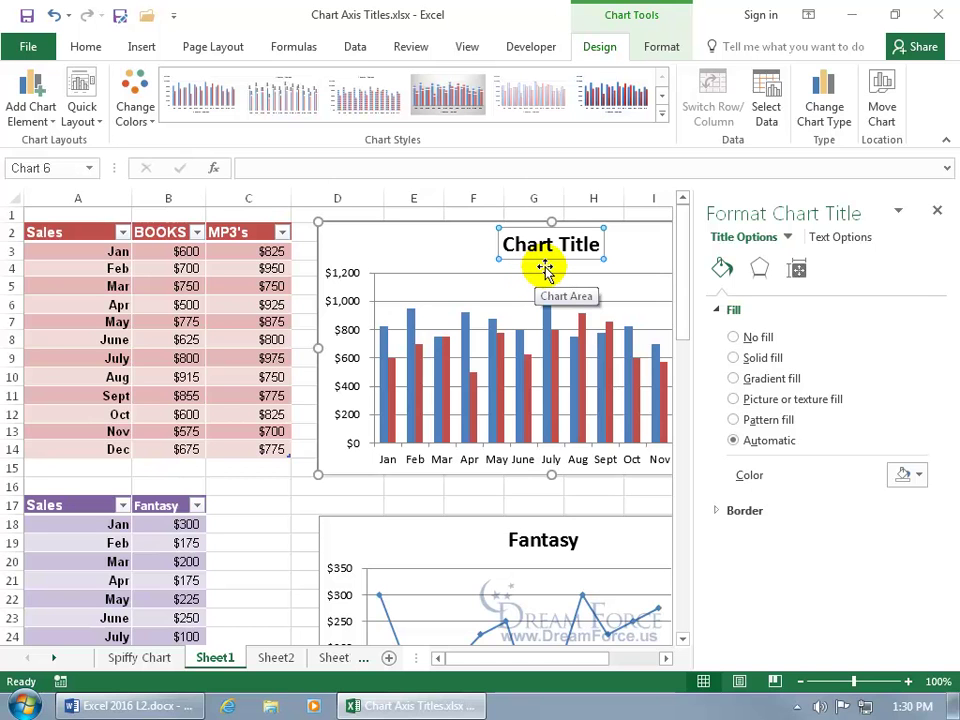
Try a solid fill and a gradient fill as the chart title's background
click(734, 358)
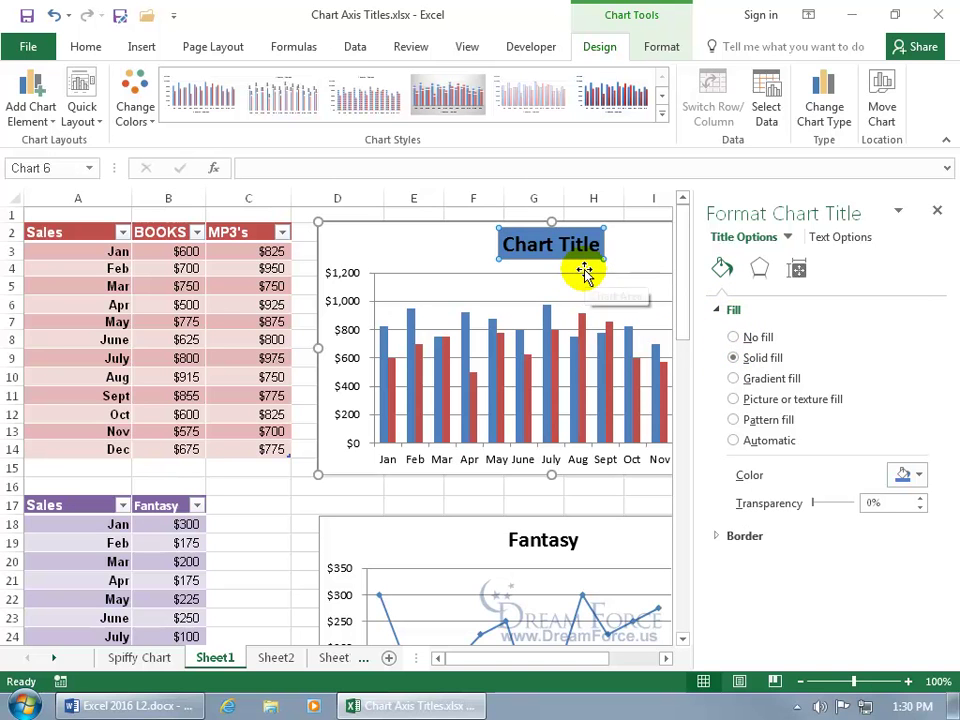
click(913, 477)
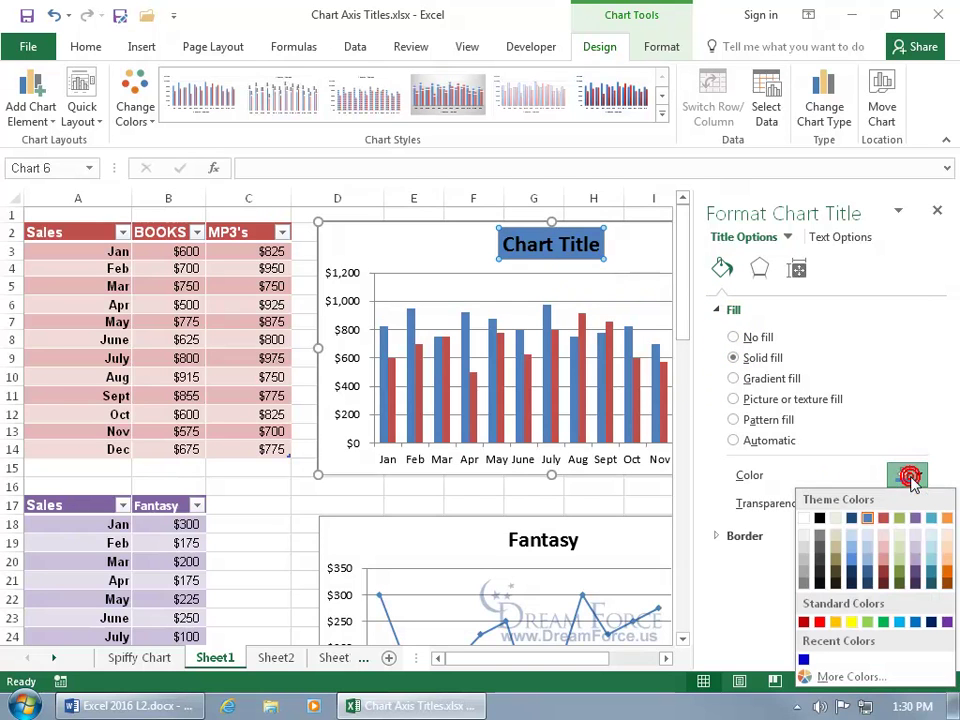
click(736, 381)
click(736, 379)
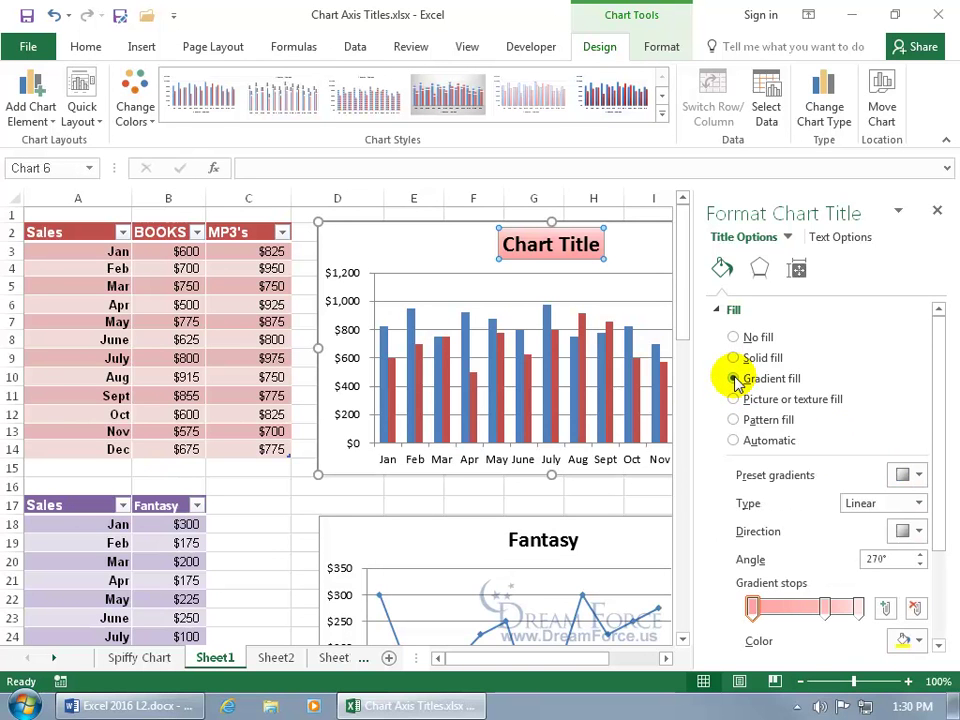
Apply the light purple gradient theme style to the chart title's shape
click(657, 47)
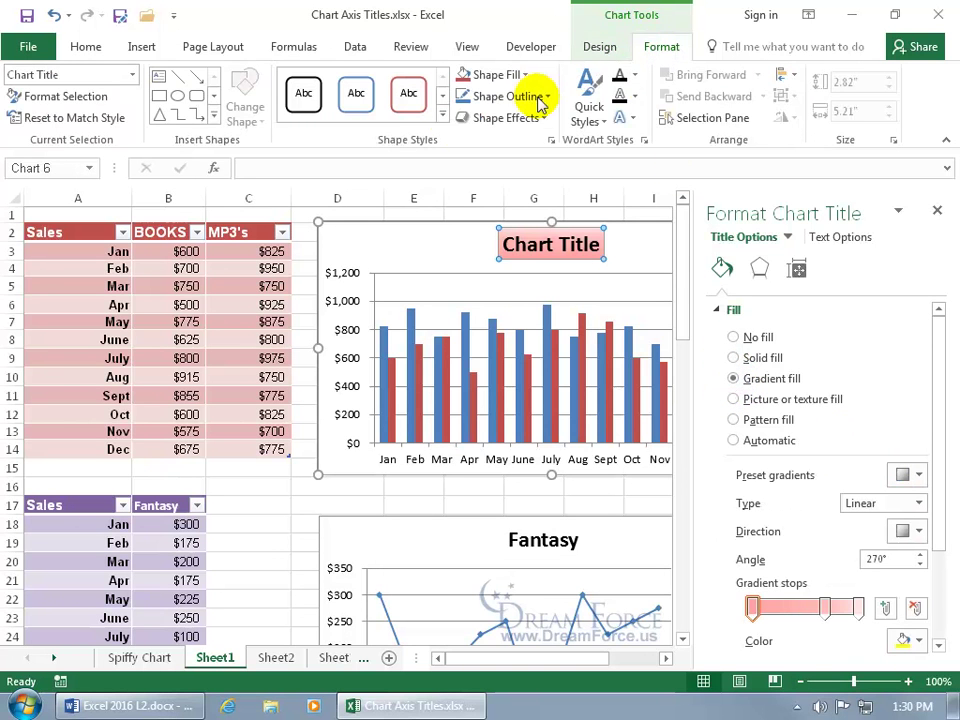
click(442, 115)
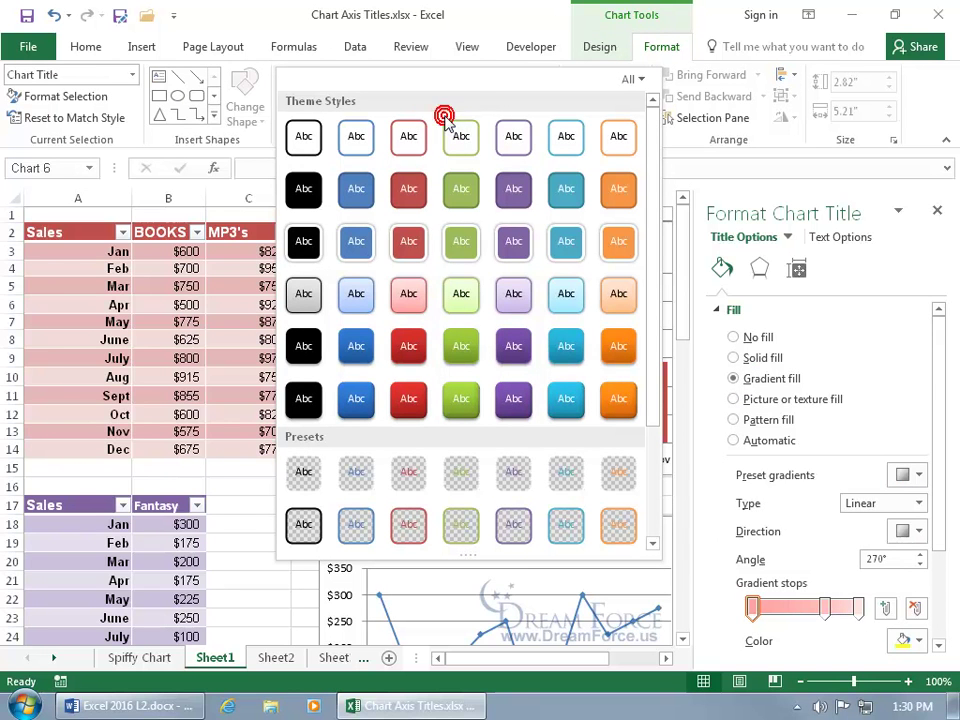
click(513, 295)
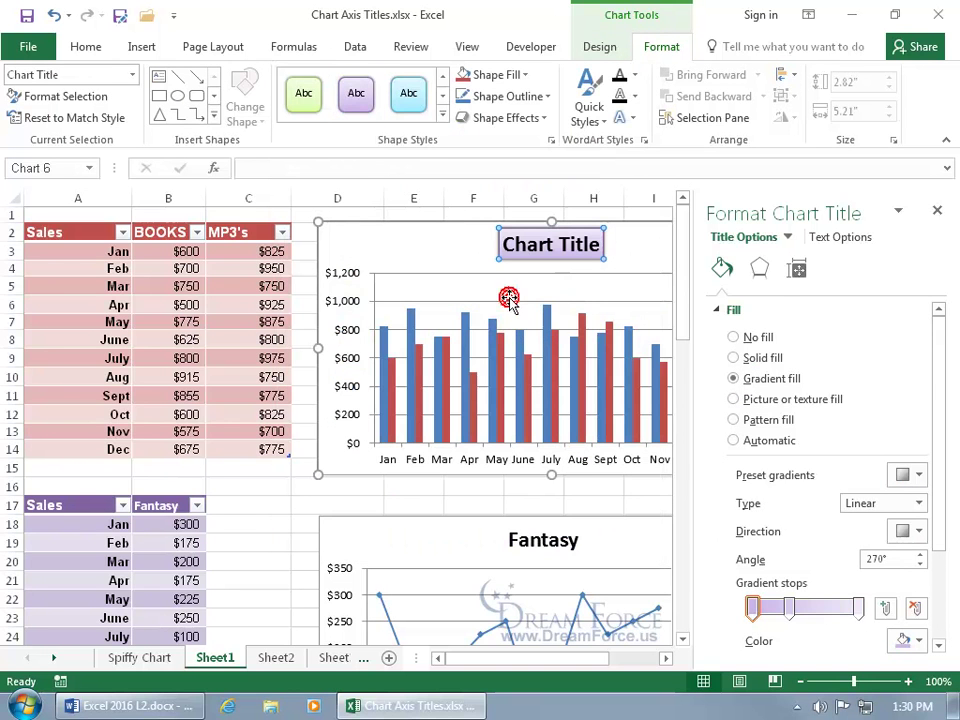
Give the chart title a red 18 pt glow from the preset glow variations
click(760, 268)
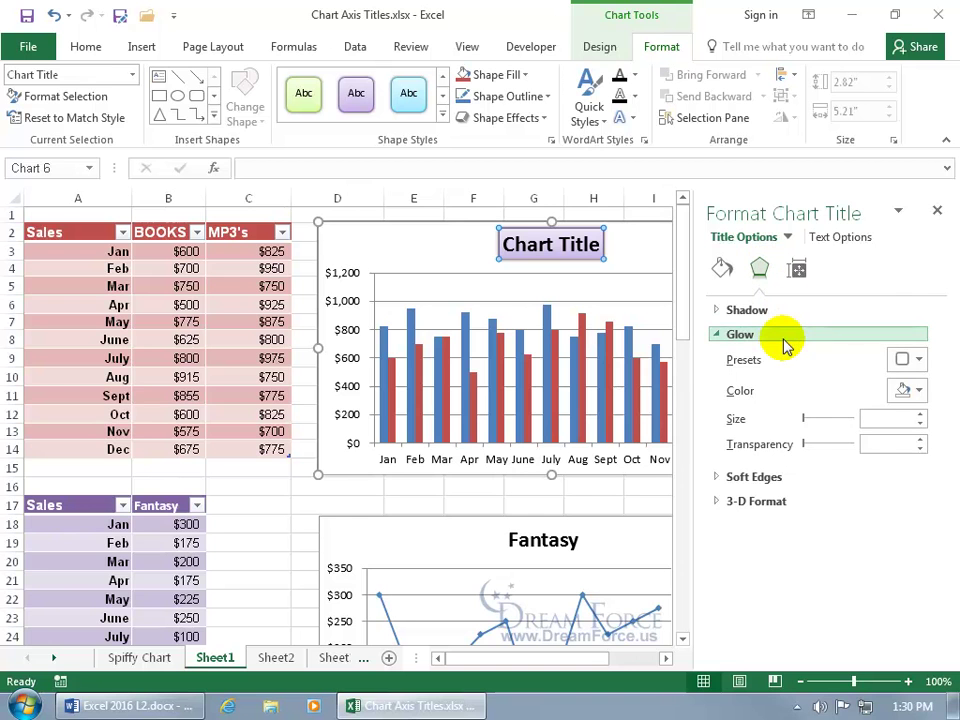
click(904, 360)
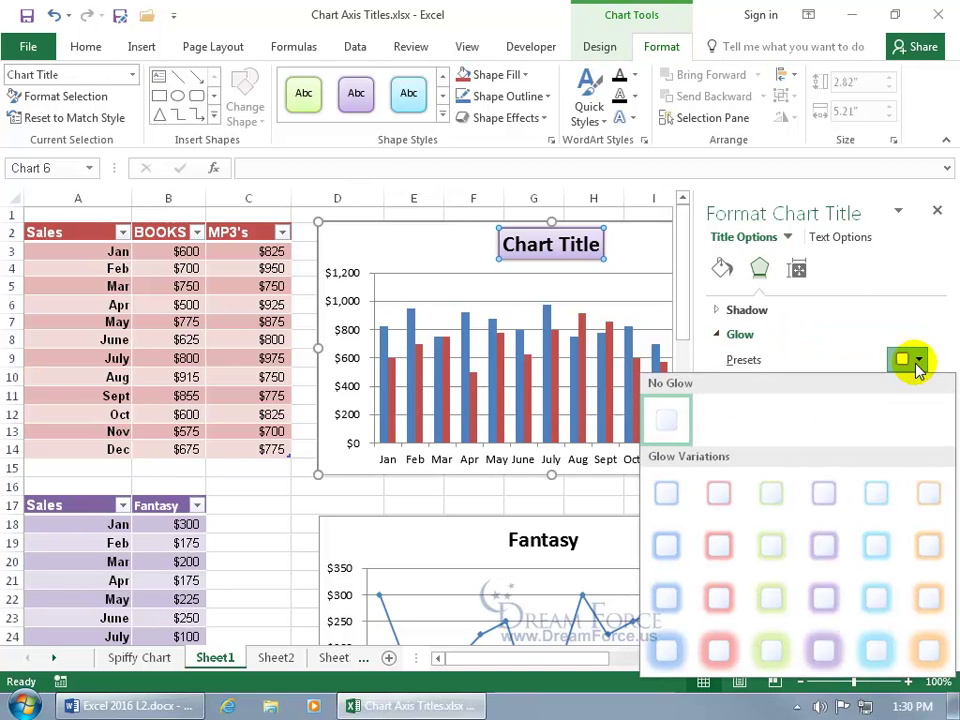
click(726, 648)
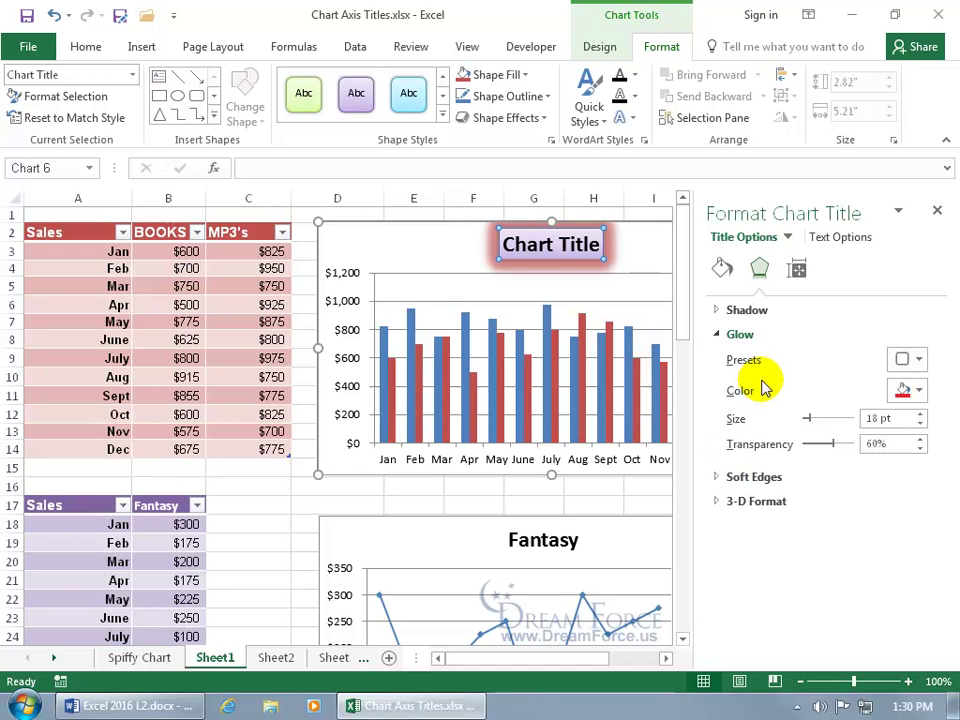
Try rotating all of the chart title's text 90°, and undo the rotation
click(798, 270)
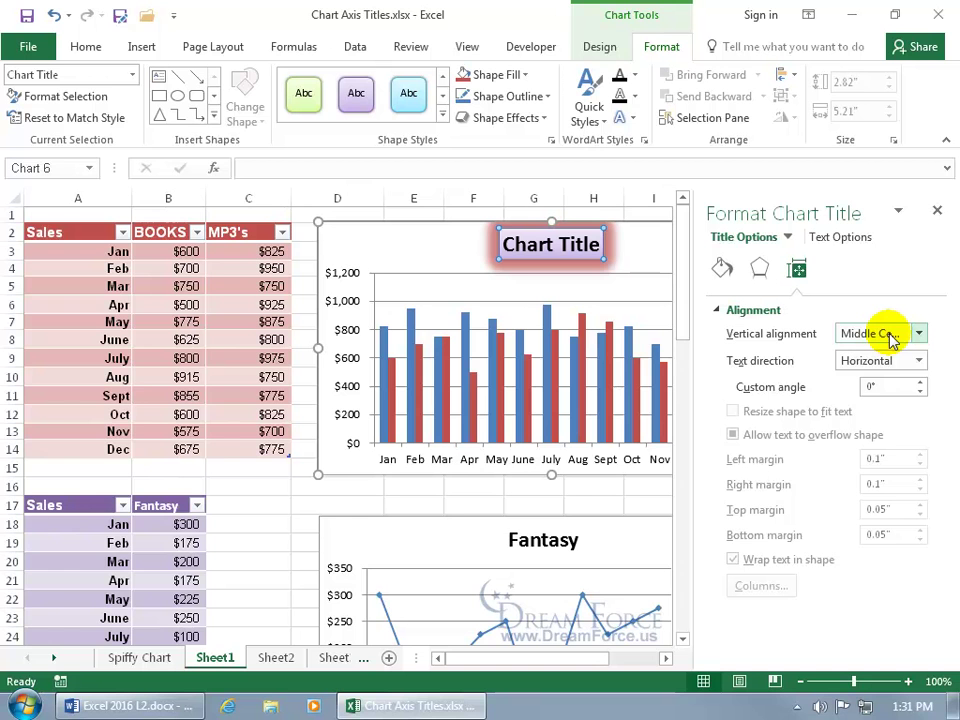
click(918, 362)
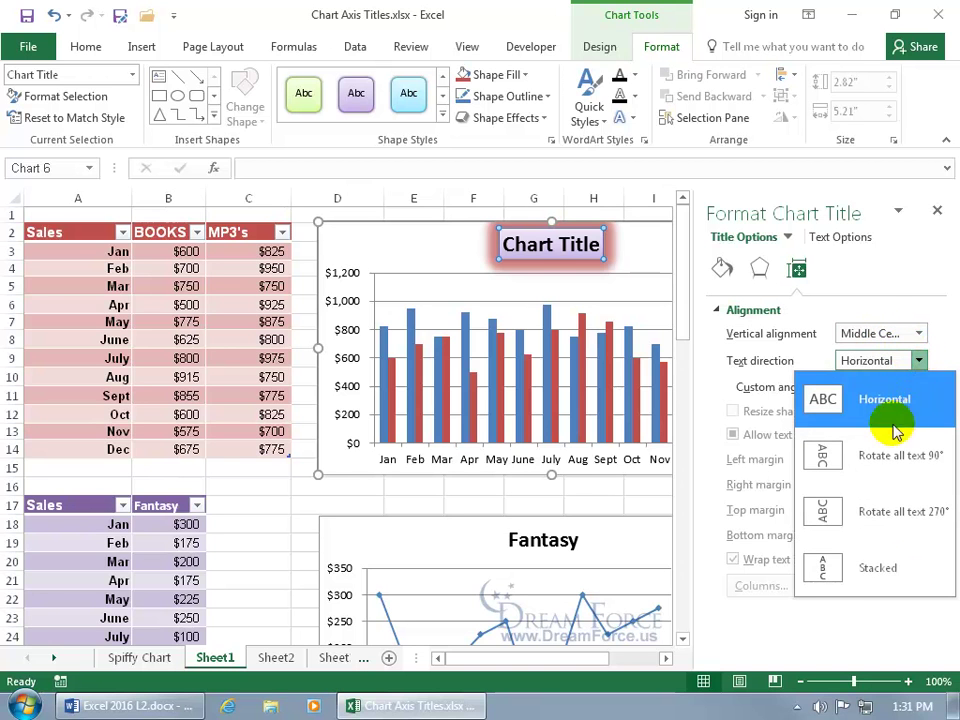
click(888, 457)
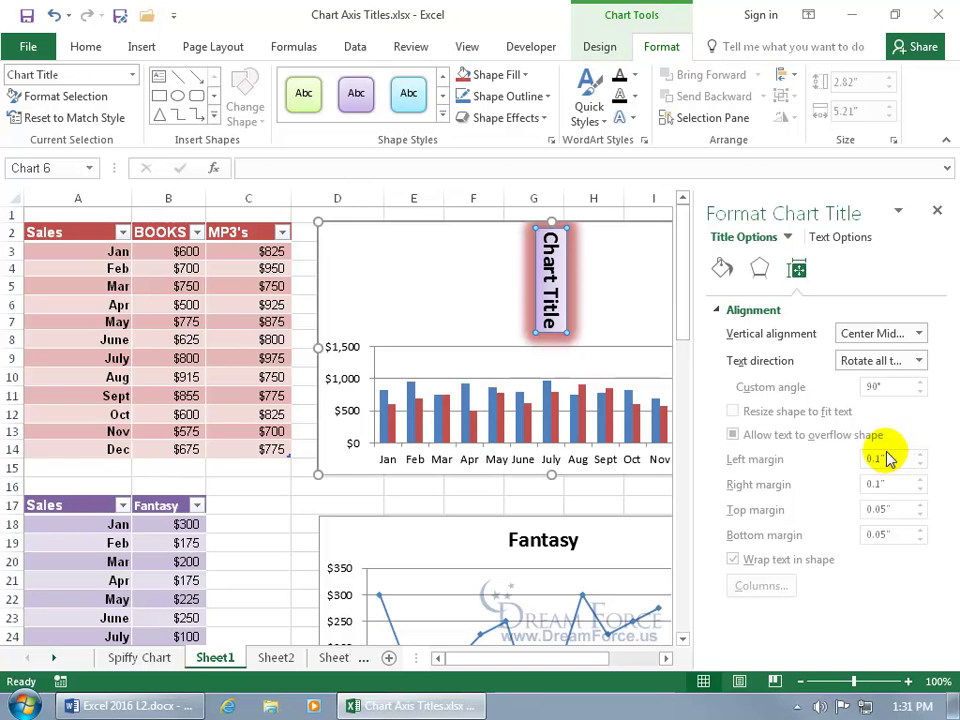
click(53, 15)
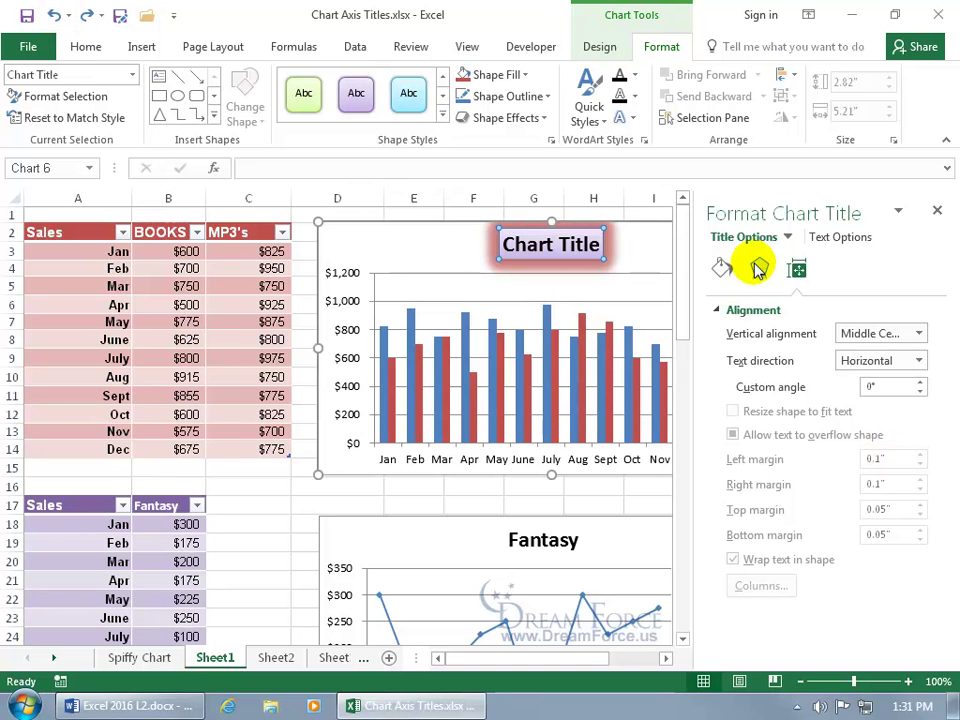
Try a standard red solid fill on the chart title's text, and undo the color change
click(836, 238)
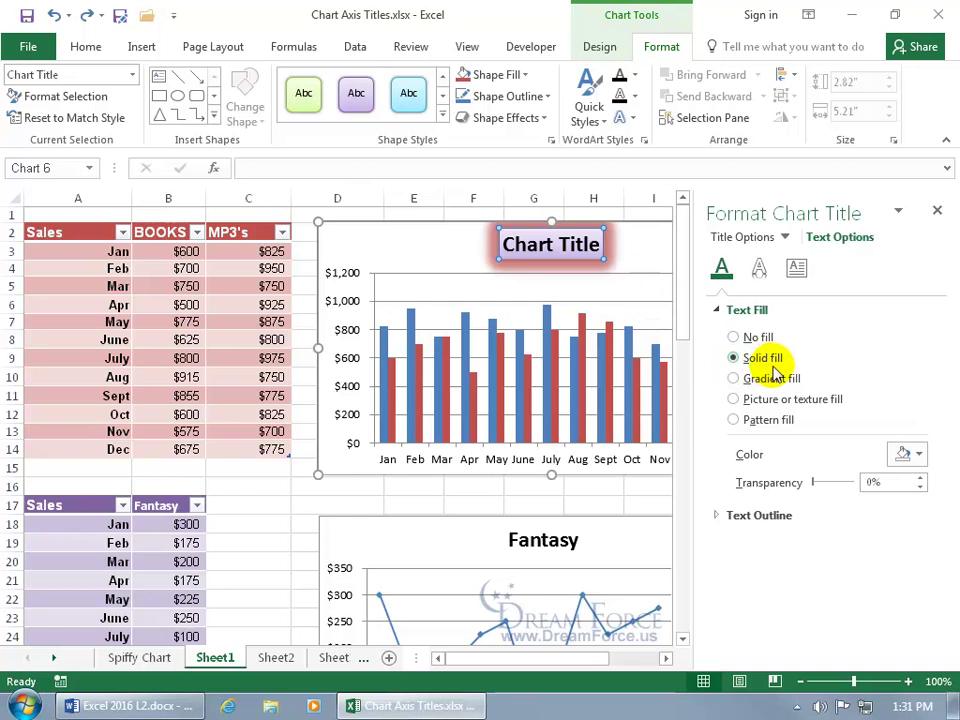
click(915, 458)
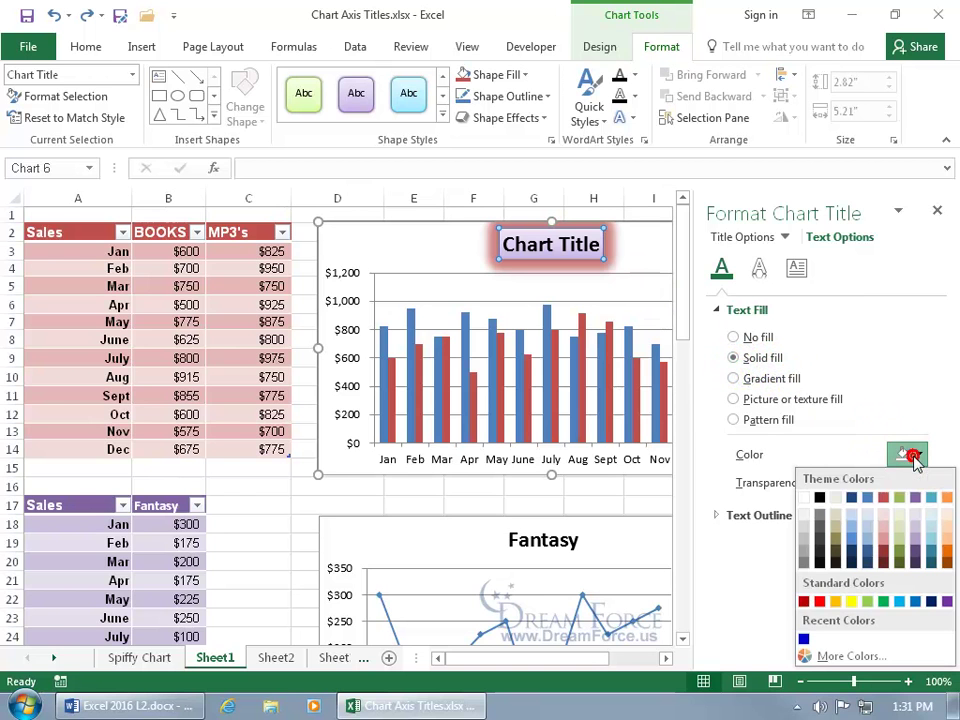
click(819, 601)
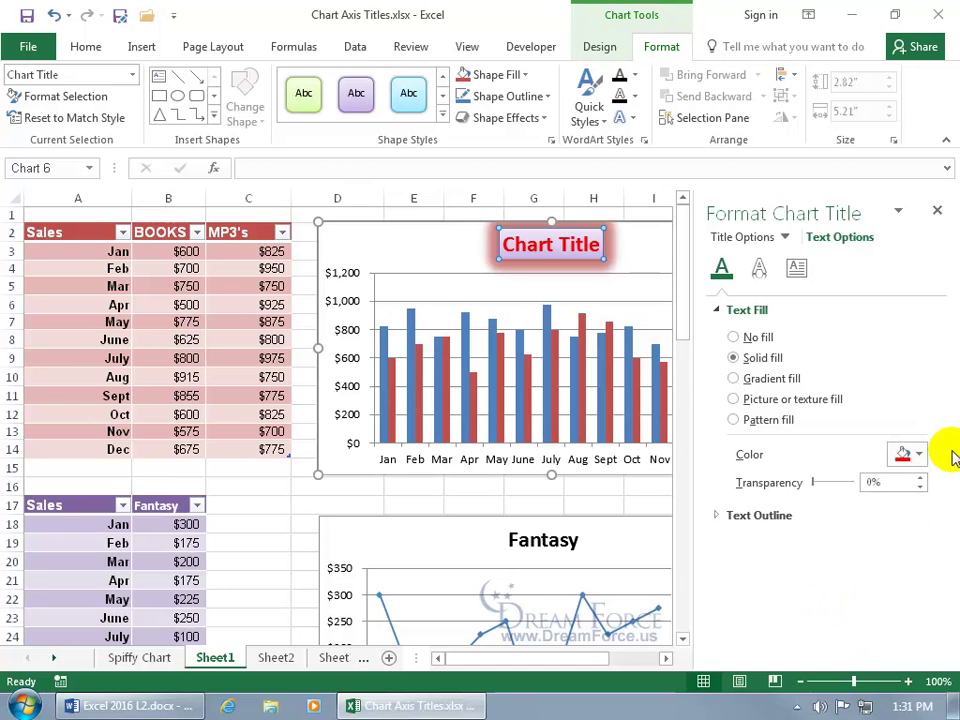
click(50, 15)
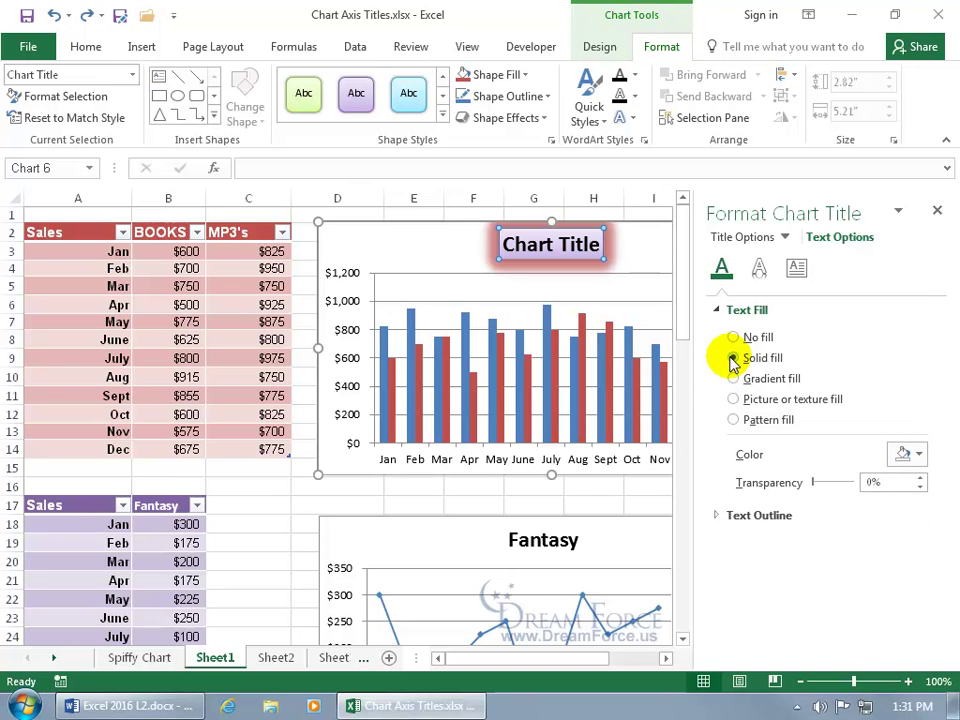
Review the chart title's text effects and text box alignment settings, and close the formatting pane
click(759, 268)
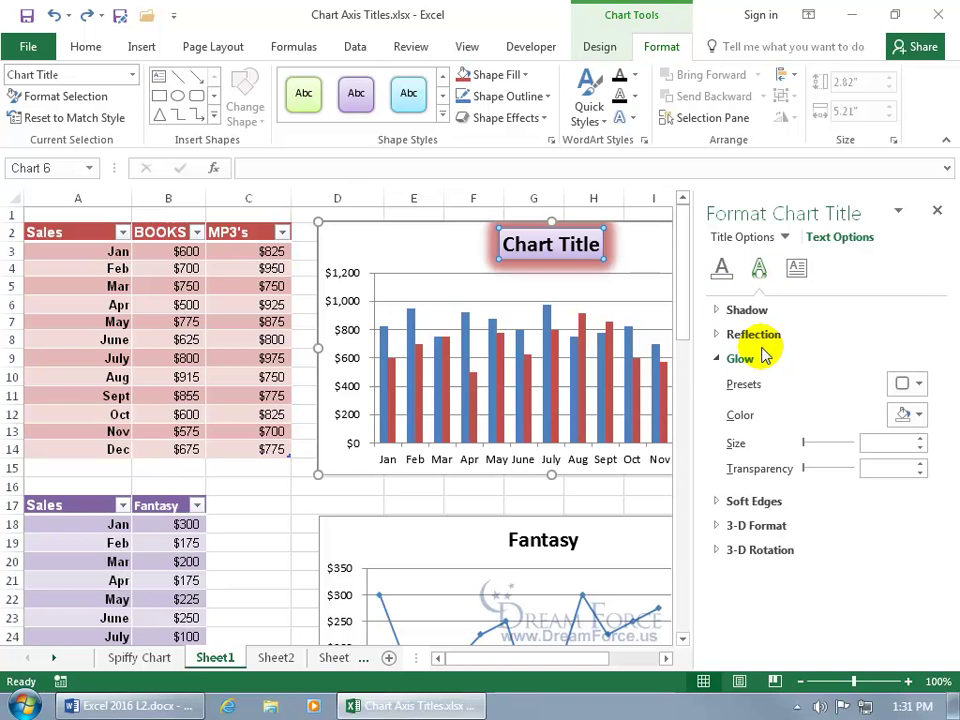
click(797, 270)
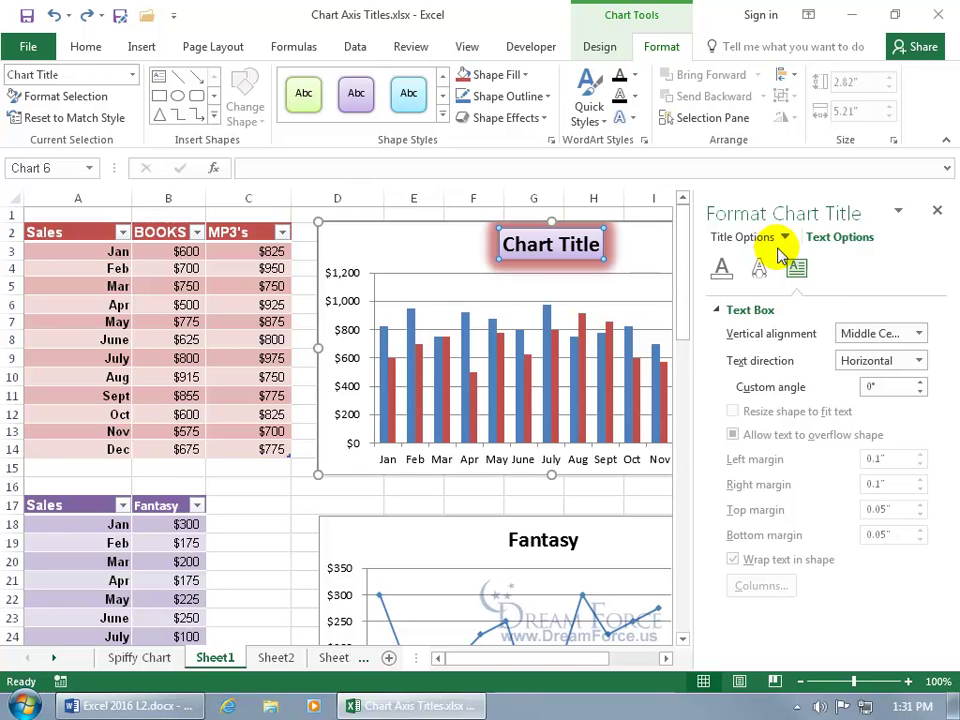
click(937, 212)
click(810, 233)
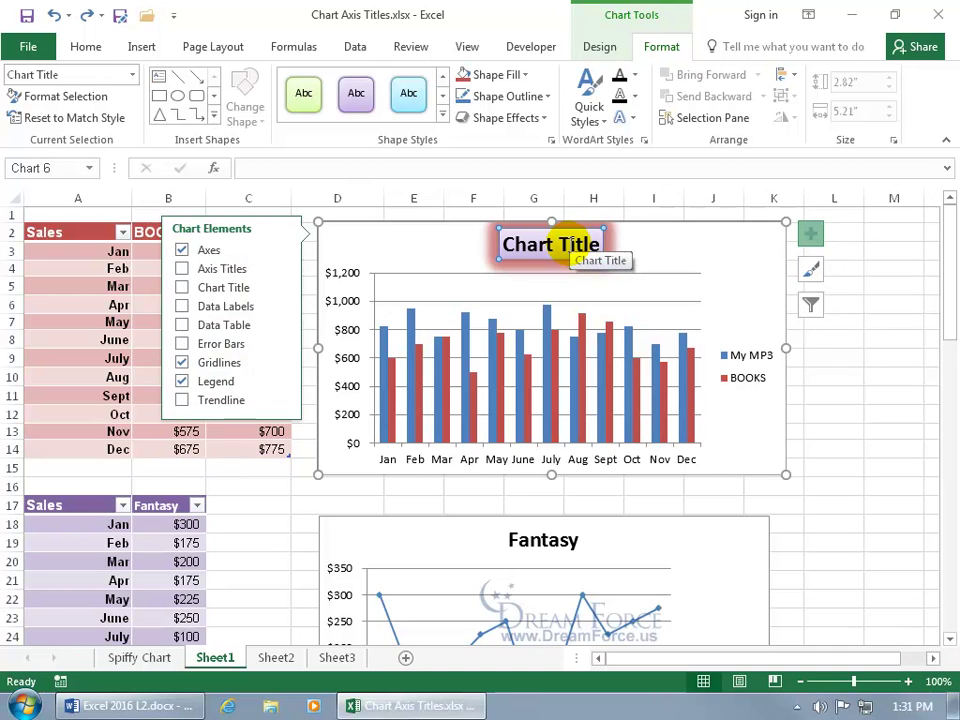
Replace the chart title's placeholder text with "Sales"
double_click(560, 246)
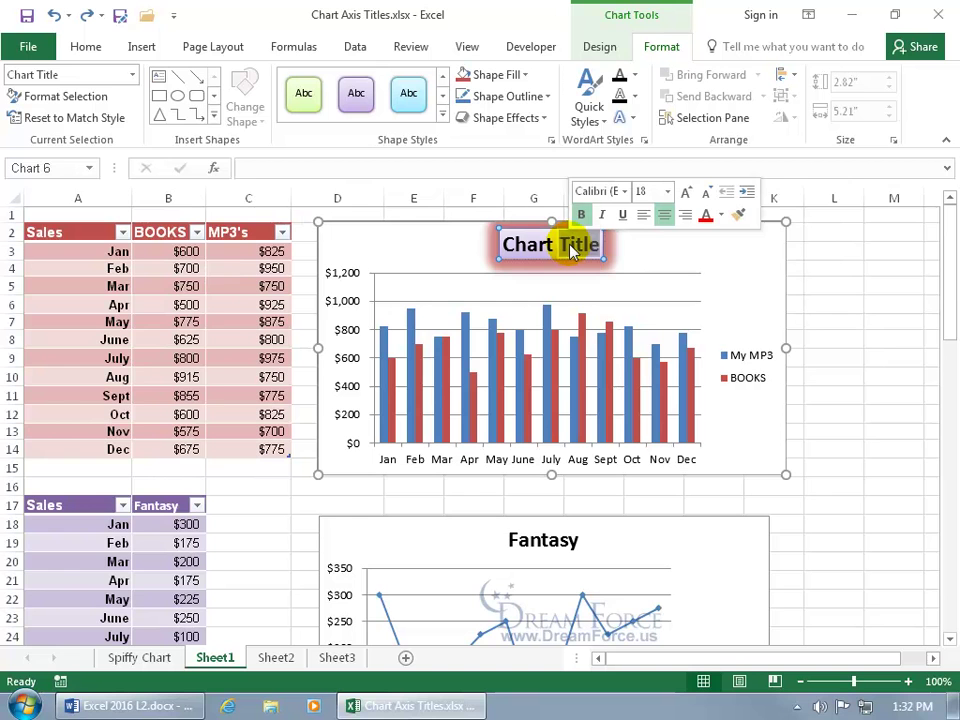
key(BackSpace)
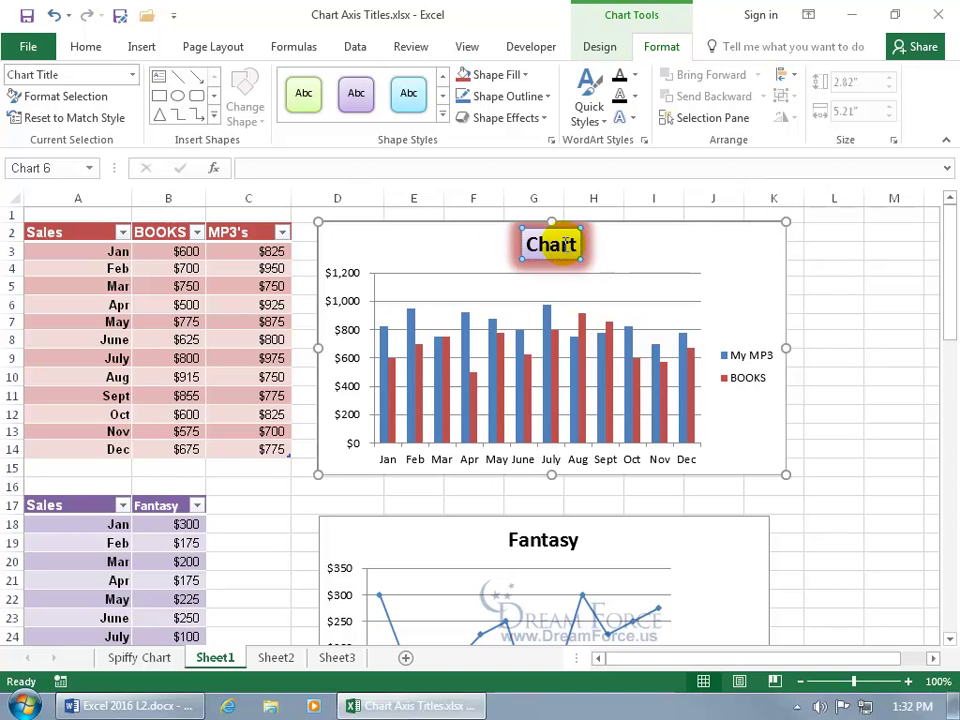
key(BackSpace)
key(BackSpace)
key(BackSpace)
key(BackSpace)
key(BackSpace)
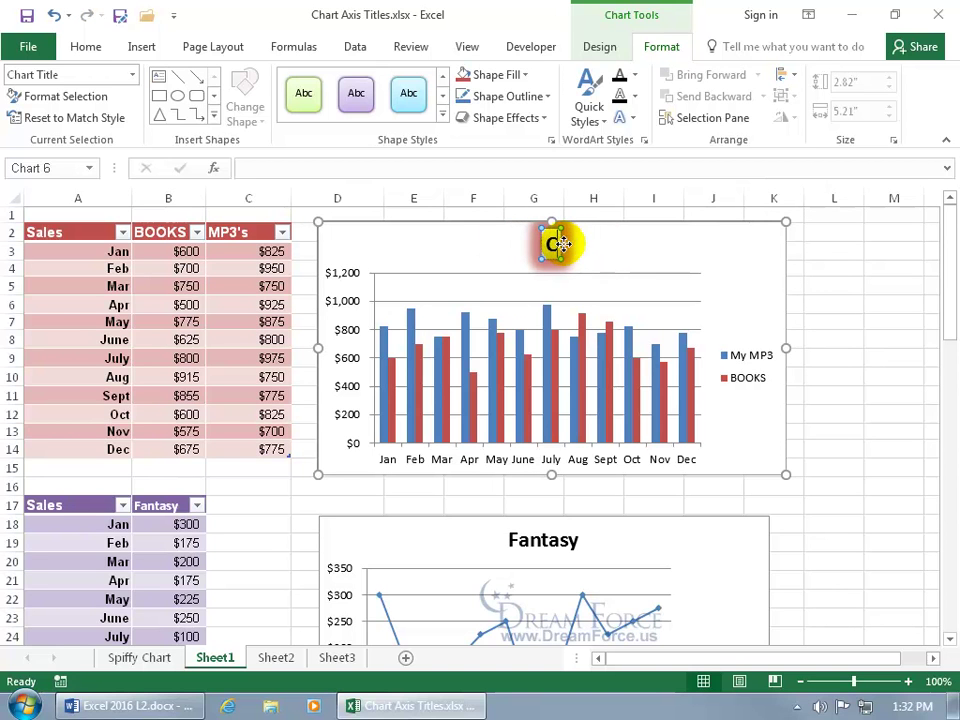
text(Sales)
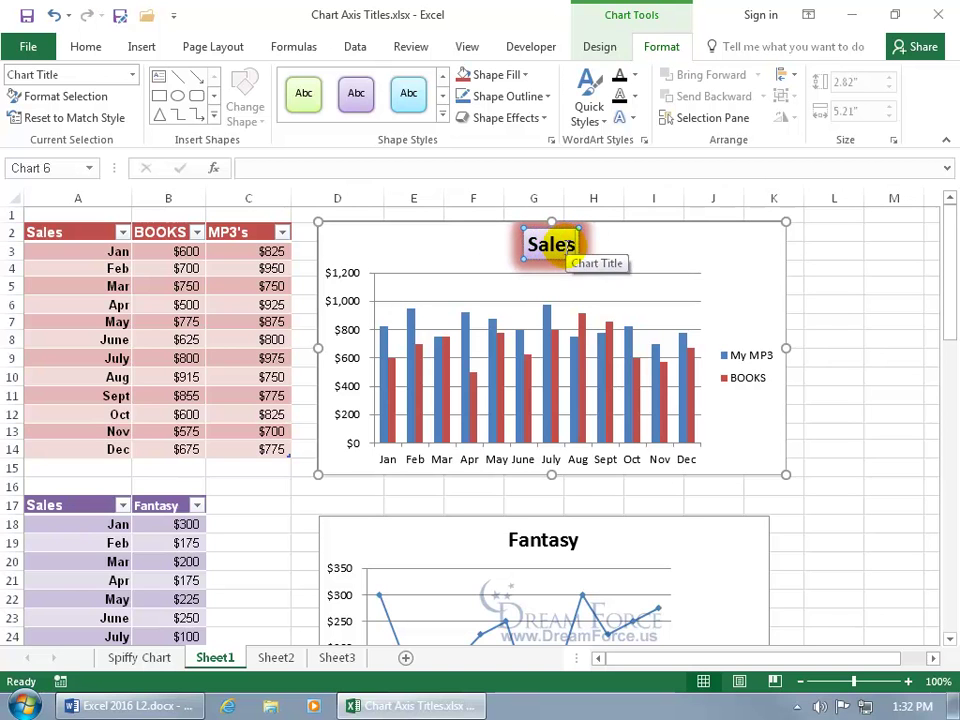
click(647, 247)
Link the chart title to the Sales header in cell A2 with a formula reference, and select that cell
click(557, 239)
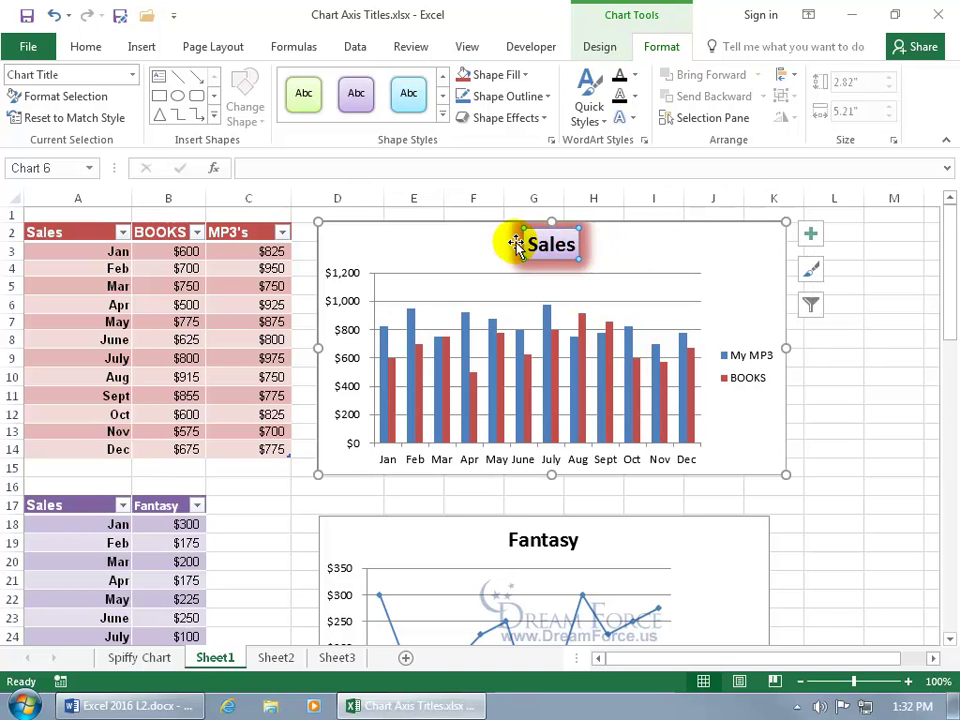
click(305, 169)
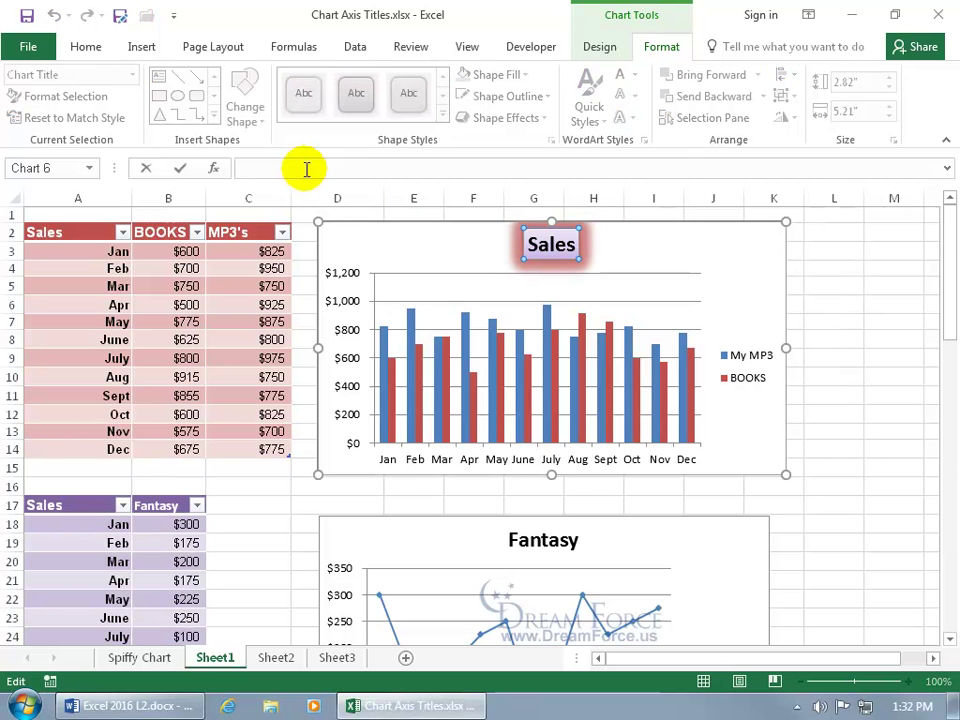
text(=)
click(78, 231)
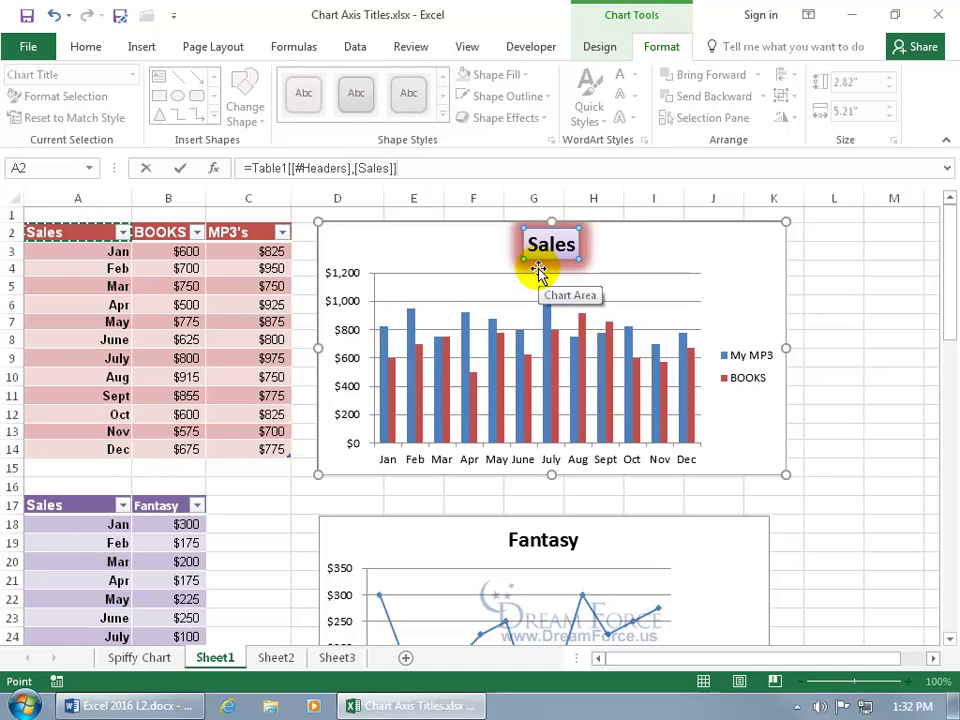
key(Return)
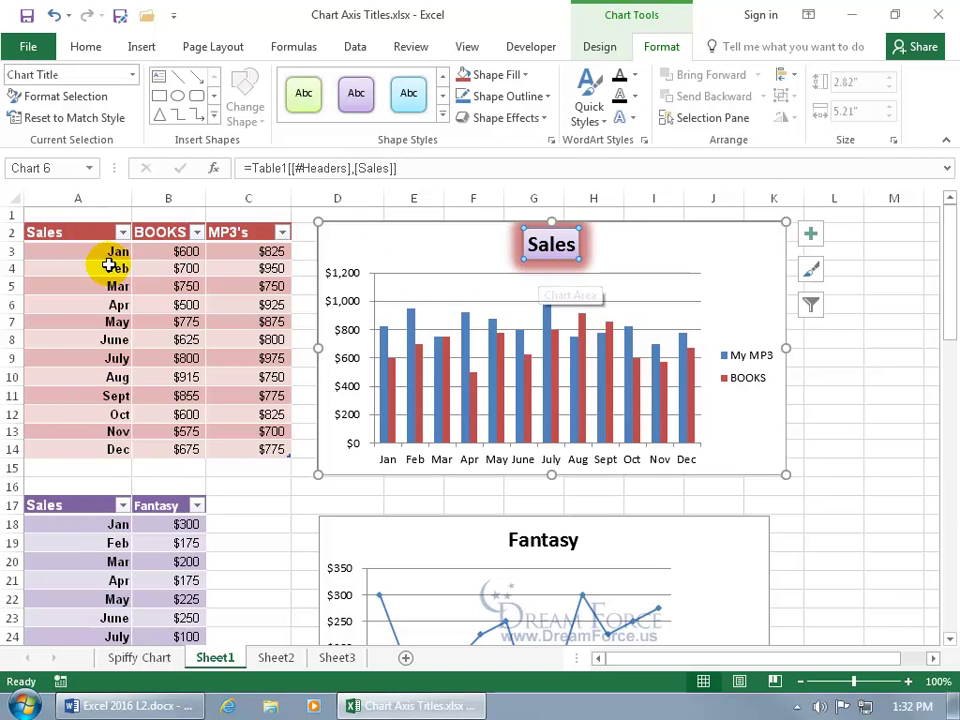
click(63, 231)
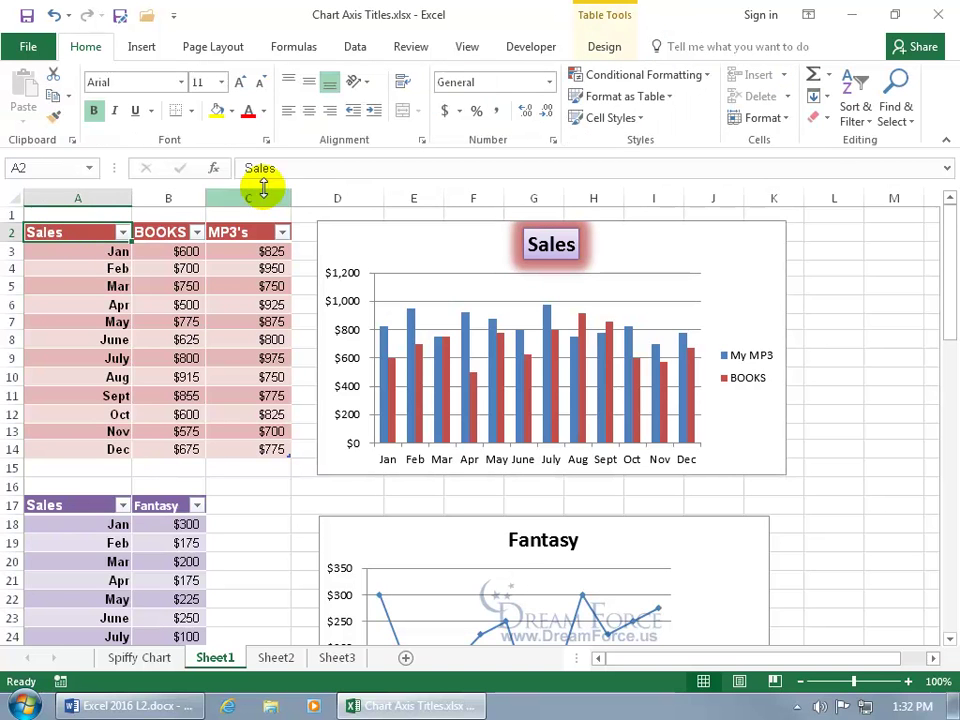
Change the header in cell A2 to "Sale" to test the linked chart title, and undo the edit
click(274, 167)
key(BackSpace)
key(Return)
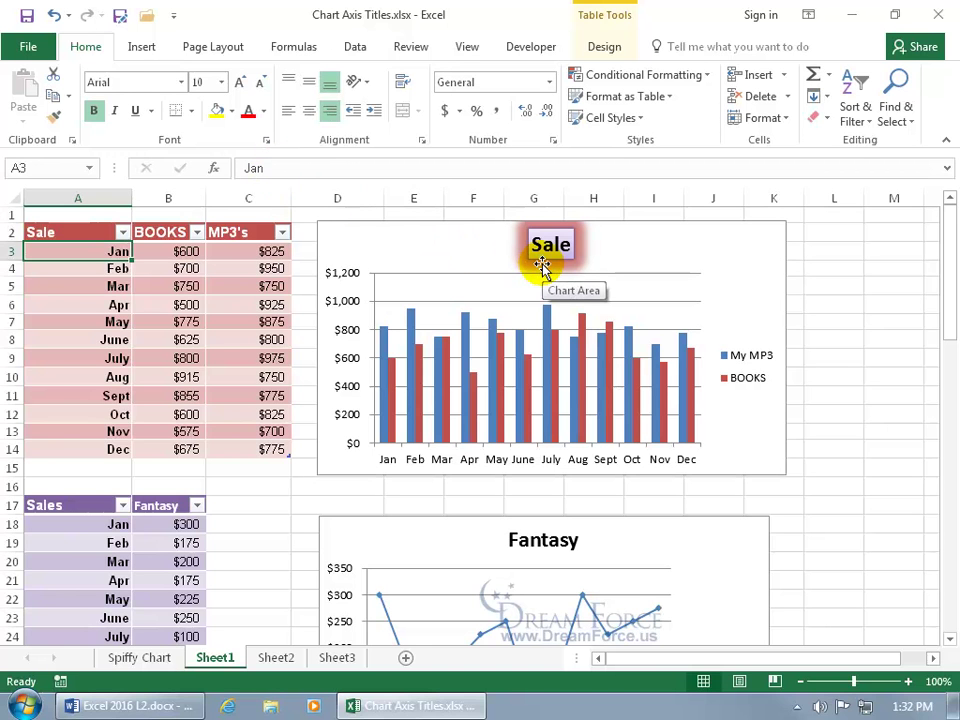
click(53, 14)
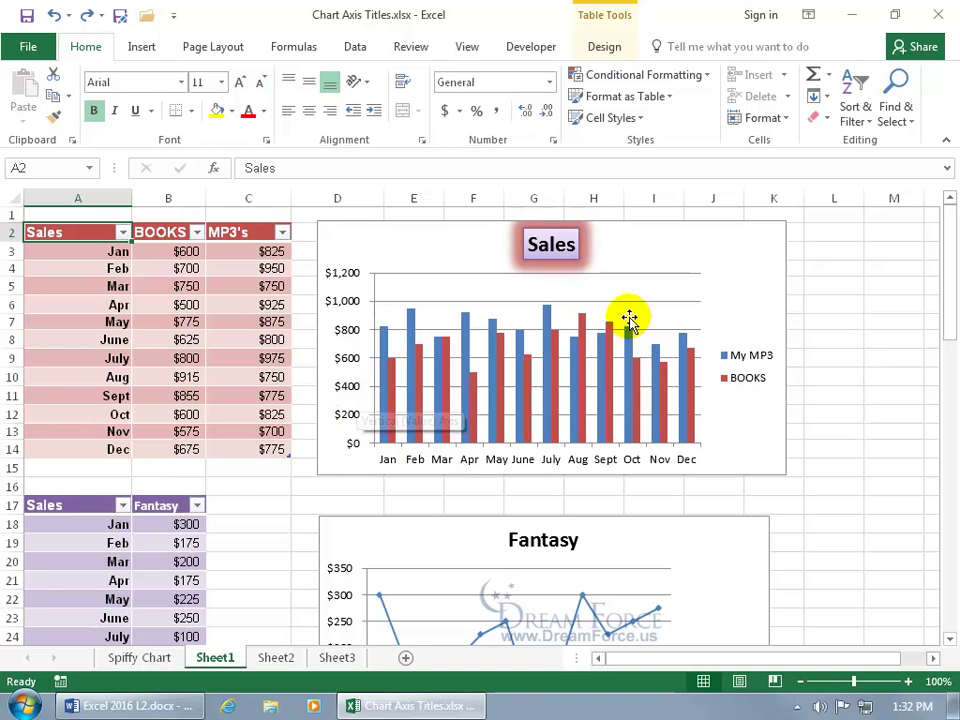
Add primary horizontal and primary vertical axis titles to the Sales chart
click(715, 256)
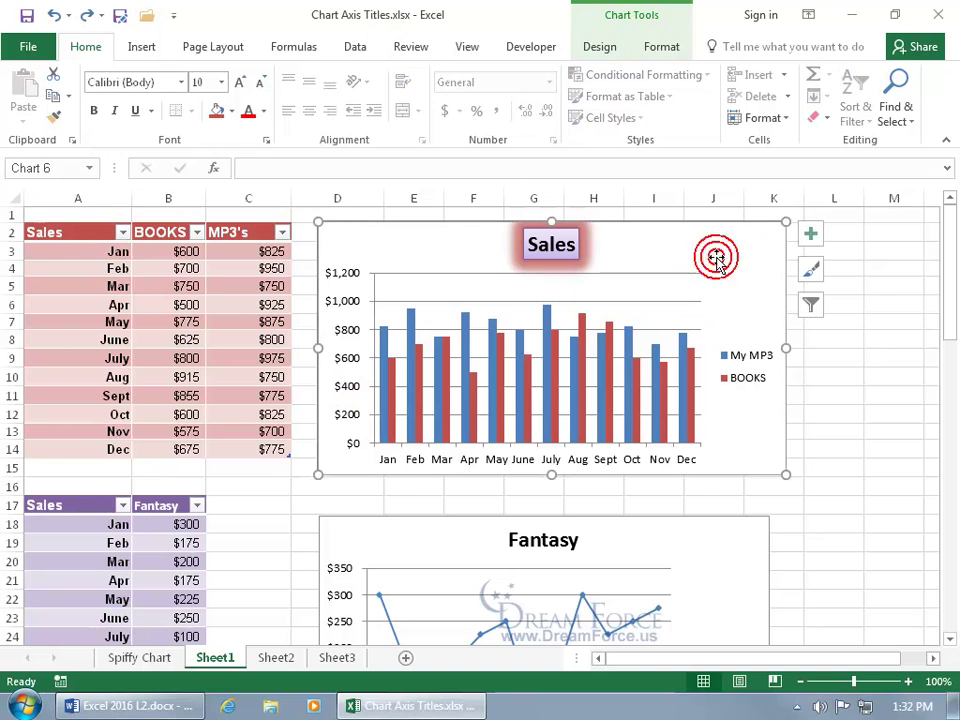
click(812, 238)
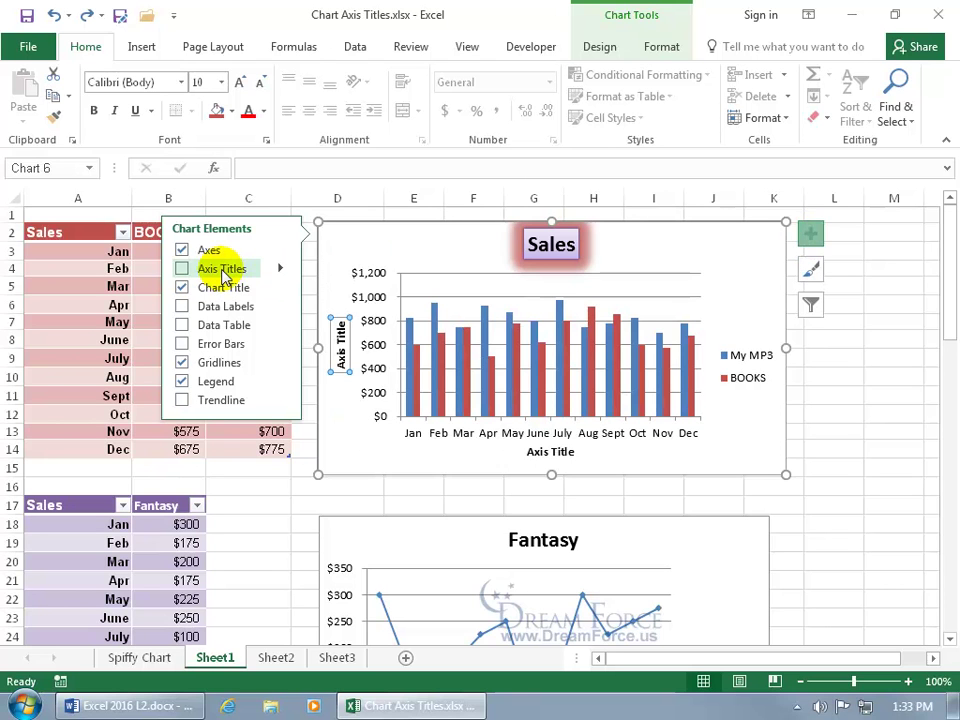
click(283, 271)
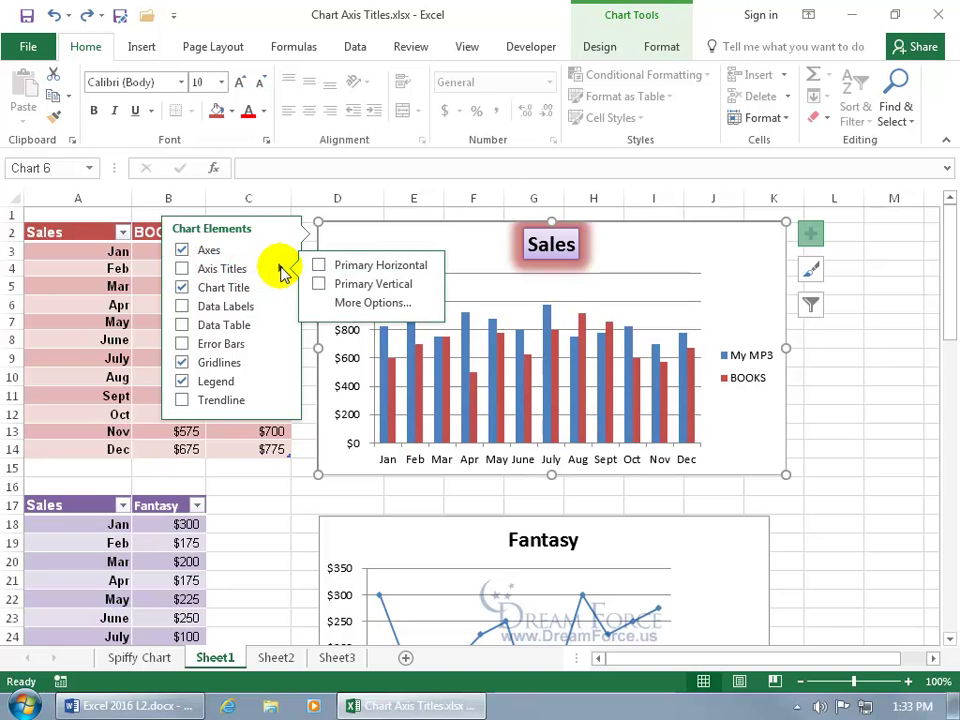
click(318, 266)
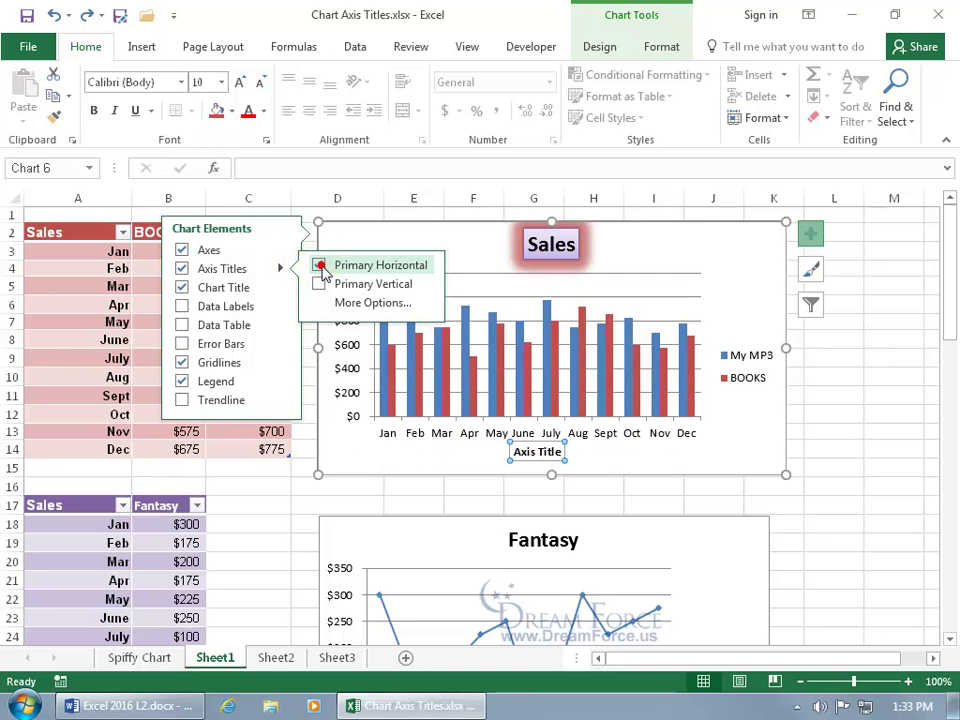
click(319, 285)
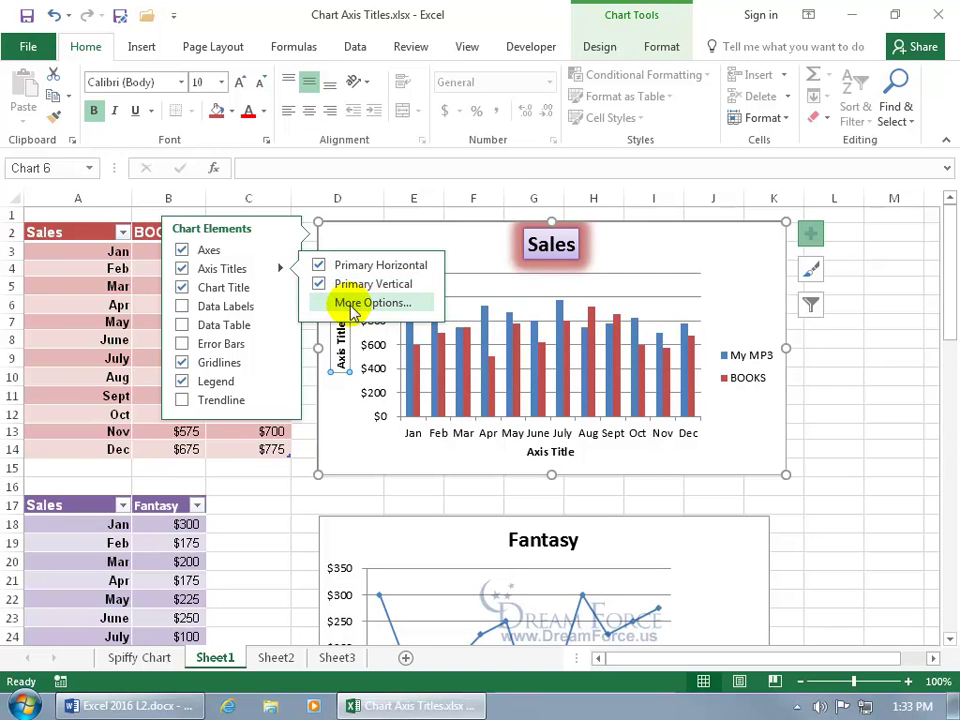
Apply a gradient fill to the horizontal axis title of the Sales chart
click(352, 303)
click(550, 451)
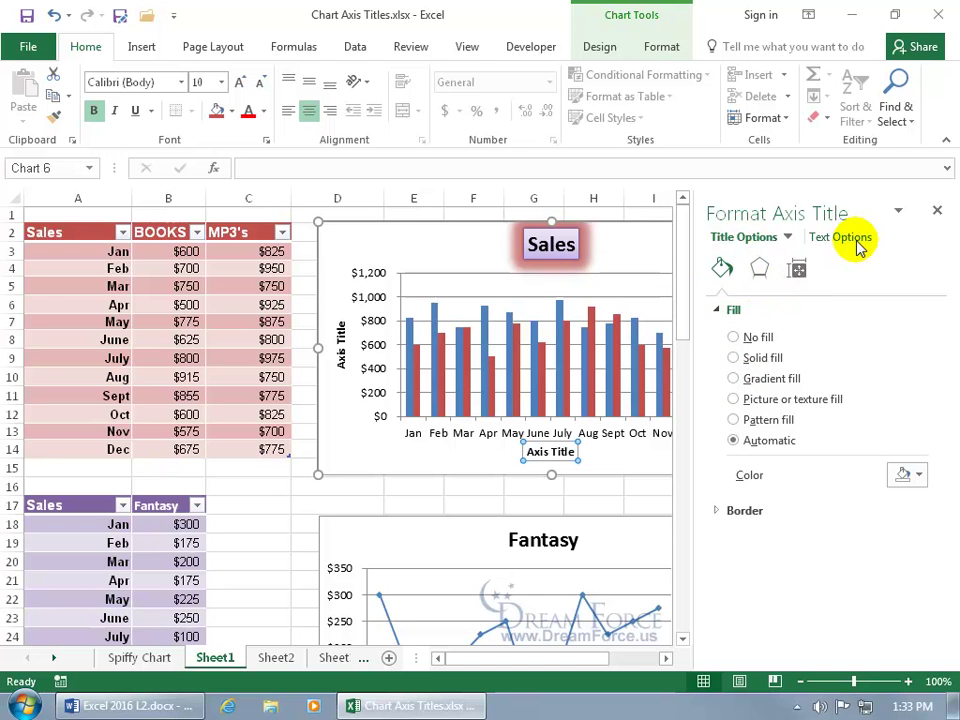
click(746, 381)
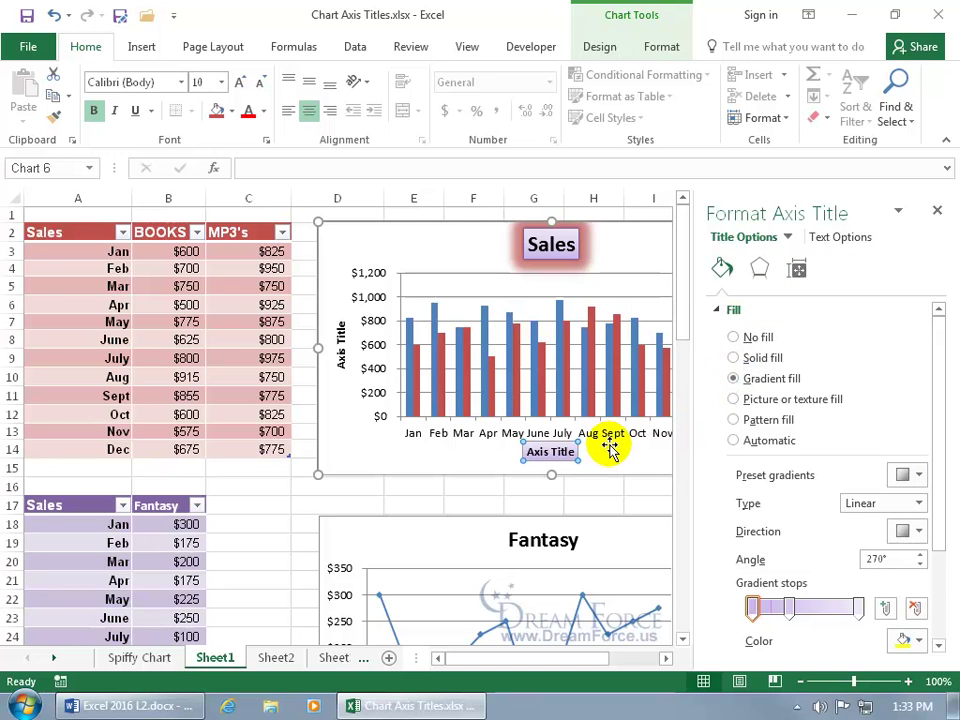
Try a standard green solid fill on the horizontal axis title's text, undo it, and close the formatting pane
click(842, 239)
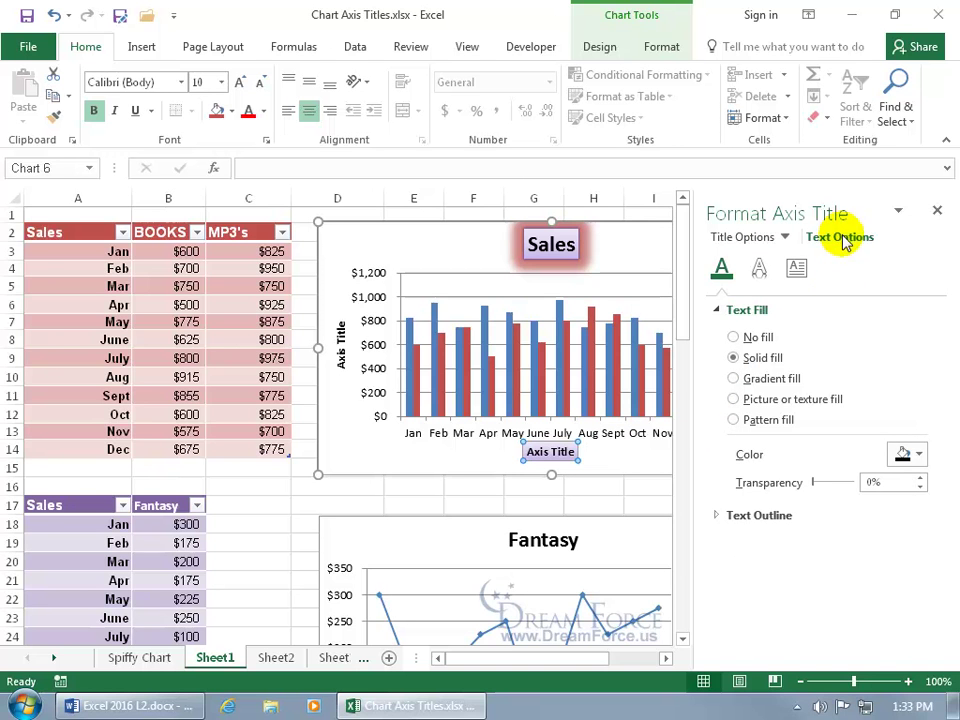
click(919, 456)
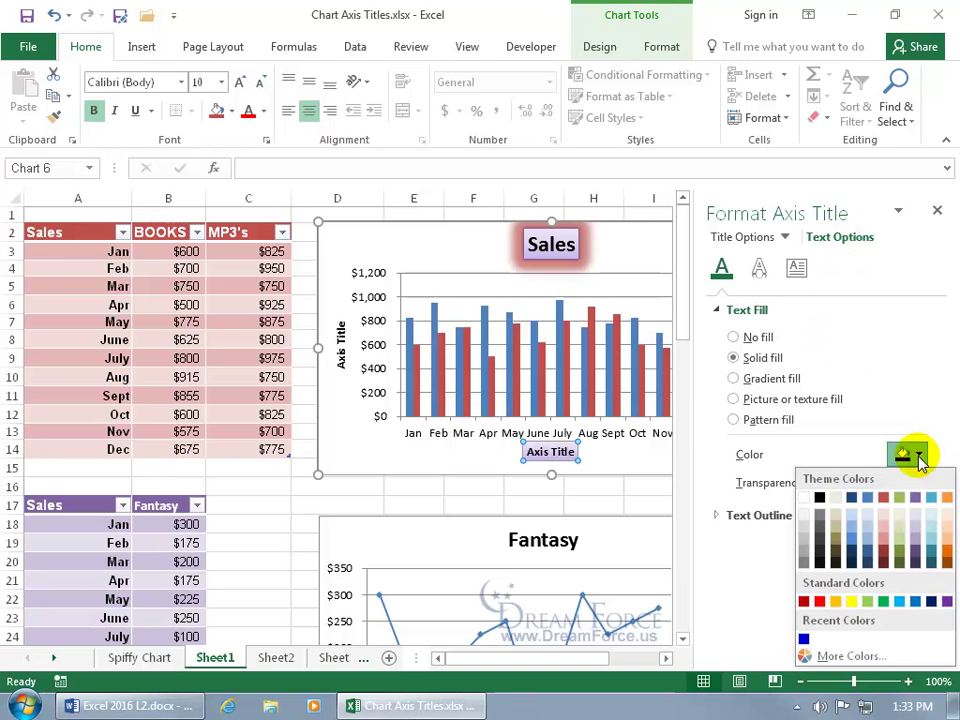
click(883, 601)
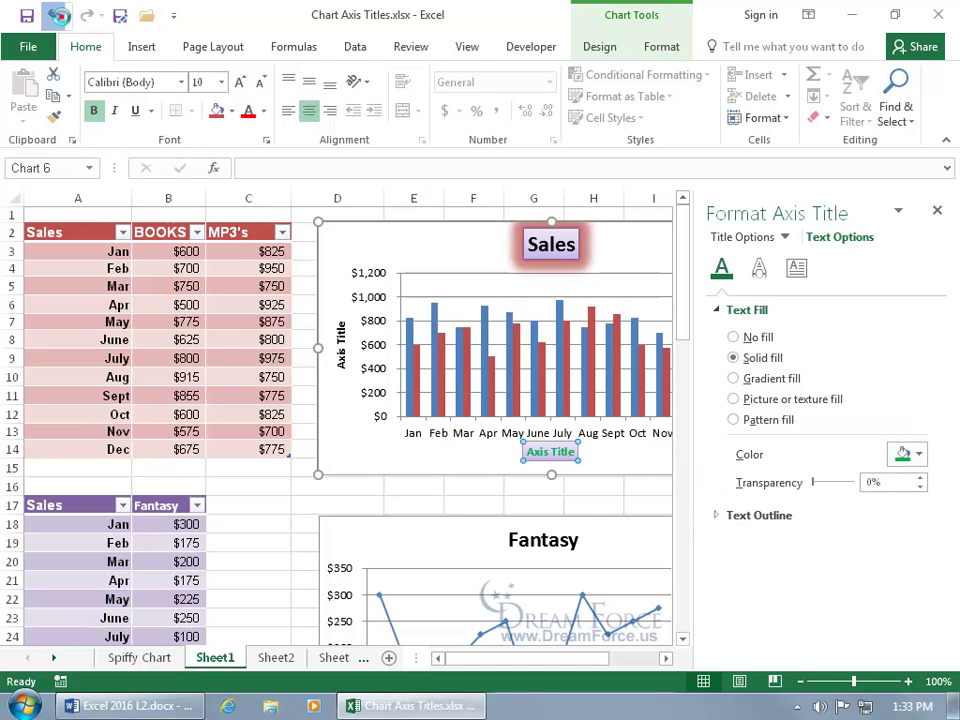
click(56, 16)
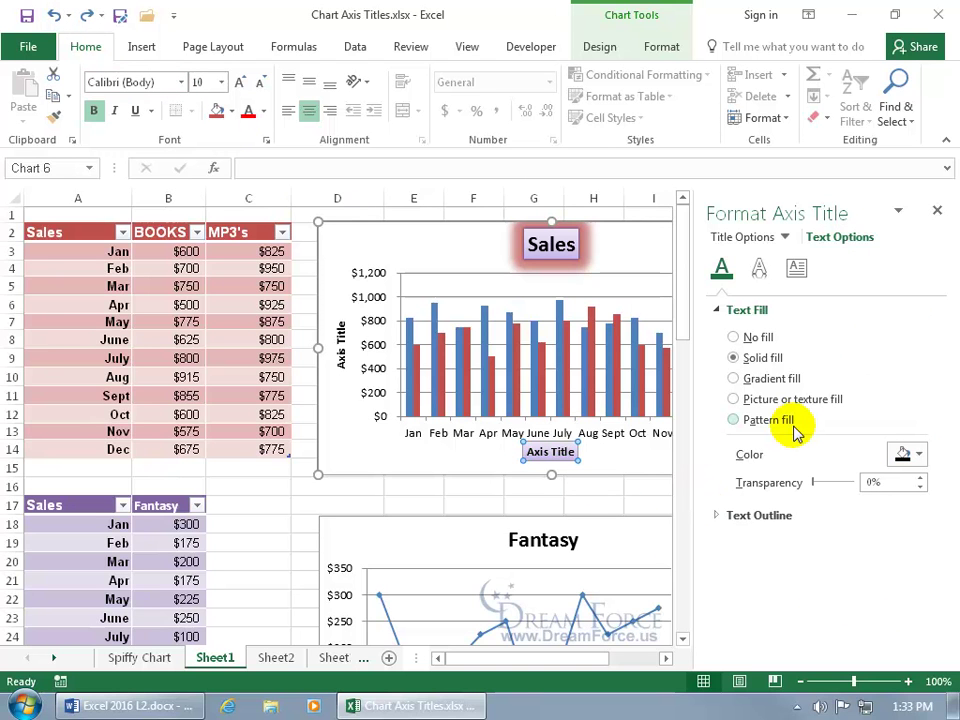
click(759, 268)
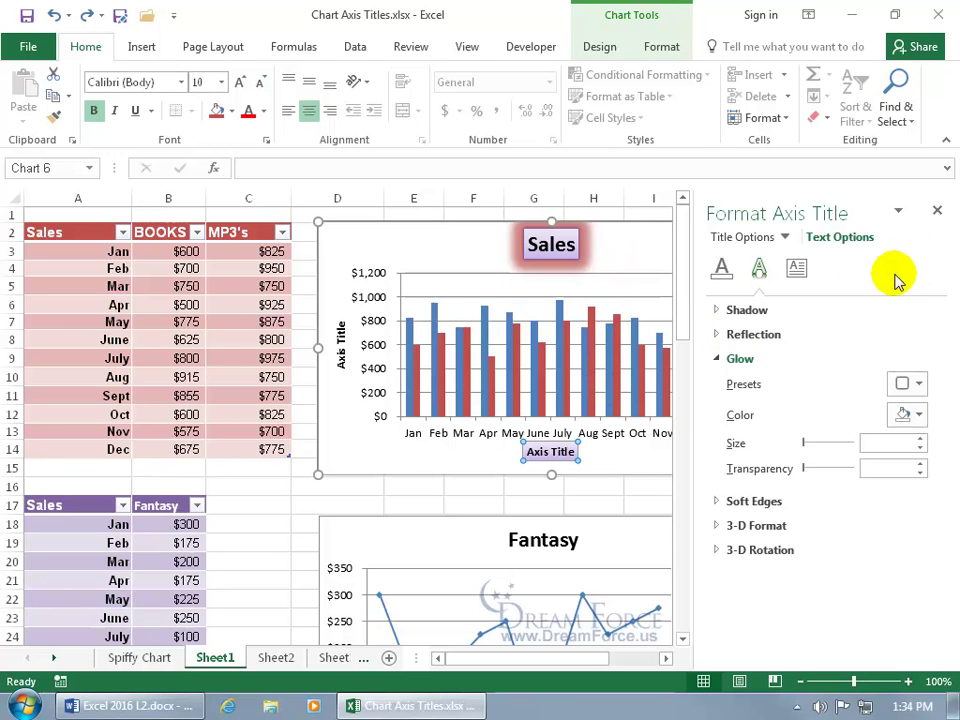
click(937, 211)
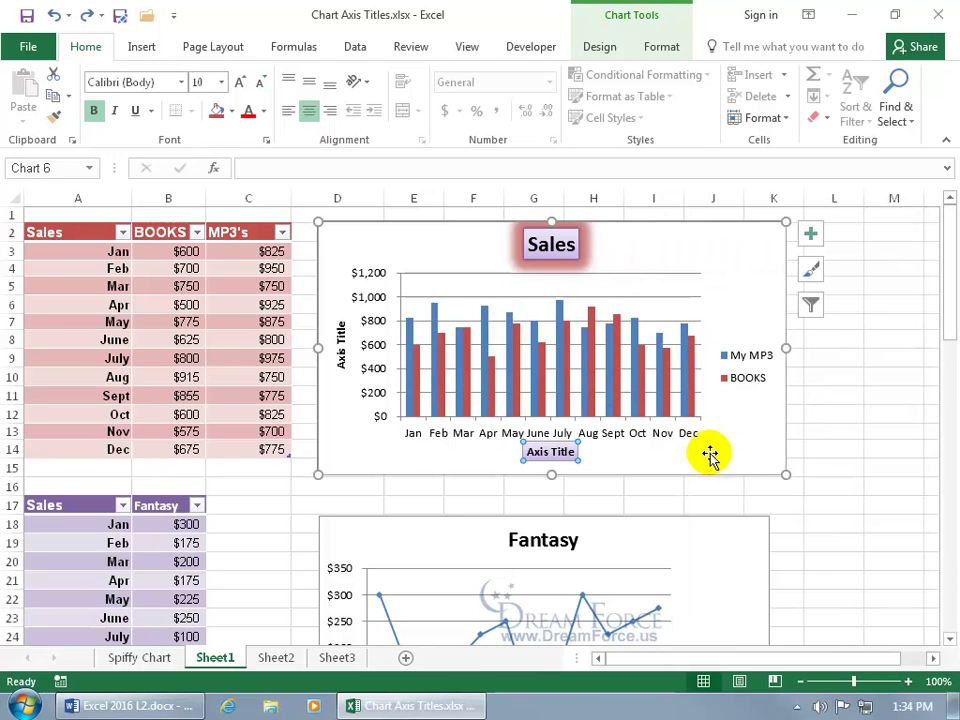
Replace the horizontal axis title's placeholder text with "Months"
click(537, 453)
key(Delete)
key(Delete)
key(Delete)
key(Delete)
key(Delete)
key(Delete)
key(Delete)
key(Delete)
key(Delete)
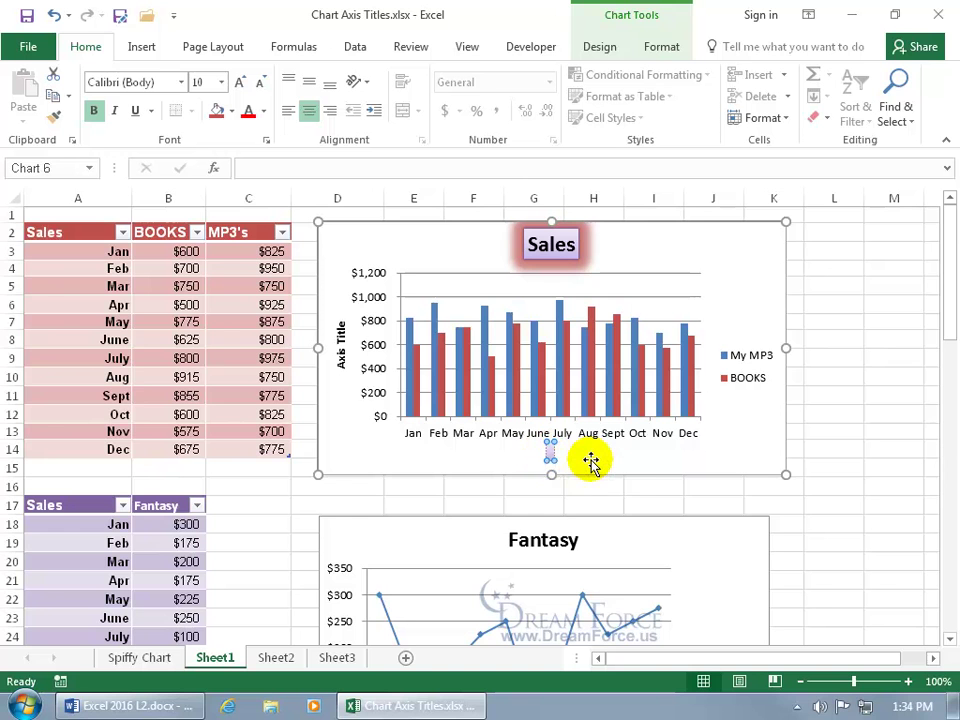
text(Month)
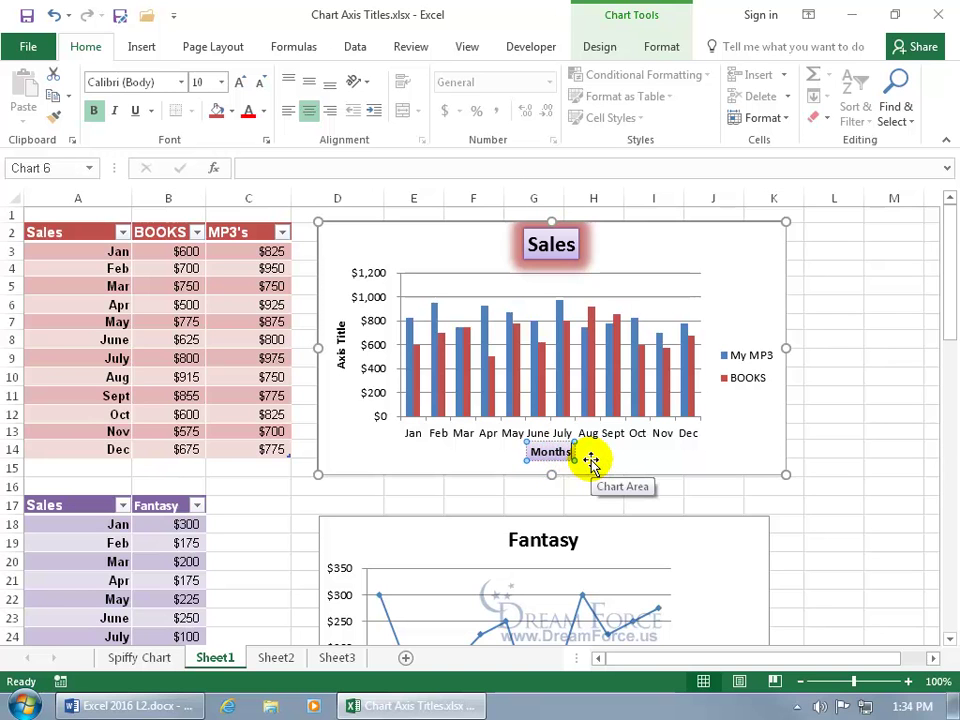
text(s)
Replace the vertical axis title's placeholder text with "Millions of Dollars", and deselect the title
click(342, 348)
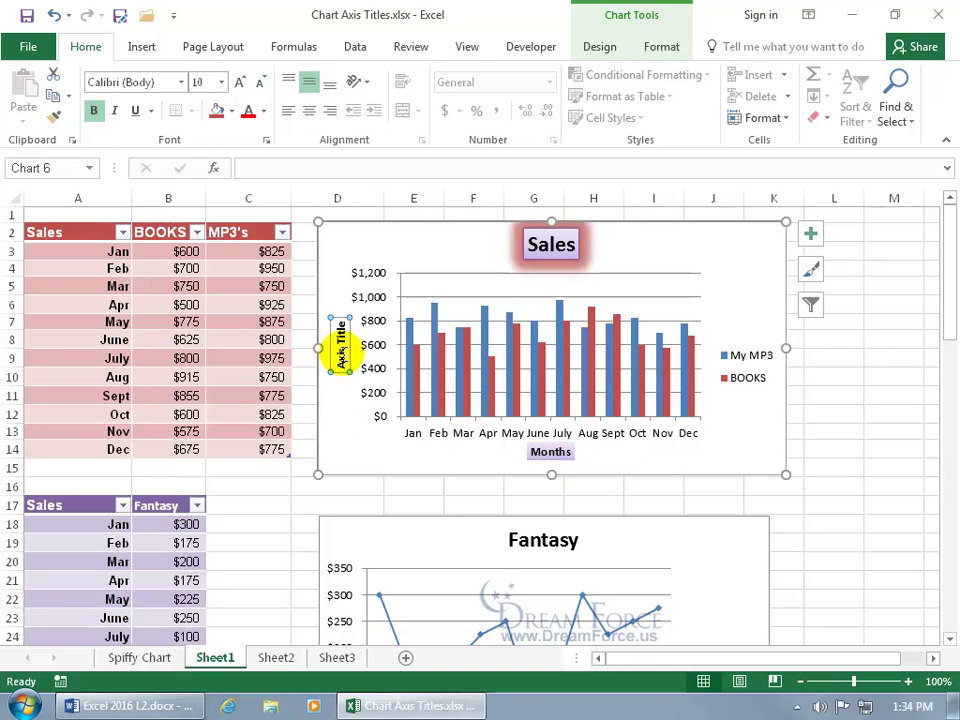
triple_click(342, 354)
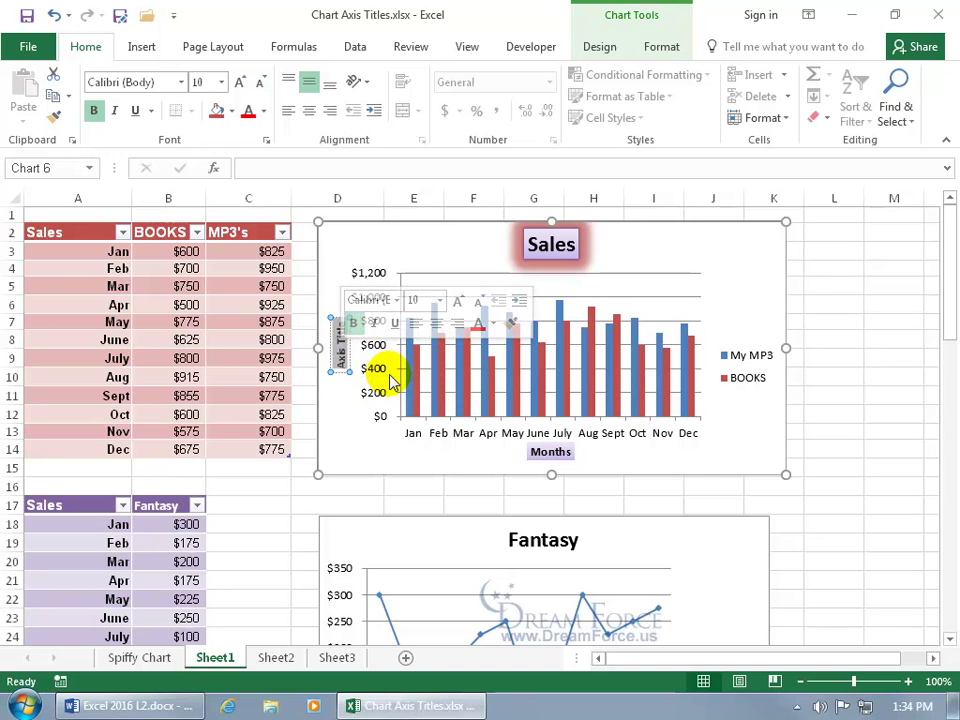
text(Millions of Dollars)
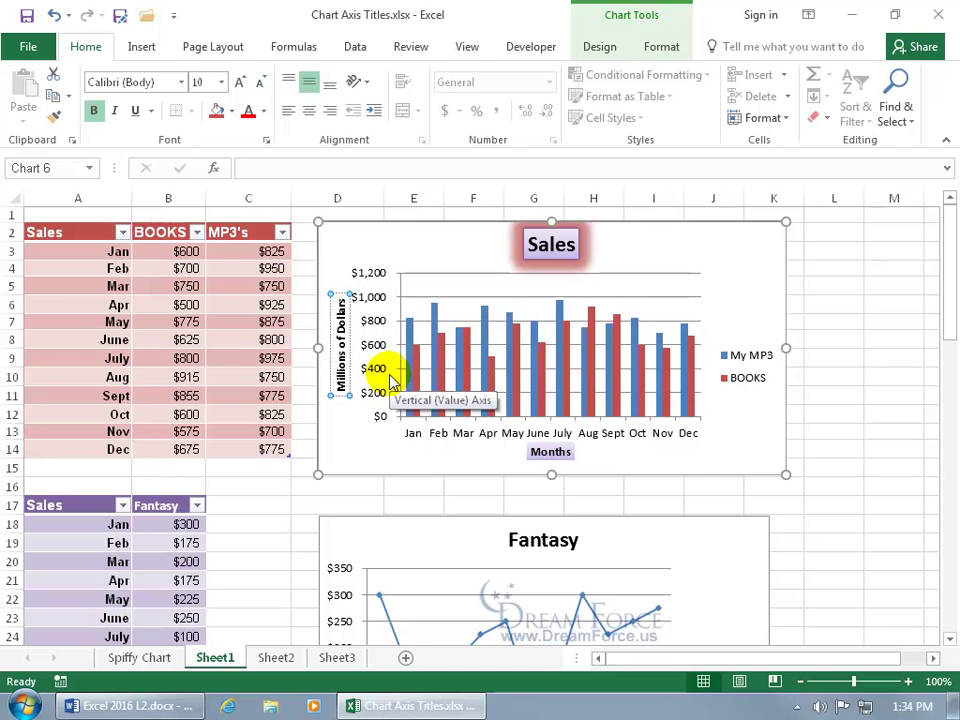
click(343, 425)
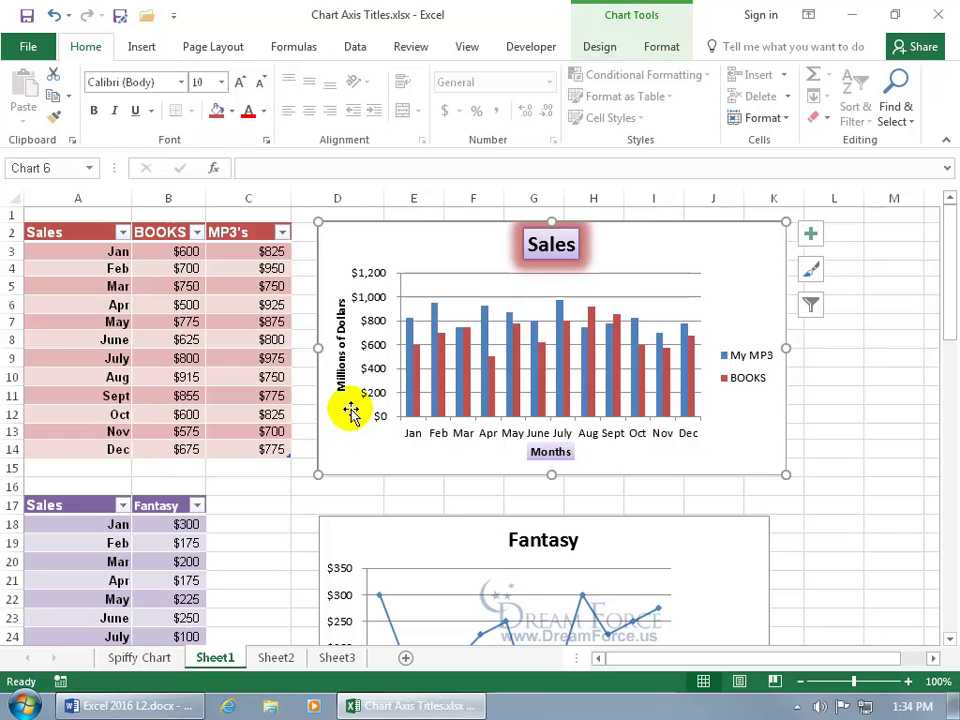
Delete the vertical axis title directly from the Sales chart, and undo the deletion
click(341, 388)
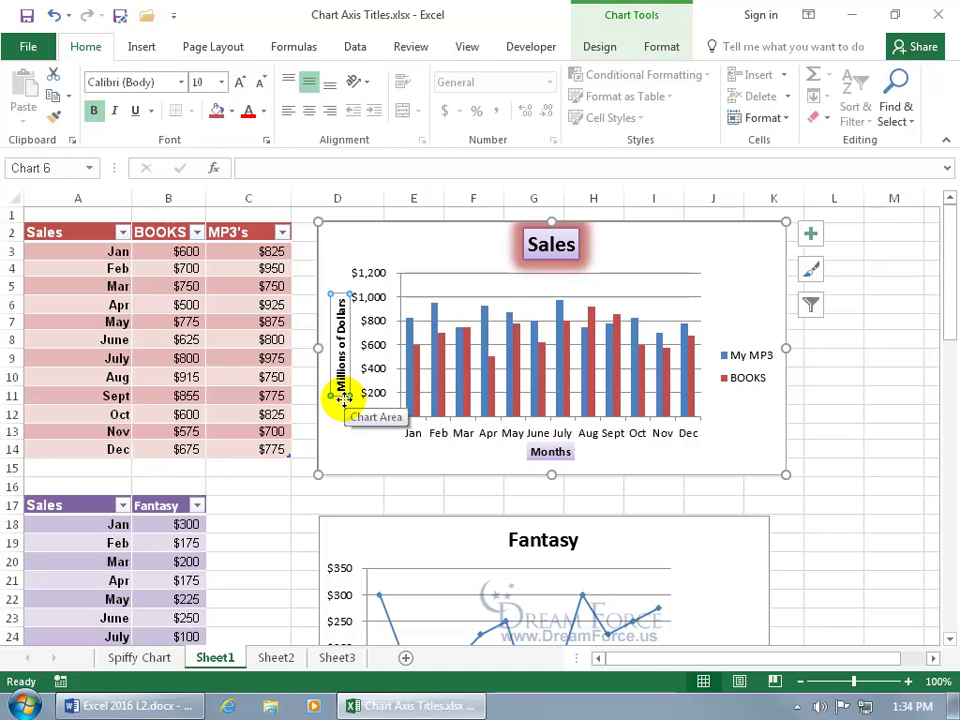
key(Delete)
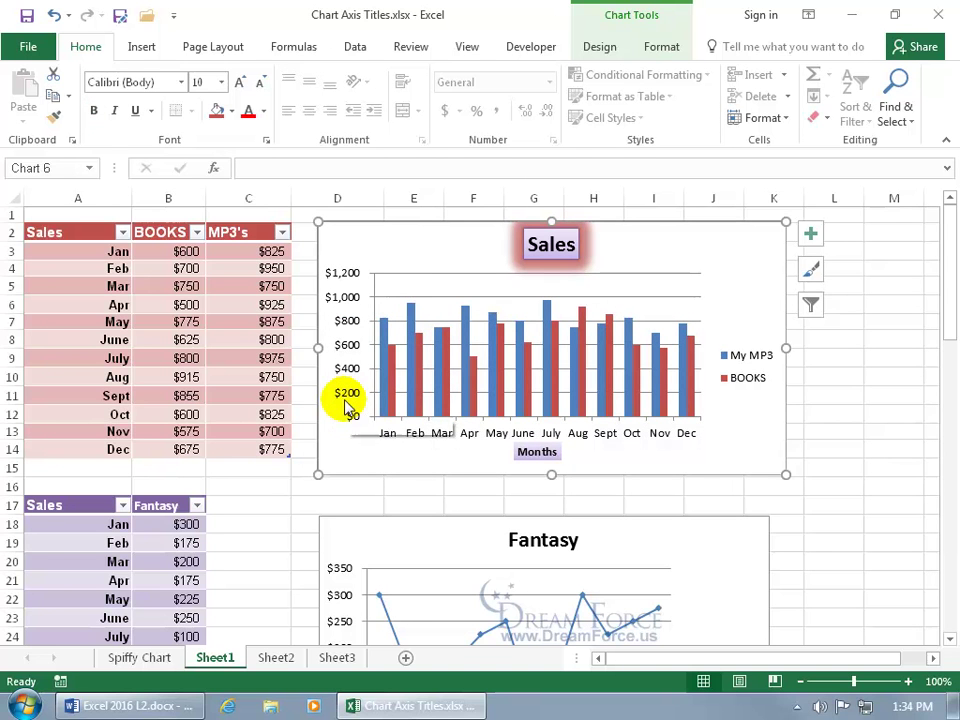
click(53, 15)
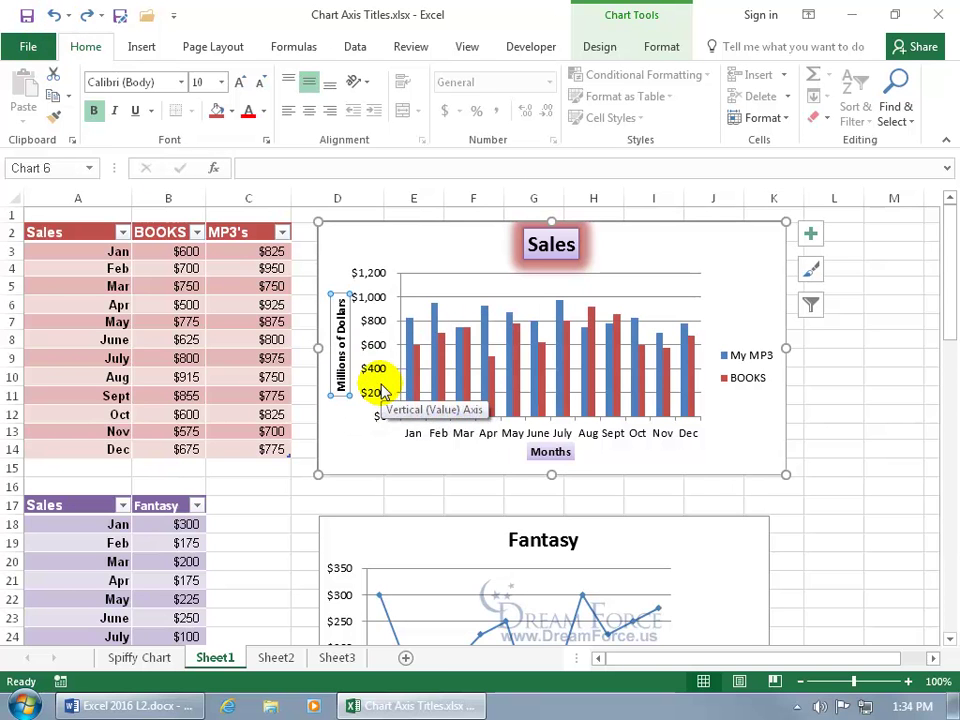
Remove the primary vertical axis title from the Sales chart through its chart elements options
click(810, 234)
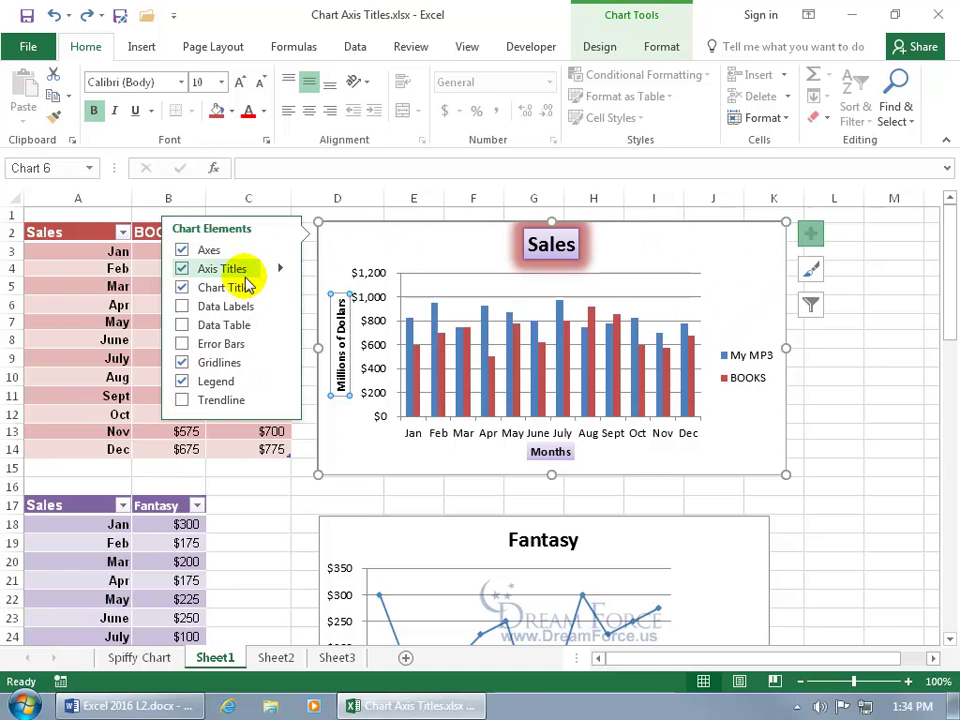
click(281, 269)
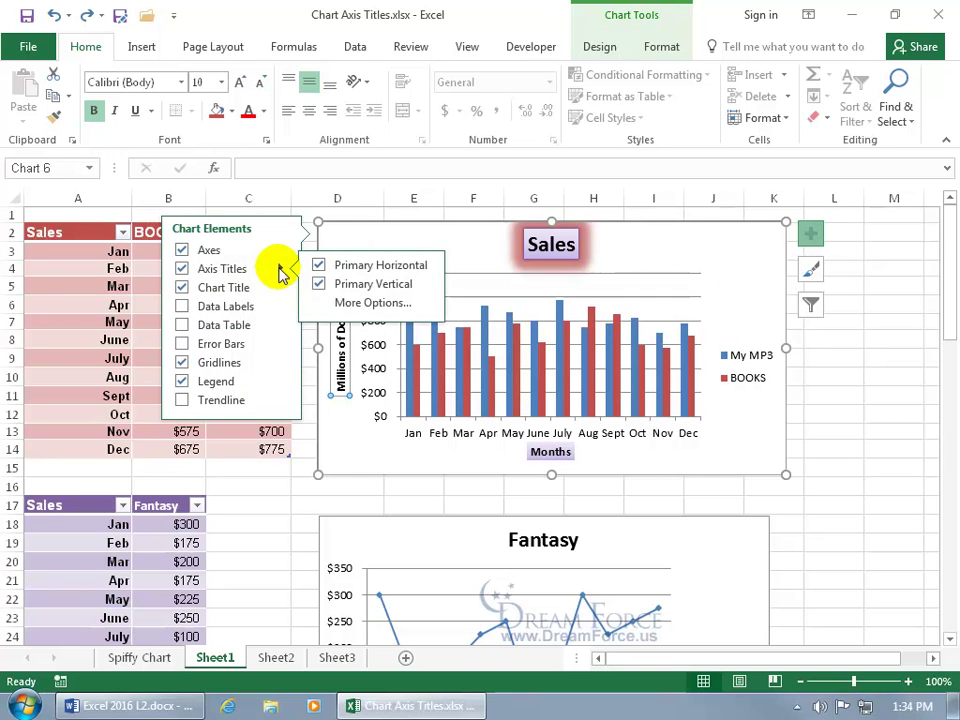
click(318, 284)
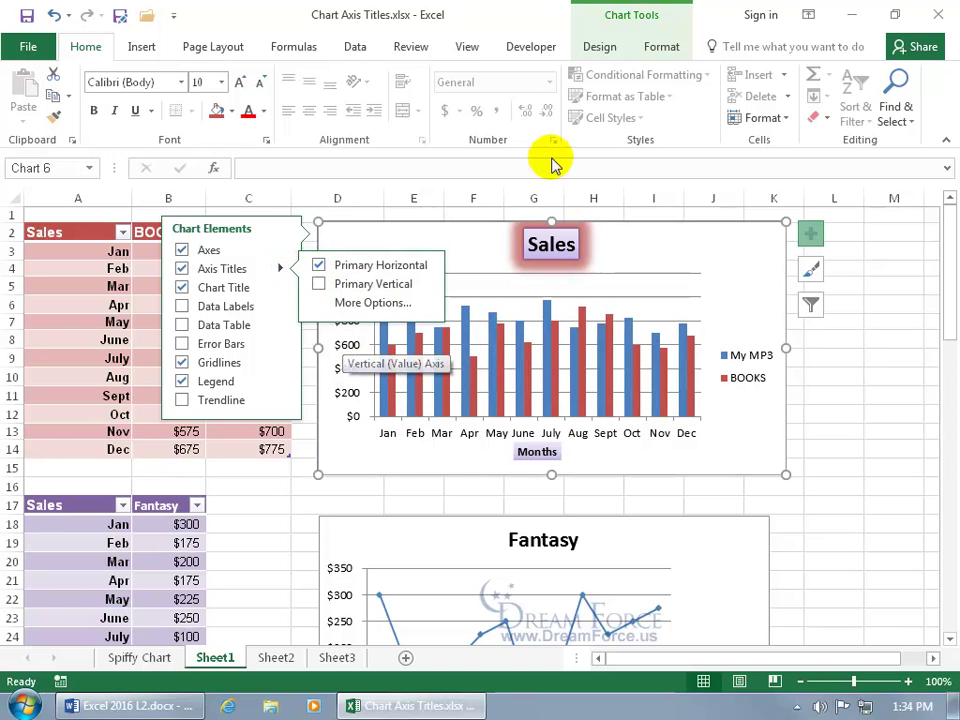
Add a primary vertical axis title back to the Sales chart with Add Chart Element, and deselect the chart
click(600, 50)
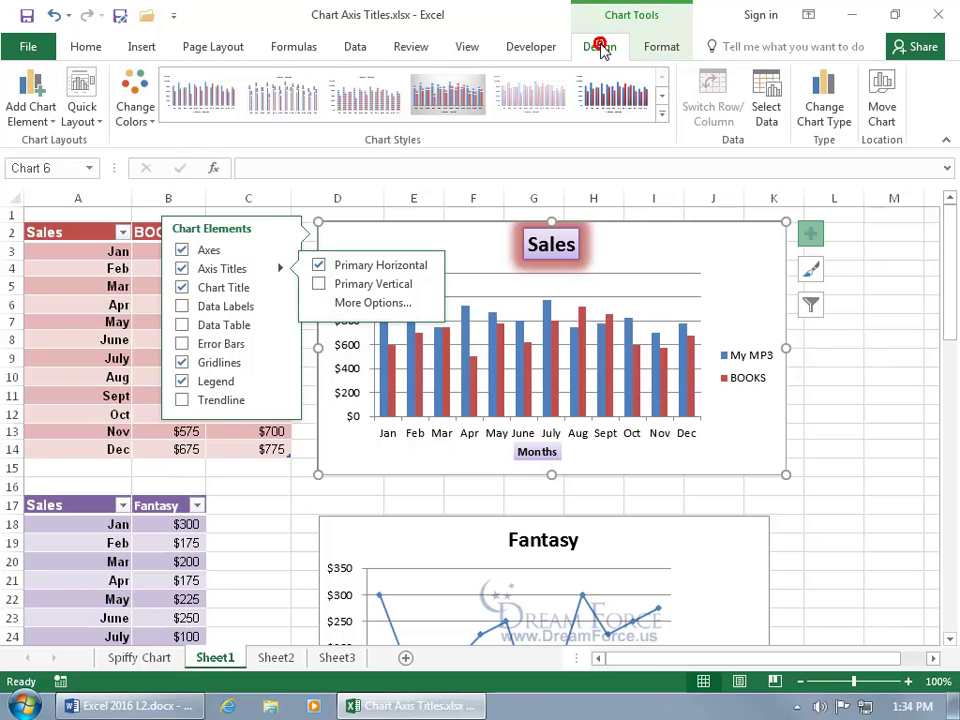
click(40, 120)
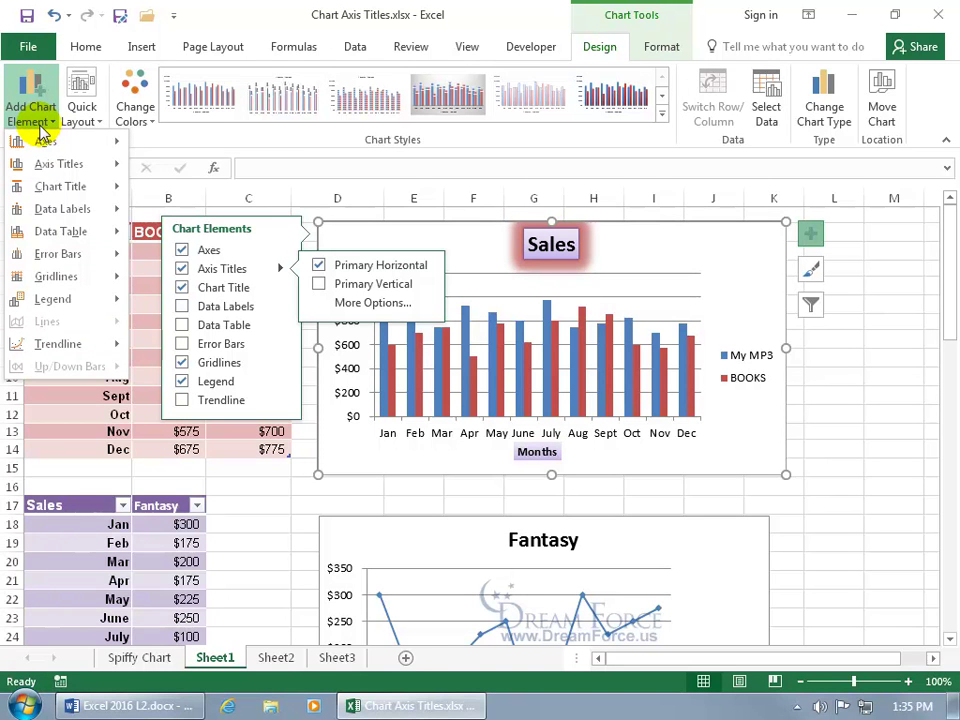
mouse_move(47, 163)
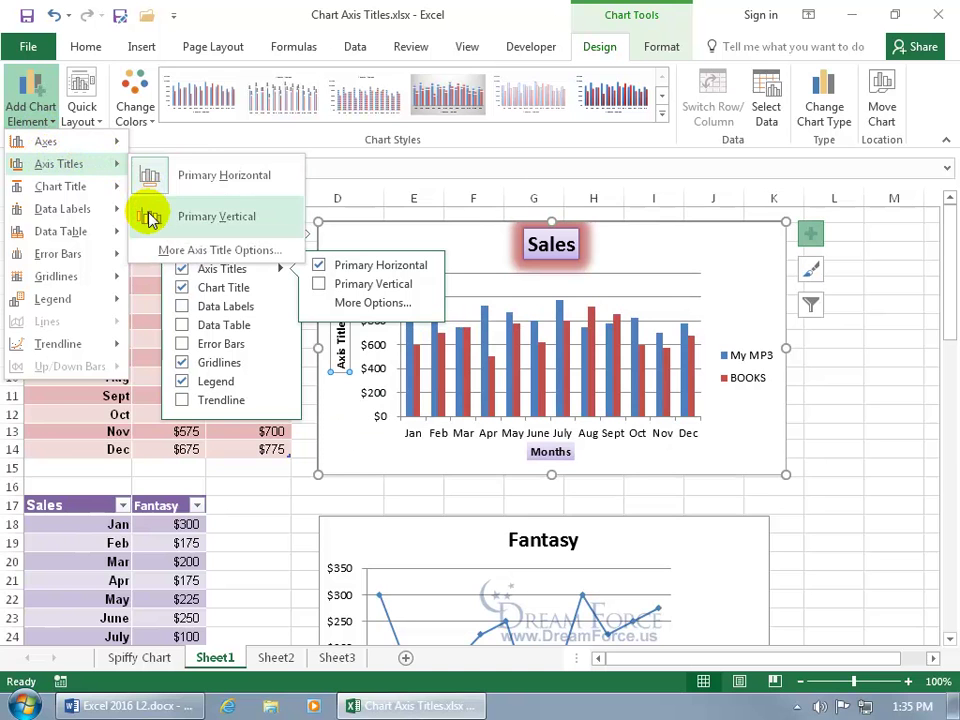
click(150, 217)
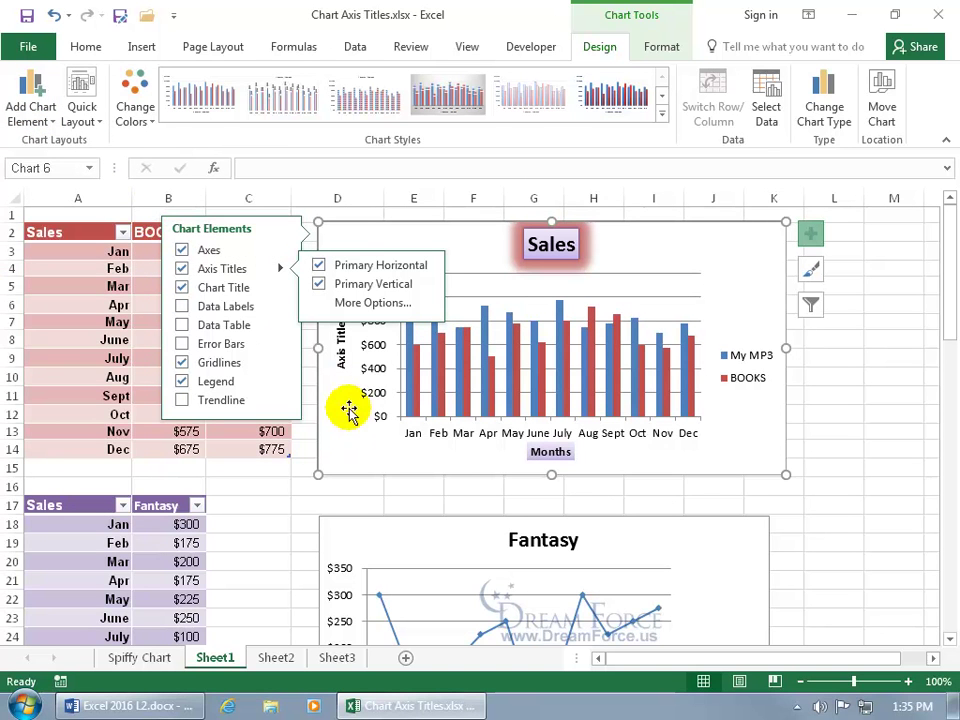
click(375, 488)
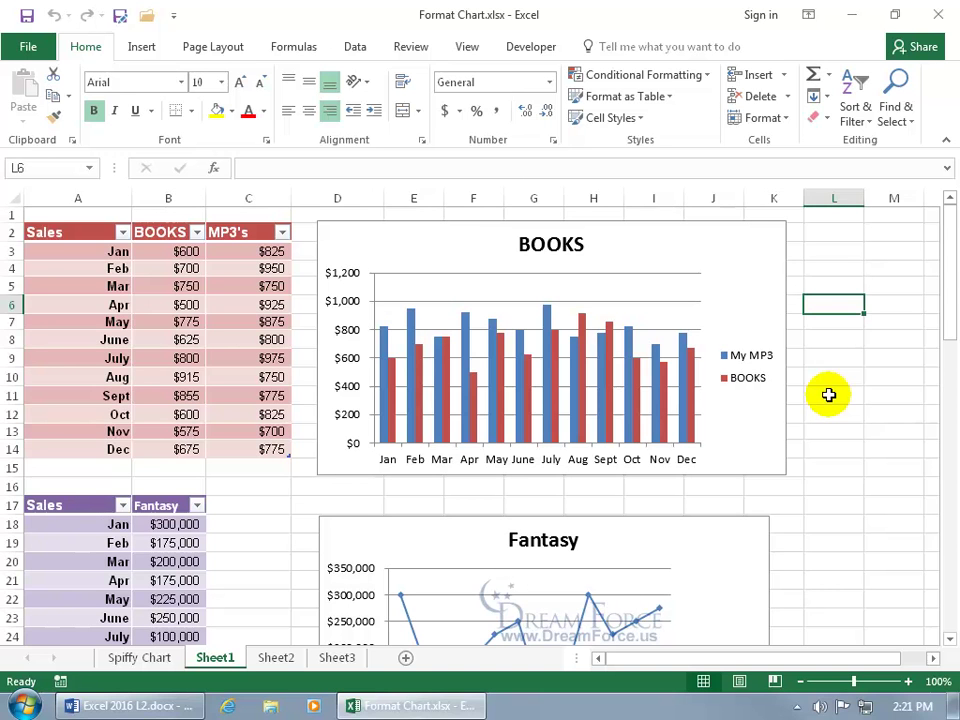
Apply chart Style 5 to the BOOKS column chart on Sheet1
click(732, 320)
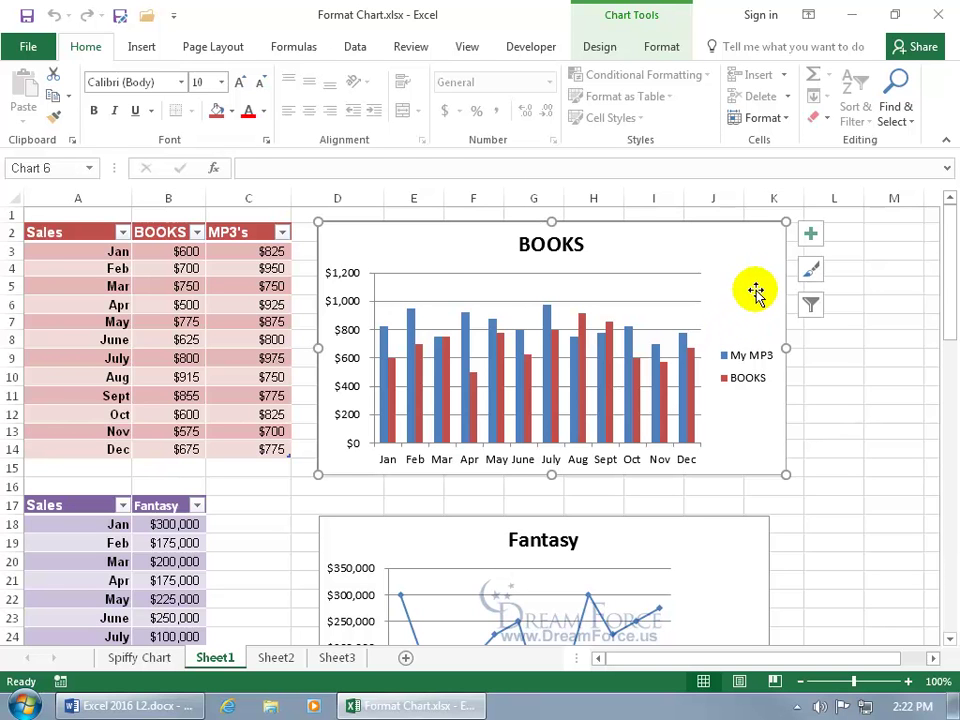
click(812, 270)
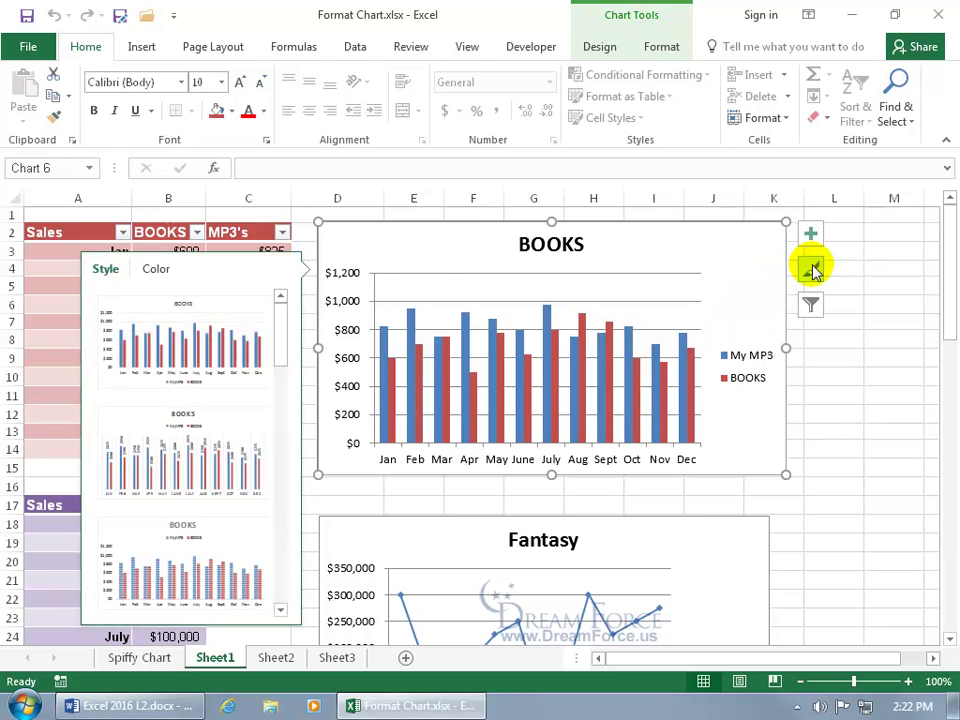
click(156, 270)
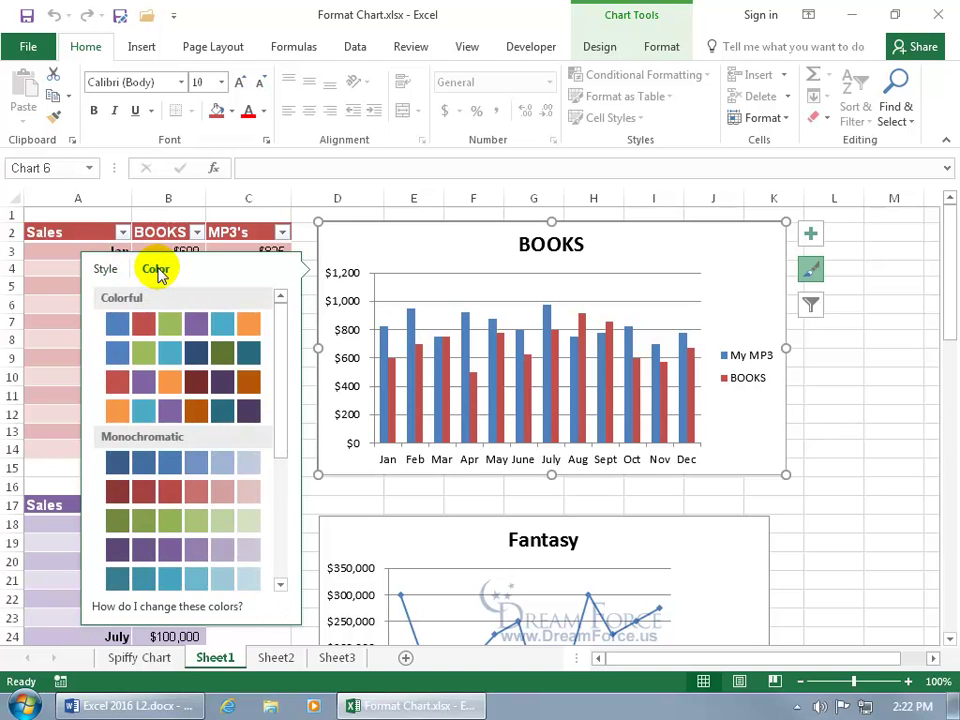
click(110, 271)
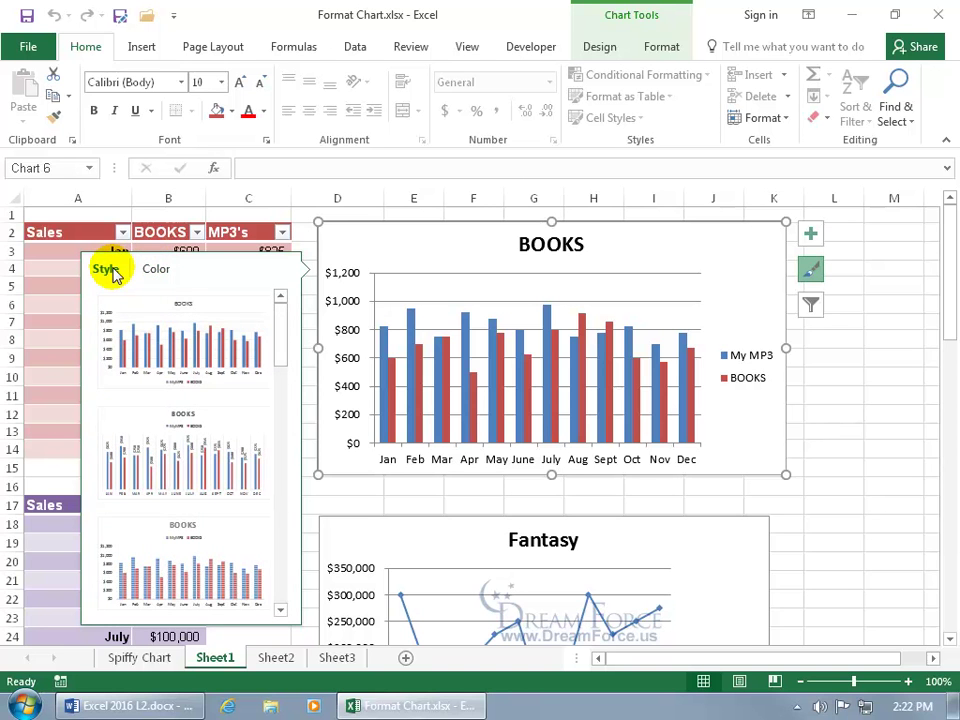
click(602, 48)
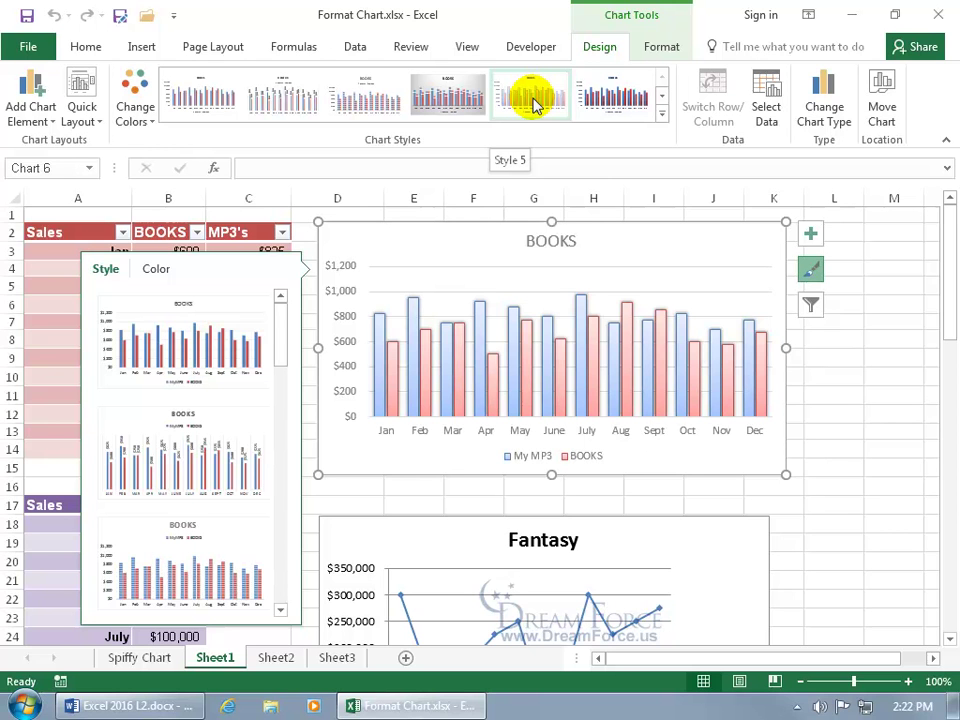
click(533, 98)
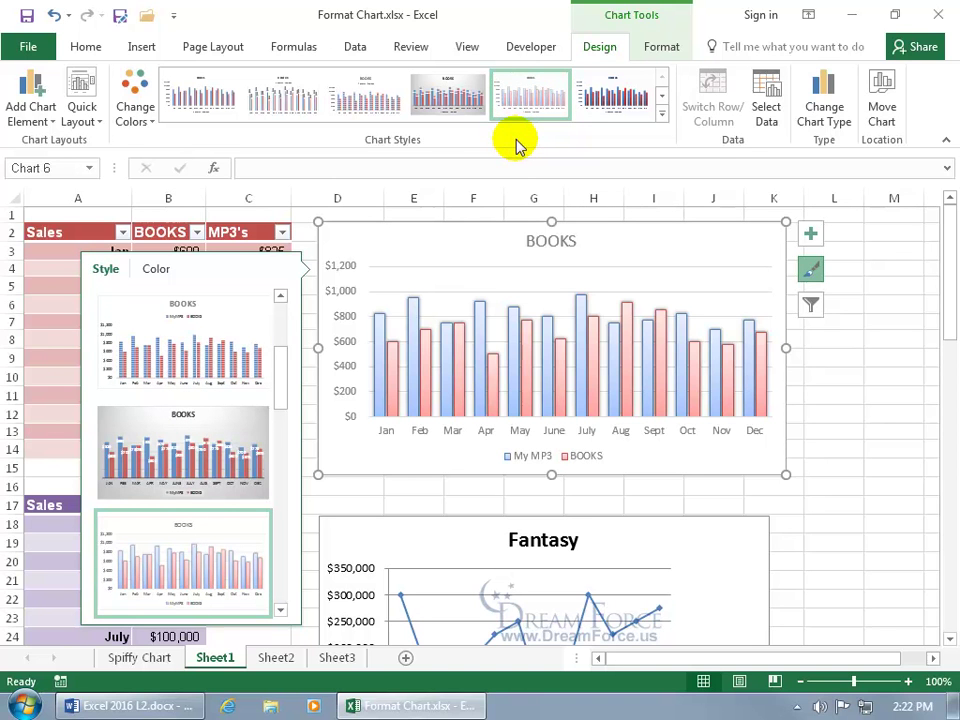
Change the BOOKS chart's colors to Colorful Palette 3
click(163, 271)
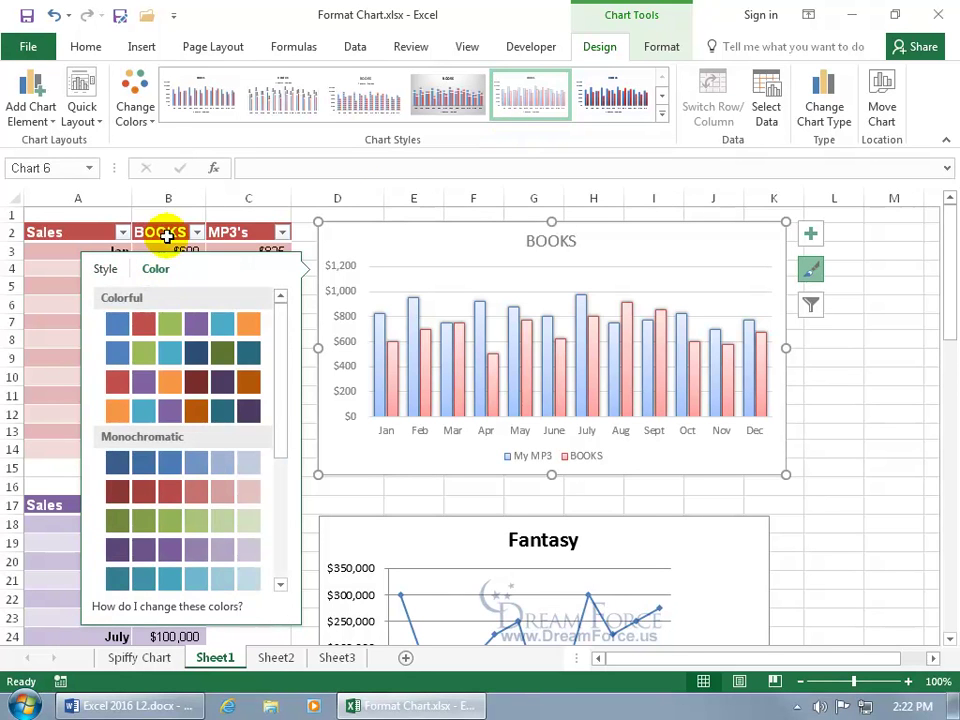
click(137, 100)
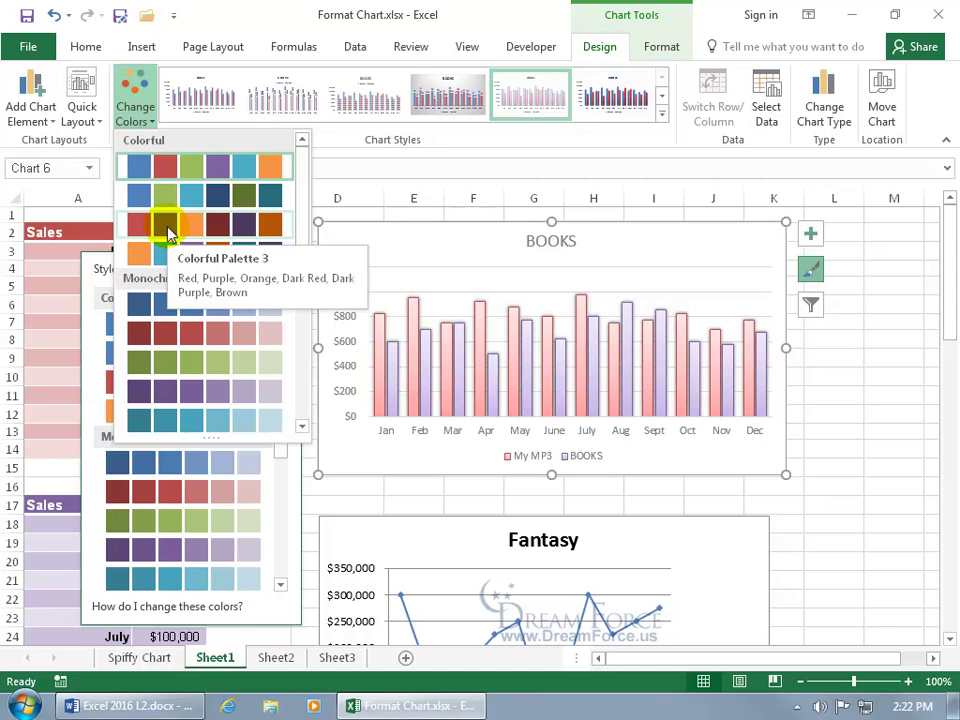
click(168, 230)
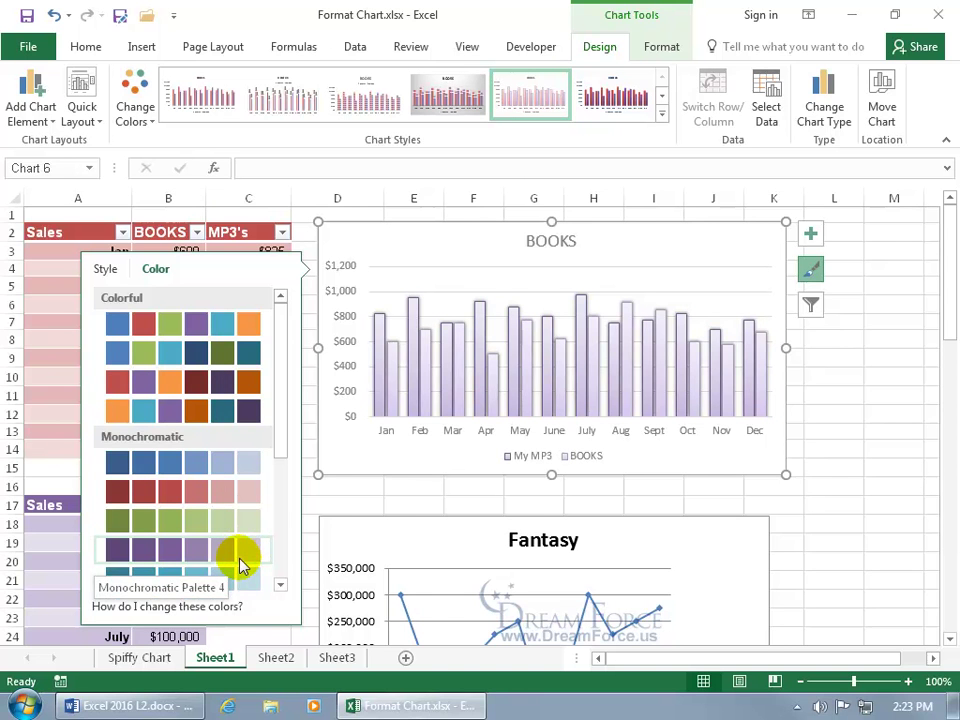
Examine how to change the palette colors and review the workbook's theme color sets without choosing one
mouse_move(224, 612)
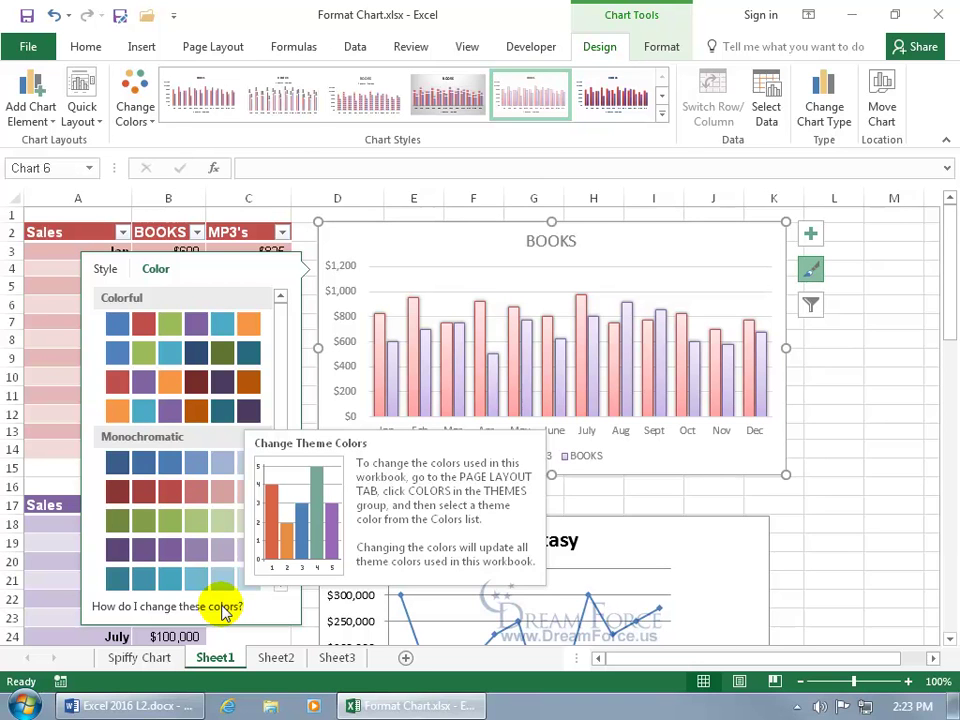
click(225, 48)
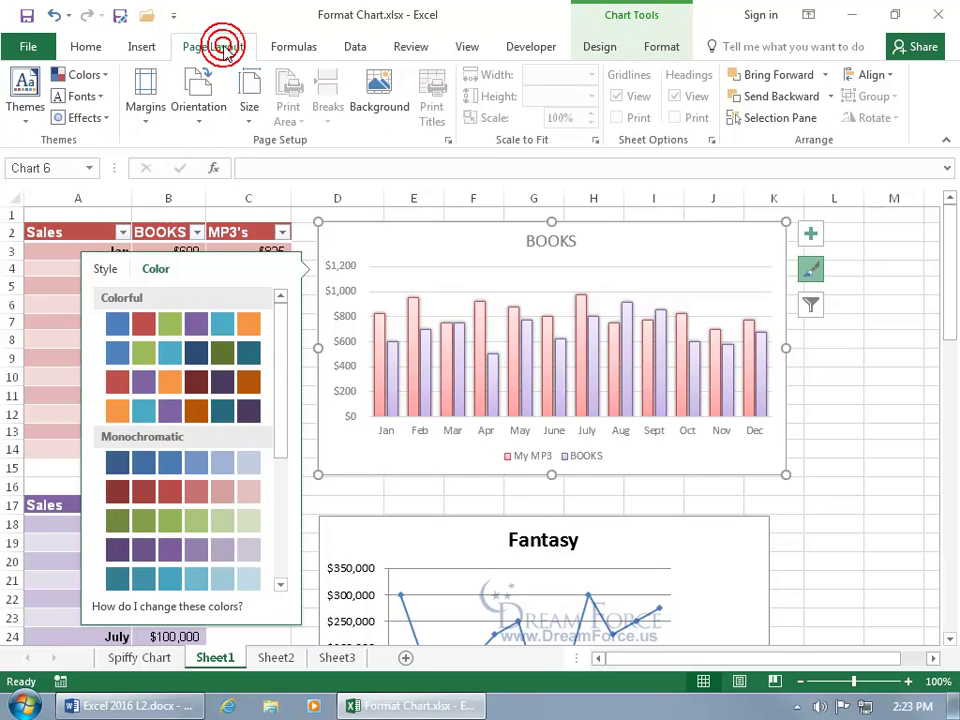
click(95, 80)
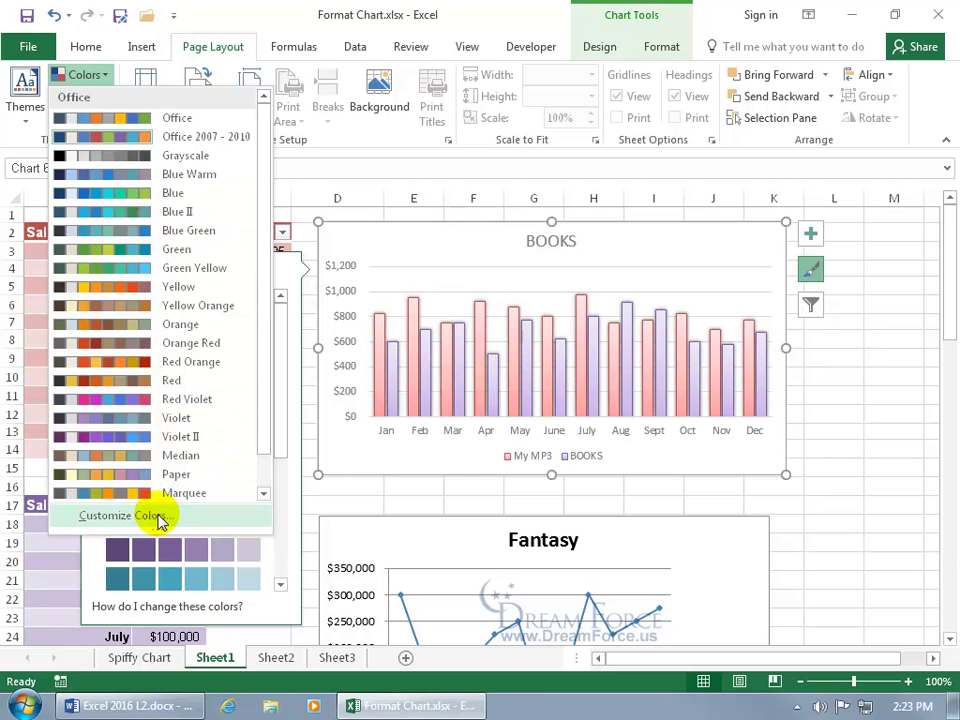
click(325, 494)
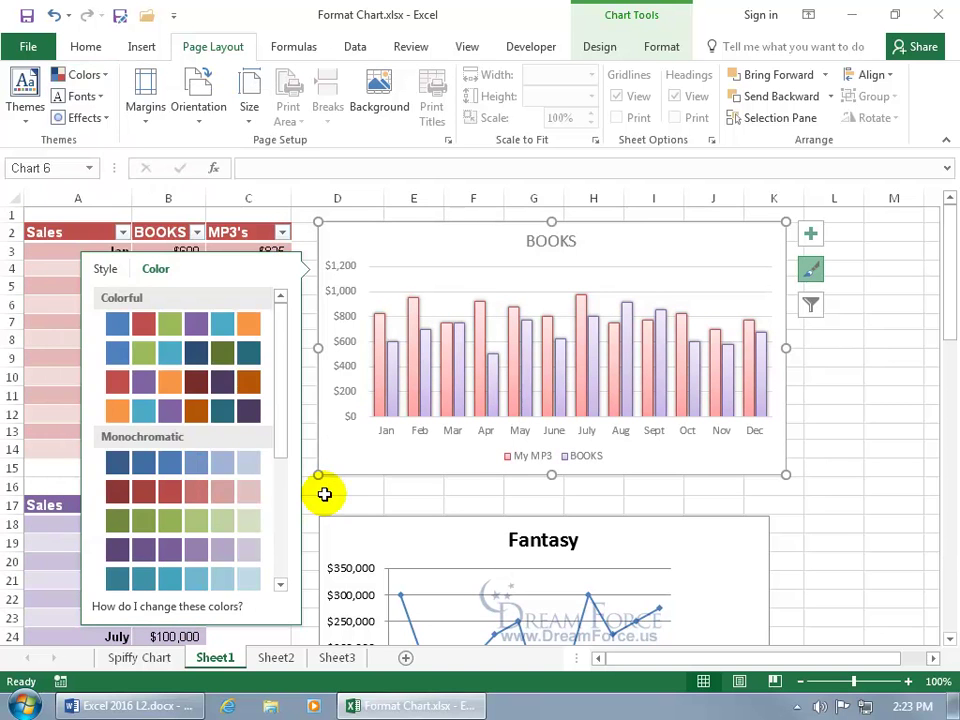
Apply the Layout 5 quick layout to the BOOKS column chart so it includes a data table and vertical axis title
click(325, 494)
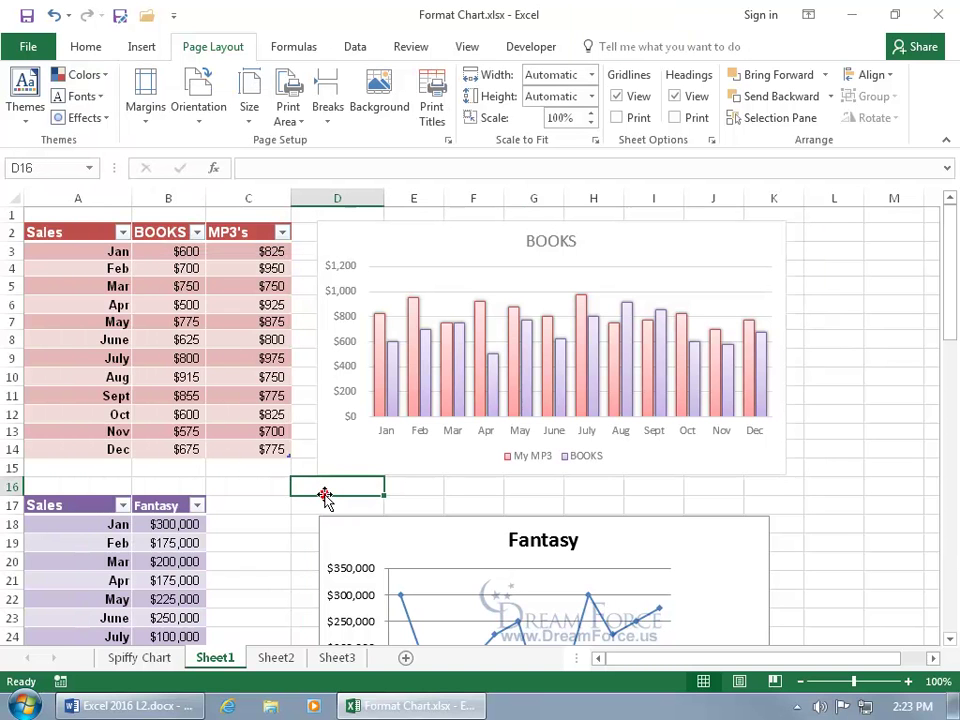
click(445, 452)
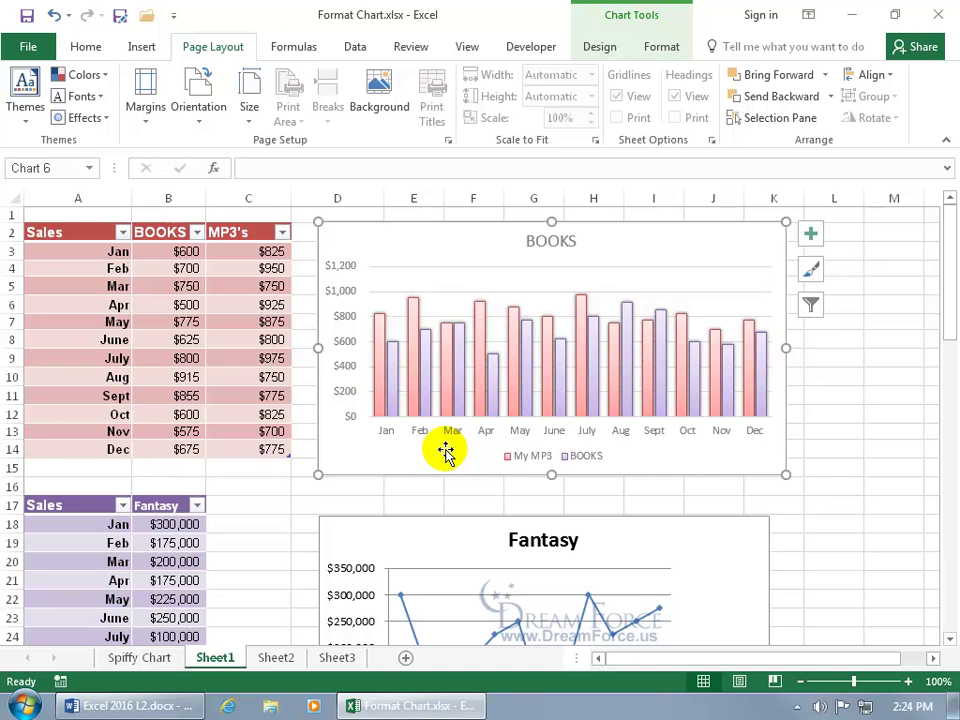
scroll(605, 54, up, 2)
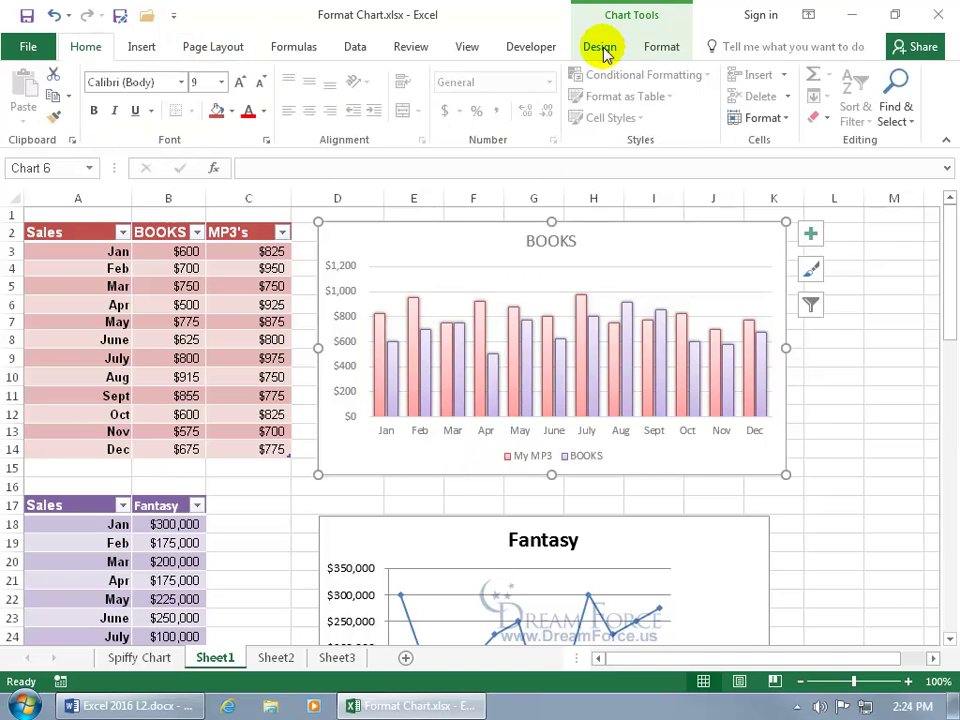
click(601, 50)
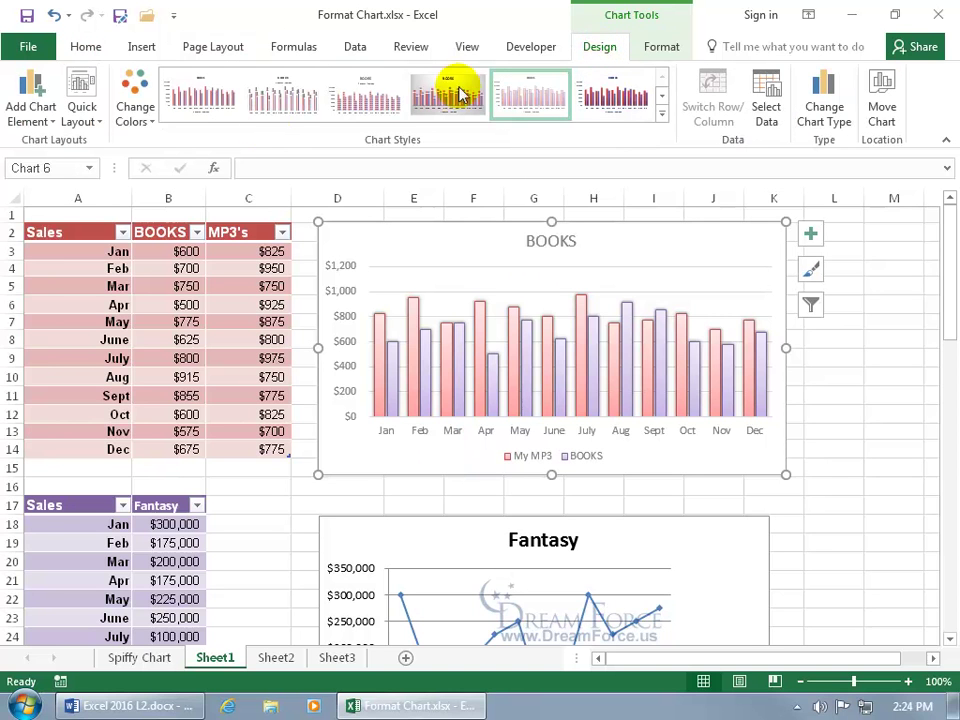
click(86, 122)
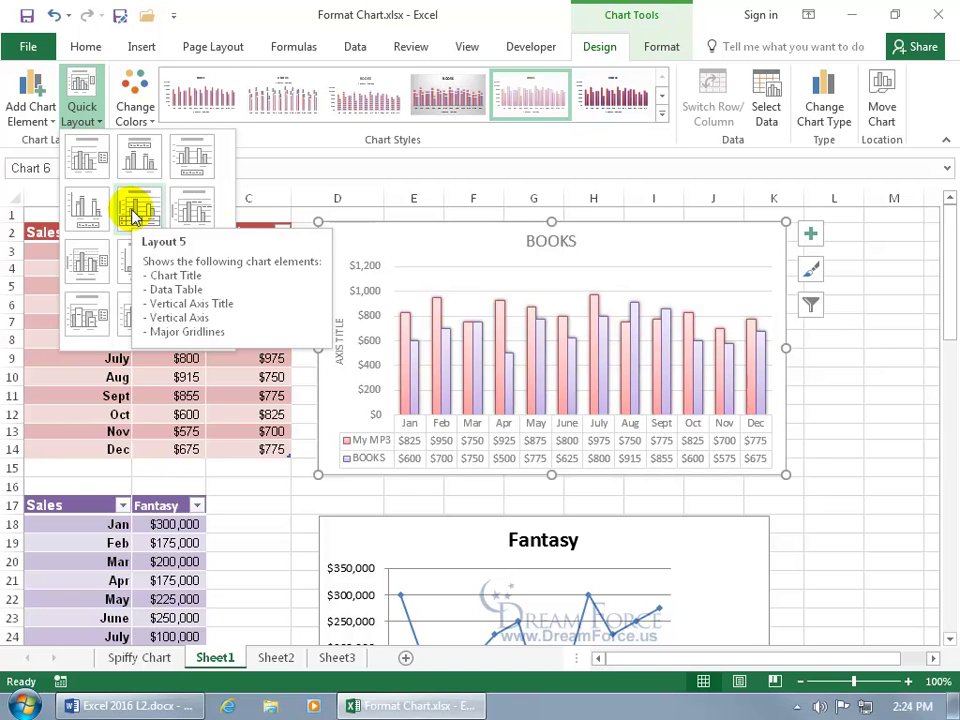
click(136, 212)
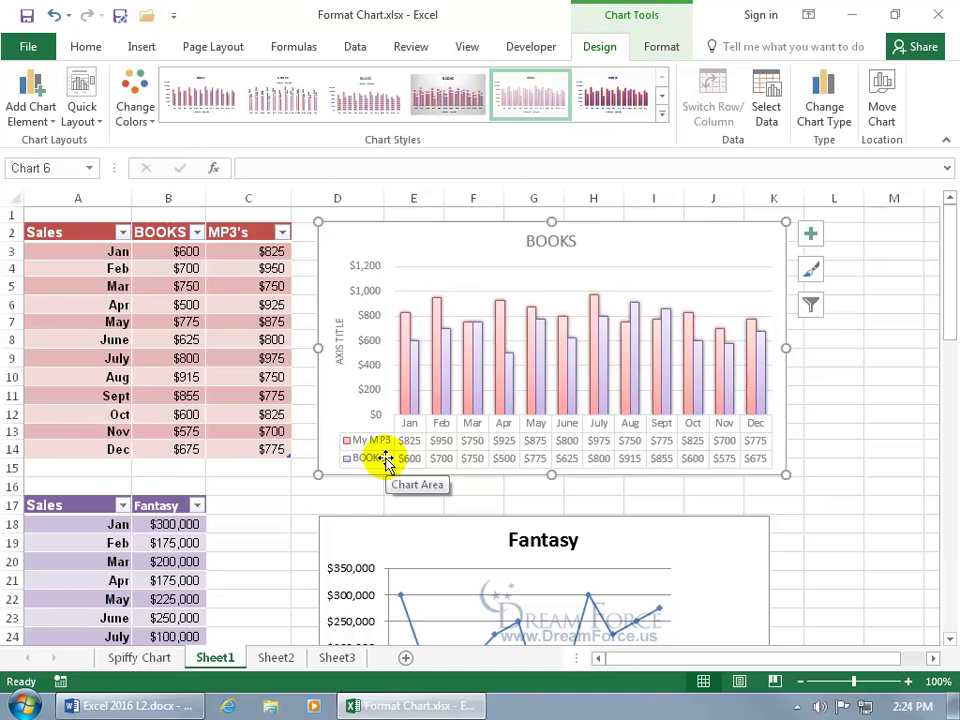
Add a legend to the BOOKS chart through its detailed legend options and set the legend position to Top
click(810, 235)
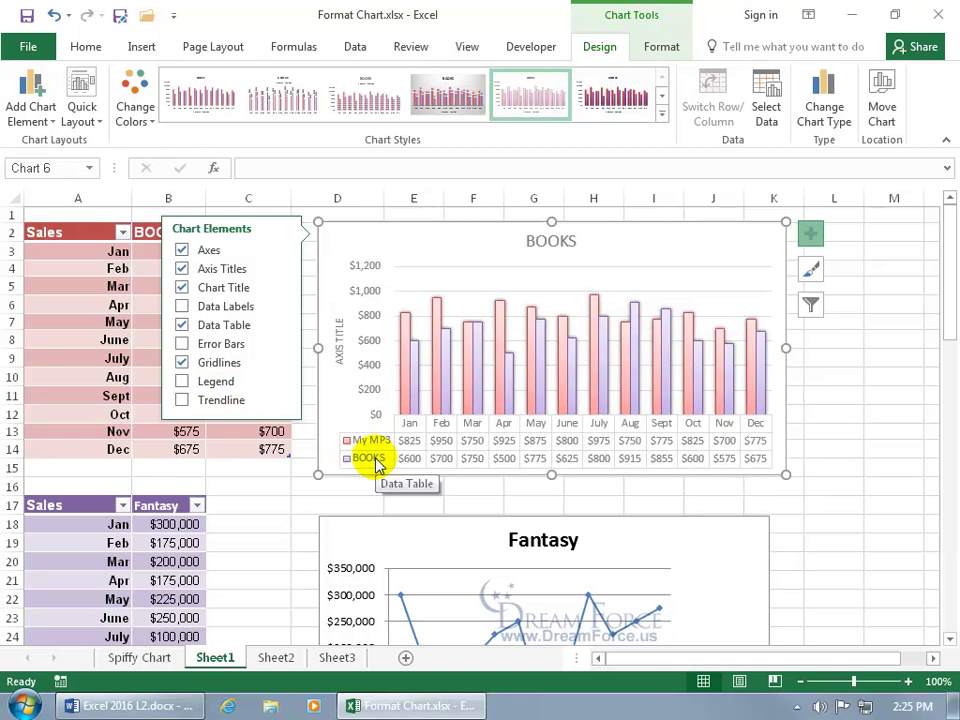
click(282, 383)
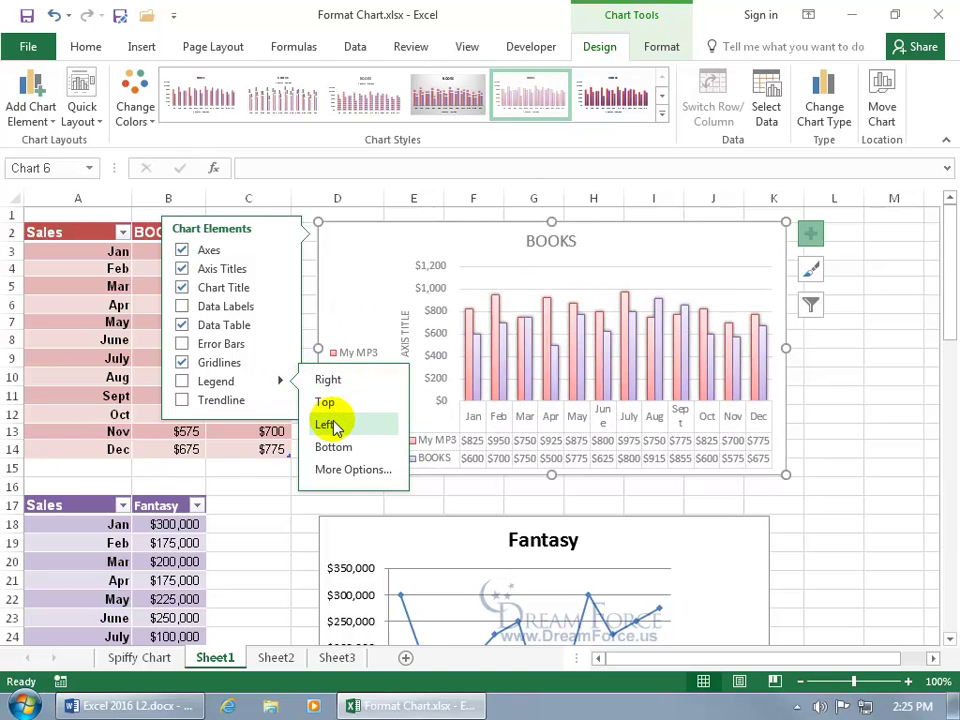
click(343, 472)
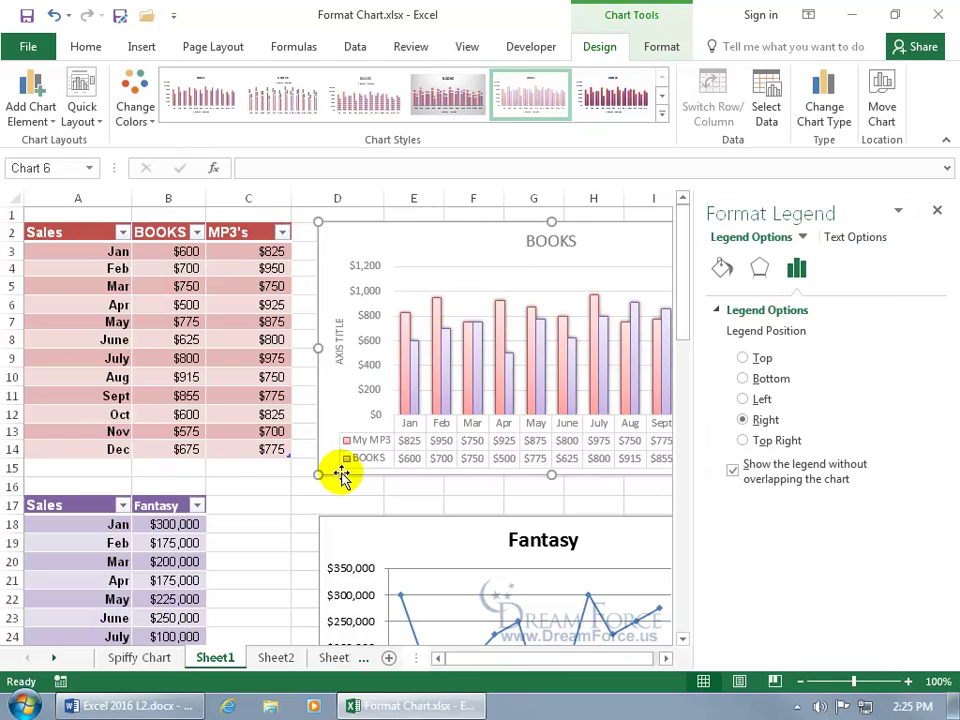
drag(476, 660, 521, 594)
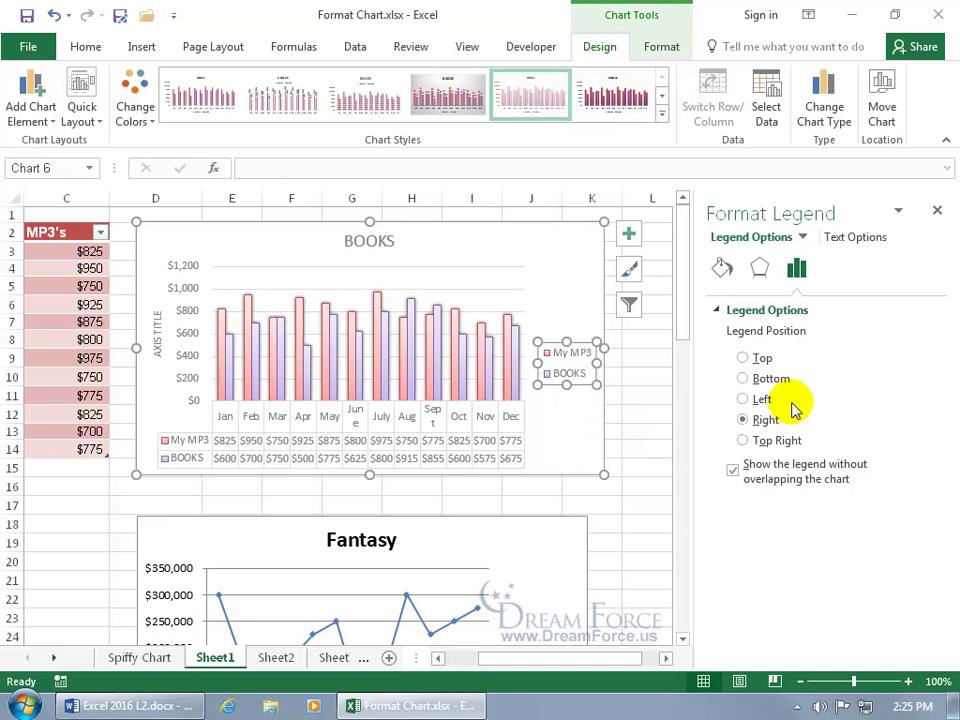
click(744, 360)
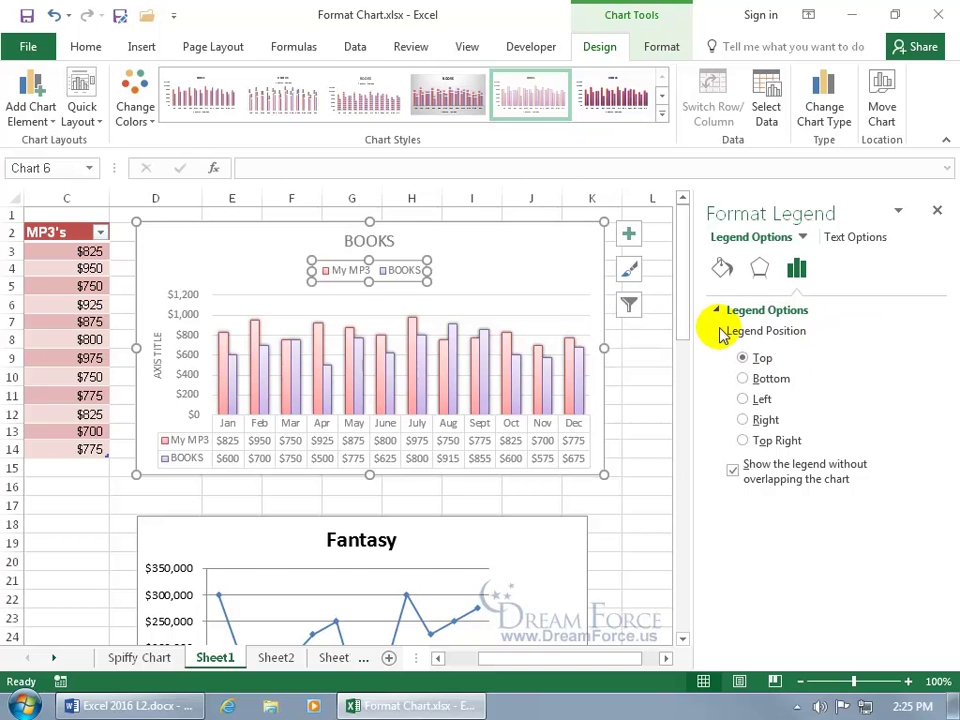
Give the BOOKS chart's legend a solid fill with 79% transparency
click(724, 271)
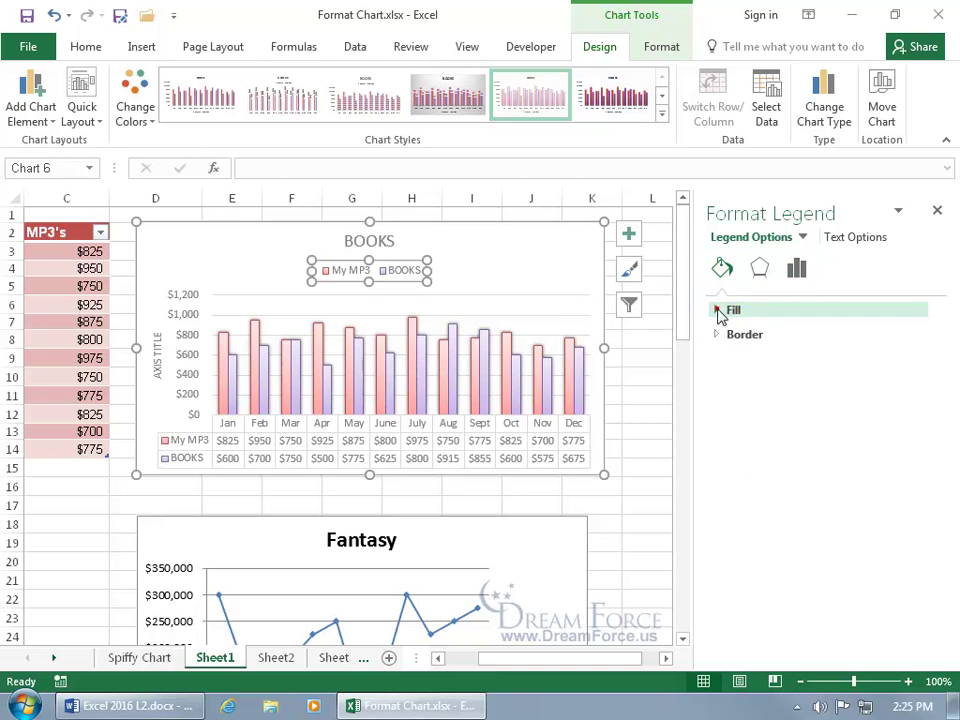
click(718, 310)
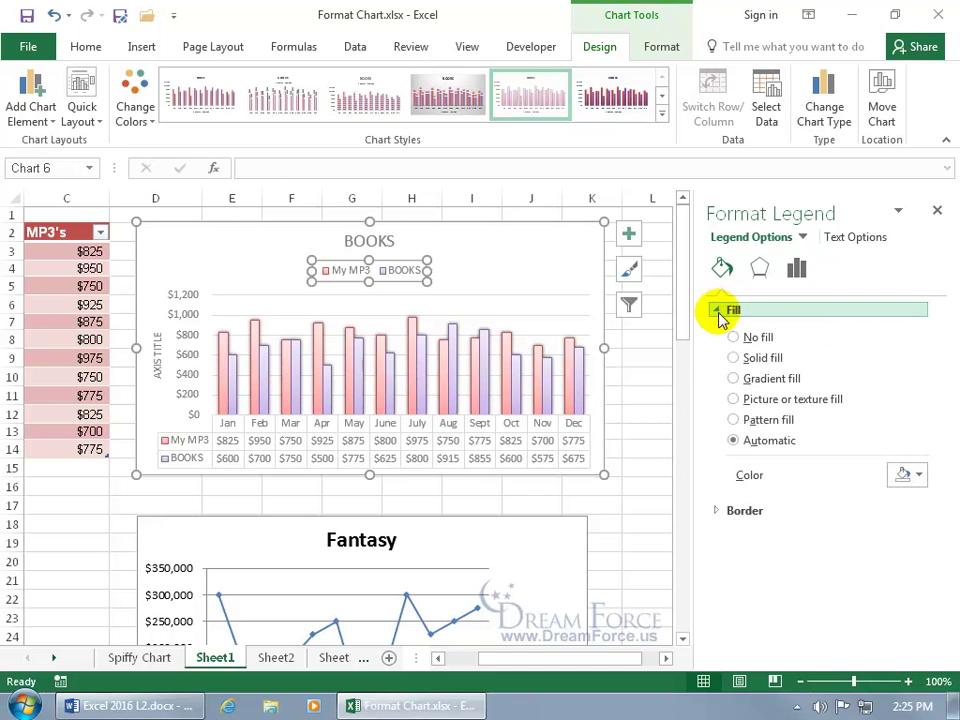
click(735, 358)
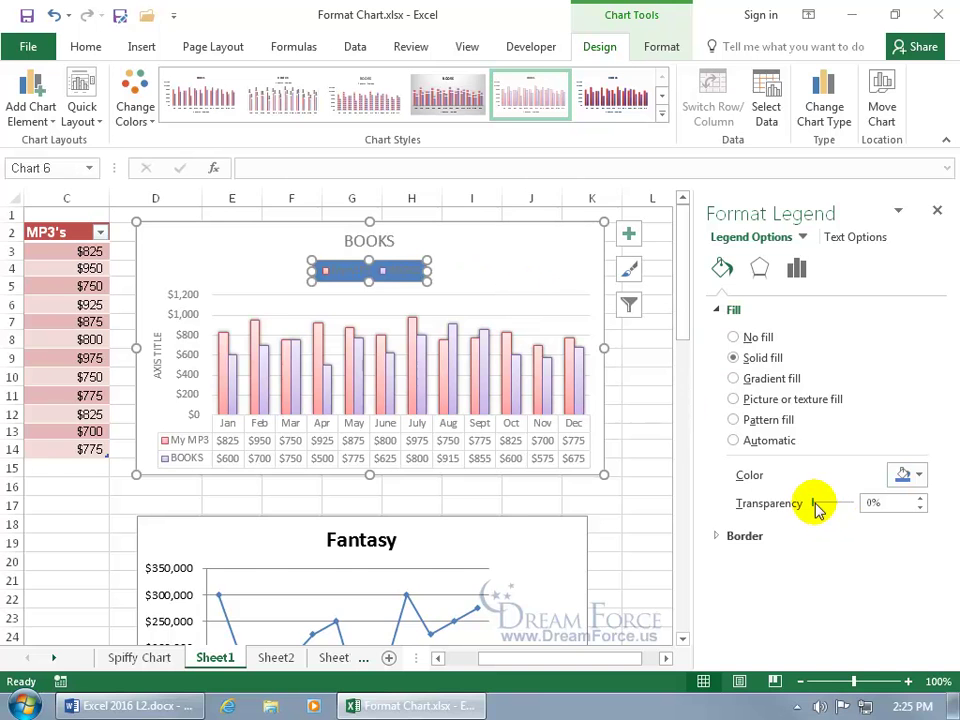
drag(815, 504, 848, 508)
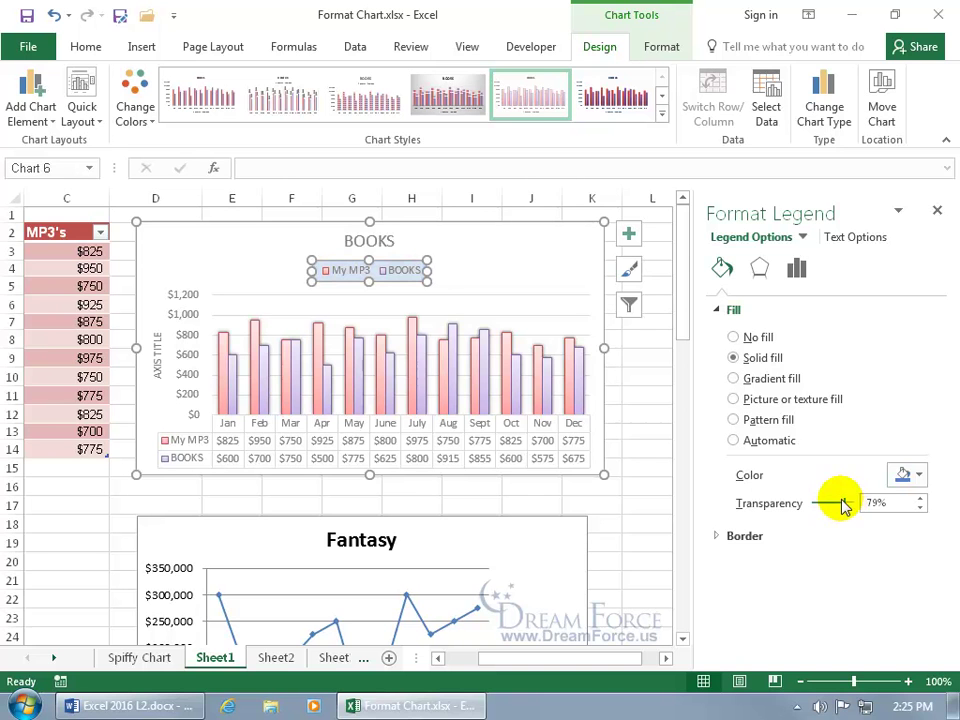
Switch the legend to a linear gradient fill with only the two end stops, running at 270°
click(797, 386)
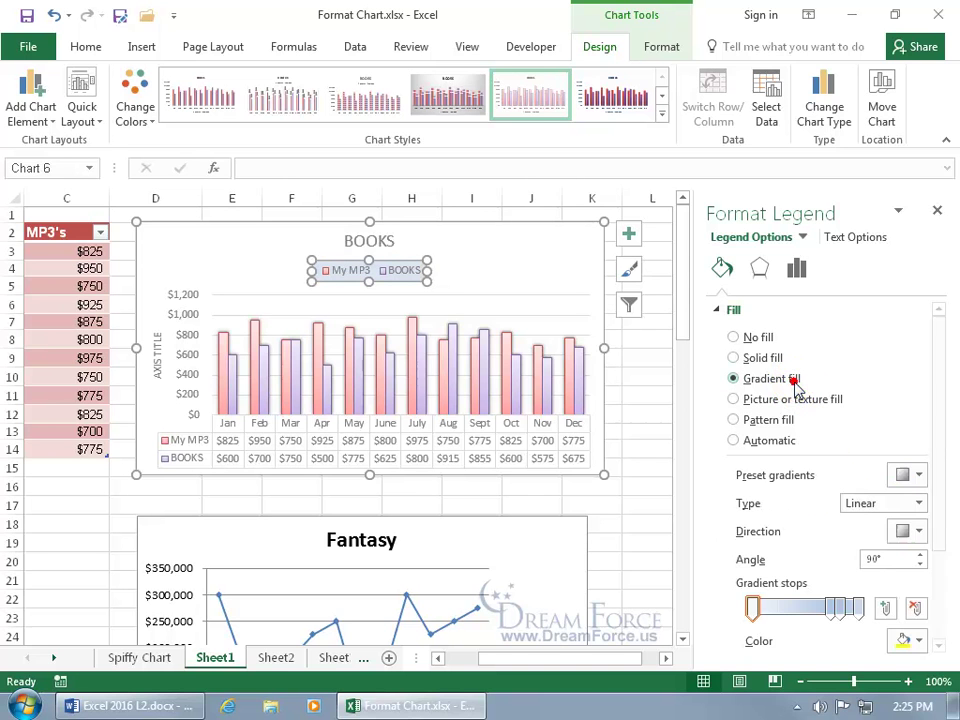
drag(945, 436, 932, 505)
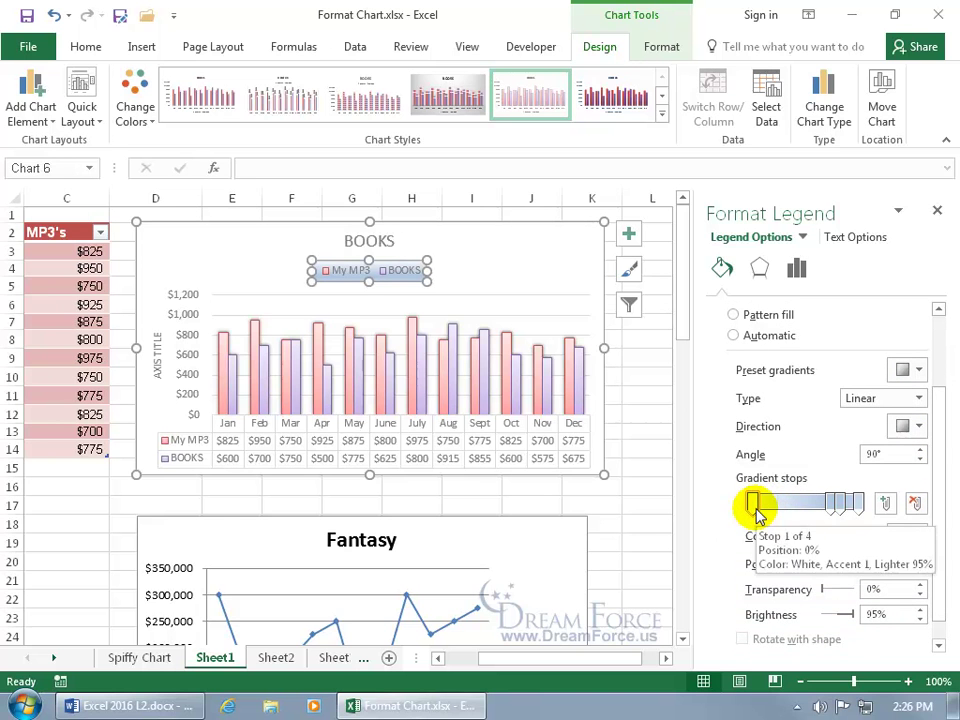
click(832, 503)
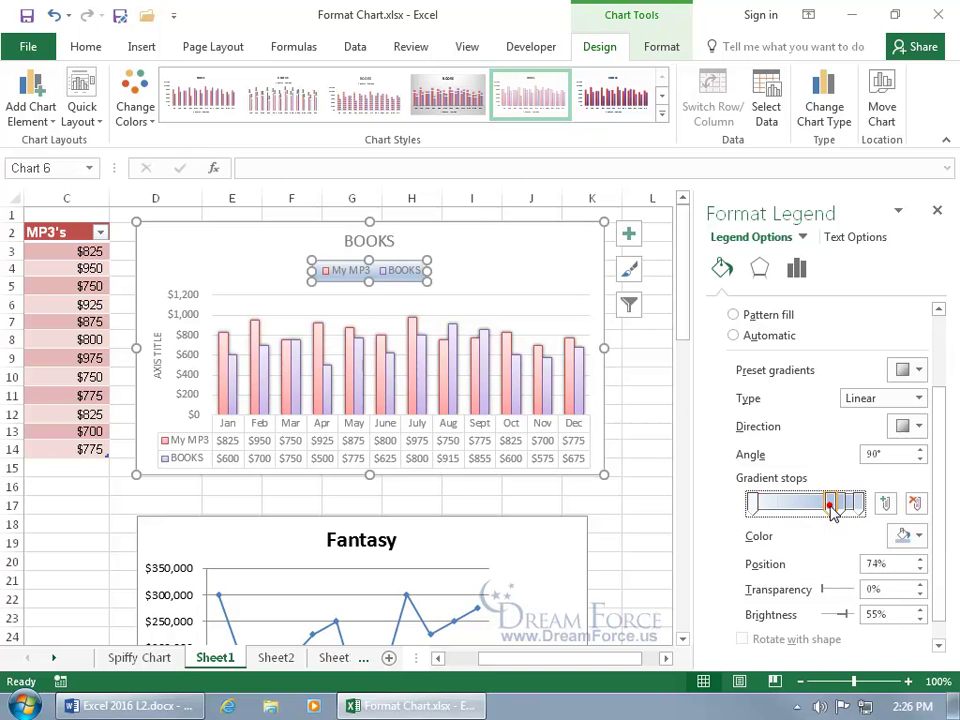
click(914, 504)
click(840, 503)
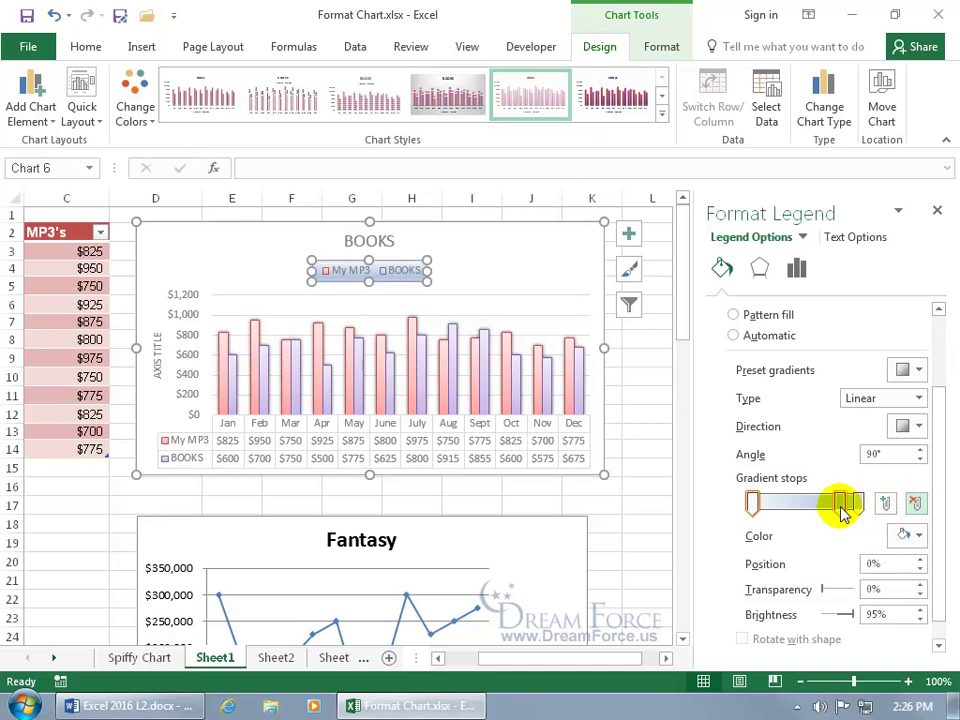
click(914, 504)
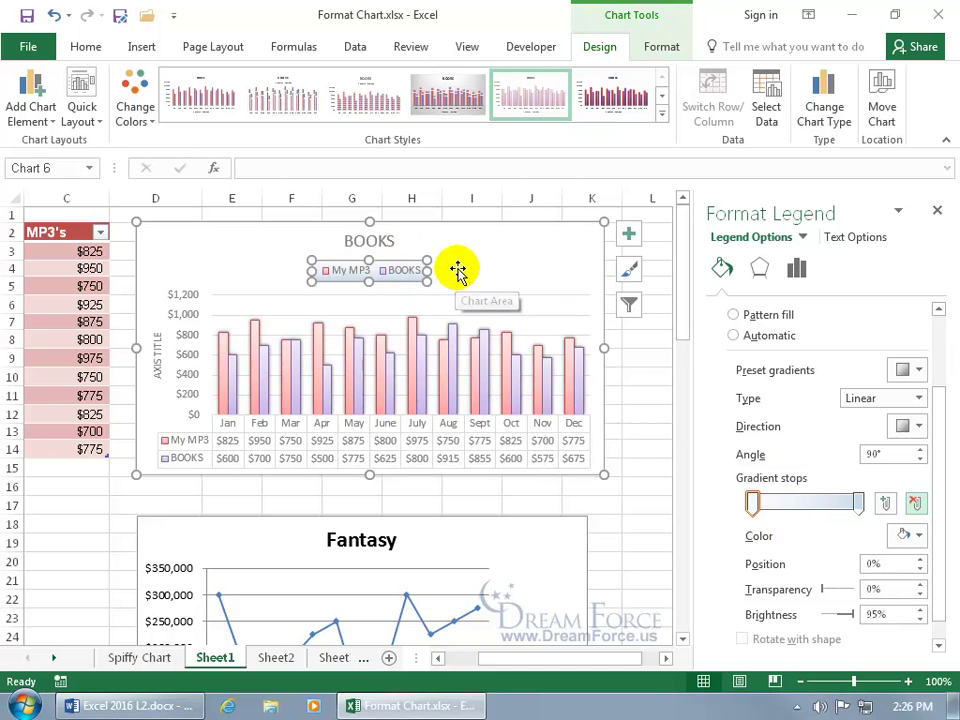
click(917, 427)
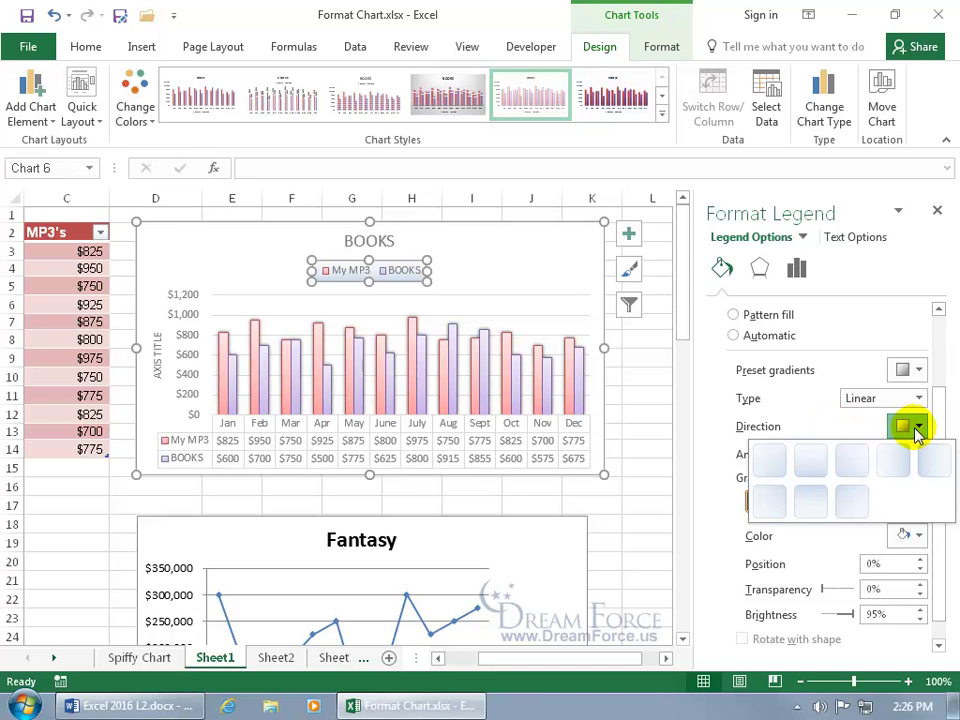
click(818, 500)
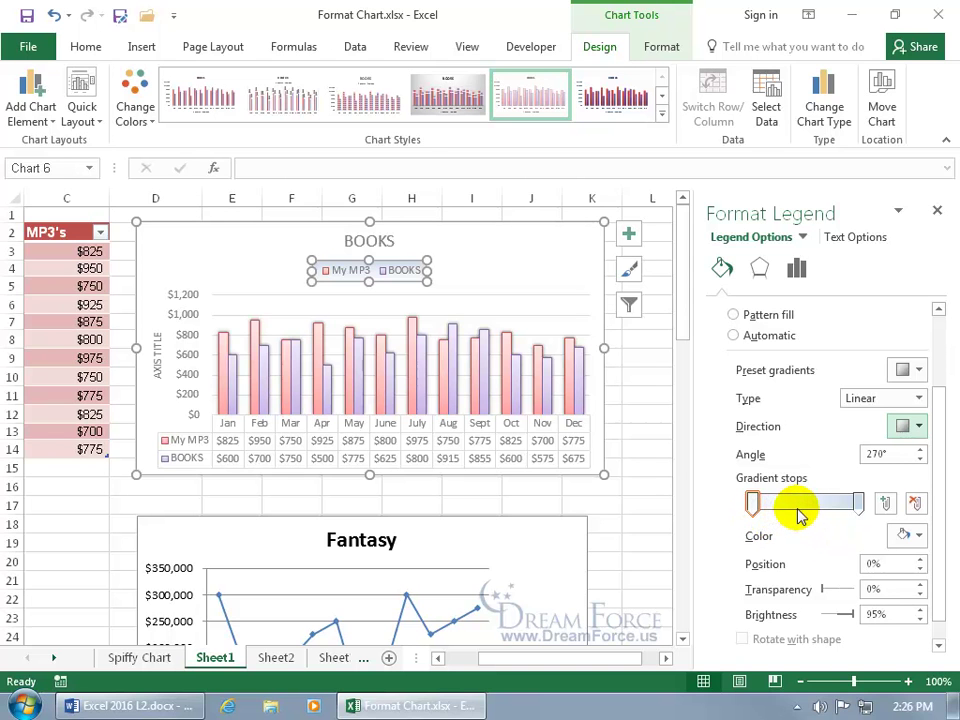
Try an extra orange gradient stop at 82% in the legend's fill and remove that stop again
click(884, 505)
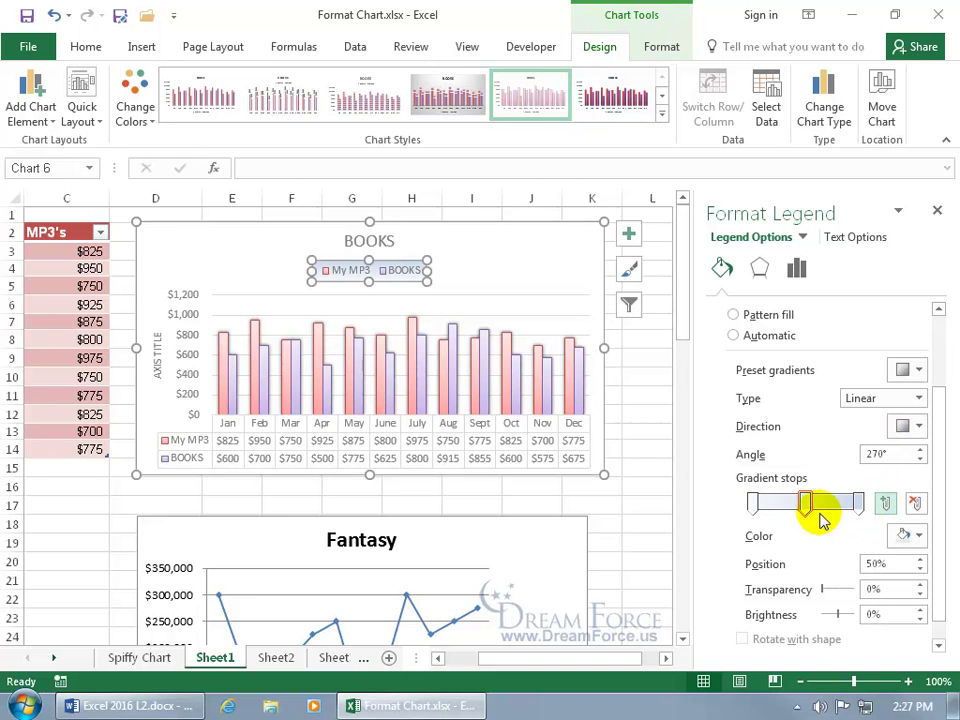
click(920, 539)
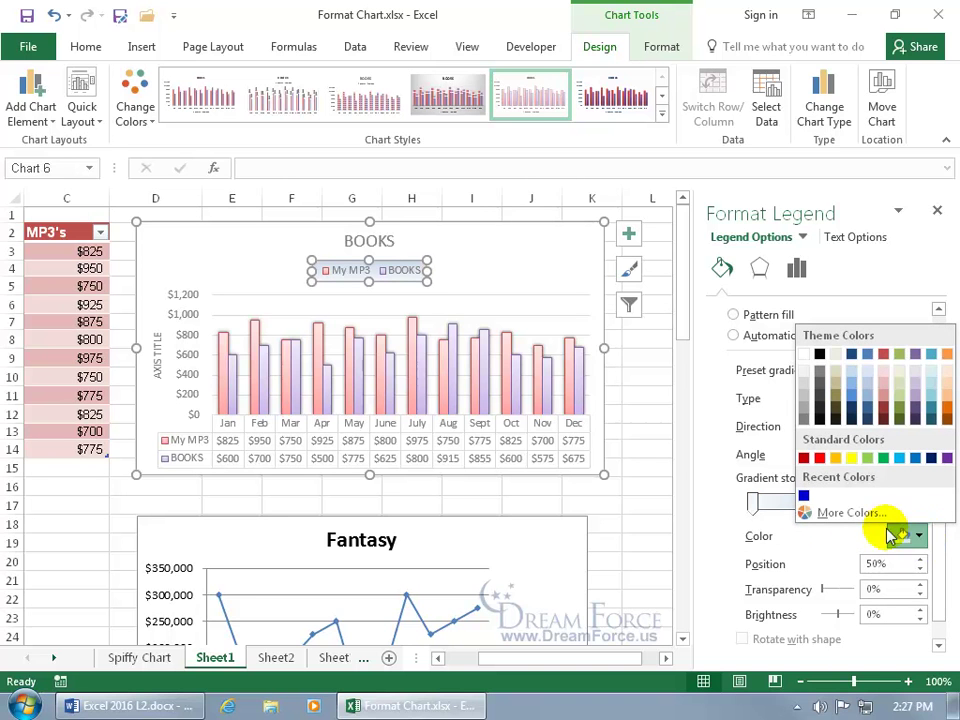
click(851, 457)
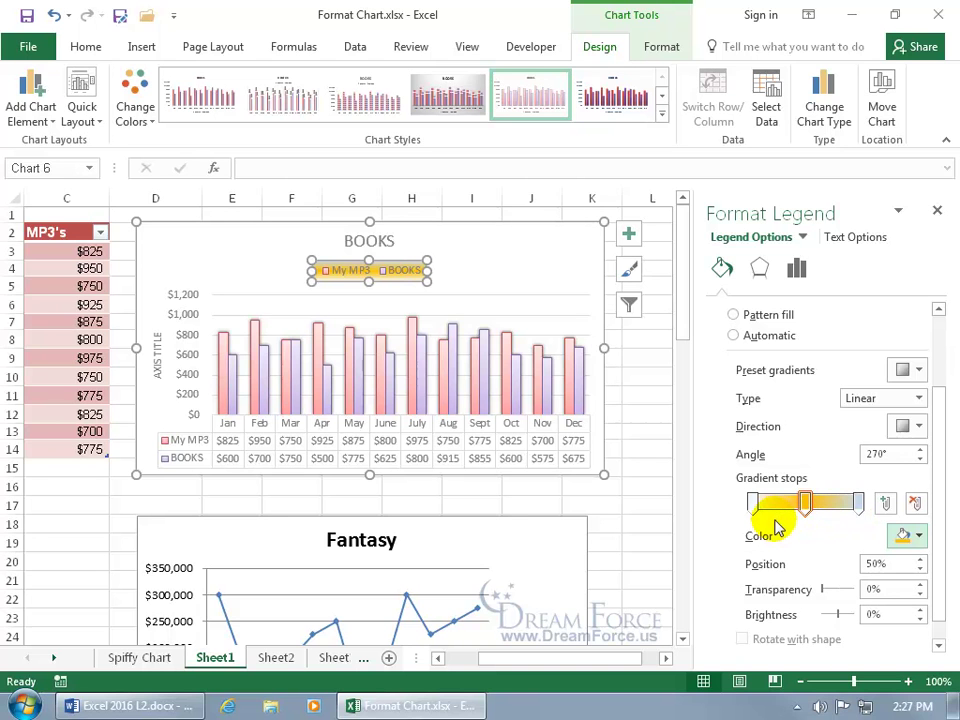
drag(801, 512, 836, 503)
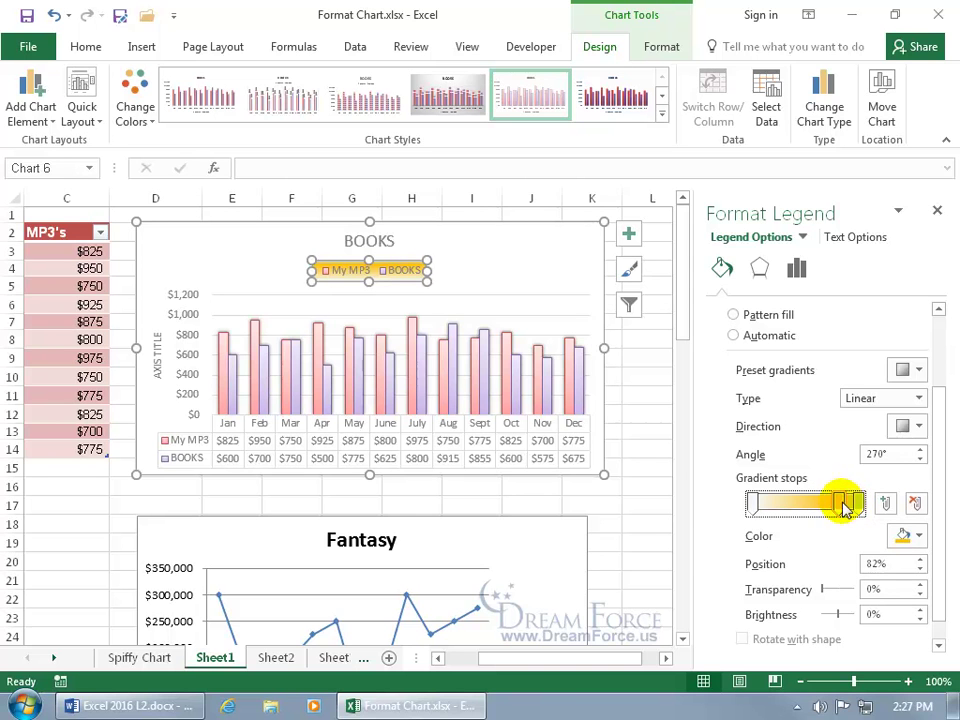
click(913, 504)
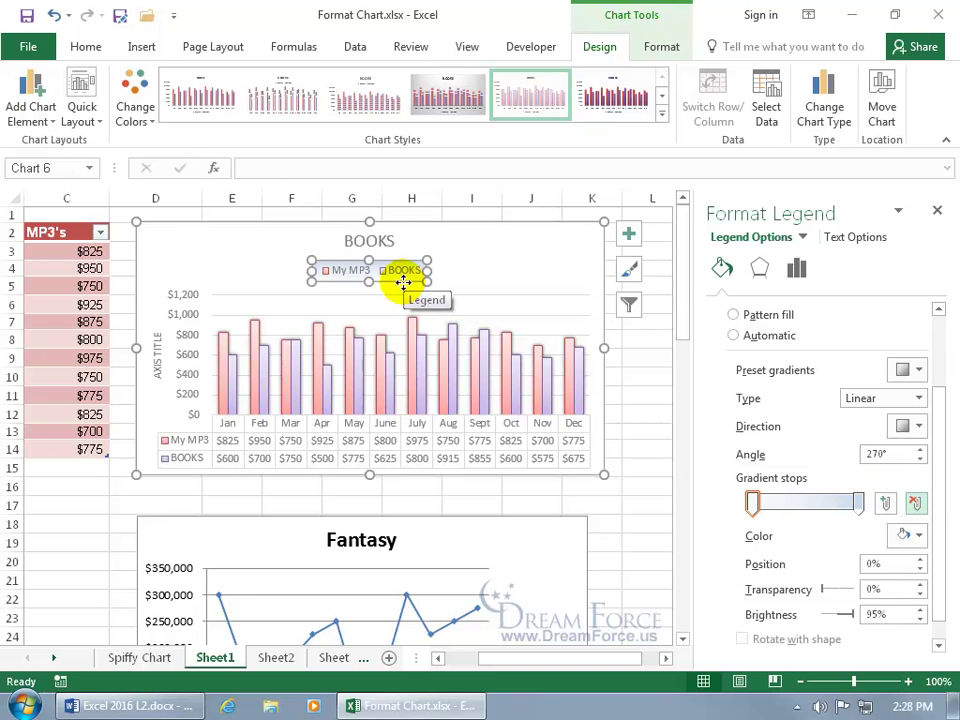
Delete the legend from the BOOKS chart and close the formatting pane
click(628, 236)
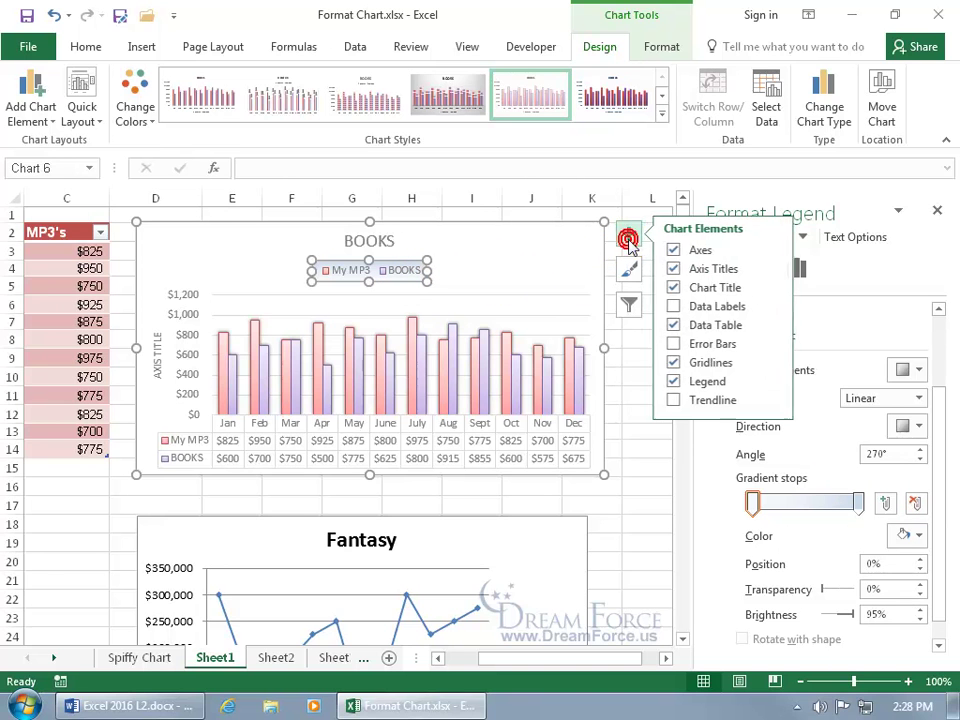
click(410, 260)
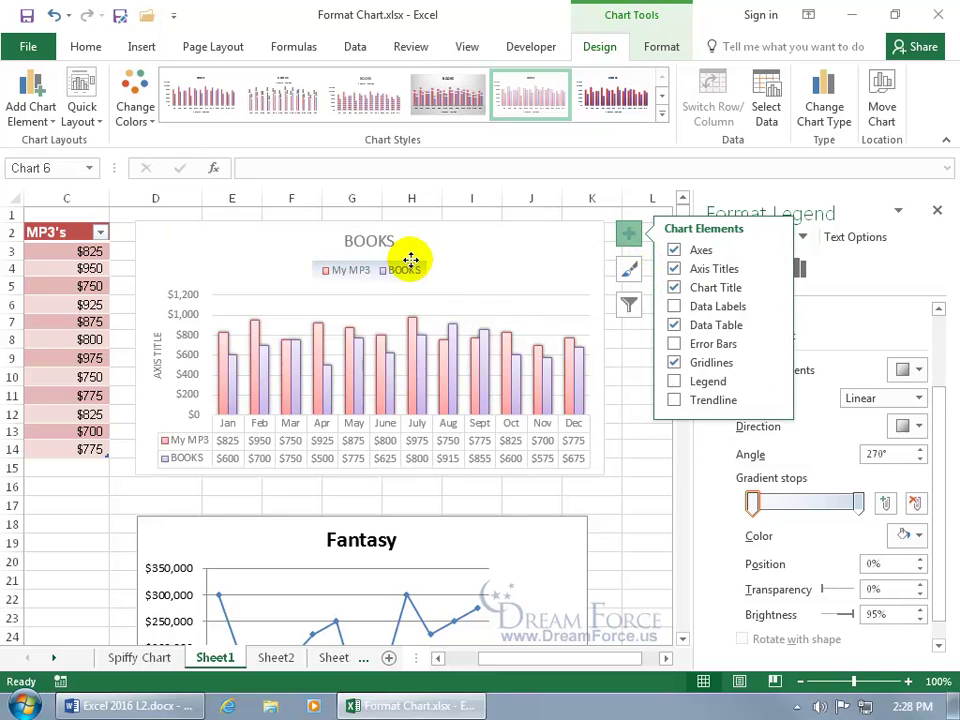
key(Delete)
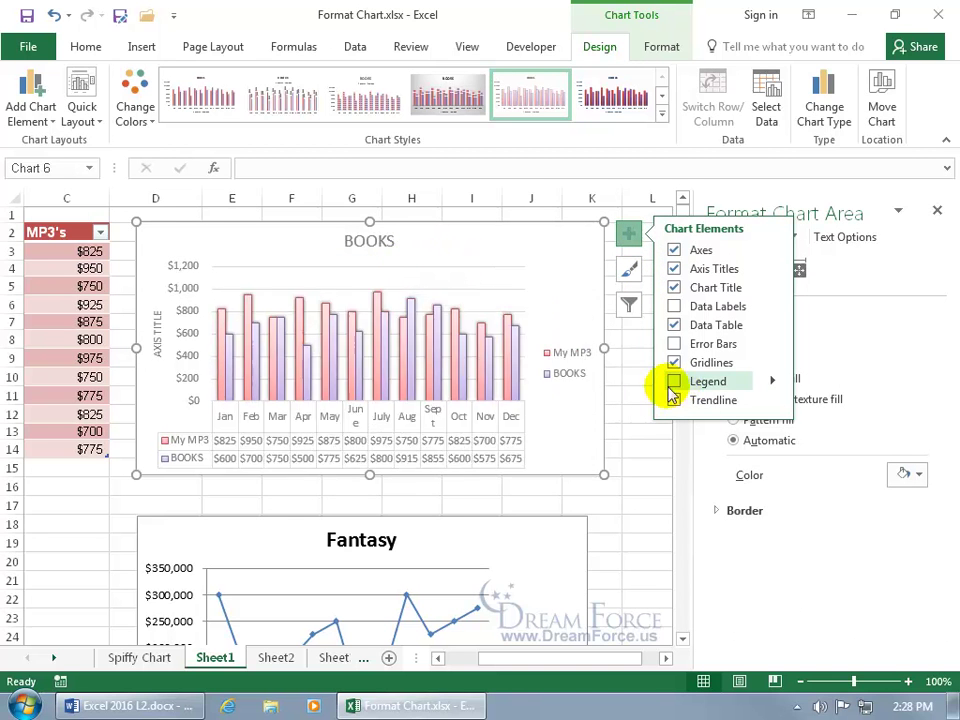
click(937, 213)
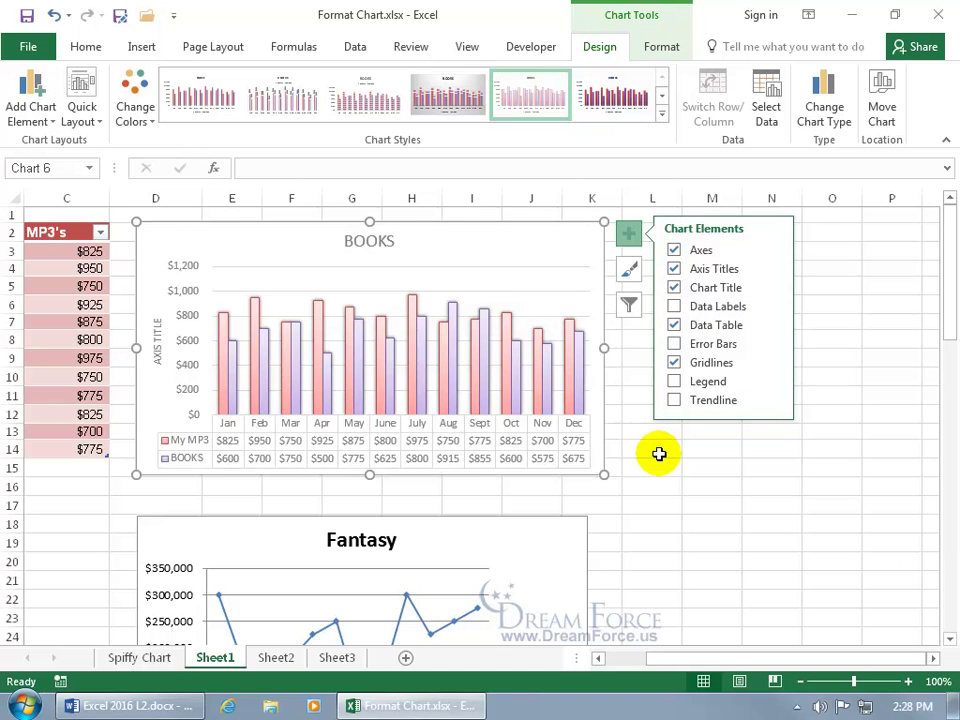
Open the detailed formatting options for the BOOKS chart's title
click(771, 306)
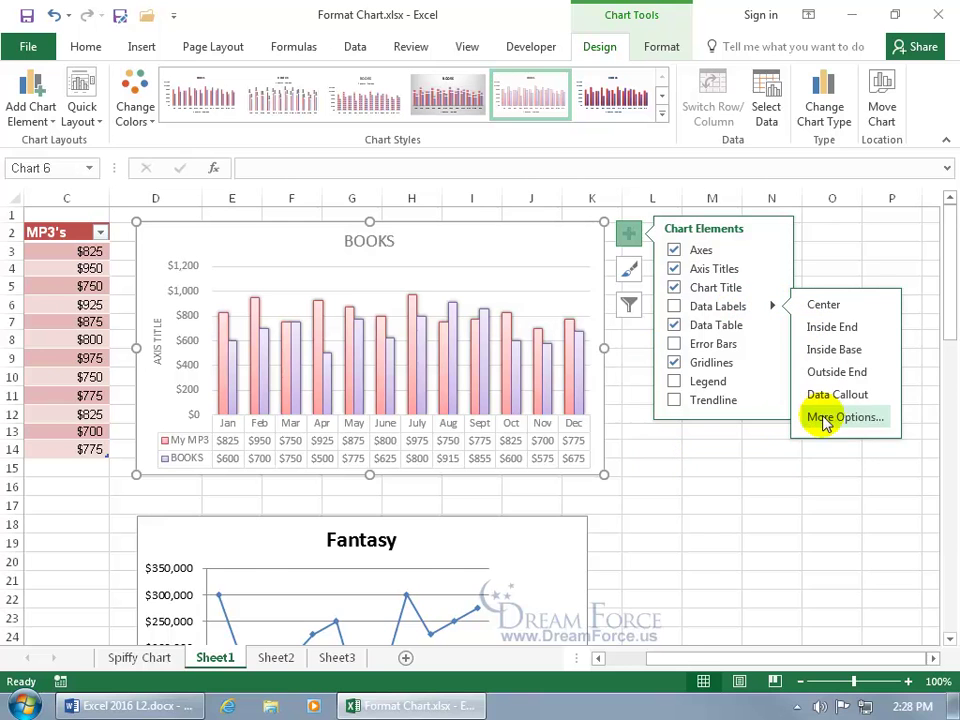
click(378, 243)
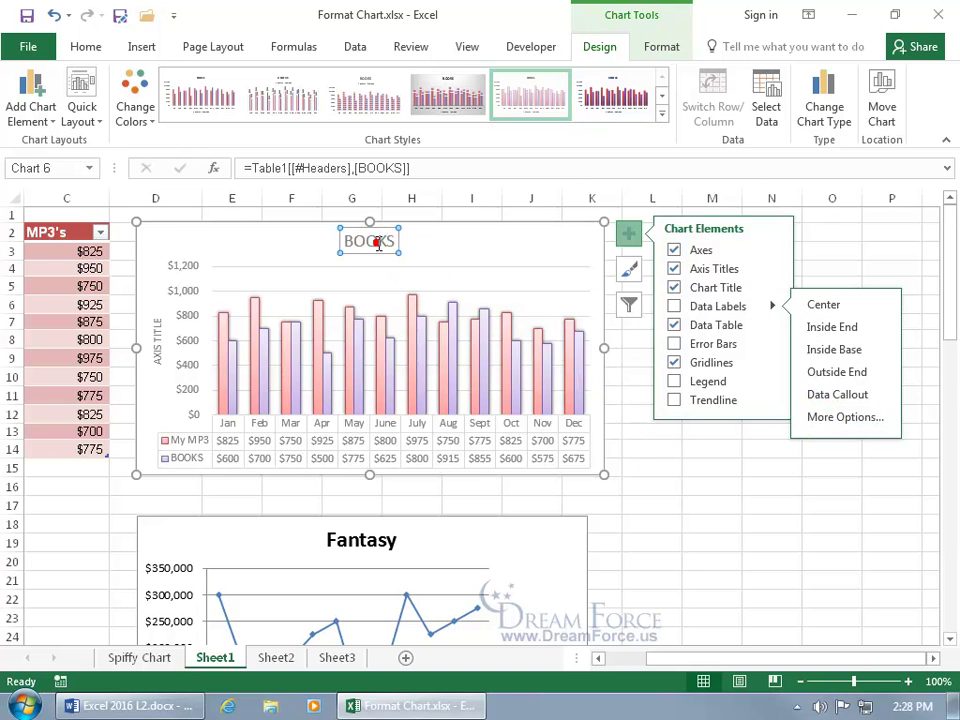
click(378, 252)
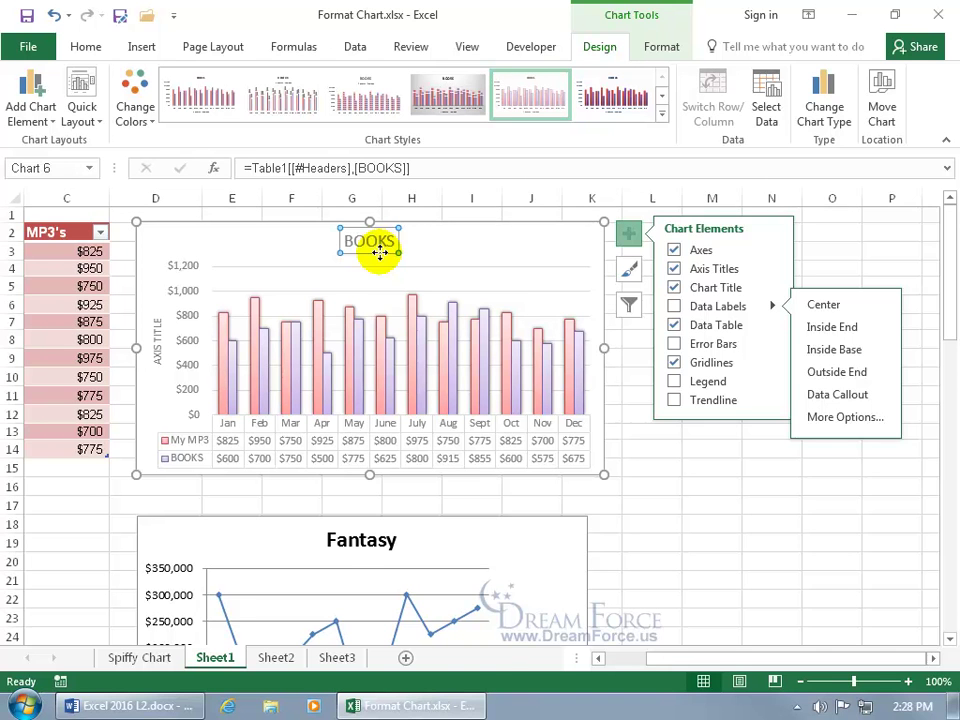
double_click(379, 253)
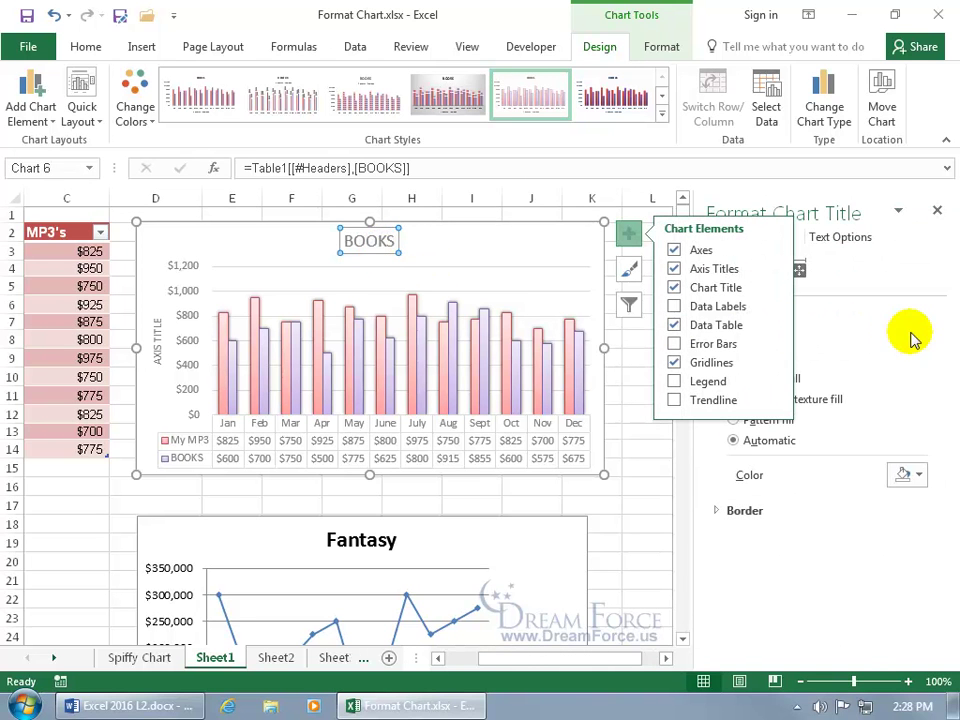
Open the detailed formatting options for the BOOKS data series and dismiss the chart elements list covering them
right_click(375, 254)
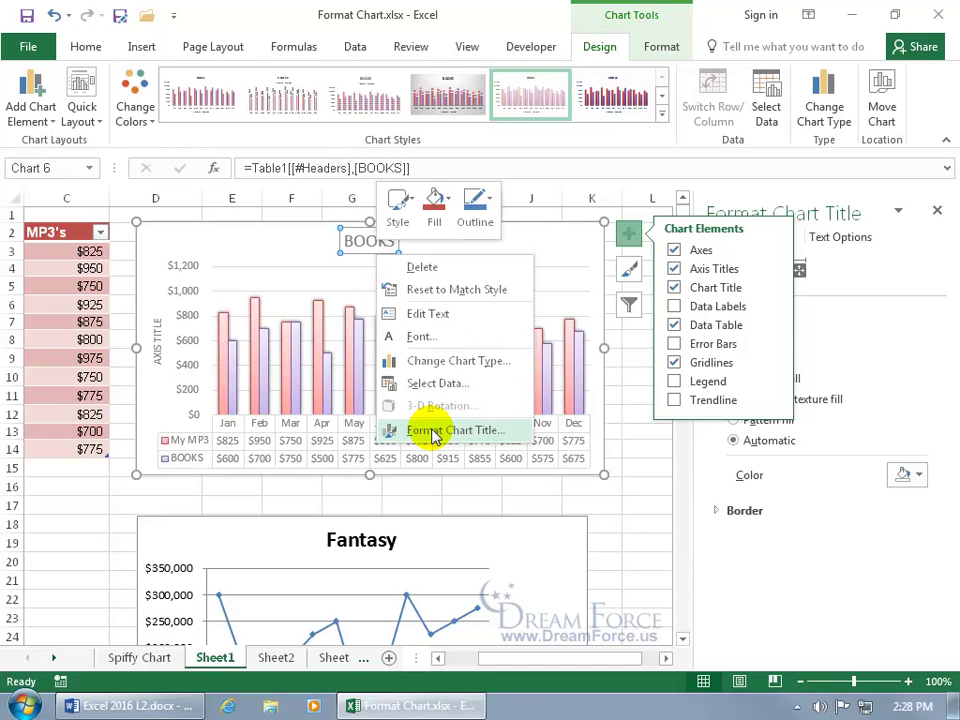
right_click(294, 361)
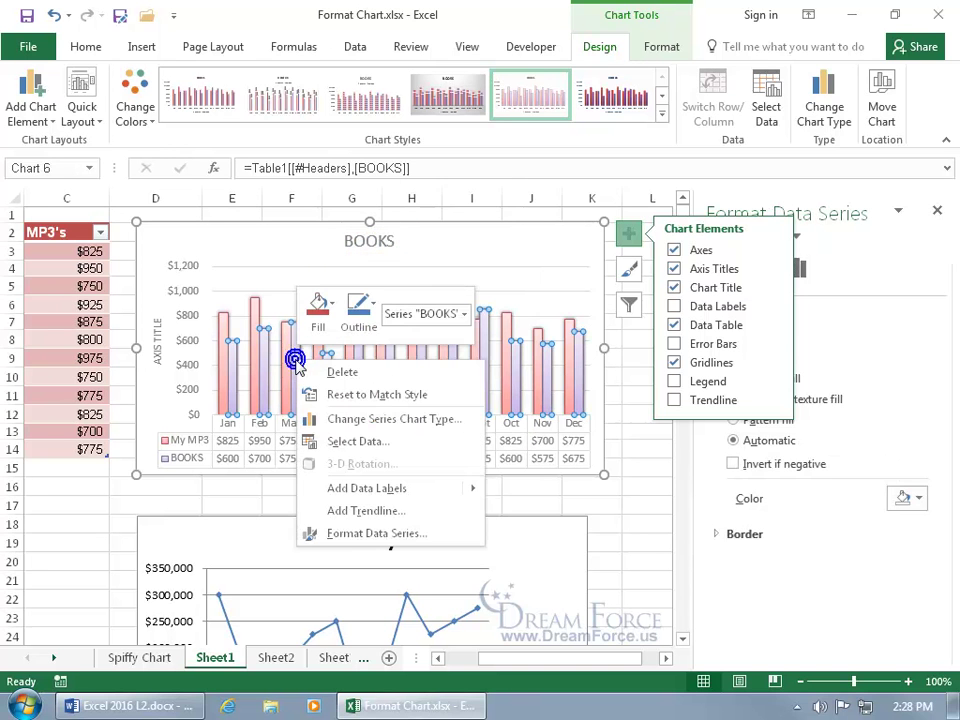
click(411, 535)
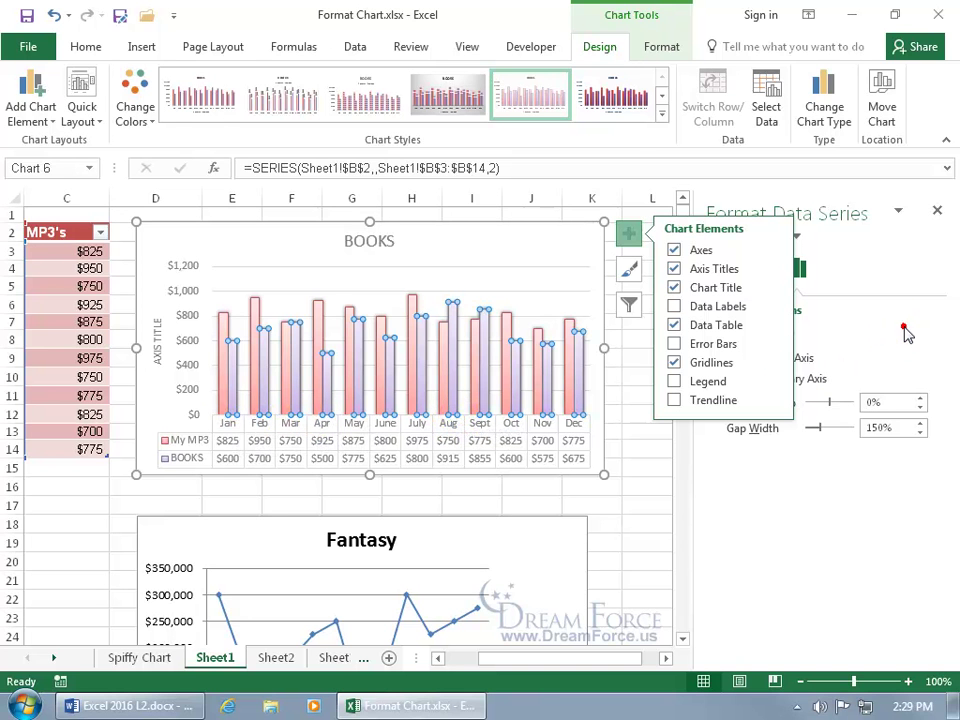
click(640, 446)
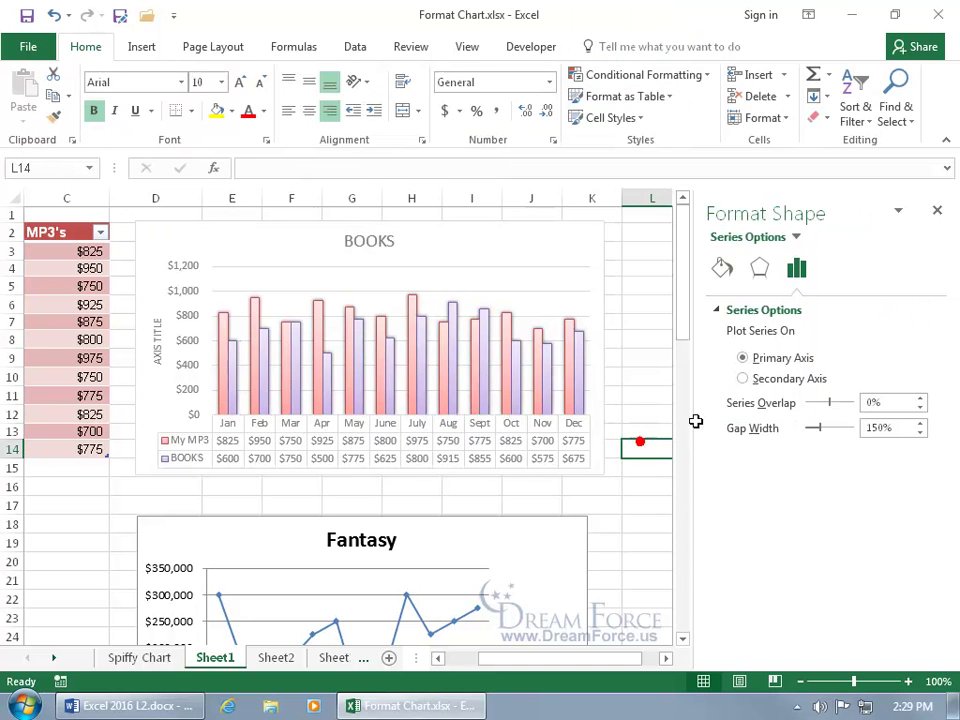
click(265, 384)
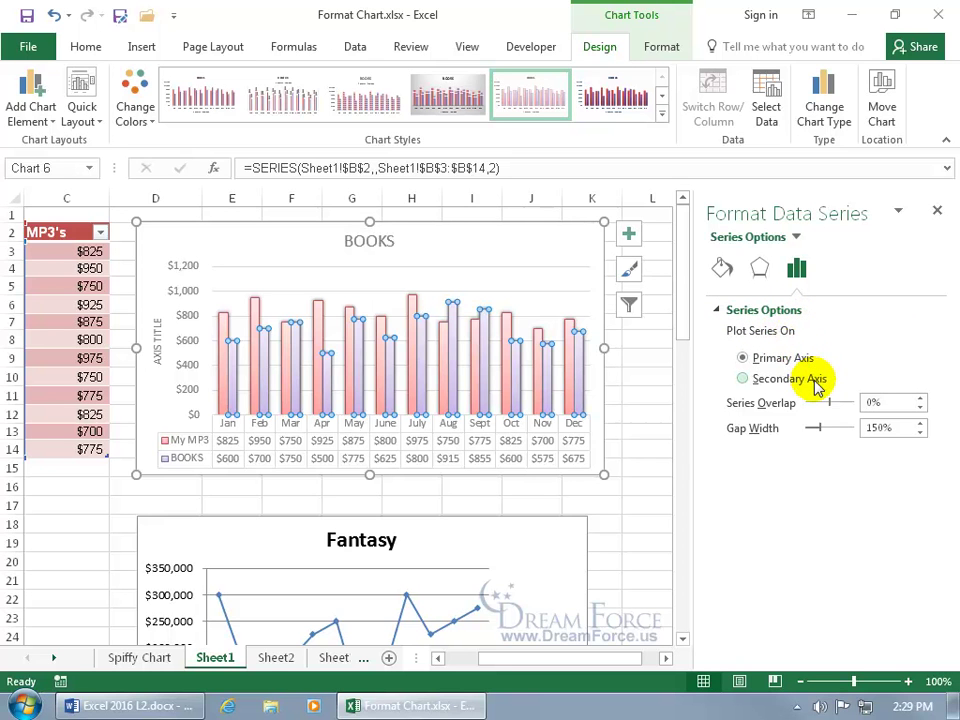
click(760, 268)
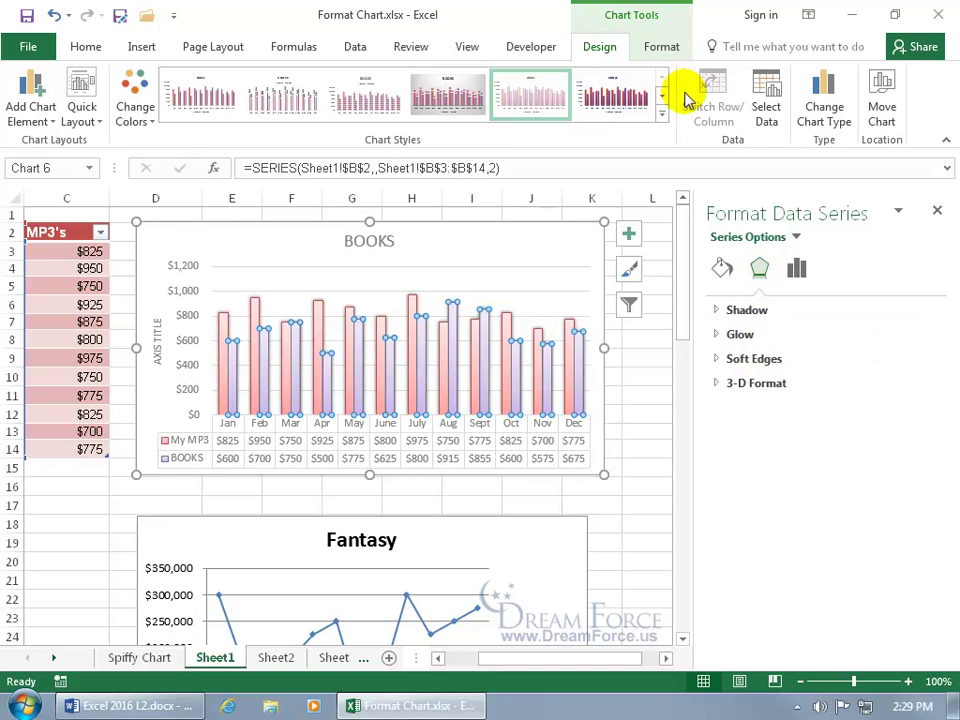
click(662, 48)
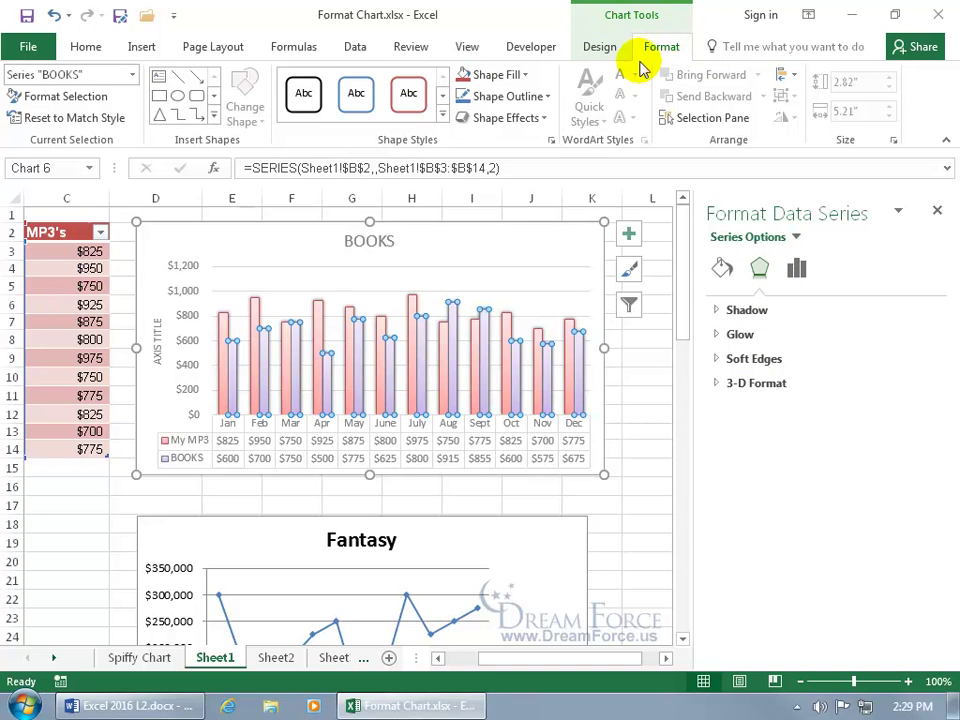
click(525, 118)
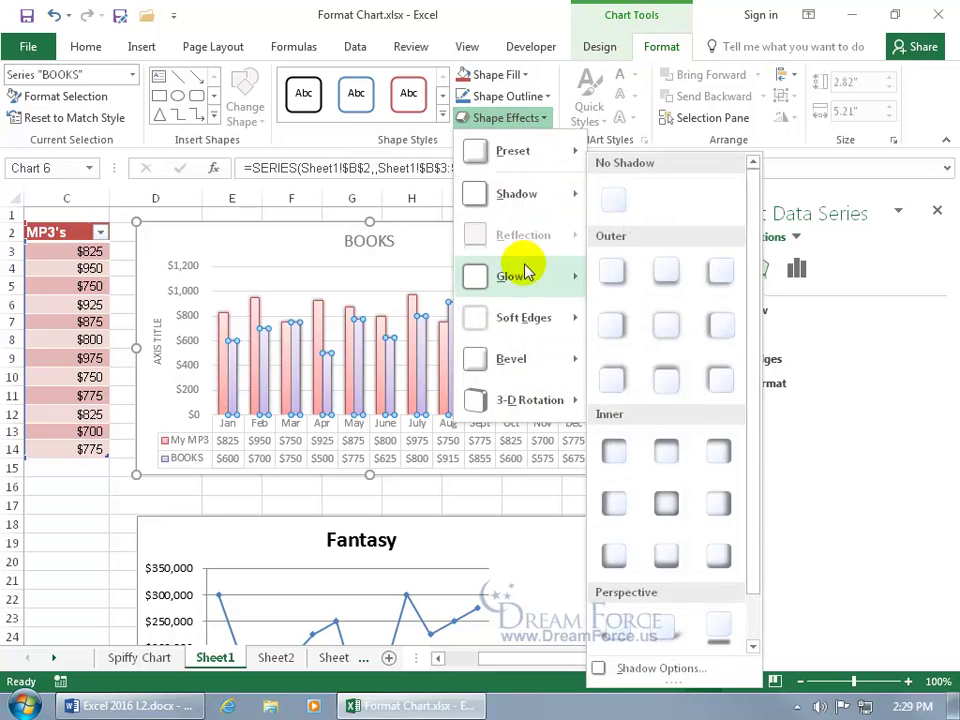
click(838, 345)
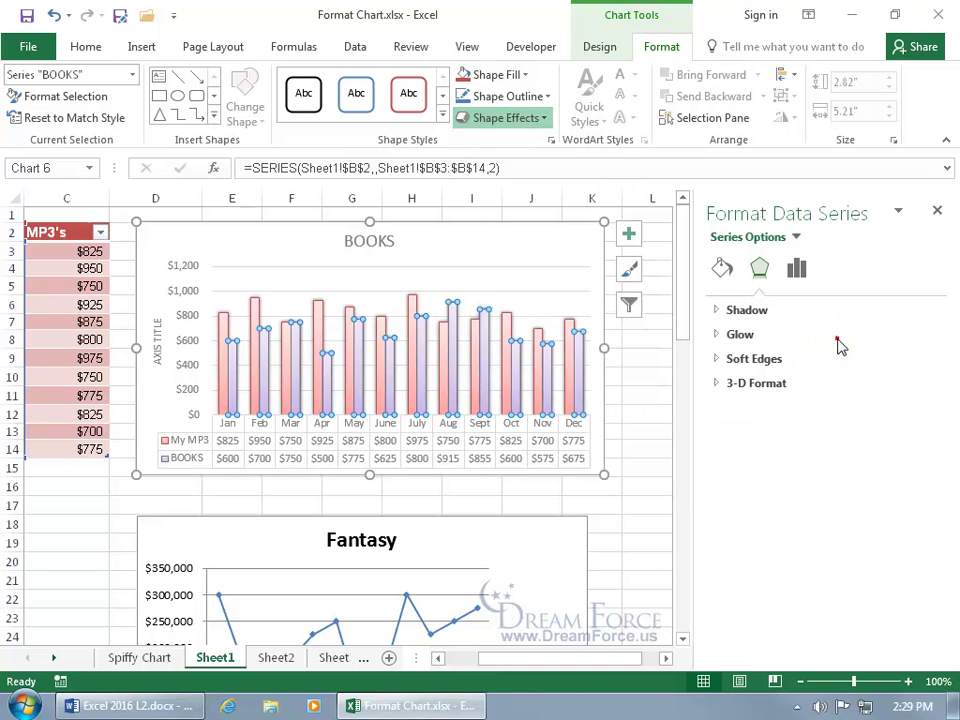
Give the BOOKS series columns a solid orange fill with 75% transparency
click(722, 270)
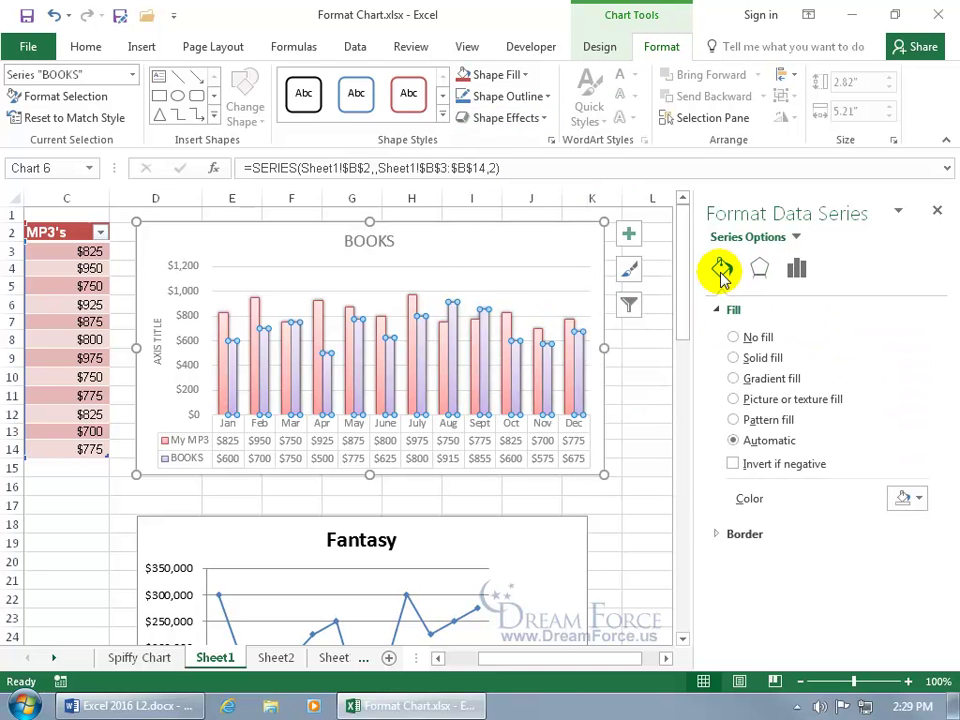
click(735, 360)
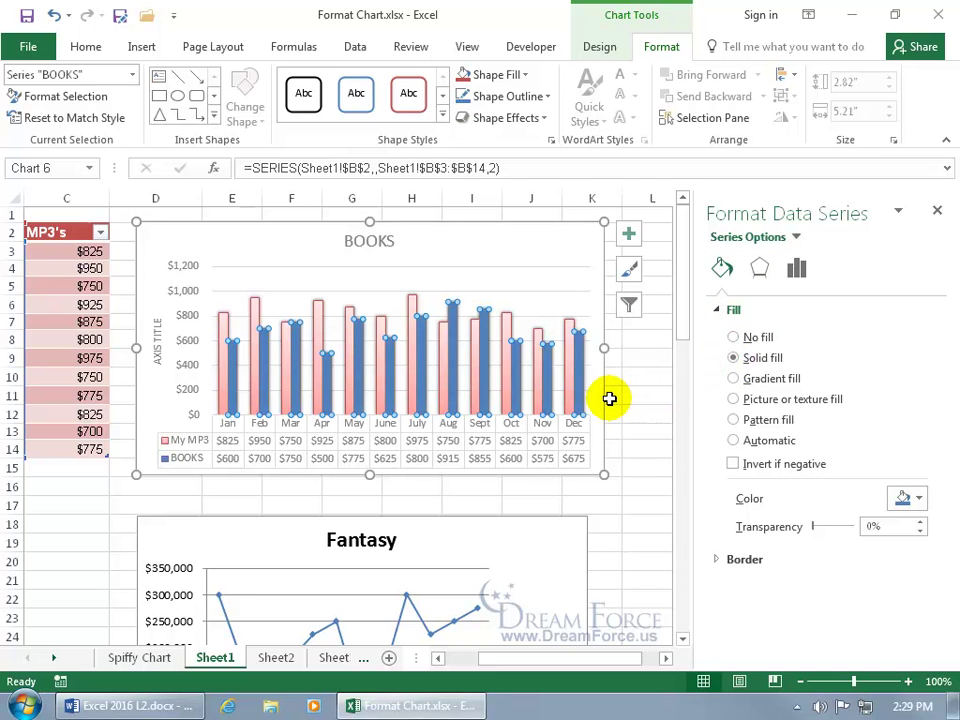
click(910, 498)
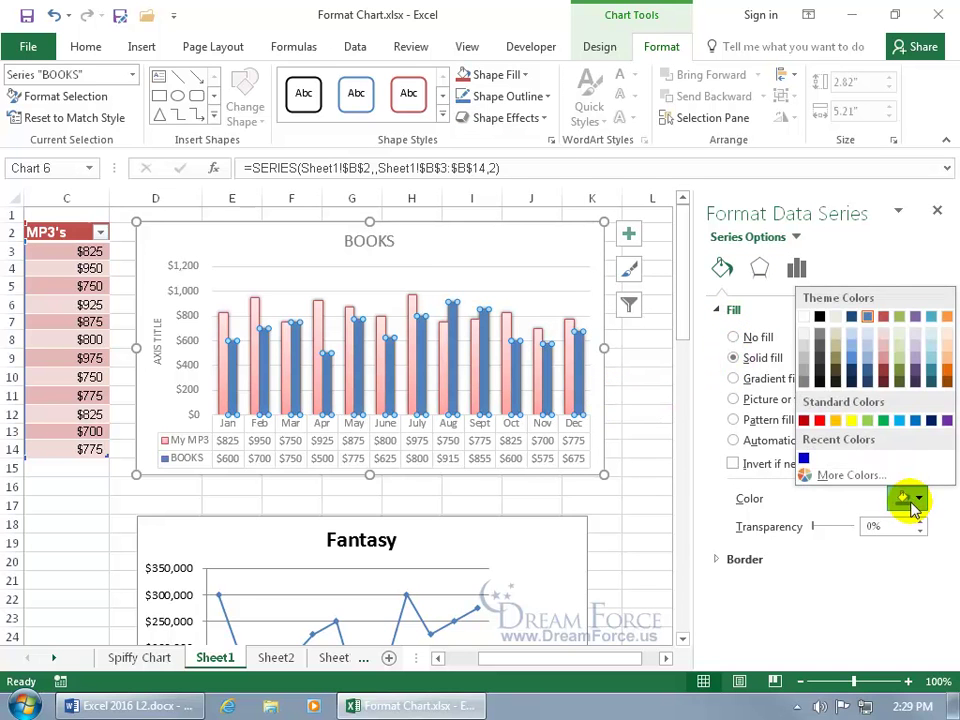
click(835, 420)
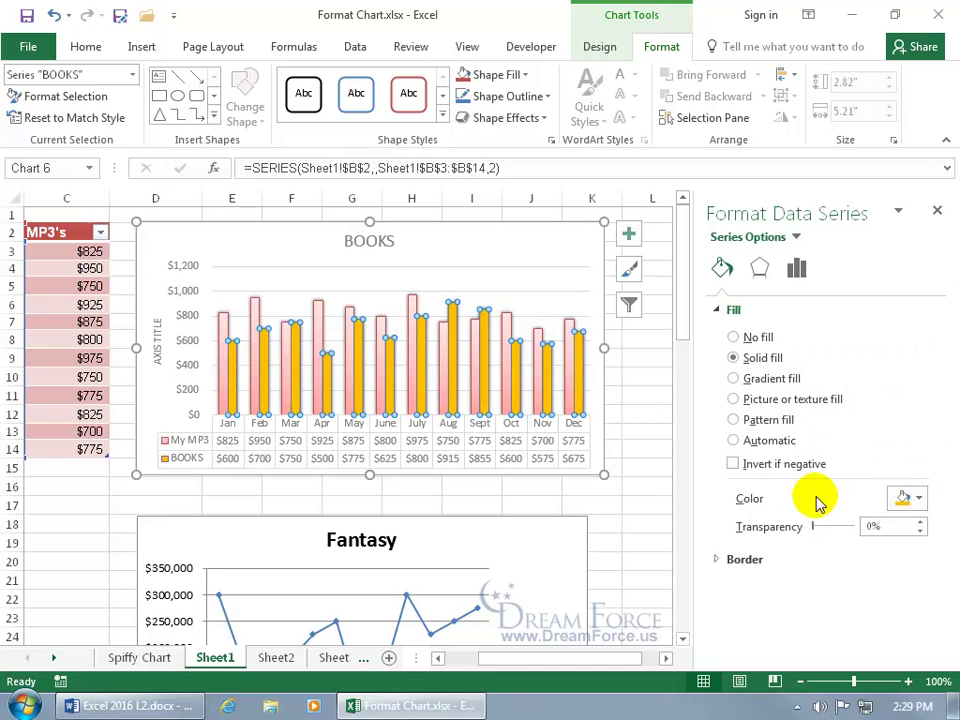
drag(815, 528, 845, 528)
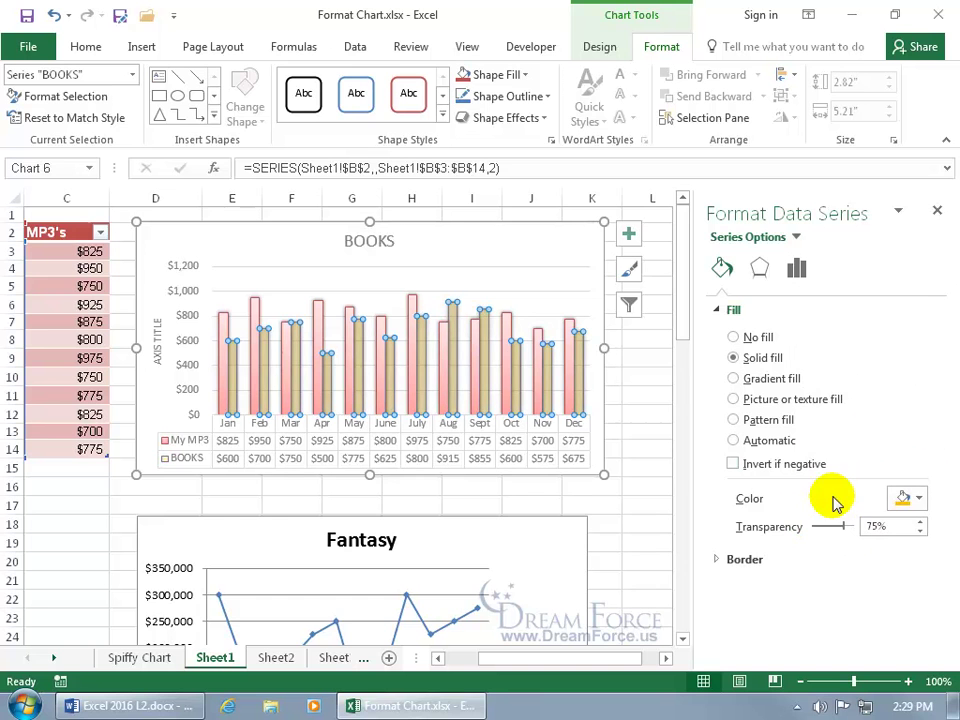
Add a blue glow preset to the BOOKS series columns and reduce the glow size to 4 pt
click(760, 268)
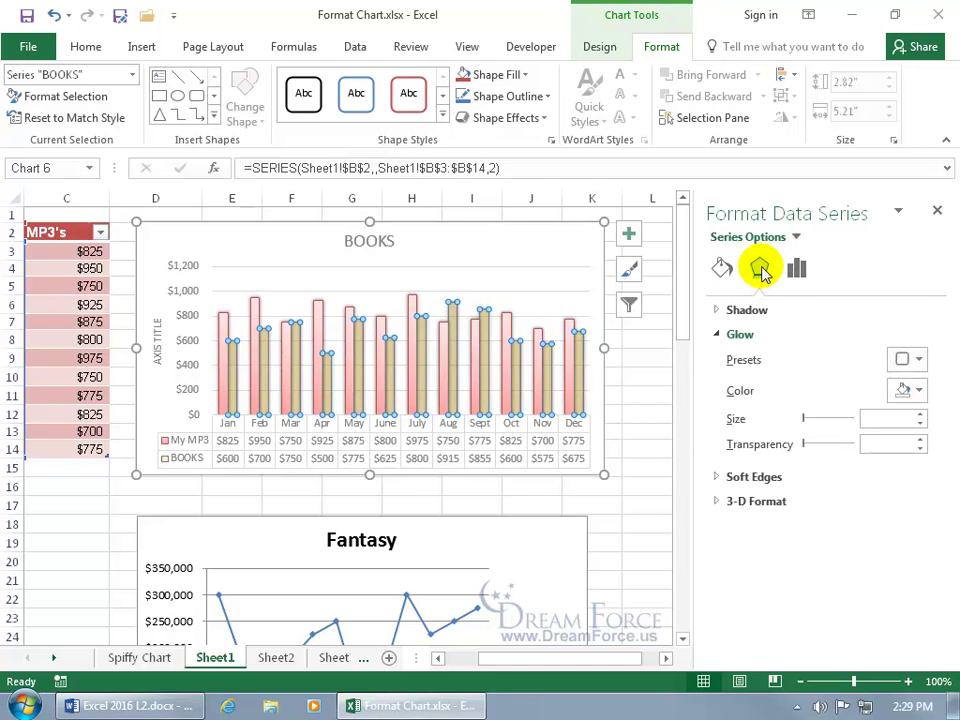
click(903, 360)
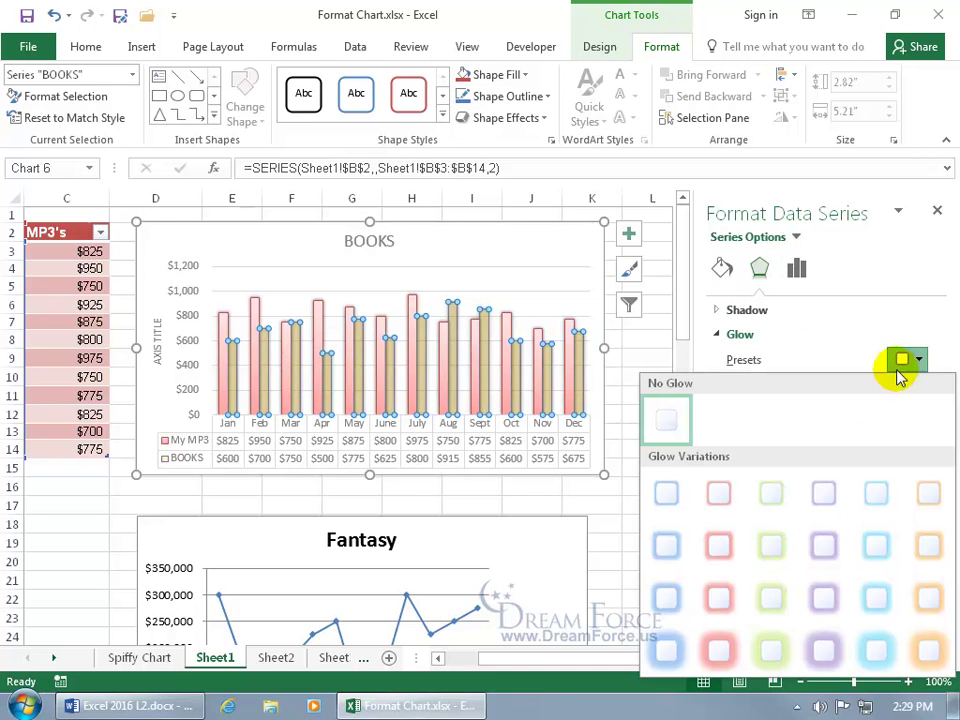
click(668, 650)
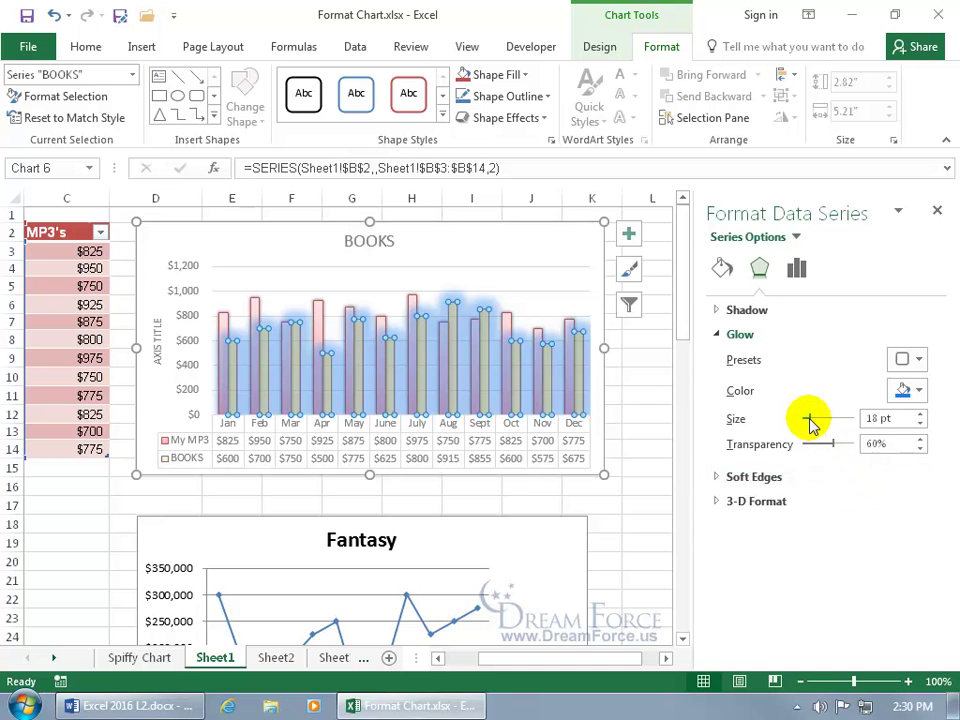
click(912, 362)
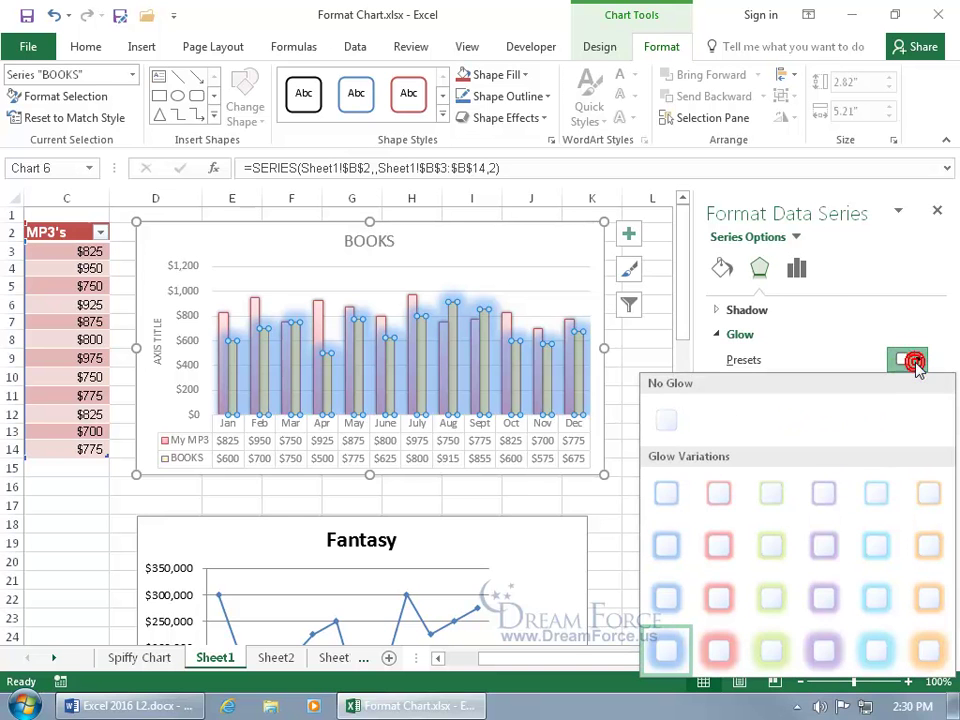
click(678, 544)
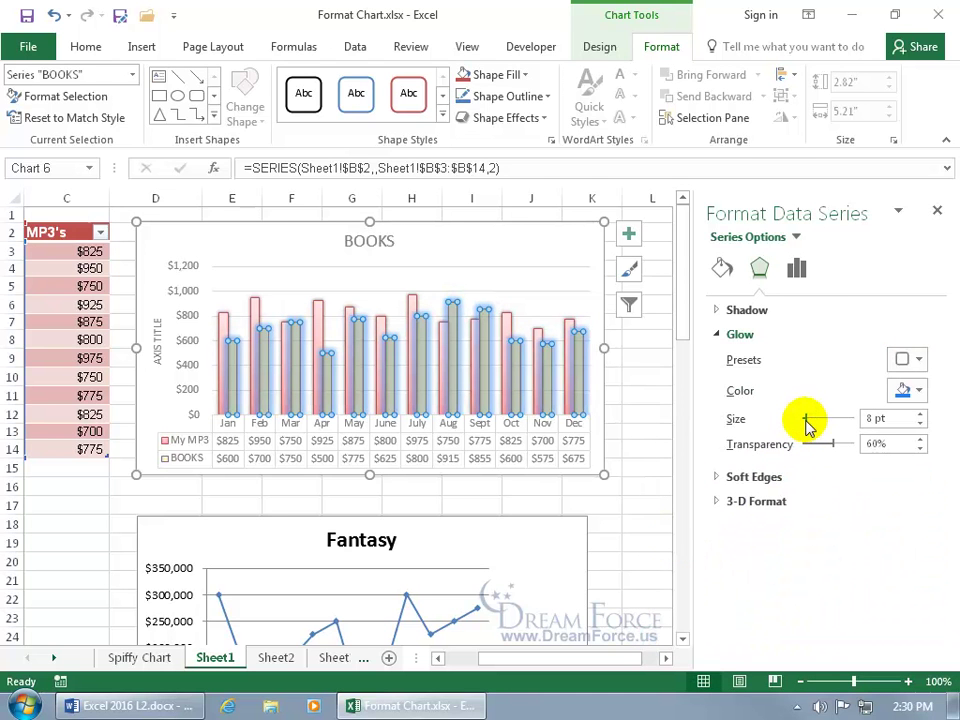
click(920, 424)
click(920, 424)
click(920, 424)
click(920, 424)
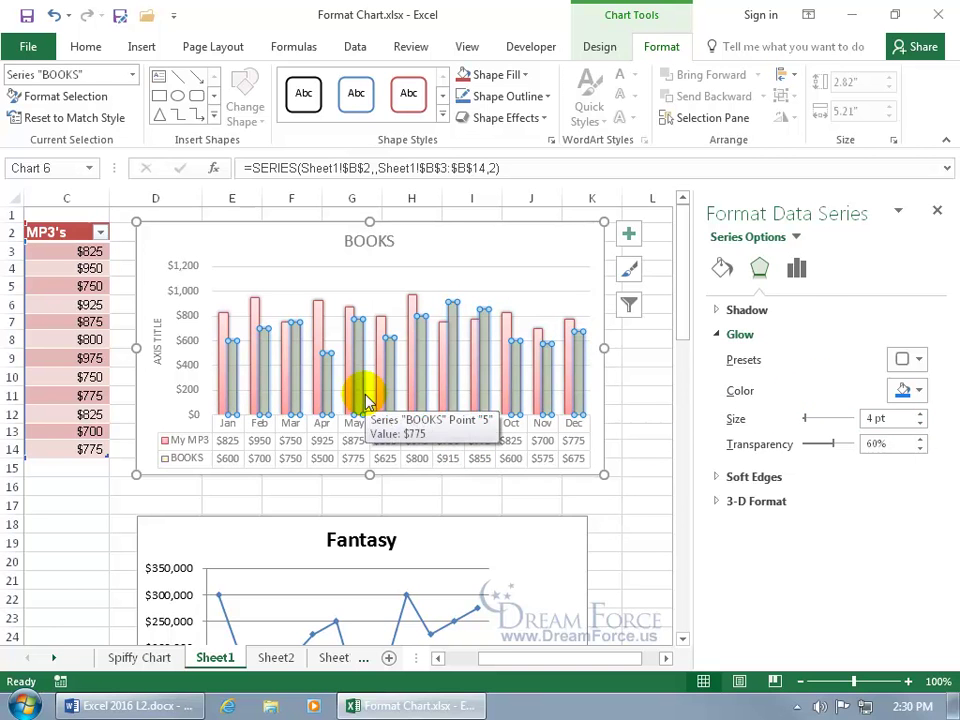
Fill only the July column of the My MP3 series with the recently used solid blue at 71% transparency
click(414, 306)
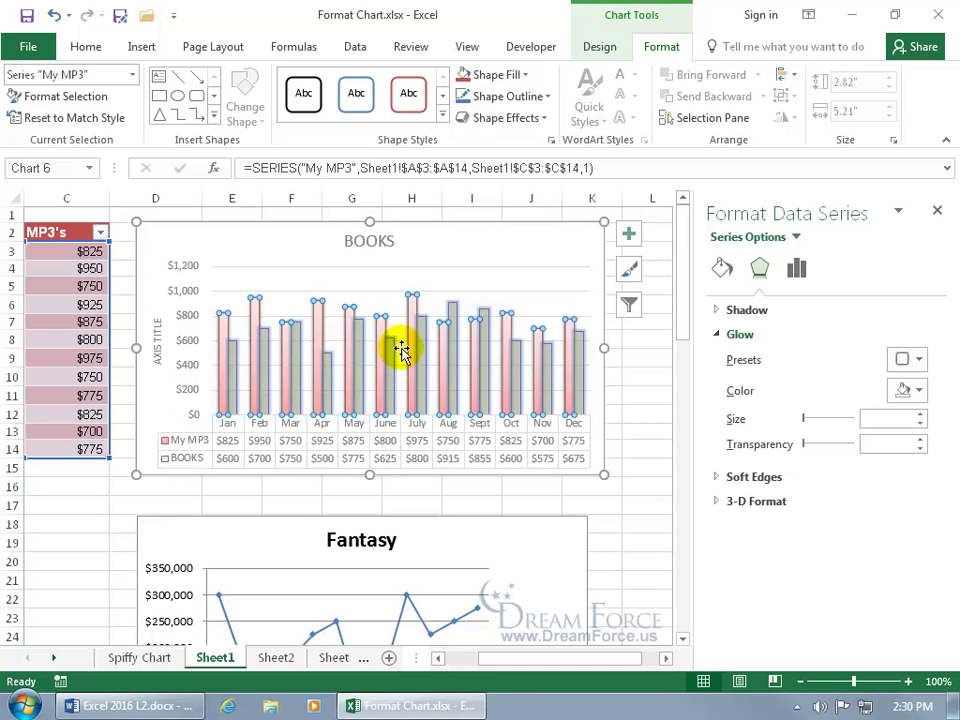
mouse_move(416, 318)
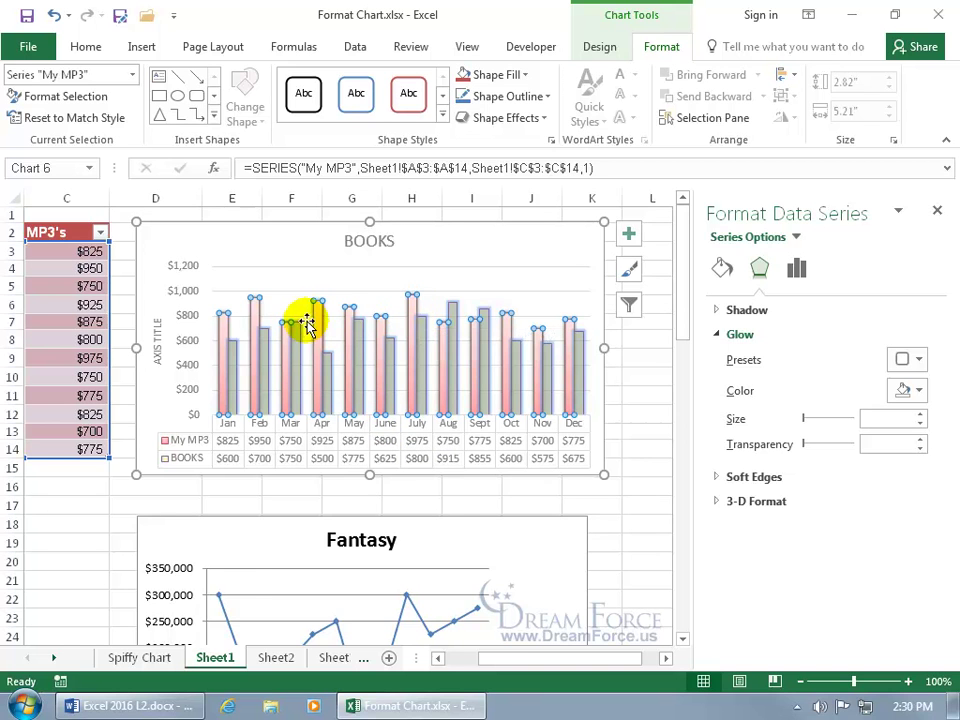
click(414, 308)
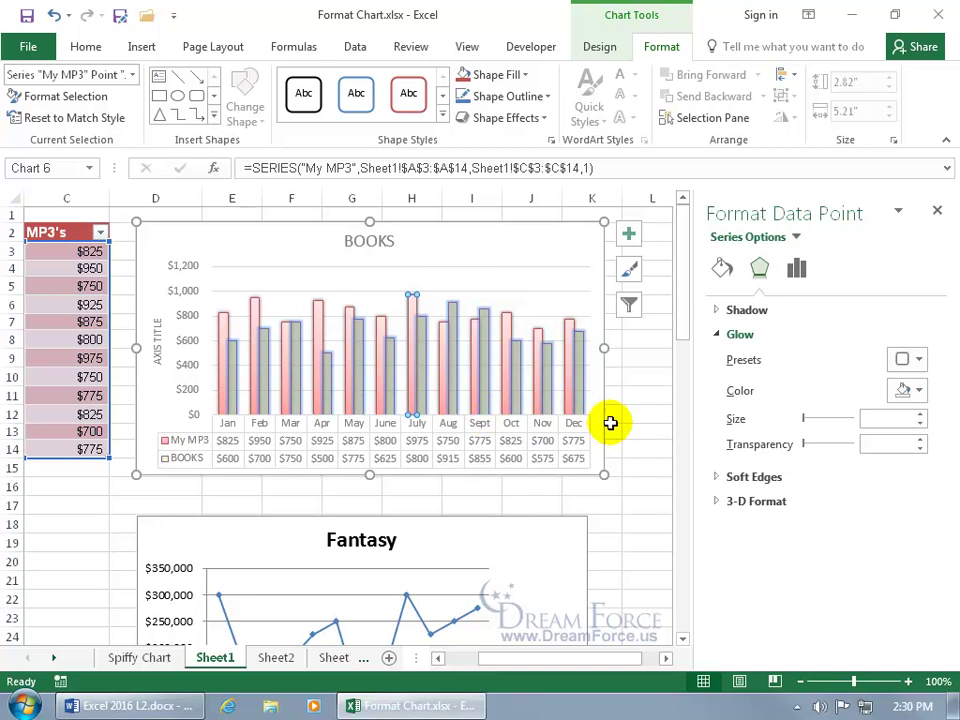
click(798, 272)
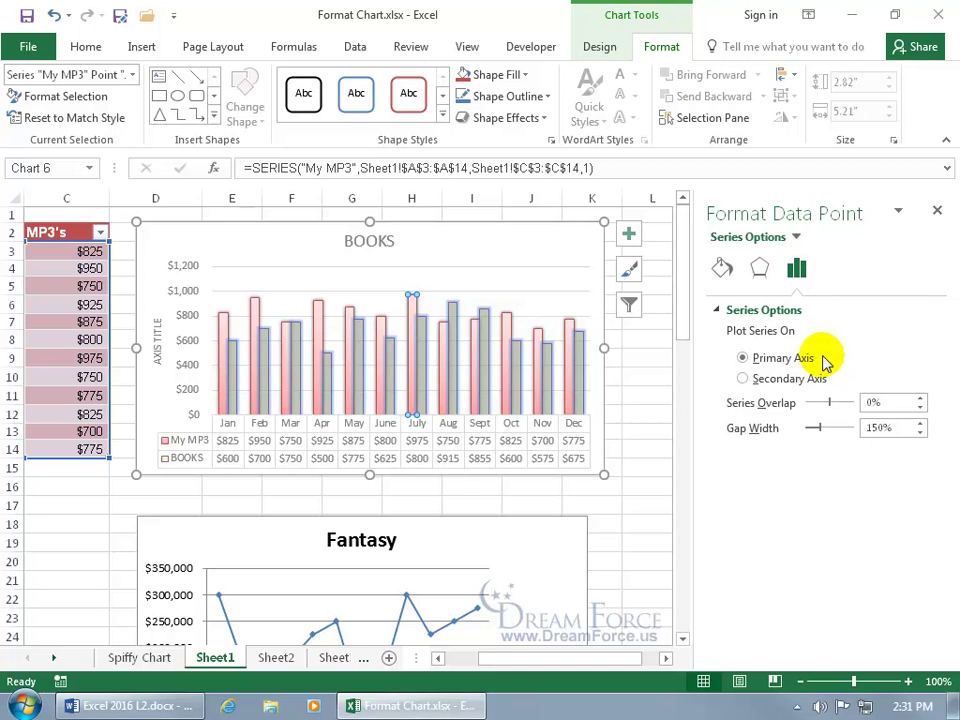
click(760, 268)
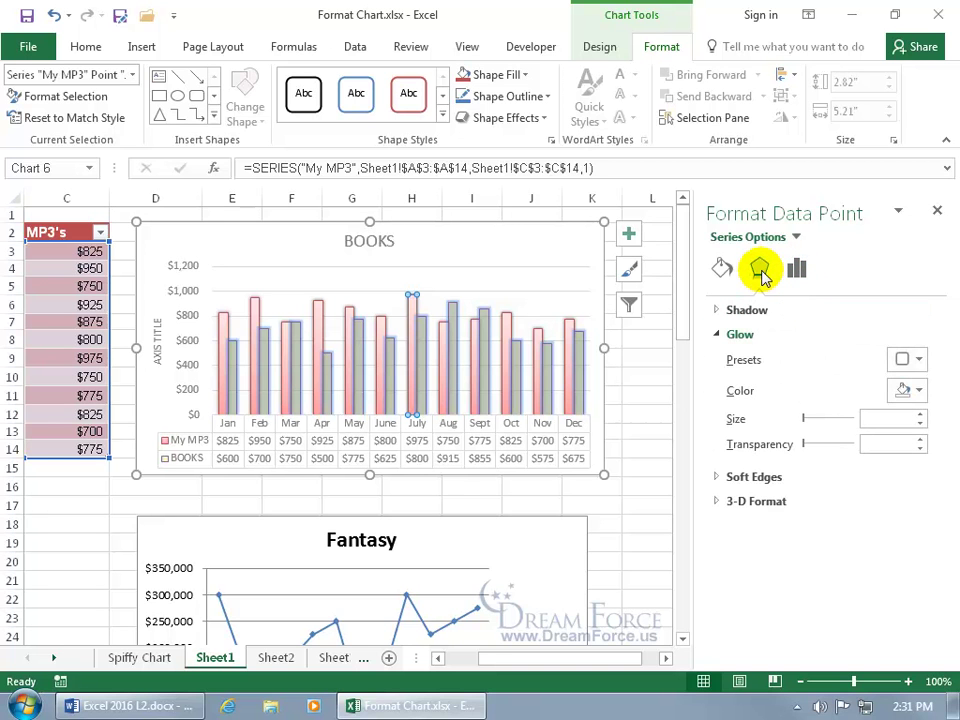
click(722, 268)
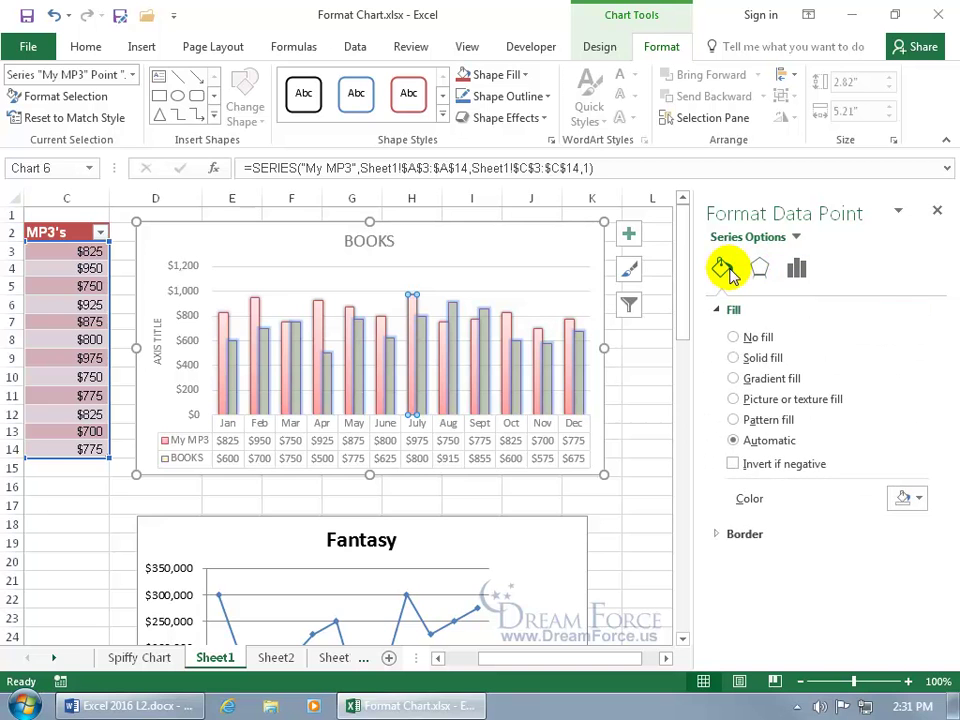
click(734, 379)
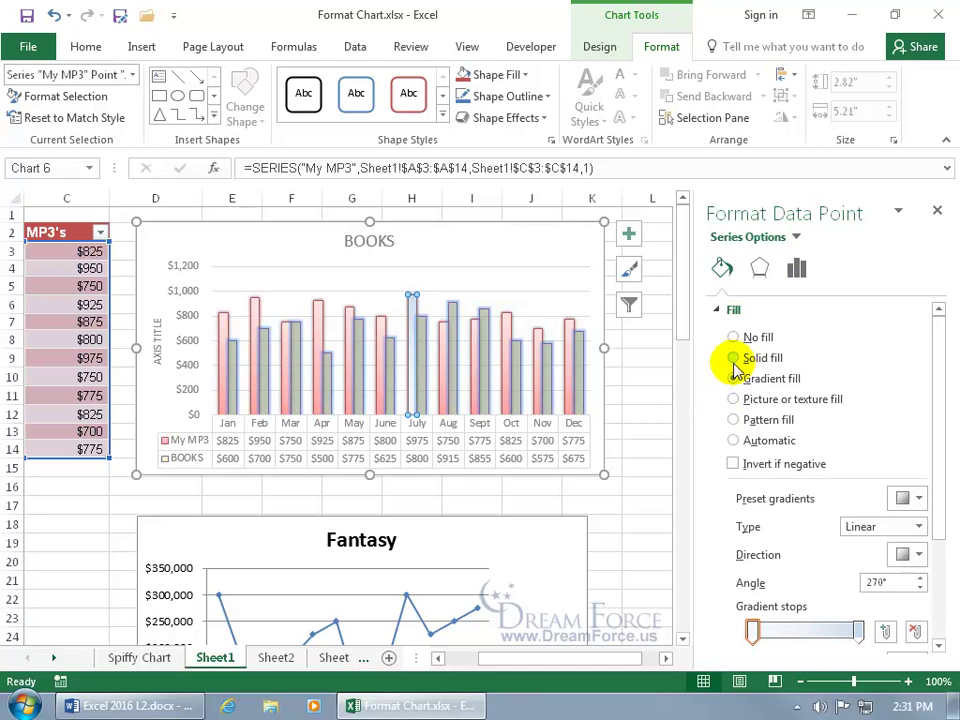
click(734, 360)
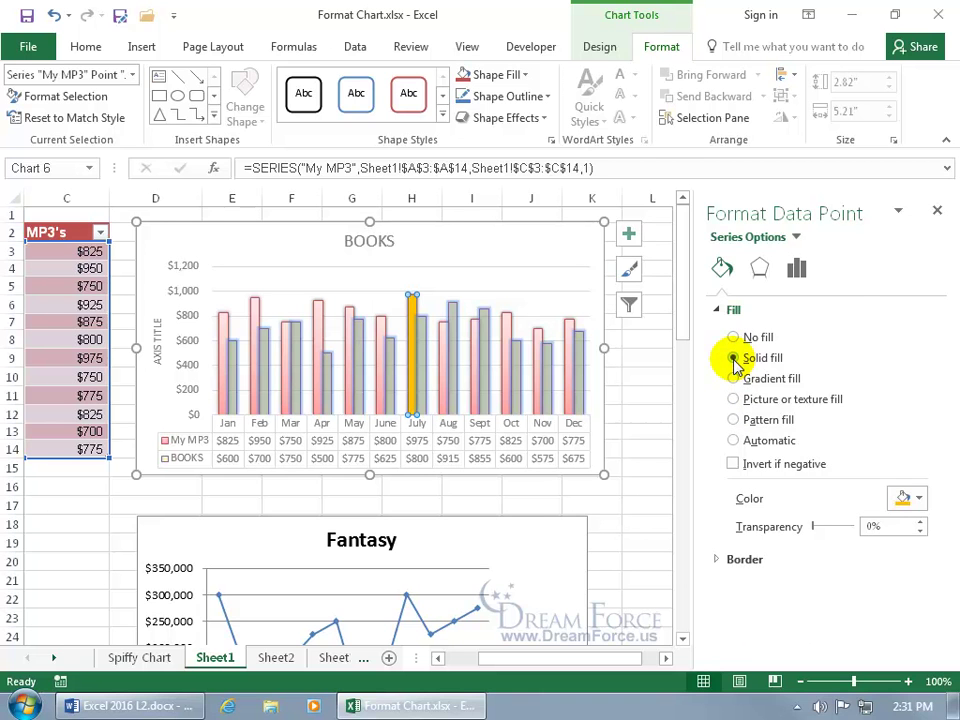
click(908, 500)
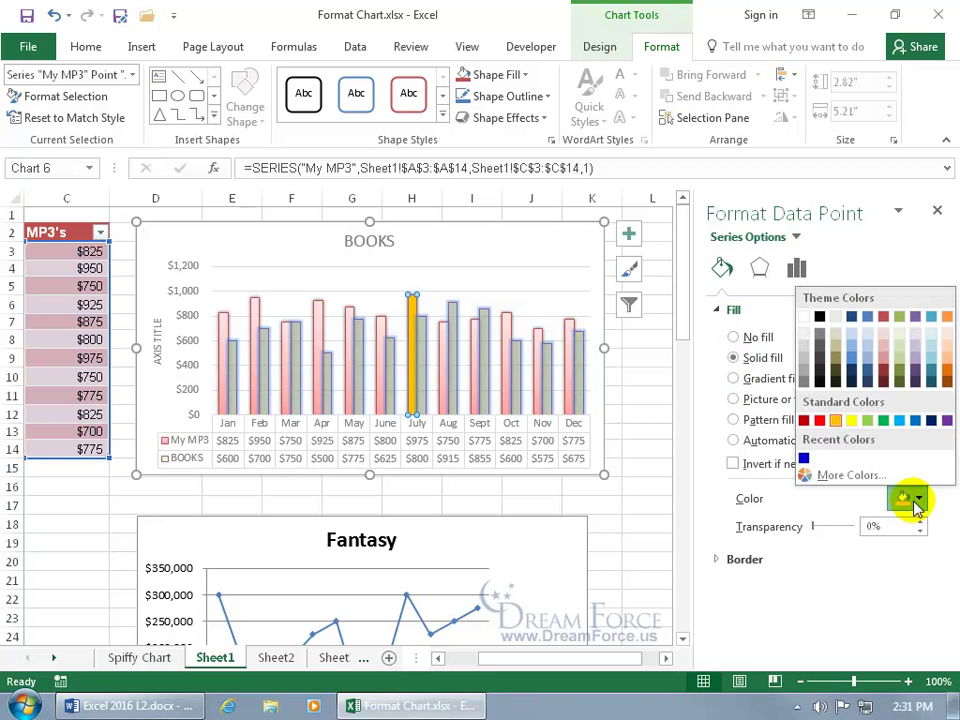
click(803, 458)
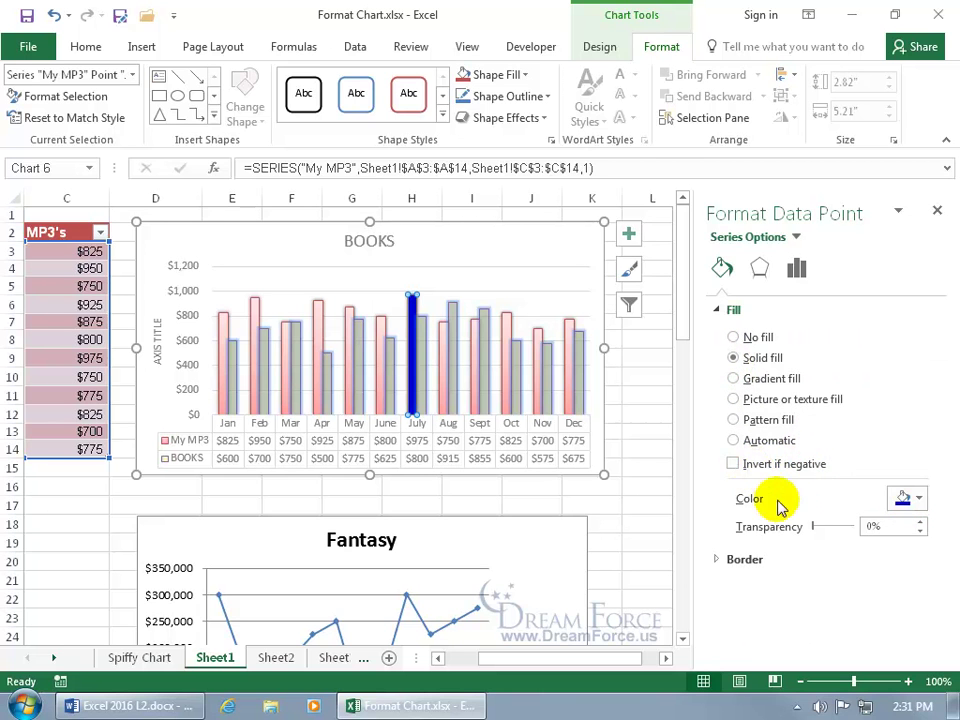
drag(814, 526, 845, 530)
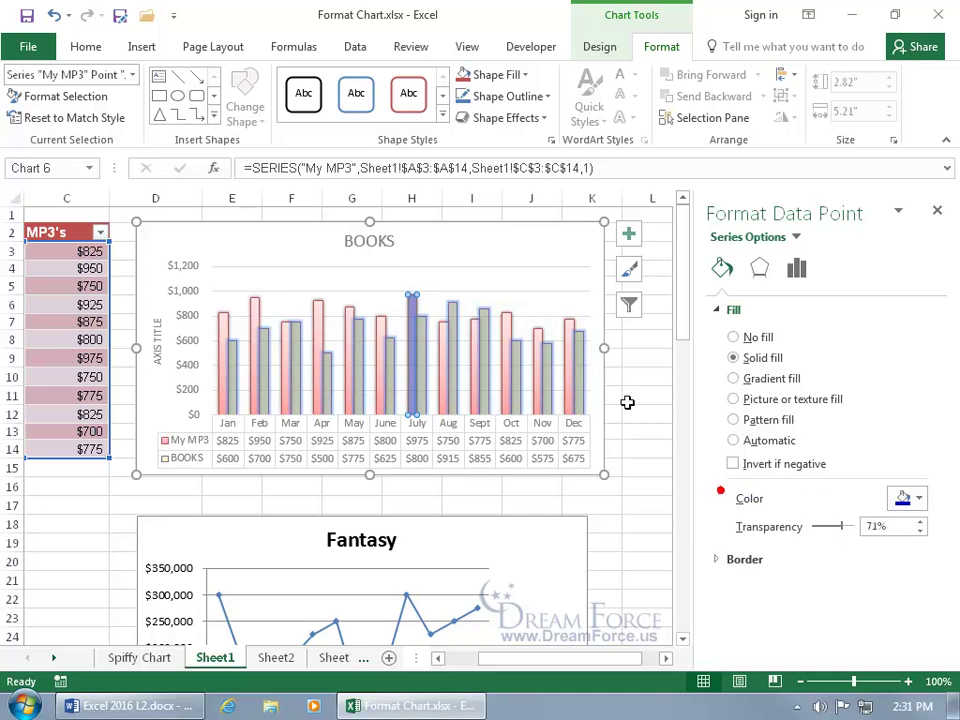
click(557, 285)
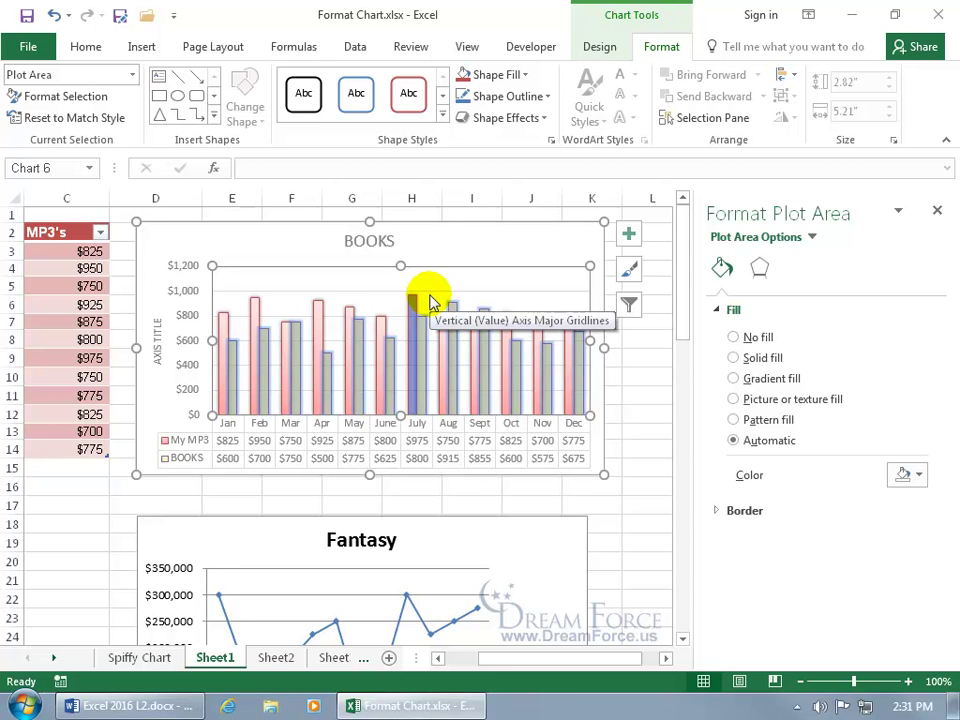
Show the alignment options for the BOOKS chart title
click(354, 240)
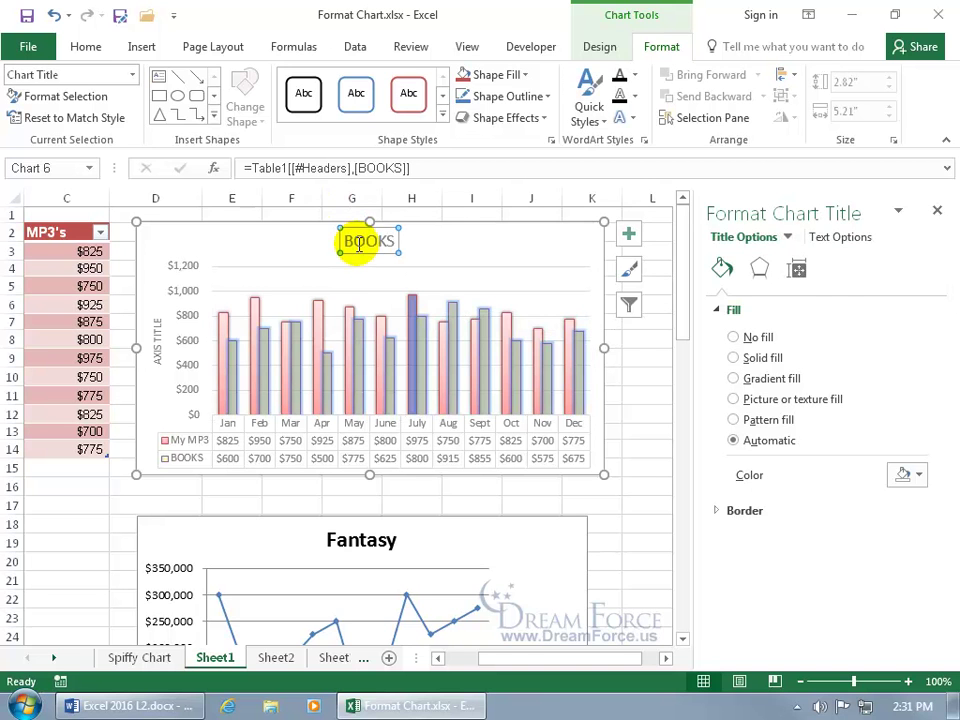
click(797, 272)
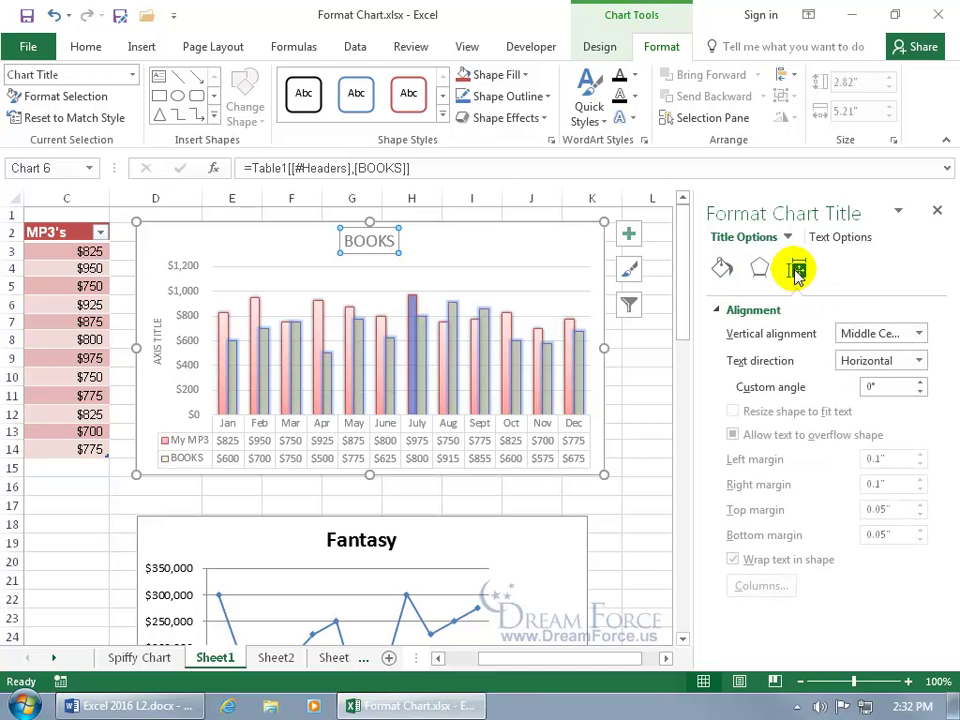
Open the number format settings for the vertical value axis of the Fantasy line chart
click(183, 296)
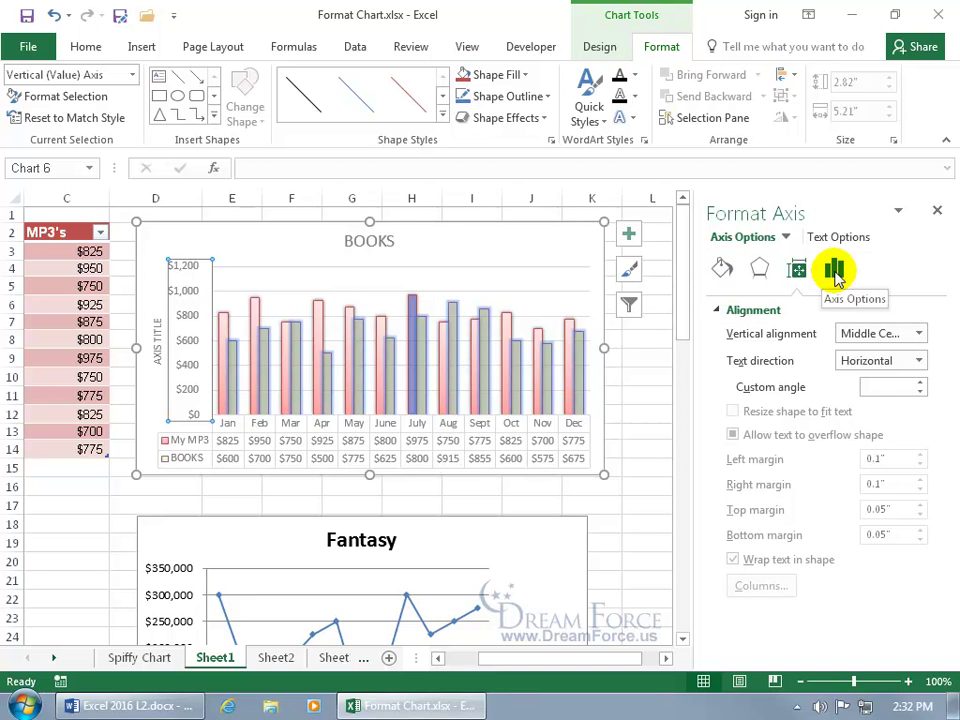
click(638, 398)
scroll(643, 437, down, 4)
scroll(645, 449, down, 1)
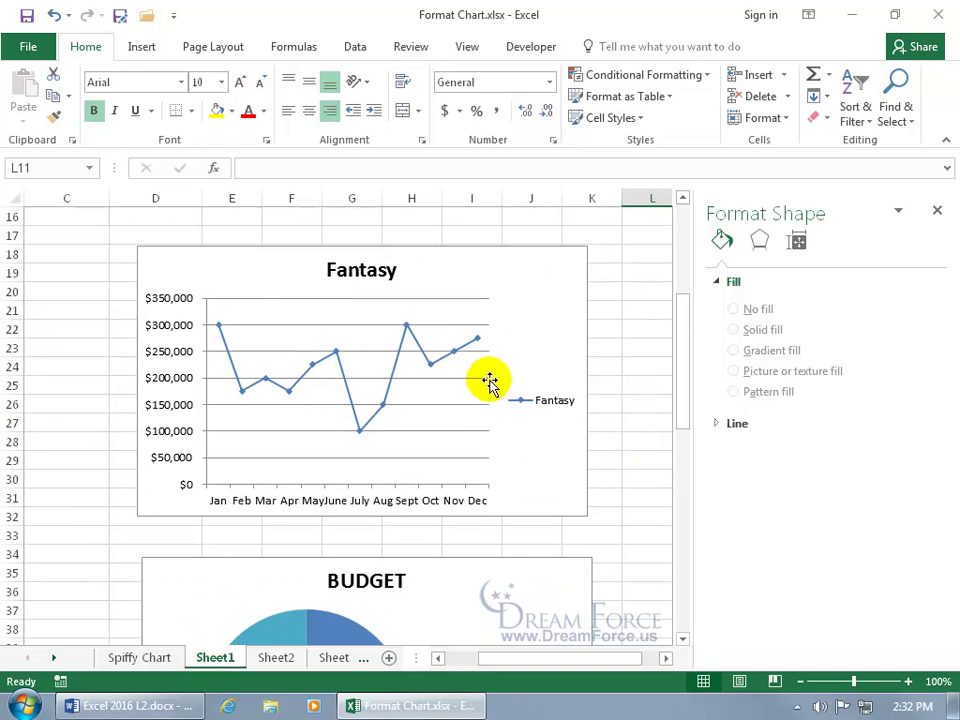
click(458, 371)
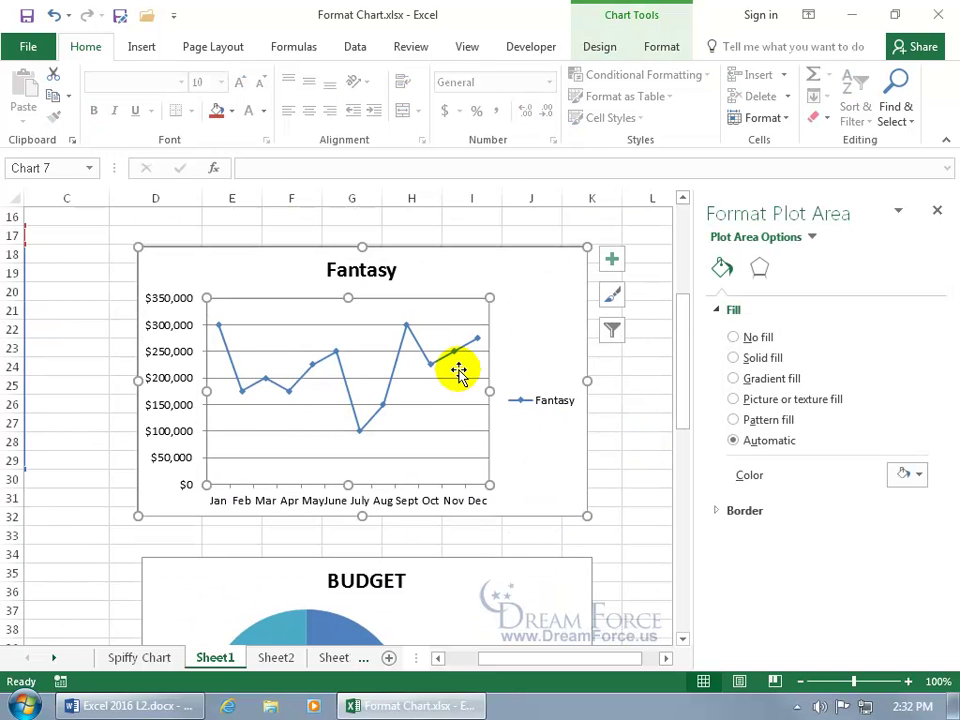
click(177, 381)
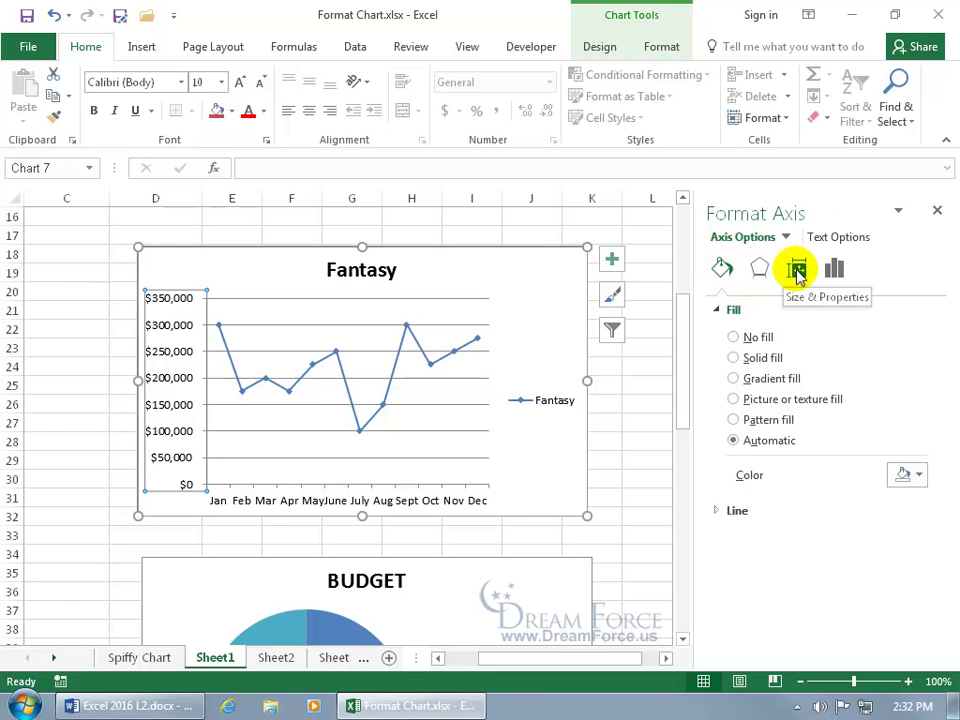
click(834, 270)
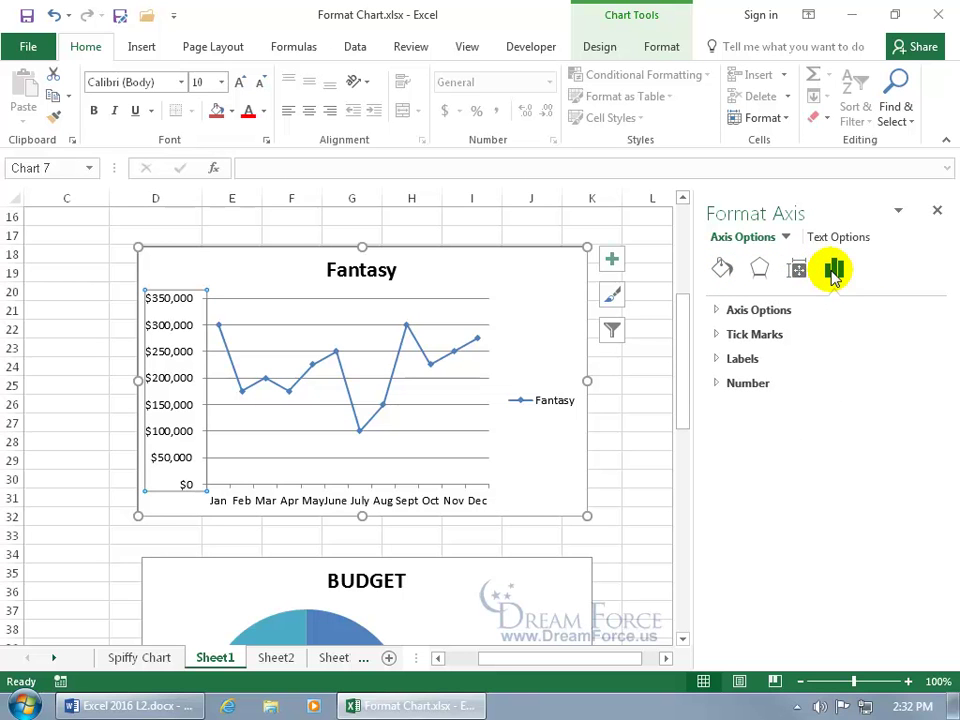
click(722, 383)
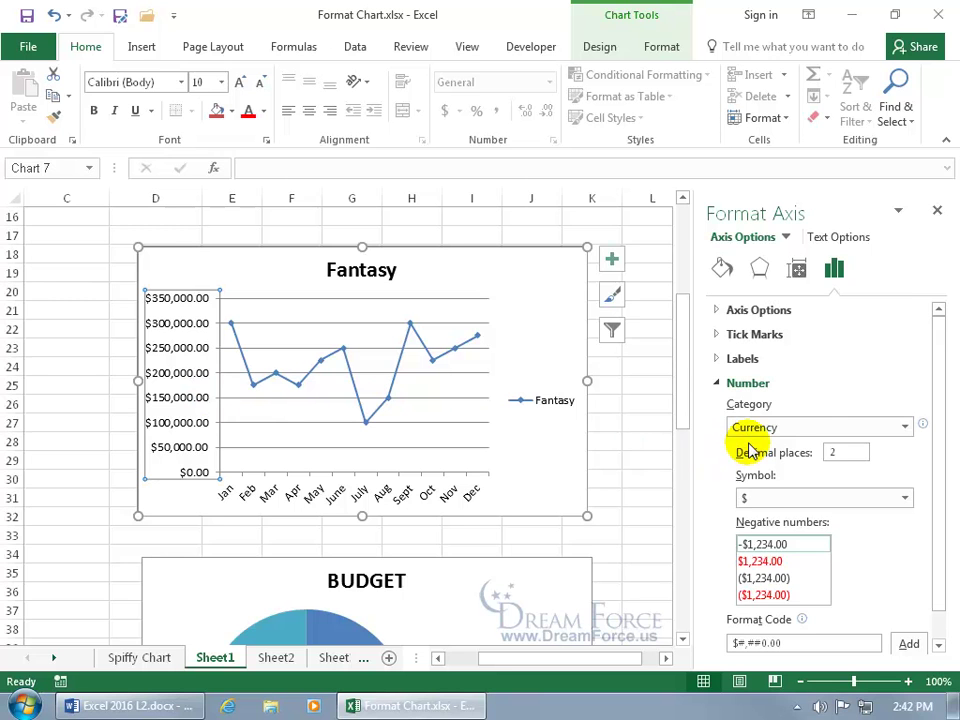
Switch the Fantasy value axis to the General number category and back to Currency, keeping the $ symbol
click(904, 427)
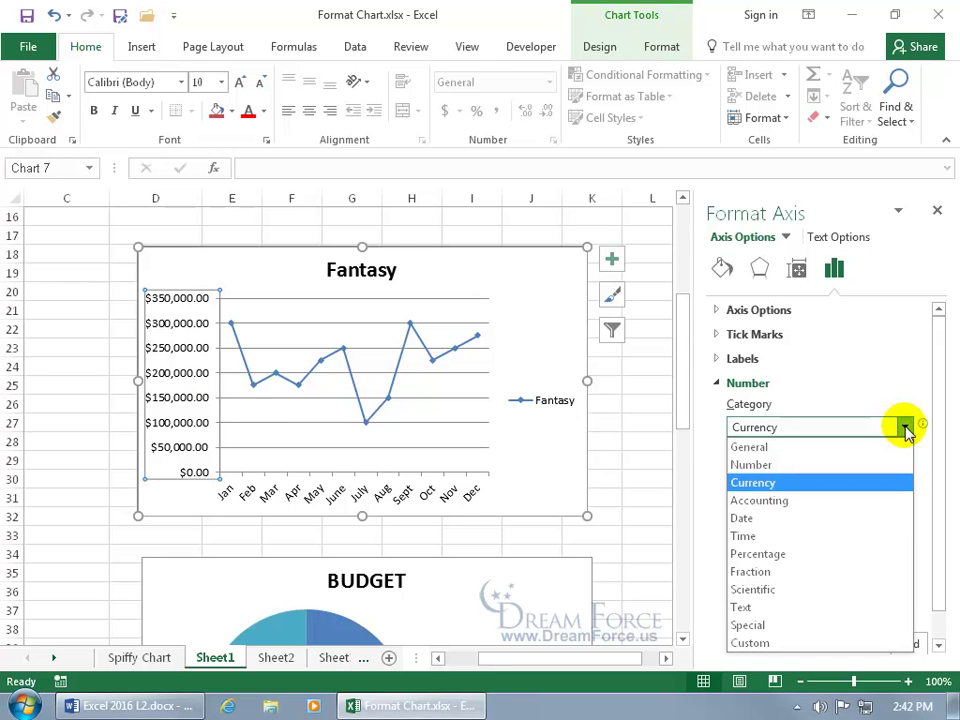
click(822, 450)
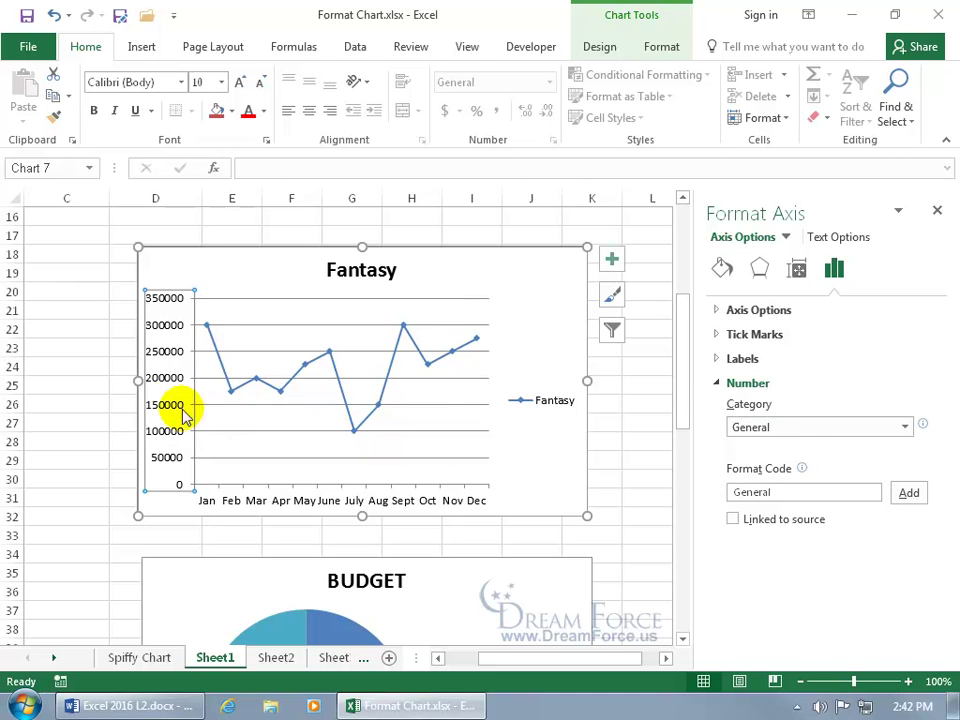
click(904, 427)
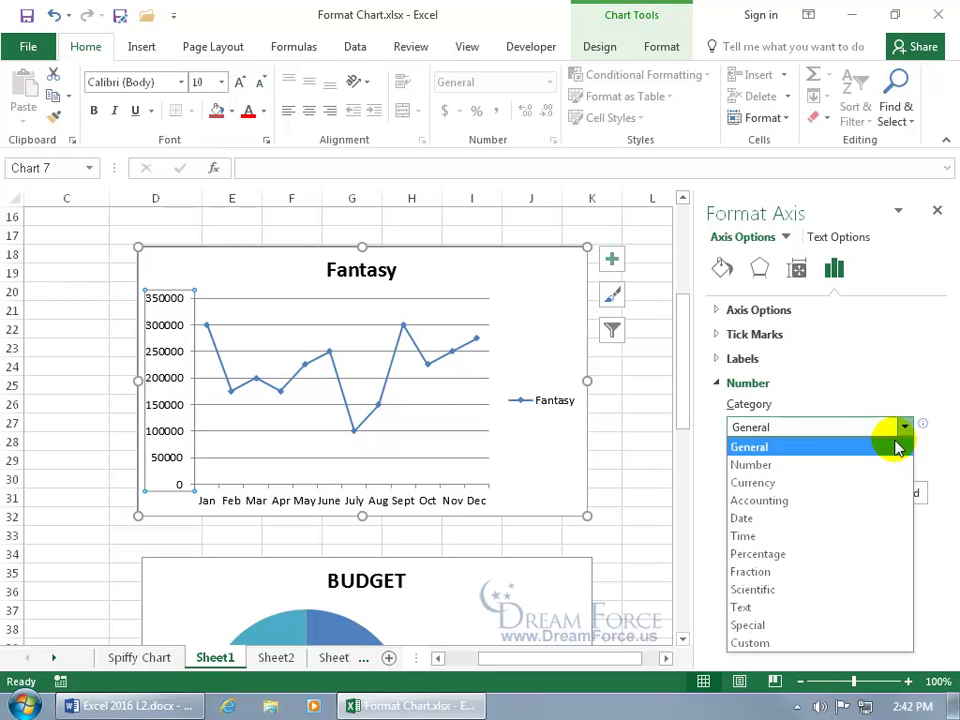
click(878, 482)
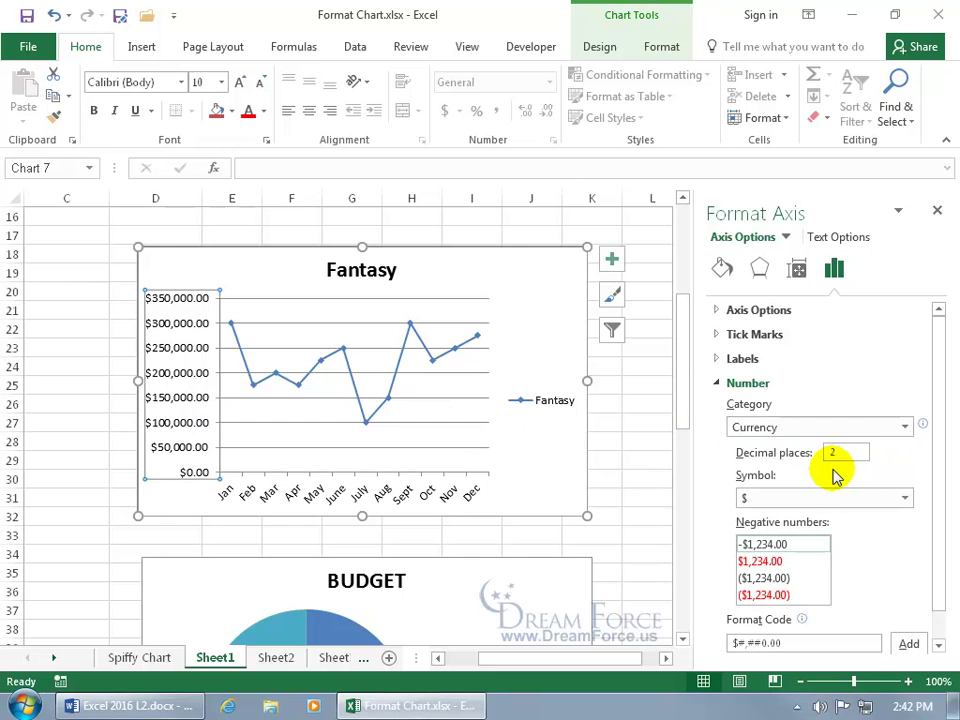
click(904, 498)
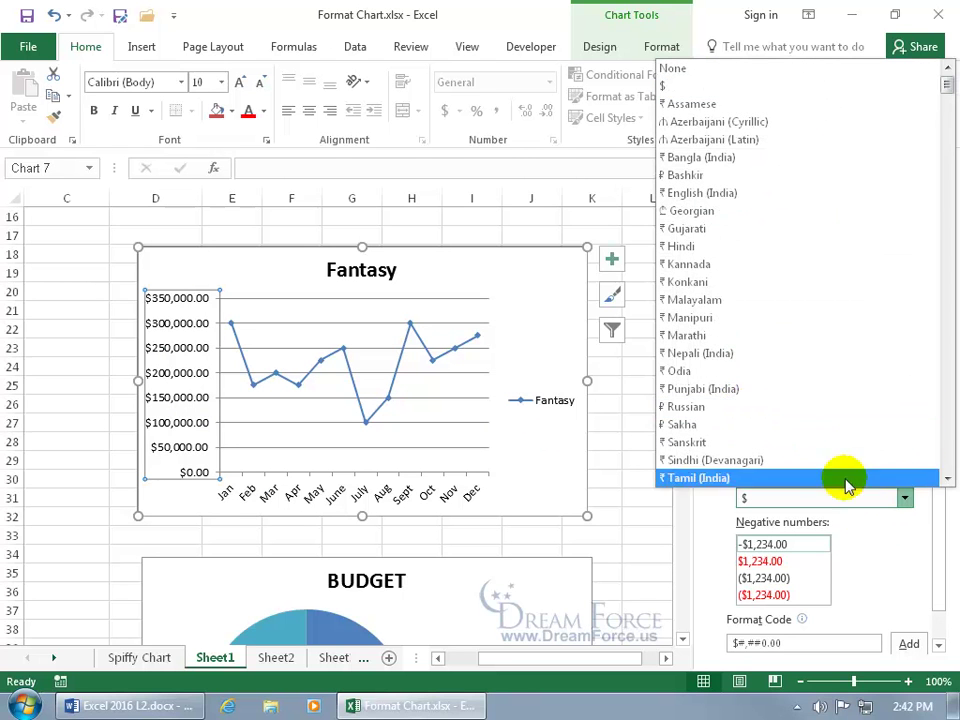
click(876, 544)
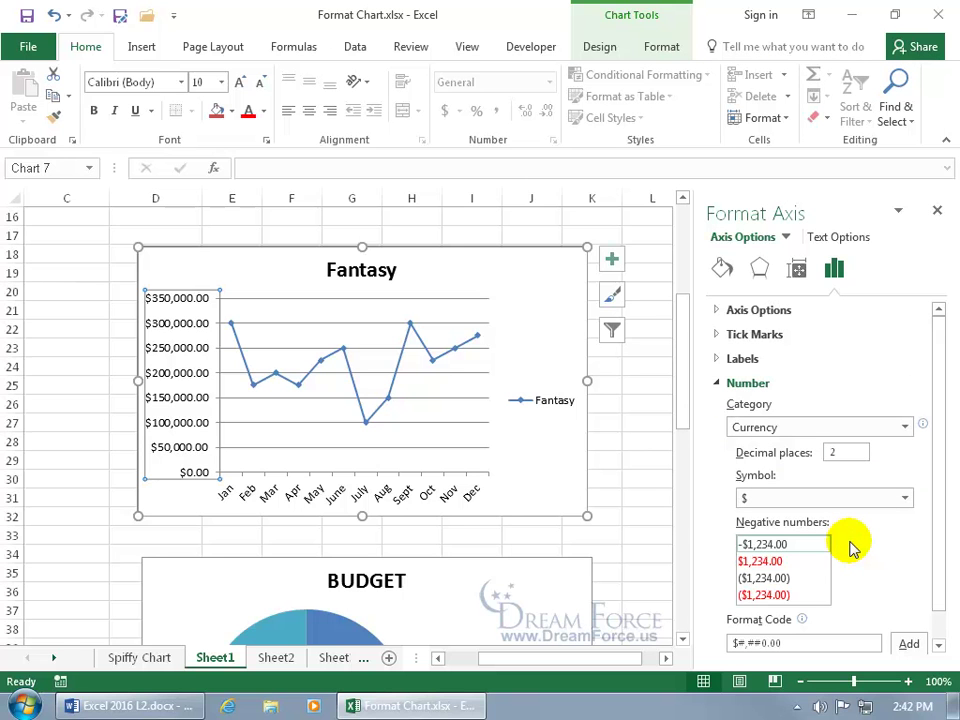
Add the custom format code $#,##0.00, to the Fantasy value axis so its amounts display in thousands
drag(939, 563, 940, 603)
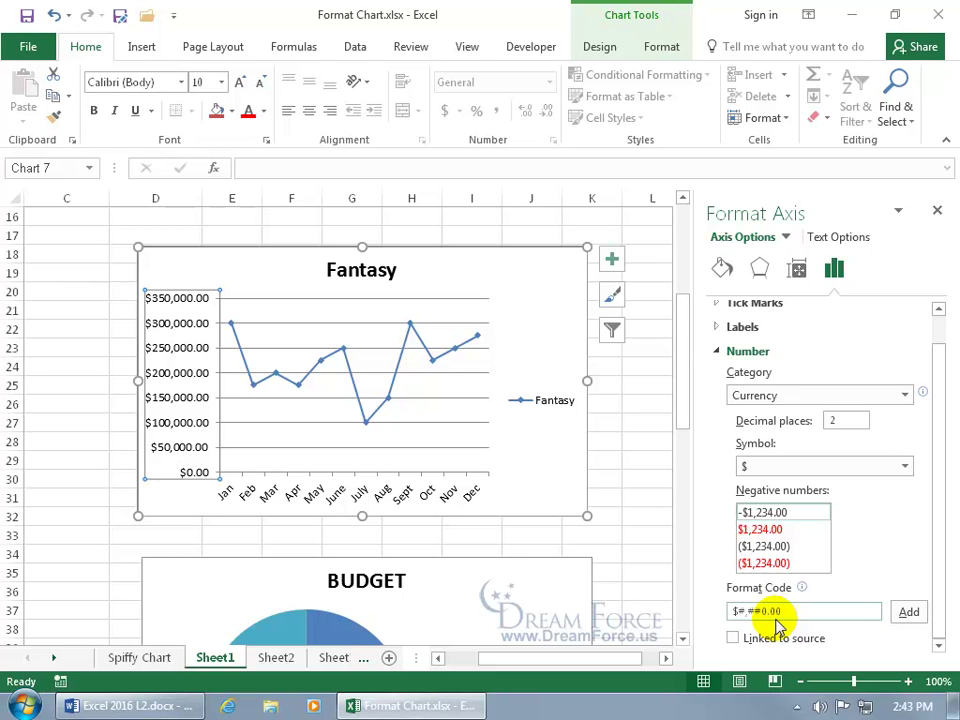
text(,)
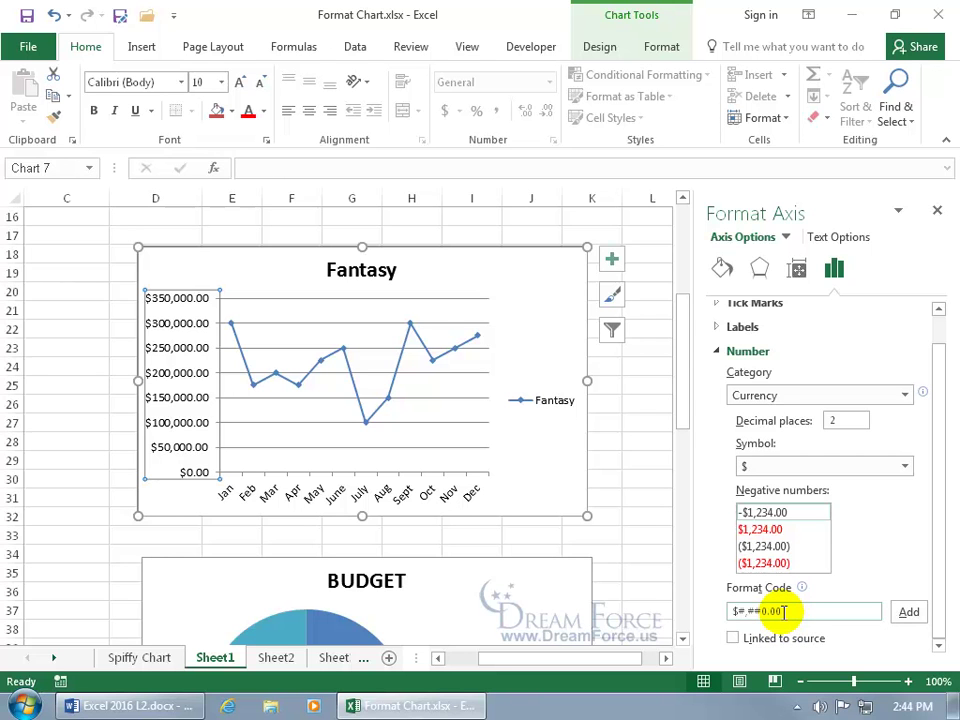
click(782, 609)
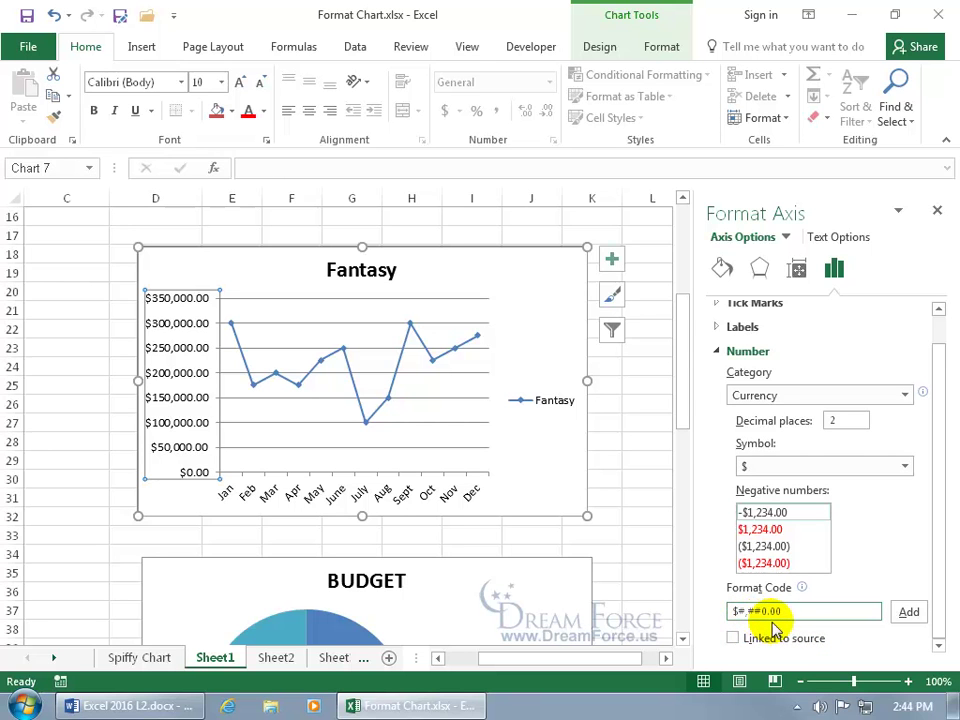
text(,)
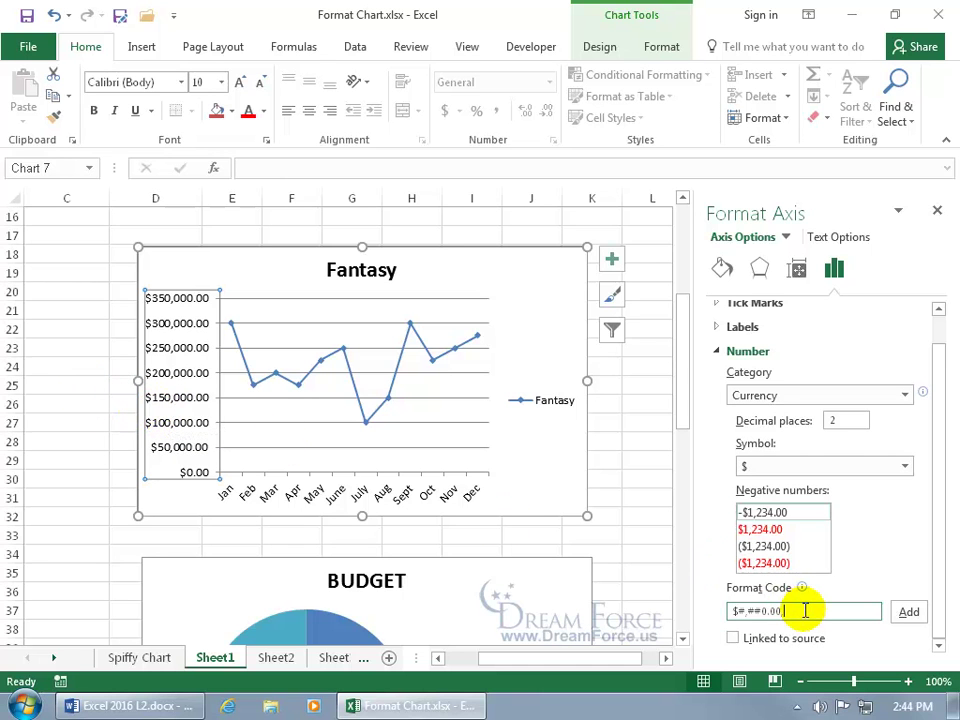
click(908, 611)
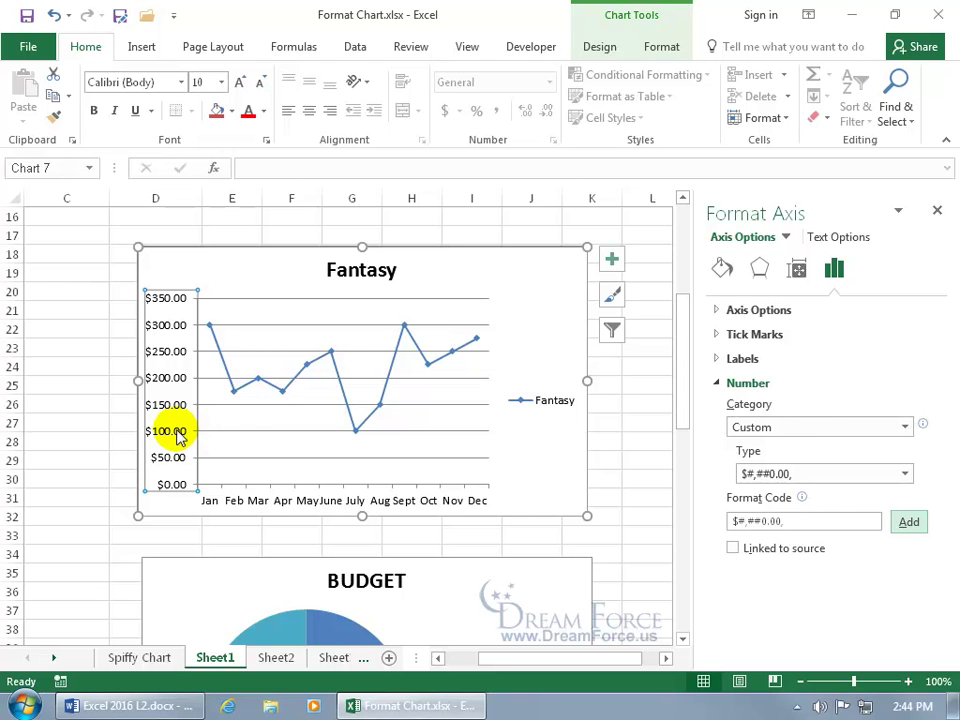
Add only a primary vertical axis title to the Fantasy chart and change its text to Thousands
click(612, 261)
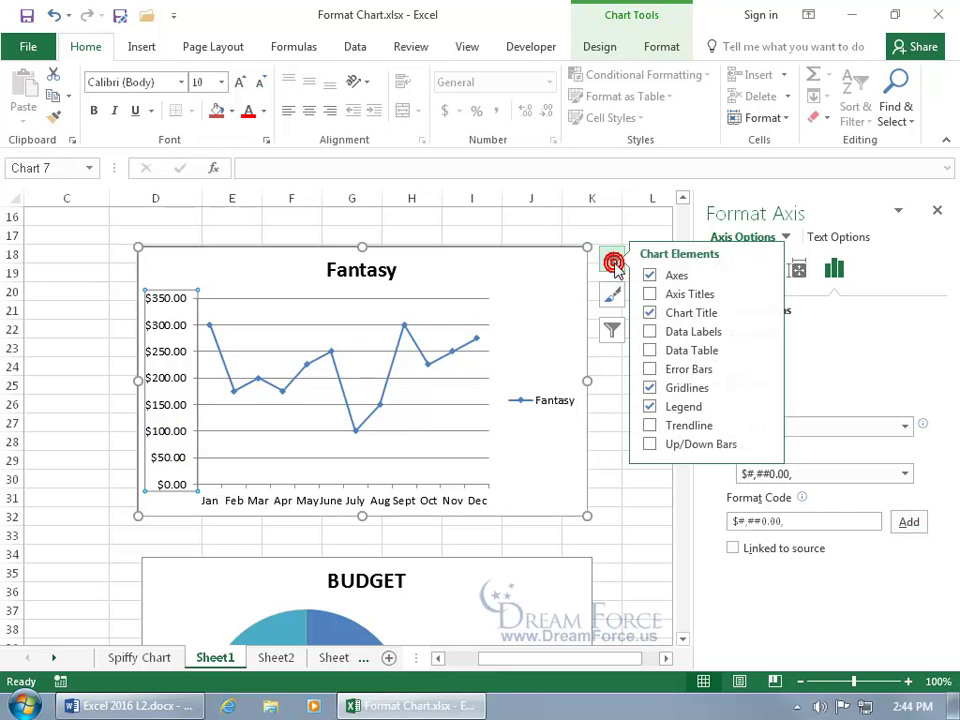
click(659, 295)
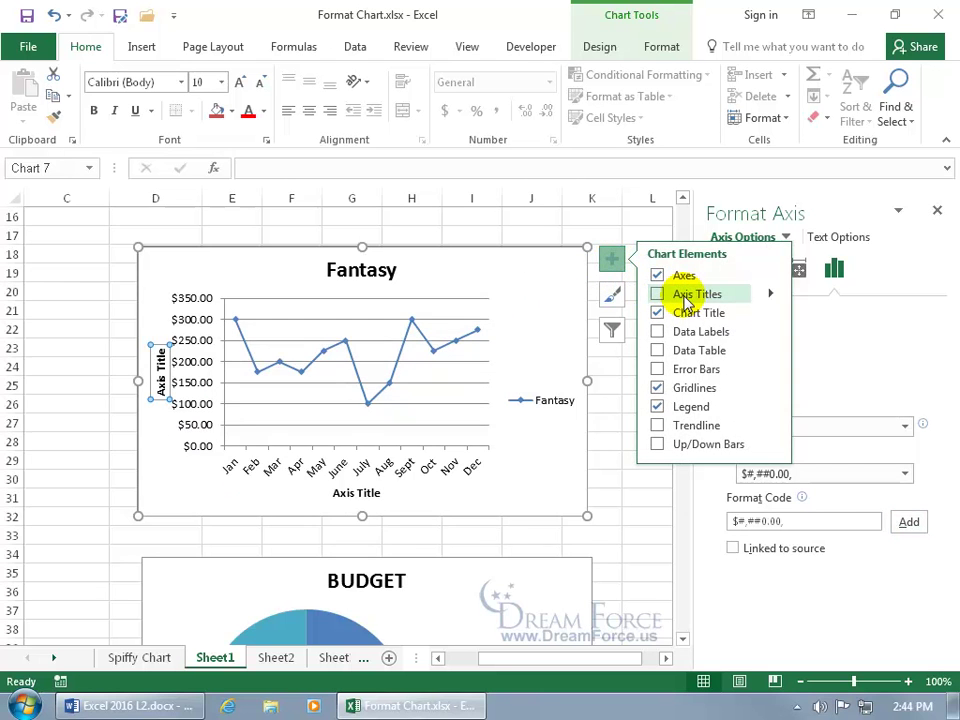
click(771, 294)
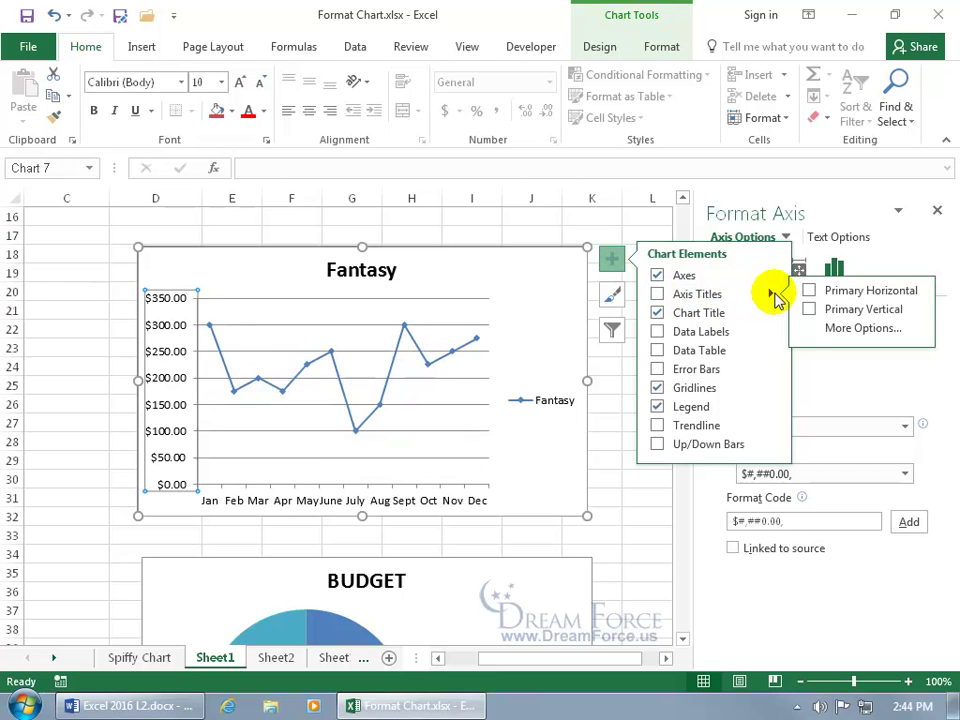
click(809, 309)
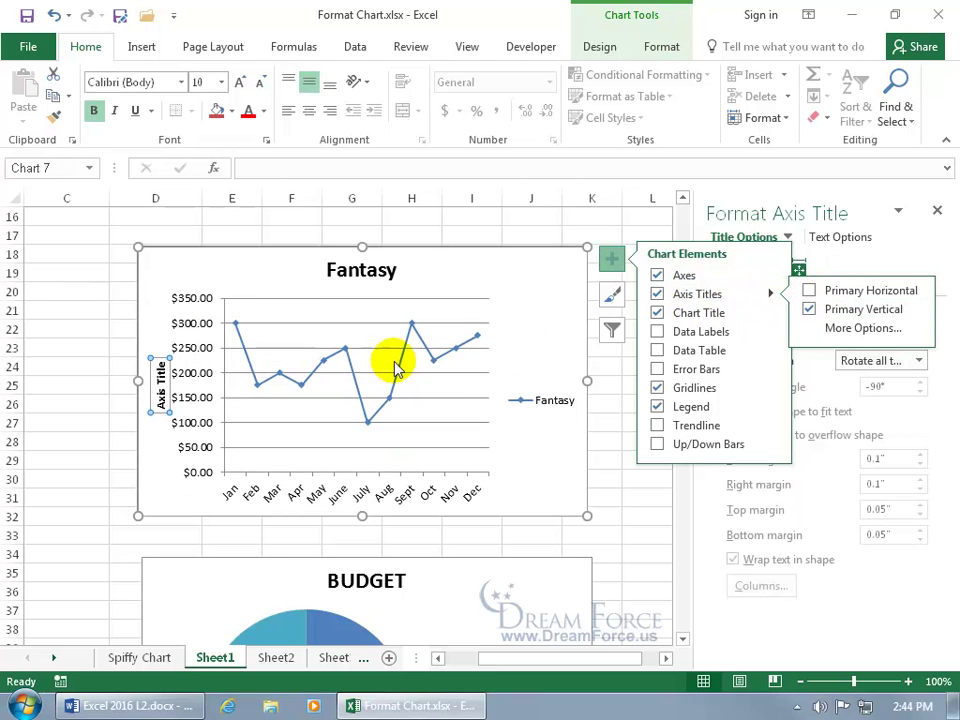
click(160, 385)
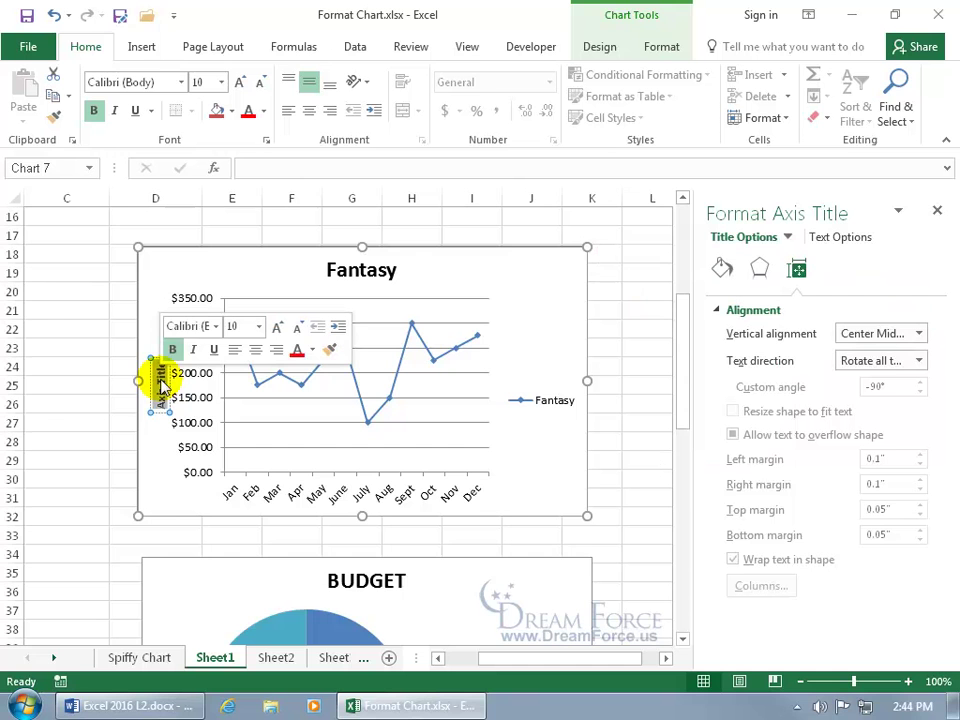
text(Thous)
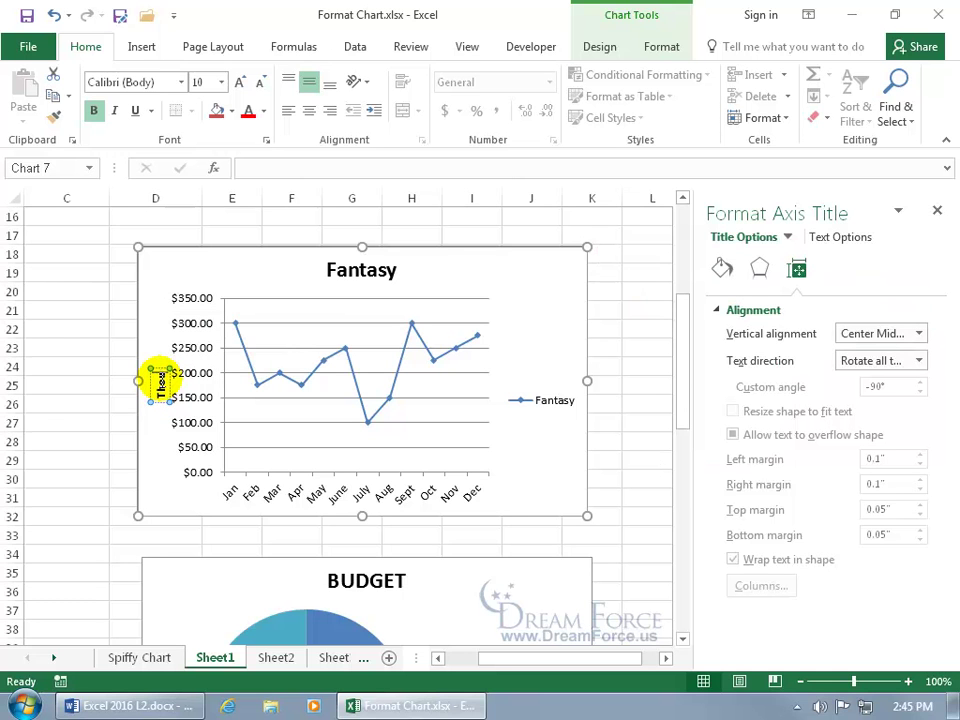
text(ands)
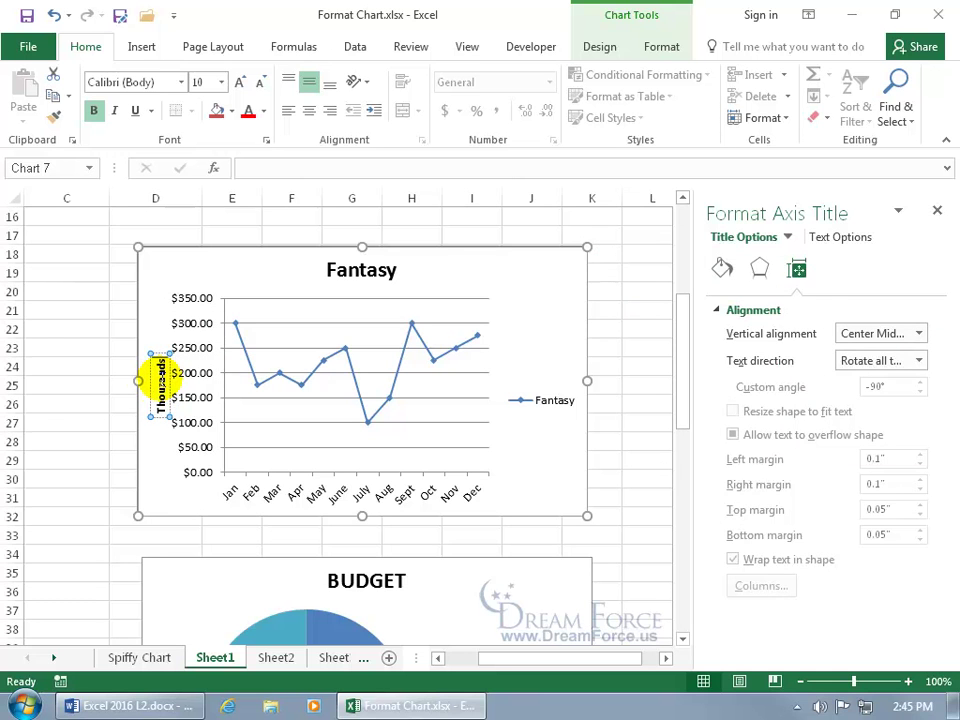
click(147, 447)
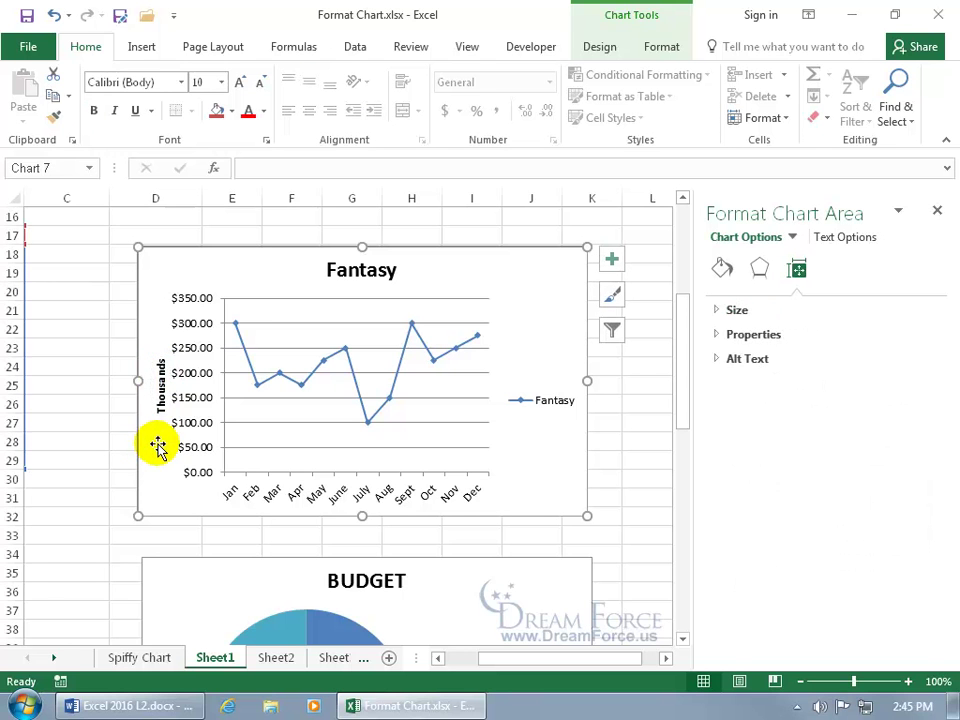
Review the list of custom number format types available for the Fantasy chart's vertical axis
click(199, 403)
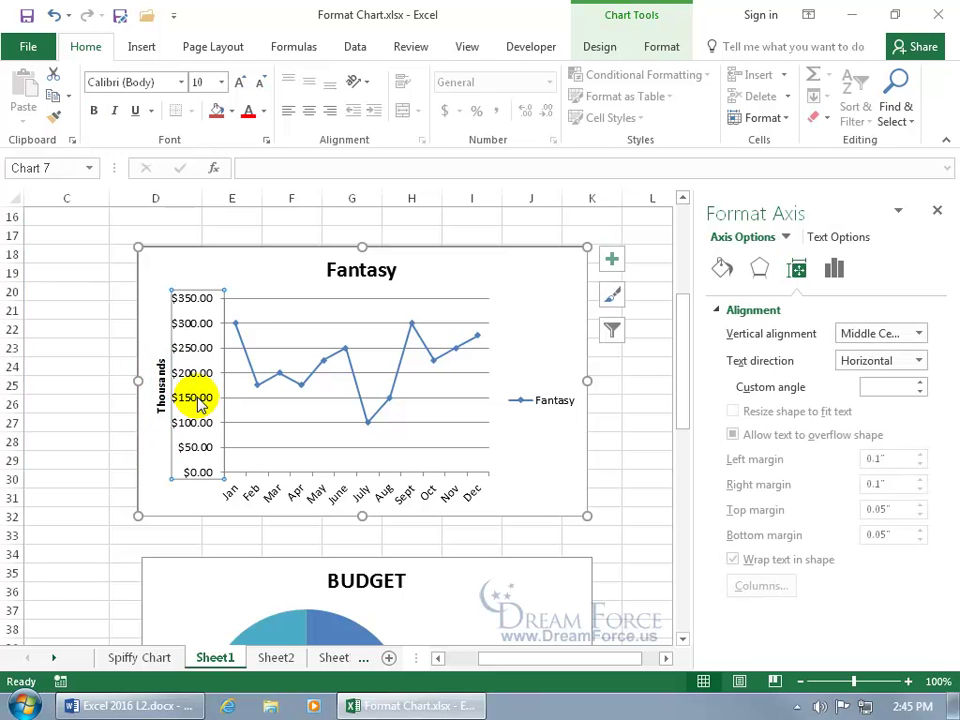
click(838, 272)
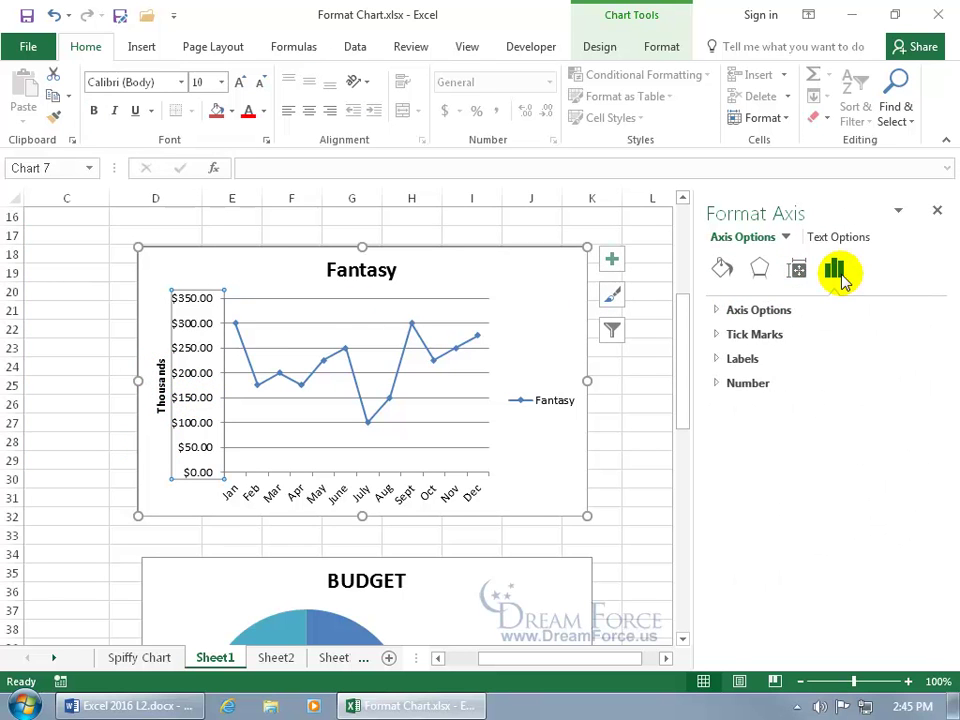
click(716, 384)
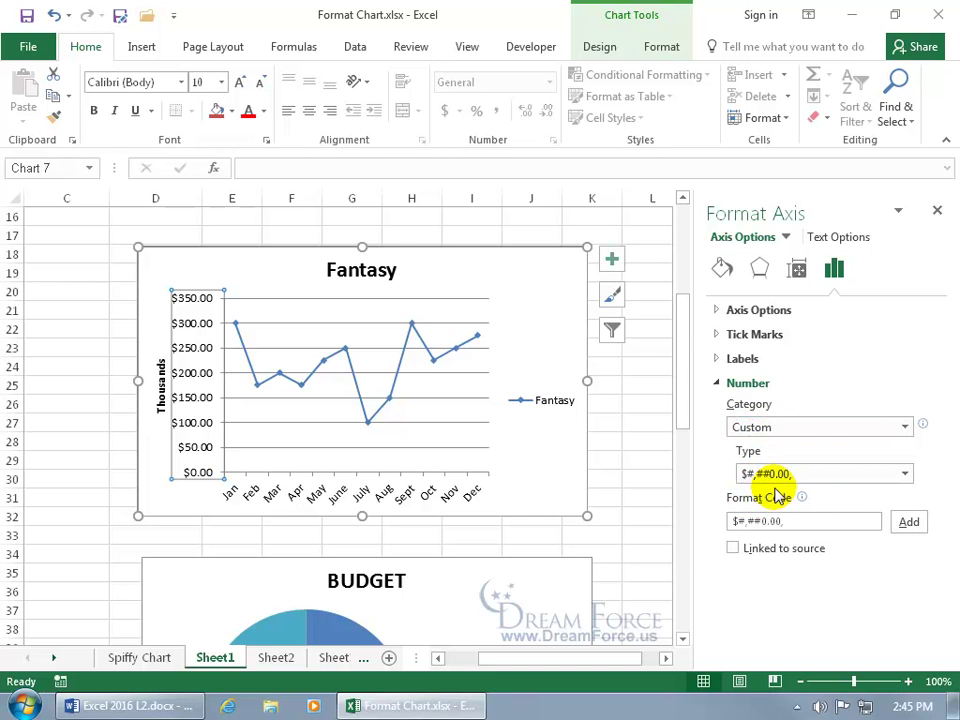
click(906, 476)
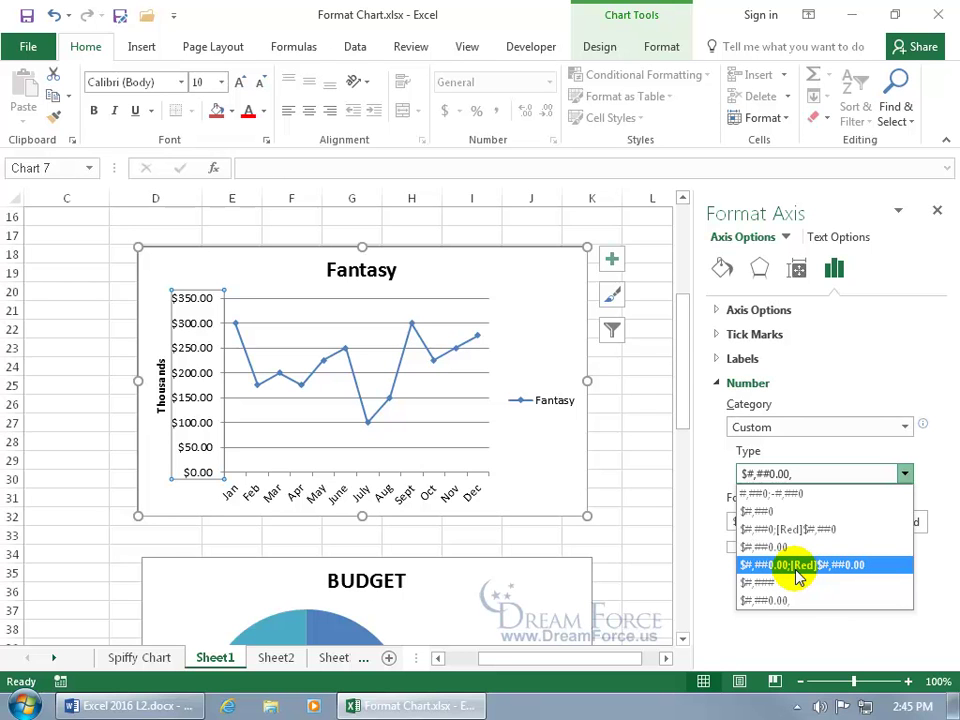
click(926, 466)
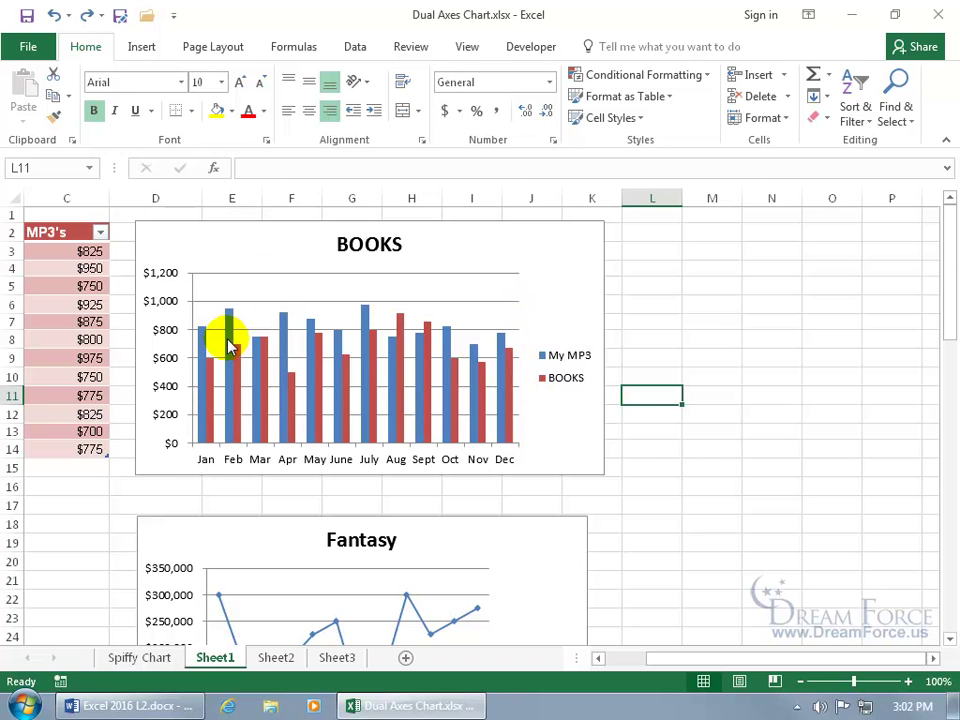
Plot the BOOKS series of the BOOKS column chart in Dual Axes Chart.xlsx on the secondary axis
mouse_move(229, 346)
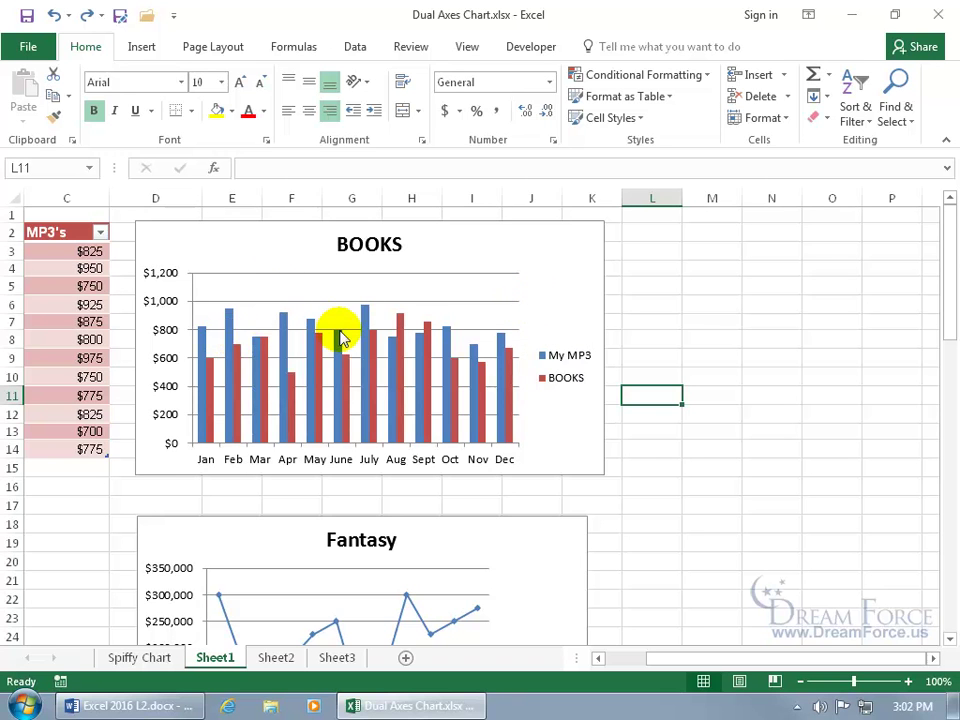
mouse_move(364, 338)
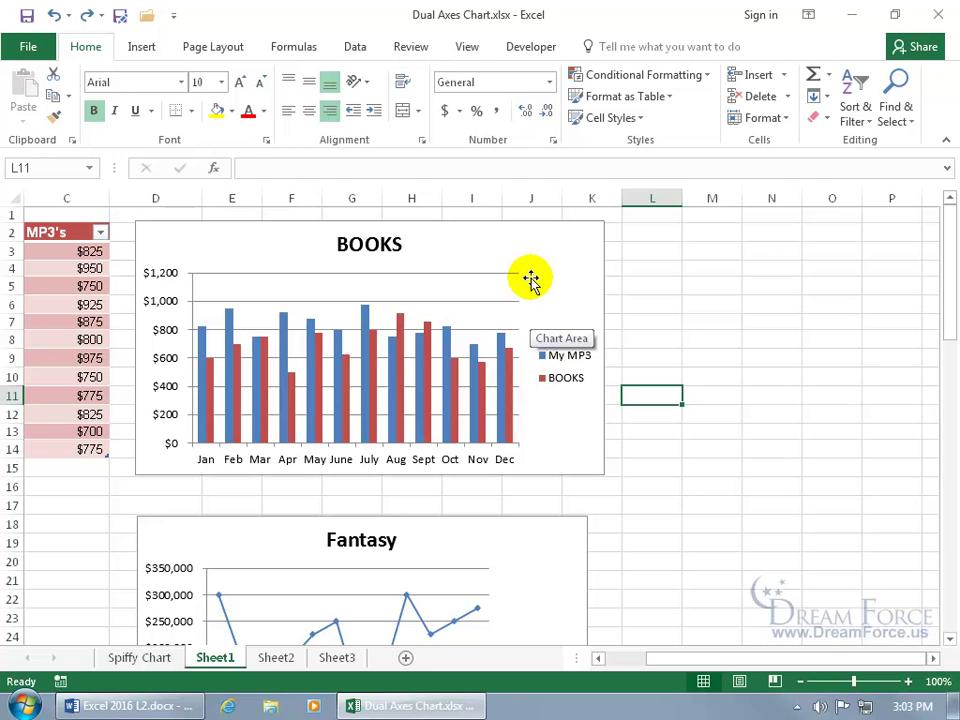
right_click(509, 405)
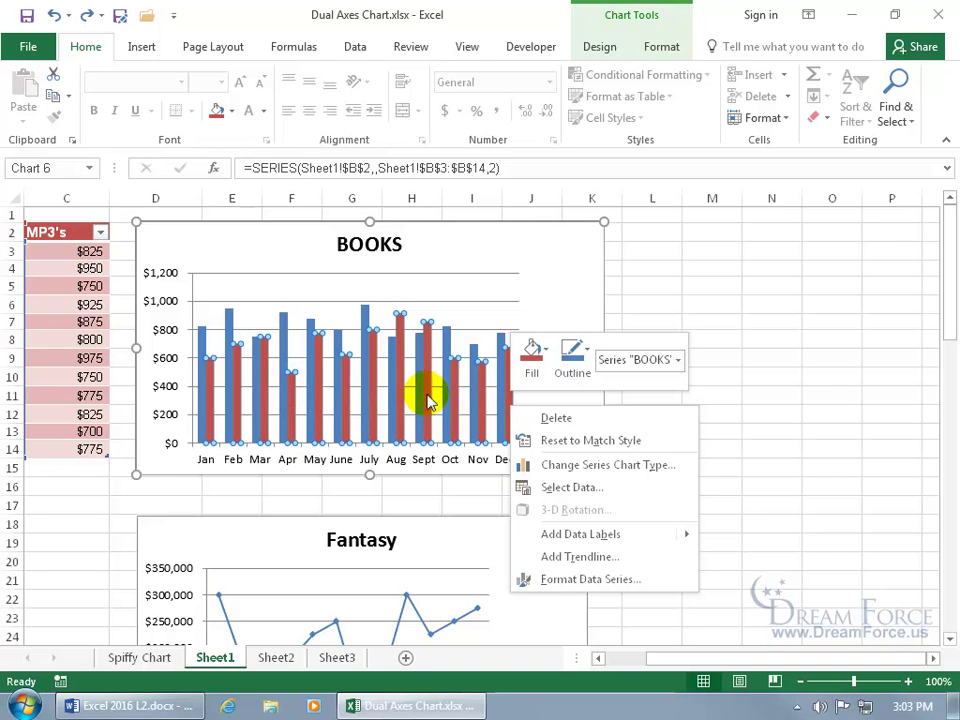
click(562, 583)
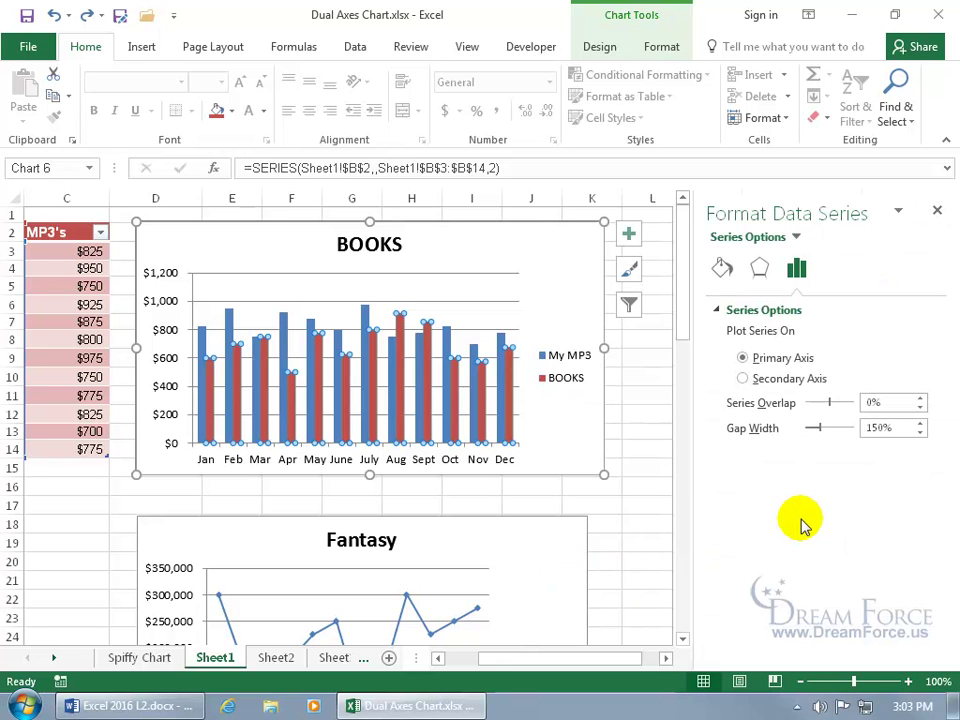
click(776, 381)
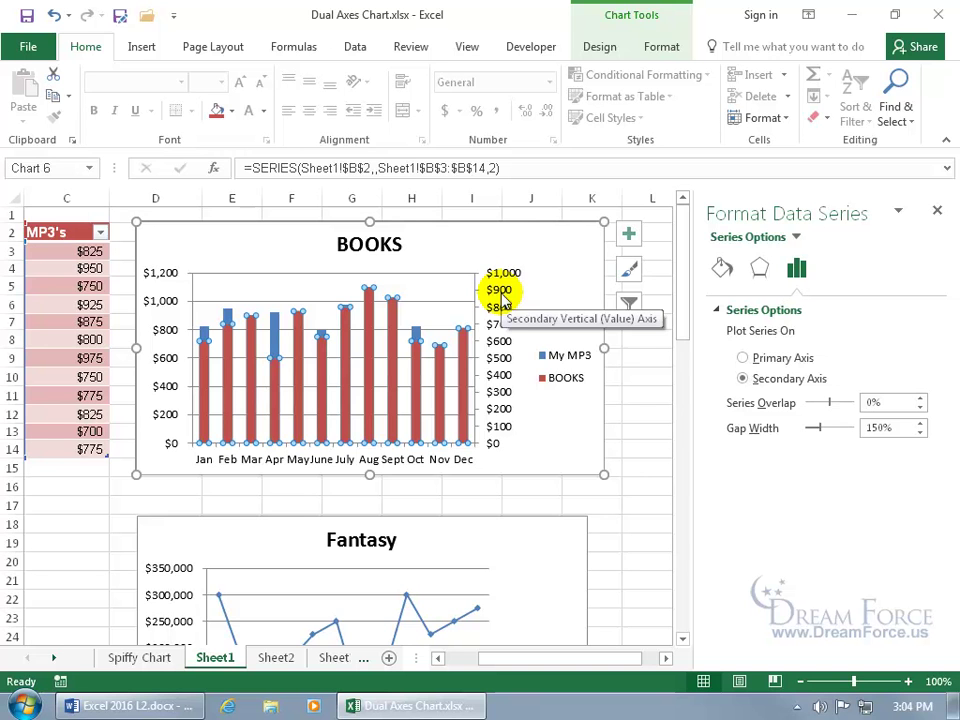
Add only primary vertical and secondary vertical axis titles to the BOOKS column chart
click(630, 234)
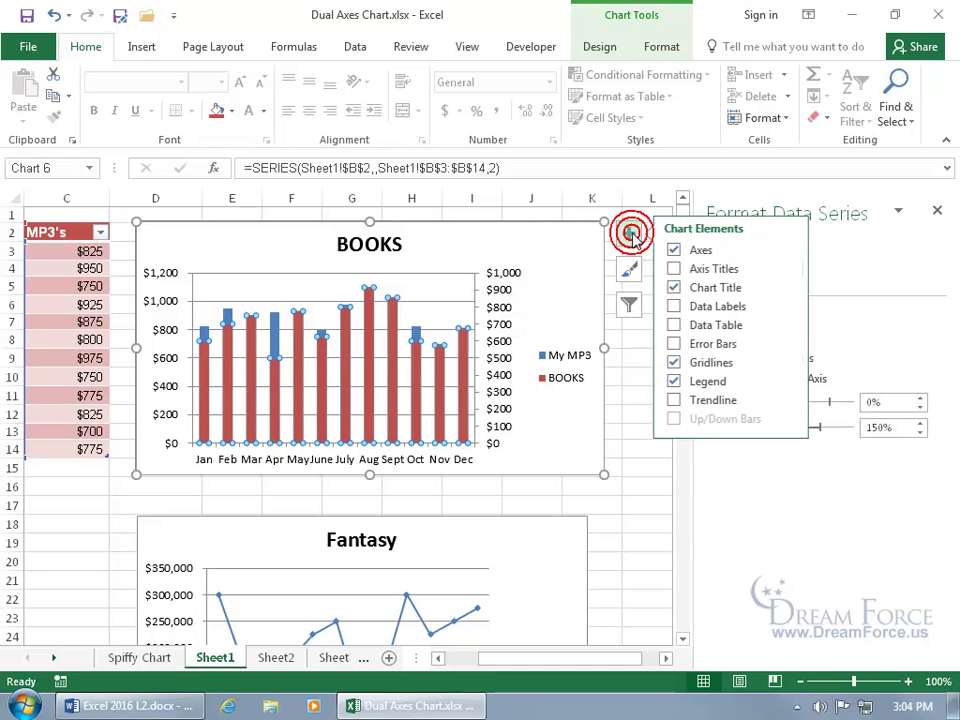
click(687, 272)
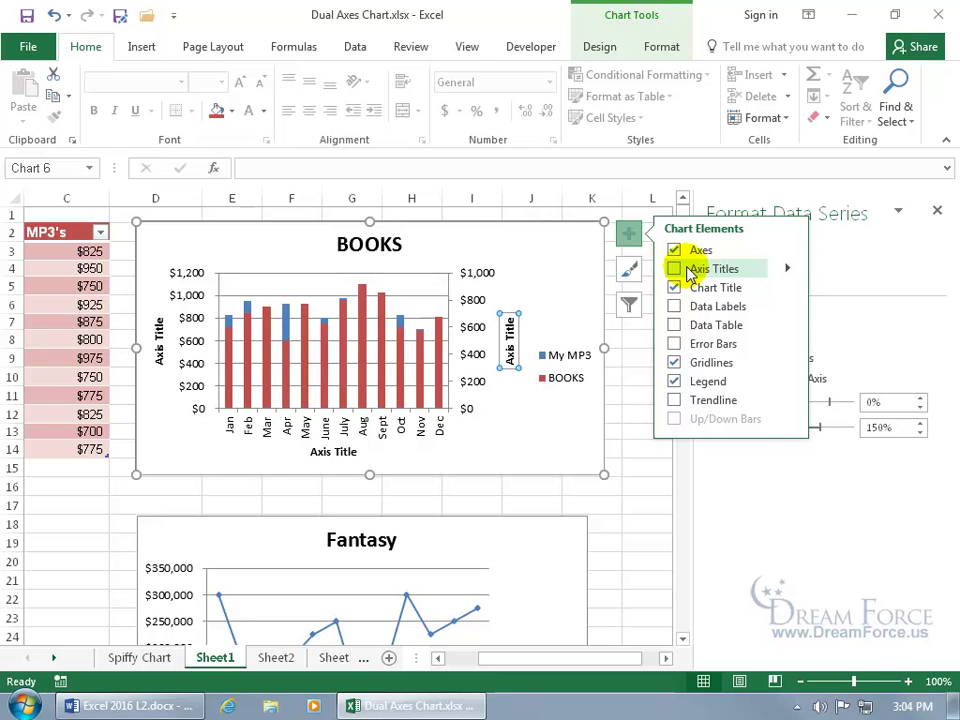
click(765, 272)
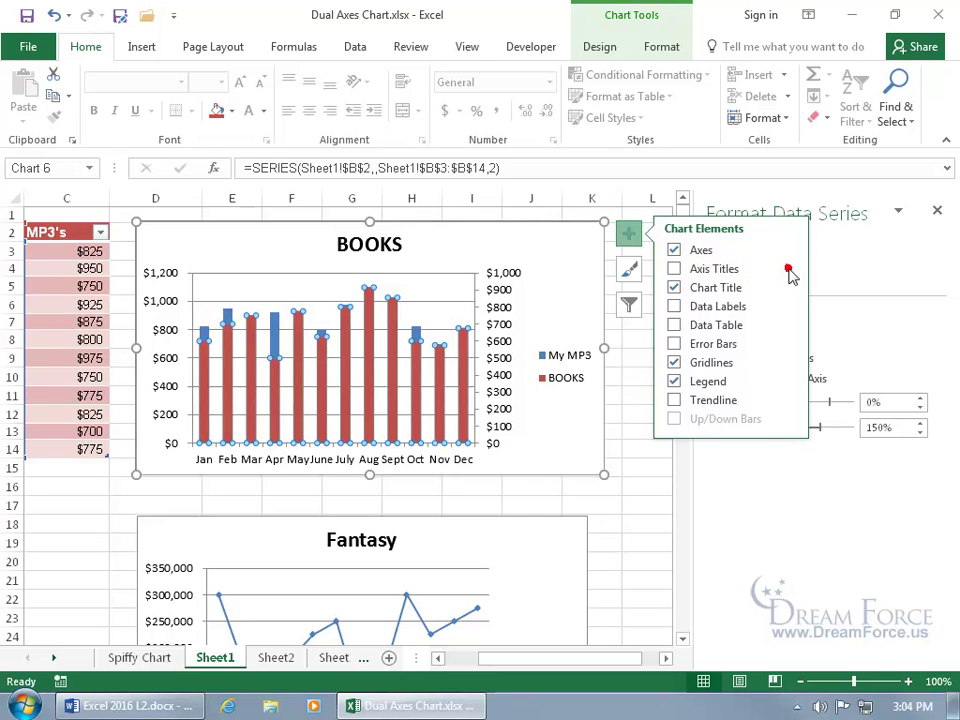
mouse_move(790, 272)
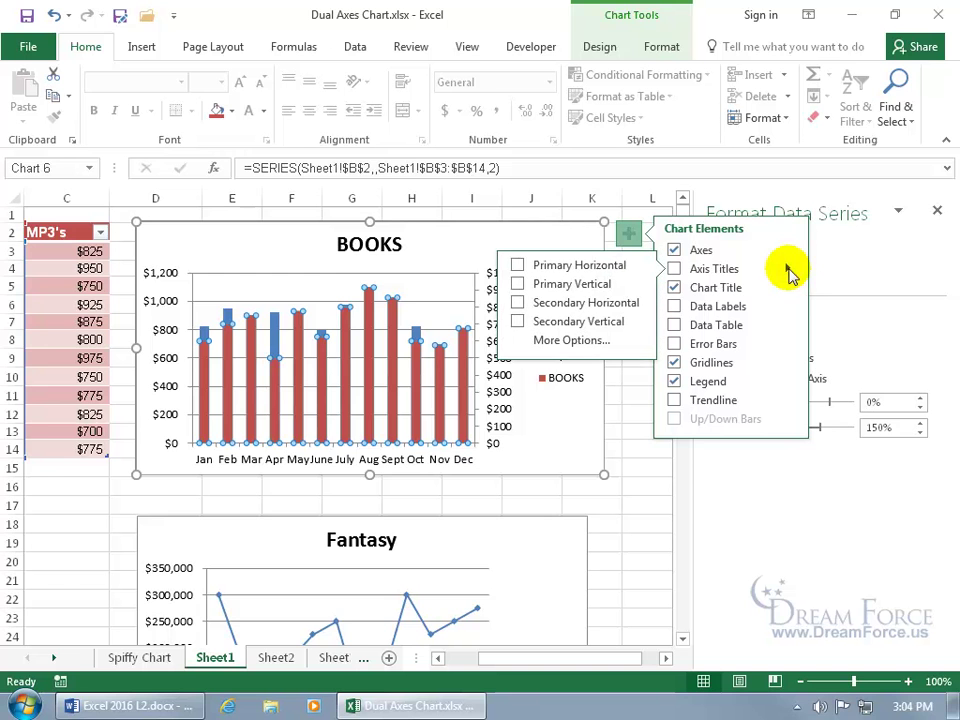
click(518, 266)
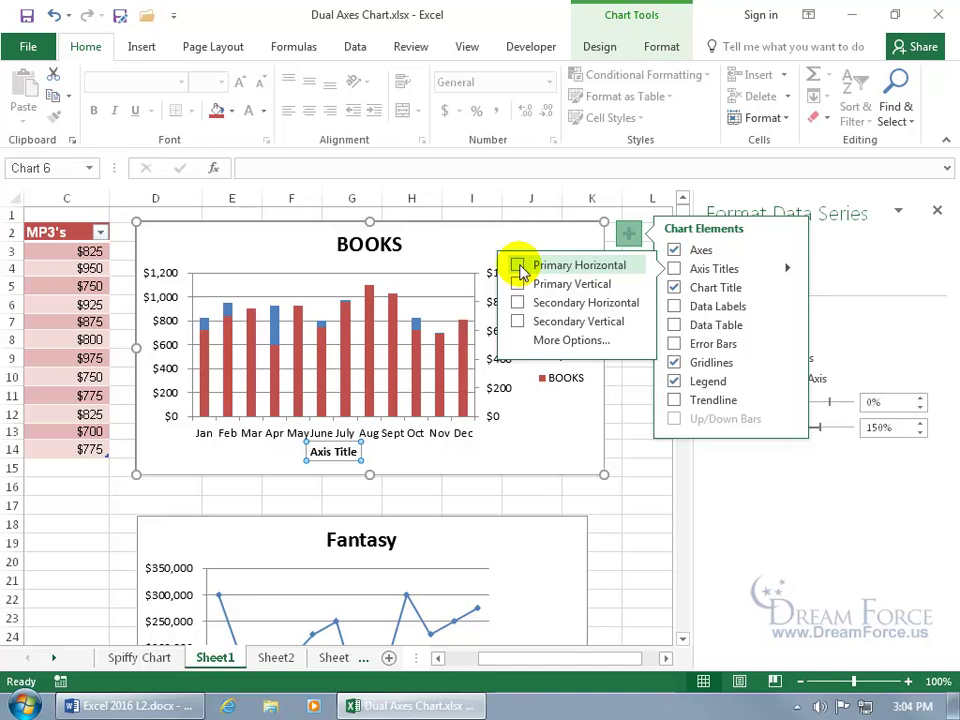
click(518, 285)
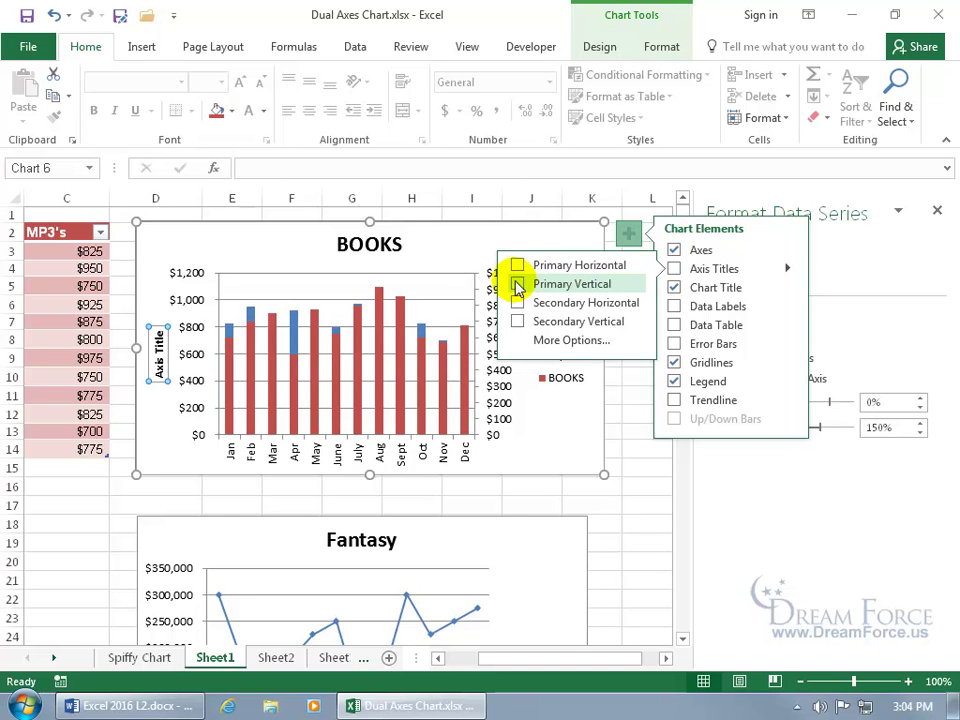
click(518, 303)
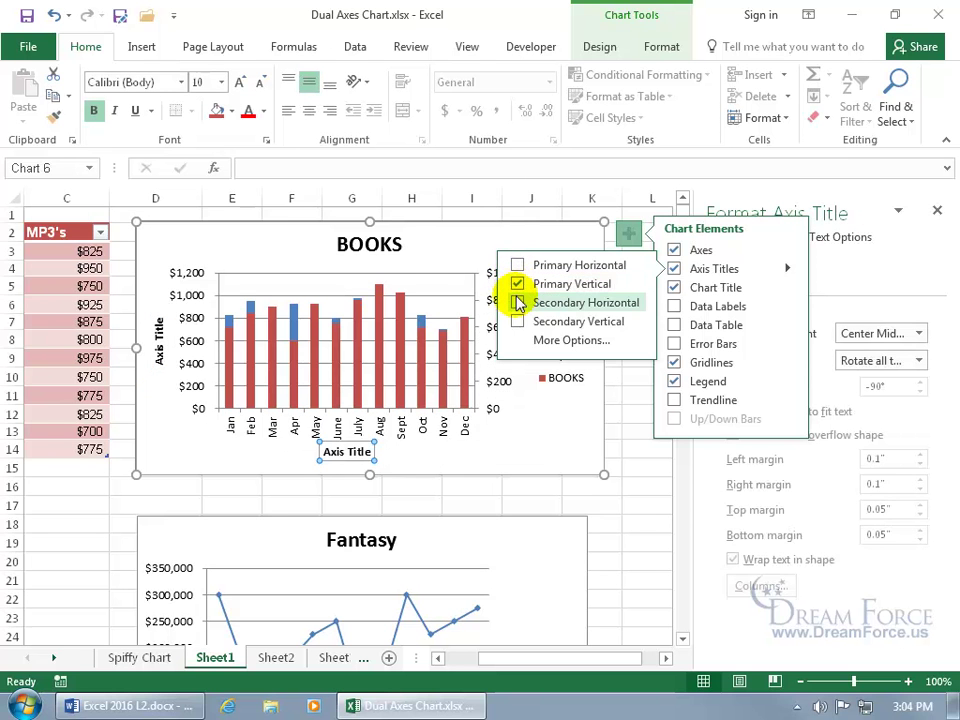
click(518, 303)
click(517, 321)
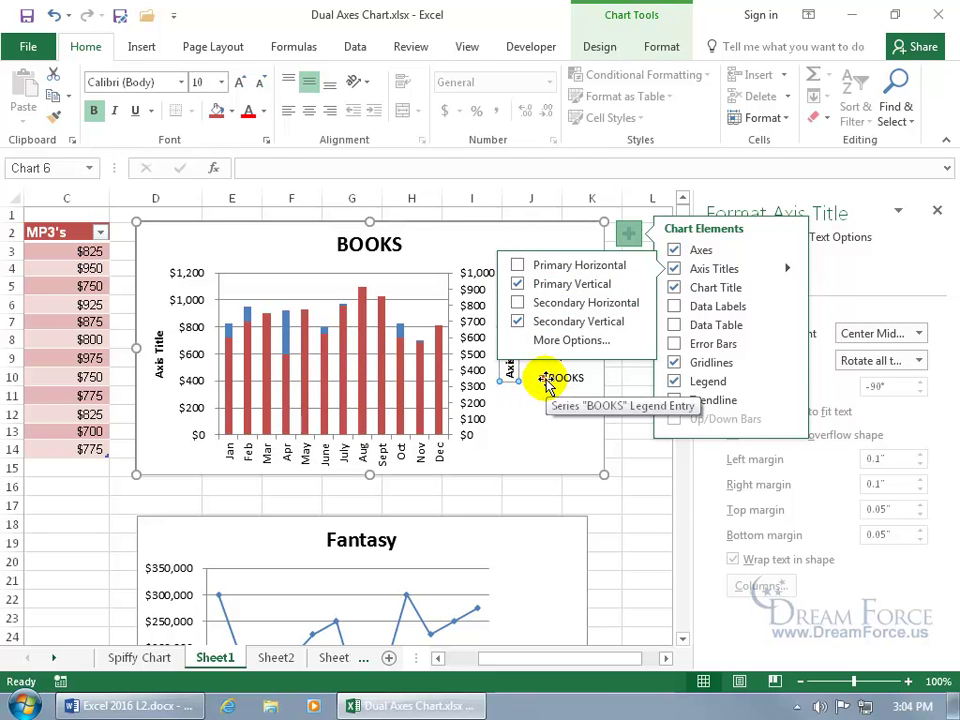
click(622, 433)
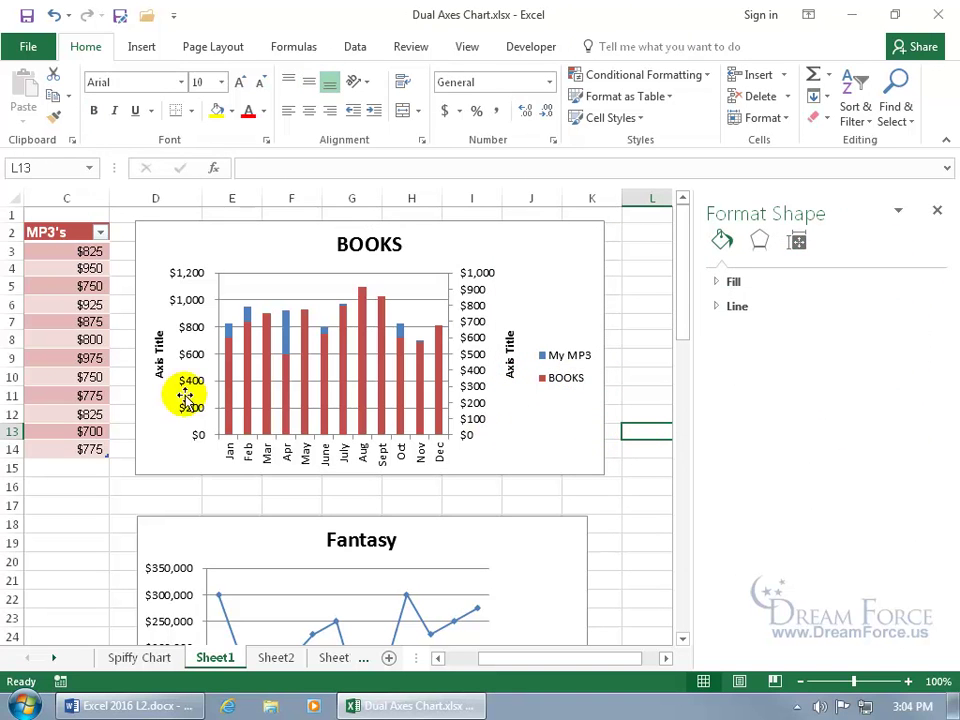
Change the BOOKS chart's primary vertical axis title to MP3
click(157, 354)
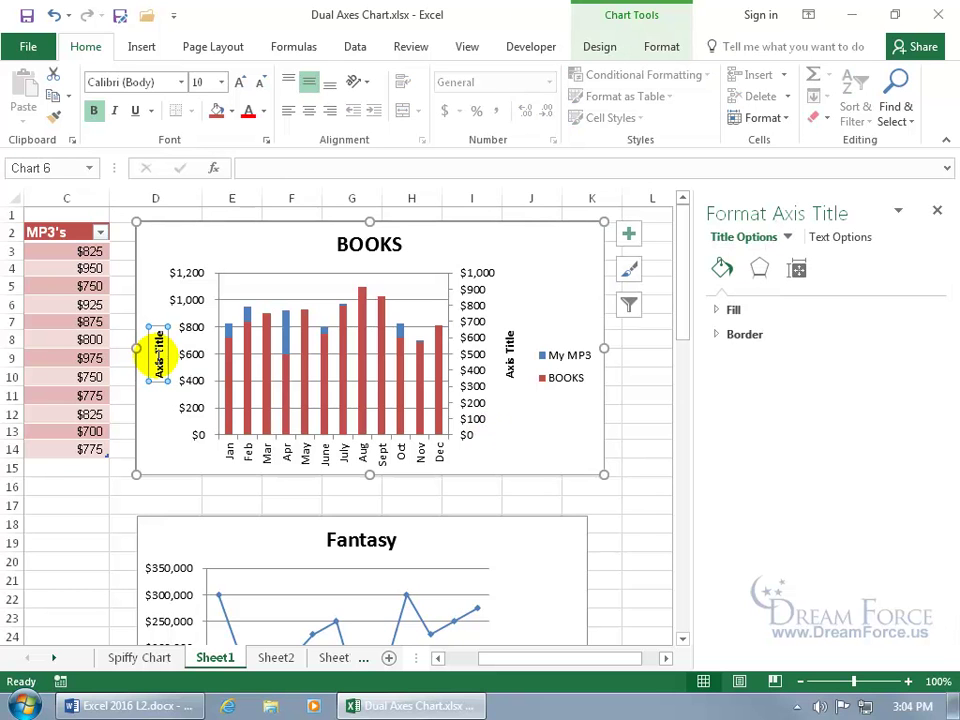
click(157, 372)
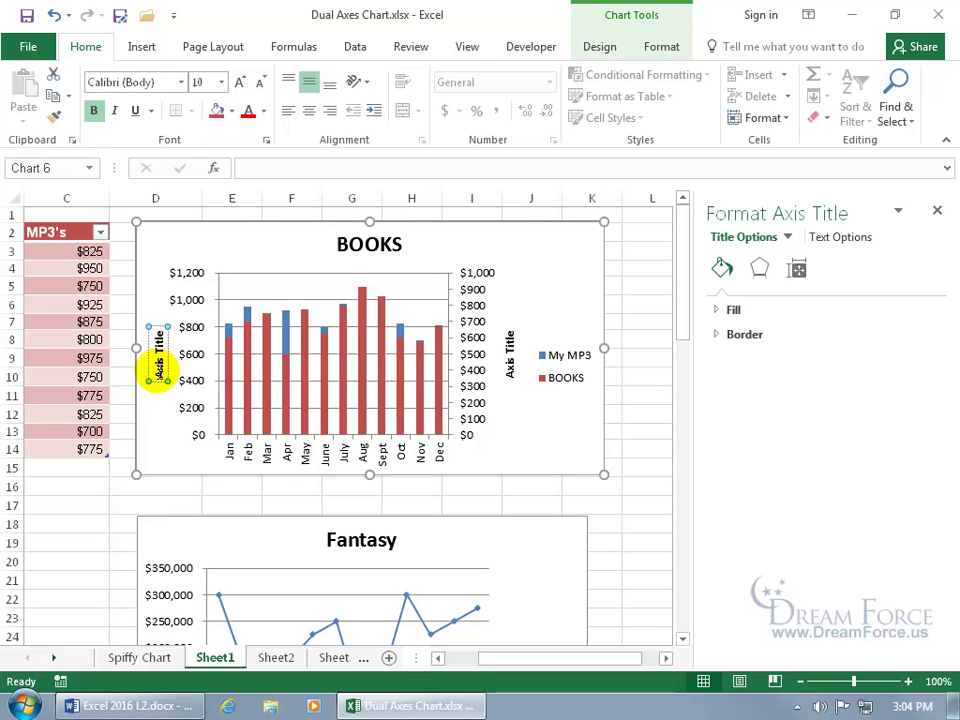
click(167, 366)
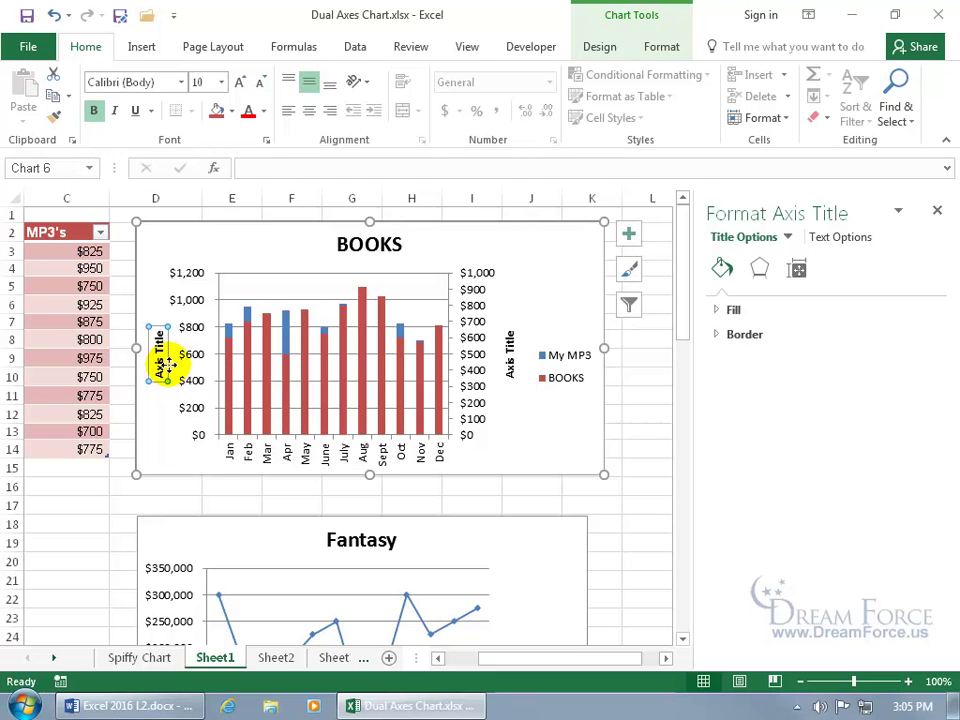
click(266, 169)
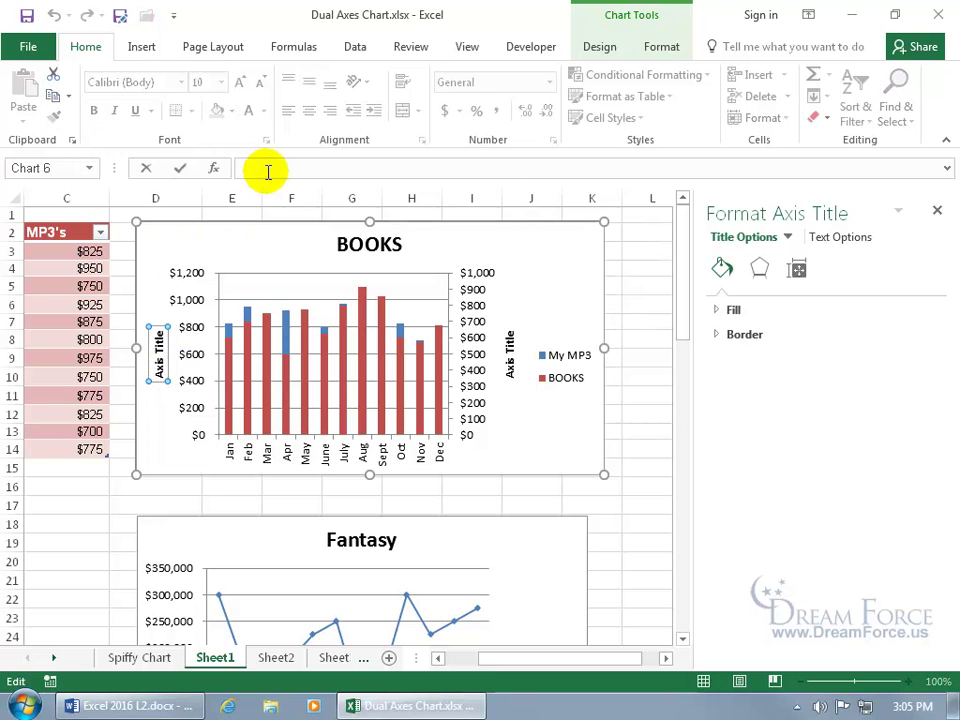
text(MP3)
key(Return)
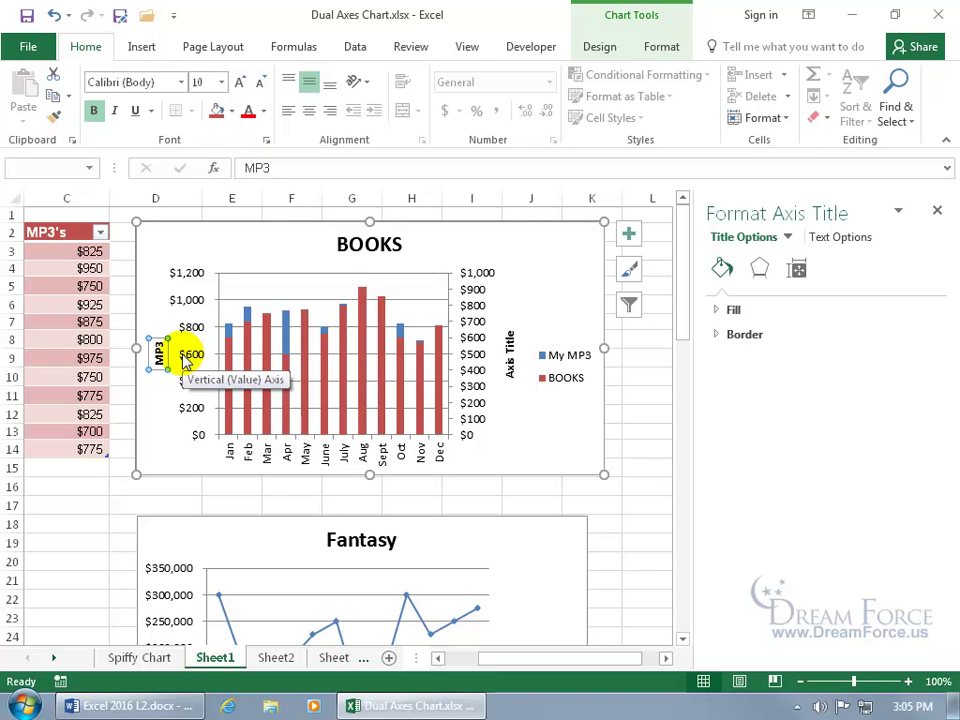
Change the BOOKS chart's secondary vertical axis title to Books
click(509, 350)
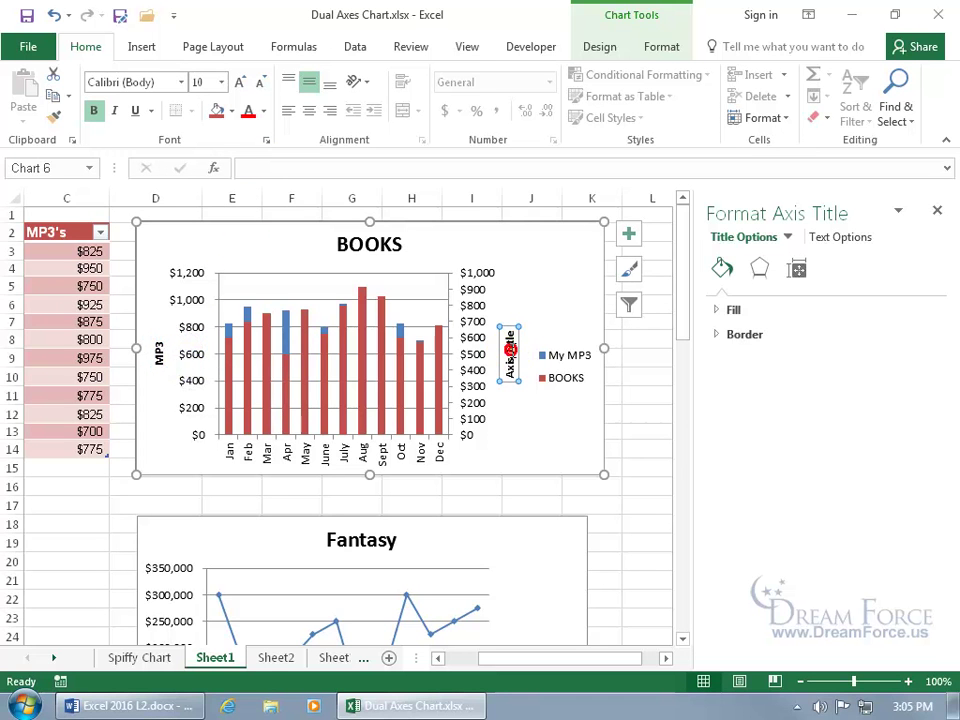
click(320, 175)
text(Books)
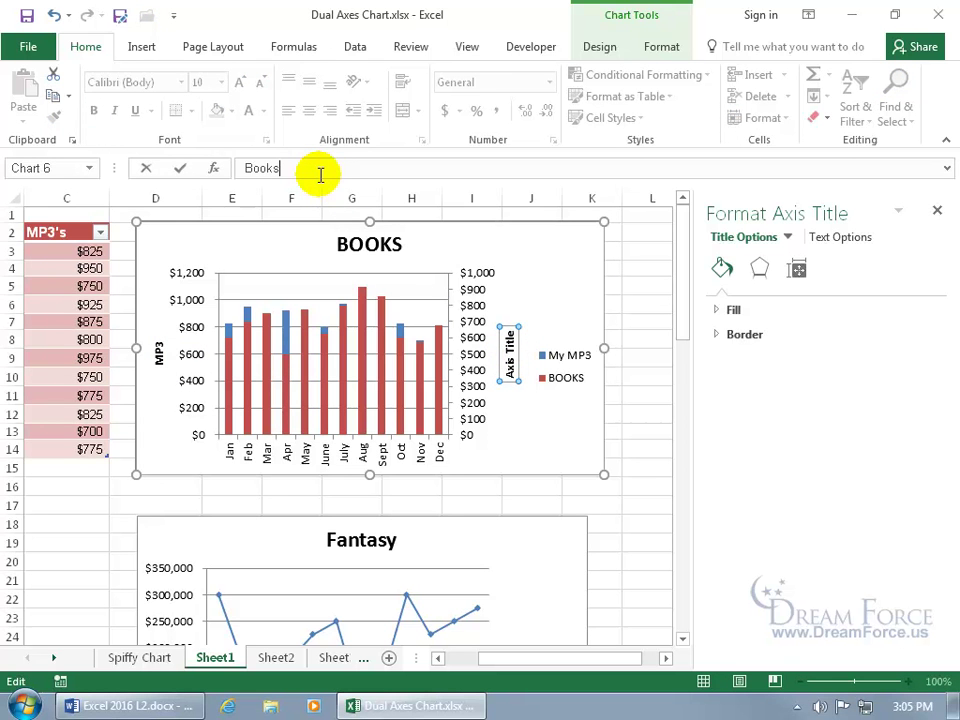
key(Return)
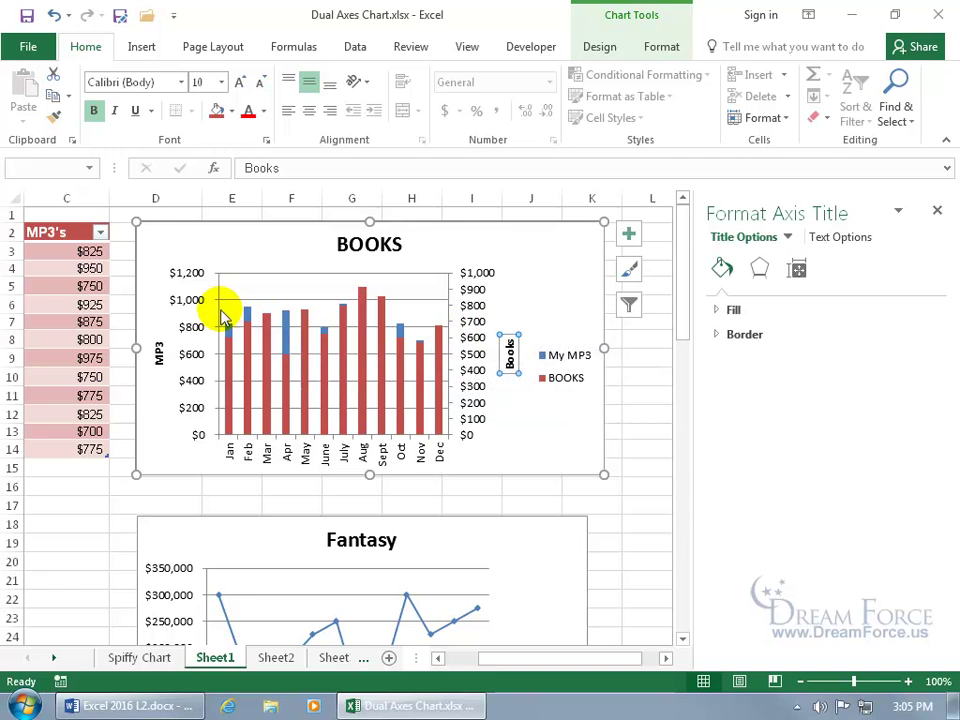
Increase the BOOKS series gap width to 386% so its red columns become narrower
click(365, 357)
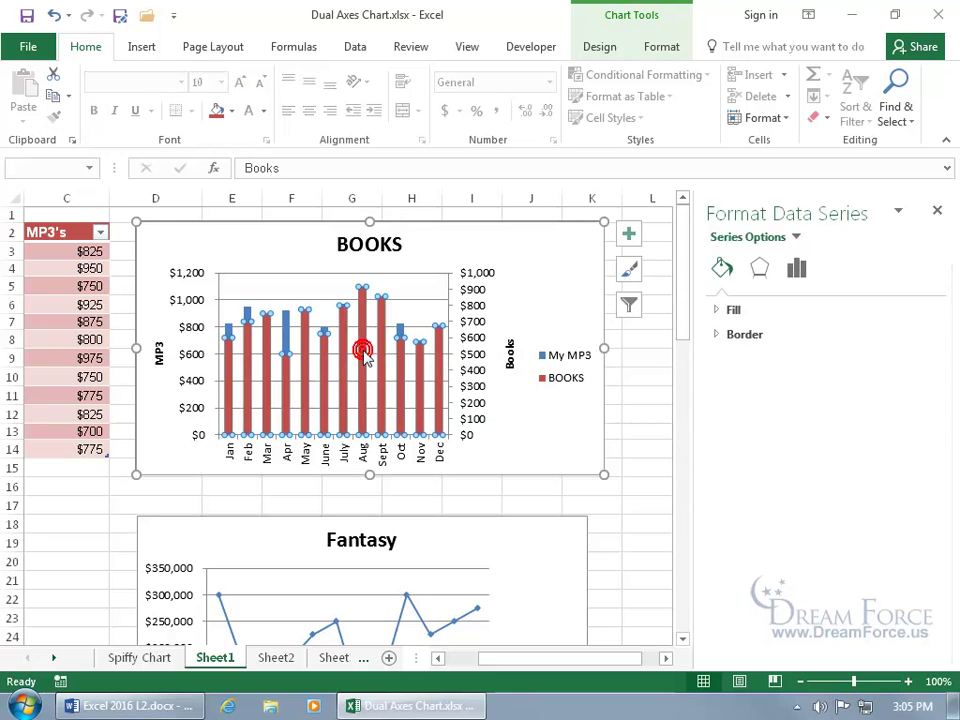
click(800, 270)
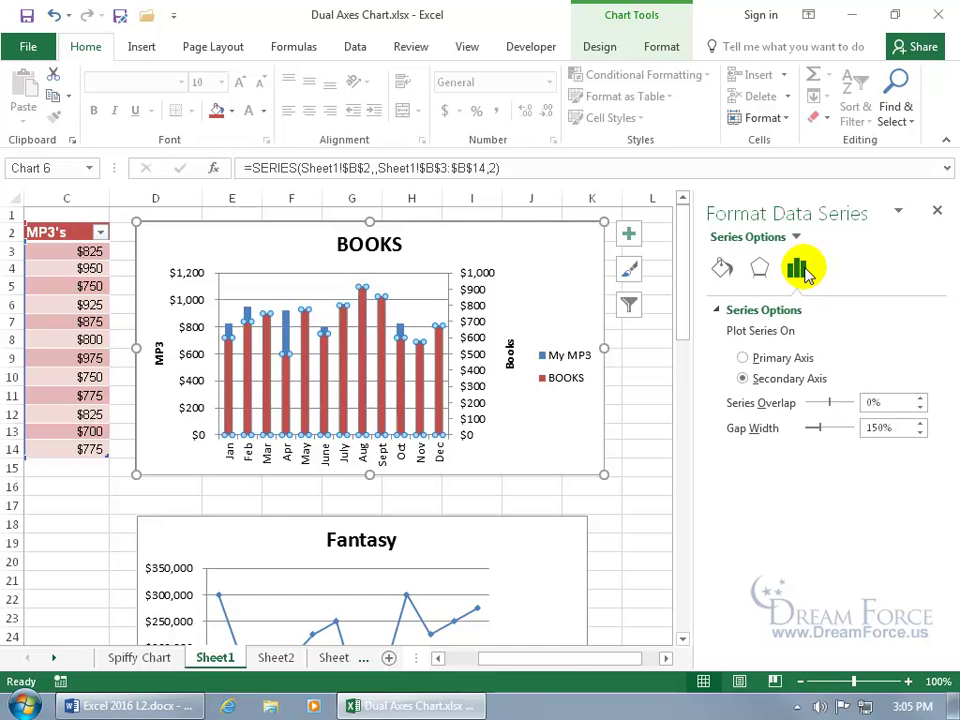
click(937, 209)
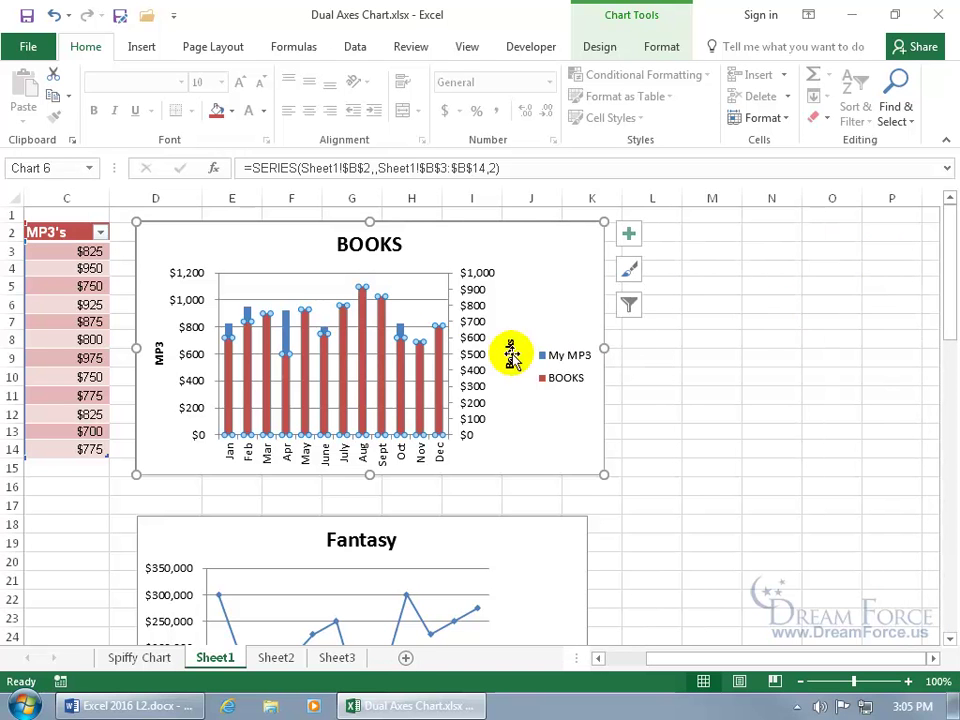
right_click(400, 368)
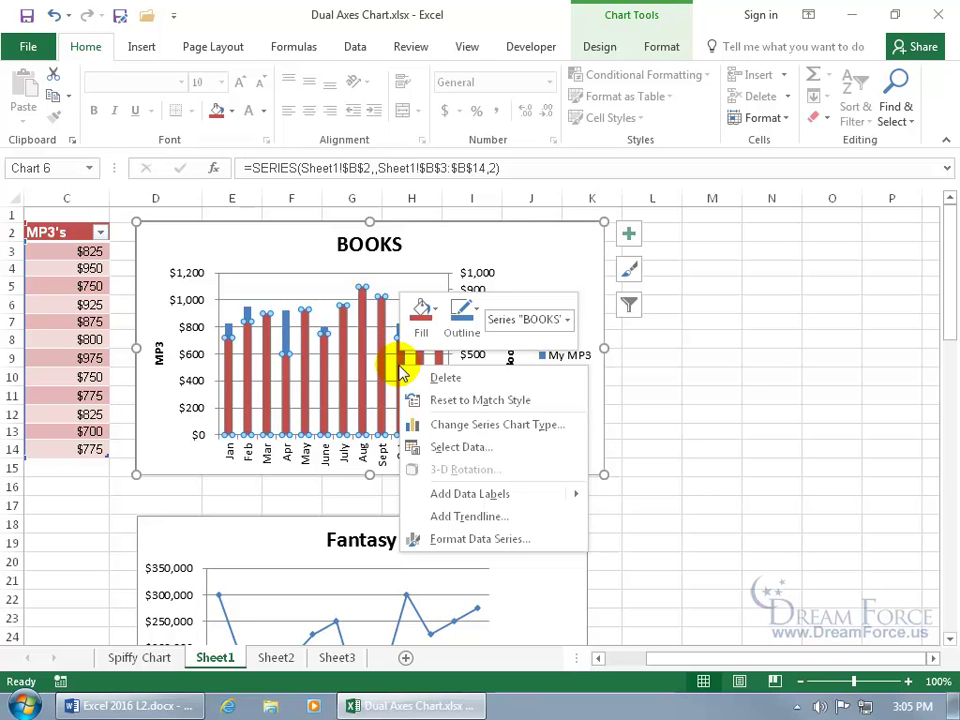
click(414, 539)
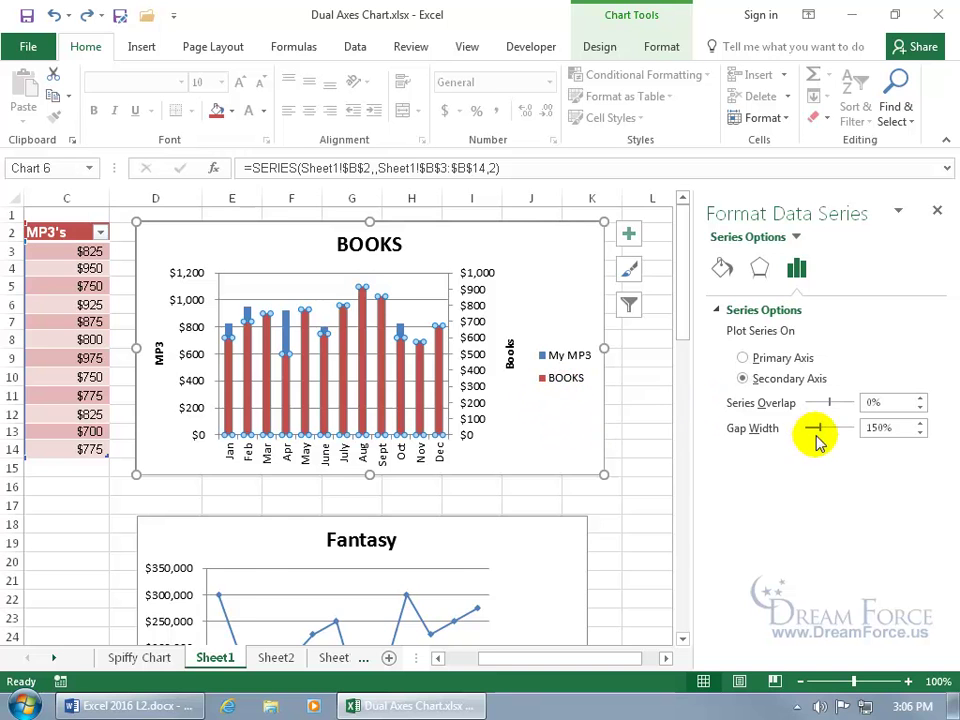
drag(816, 431, 844, 430)
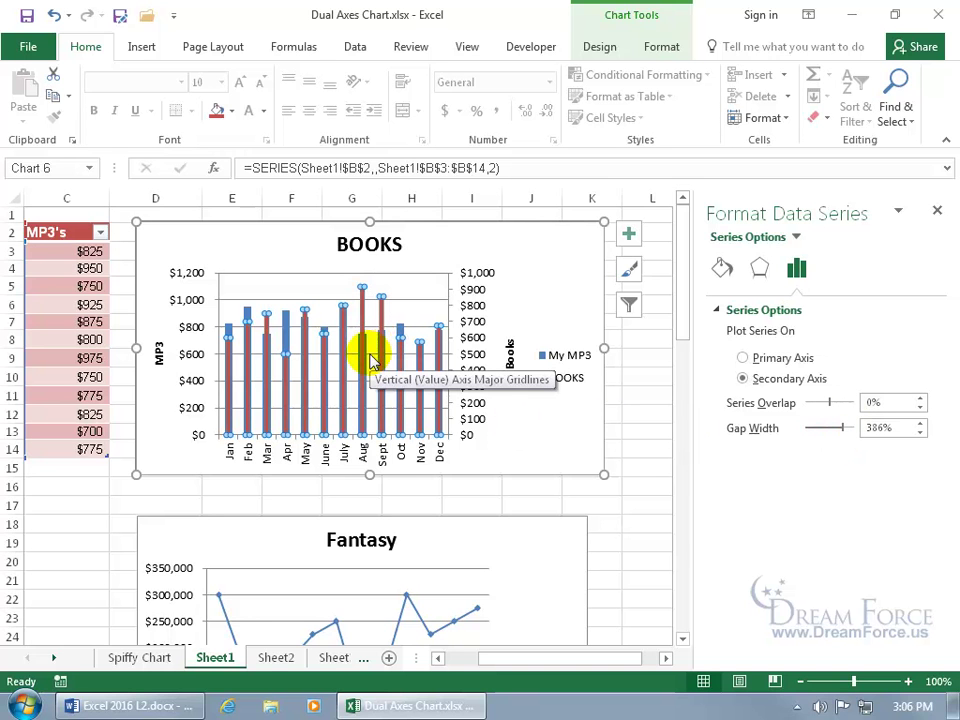
Reduce the My MP3 series gap width to 27% to widen its blue columns, and close the series formatting options
click(399, 322)
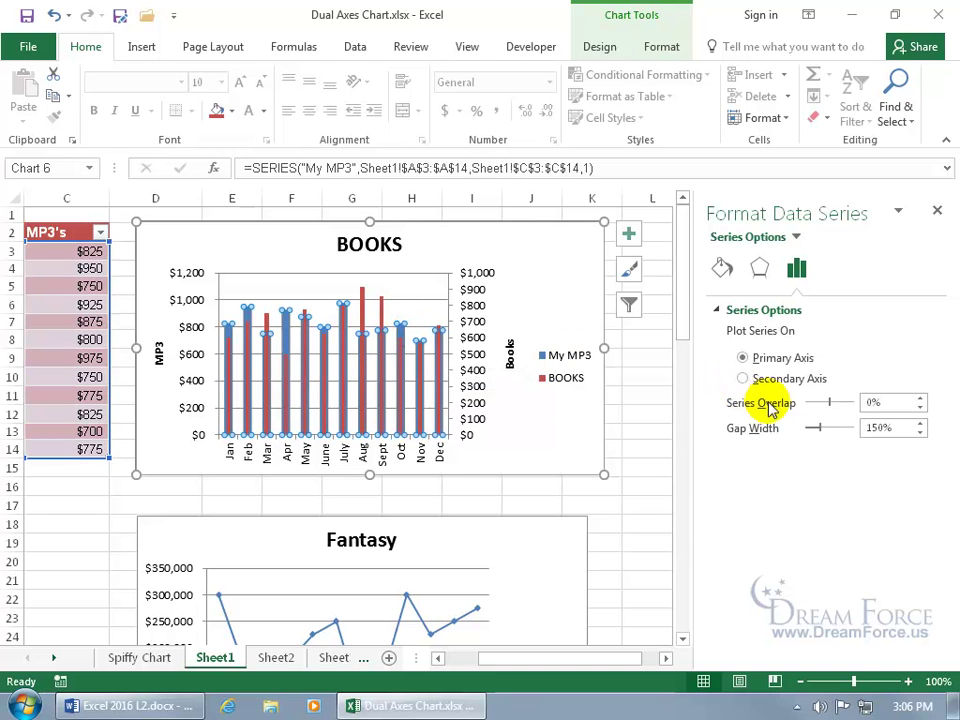
drag(819, 430, 810, 427)
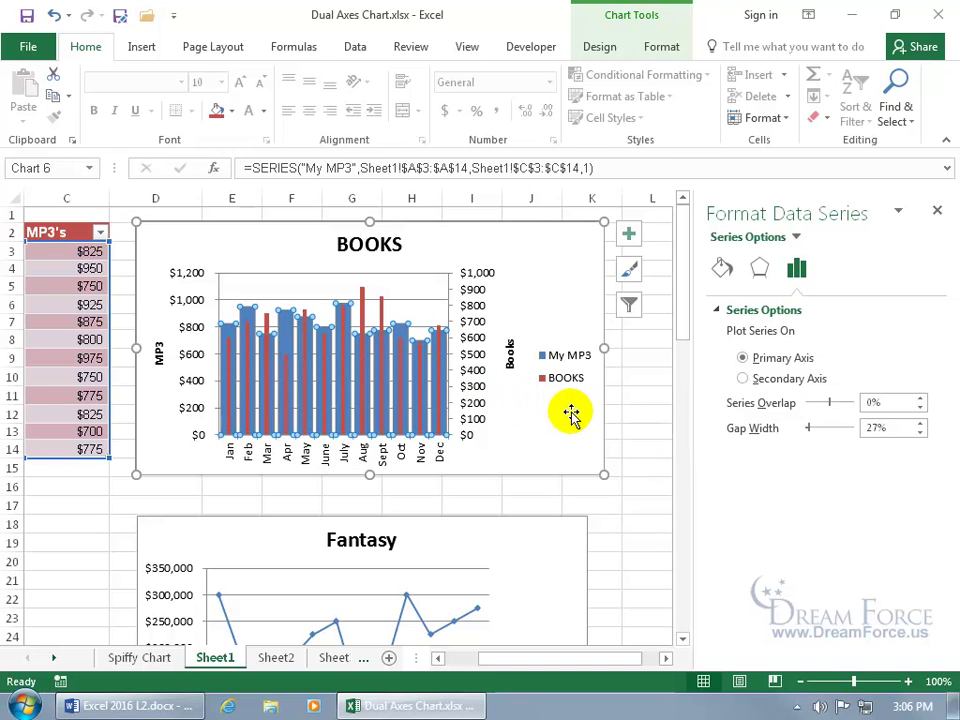
click(937, 210)
click(541, 456)
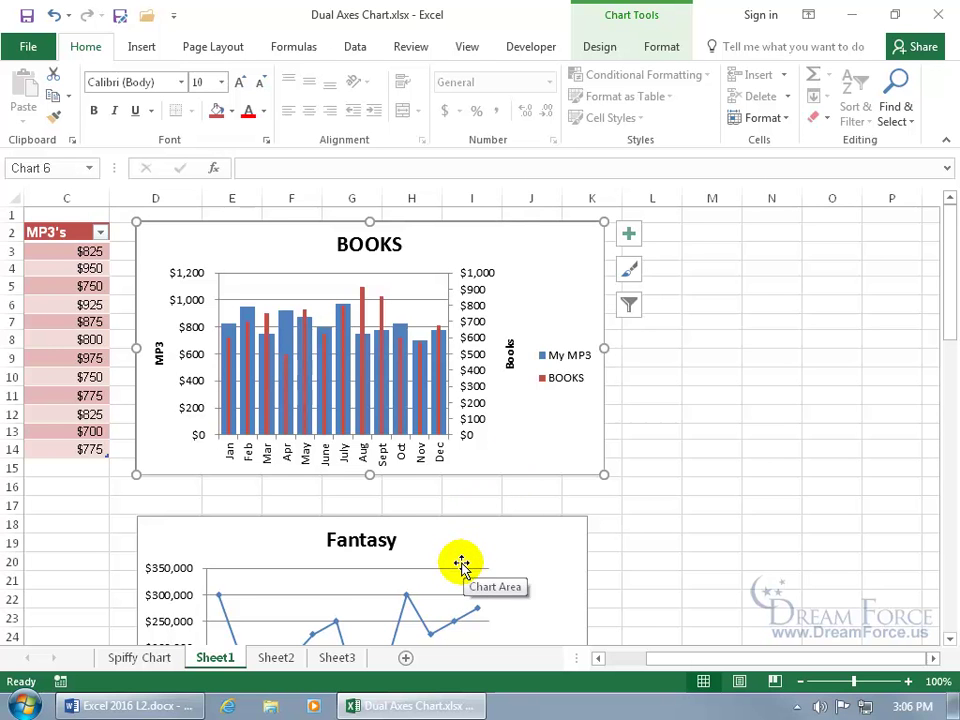
Change the BOOKS dual-axis column chart to a Line with Markers chart showing both series
scroll(460, 572, down, 1)
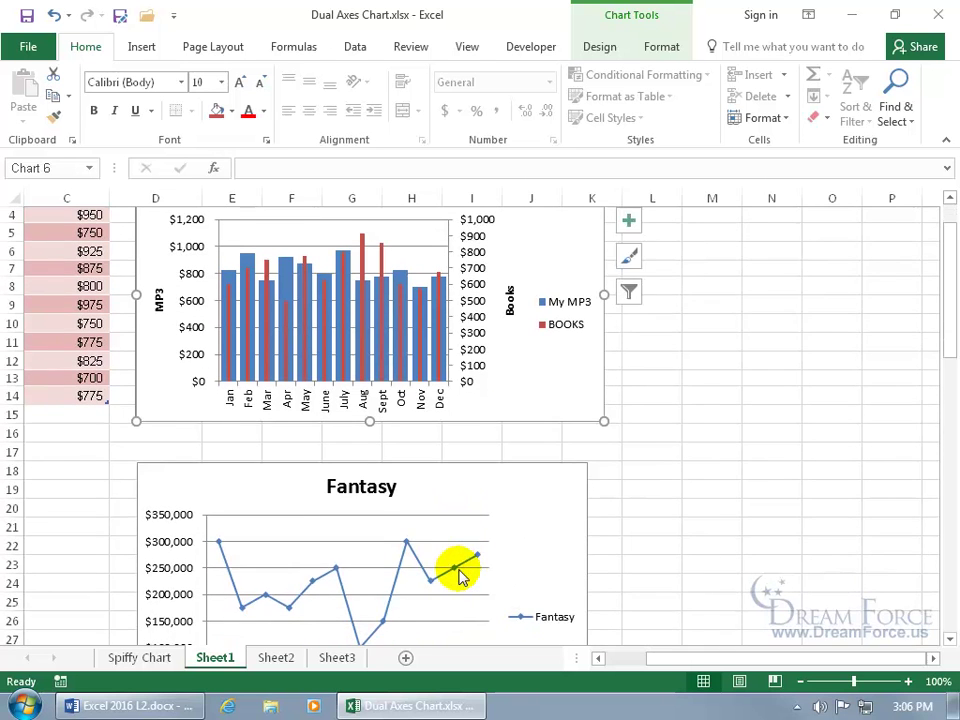
scroll(460, 572, up, 1)
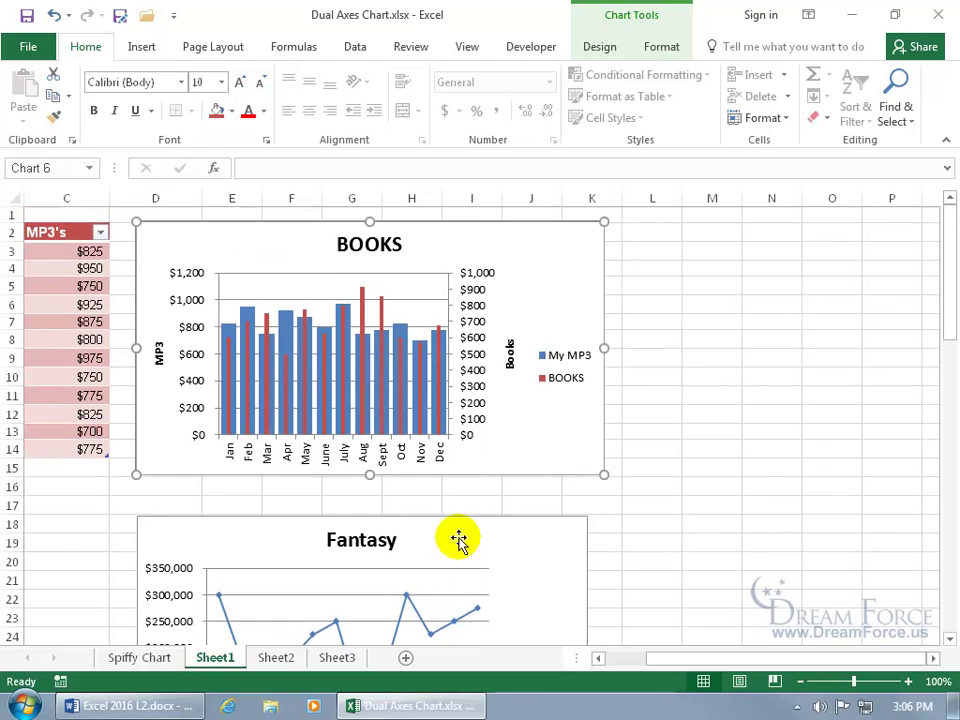
right_click(403, 287)
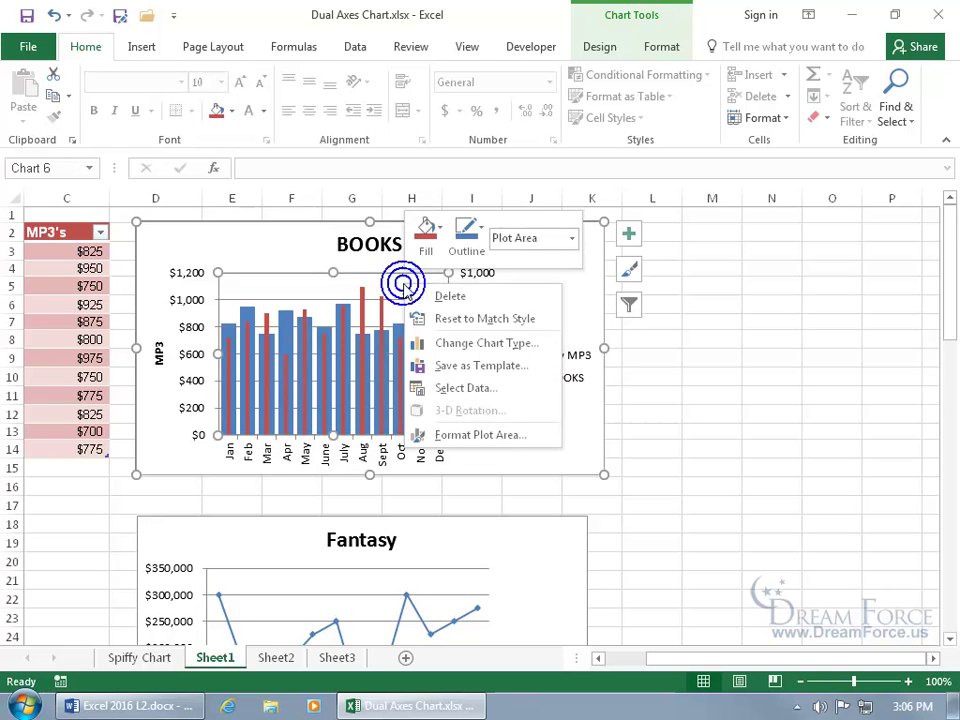
click(447, 344)
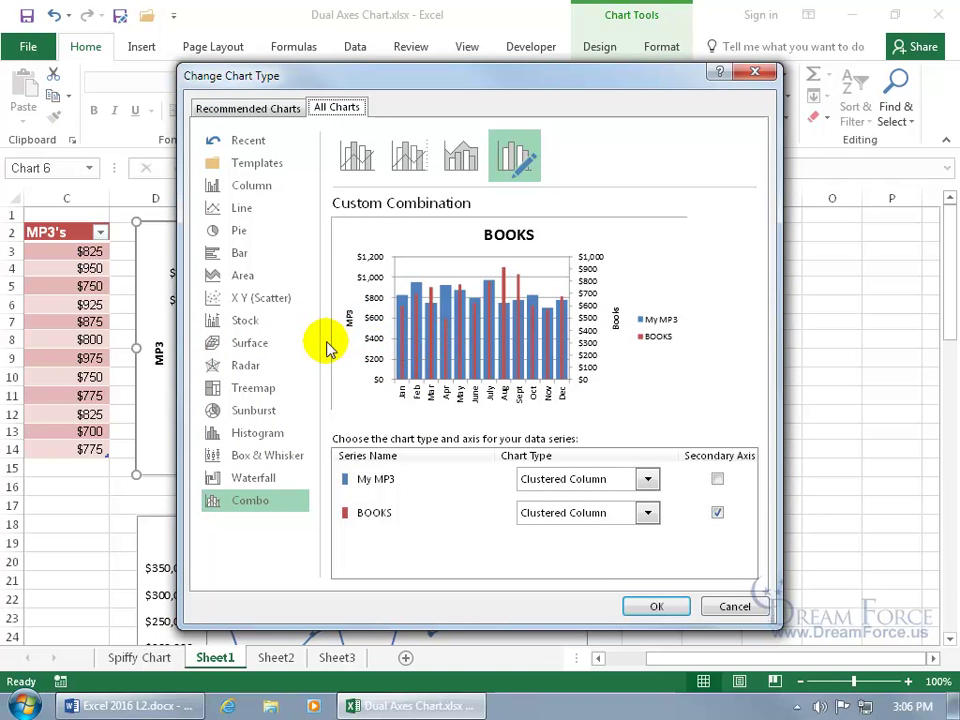
click(236, 210)
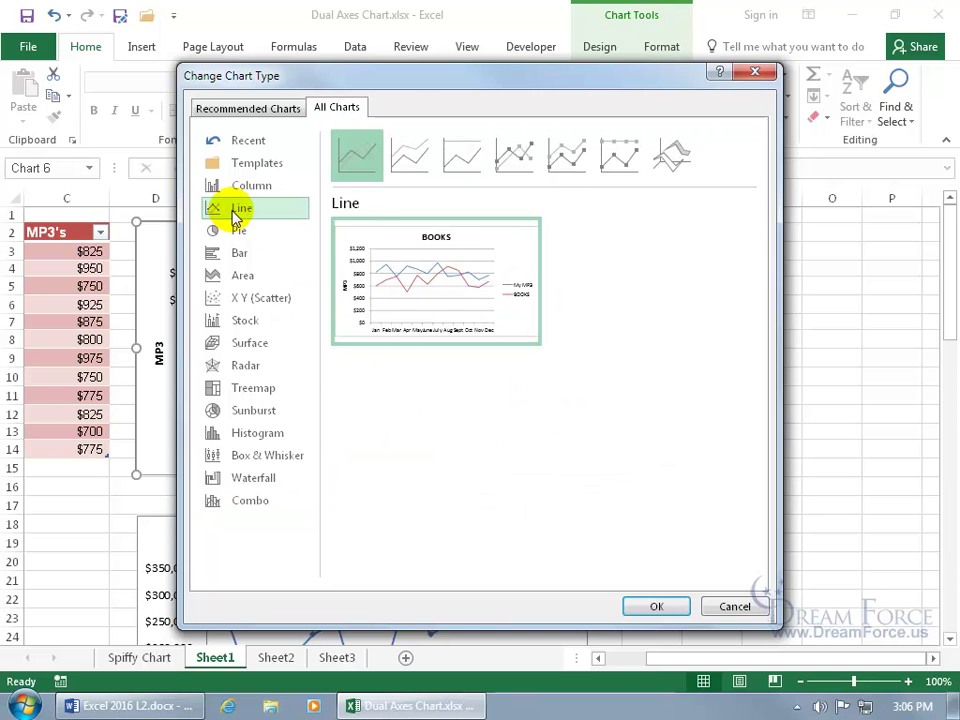
click(511, 157)
mouse_move(497, 240)
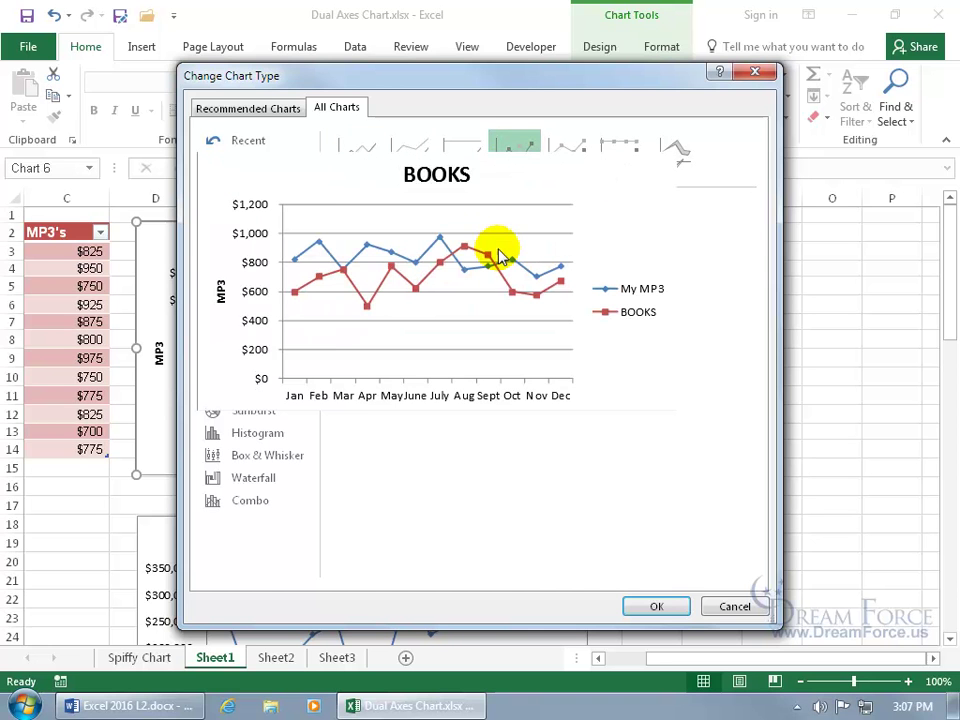
click(658, 605)
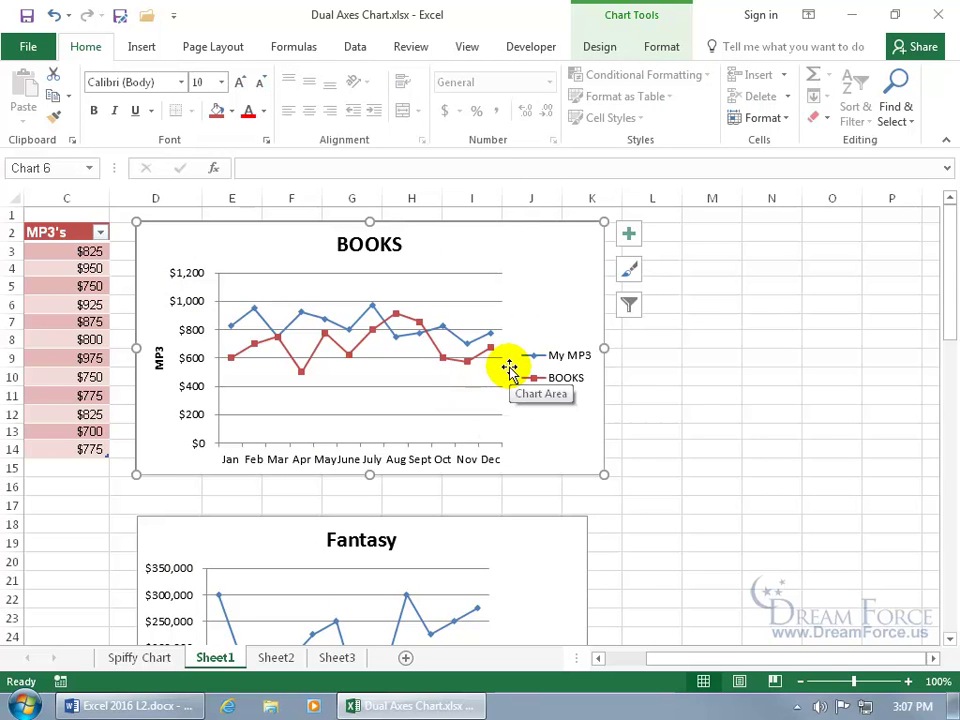
Plot the BOOKS line series on the secondary axis of the BOOKS chart
right_click(455, 360)
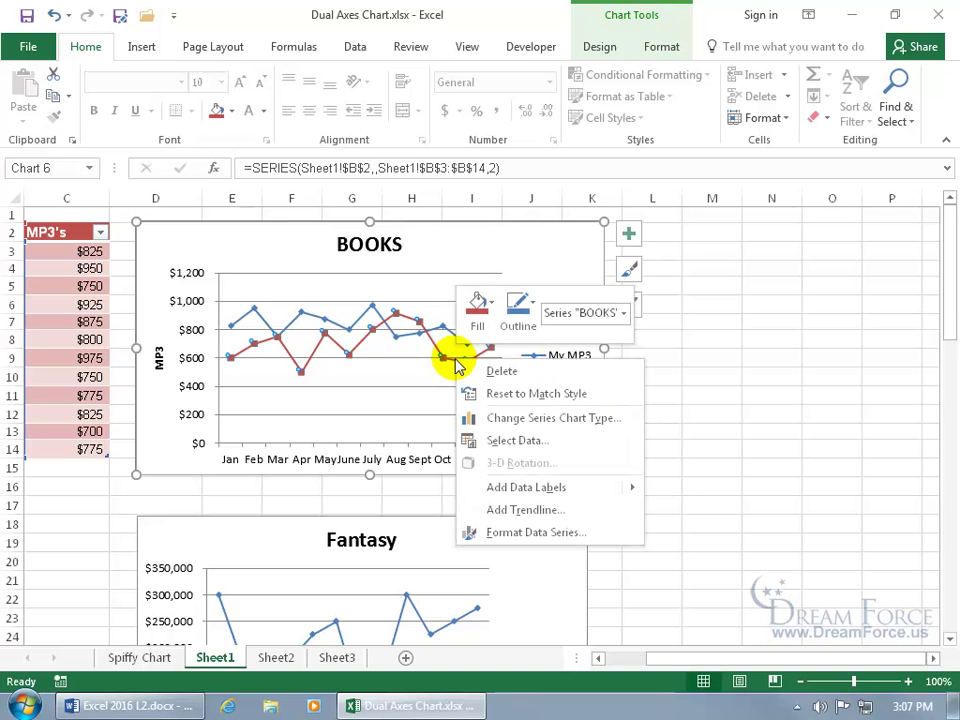
click(510, 532)
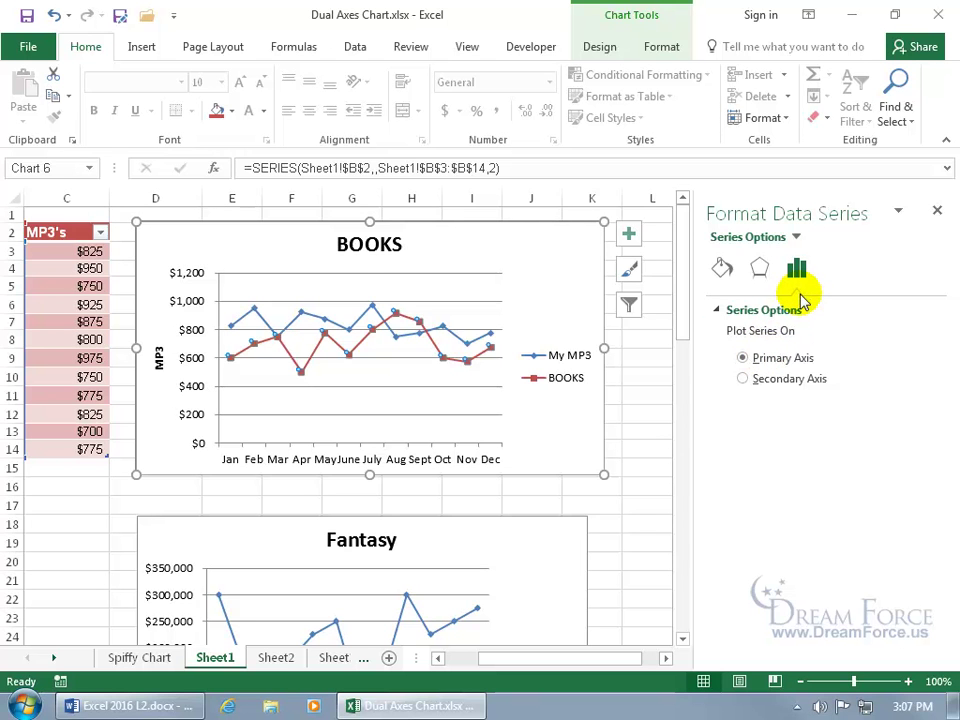
click(792, 386)
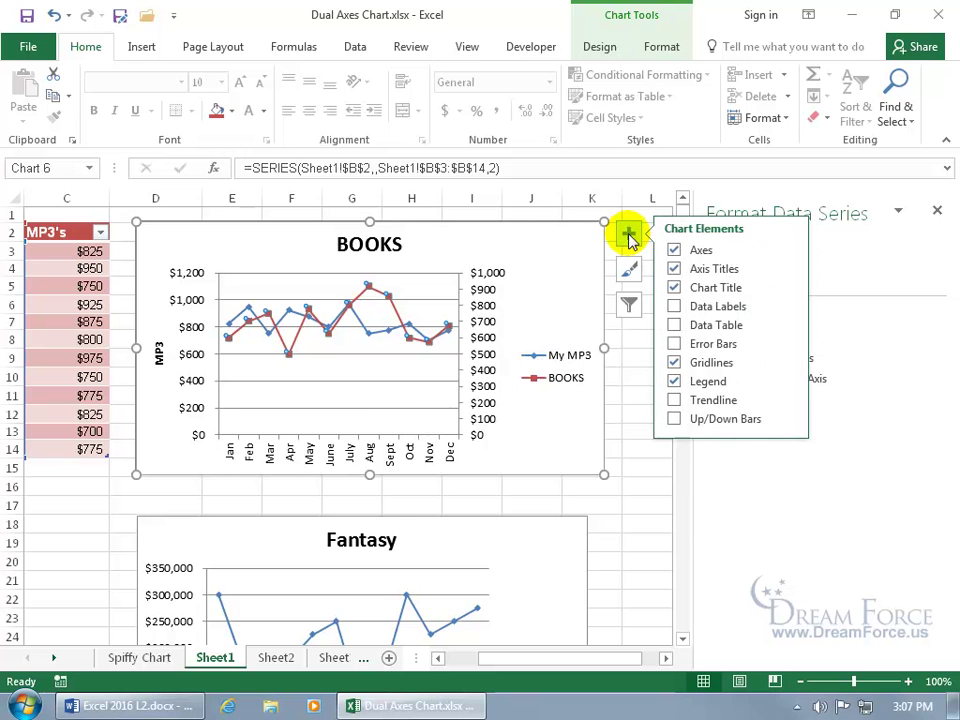
Add a secondary vertical axis title reading Books to the BOOKS line chart, and close the formatting options
click(786, 268)
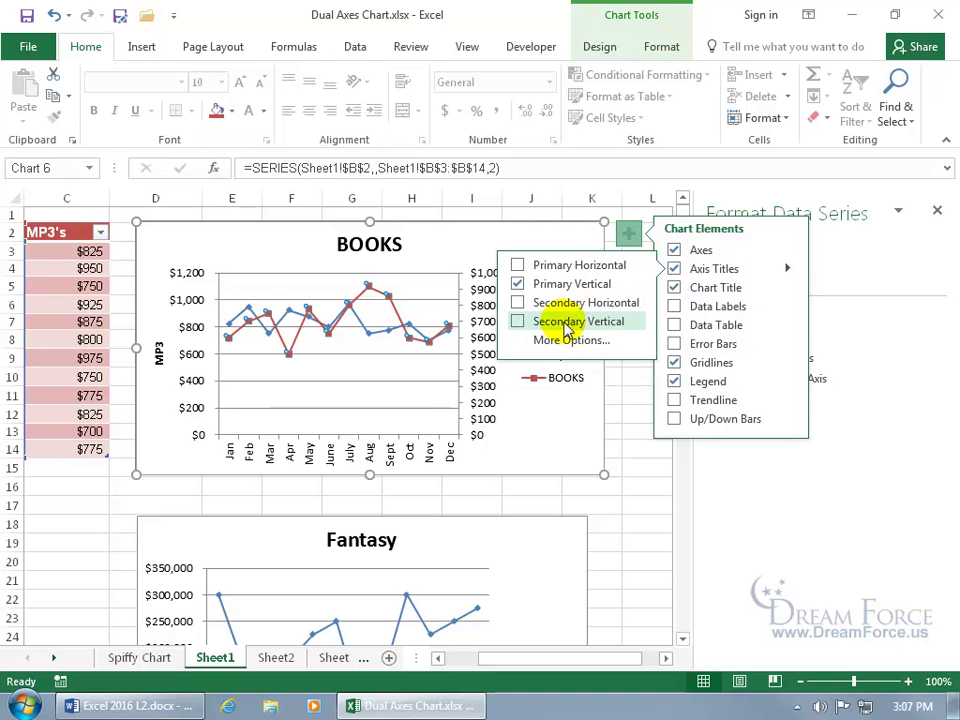
click(518, 321)
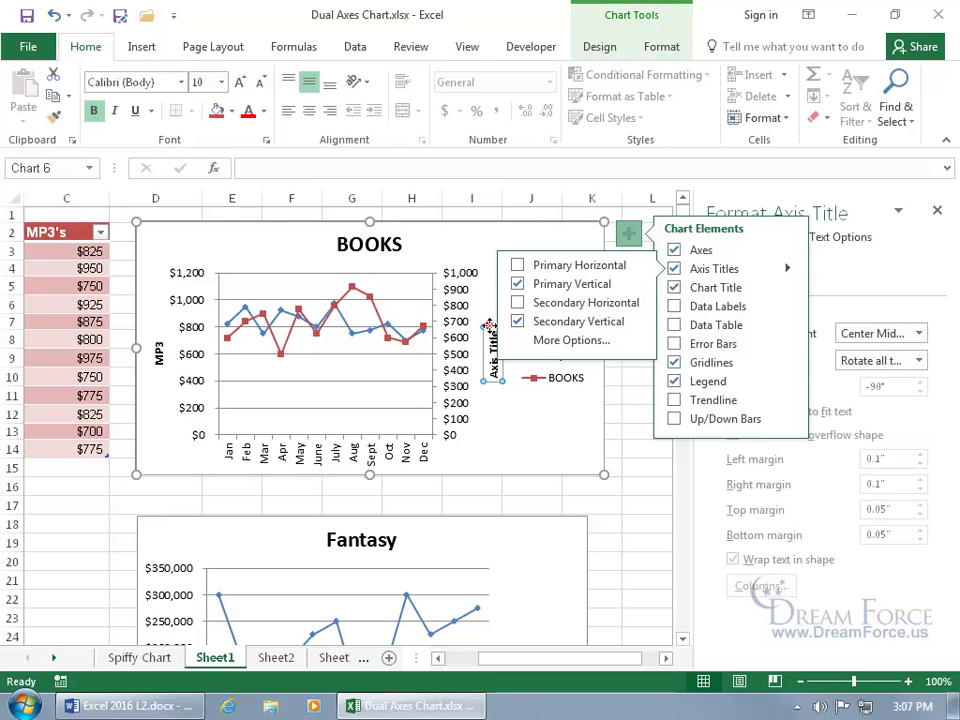
click(287, 172)
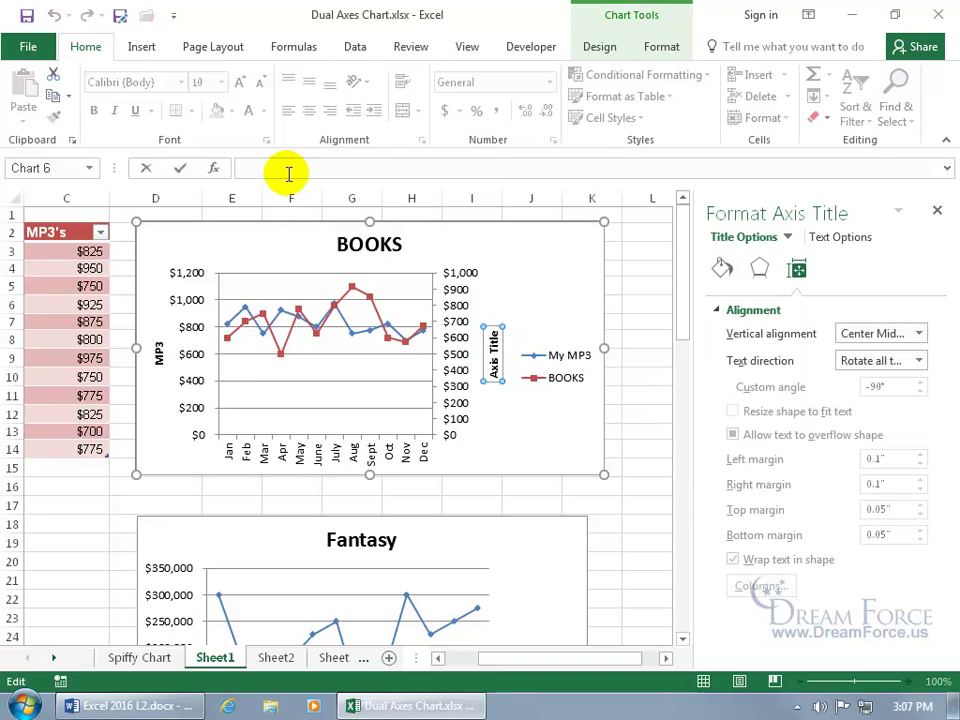
text(Books)
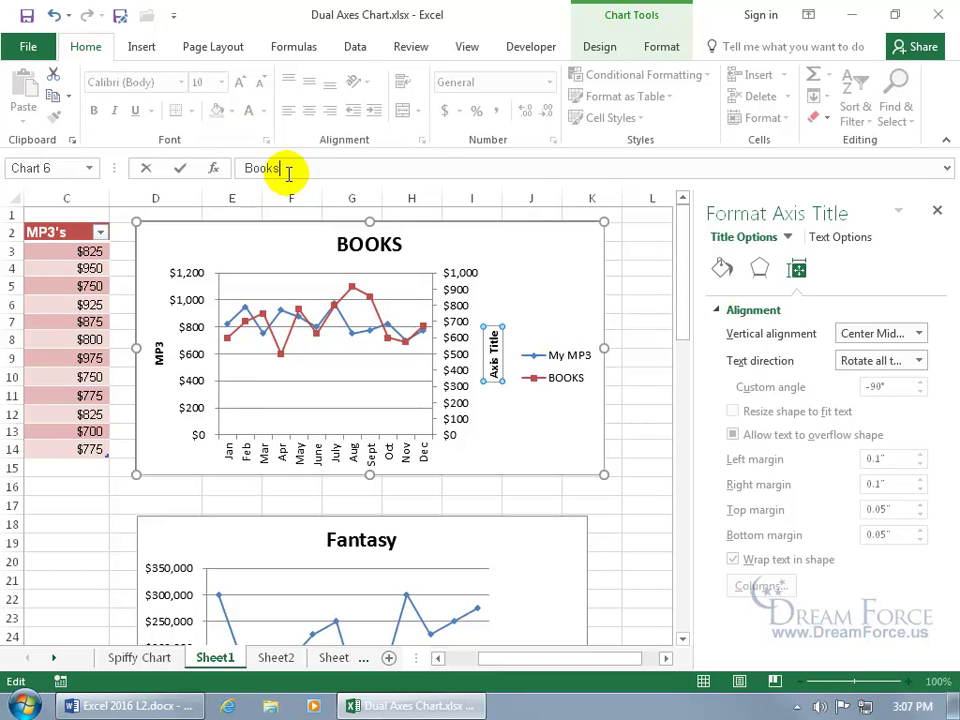
key(Return)
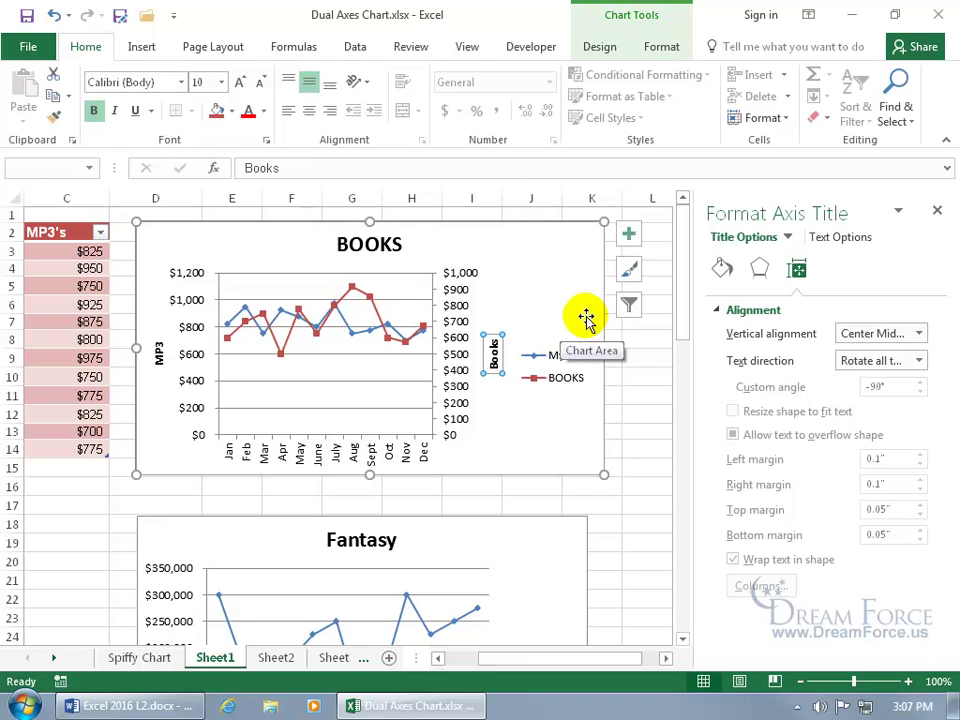
click(937, 210)
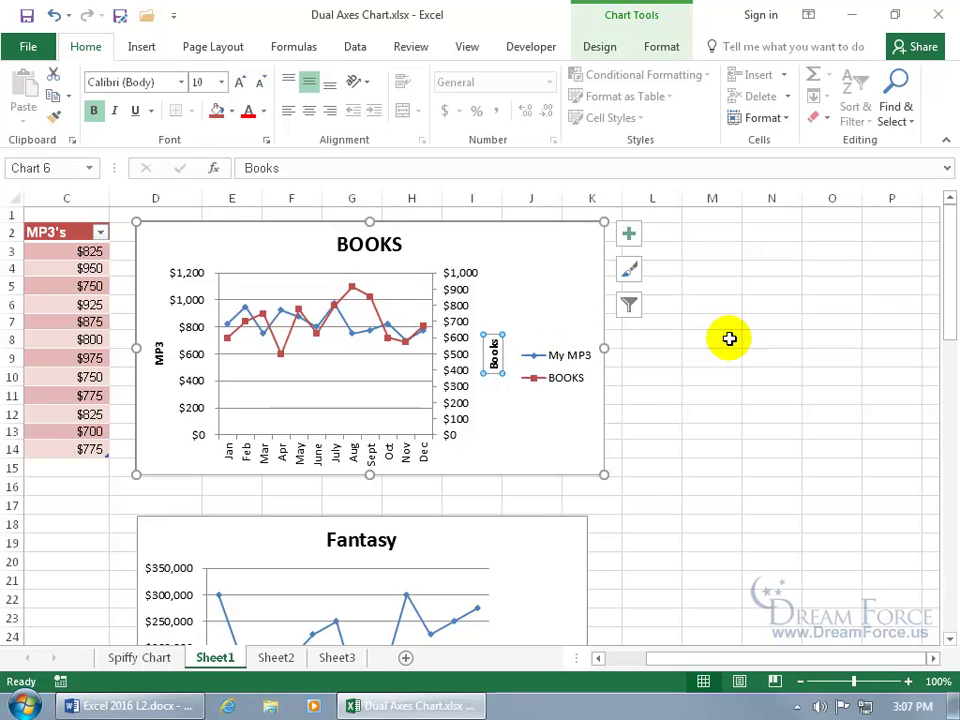
Add data labels to the BOOKS series and move the August peak's label above and to the right of its point
mouse_move(371, 302)
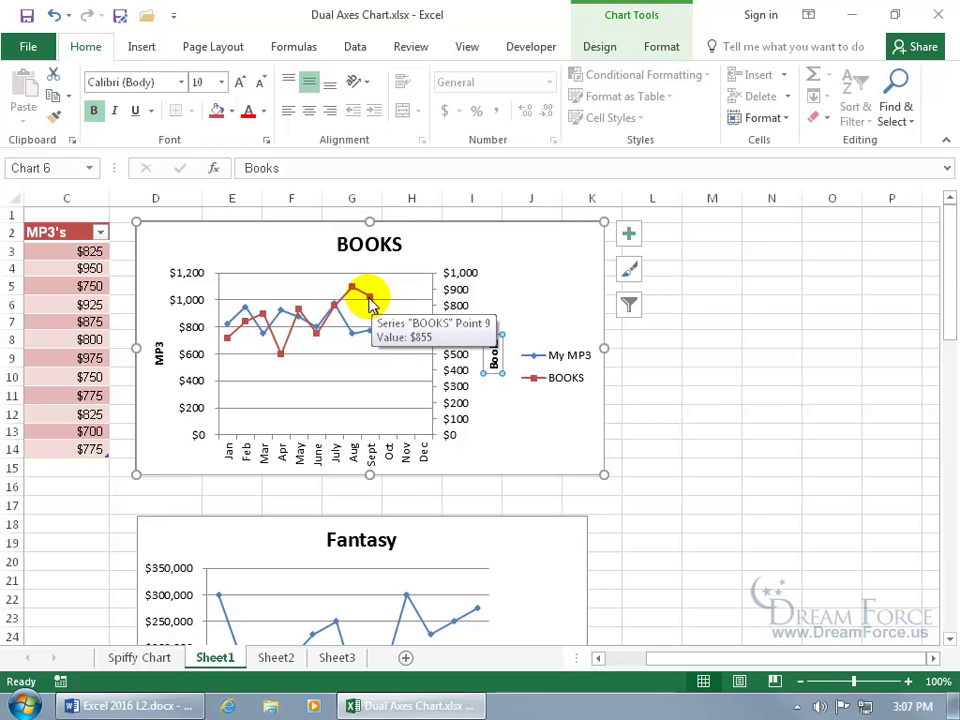
right_click(371, 302)
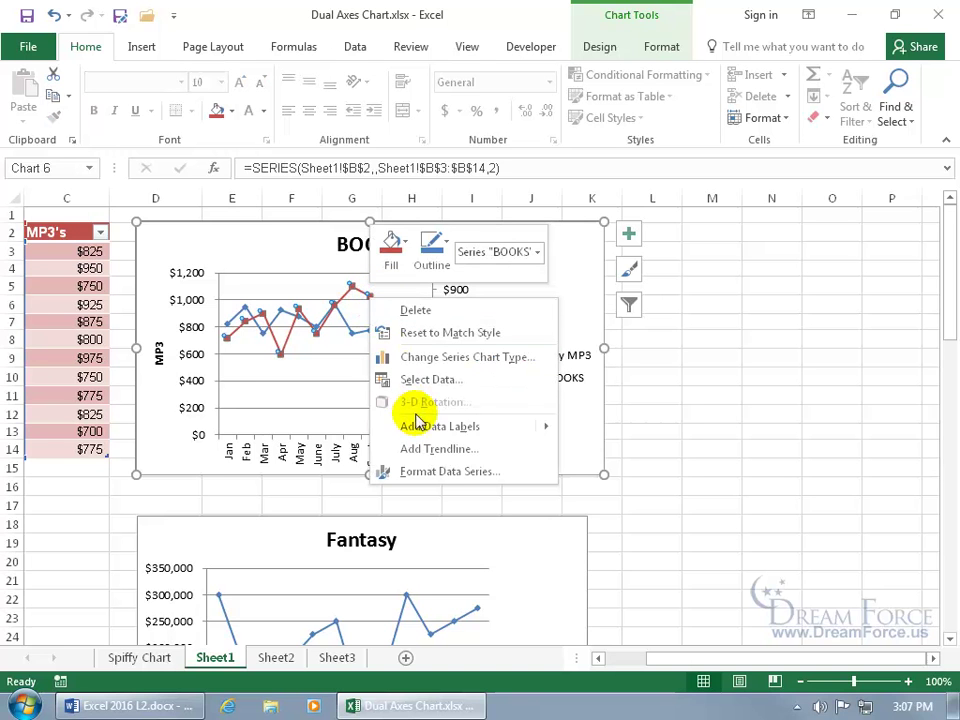
mouse_move(407, 424)
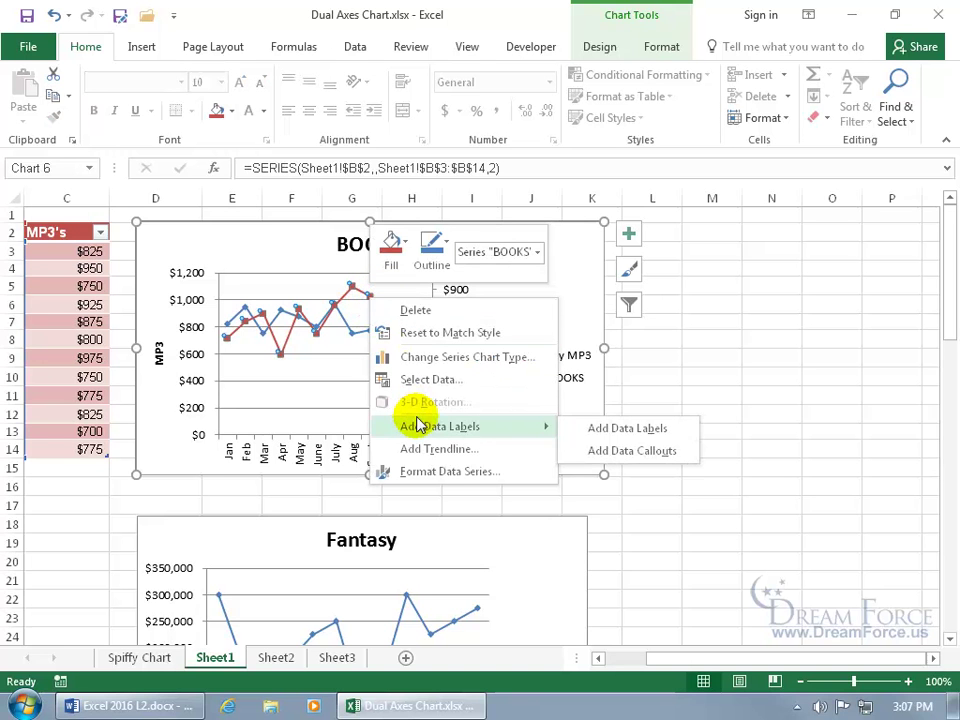
click(619, 428)
click(379, 281)
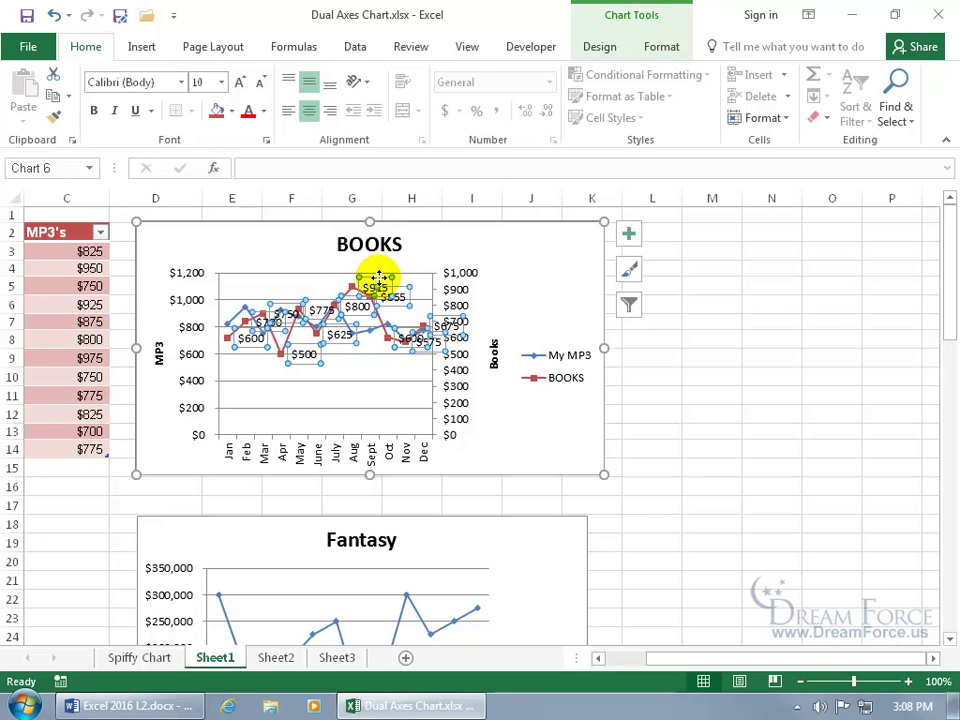
drag(379, 277, 397, 263)
click(328, 259)
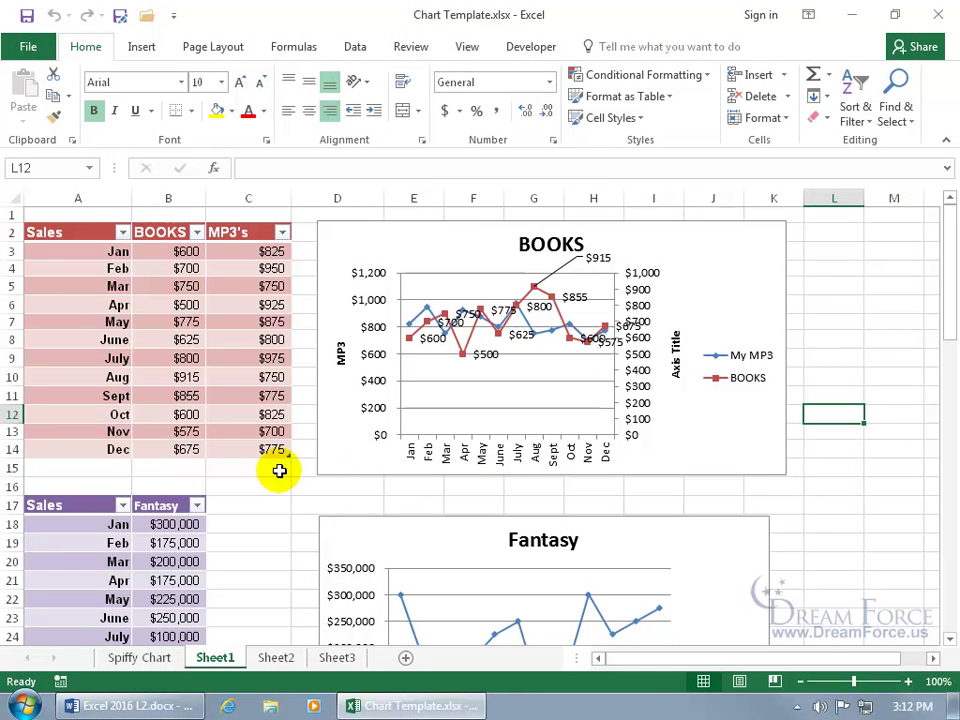
Save the BOOKS chart in Chart Template.xlsx as a chart template named Spiffy Chart
right_click(702, 424)
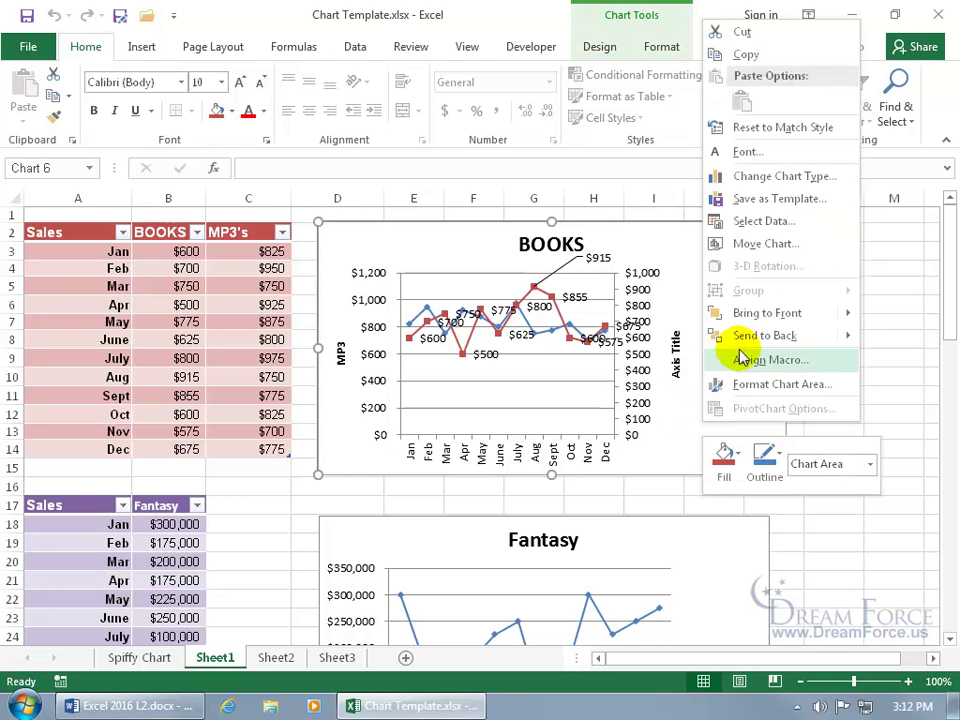
click(765, 199)
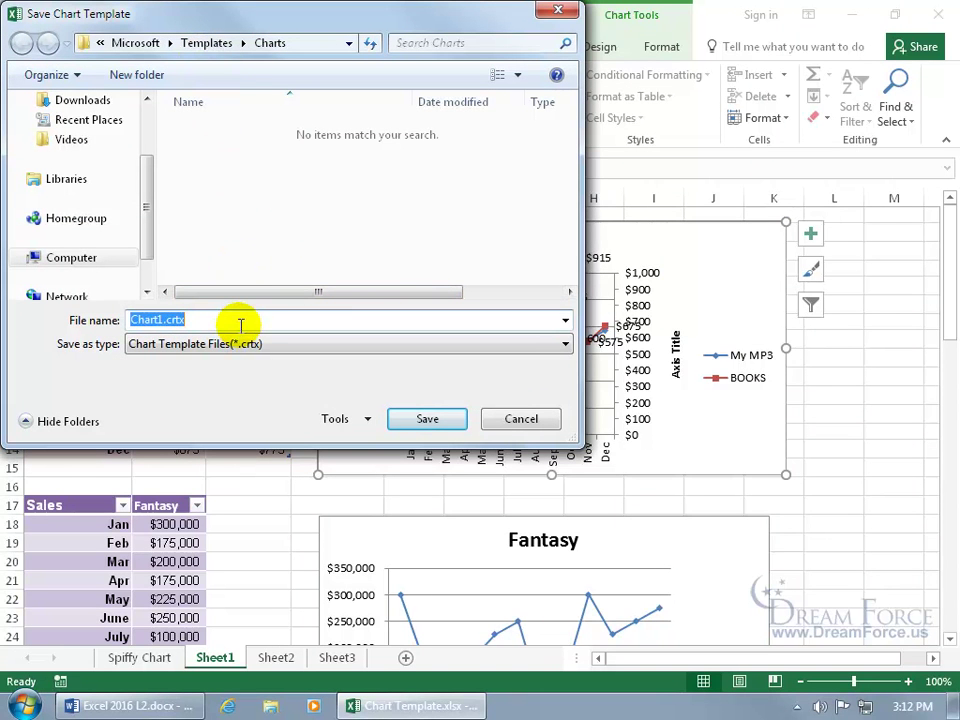
text(Spiffy Chart)
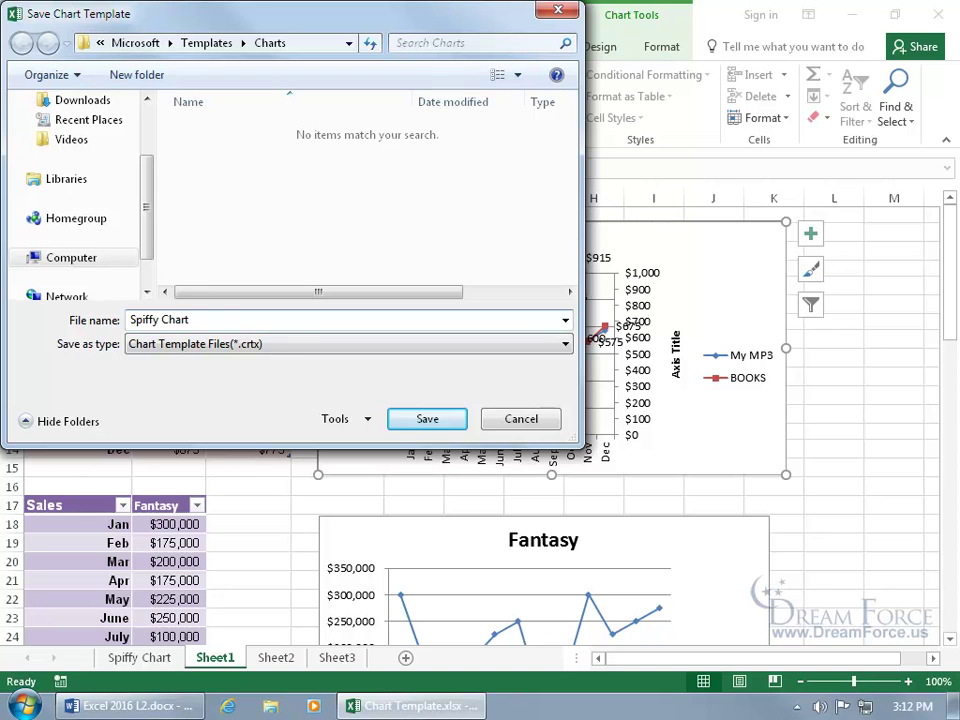
click(432, 420)
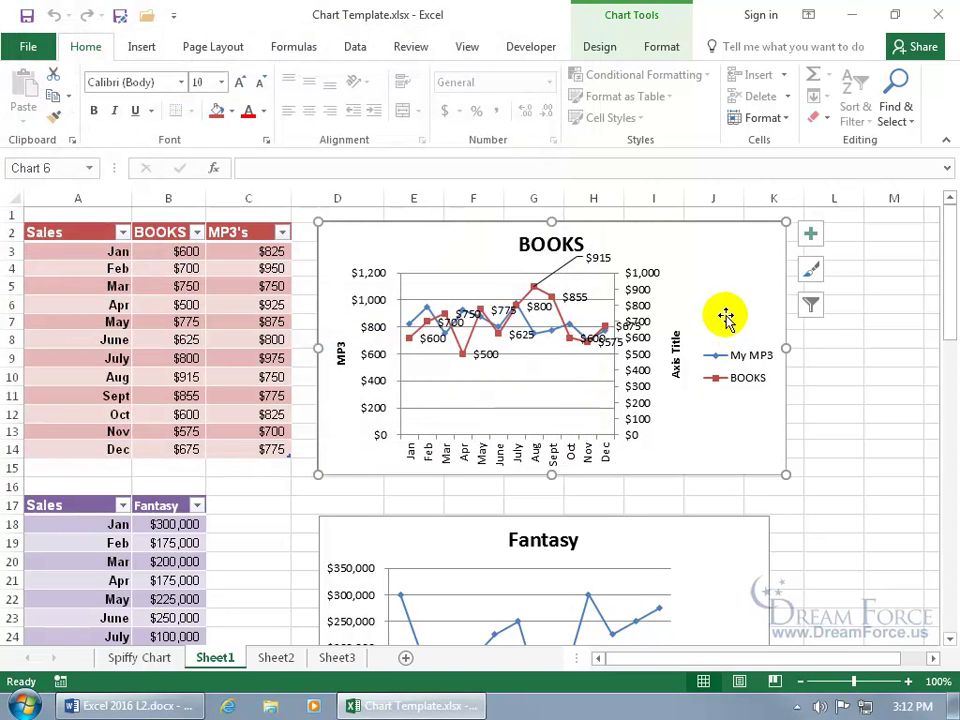
Delete the BOOKS chart and insert a new one from the Spiffy Chart template for the BOOKS and MP3's table, placed beside that table
key(Delete)
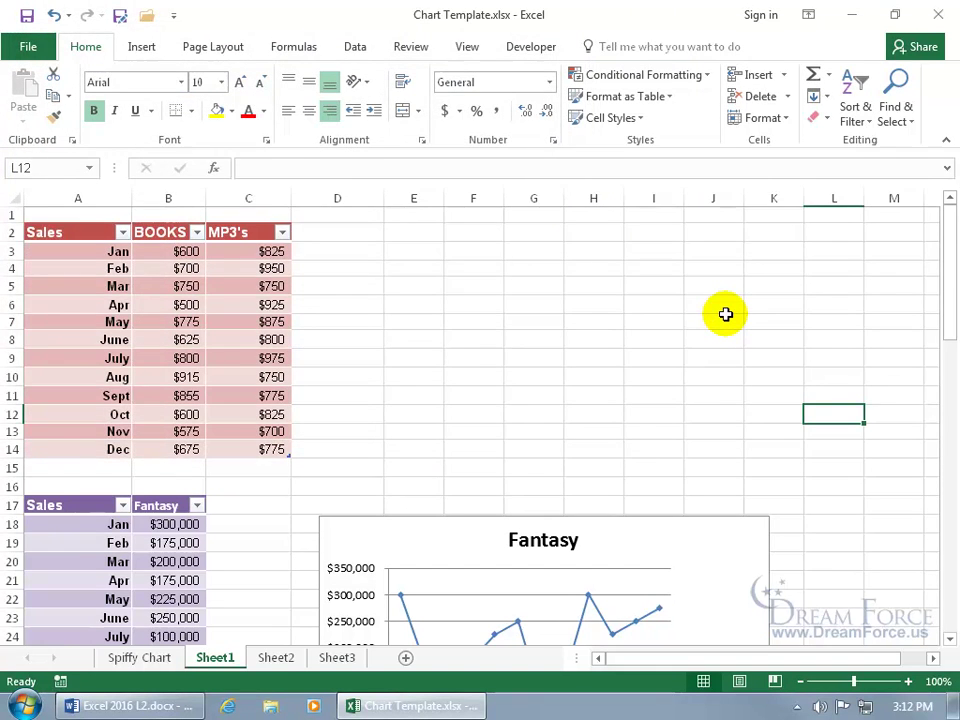
click(172, 336)
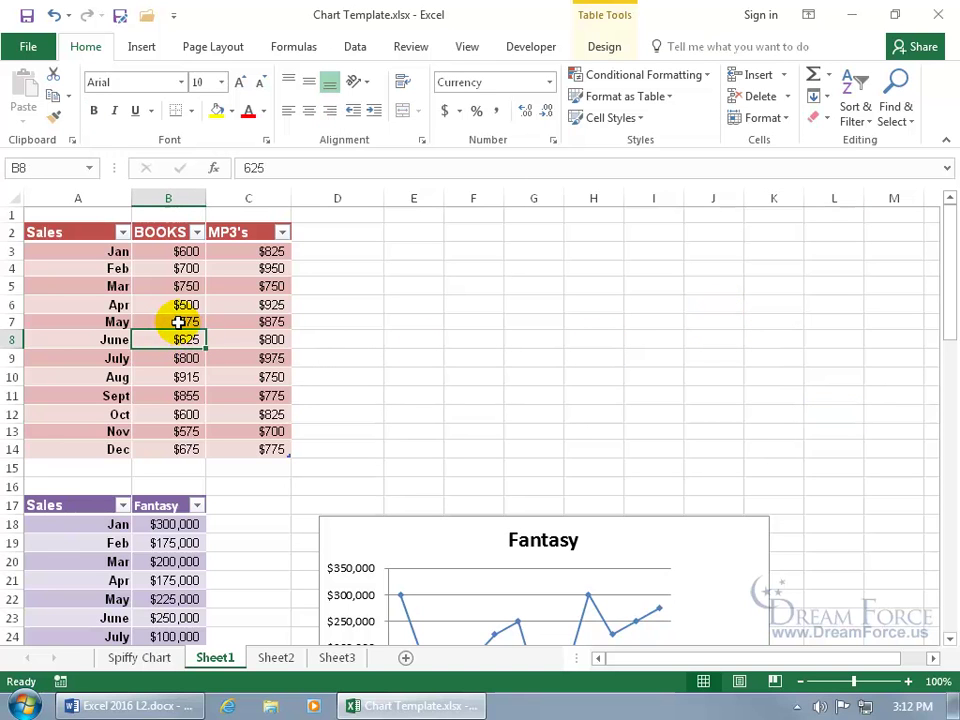
click(141, 47)
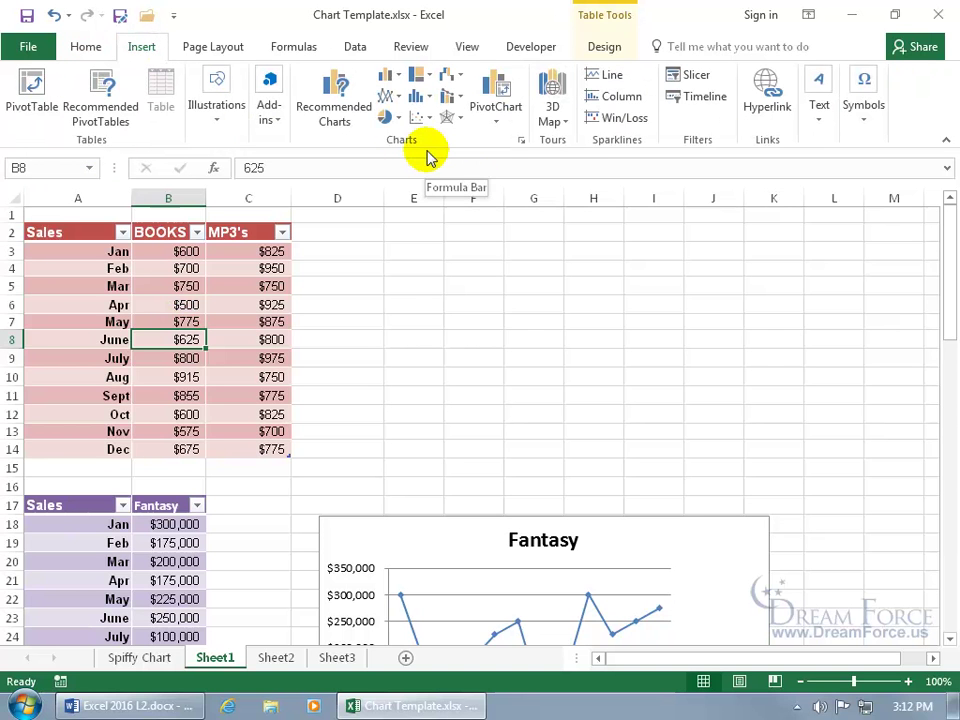
click(524, 143)
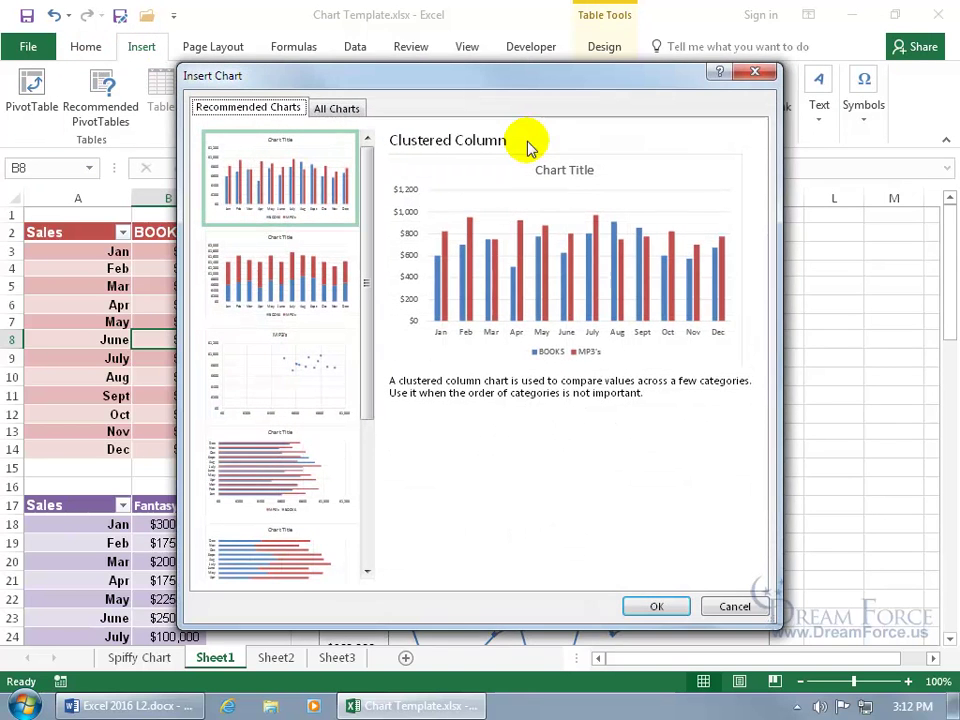
click(344, 109)
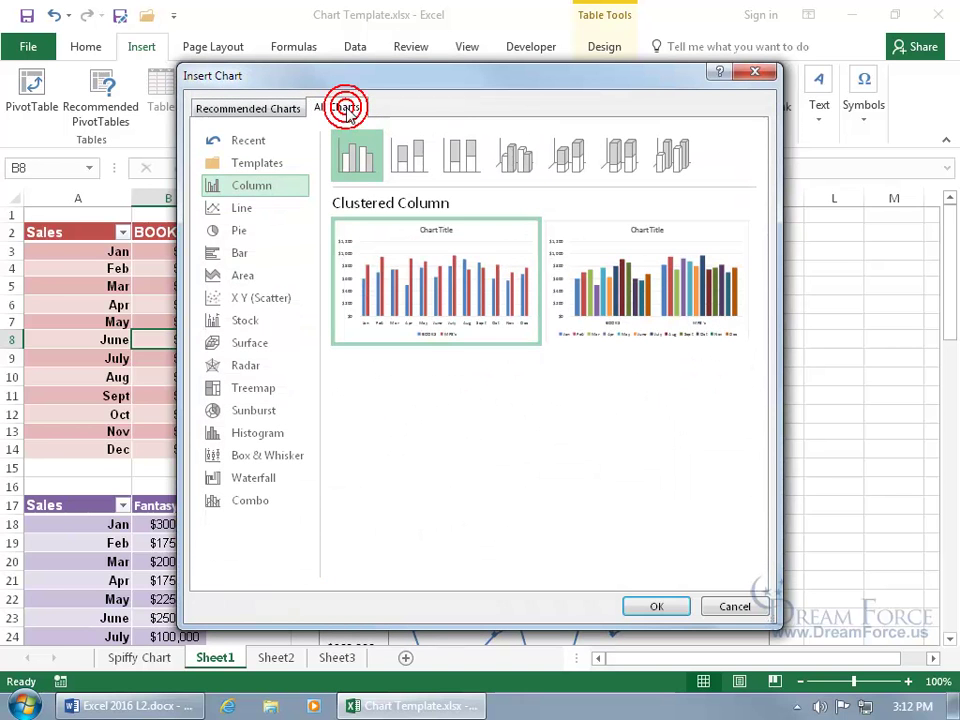
click(272, 165)
mouse_move(422, 231)
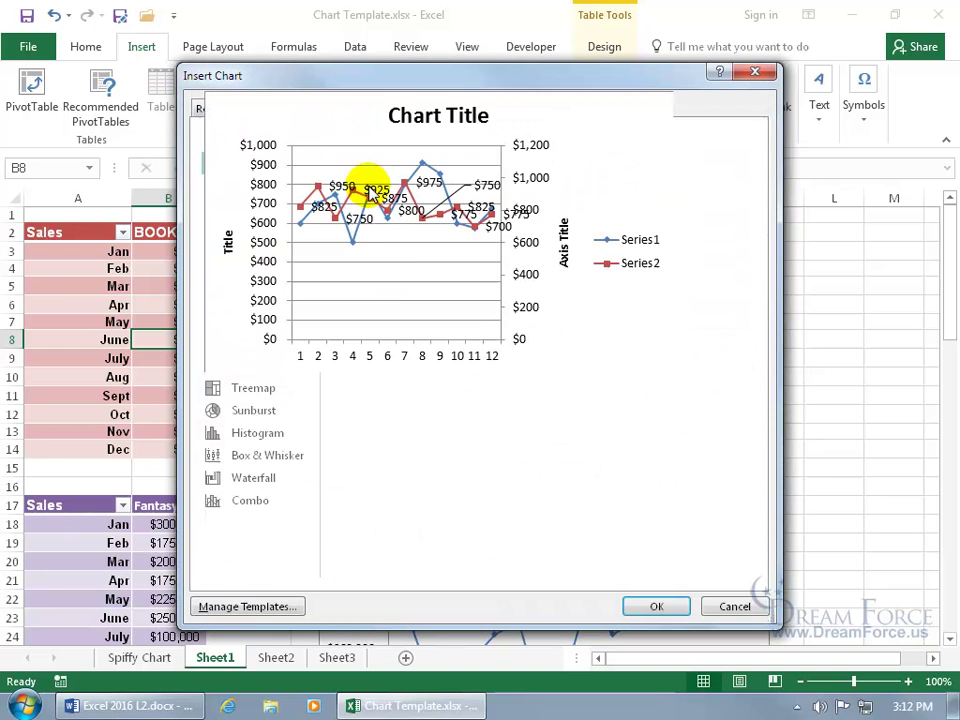
double_click(422, 233)
drag(576, 316, 616, 231)
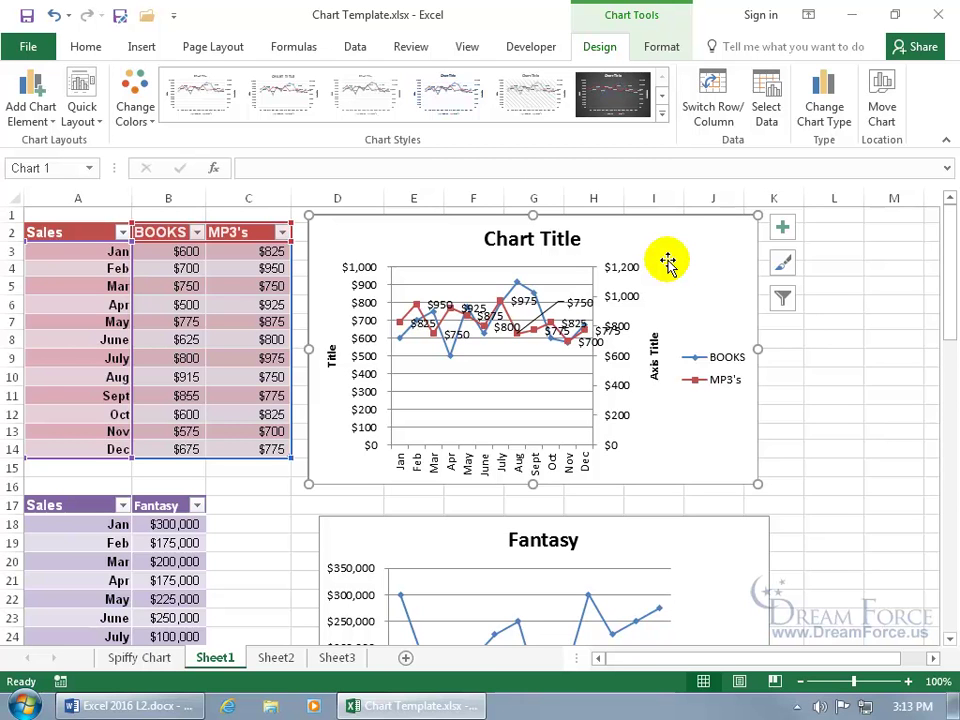
Delete the new chart's secondary vertical axis title and save the chart over the existing Spiffy Chart.crtx template
click(655, 356)
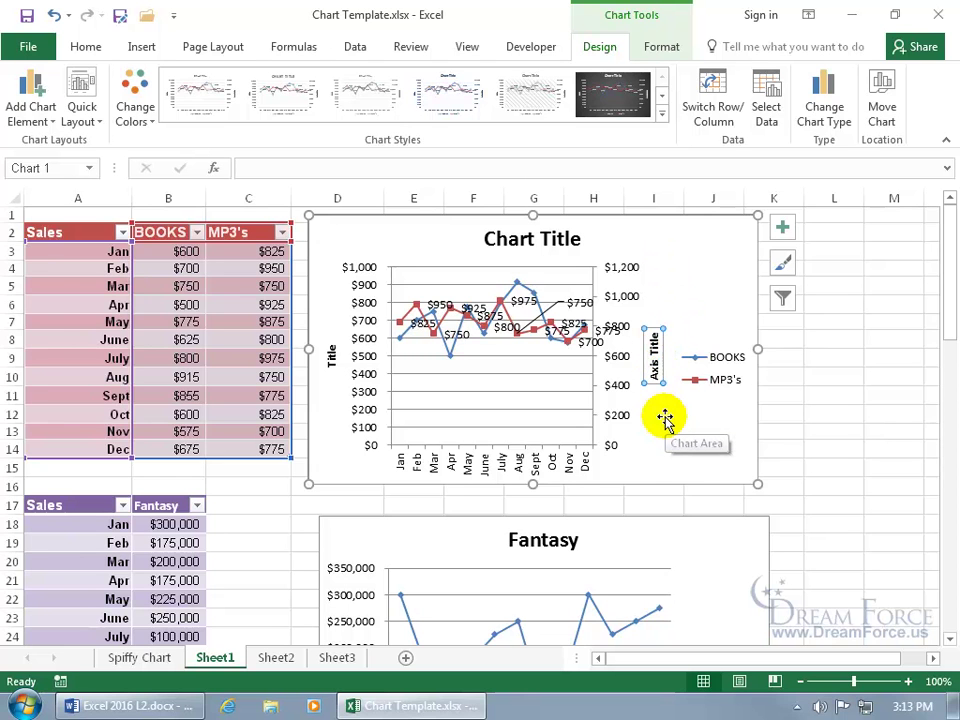
key(Delete)
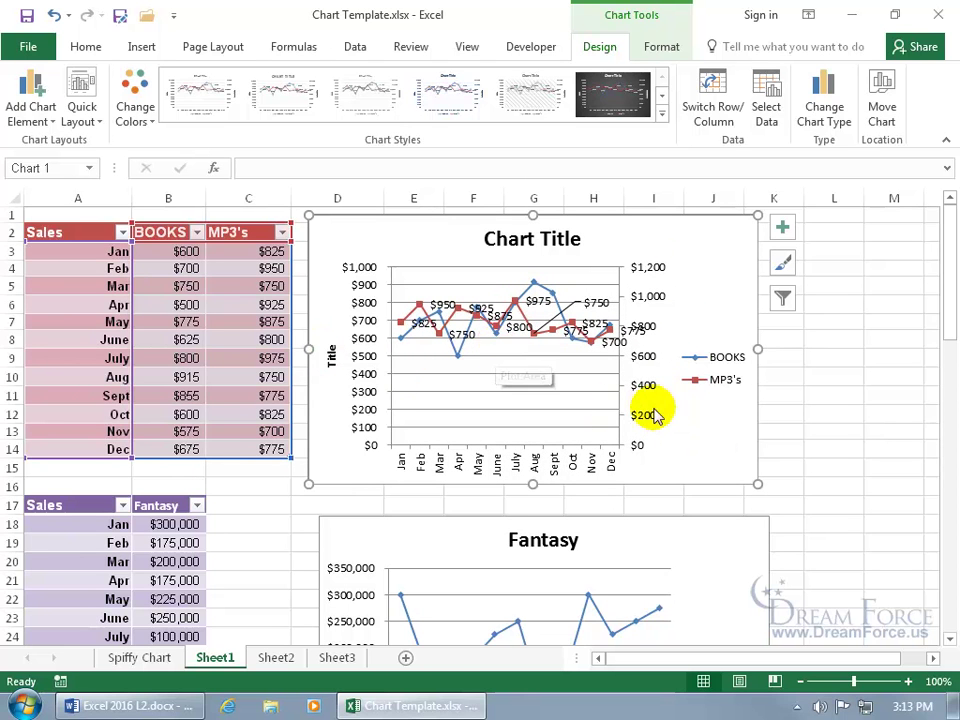
right_click(679, 414)
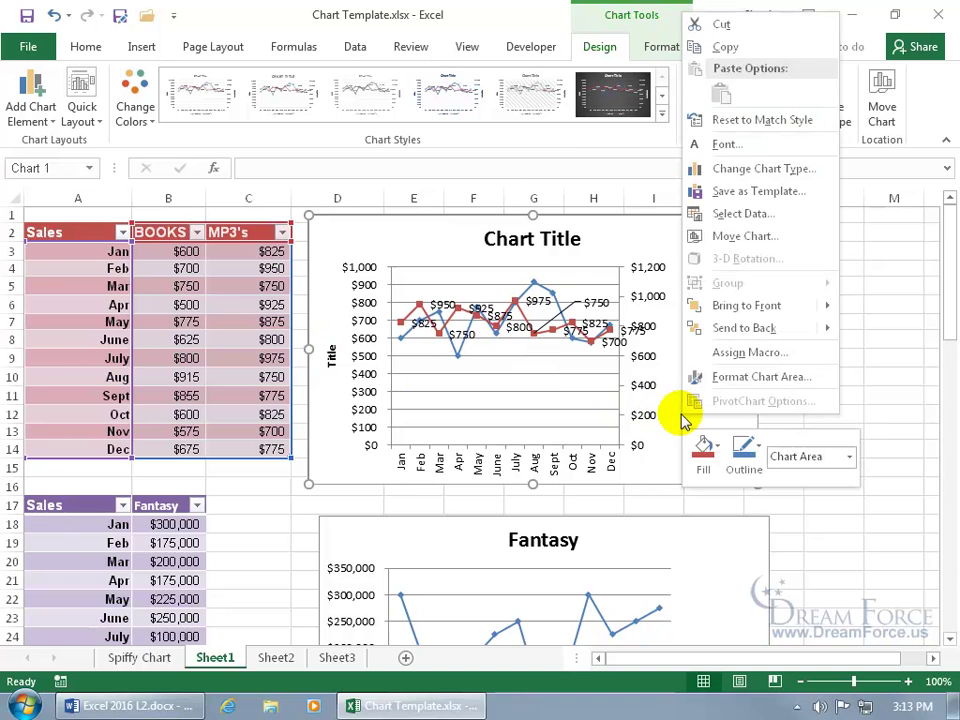
click(700, 191)
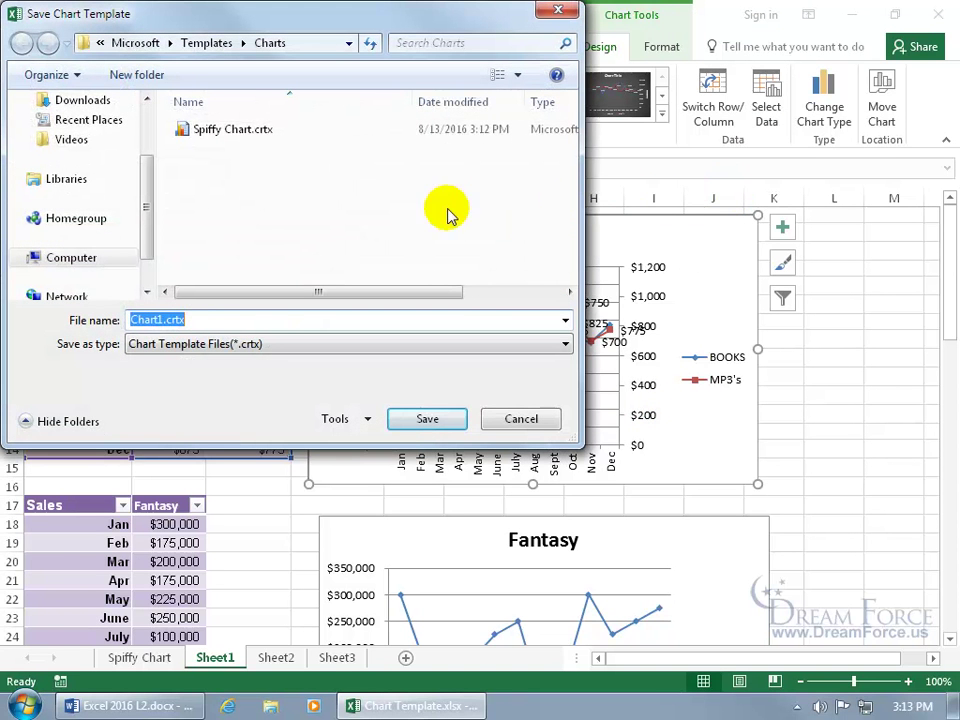
click(233, 130)
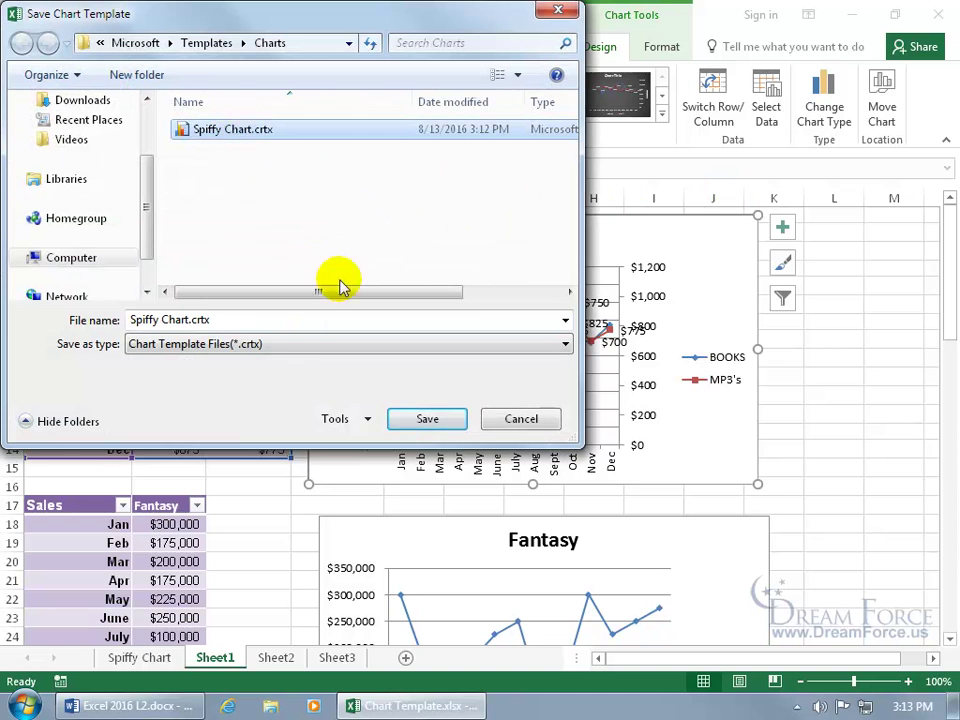
click(420, 422)
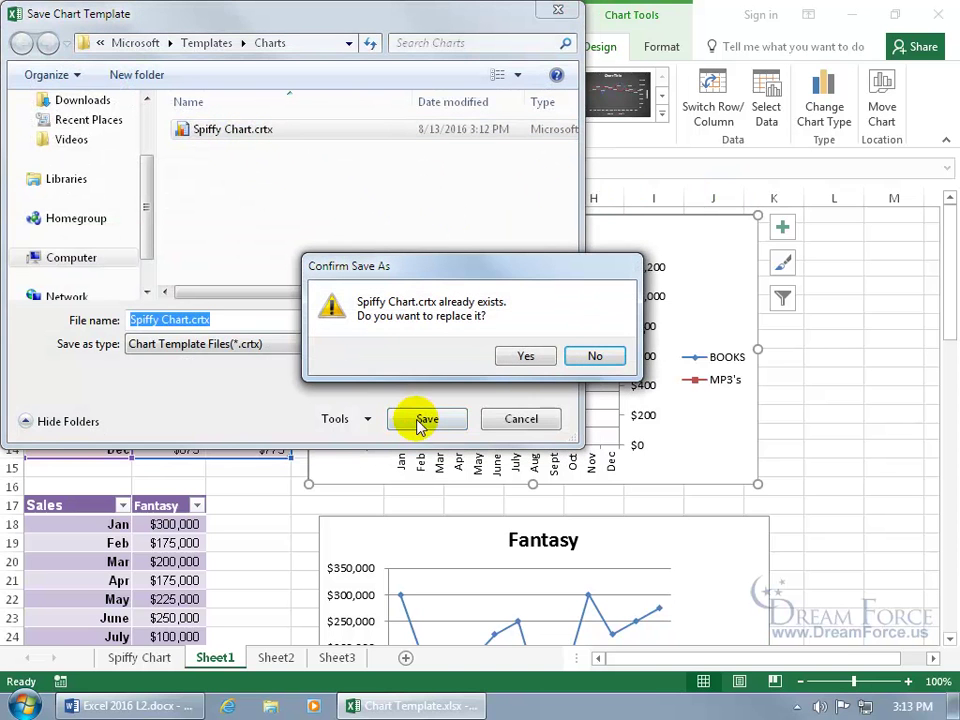
click(516, 356)
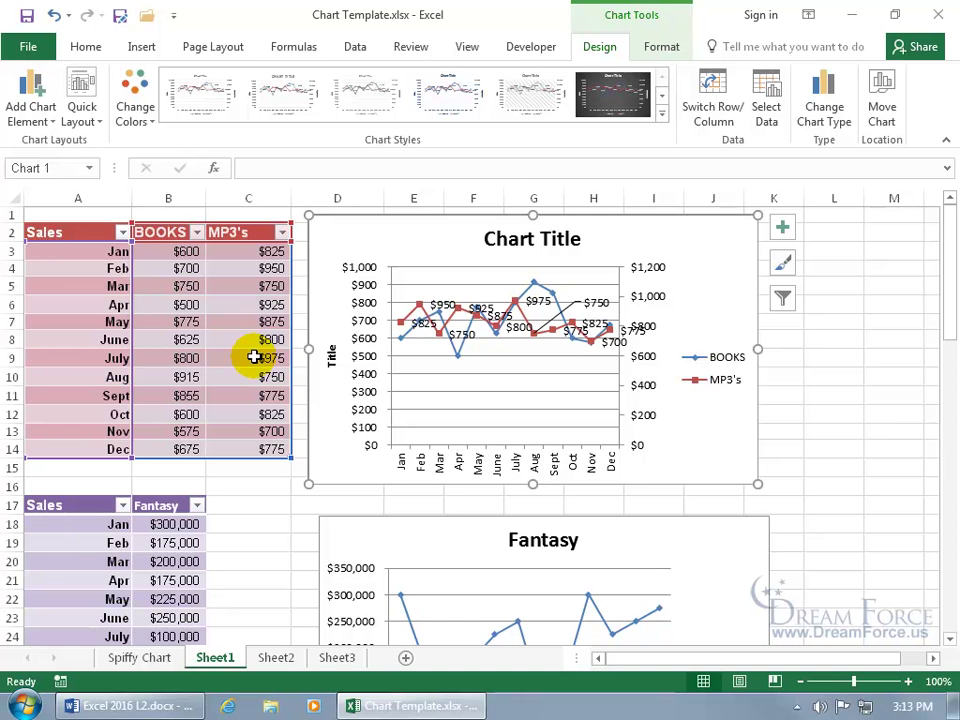
Open the folder that stores the custom chart templates from the selected chart's chart type options
click(141, 47)
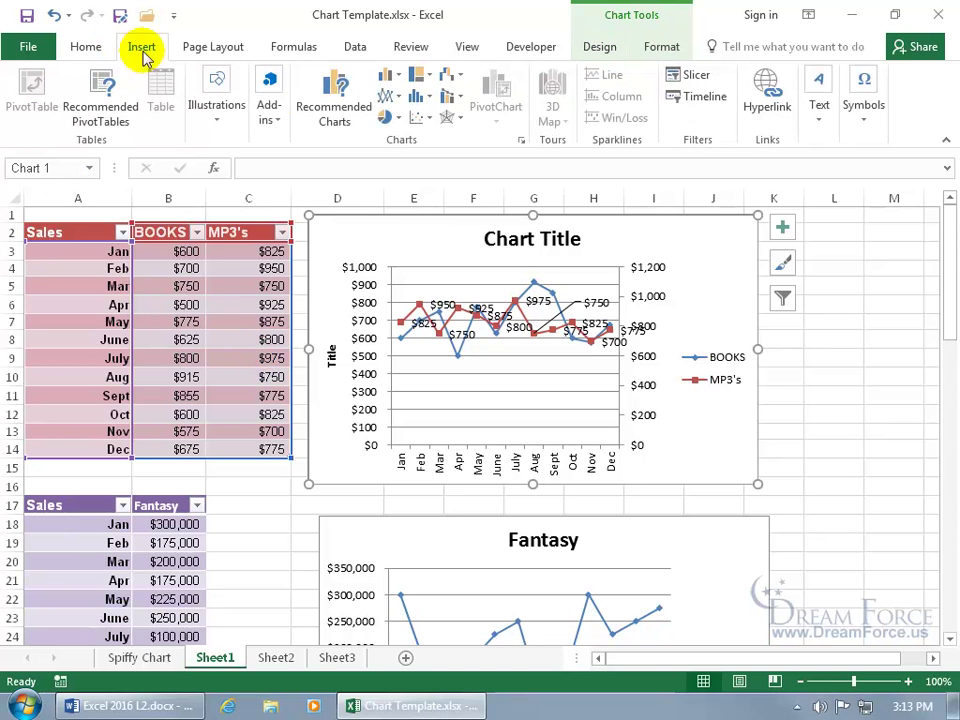
click(522, 141)
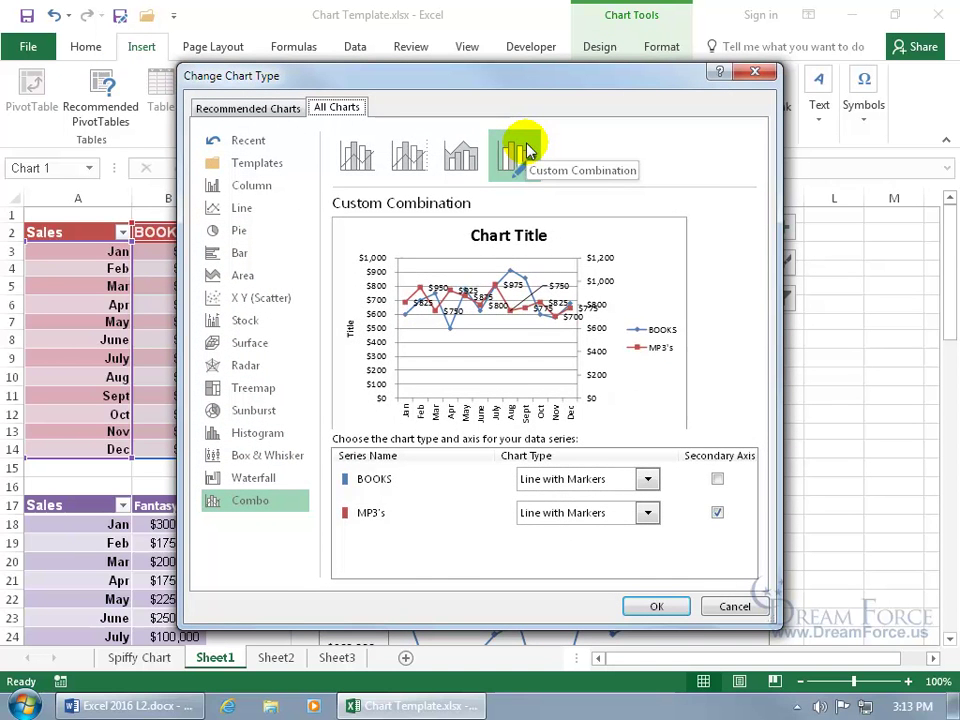
click(270, 162)
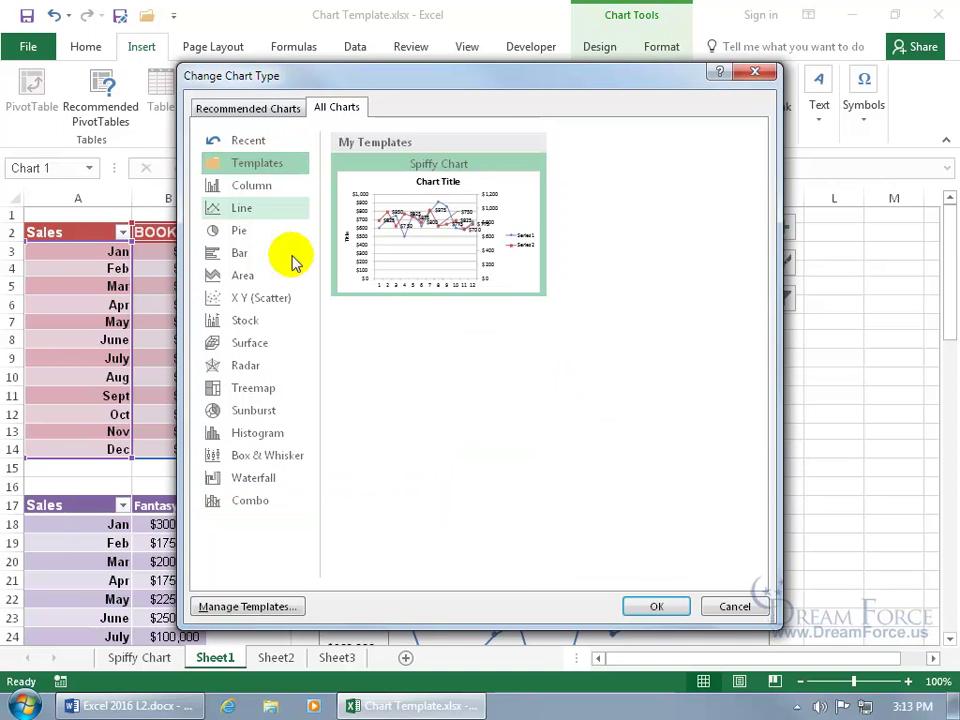
click(245, 608)
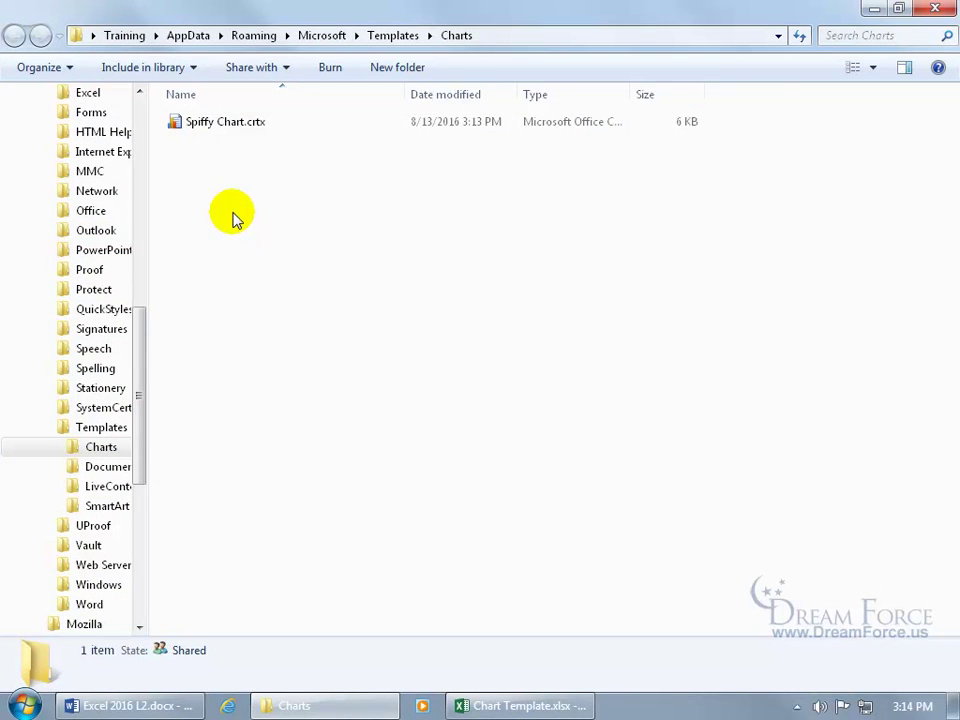
click(224, 126)
right_click(226, 128)
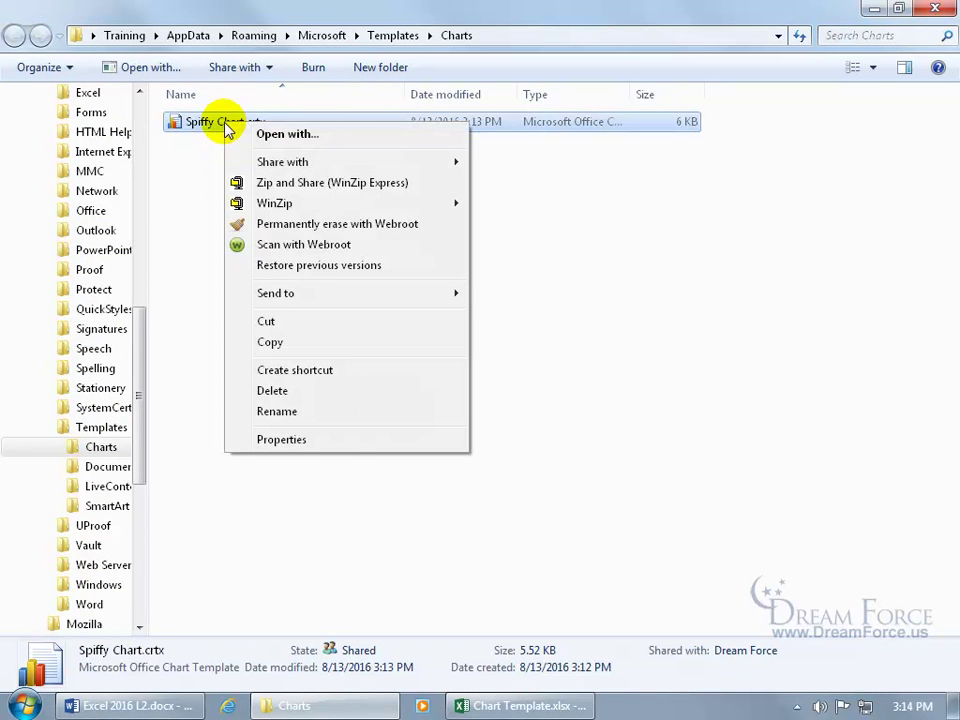
click(276, 411)
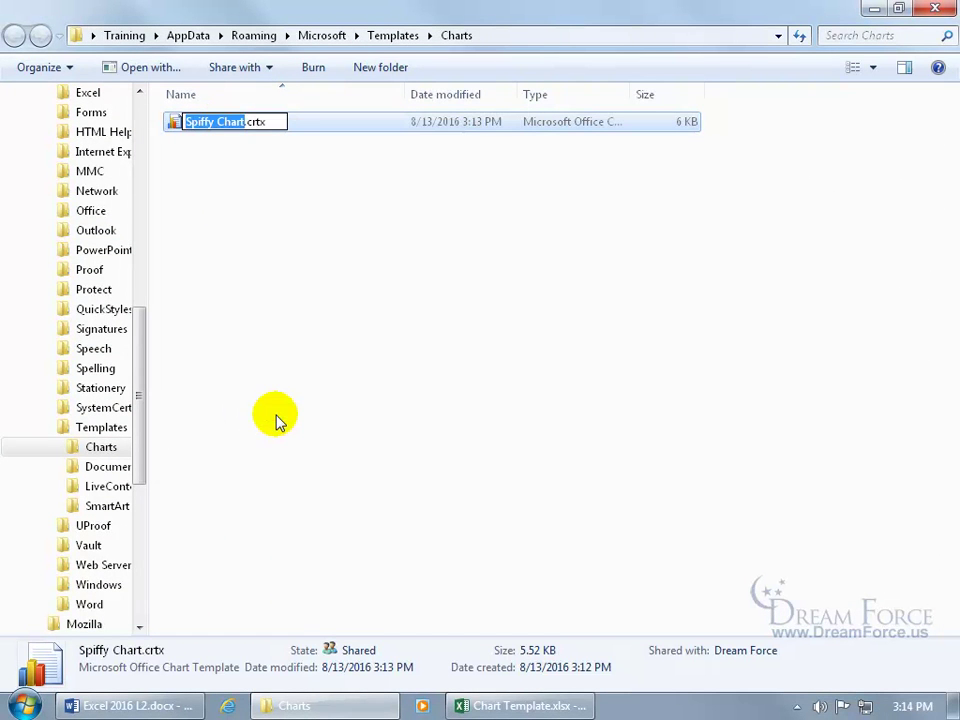
click(274, 186)
Delete Spiffy Chart.crtx from the Charts templates folder, close the folder and refresh the list of chart templates
click(245, 132)
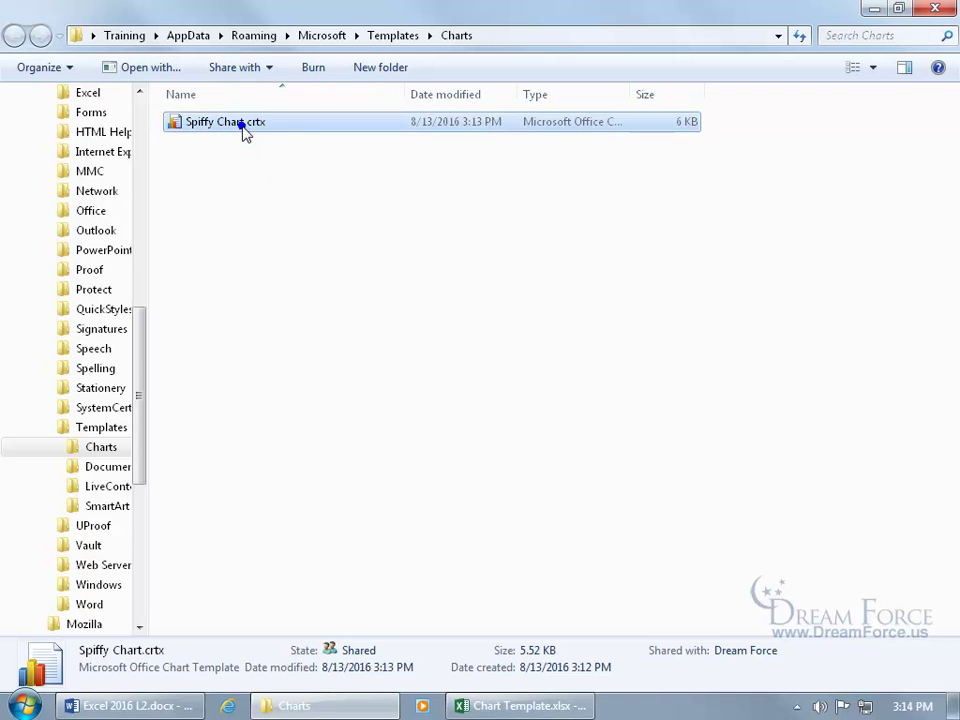
right_click(245, 133)
click(280, 396)
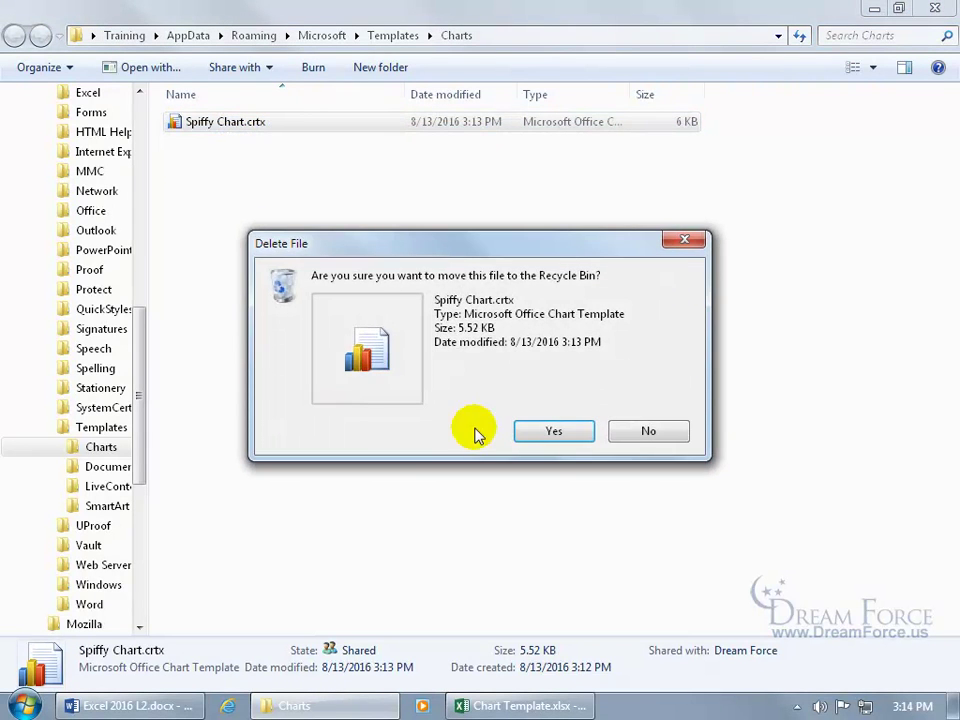
click(553, 431)
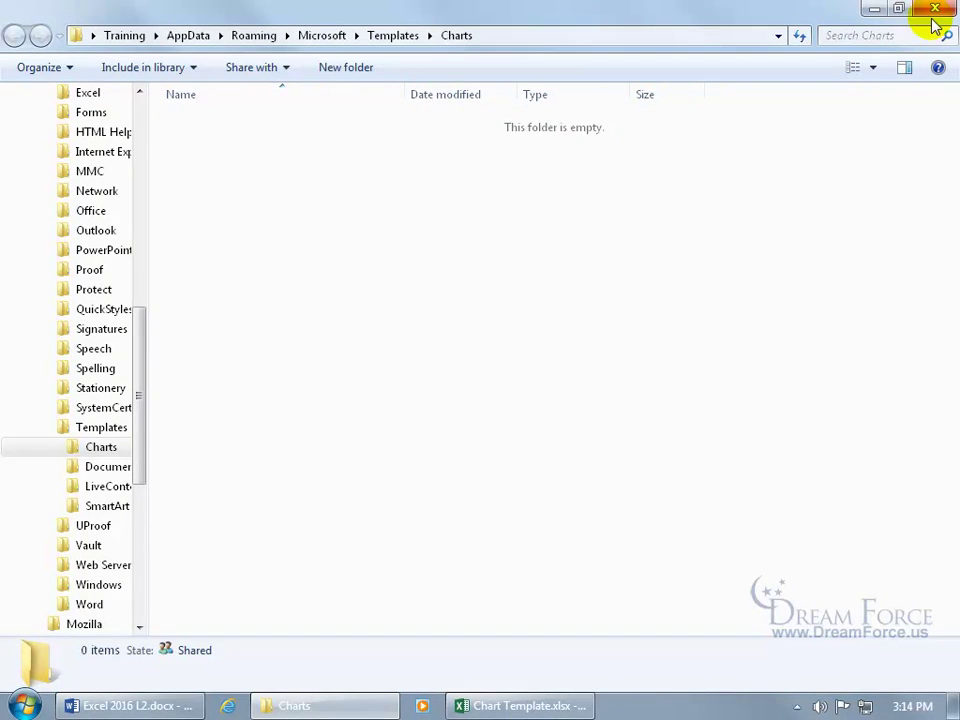
click(932, 14)
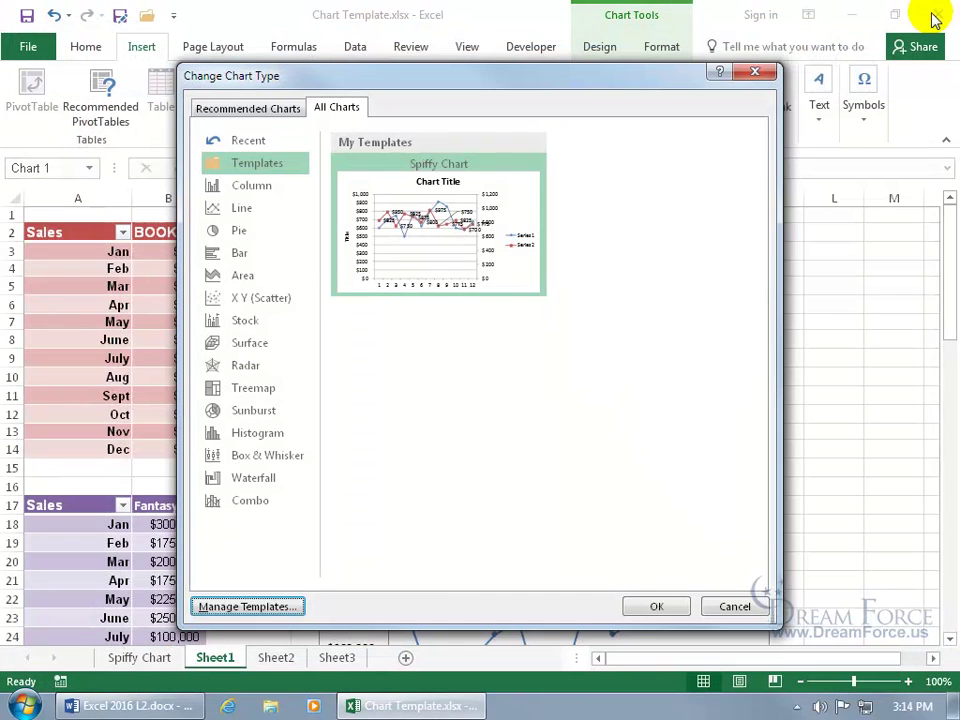
click(262, 188)
click(262, 166)
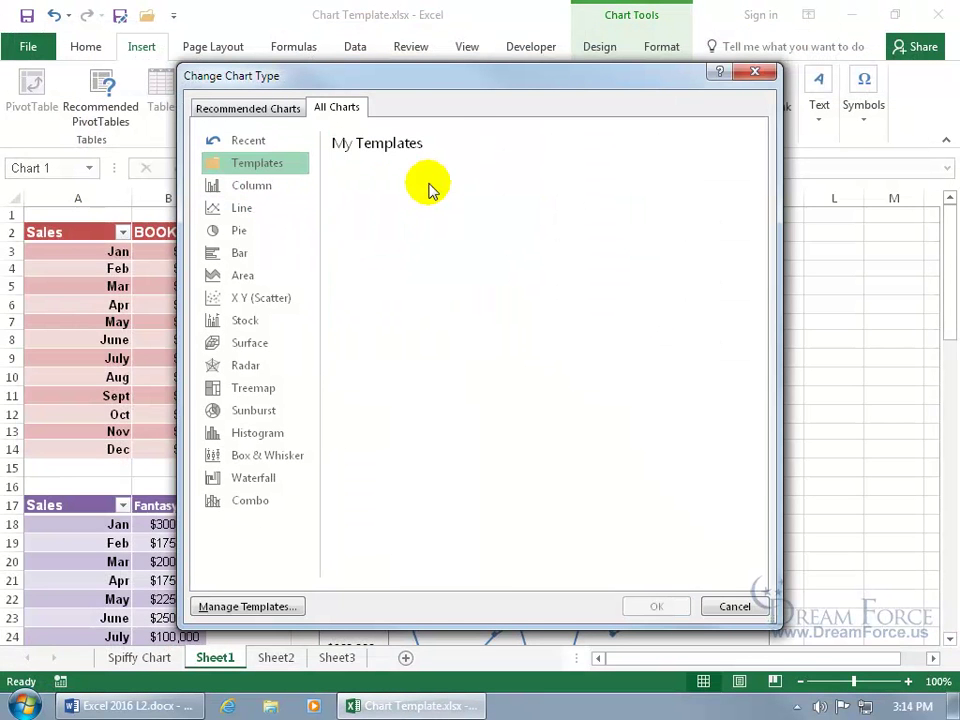
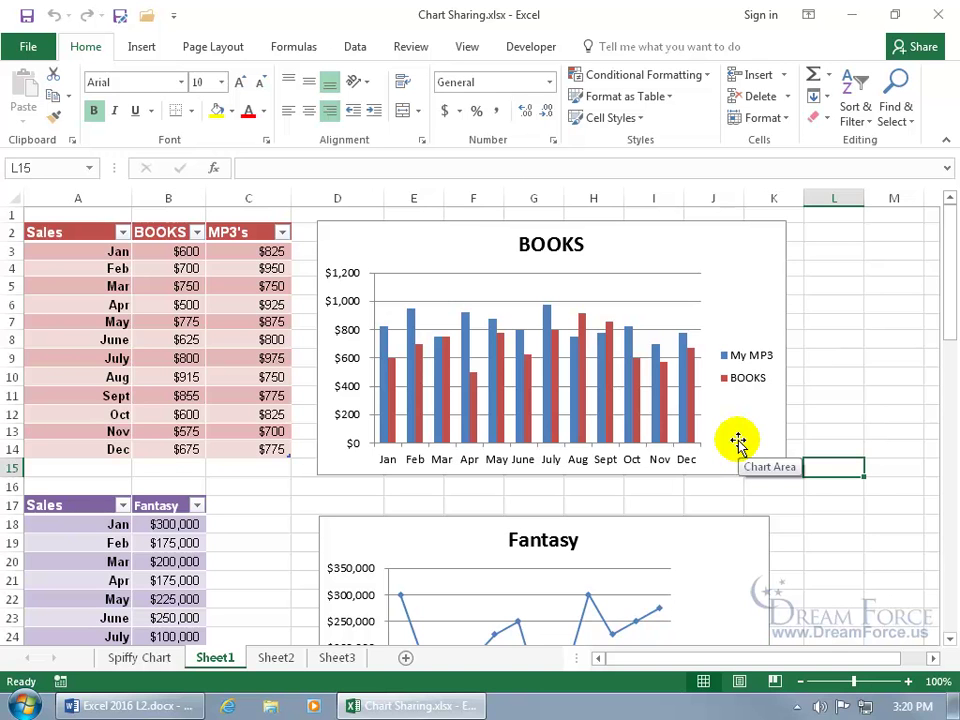
Copy the BOOKS column chart in Chart Sharing.xlsx and open a new blank Word document
right_click(738, 440)
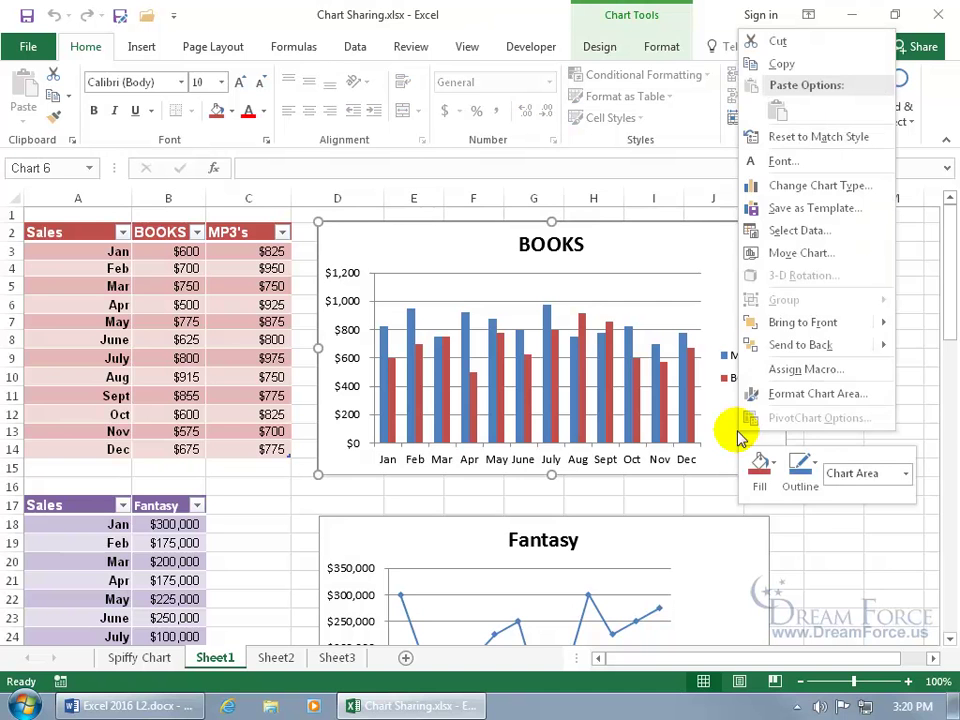
click(780, 64)
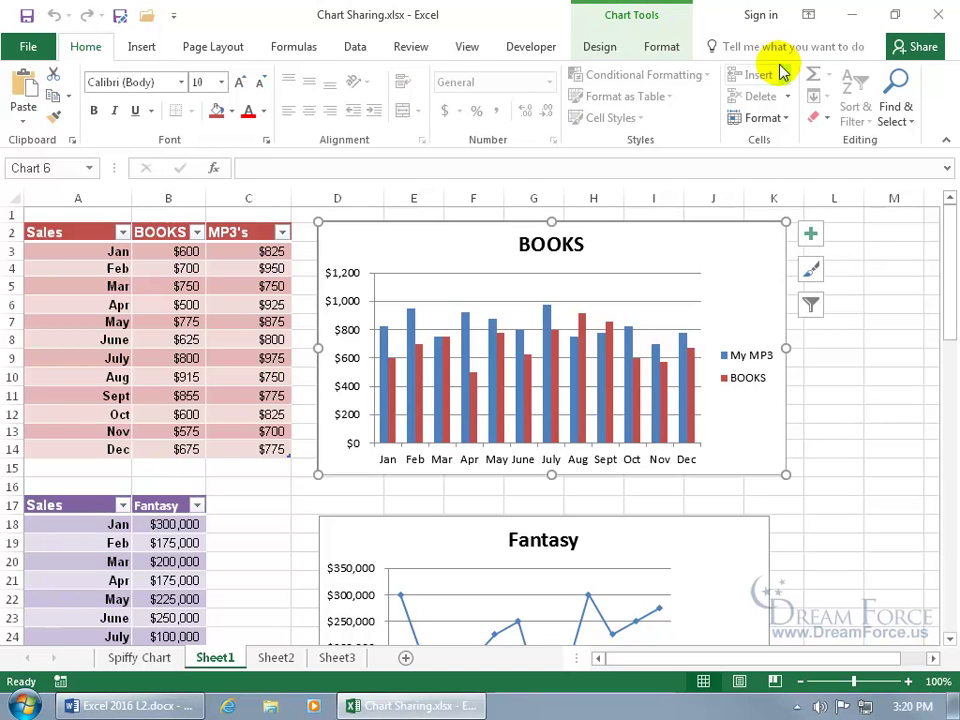
right_click(150, 706)
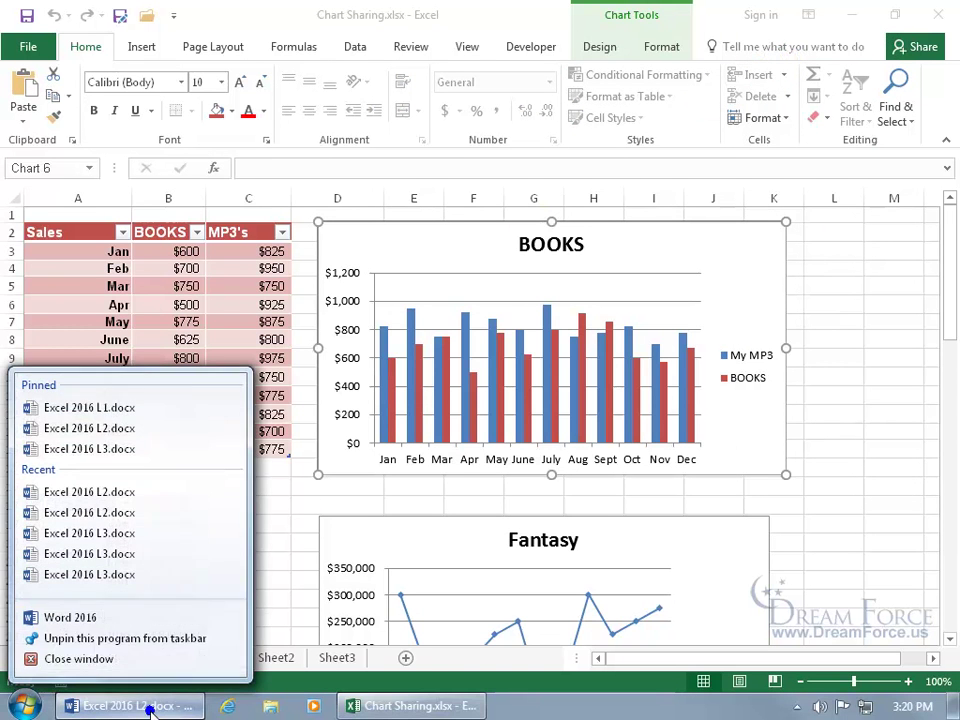
click(115, 622)
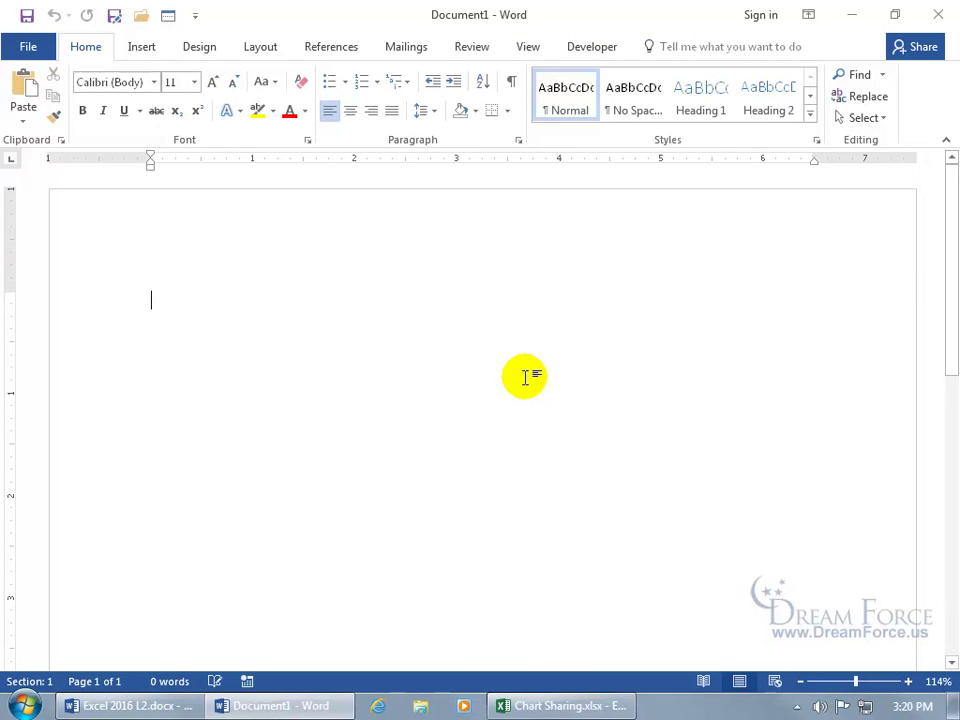
Paste the copied BOOKS chart into the blank document with the Keep Source Formatting & Link Data option
right_click(161, 302)
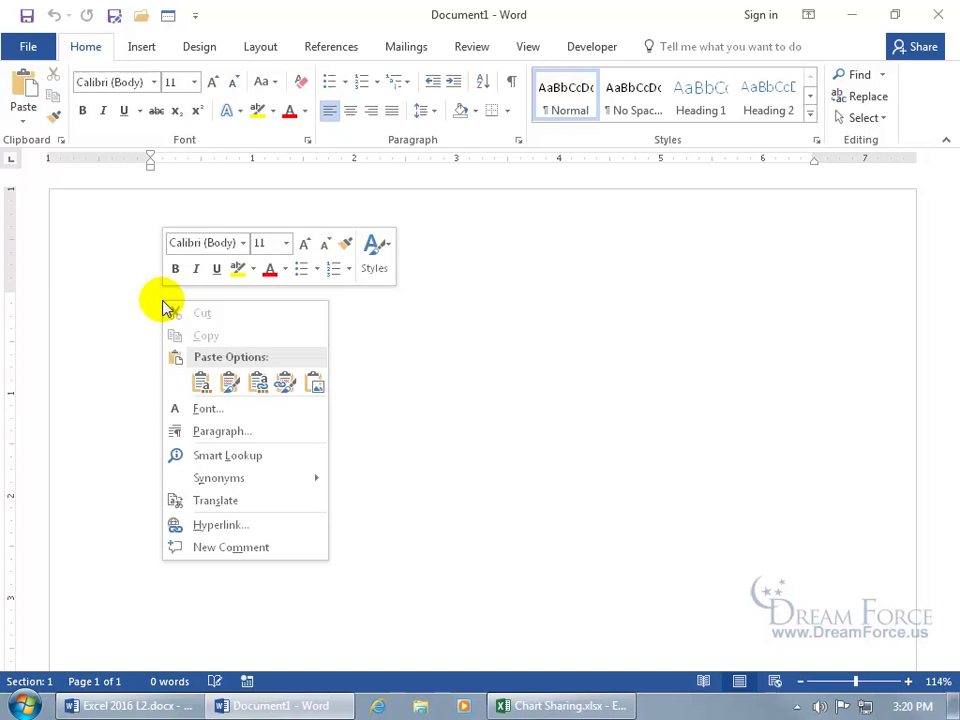
click(201, 383)
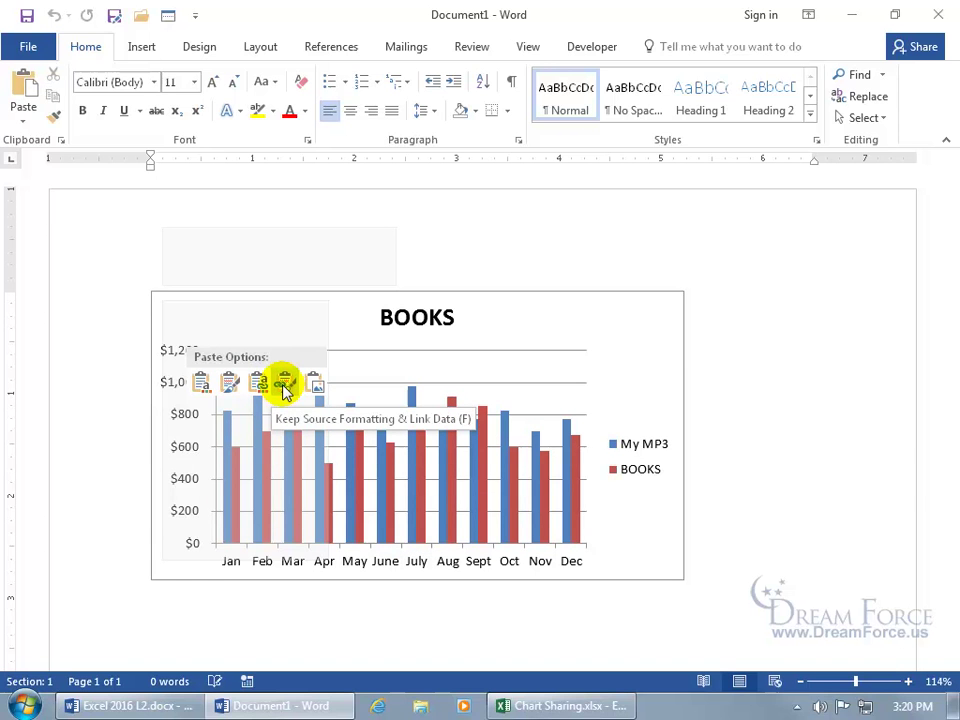
click(285, 386)
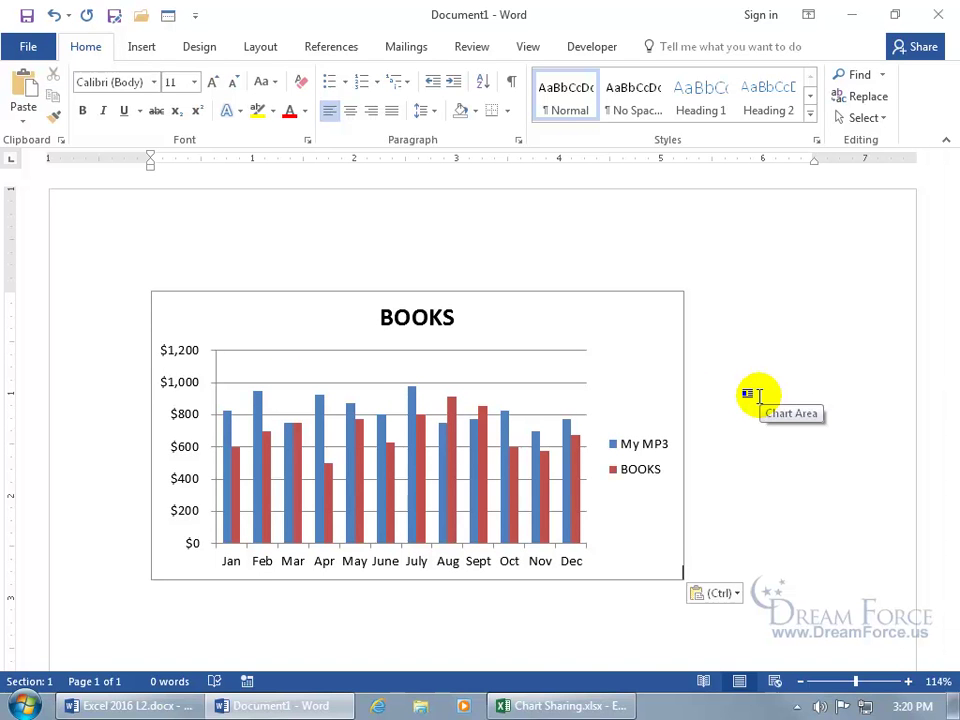
In Chart Sharing.xlsx, set the January MP3's sales in cell C3 to 10000 and check the linked chart in Word
click(598, 708)
click(264, 251)
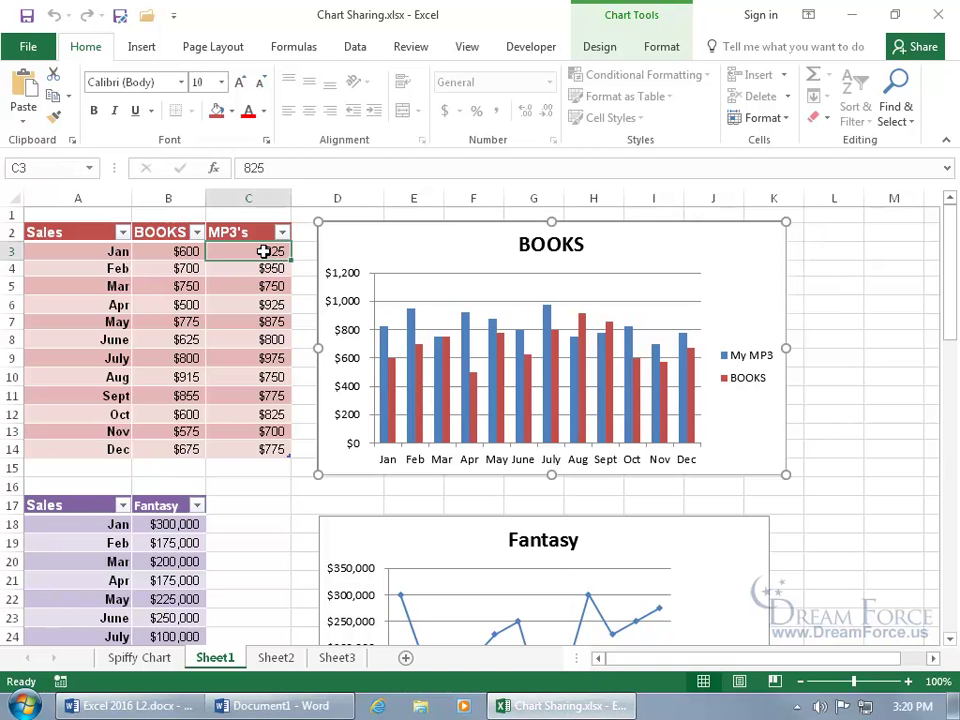
text(10000)
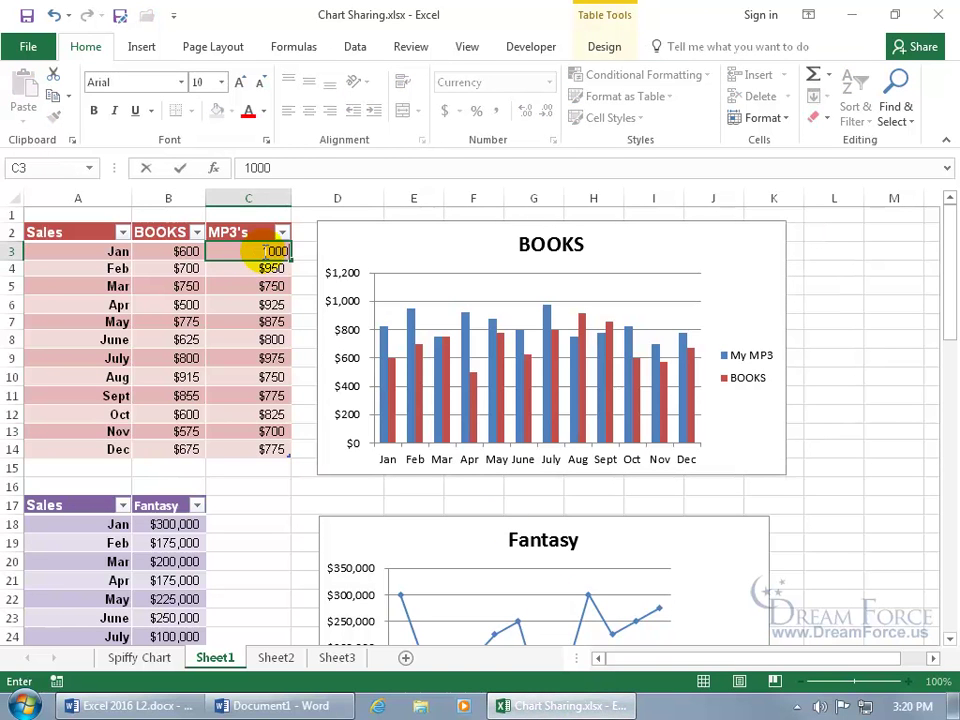
key(Return)
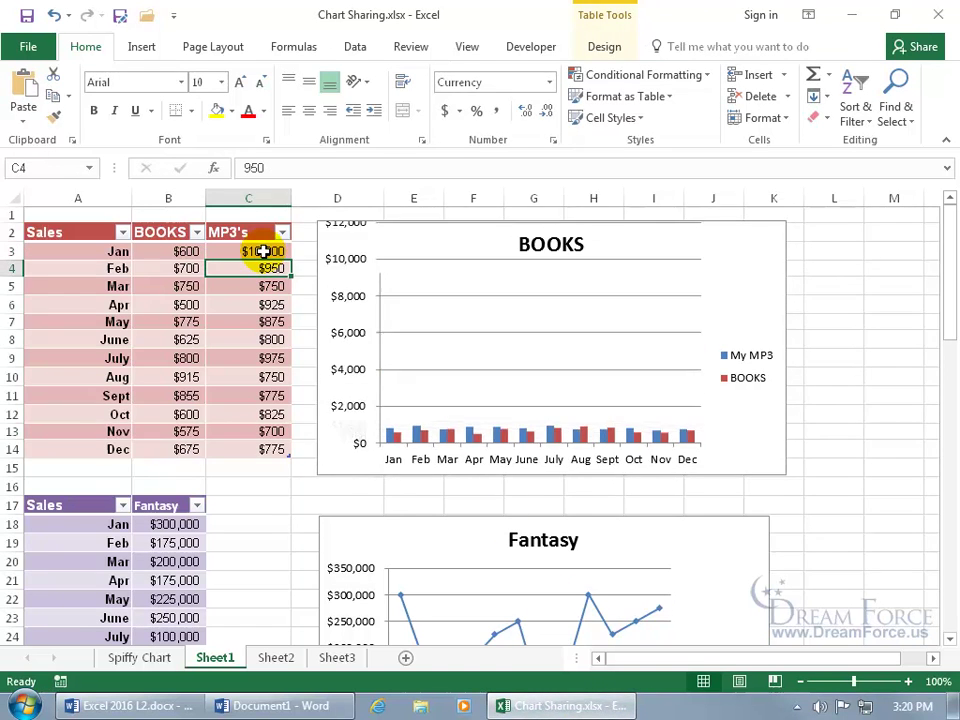
click(322, 707)
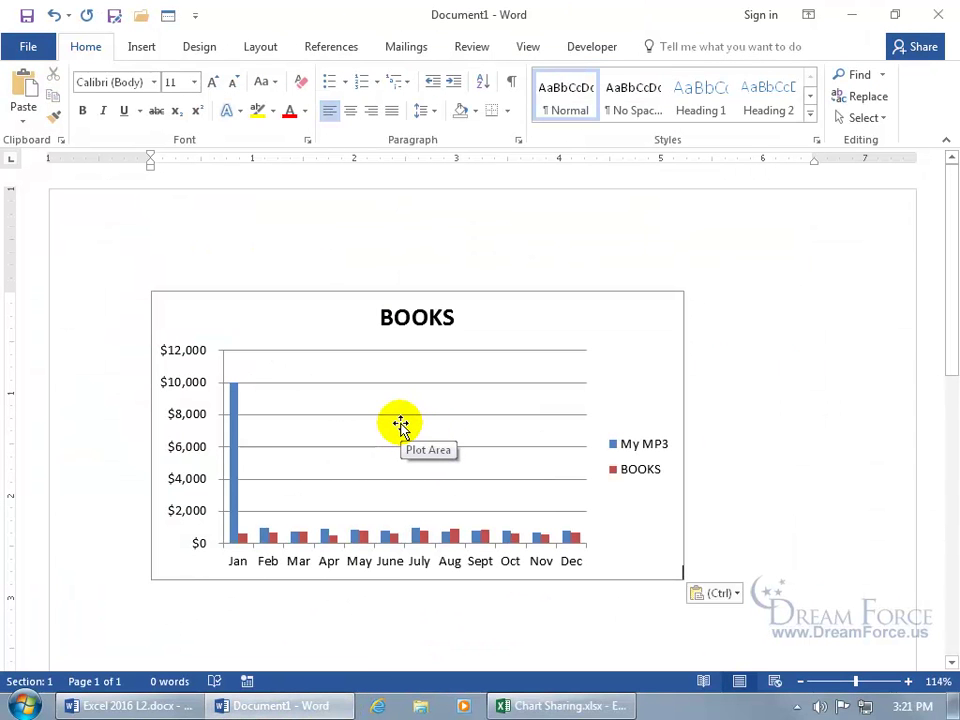
Switch back to Excel and close Chart Sharing.xlsx, saving its changes
click(559, 703)
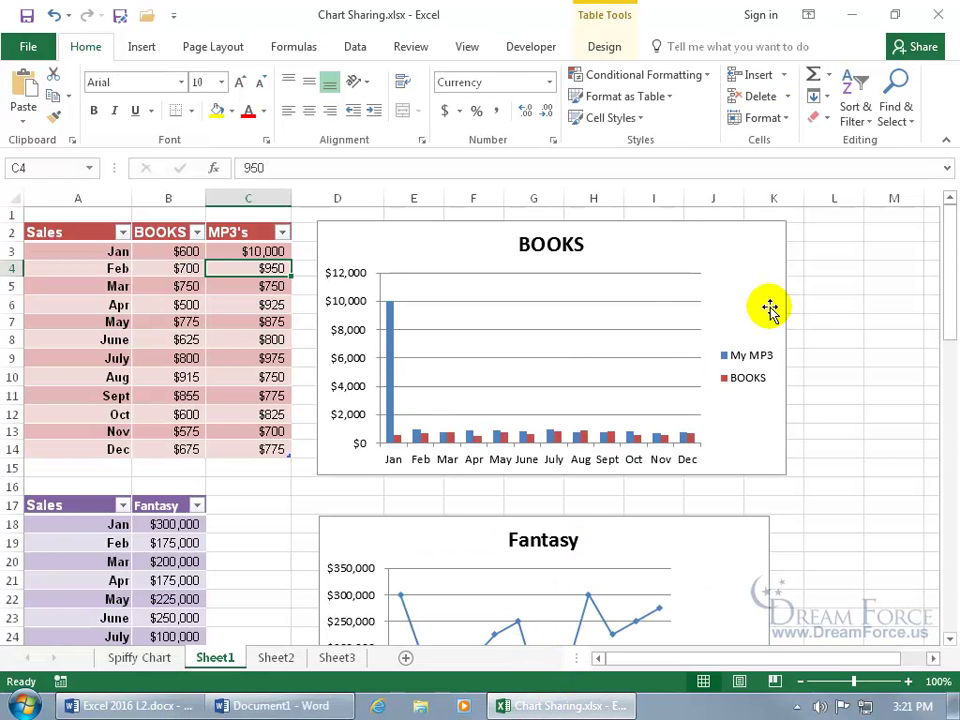
click(938, 14)
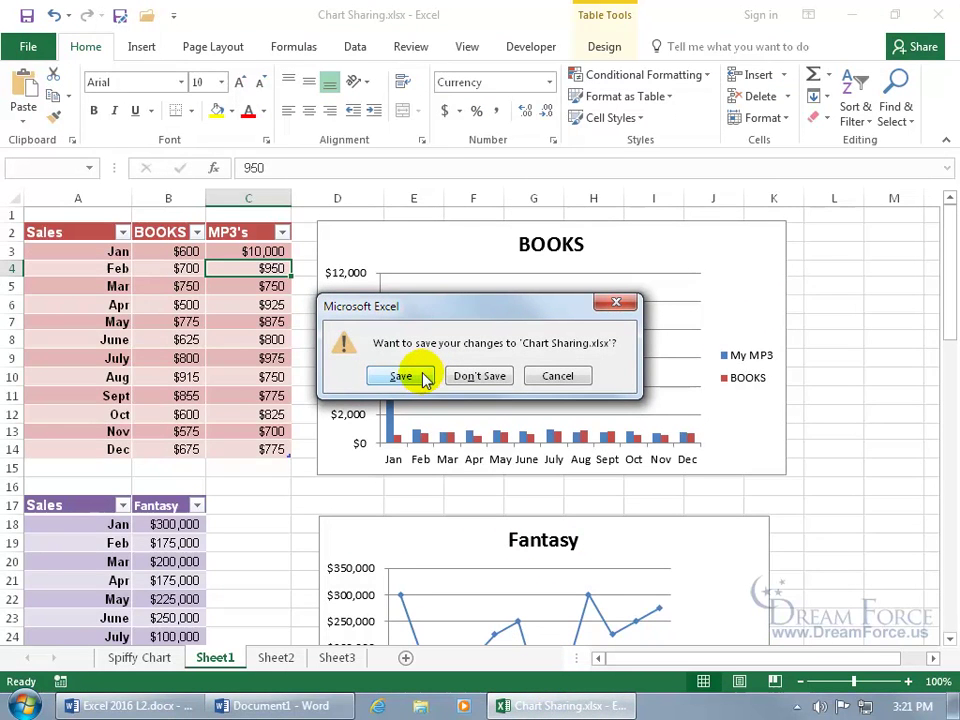
click(424, 378)
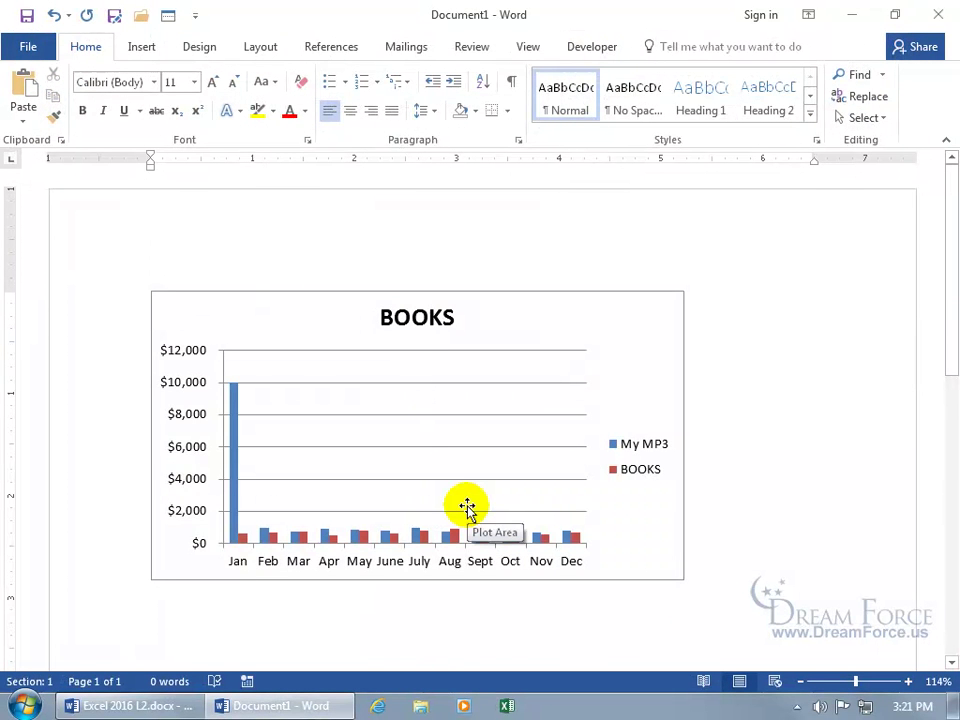
Open the Word chart's linked data for editing, enlarge the data window to examine the sales table, and close it
right_click(404, 436)
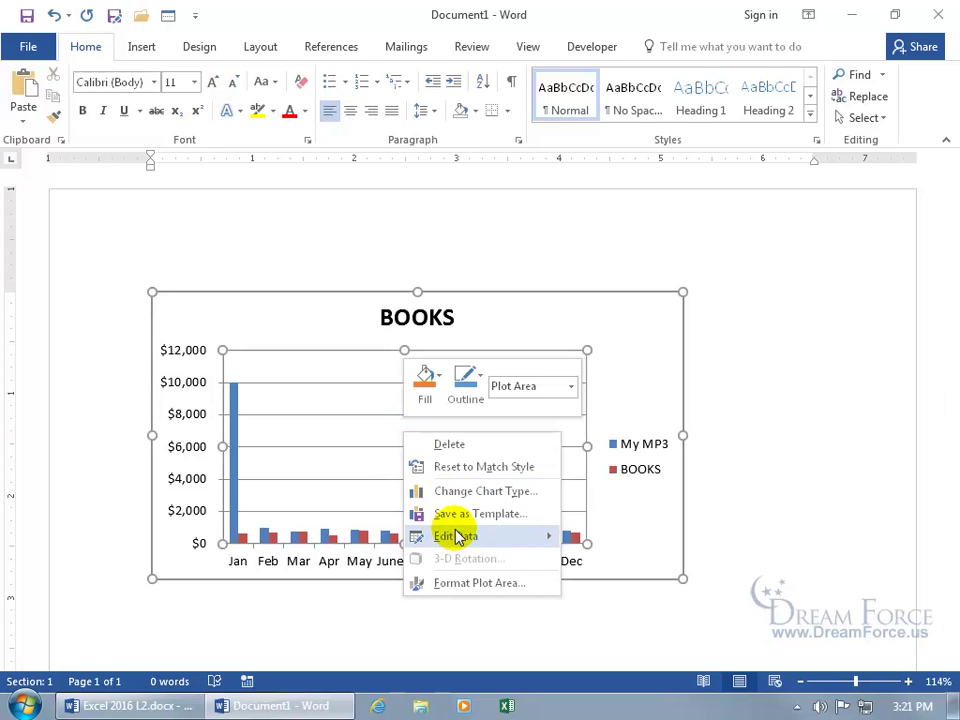
mouse_move(456, 535)
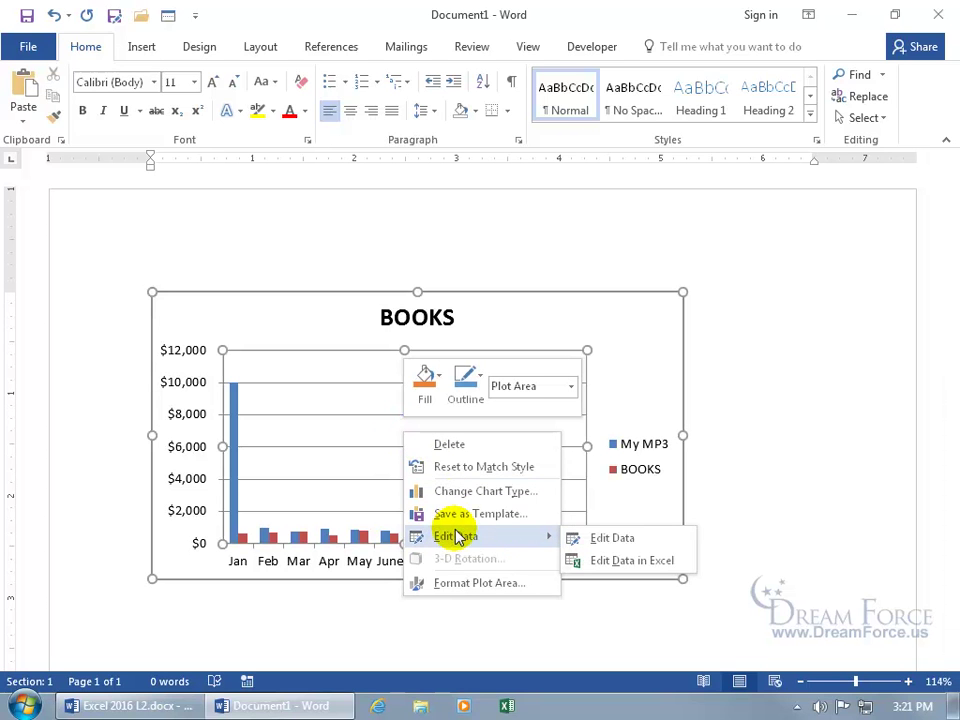
click(621, 540)
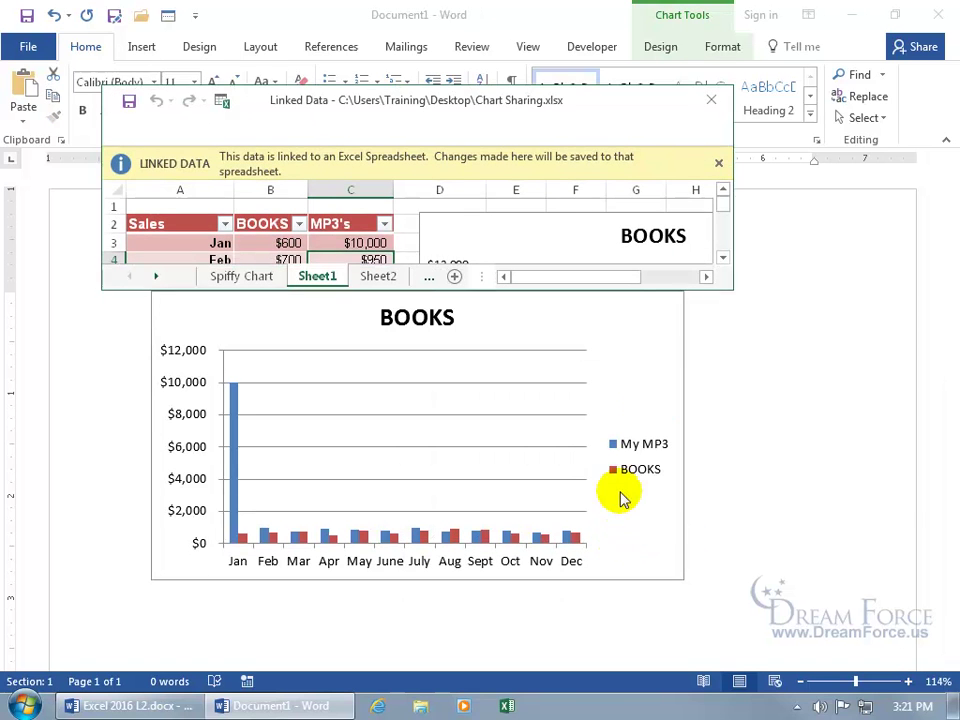
drag(730, 284, 860, 563)
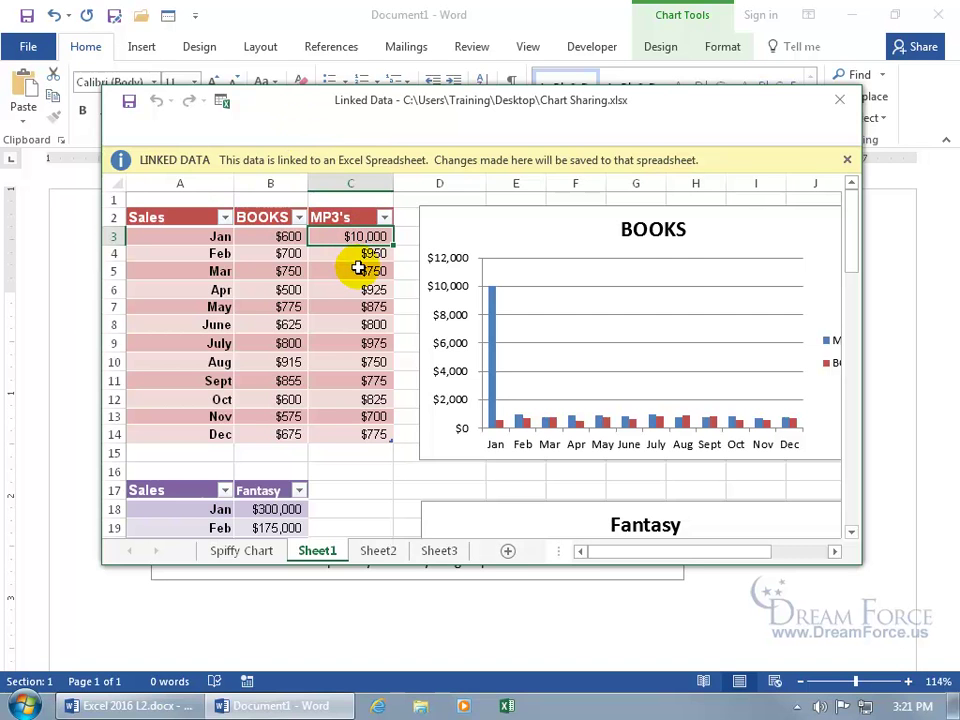
click(839, 99)
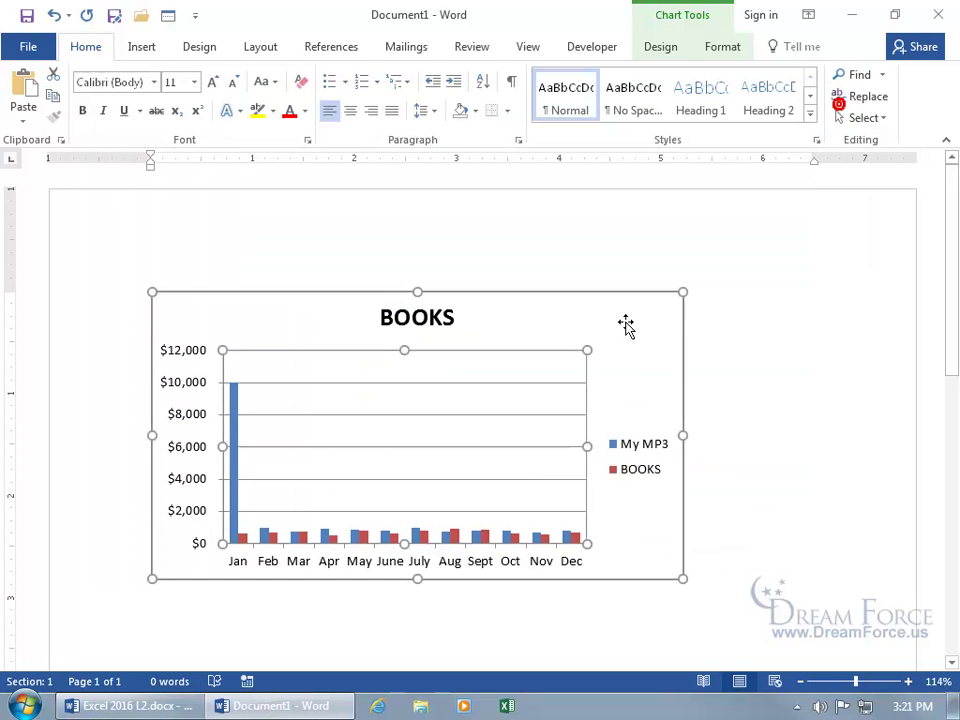
Open the Word chart's linked data in Excel and set the January MP3's sales in cell C3 to 800
right_click(452, 434)
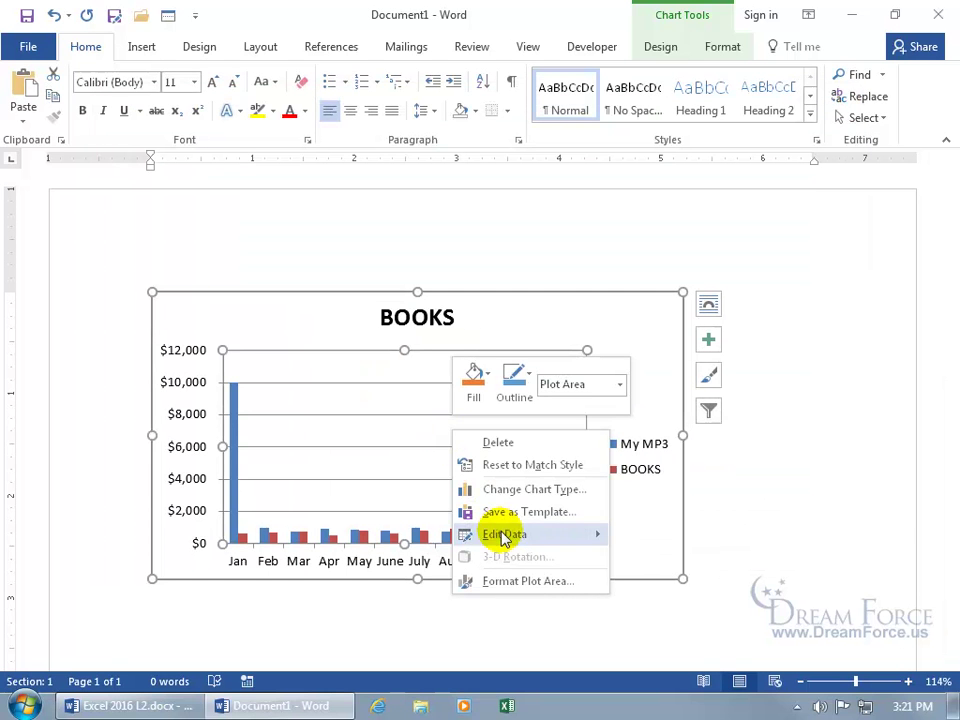
mouse_move(505, 537)
click(655, 560)
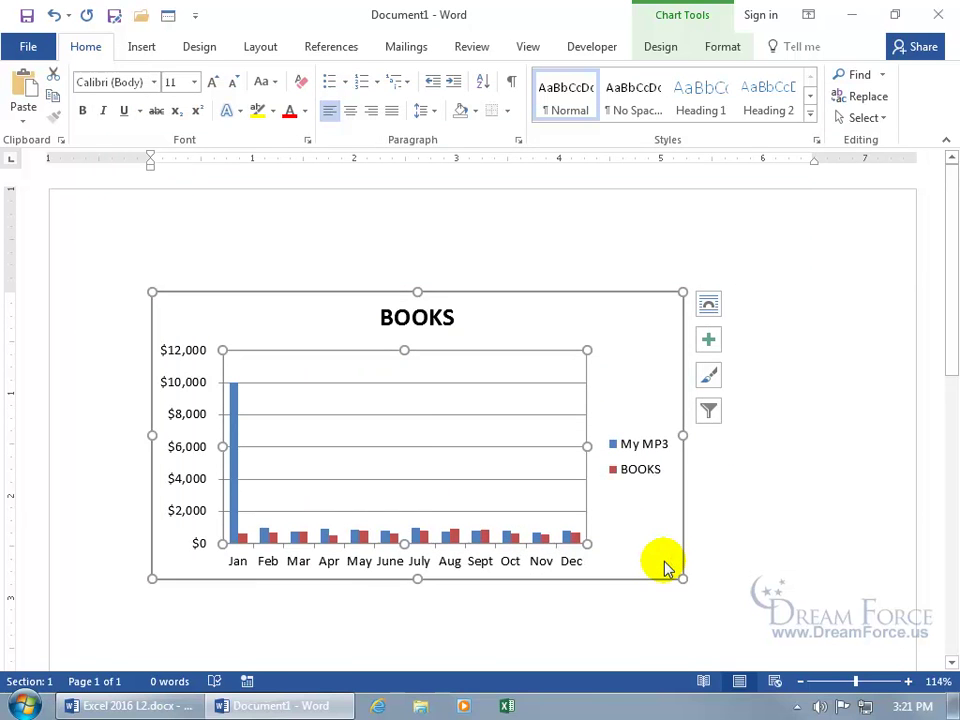
click(795, 157)
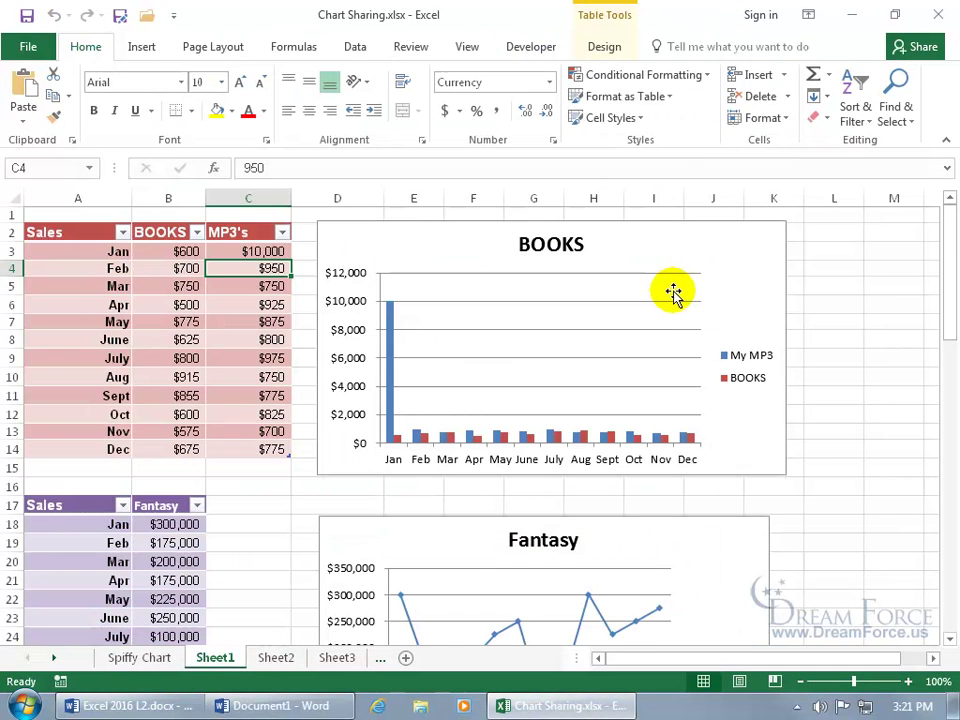
click(278, 252)
text(800)
key(Return)
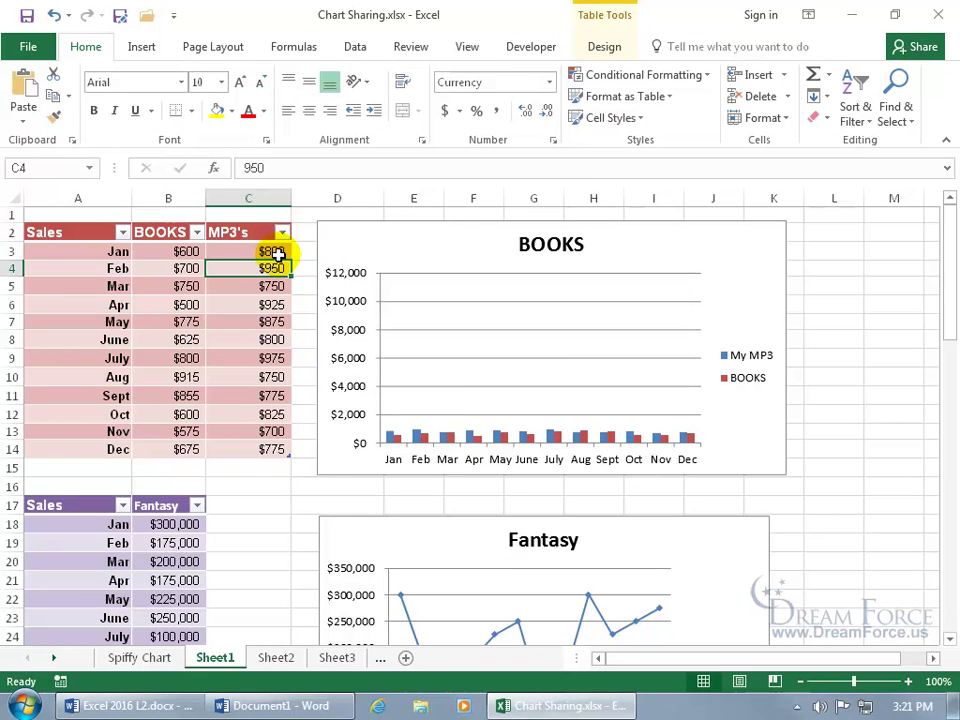
Switch to Word to check the linked BOOKS chart against the edited data
click(289, 705)
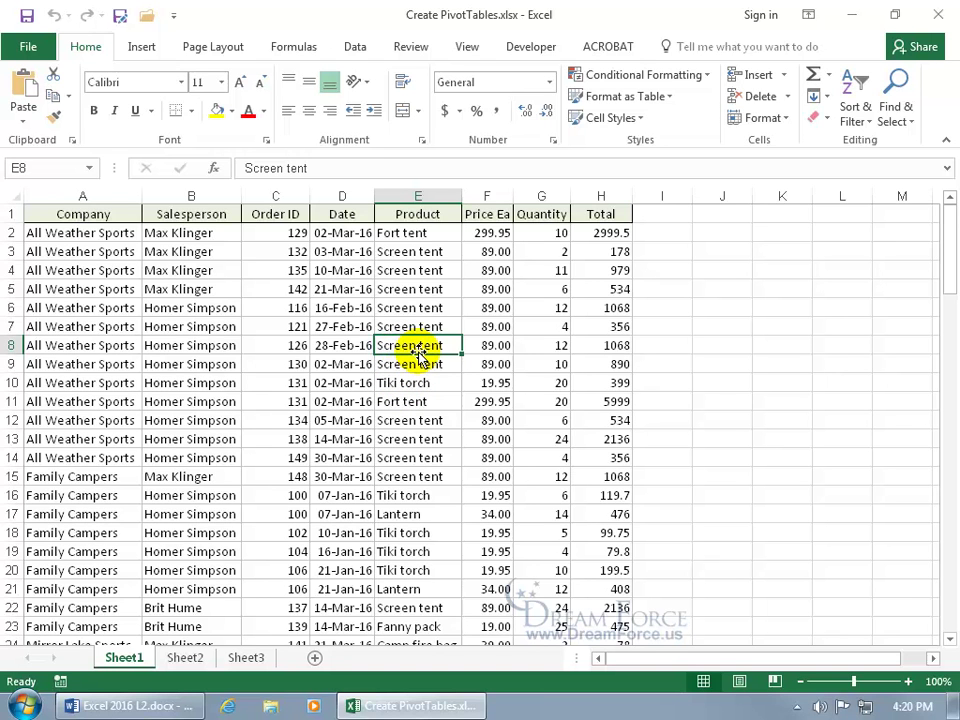
Create a PivotTable from the sales data in Sheet1!$A$1:$H$109 on a new worksheet
key(ctrl+Down)
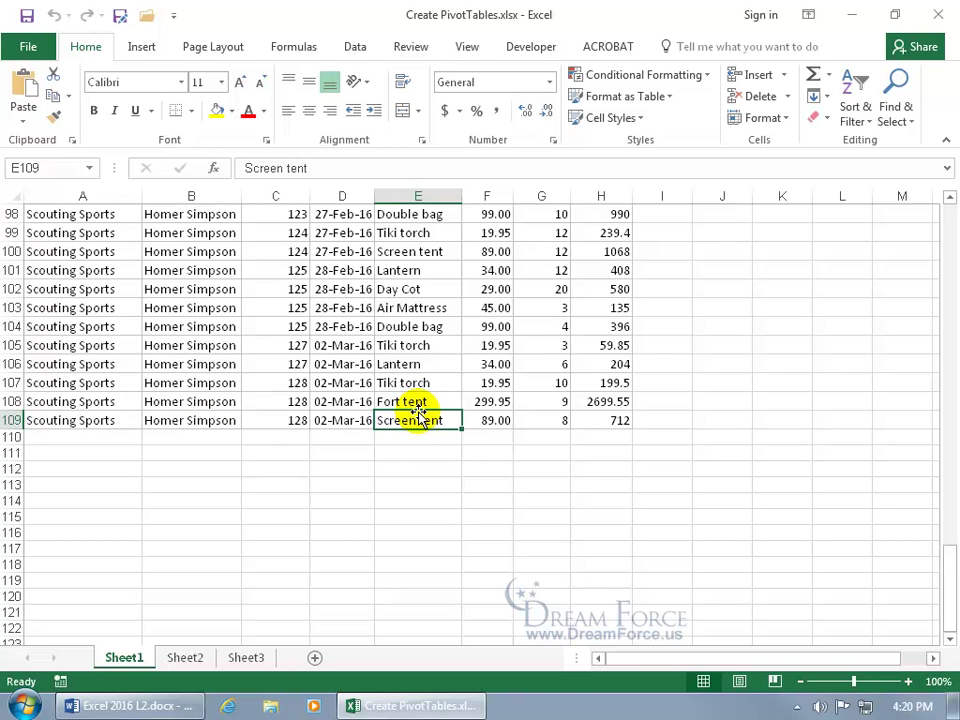
key(ctrl+Up)
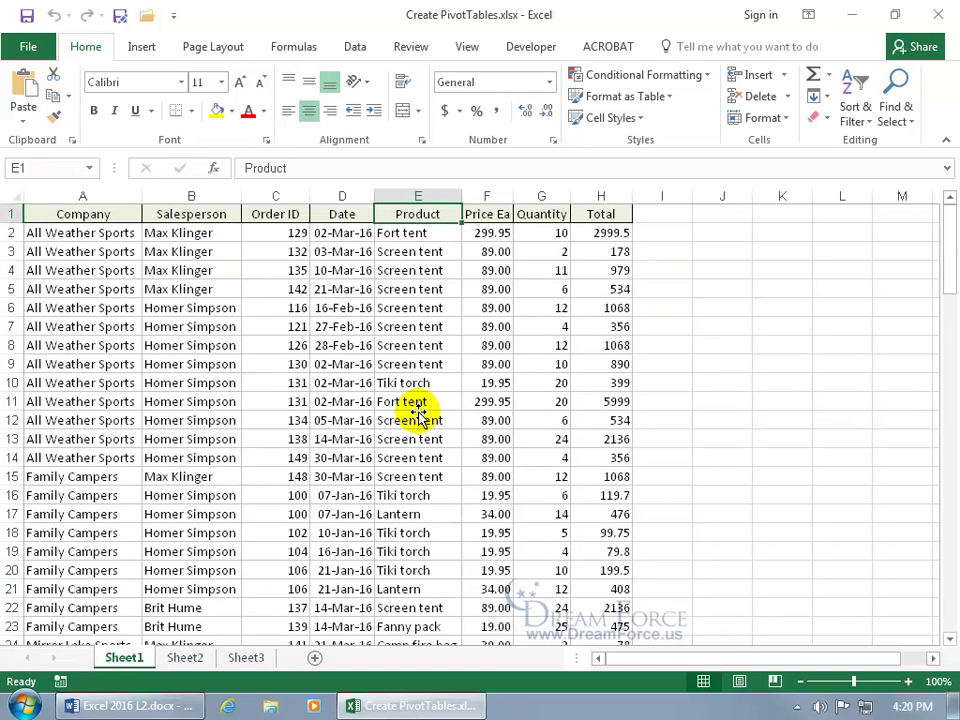
click(400, 362)
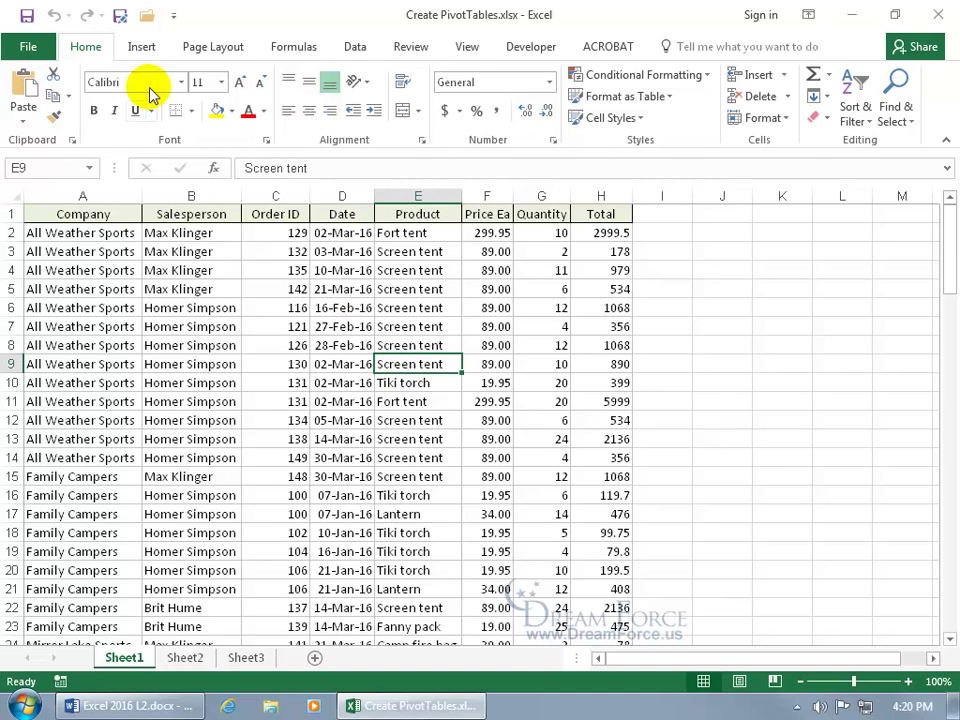
click(142, 47)
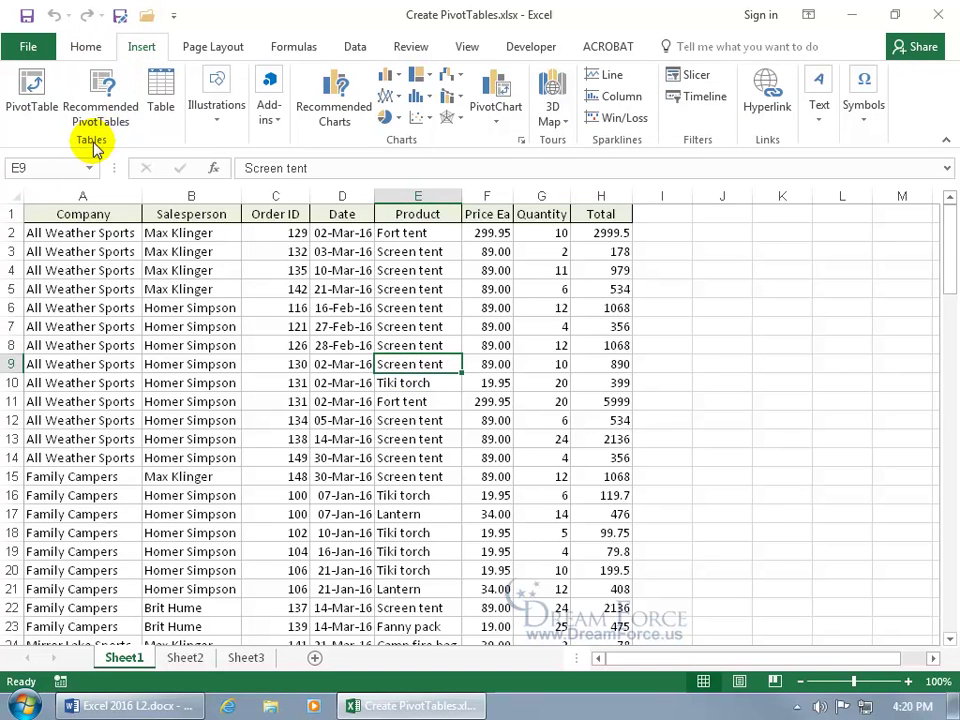
click(33, 102)
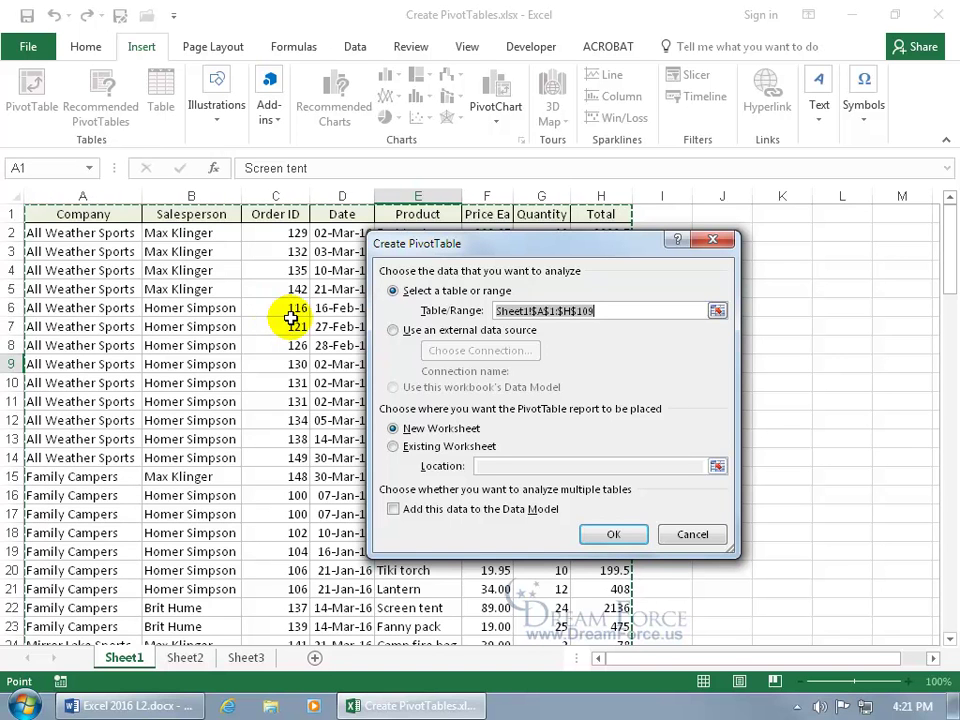
click(718, 312)
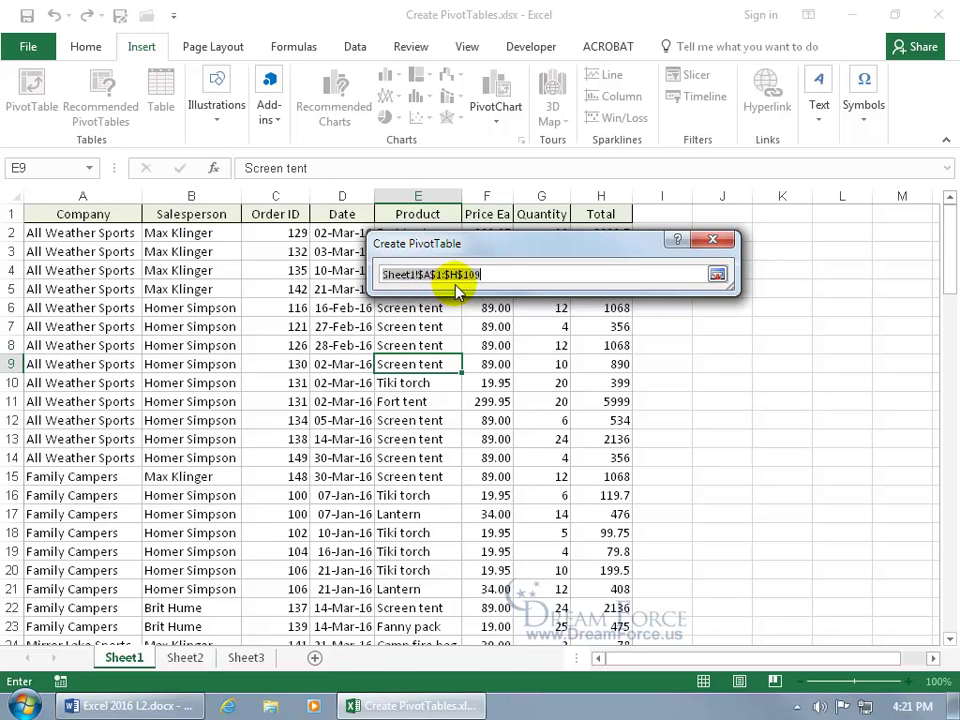
key(Return)
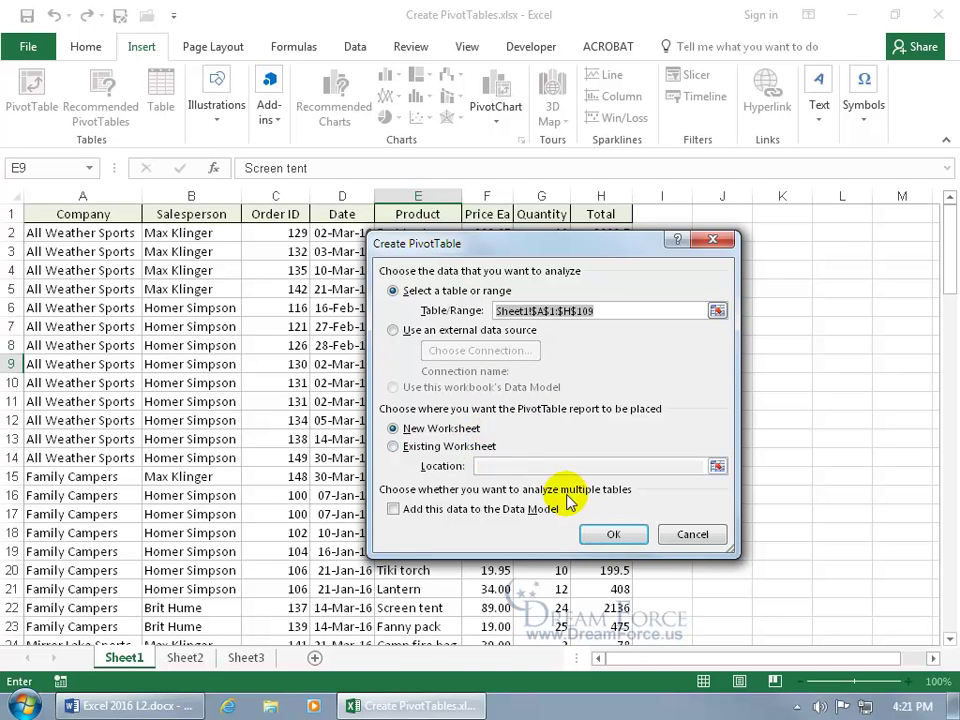
click(602, 535)
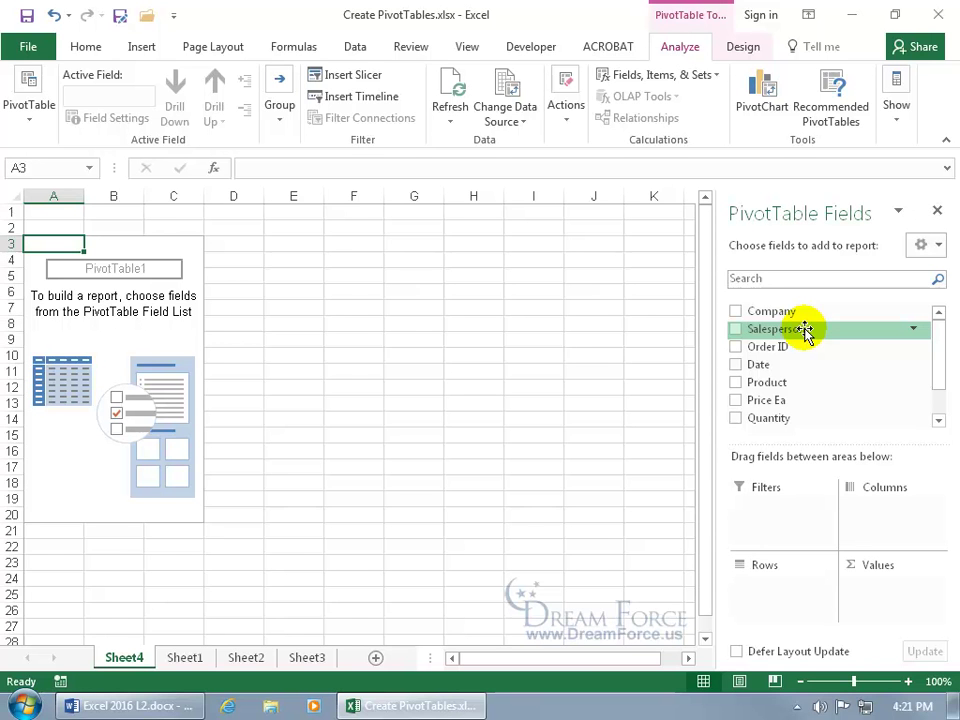
Review the source columns on Sheet1, and add the Salesperson, Date, Product and Quantity fields to the PivotTable on Sheet4
click(192, 664)
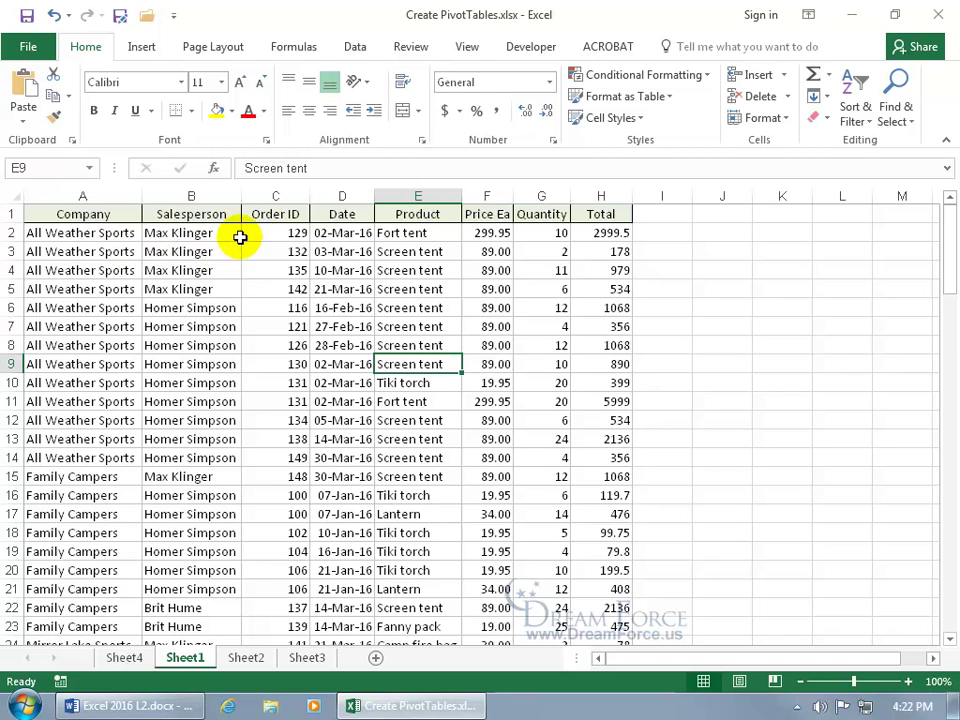
click(124, 658)
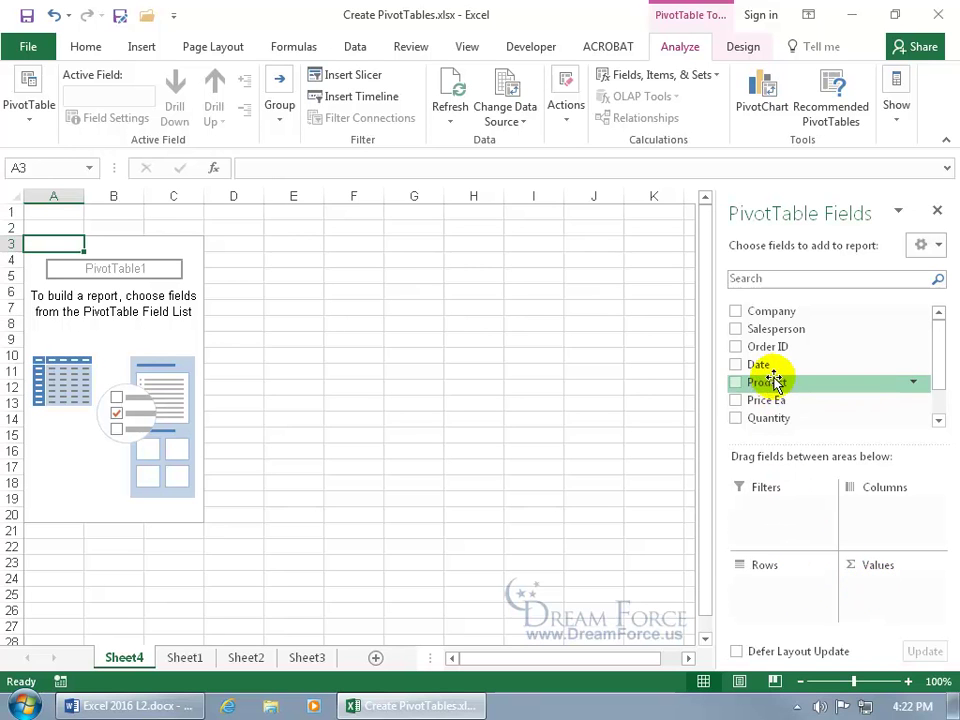
click(737, 331)
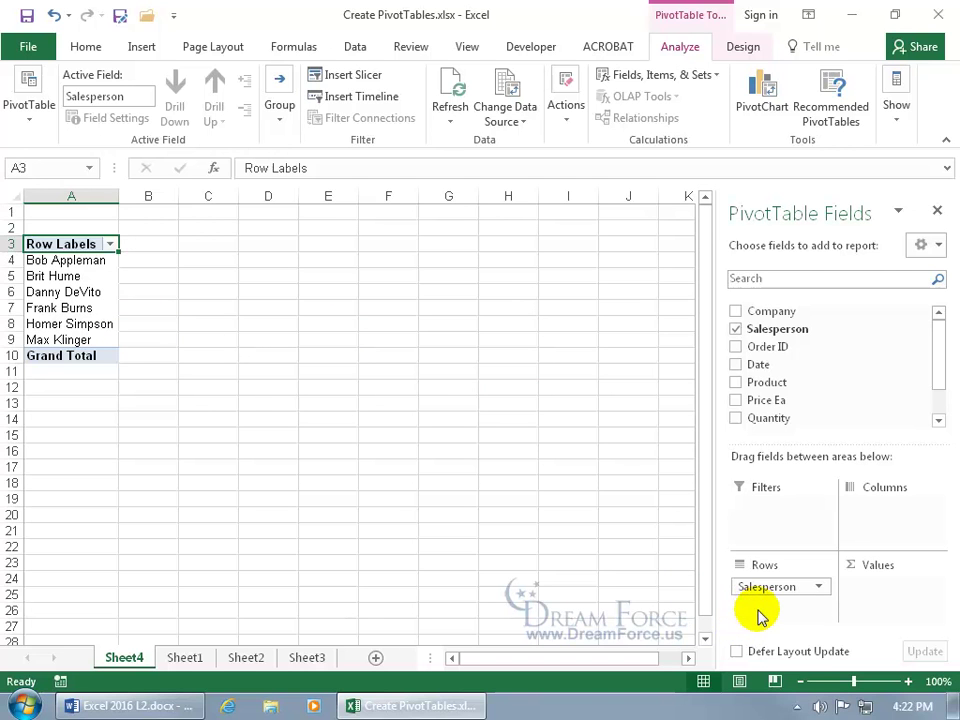
click(737, 366)
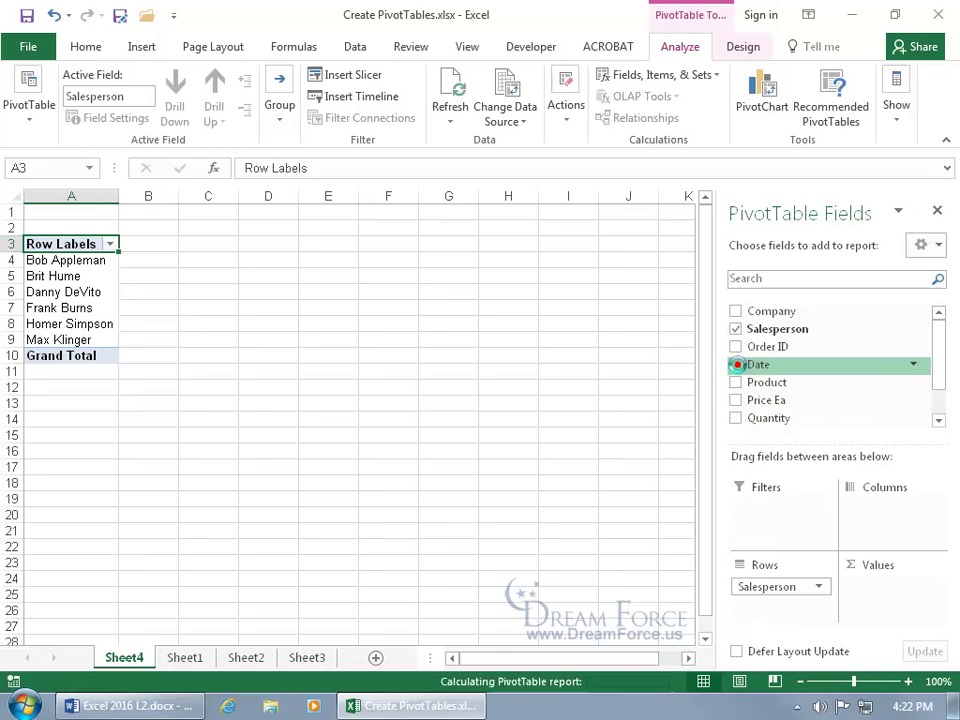
click(736, 419)
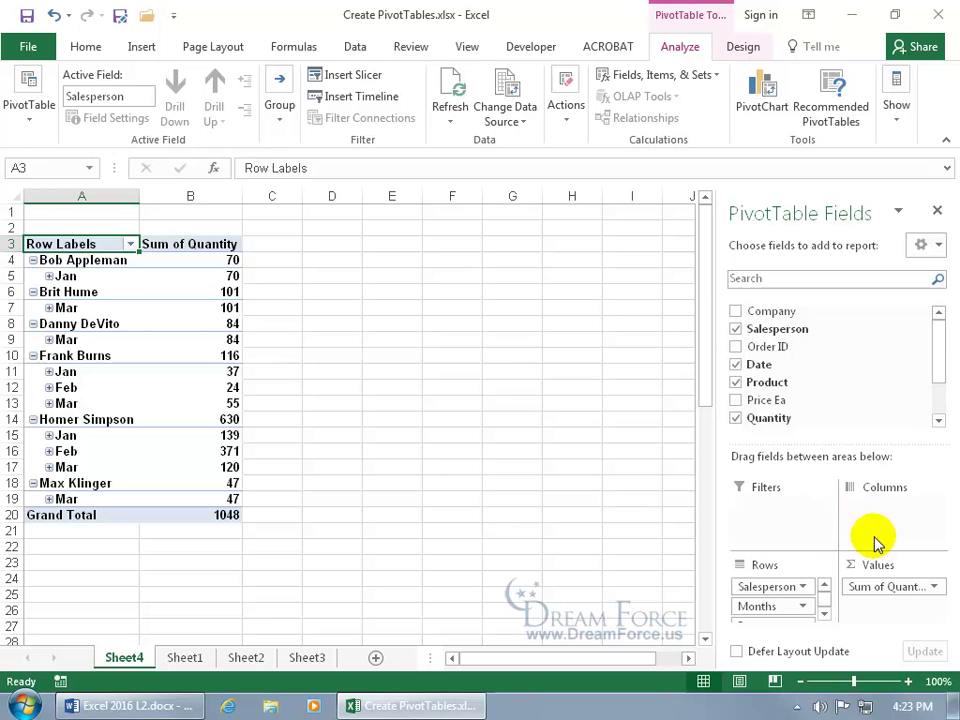
Expand the first salesperson's January entry, and try expanding and collapsing the whole Months field, leaving it fully expanded
click(824, 612)
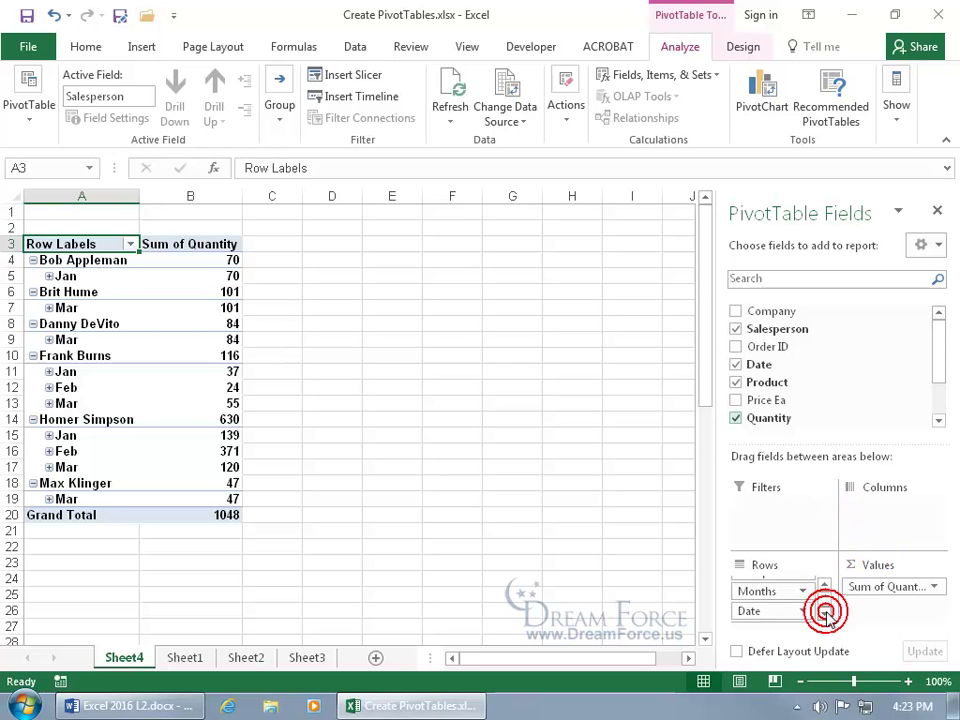
click(823, 588)
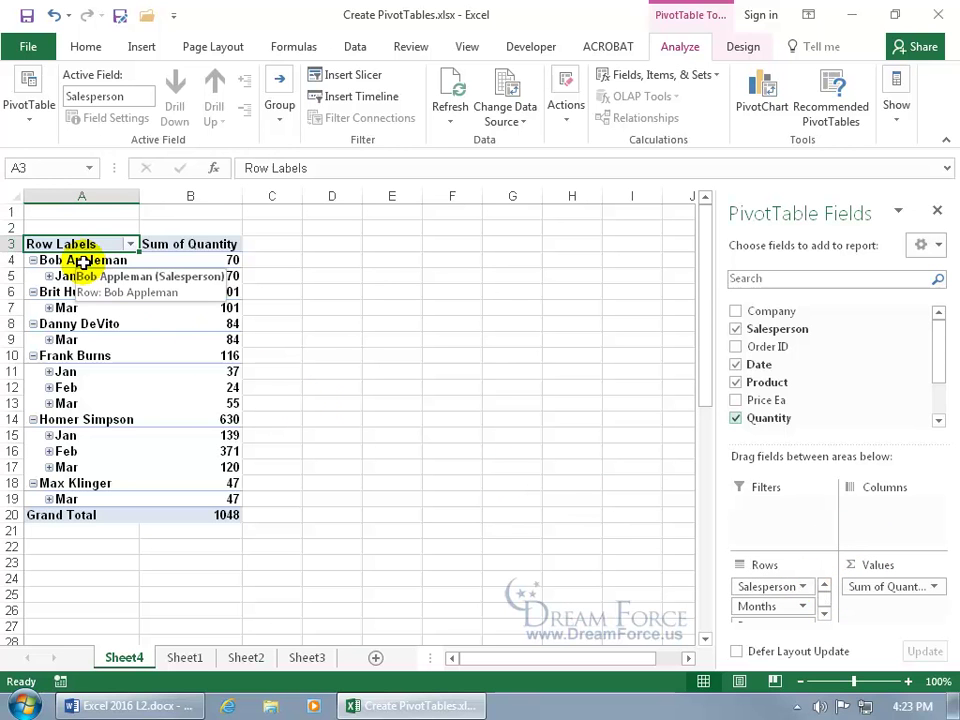
click(824, 614)
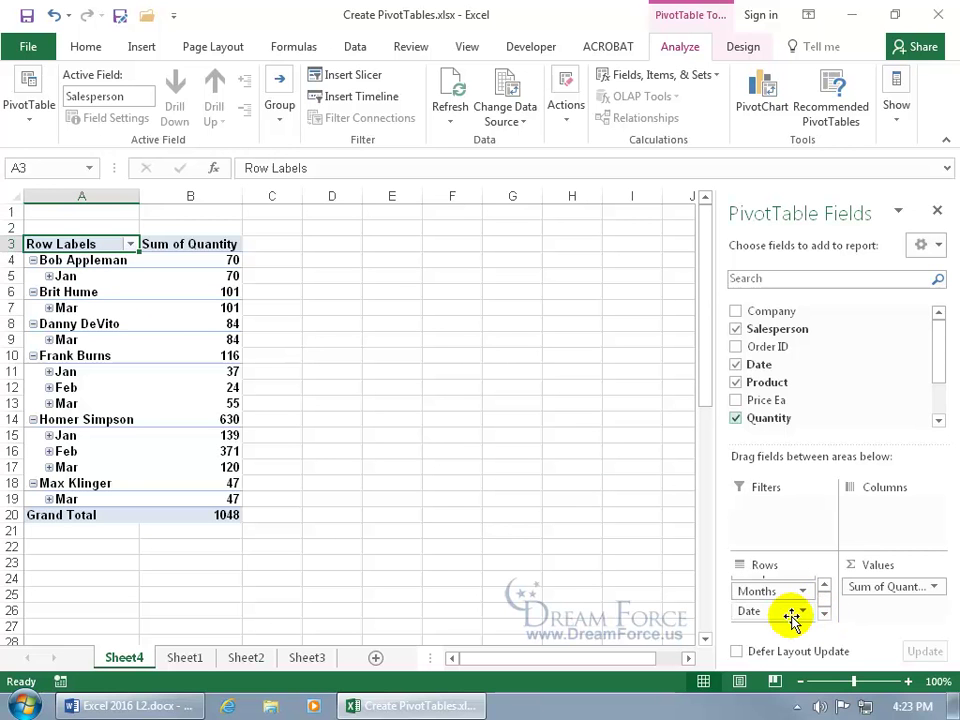
click(49, 276)
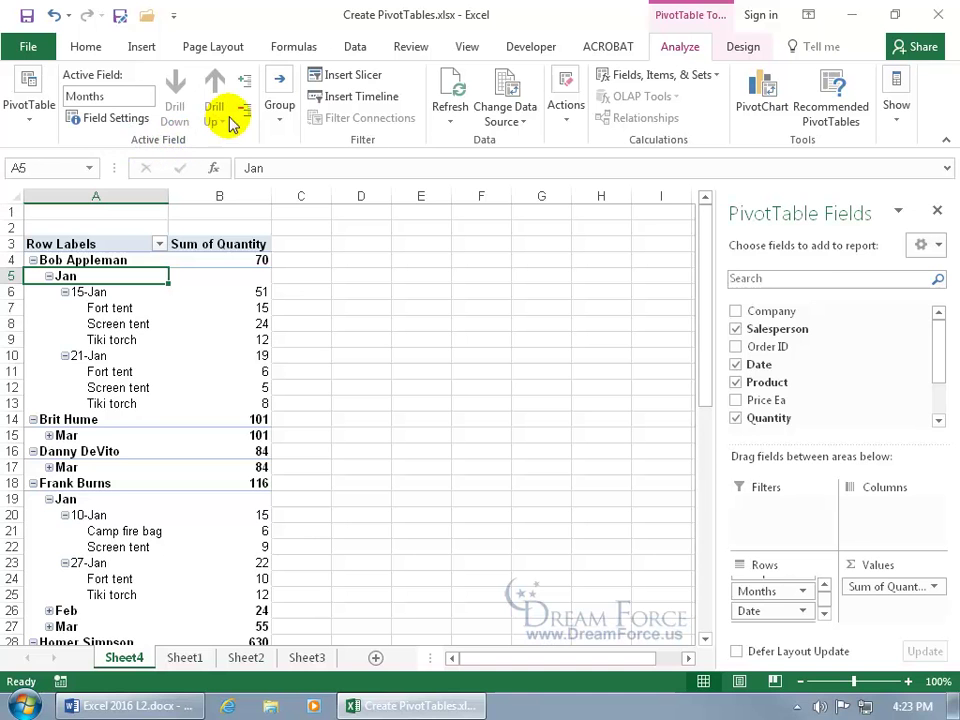
click(246, 88)
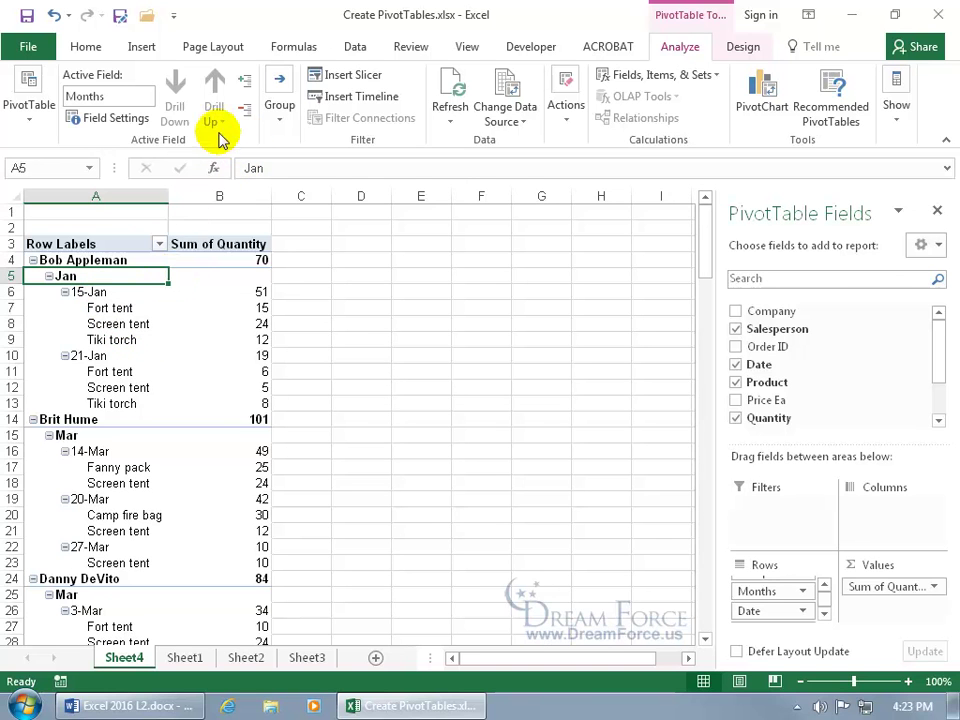
click(245, 113)
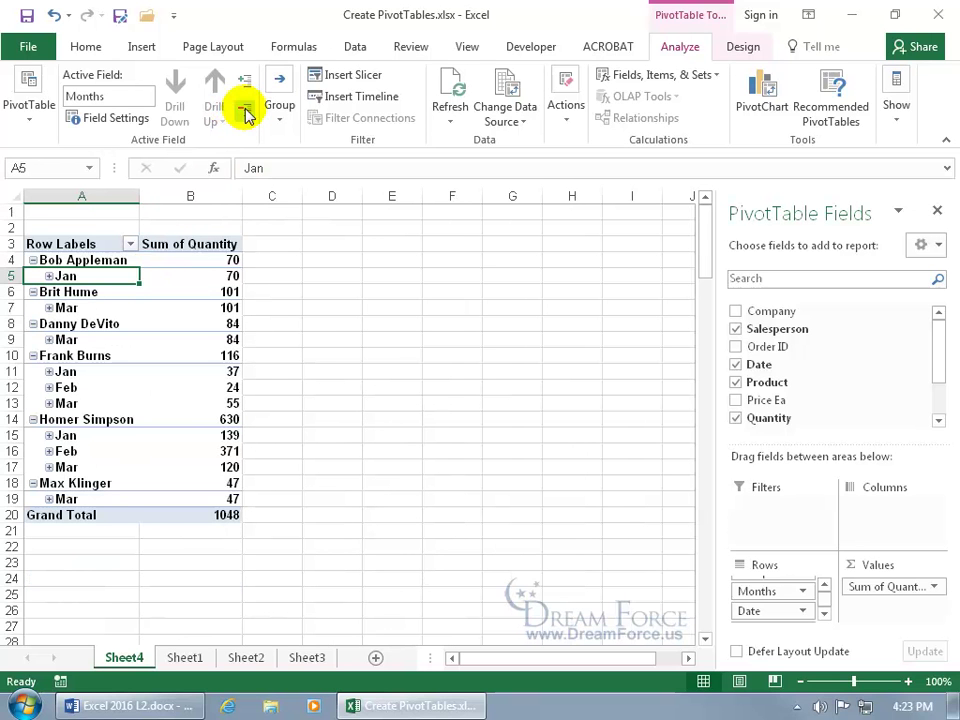
click(245, 86)
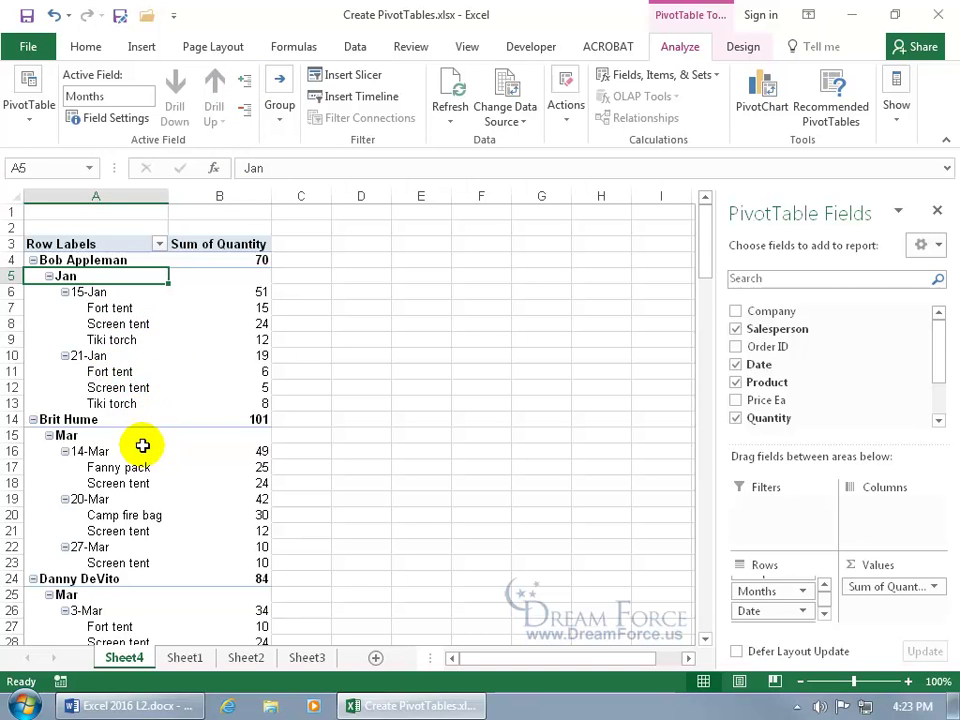
Select the first salesperson's January date subtotals and the 15-Jan product quantities to check how they add up
mouse_move(239, 293)
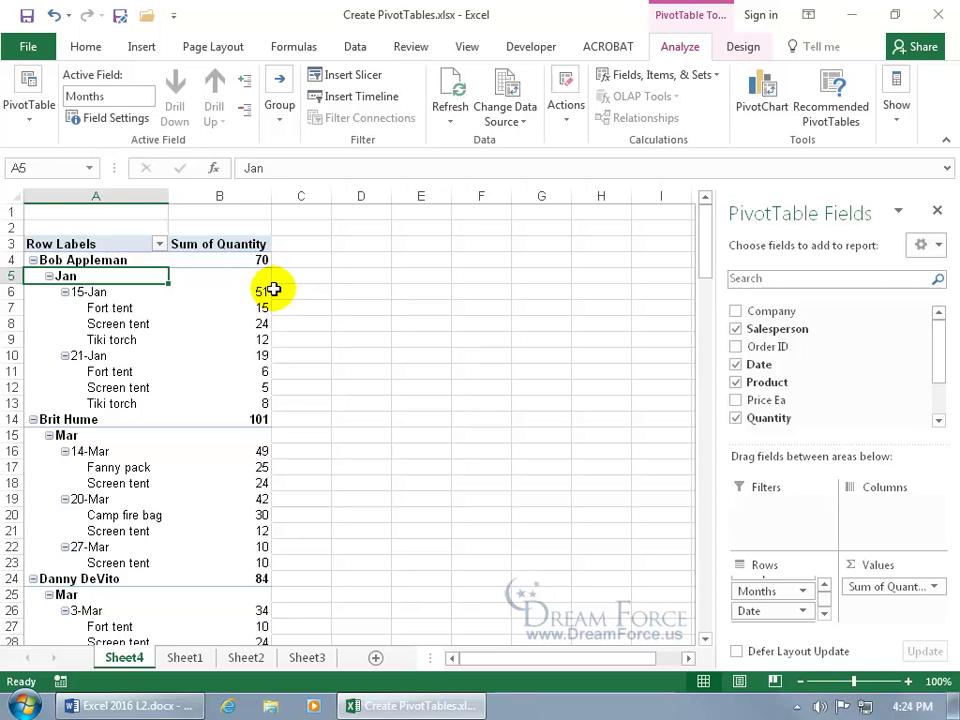
click(264, 290)
click(262, 357)
drag(261, 307, 263, 338)
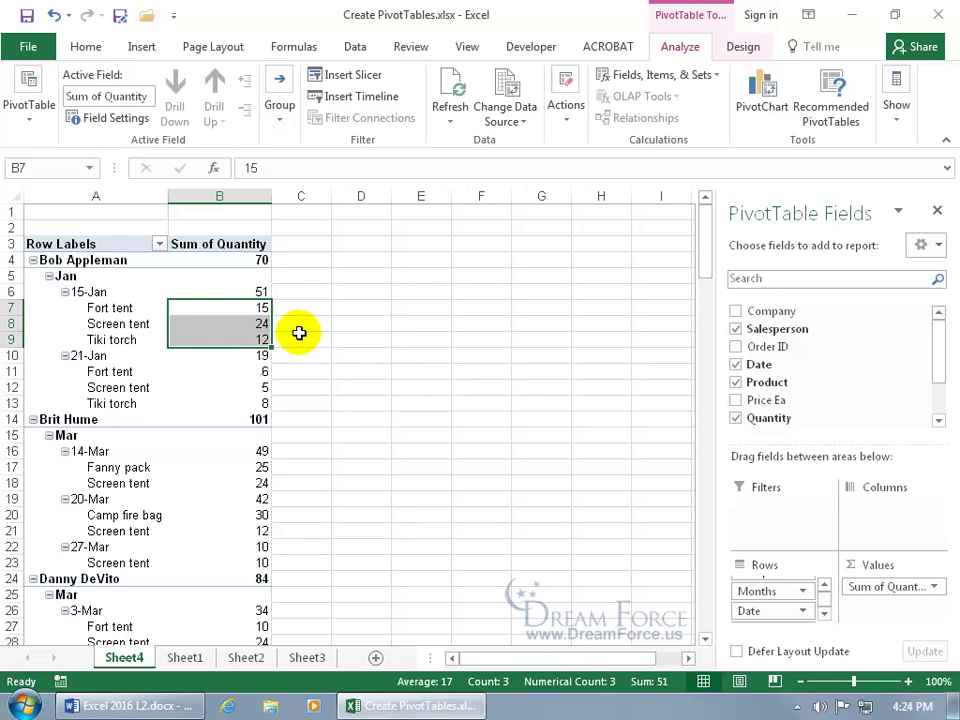
click(262, 291)
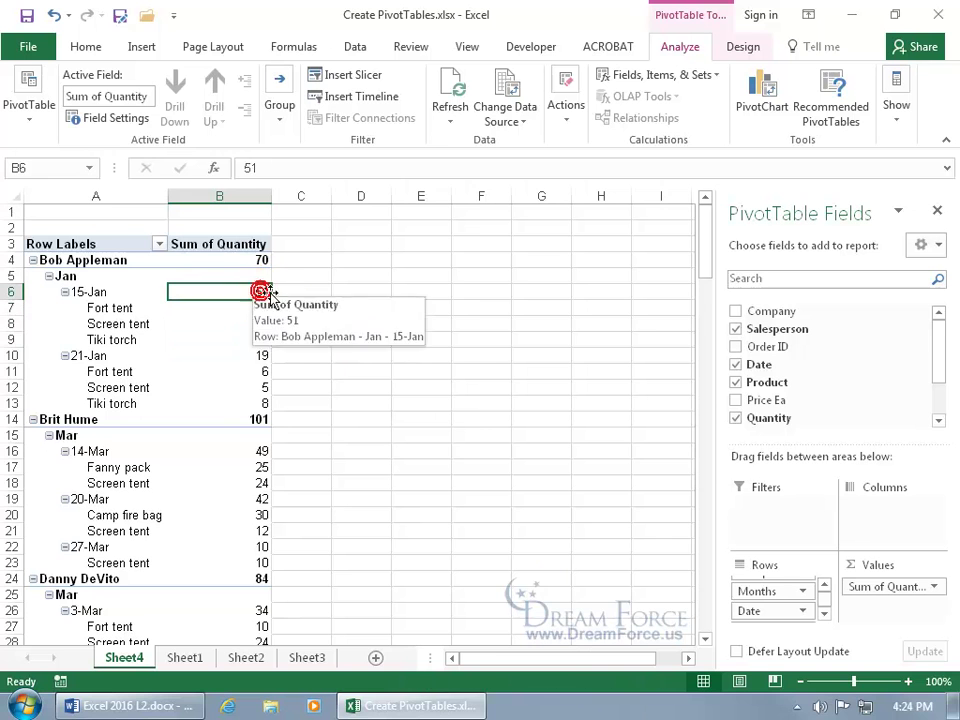
ctrl+click(258, 354)
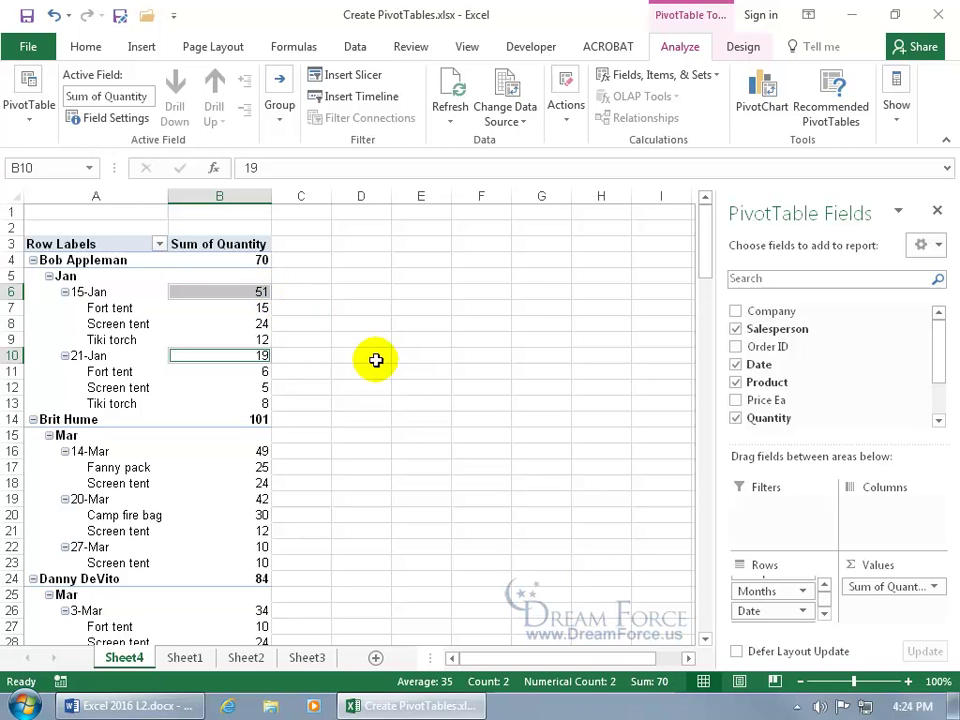
click(258, 314)
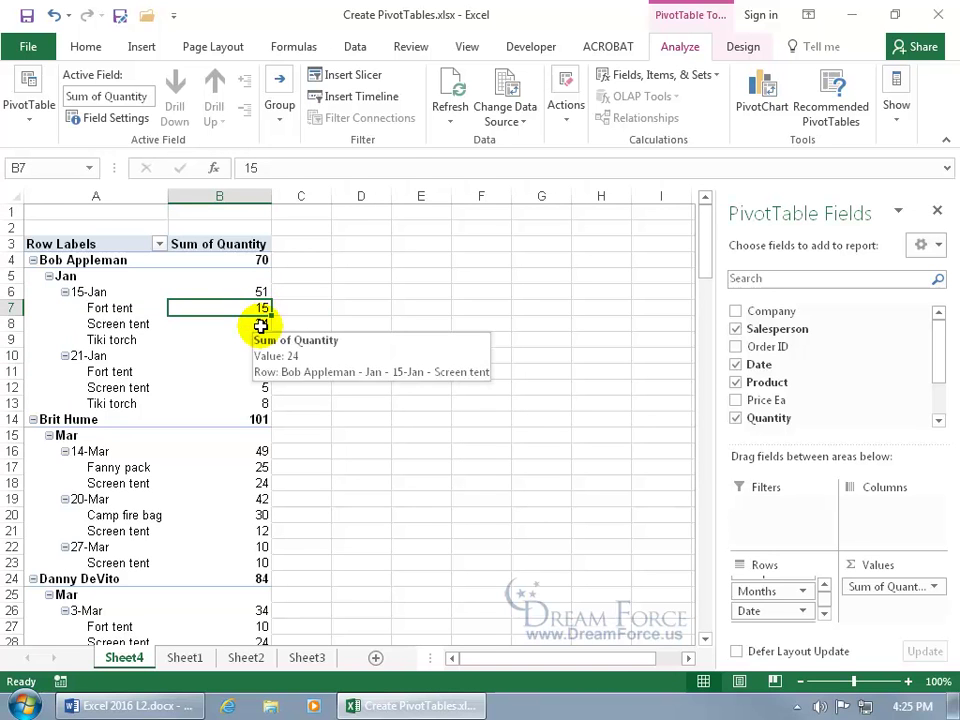
right_click(229, 247)
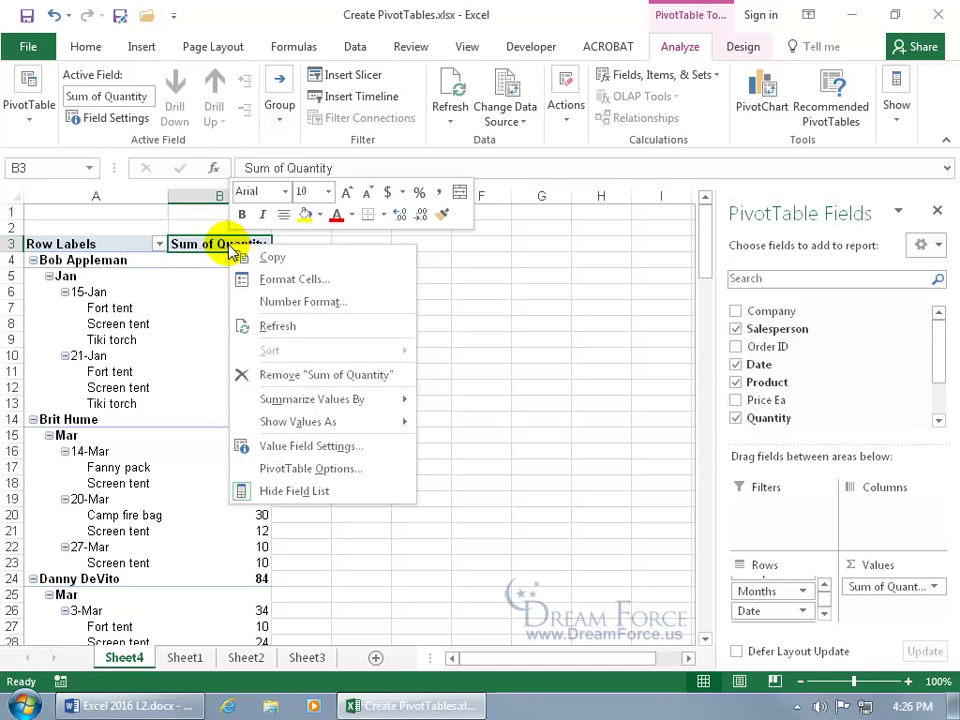
click(244, 446)
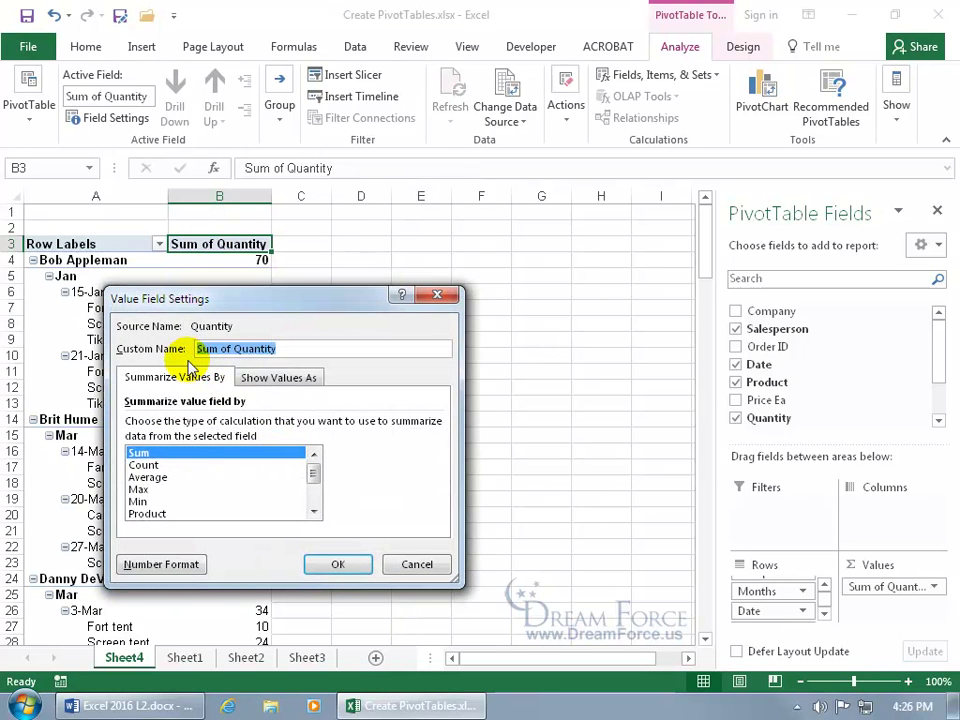
click(438, 295)
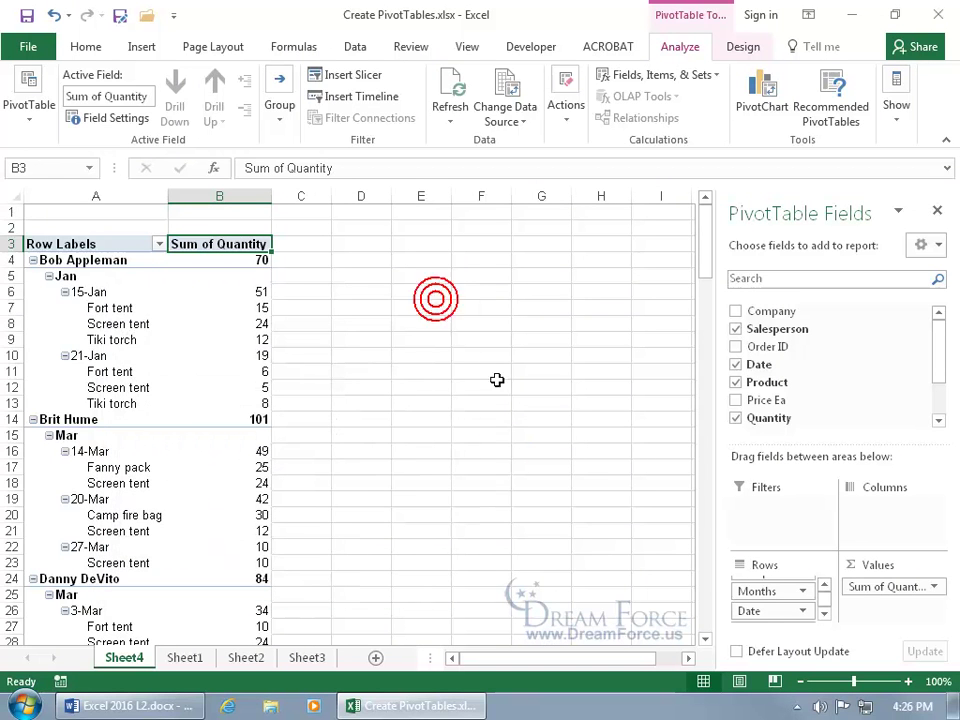
In the Quantity value field's settings, try the custom name Total Quantity Sold, and summarize the values by Max
click(934, 587)
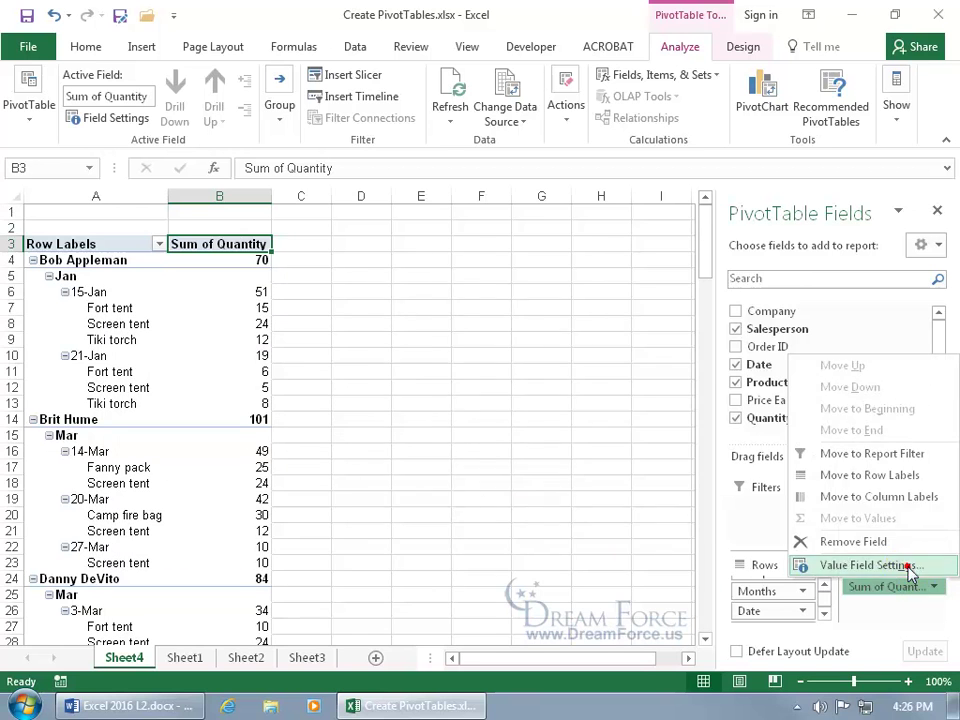
click(911, 567)
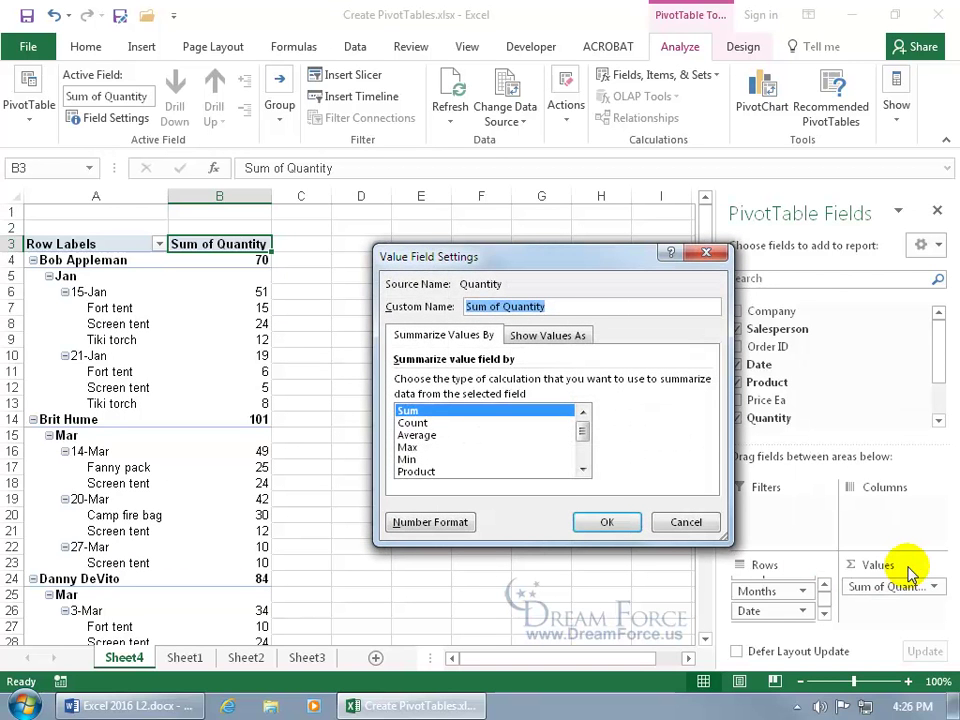
drag(564, 306, 420, 307)
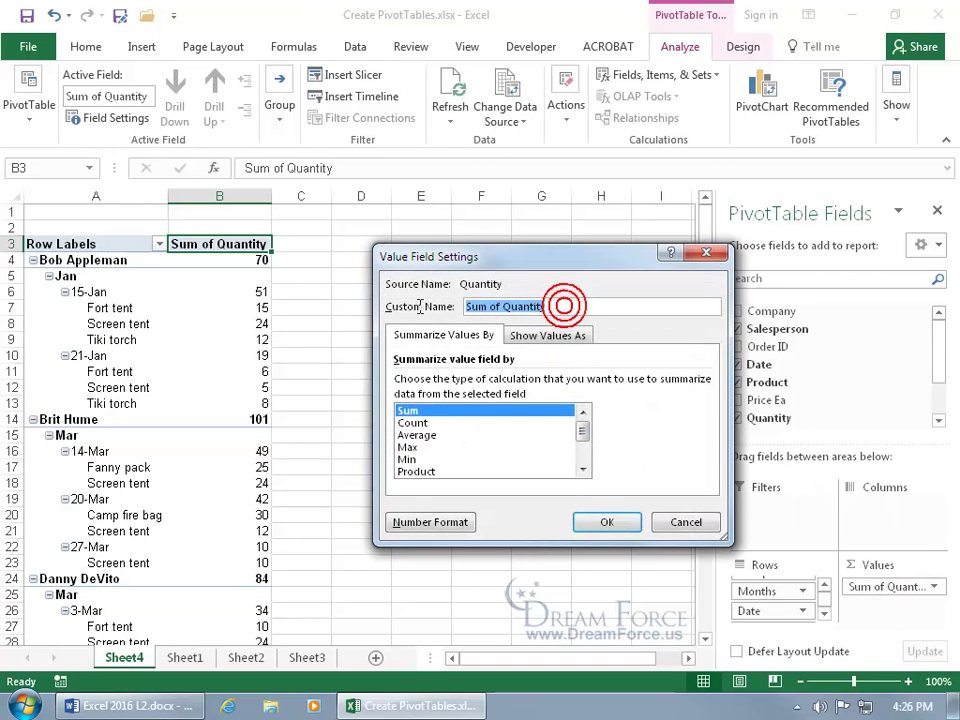
key(BackSpace)
text(Total Quantity Sold)
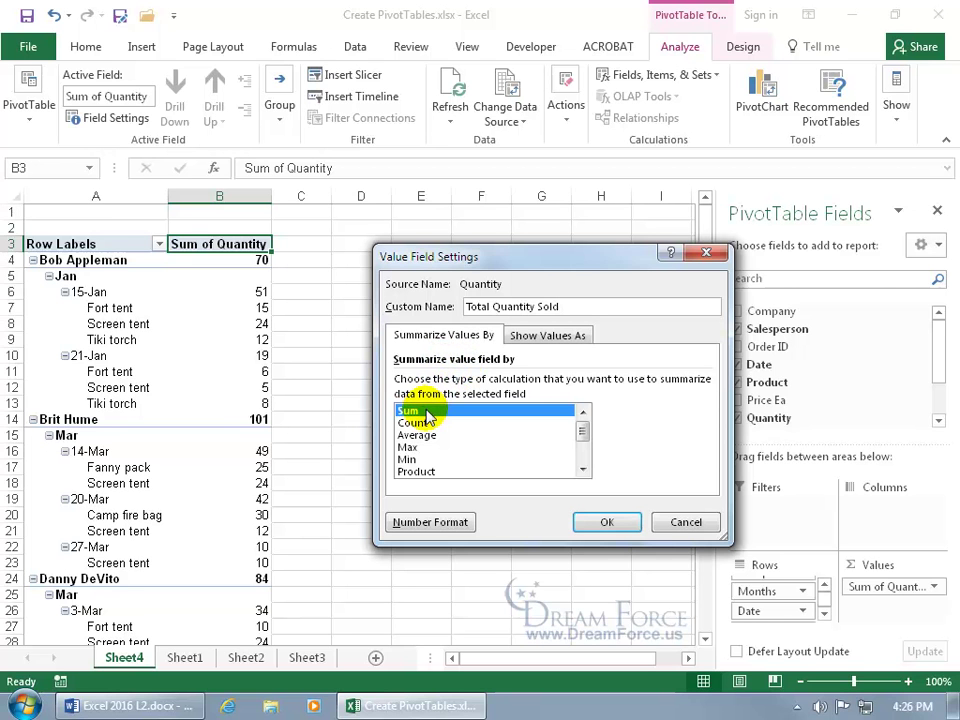
click(412, 447)
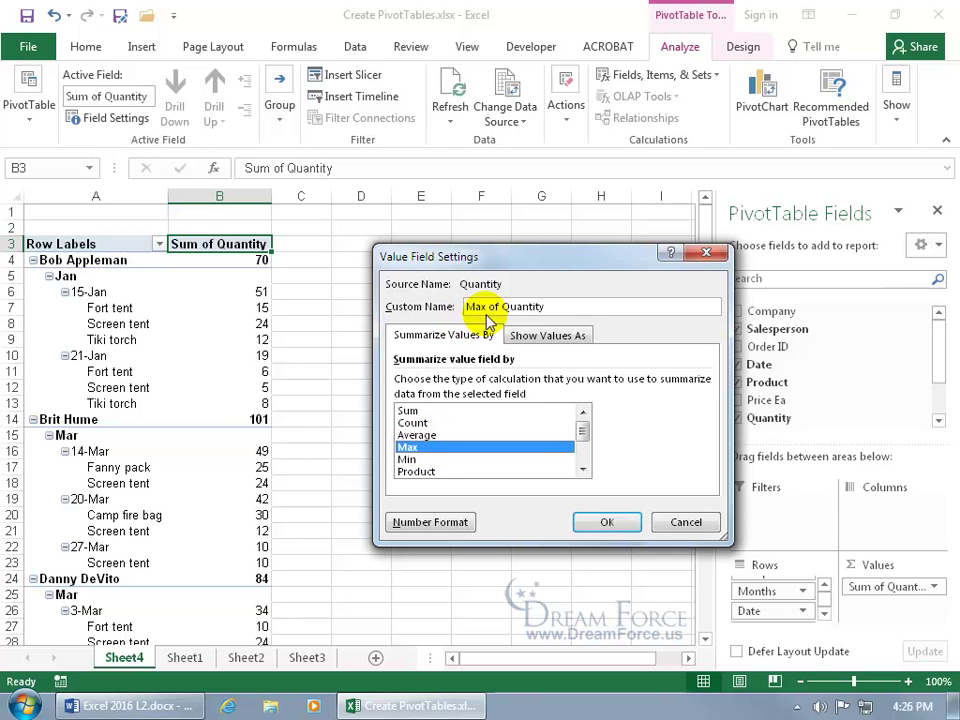
click(603, 521)
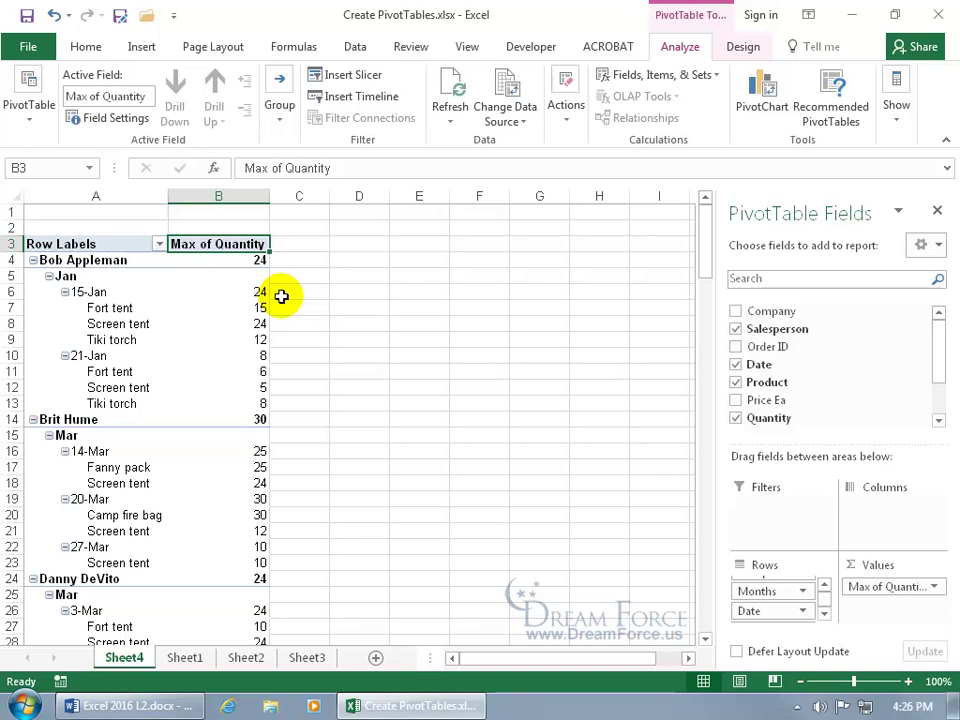
In the Quantity value field's settings, summarize by Sum and enter the custom name Total Quantity Sold
click(263, 323)
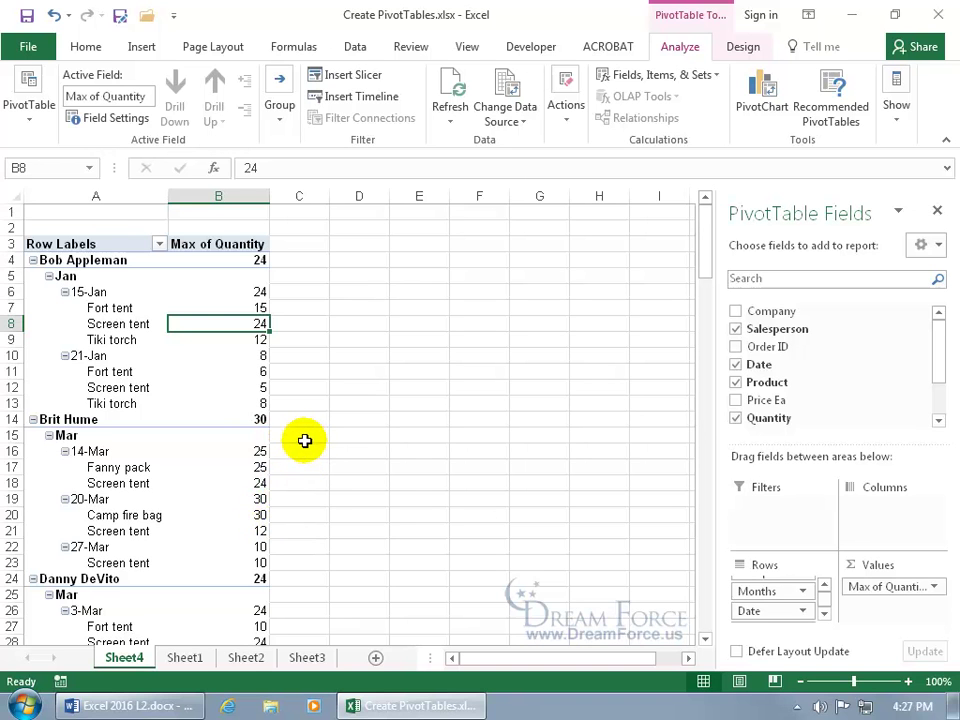
right_click(212, 247)
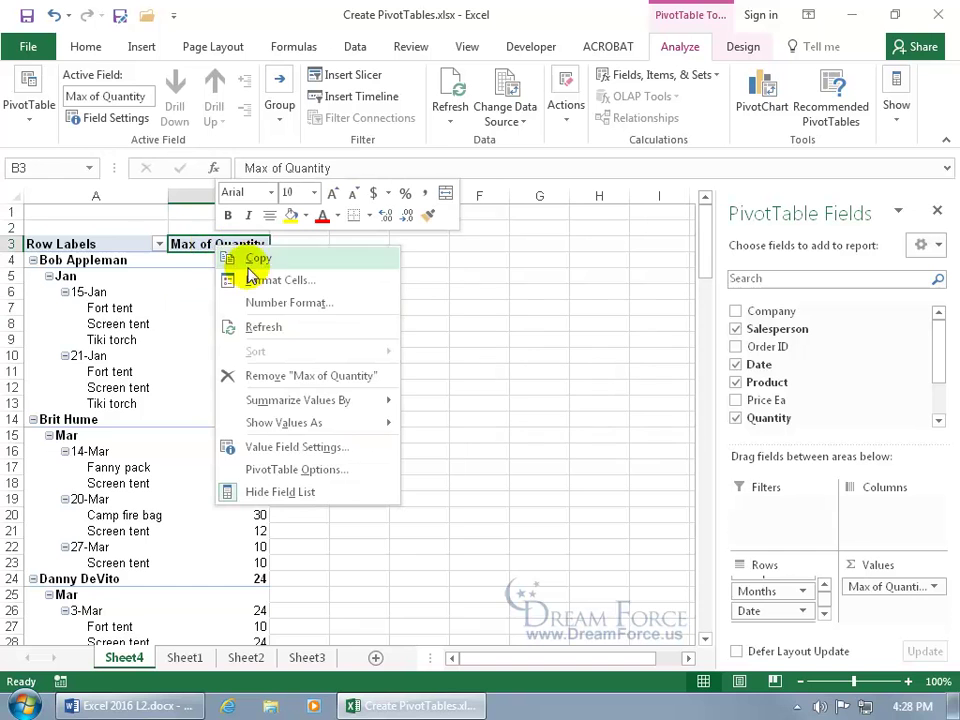
click(330, 447)
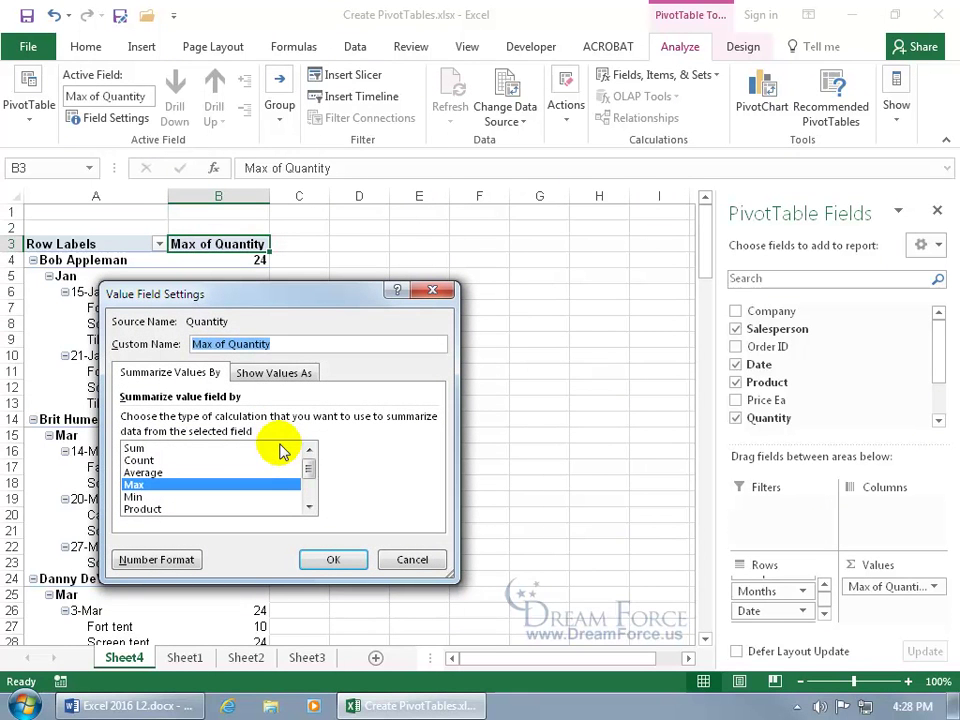
click(138, 449)
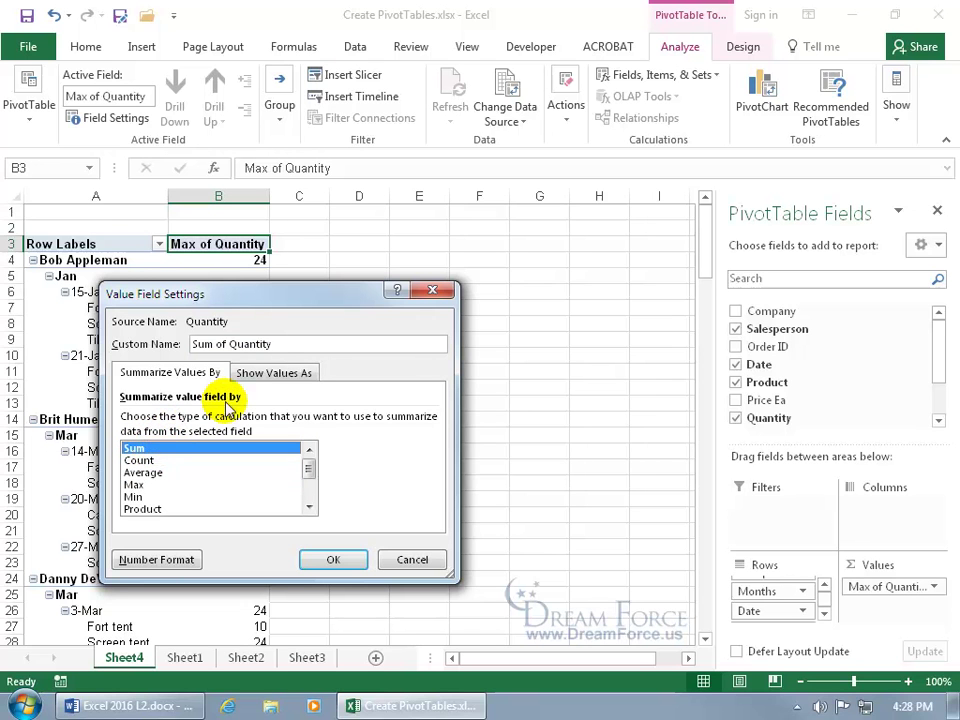
triple_click(283, 343)
text(Total Quantity Sold)
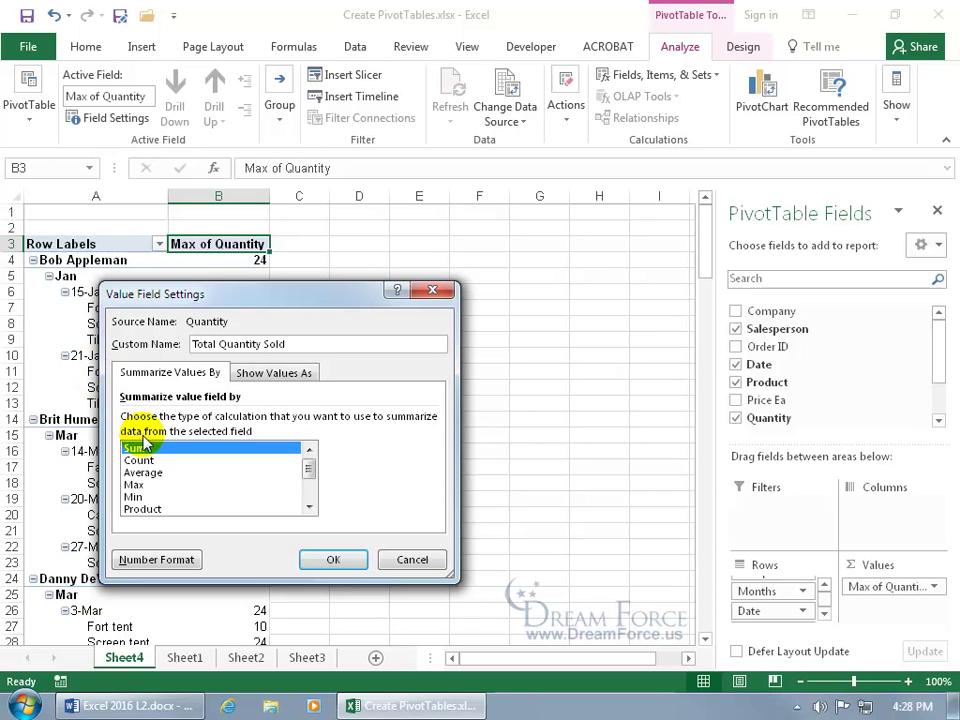
Look through the Currency number format's symbols, cancel the format change, and apply the Quantity value field settings
click(164, 563)
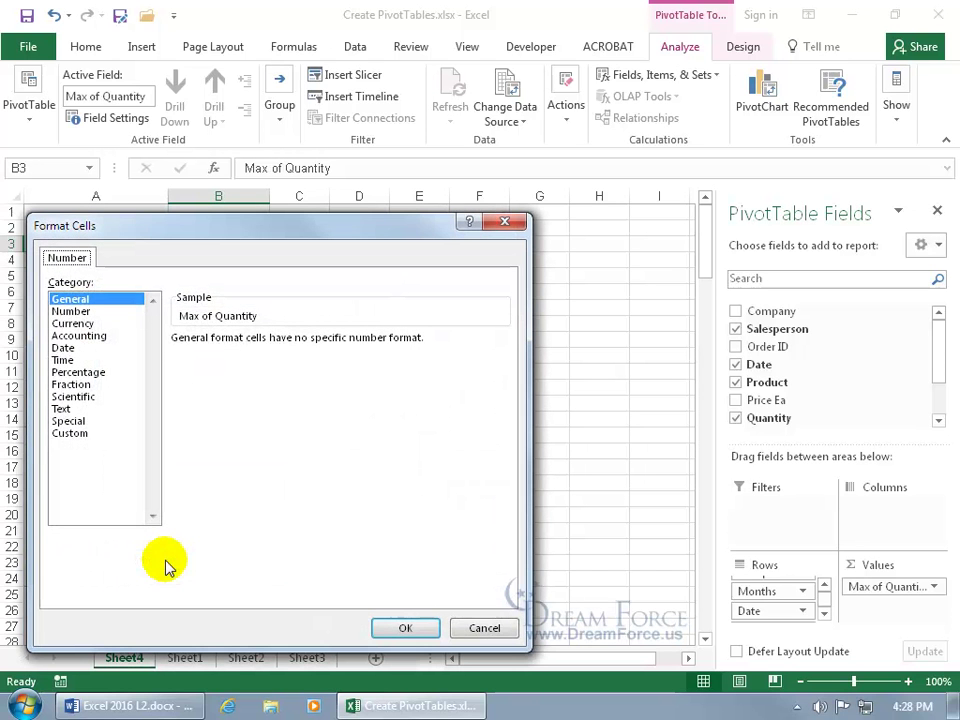
click(88, 325)
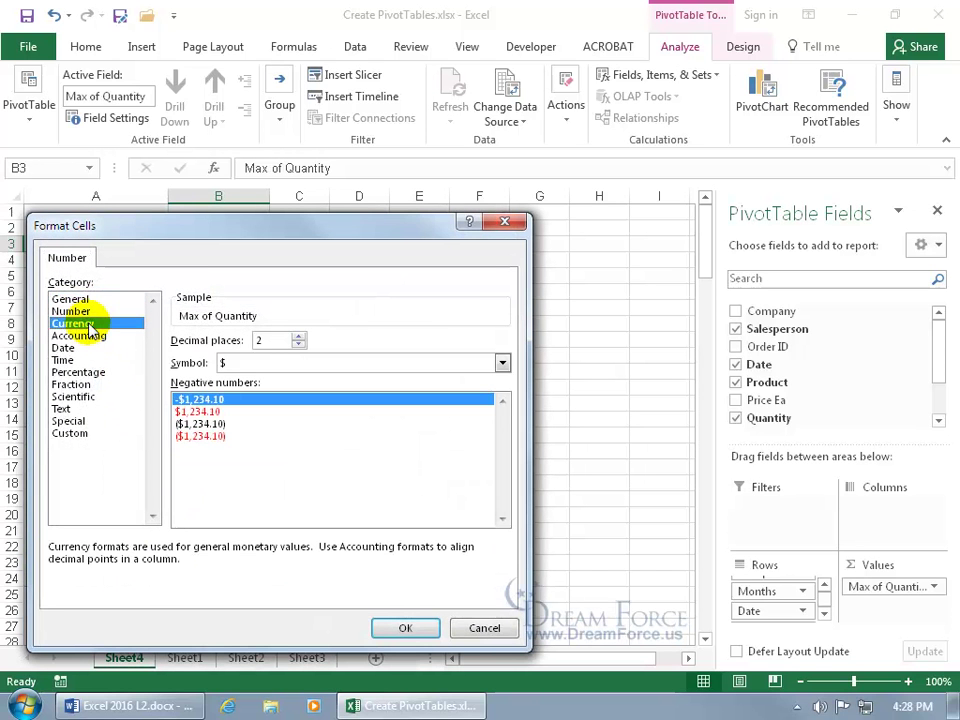
click(502, 363)
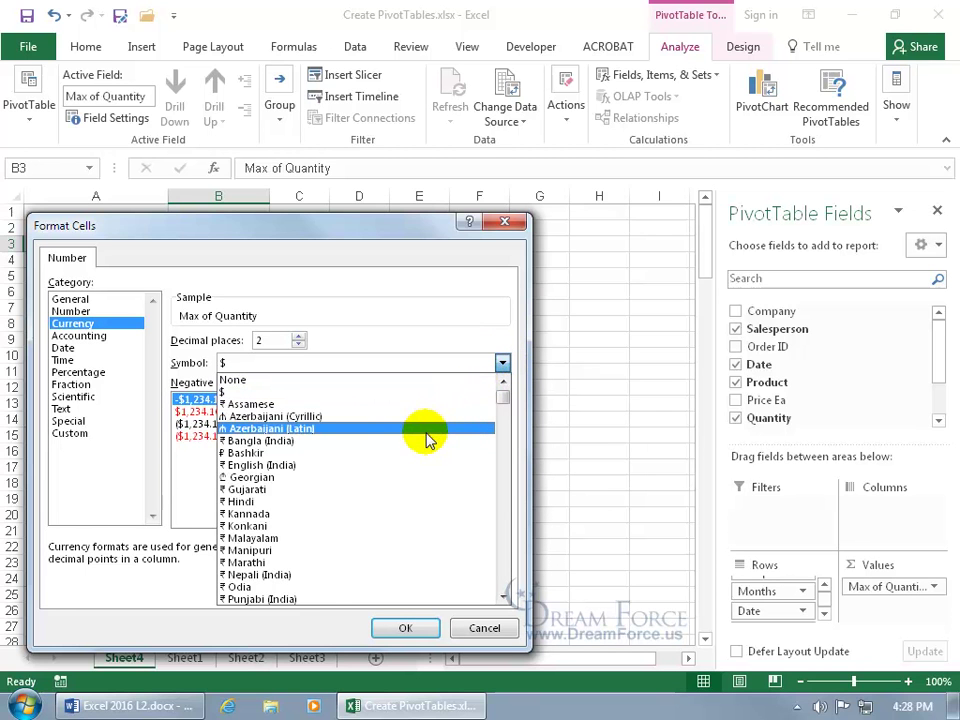
scroll(321, 578, down, 2)
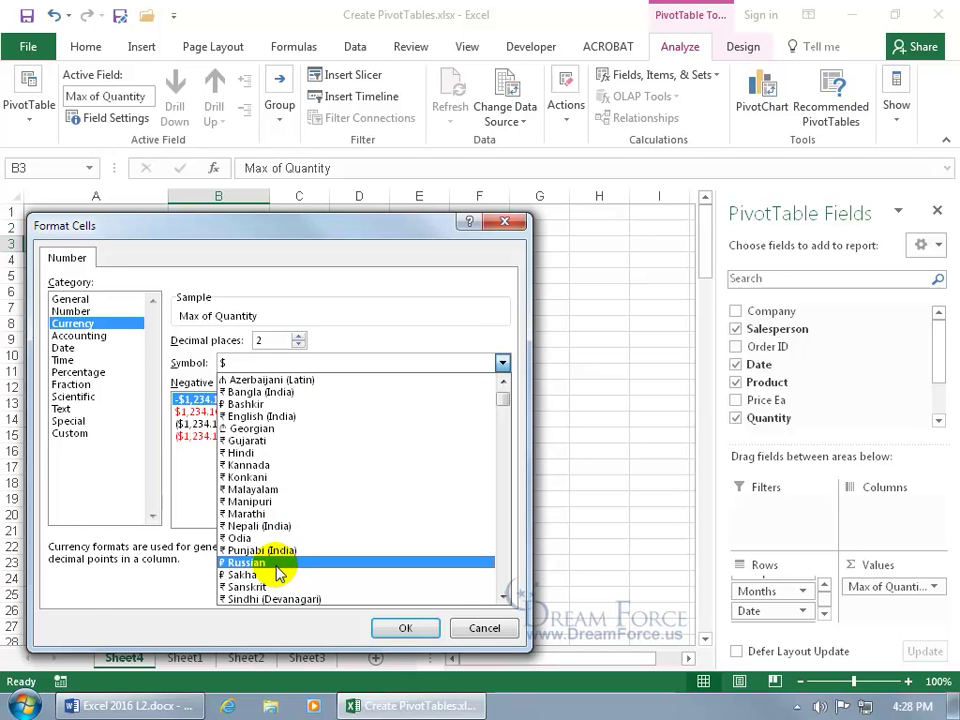
click(484, 630)
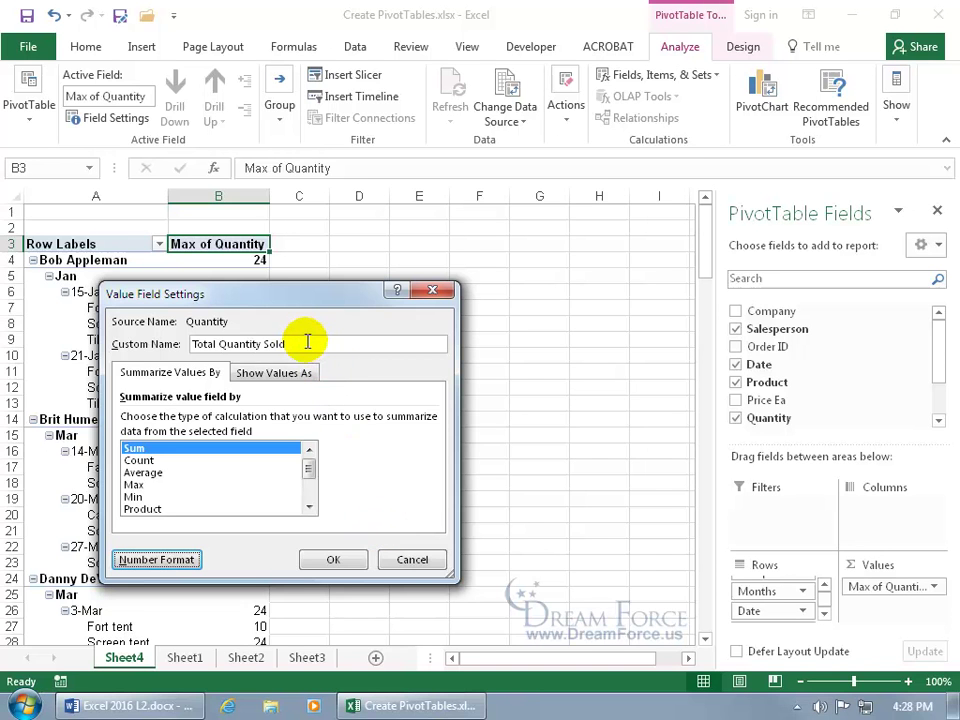
click(333, 559)
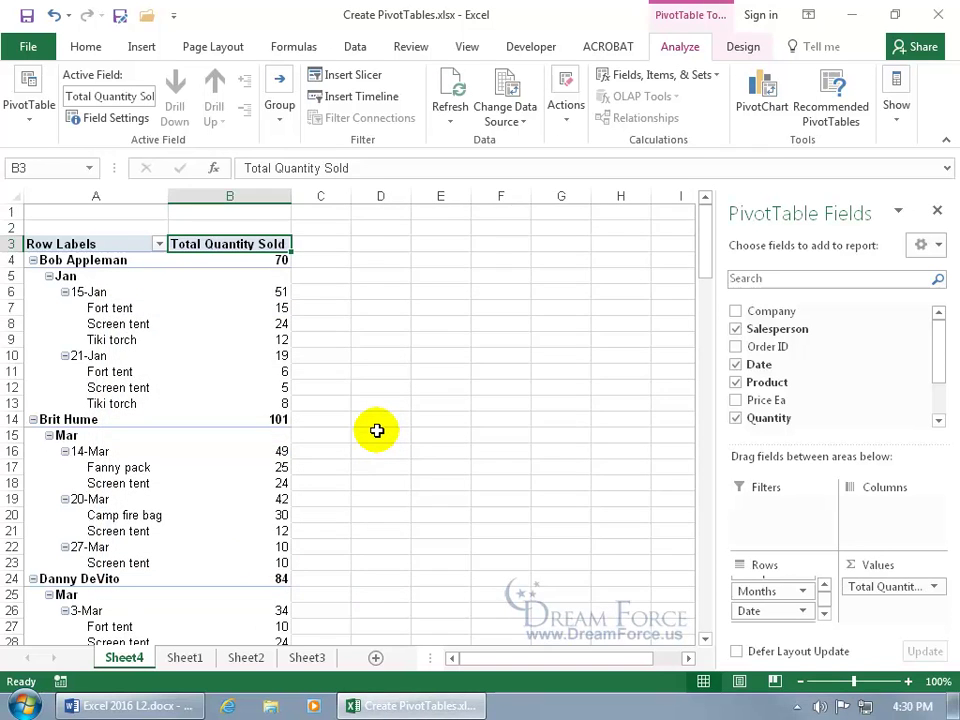
Try sorting the products from Z to A in the PivotTable, and undo the sort
right_click(113, 325)
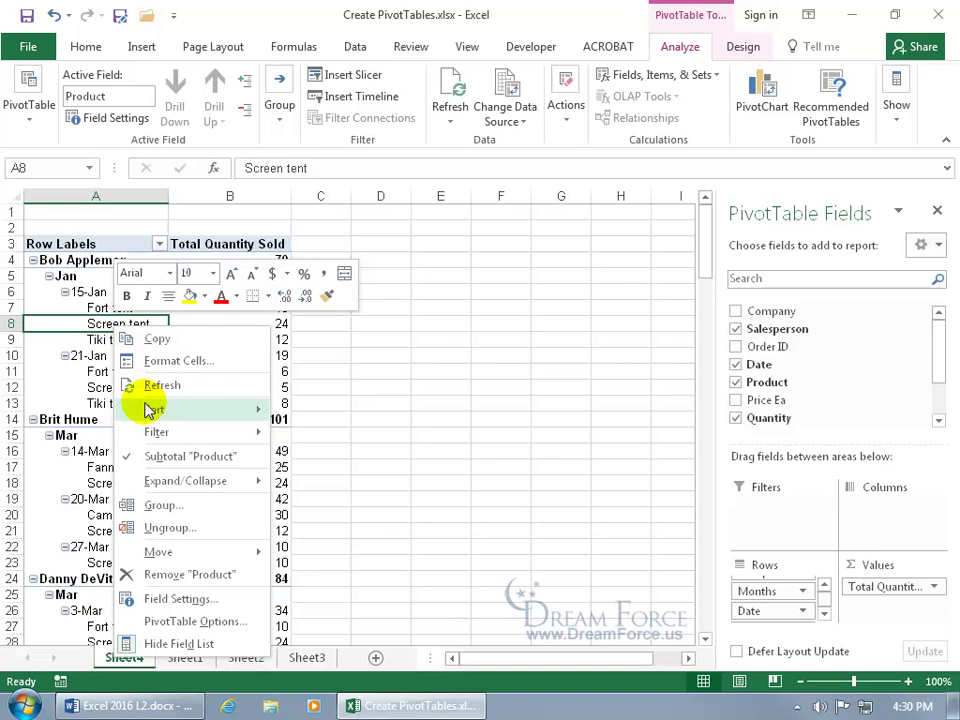
mouse_move(141, 405)
click(317, 433)
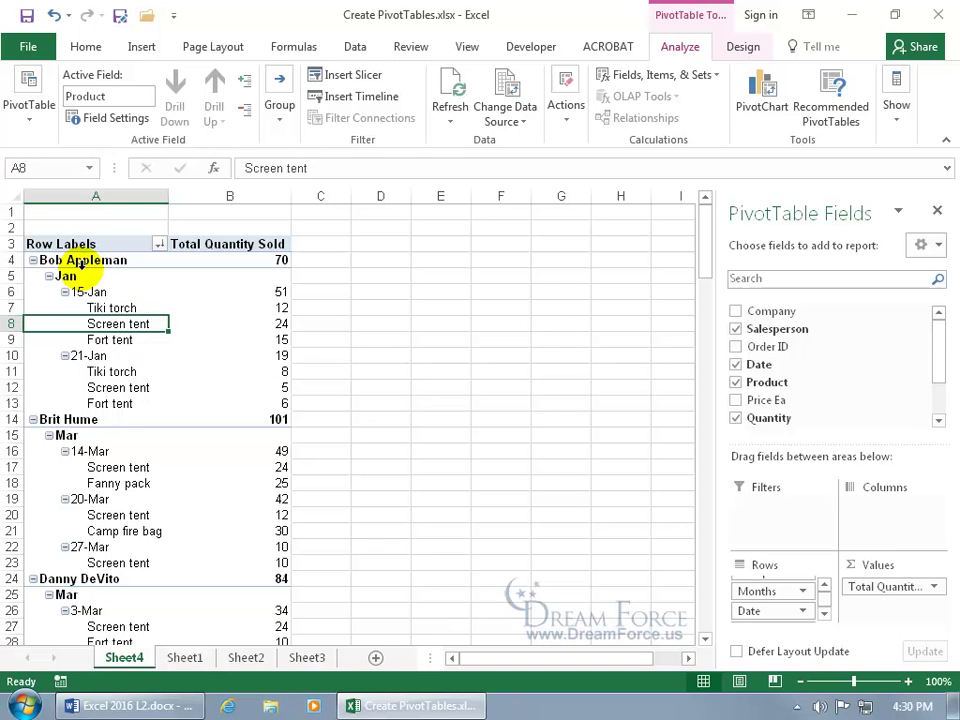
click(50, 14)
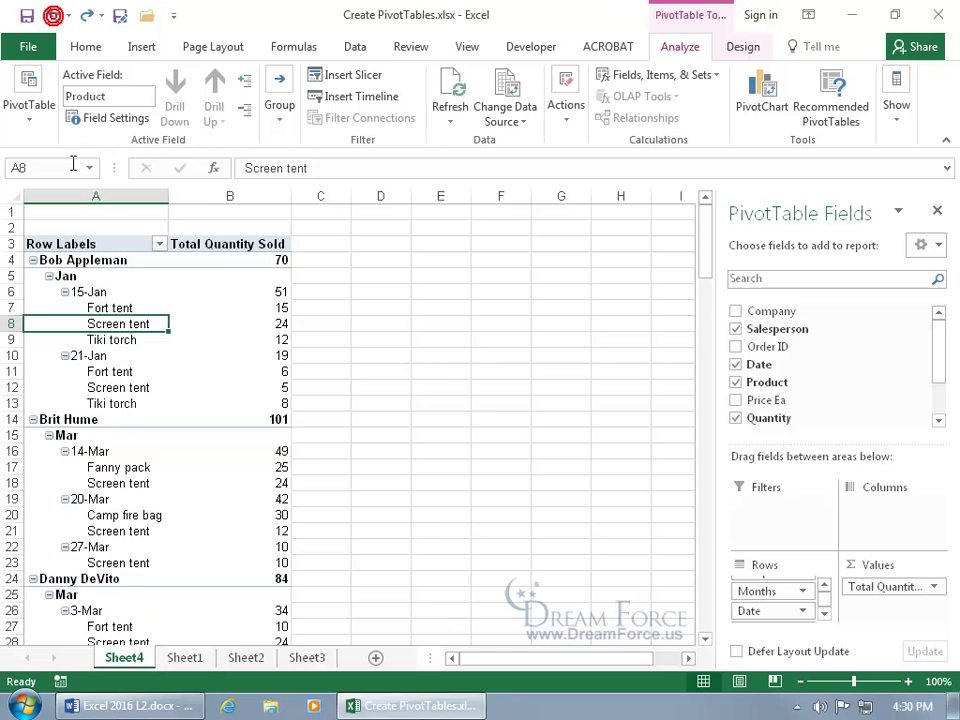
Try sorting the salespersons from Z to A in the PivotTable, and undo the sort
click(63, 262)
right_click(63, 262)
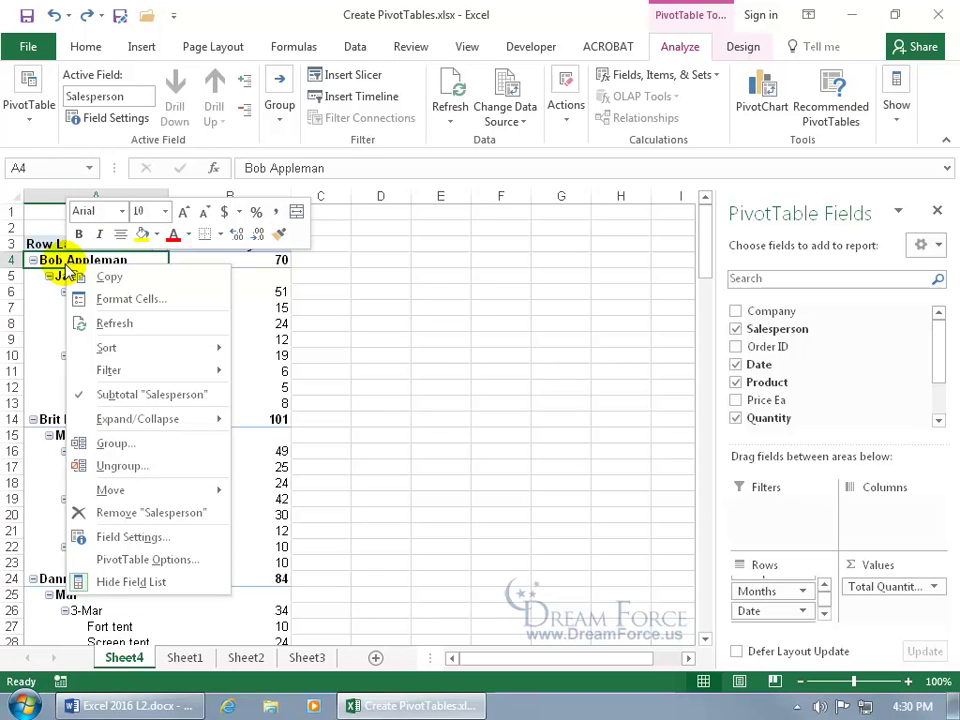
mouse_move(118, 345)
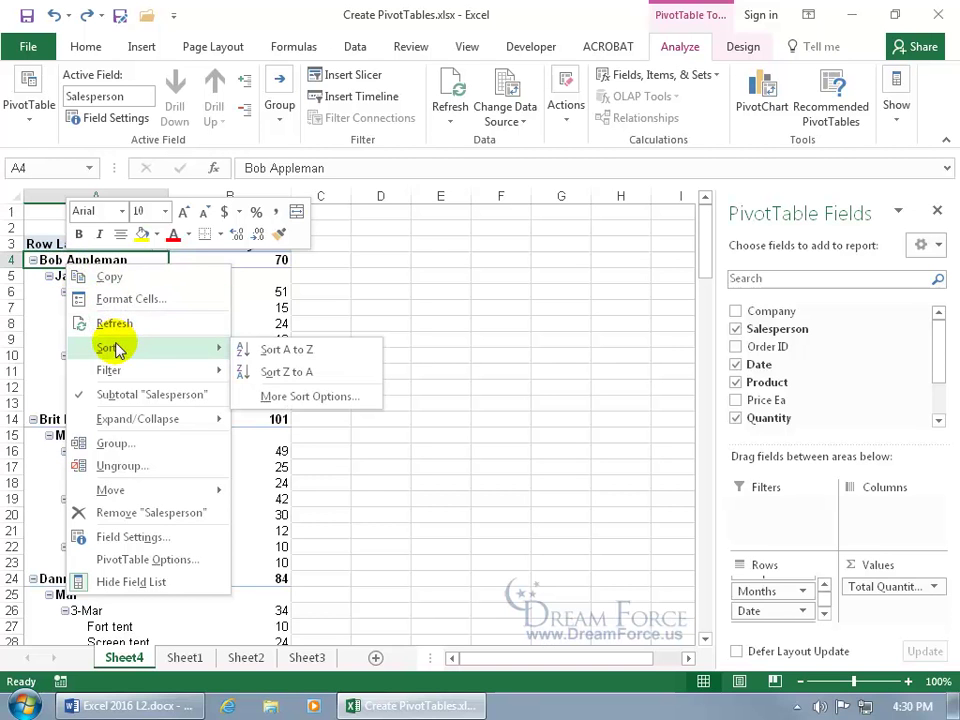
click(281, 373)
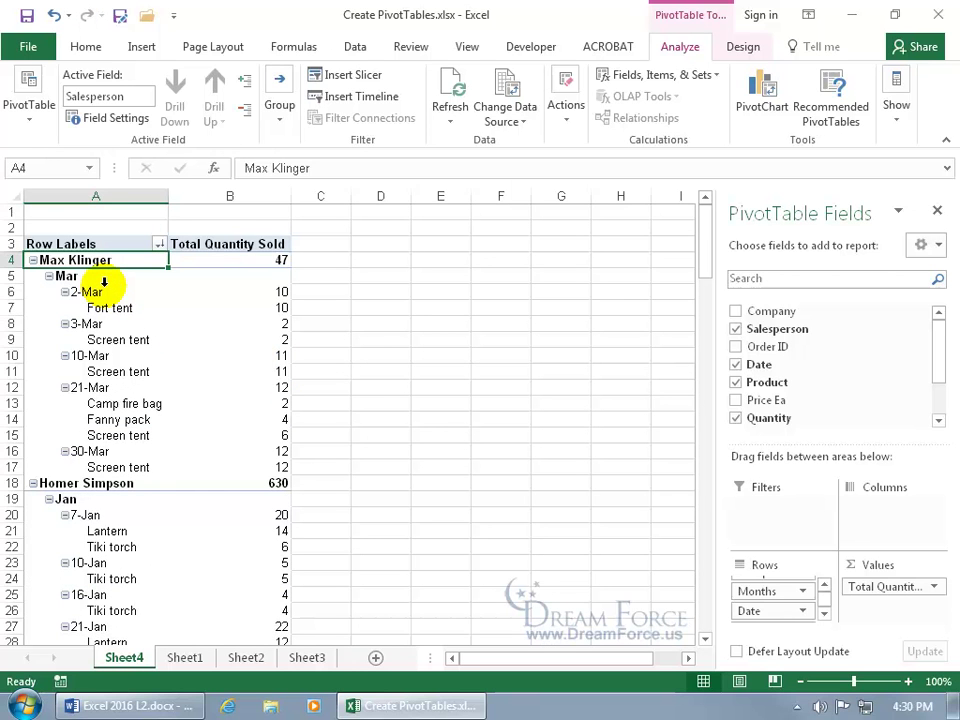
click(54, 15)
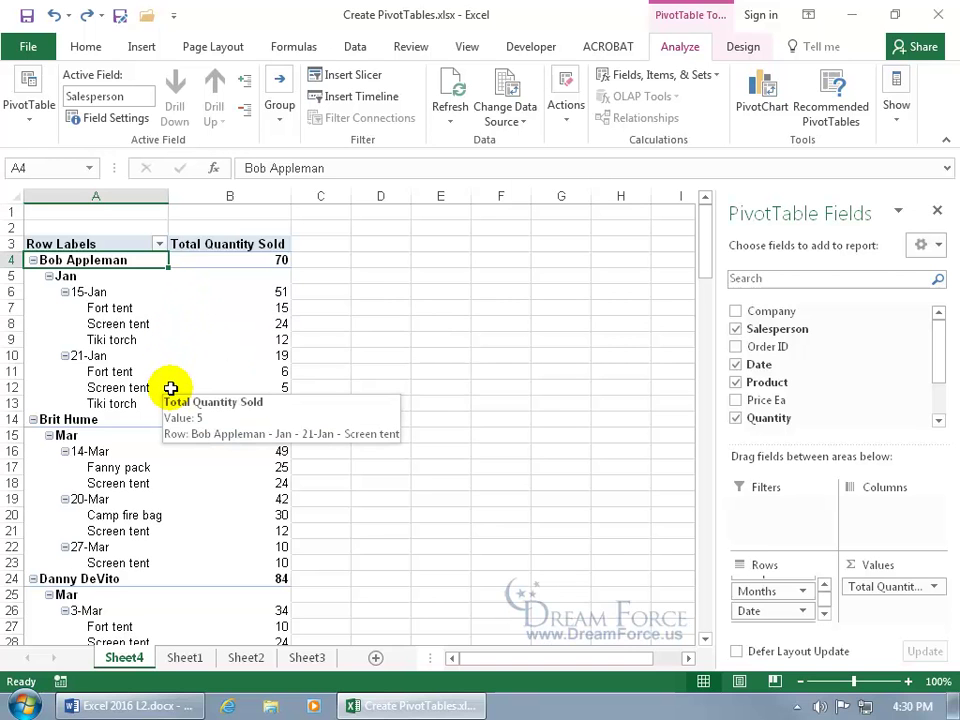
Collapse the whole Salesperson field, and expand only the first salesperson's entry
double_click(135, 272)
double_click(135, 270)
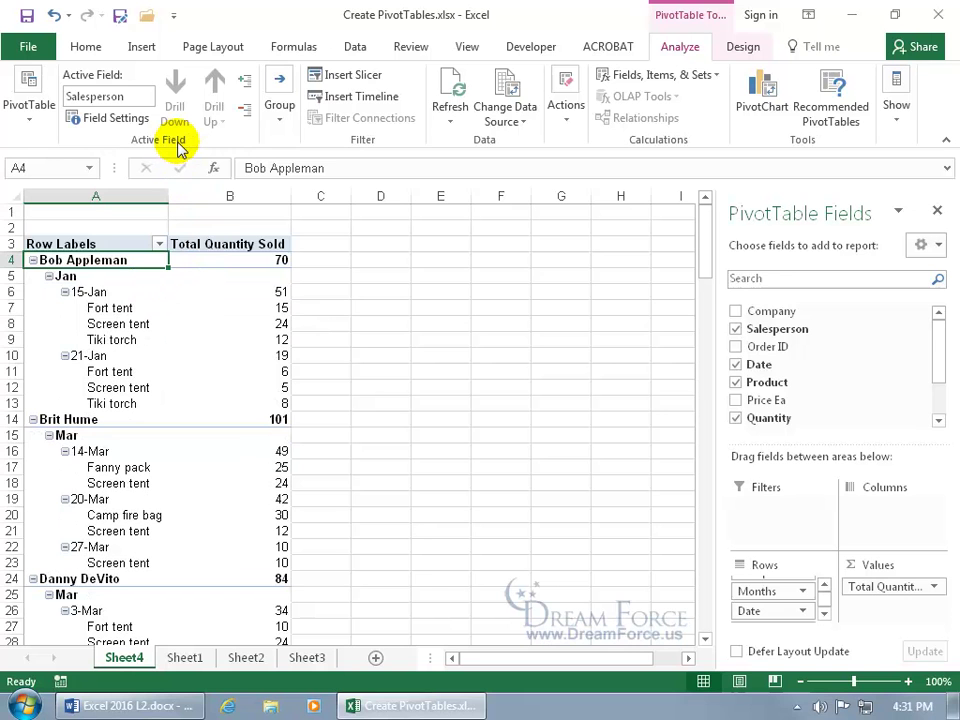
click(246, 120)
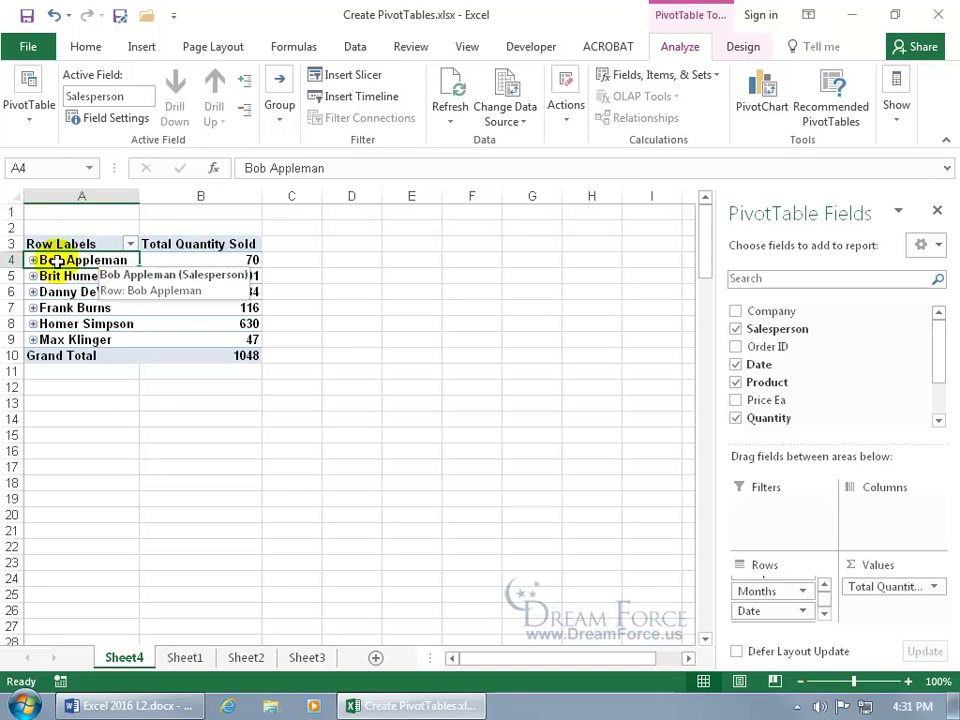
click(33, 260)
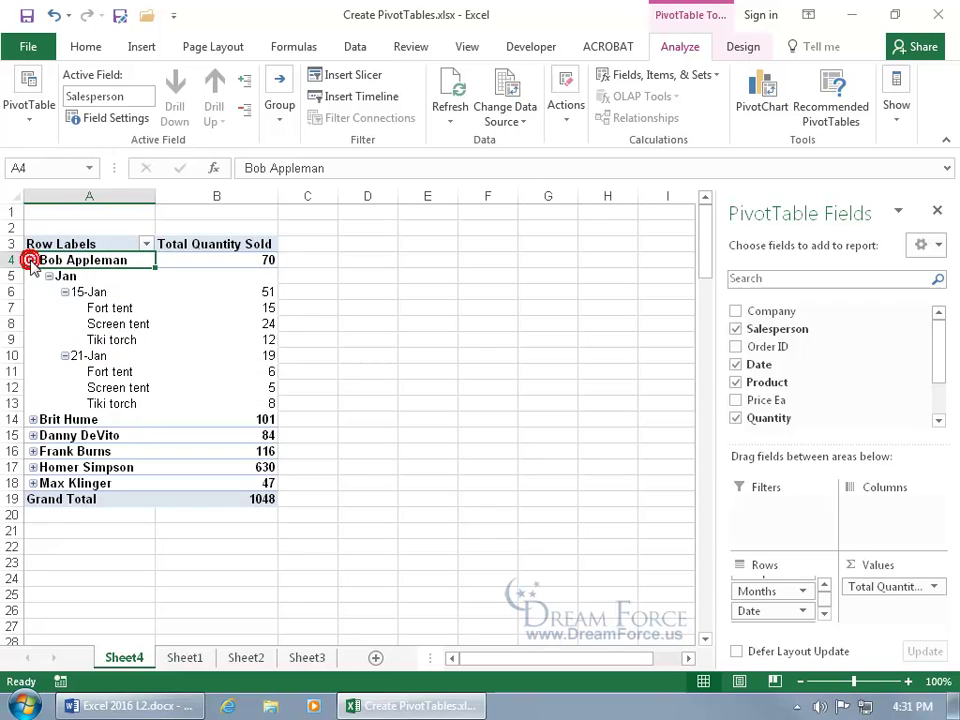
Collapse the whole Date field from the 15-Jan entry, and collapse the first salesperson's entry
click(91, 292)
click(90, 292)
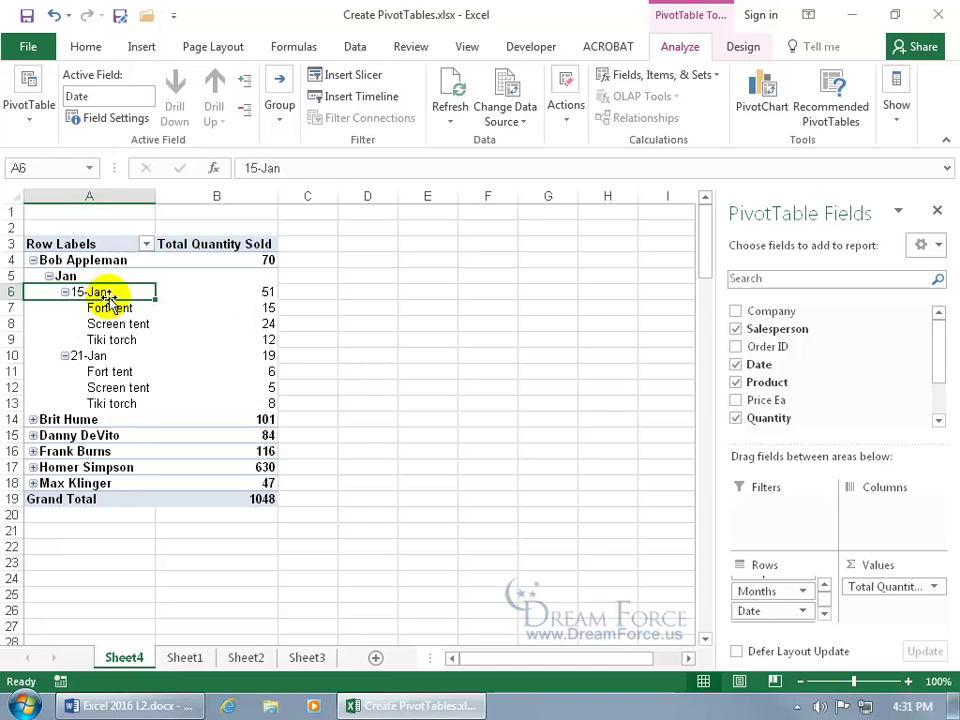
click(244, 112)
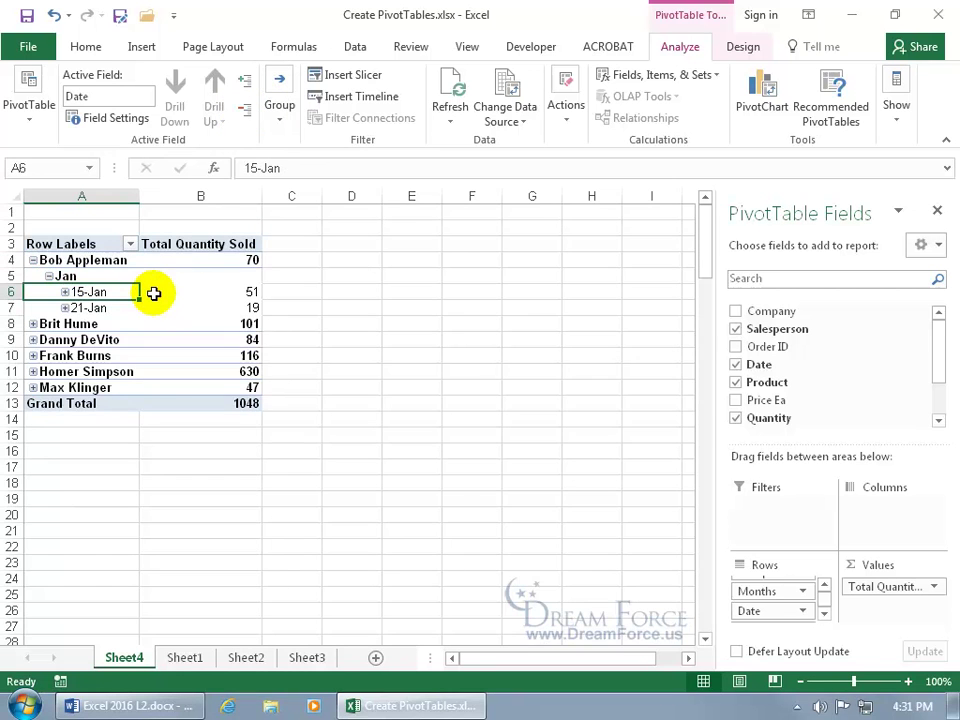
mouse_move(154, 294)
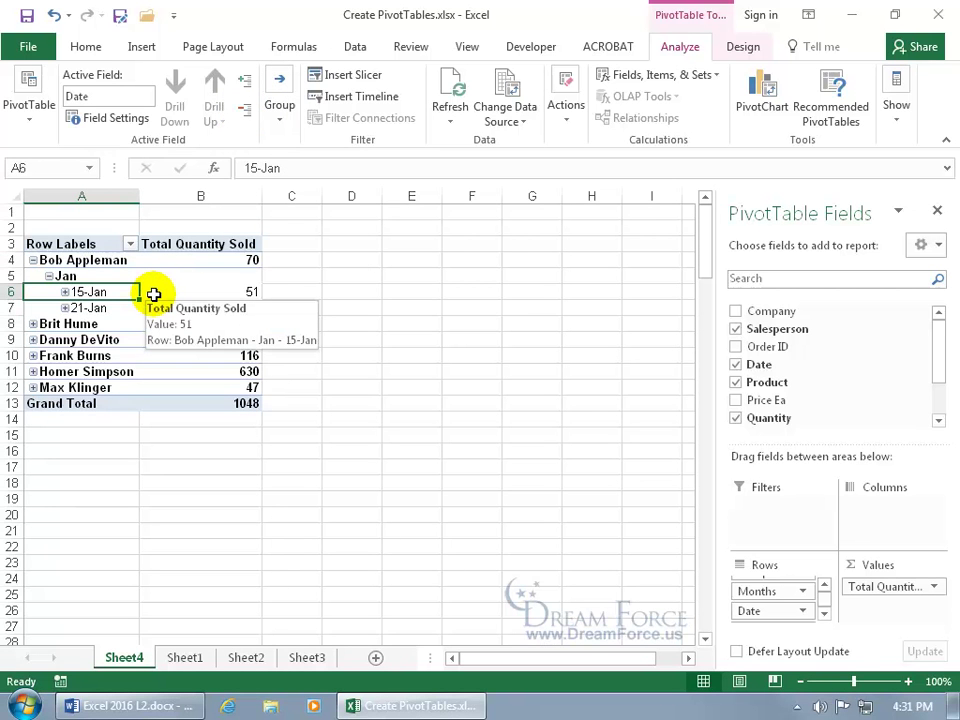
click(34, 261)
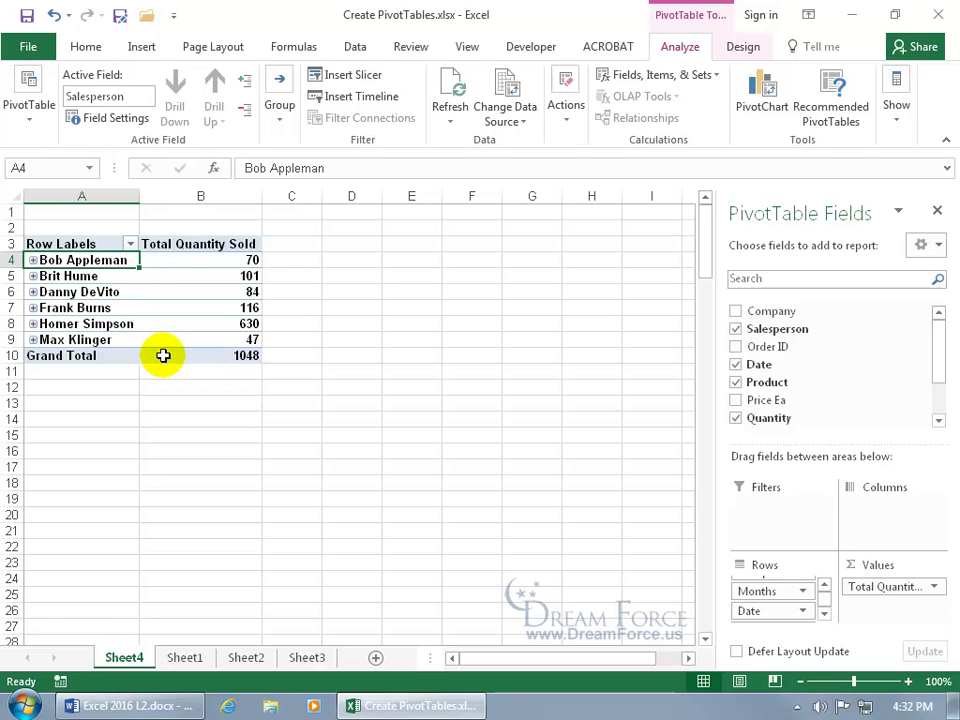
Expand the whole Salesperson field, and expand the whole Date field to show the products under each date
click(244, 82)
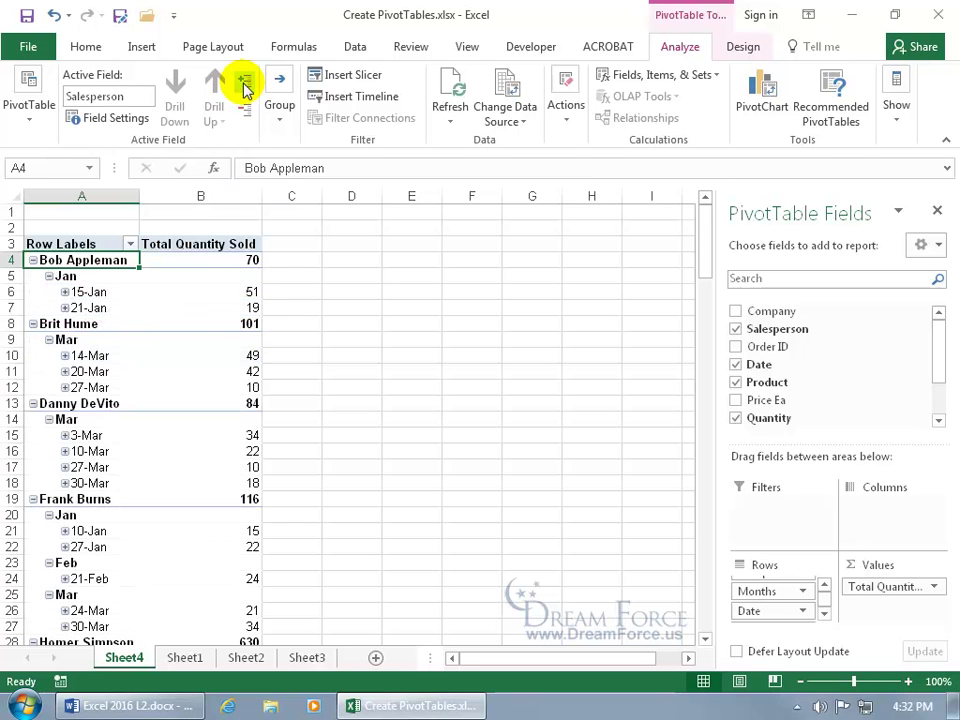
click(80, 292)
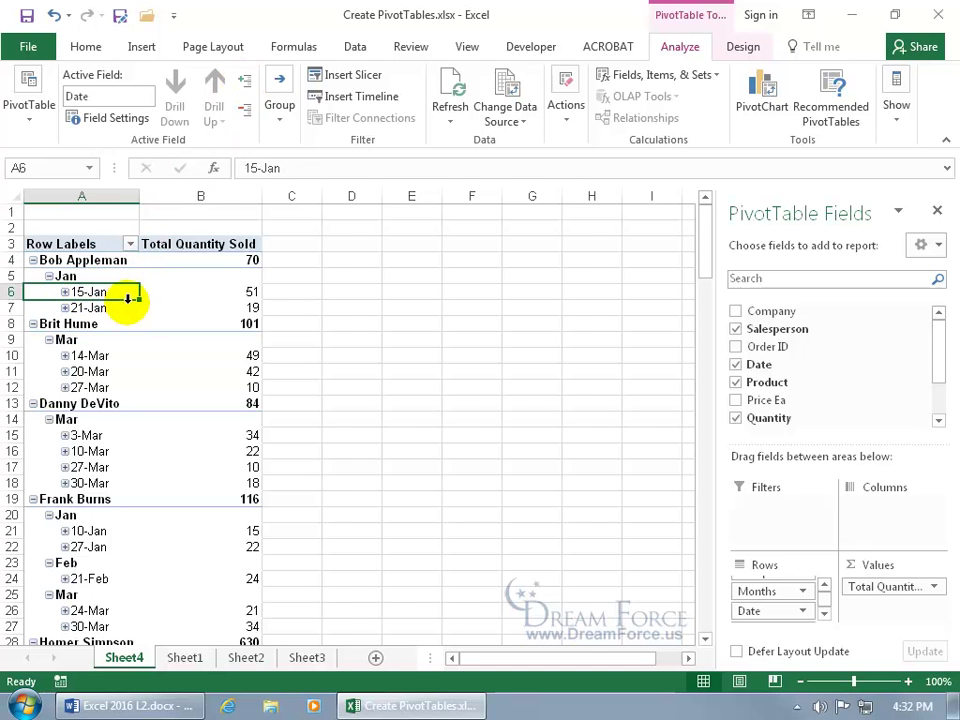
click(244, 82)
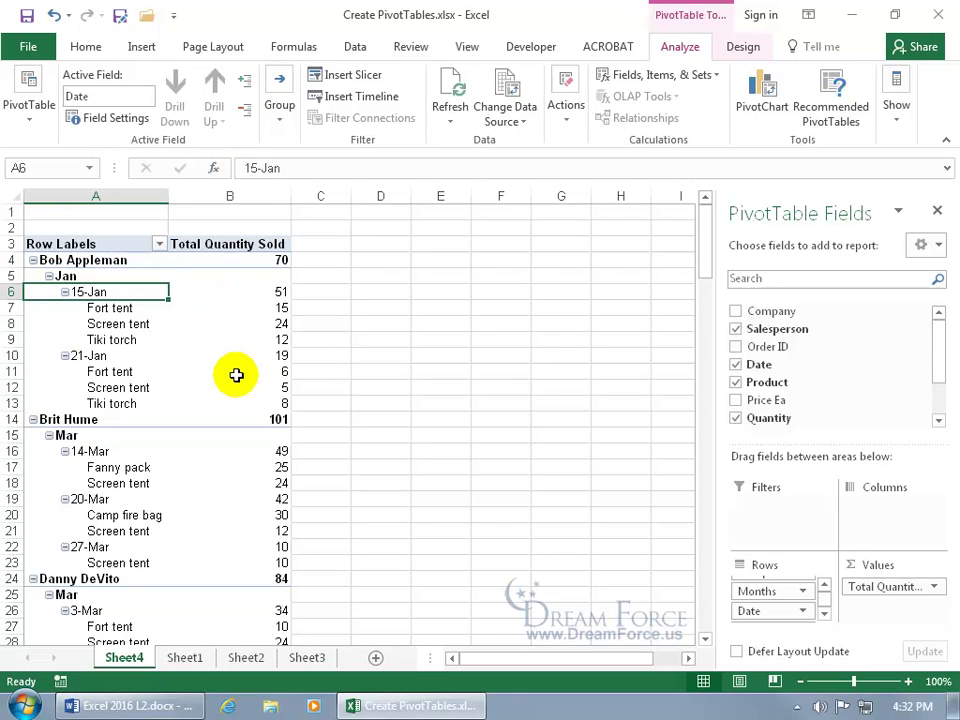
Try showing the Total Quantity Sold values as % of Grand Total, and return them to No Calculation
right_click(283, 294)
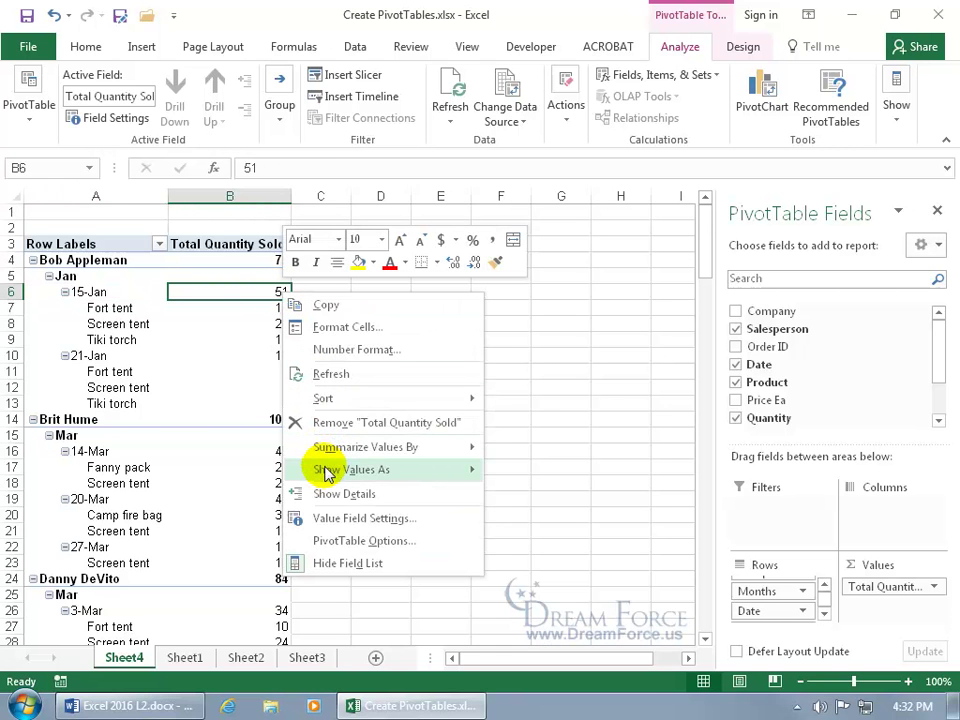
mouse_move(324, 468)
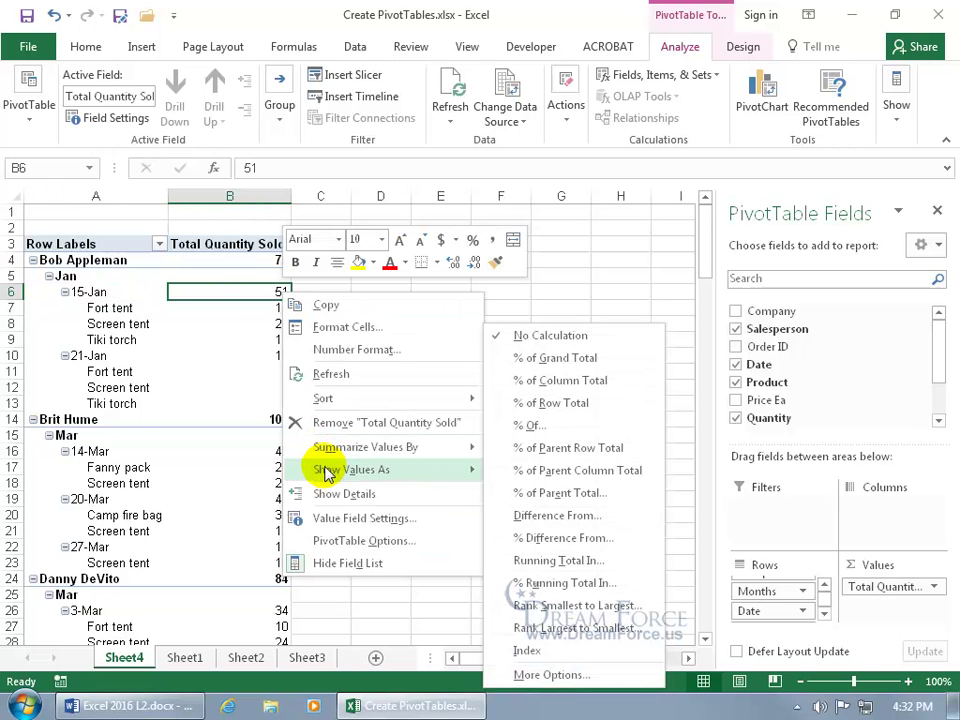
click(572, 366)
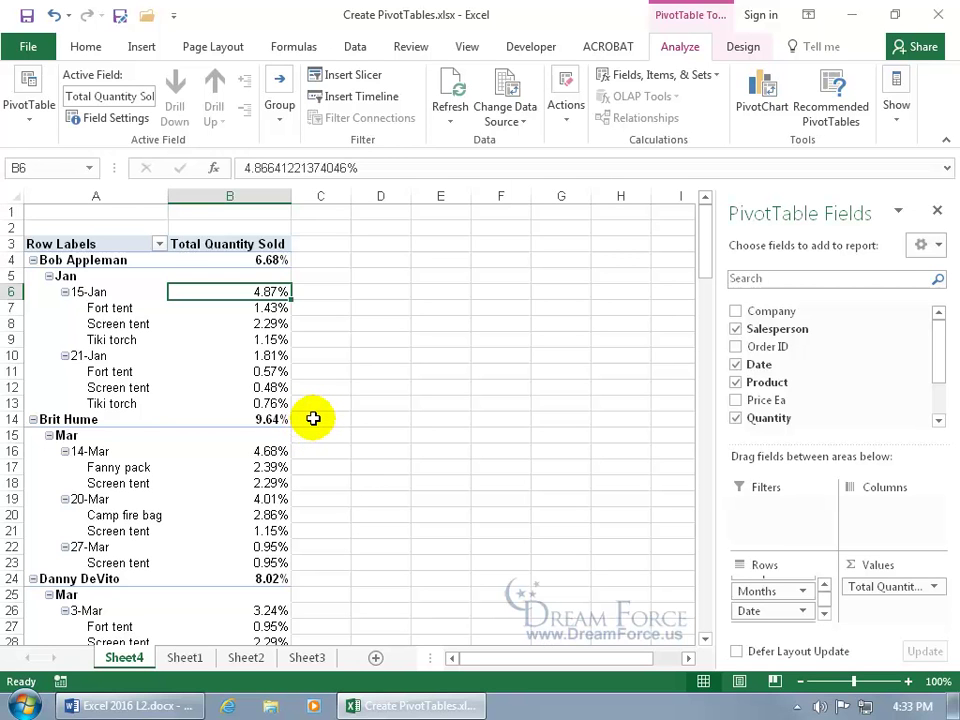
right_click(252, 293)
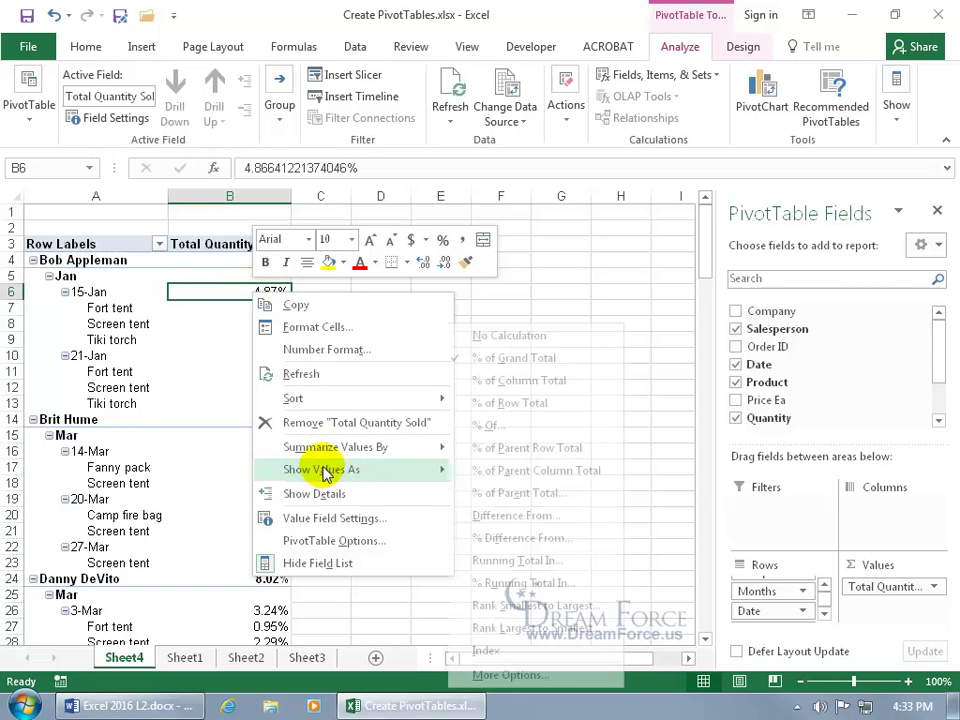
click(540, 336)
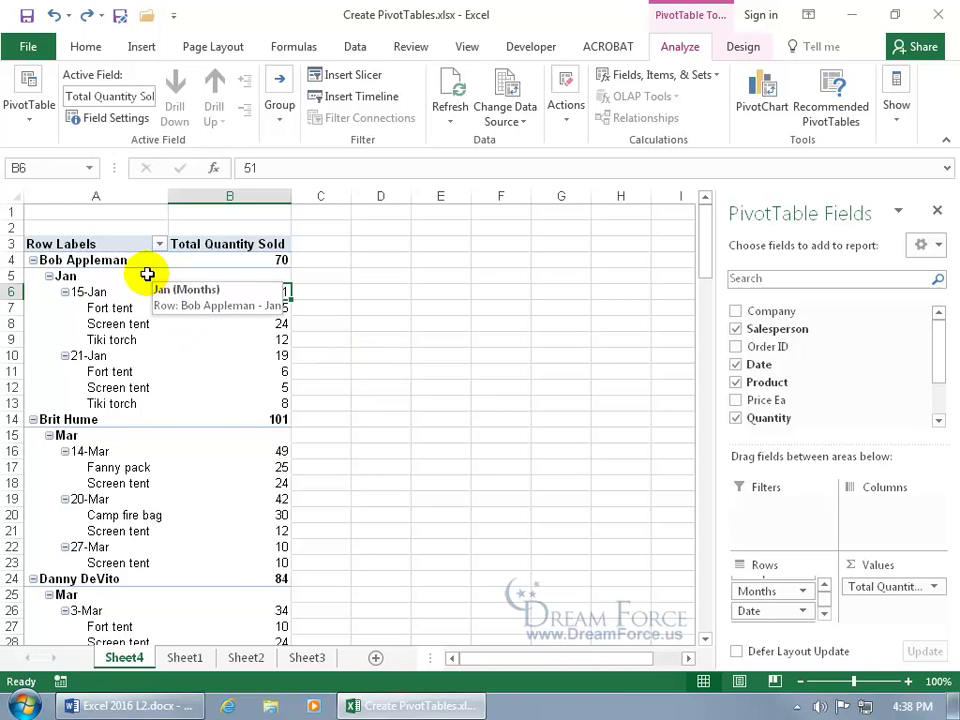
Rename the PivotTable's Salesperson row field as Salespersons, and bring it into view in the Rows area
click(119, 245)
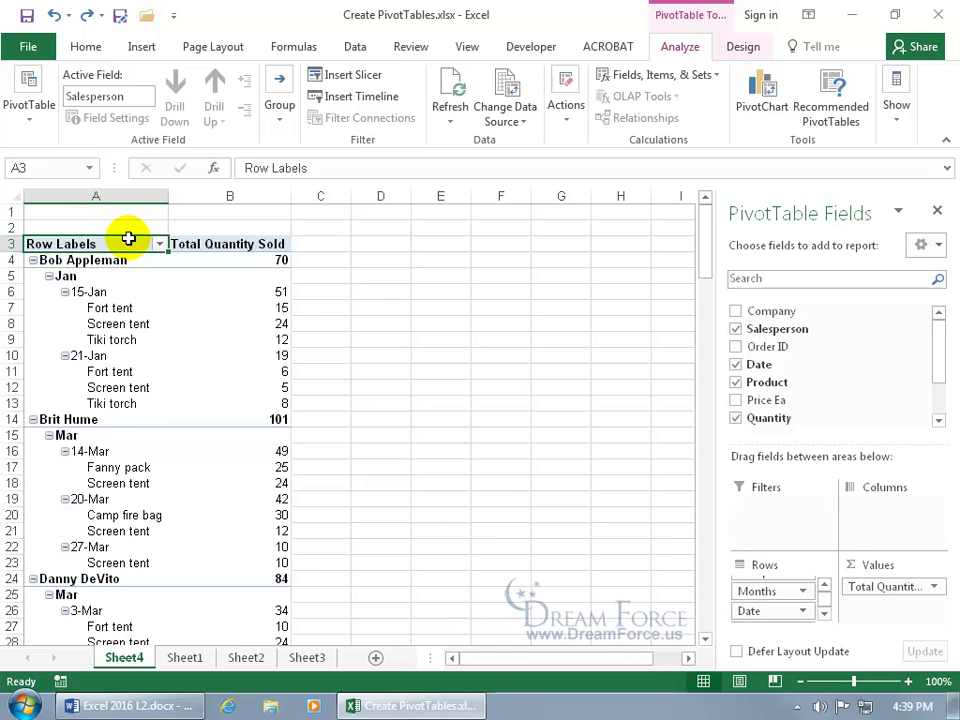
click(133, 96)
click(133, 96)
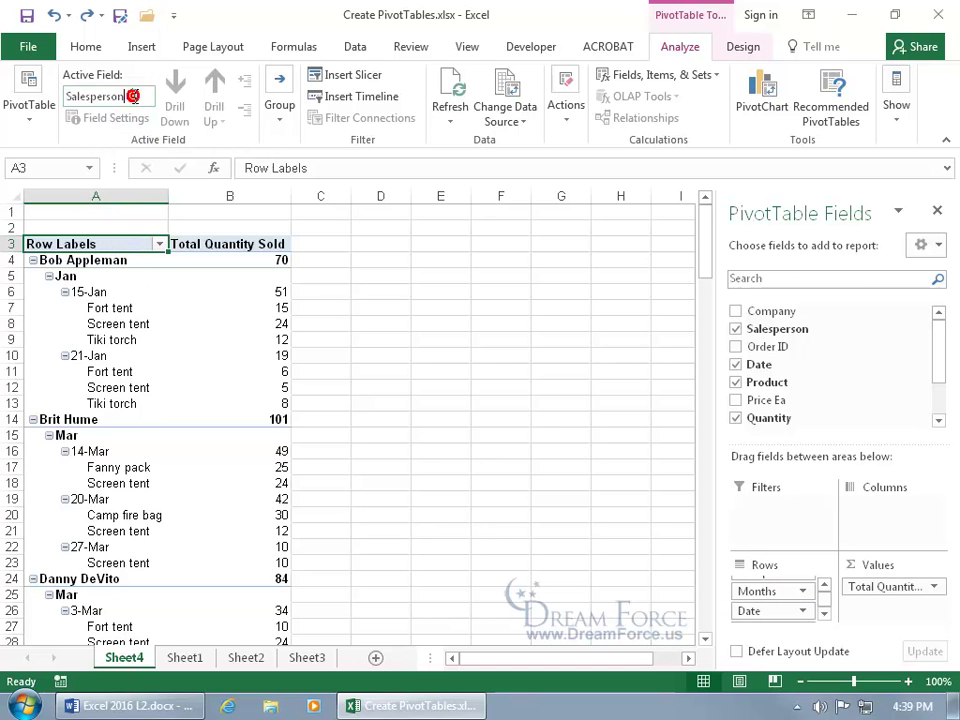
text(s)
key(Return)
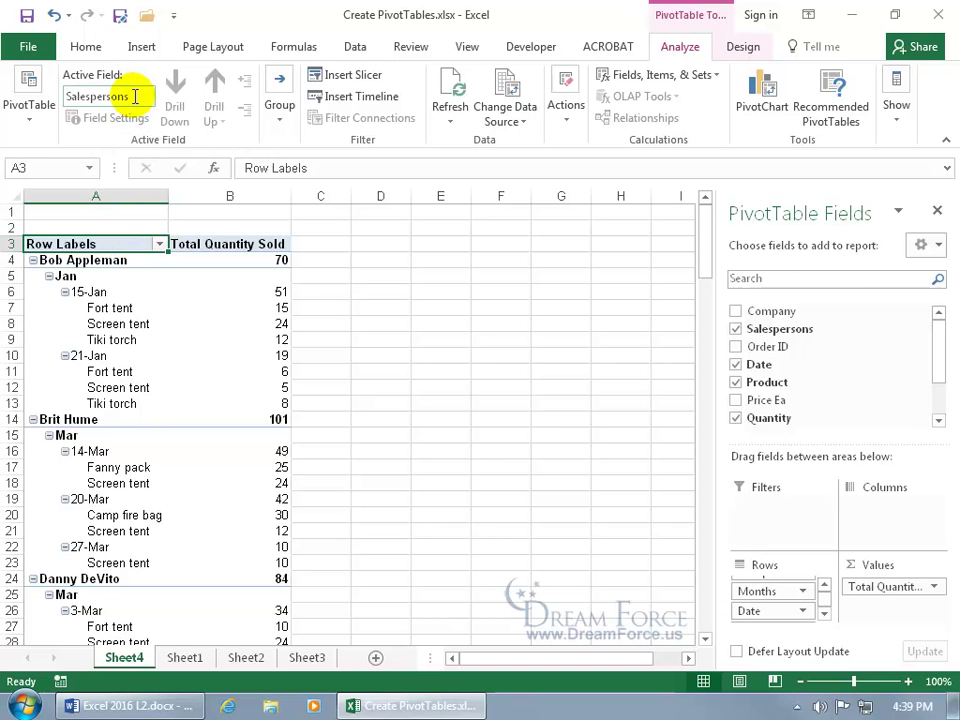
click(823, 585)
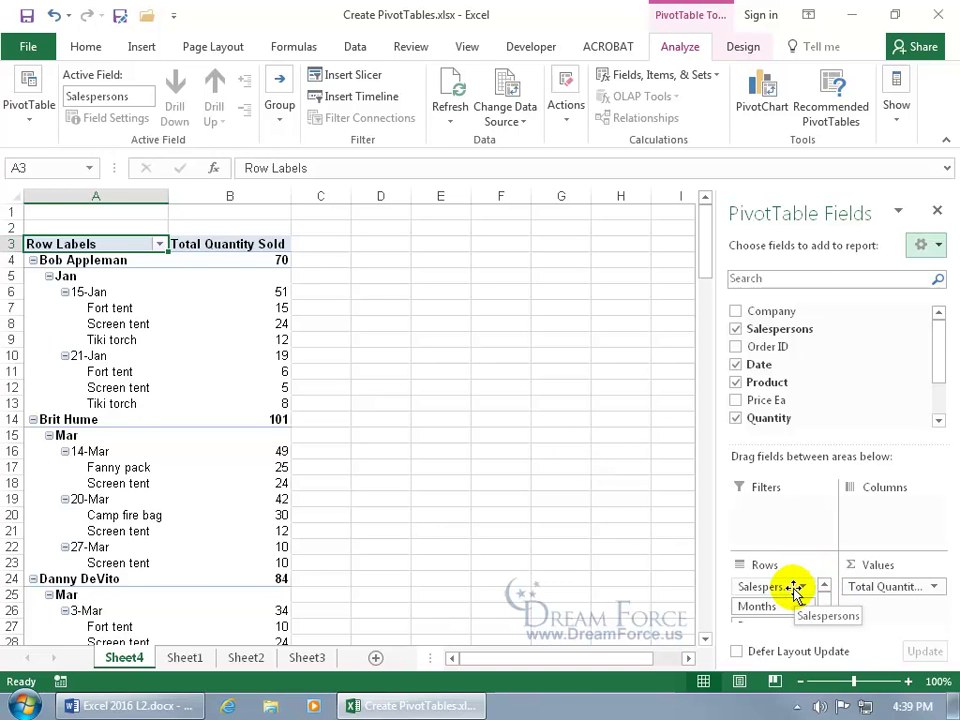
Rename the Total Quantity Sold value field as Total Sold
click(249, 244)
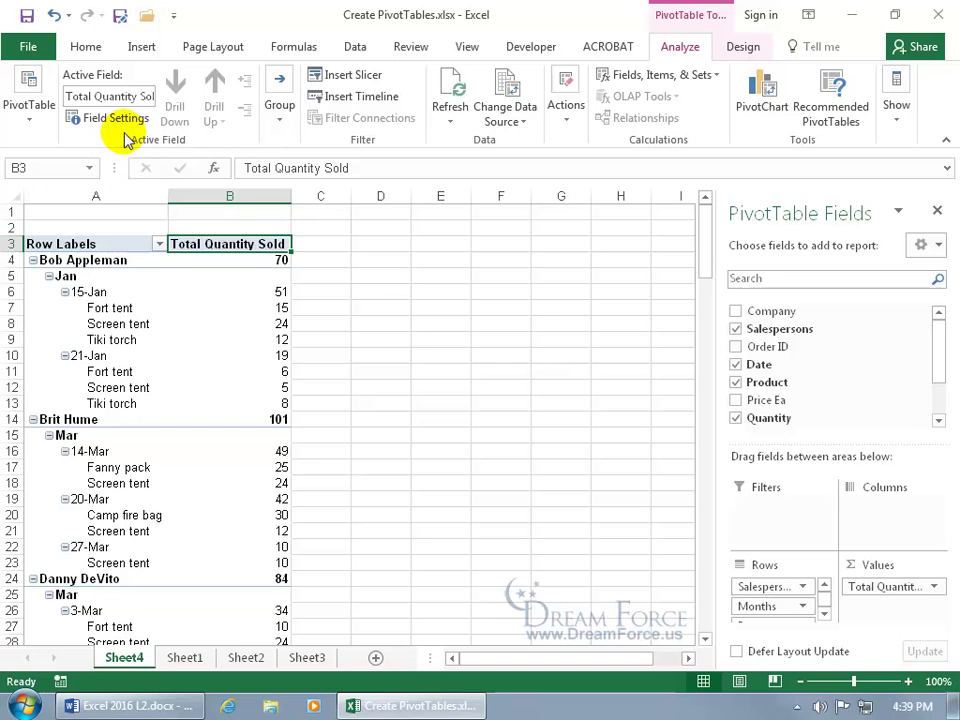
click(122, 95)
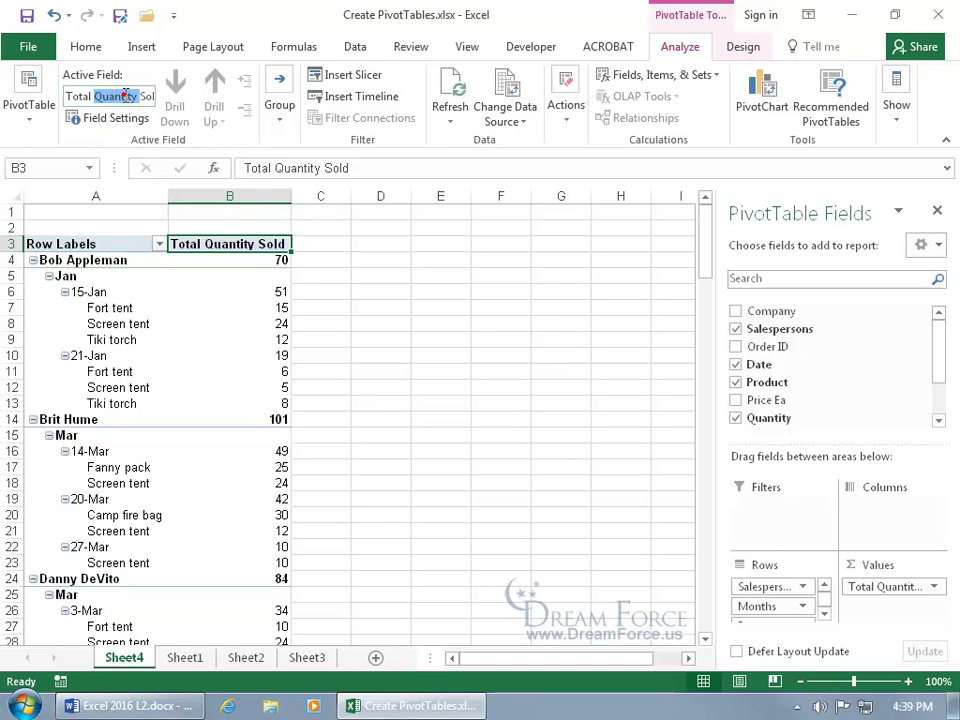
key(Delete)
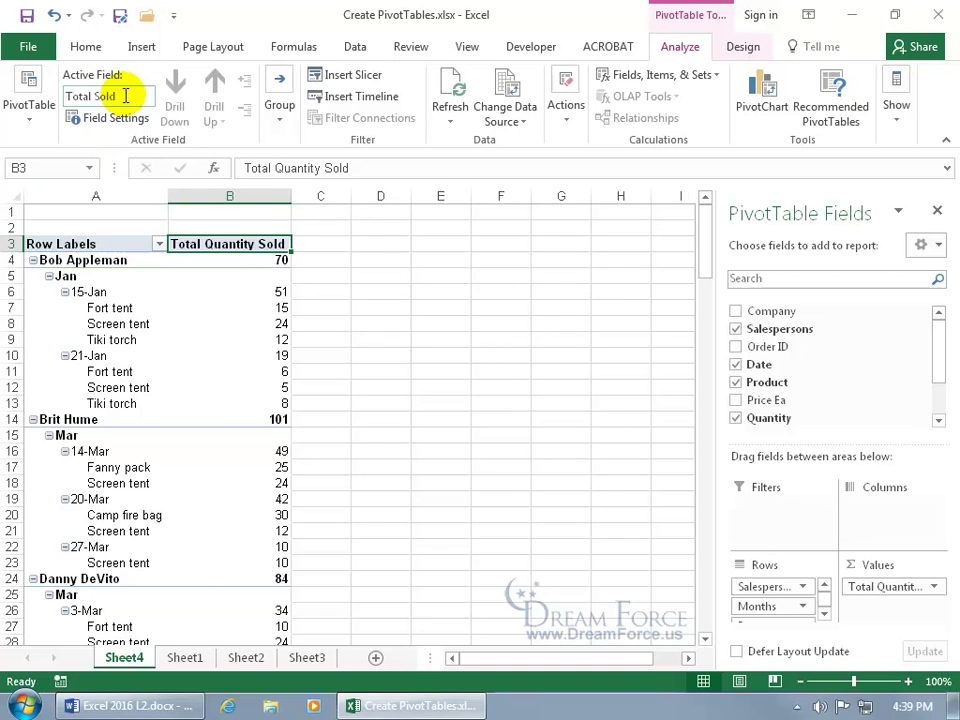
key(Return)
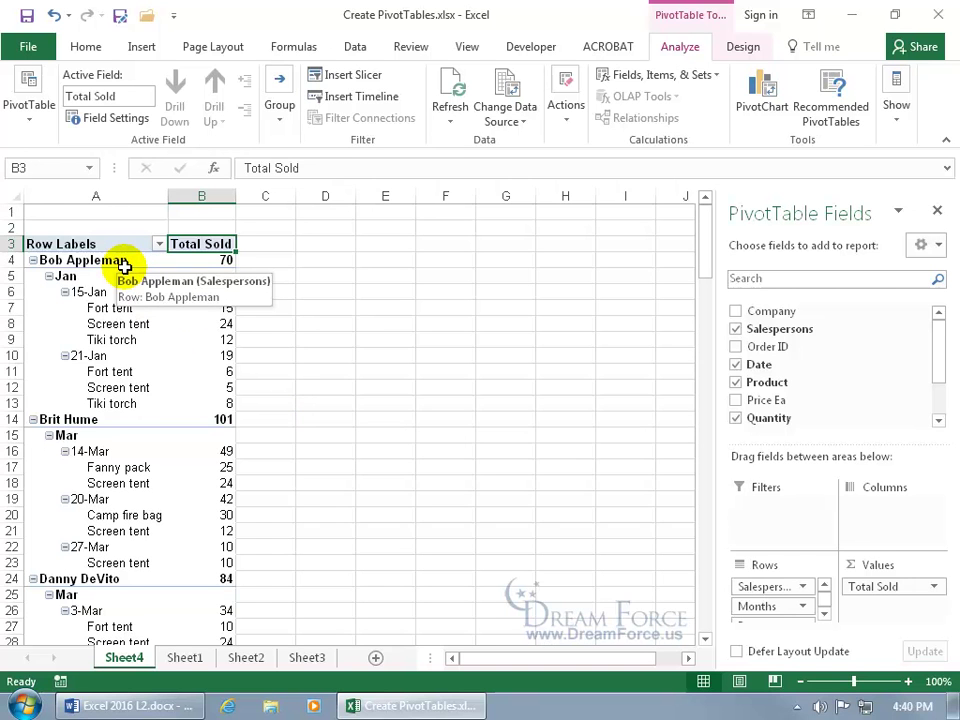
Filter the row labels by the Salespersons field to show only the first listed salesperson
click(160, 245)
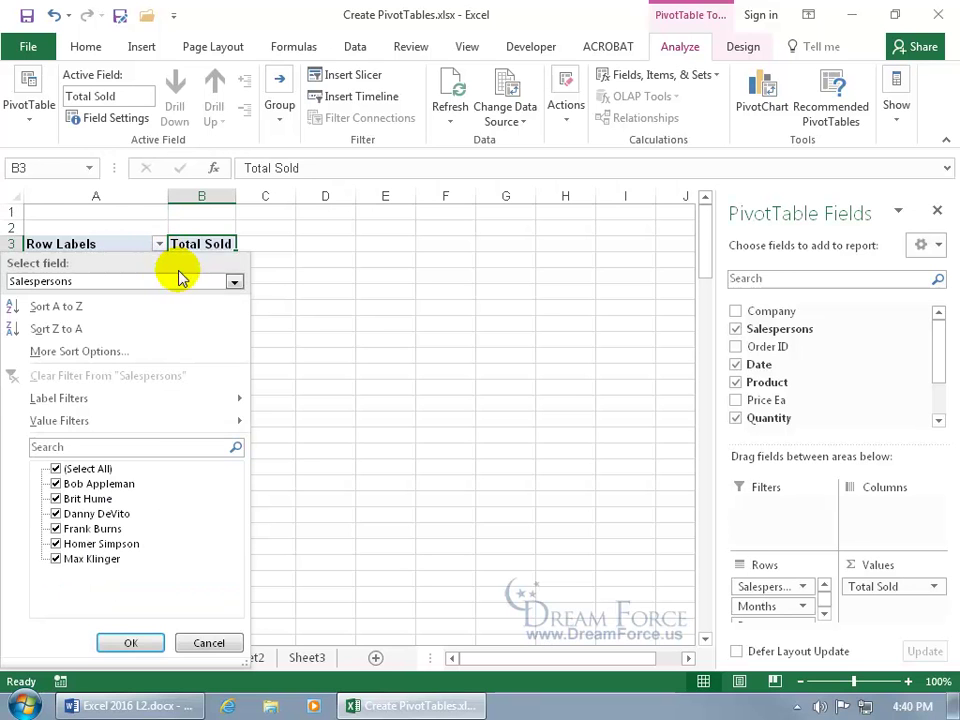
click(234, 282)
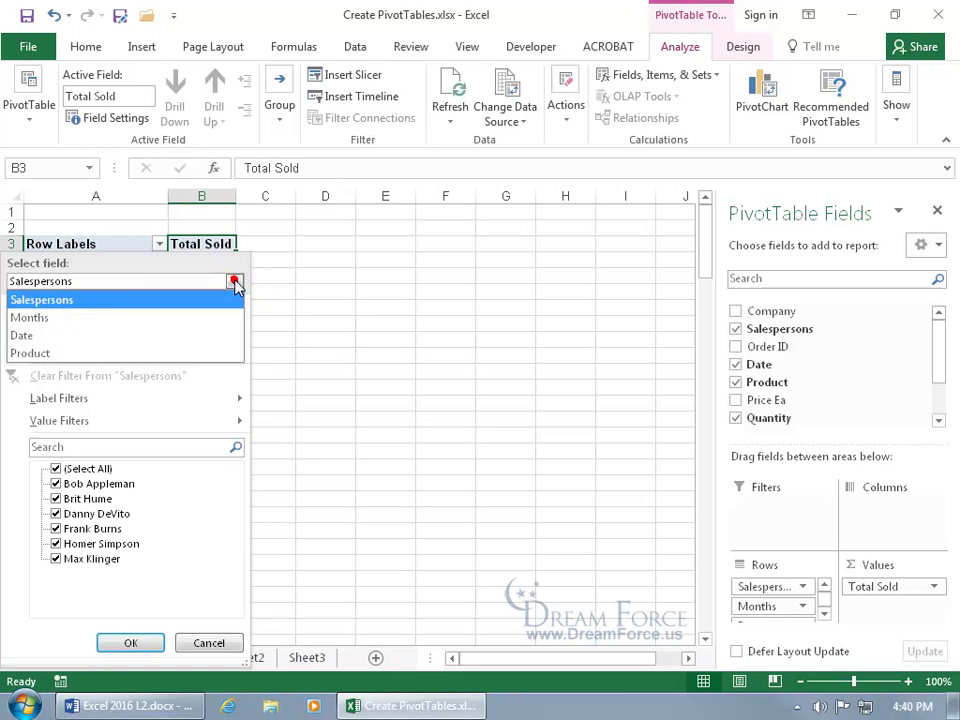
click(190, 317)
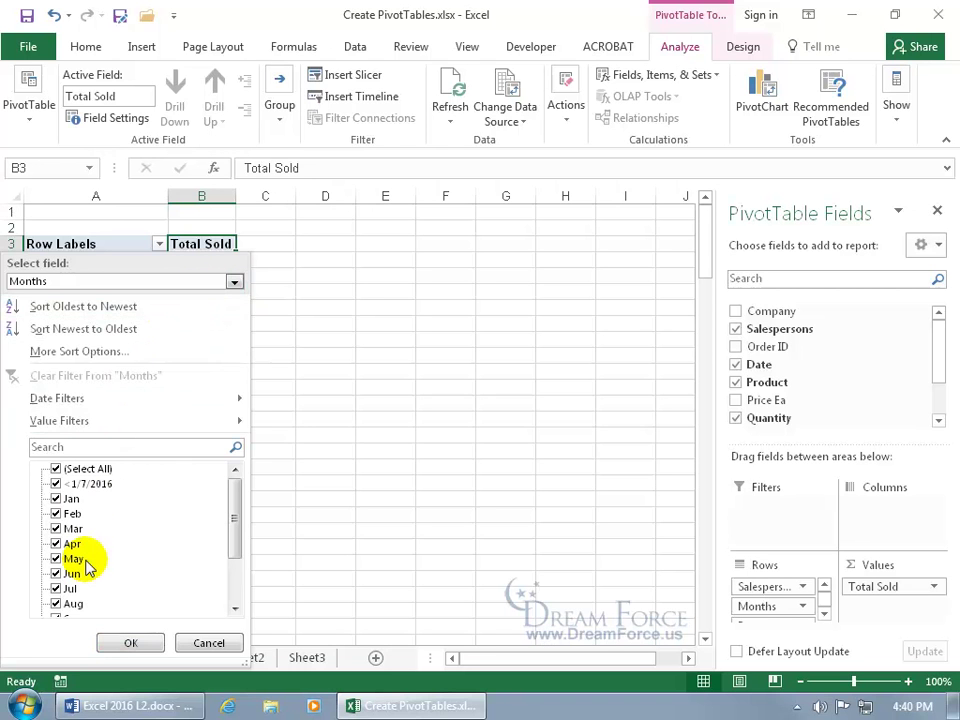
click(233, 282)
click(187, 300)
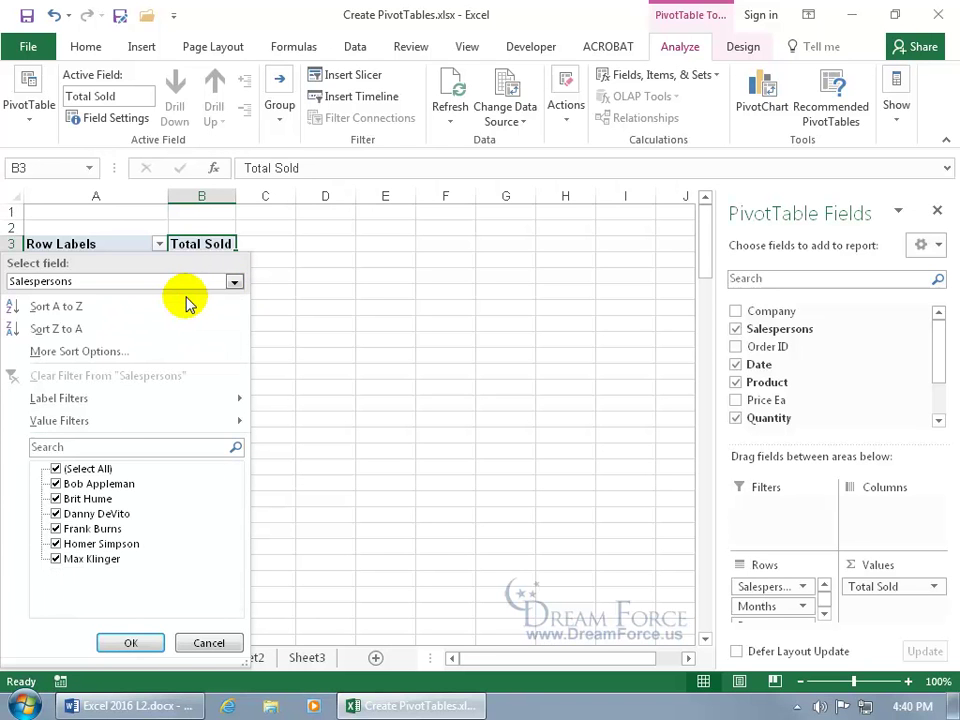
click(56, 469)
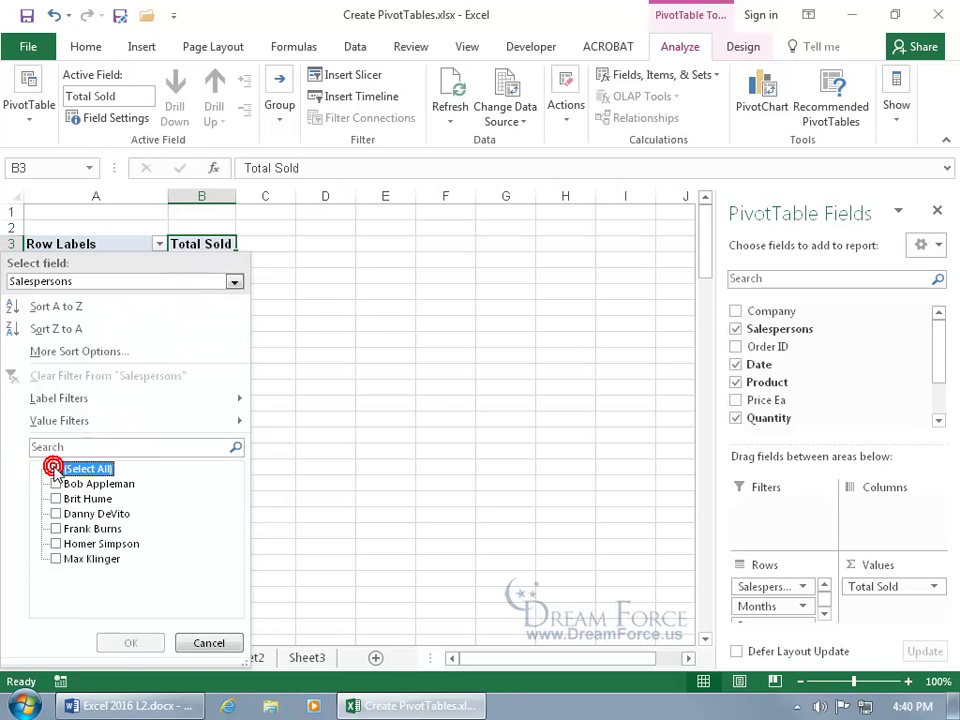
click(55, 484)
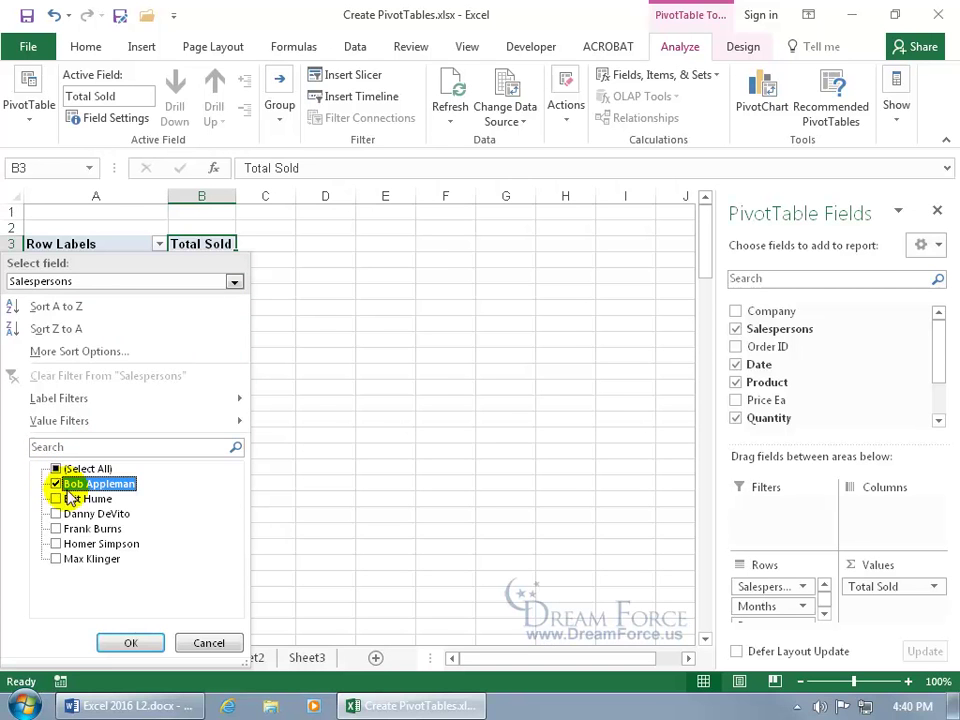
click(128, 642)
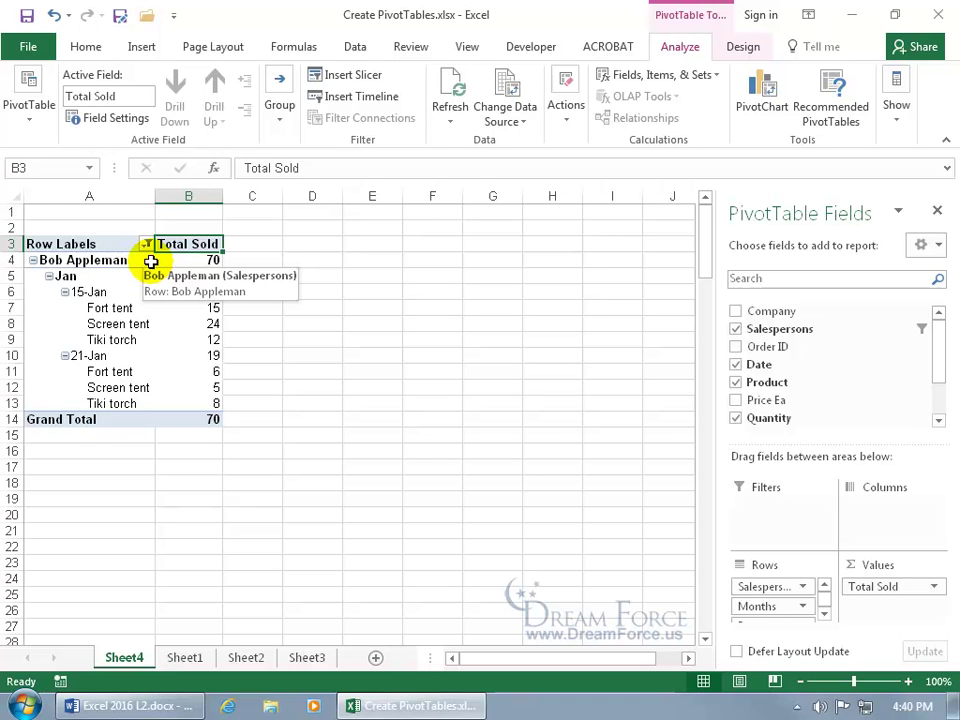
Reselect all salespersons in the row label filter to show everyone's sales
click(147, 244)
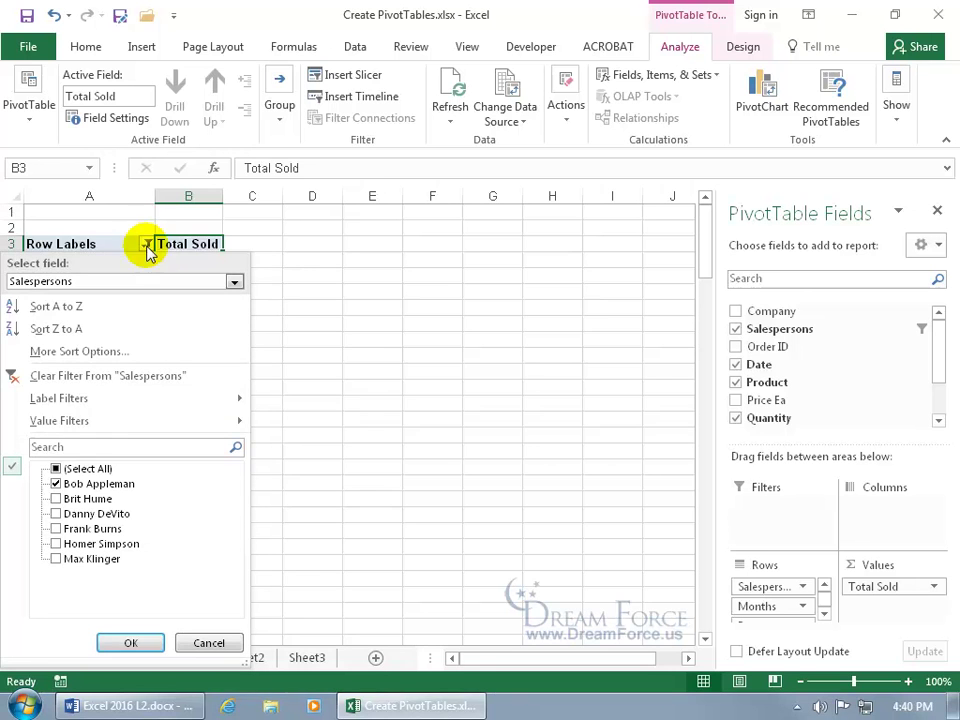
click(56, 468)
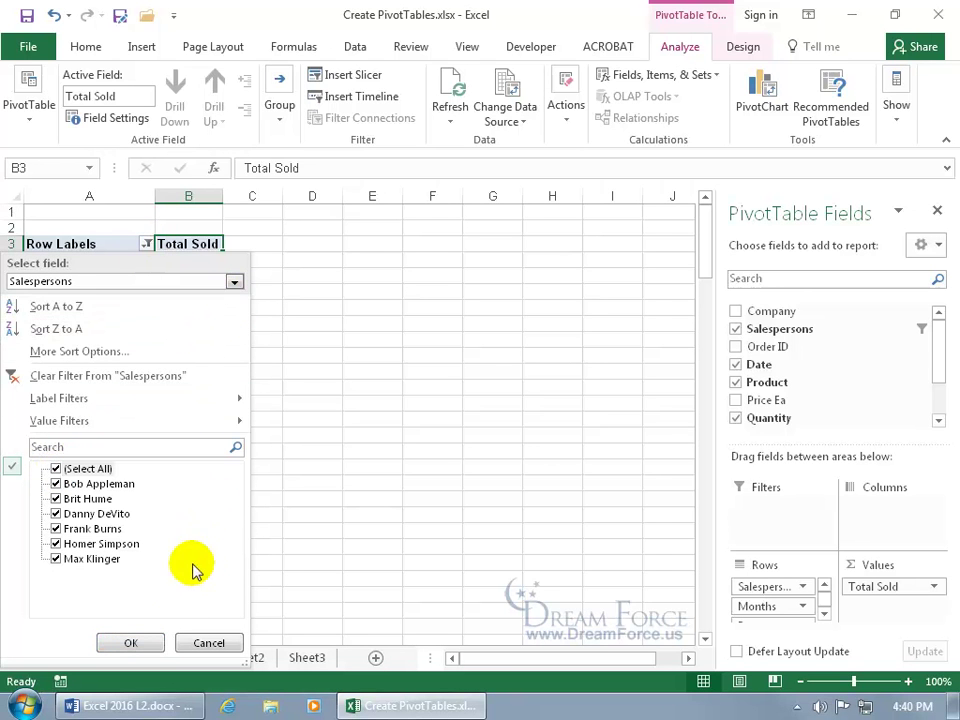
click(143, 646)
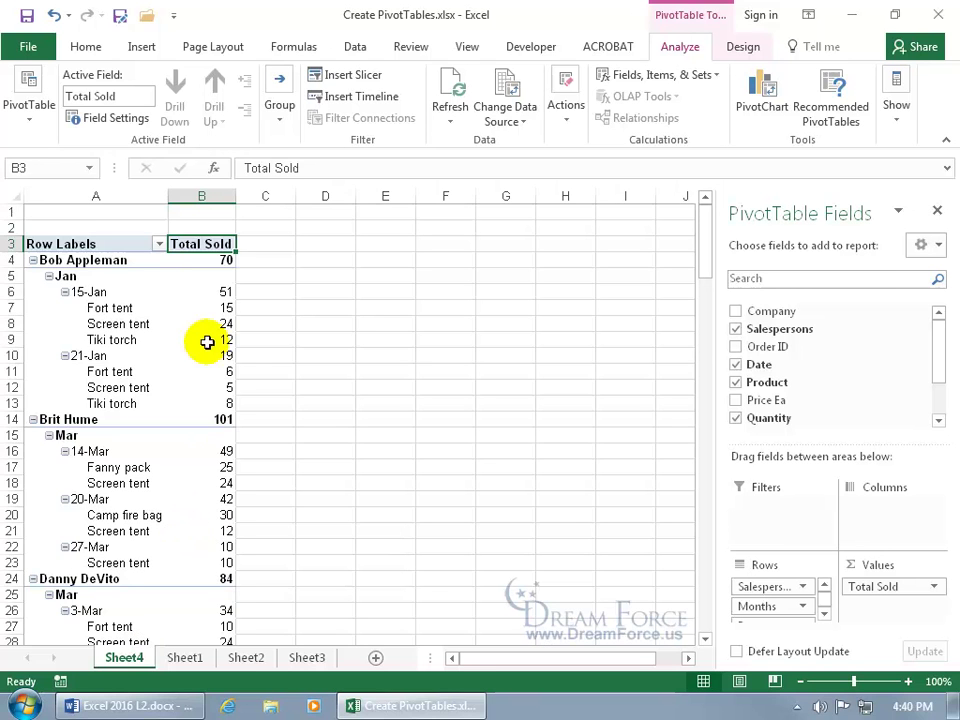
Filter the row labels by the Product field to show only Air Mattress
click(159, 245)
click(234, 286)
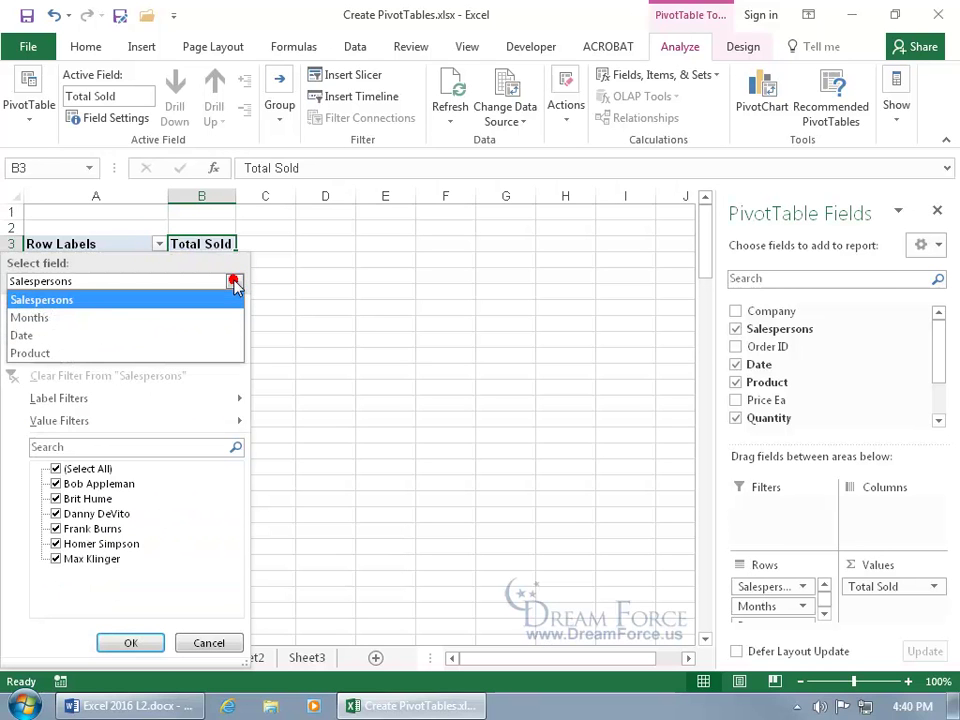
click(149, 352)
click(55, 468)
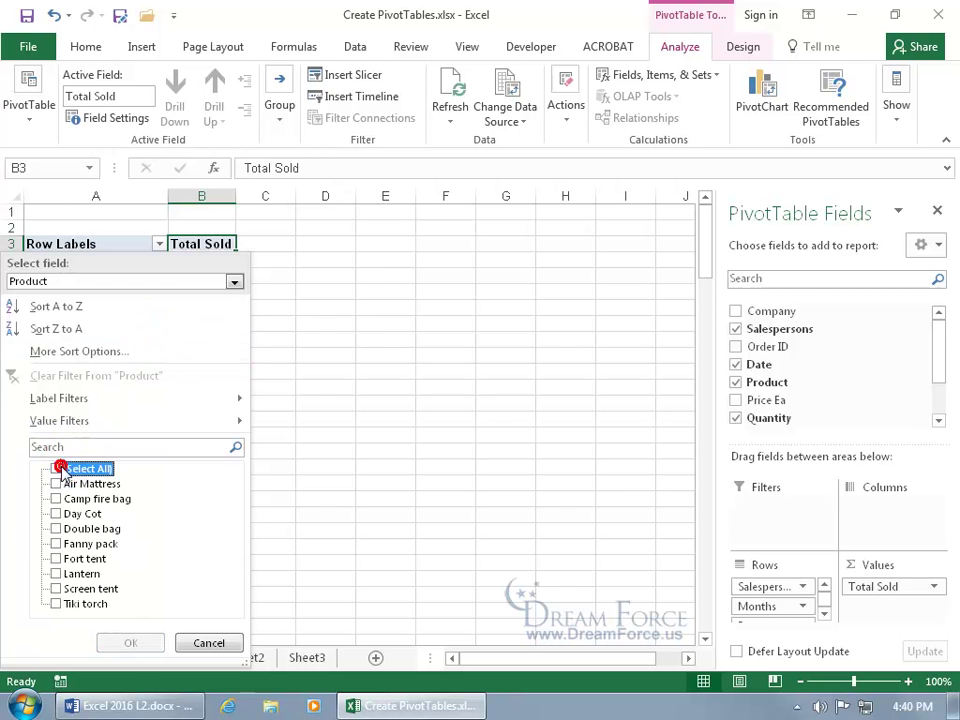
click(57, 483)
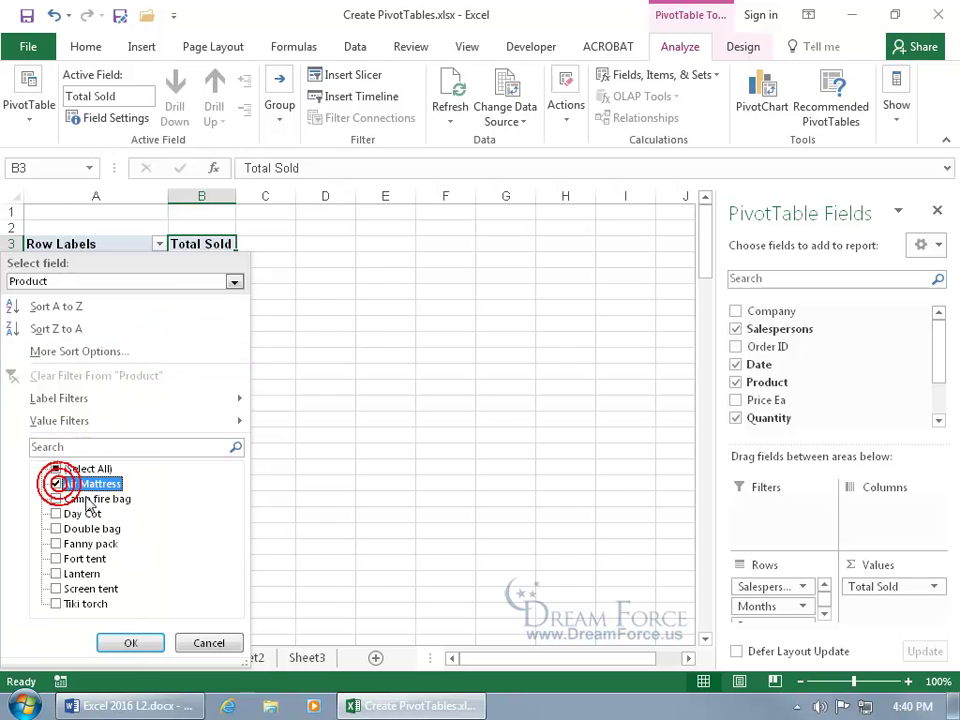
click(130, 643)
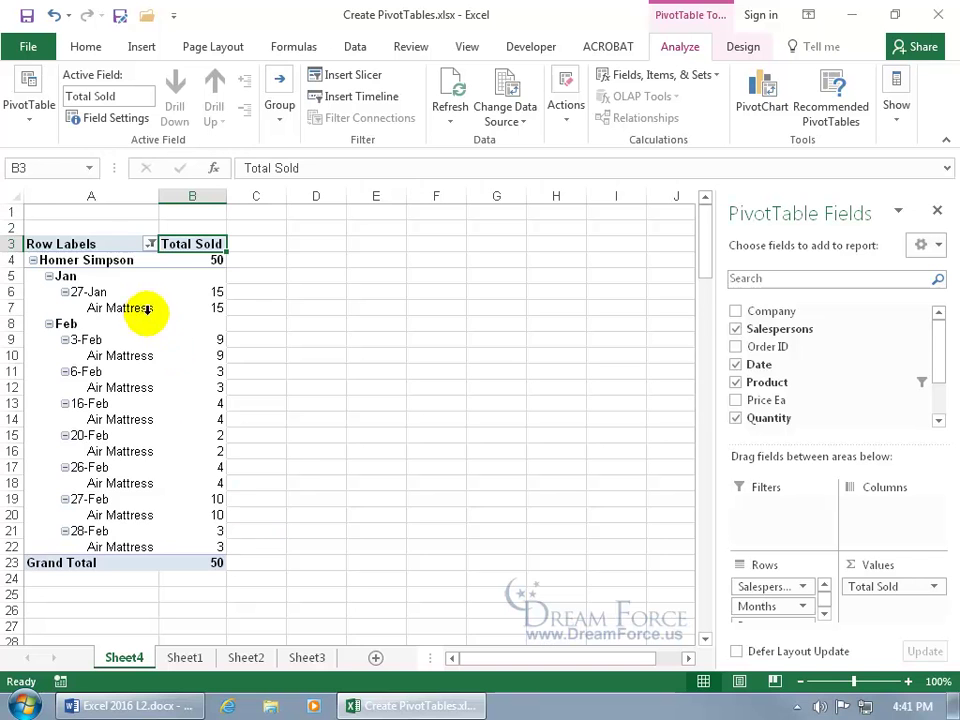
Reselect all products in the row label filter for the Product field
click(149, 244)
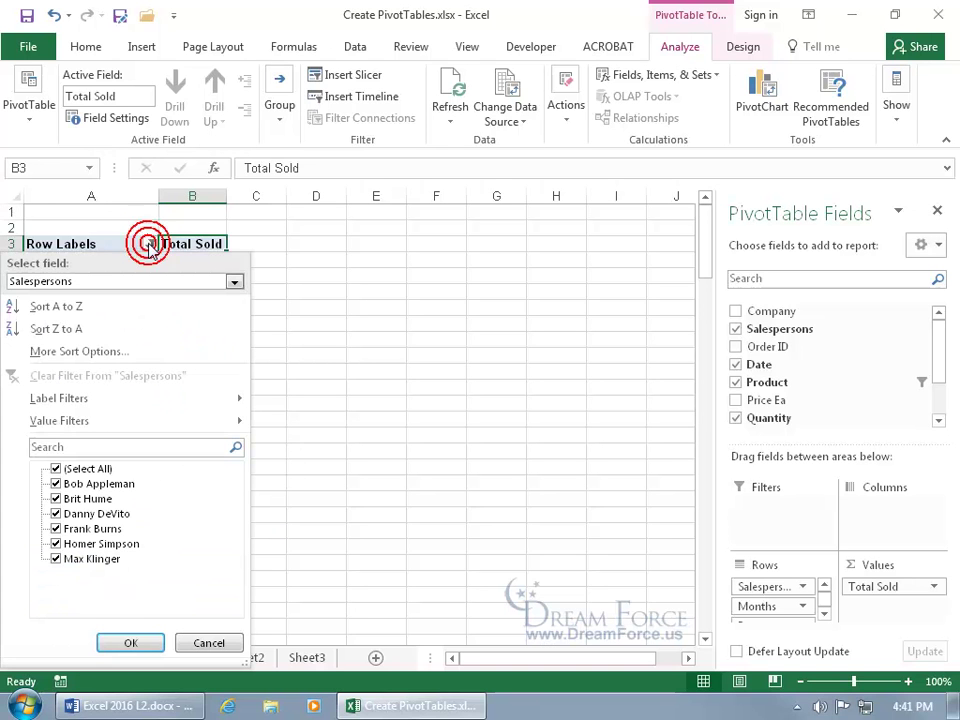
click(232, 281)
click(186, 354)
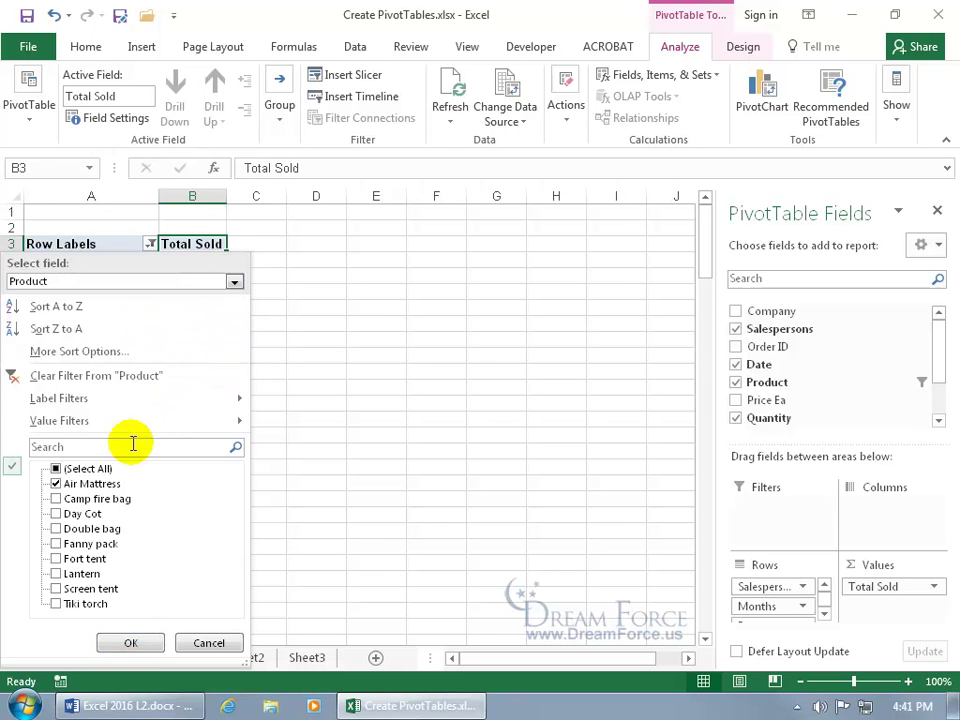
click(57, 469)
click(131, 643)
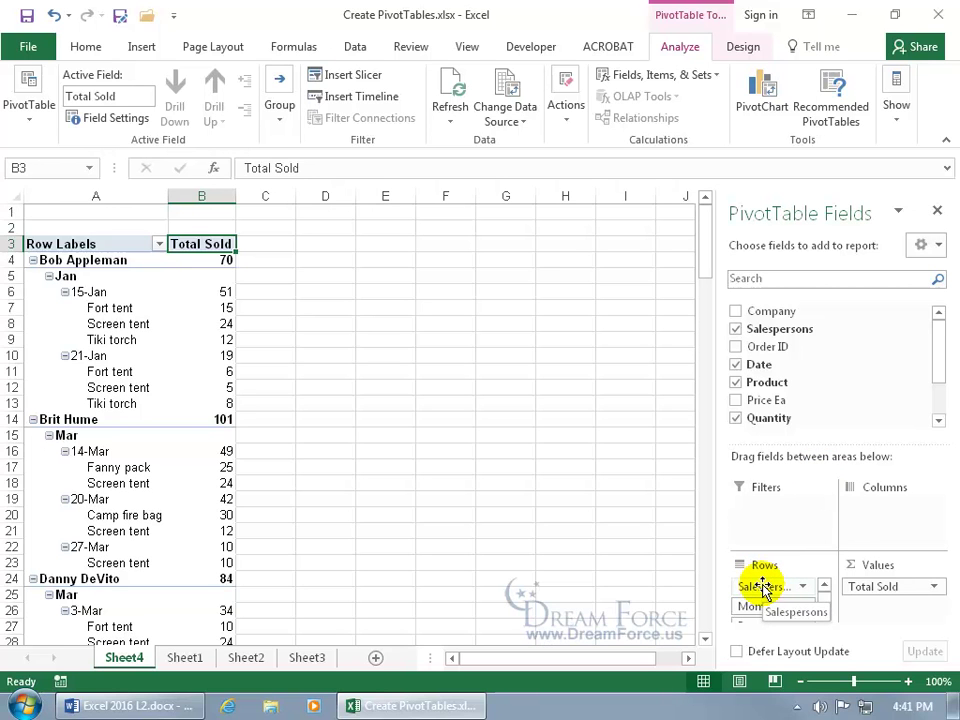
Move the Salespersons field from Rows to Filters, and limit the report to the first two listed salespersons with multiple selection
drag(762, 586, 770, 530)
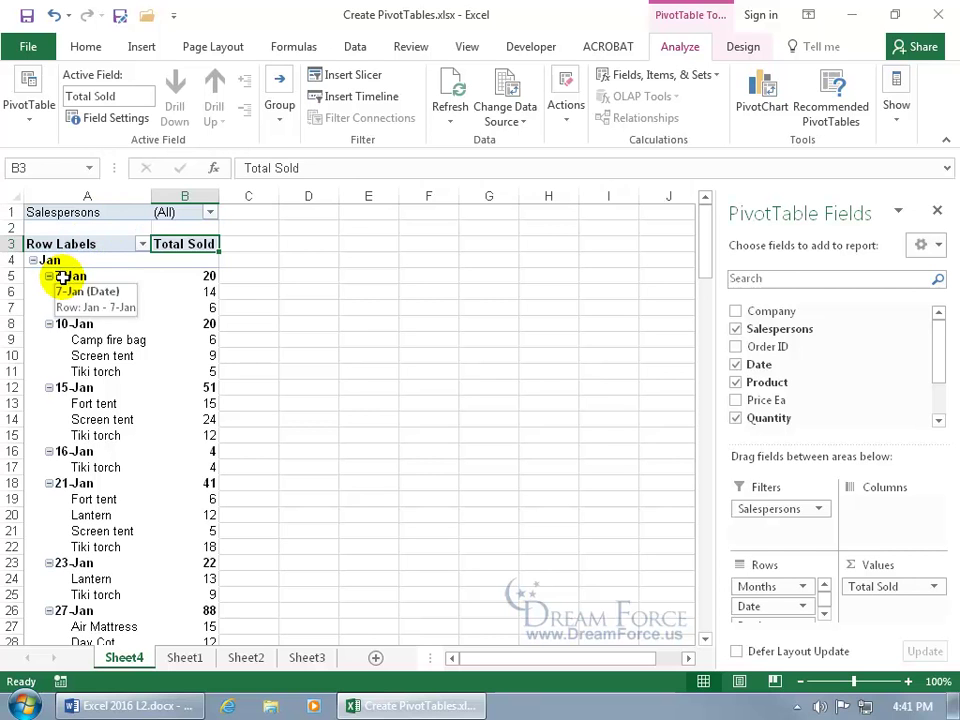
click(210, 212)
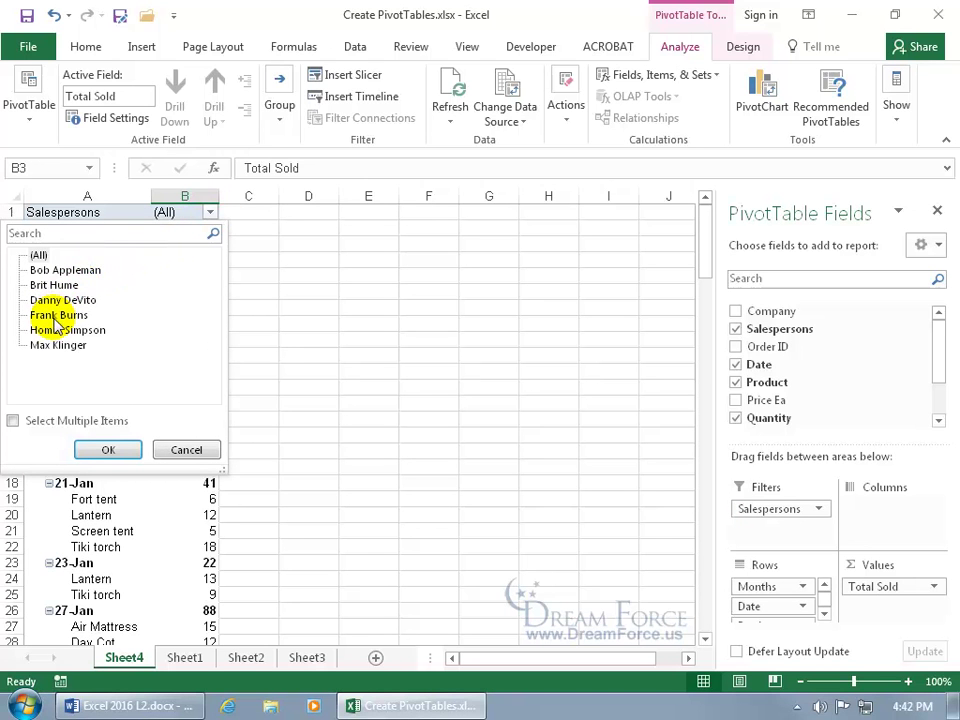
click(12, 420)
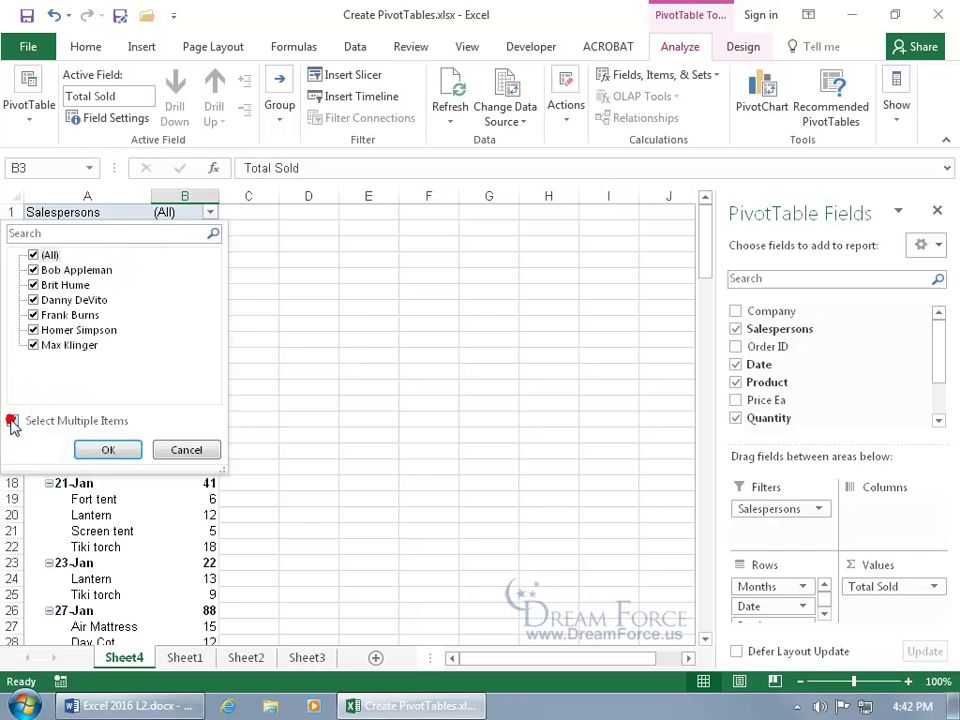
click(33, 255)
click(33, 270)
click(33, 285)
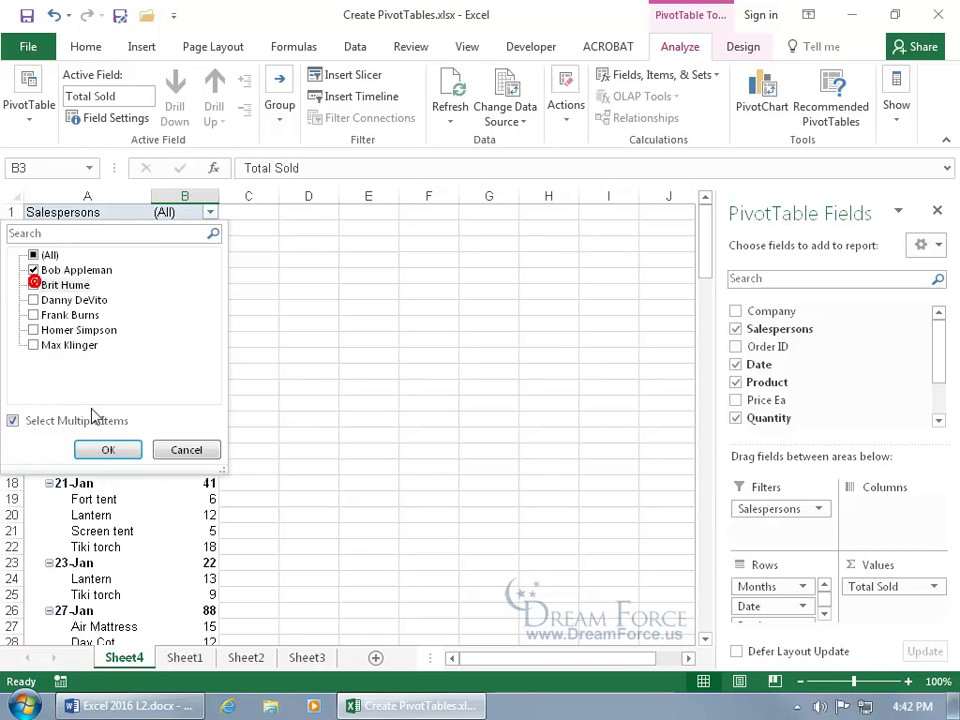
click(108, 449)
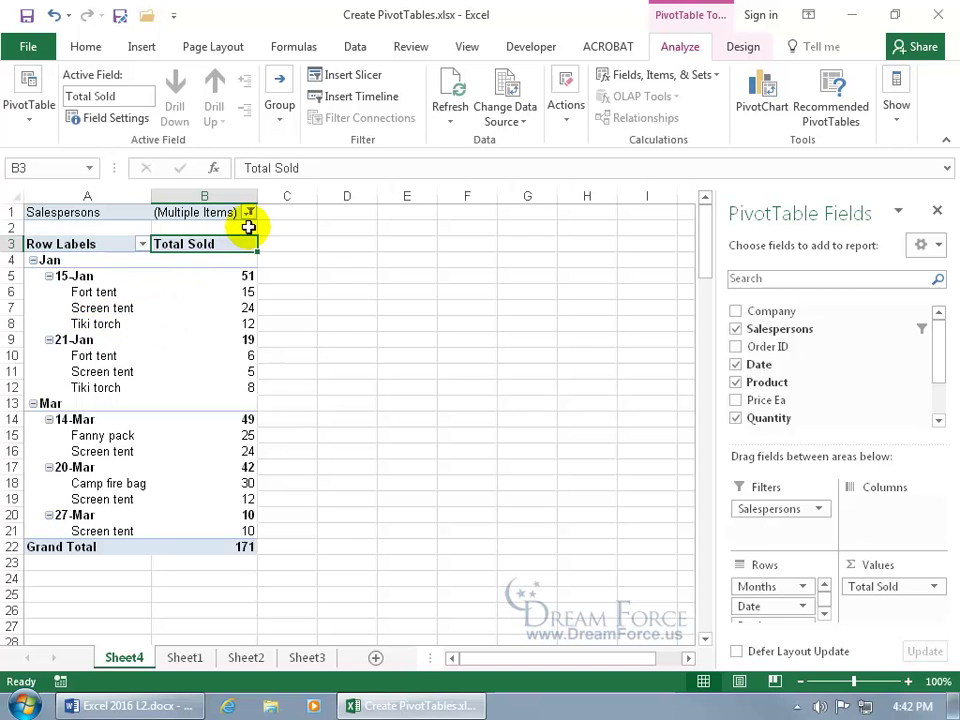
Filter the row labels by the Months field to show only Jan
click(142, 245)
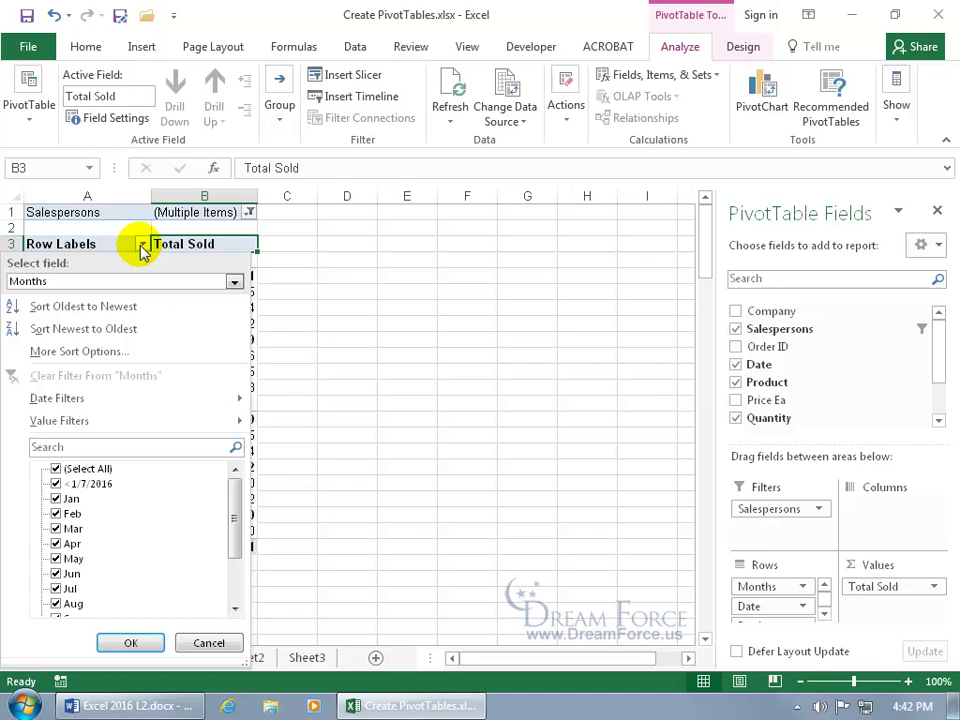
click(57, 468)
click(56, 498)
click(128, 642)
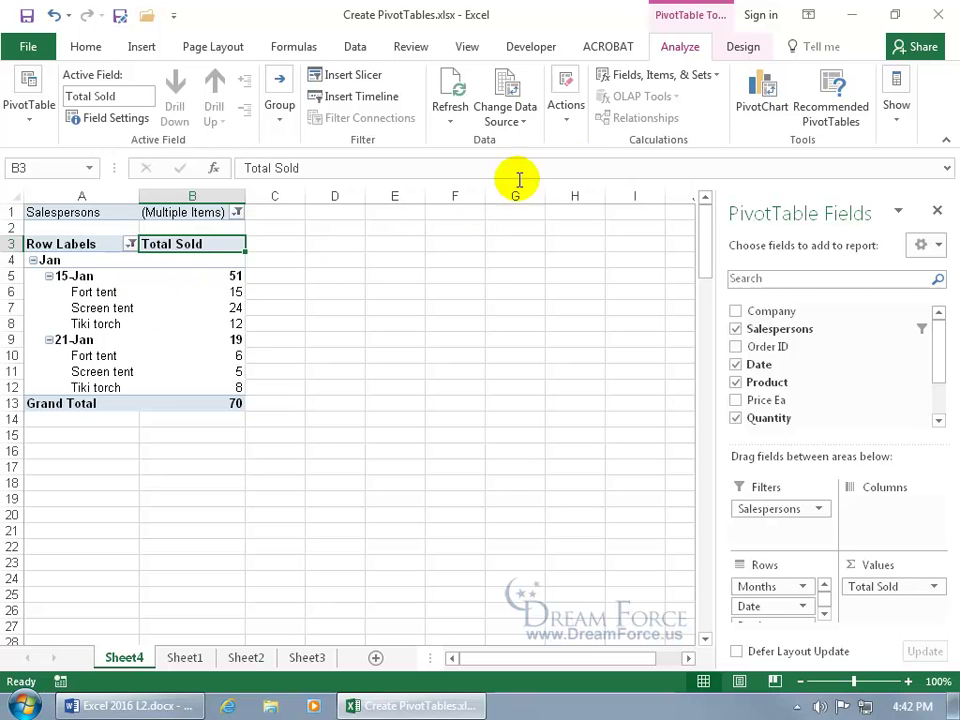
Clear all filters from the PivotTable at once, keeping its field layout
click(566, 127)
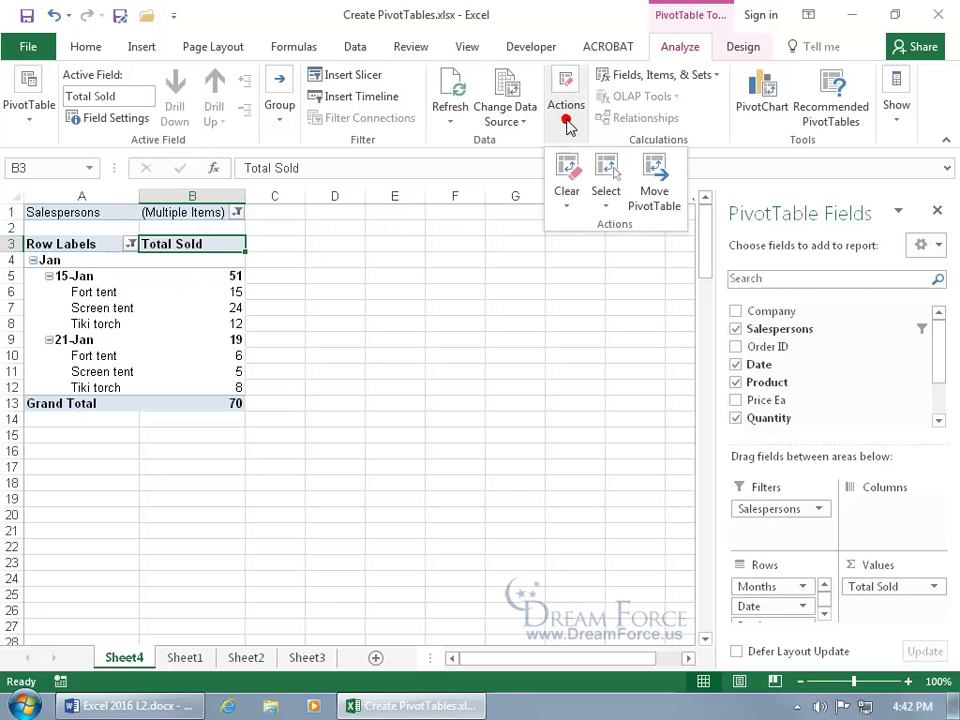
click(567, 191)
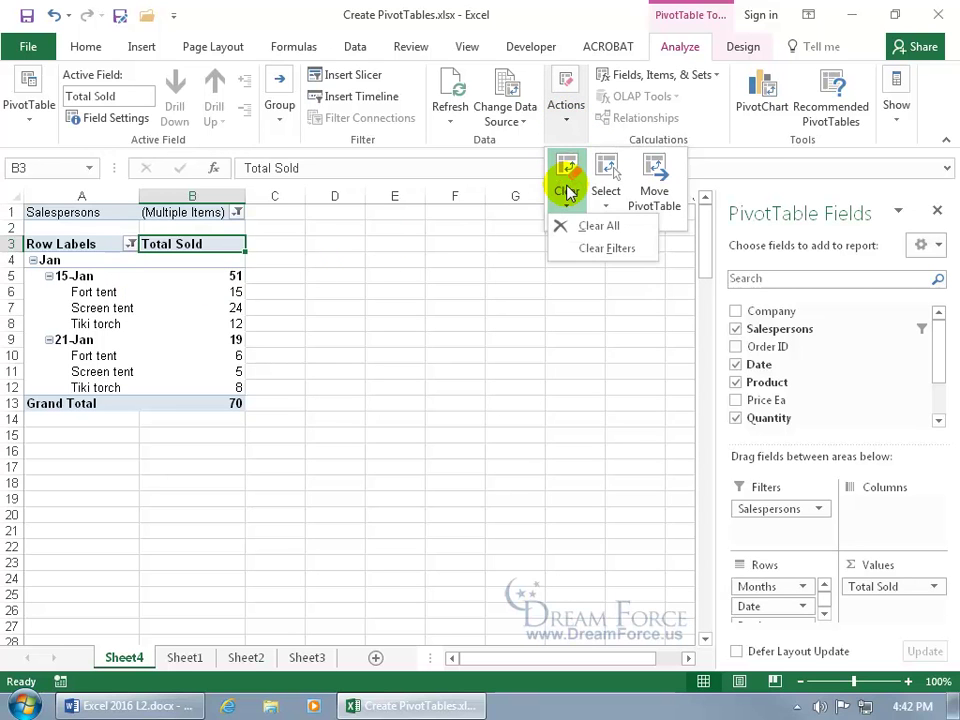
click(590, 248)
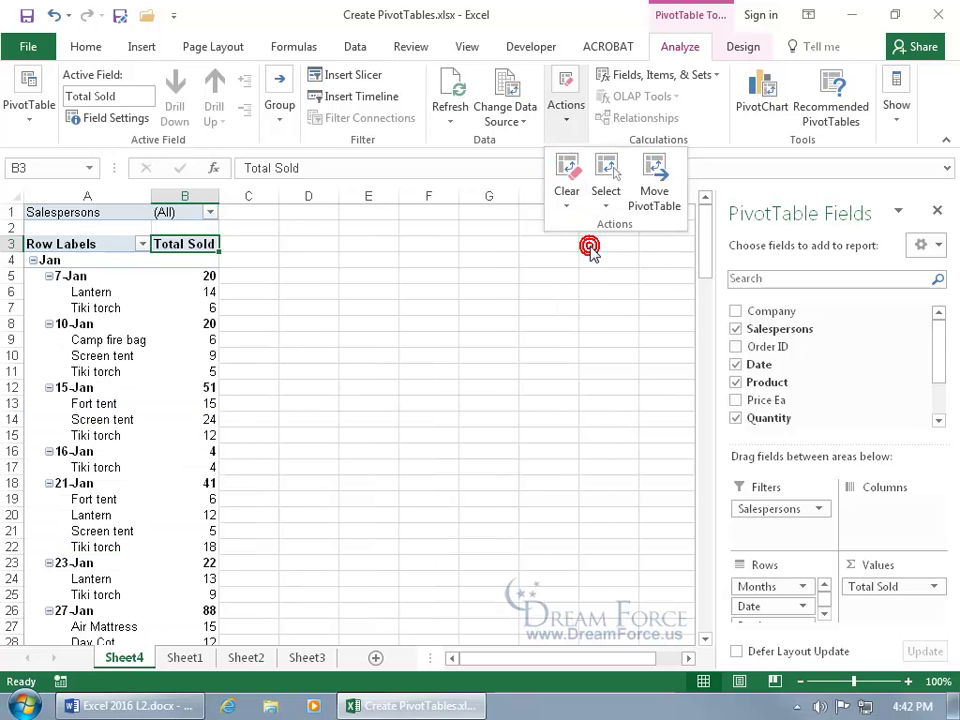
Move the Product field to the top of the Rows area, and remove the Months field from Rows
click(281, 315)
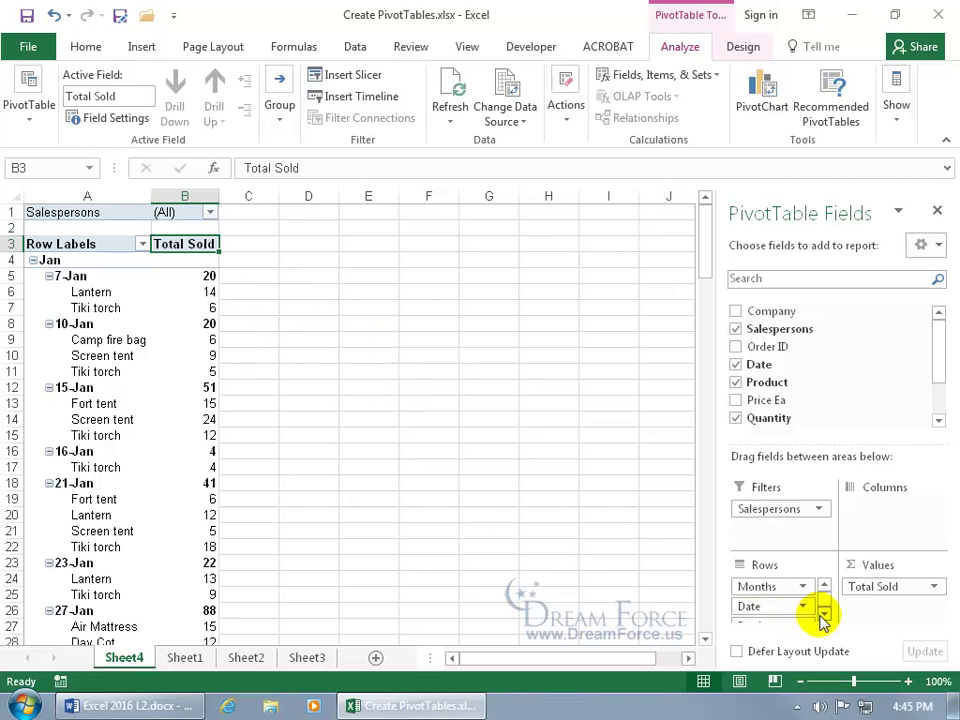
click(823, 614)
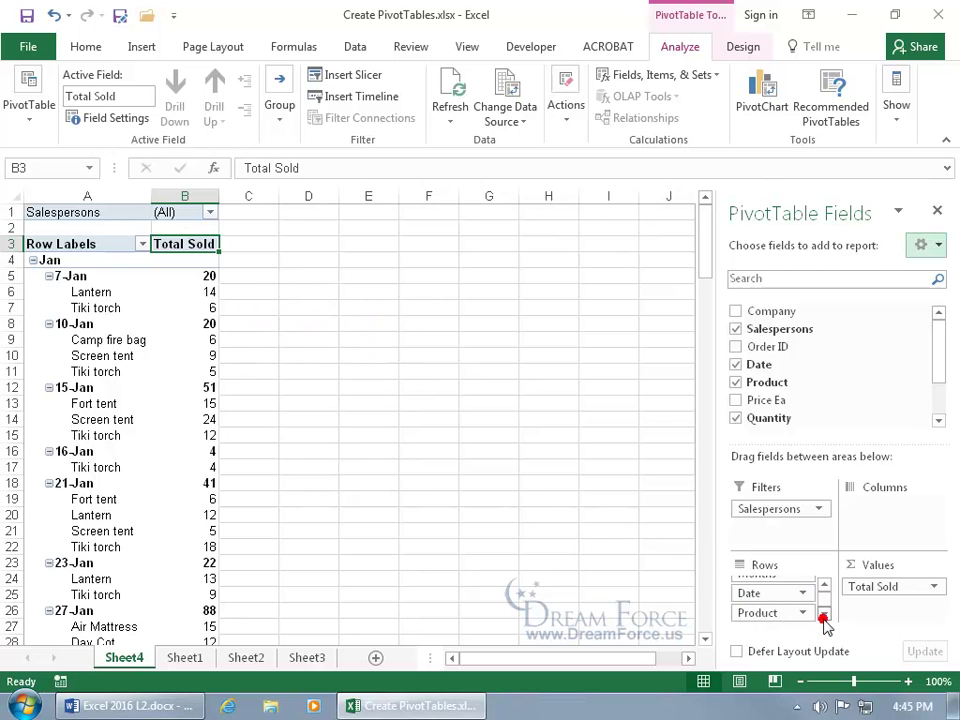
drag(760, 617, 779, 589)
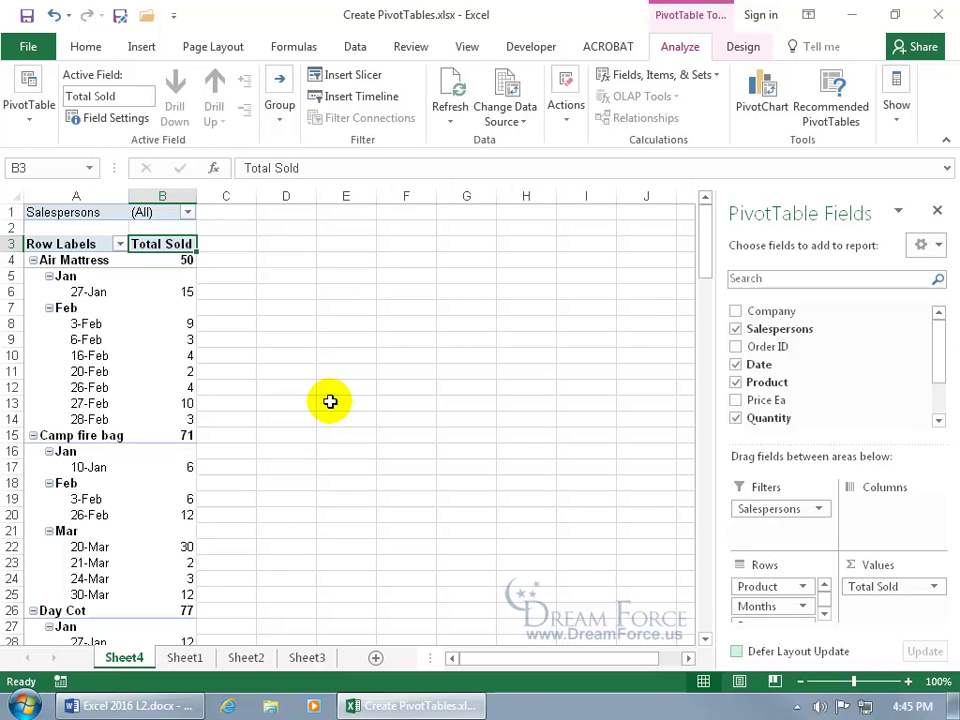
click(824, 613)
drag(787, 597, 645, 585)
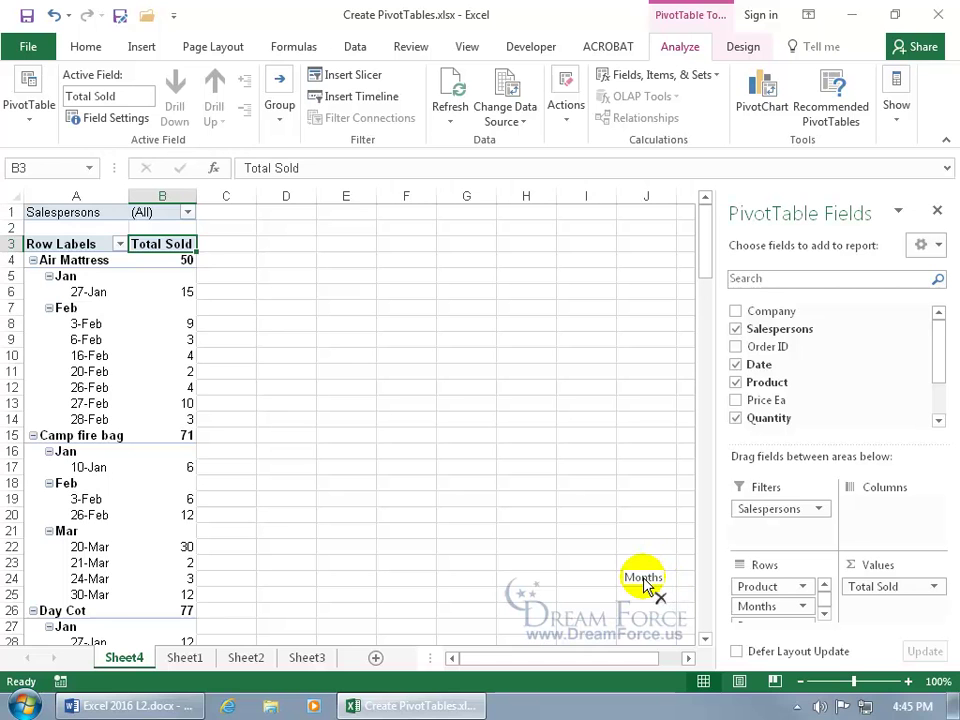
drag(645, 585, 643, 583)
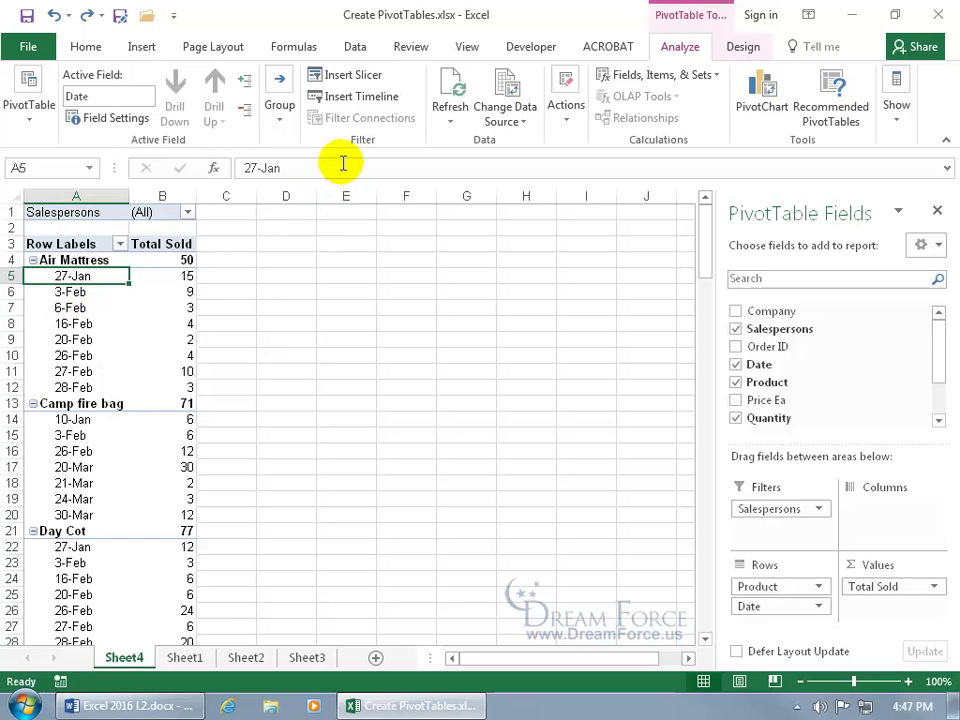
Group the Date field by both days and months, and undo that grouping
click(280, 119)
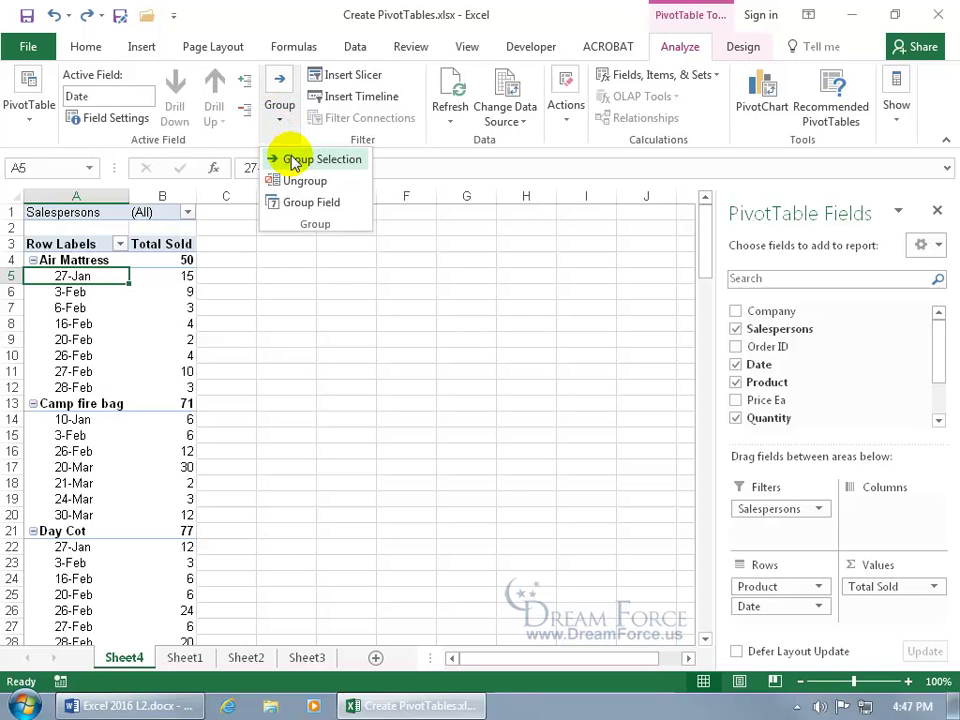
click(302, 202)
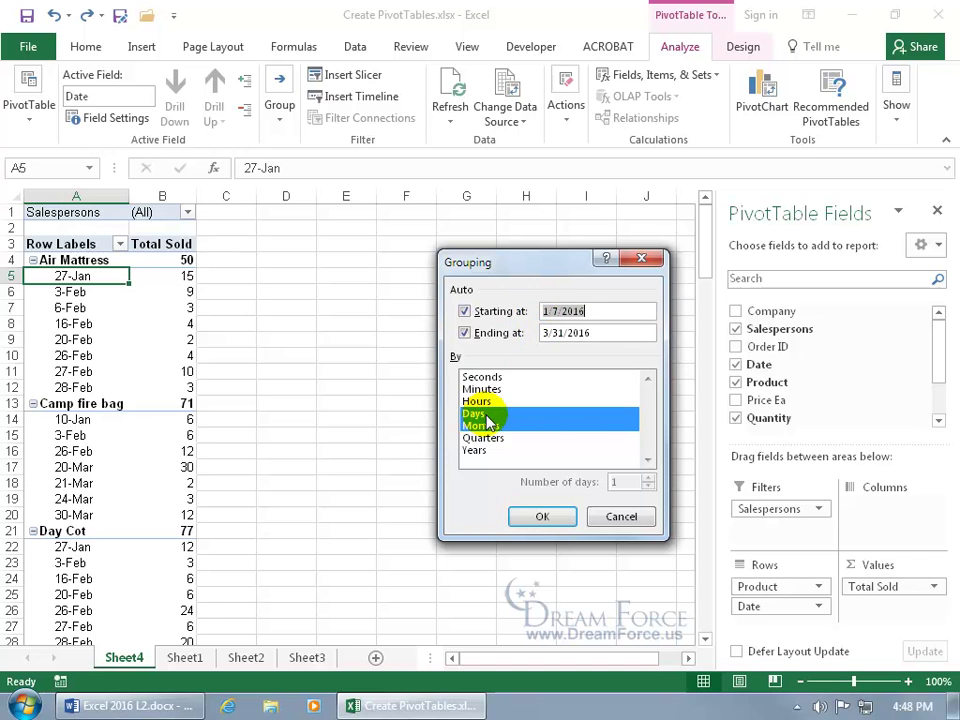
click(542, 516)
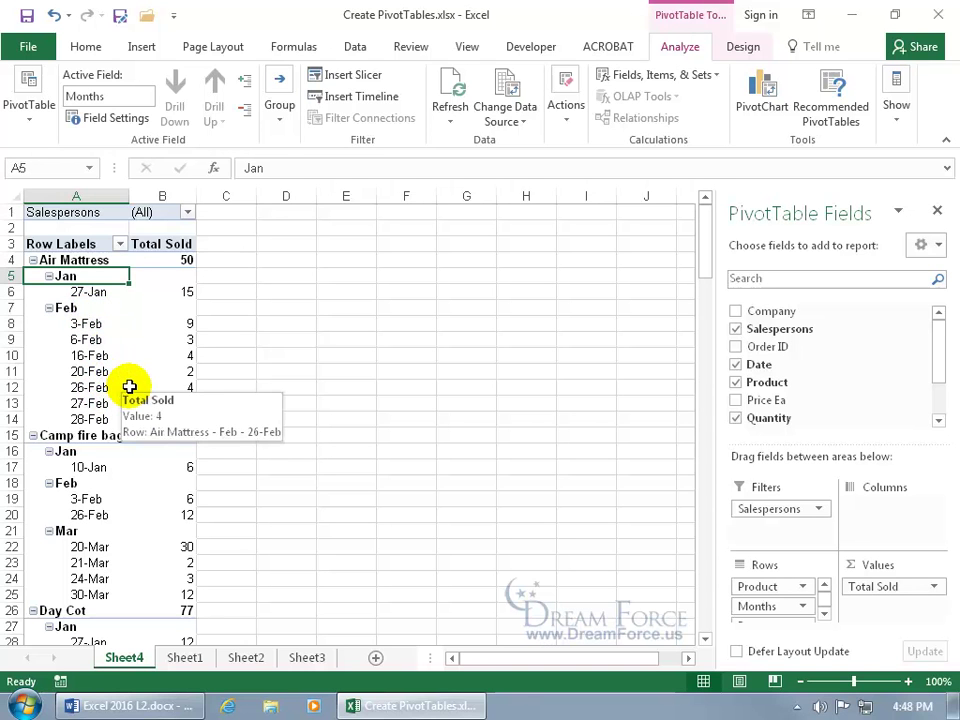
click(52, 15)
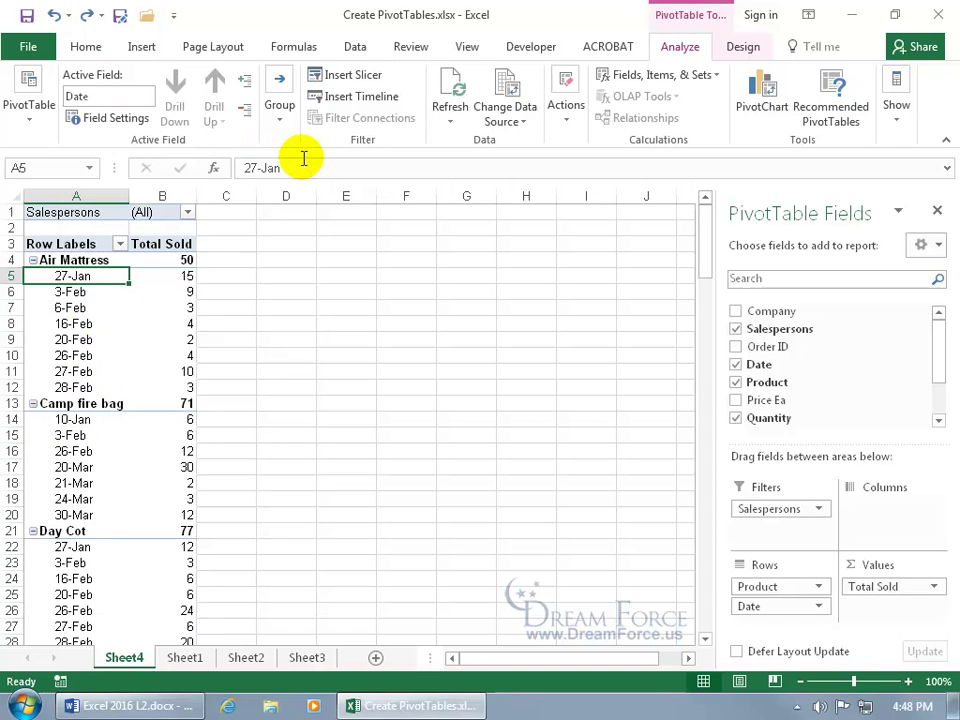
Group the dates under each product by months only, with Days deselected
click(279, 116)
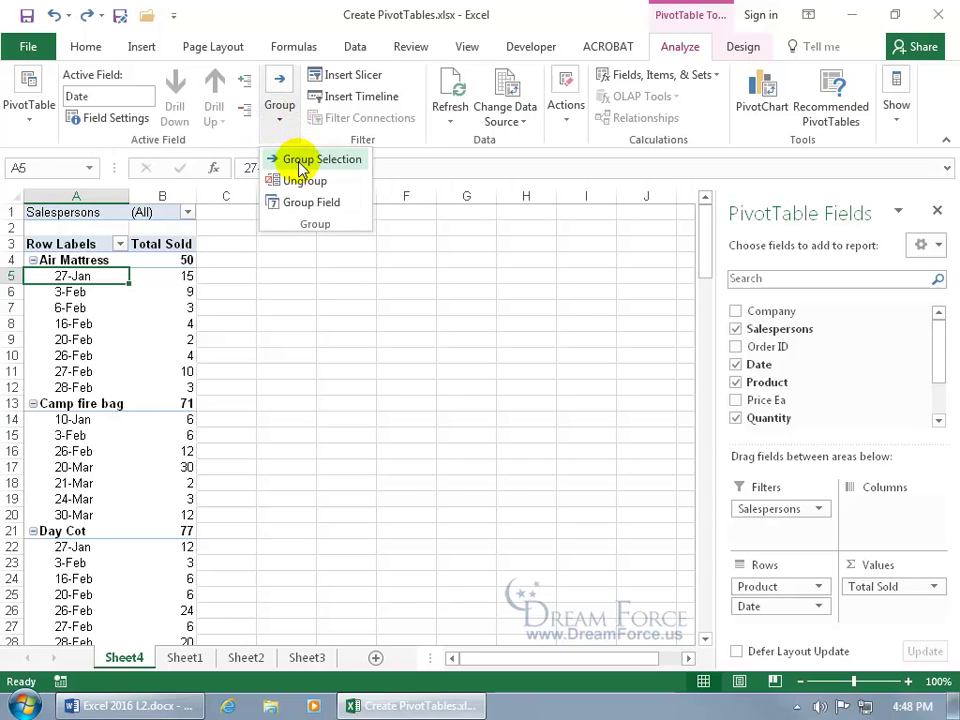
click(300, 160)
click(490, 413)
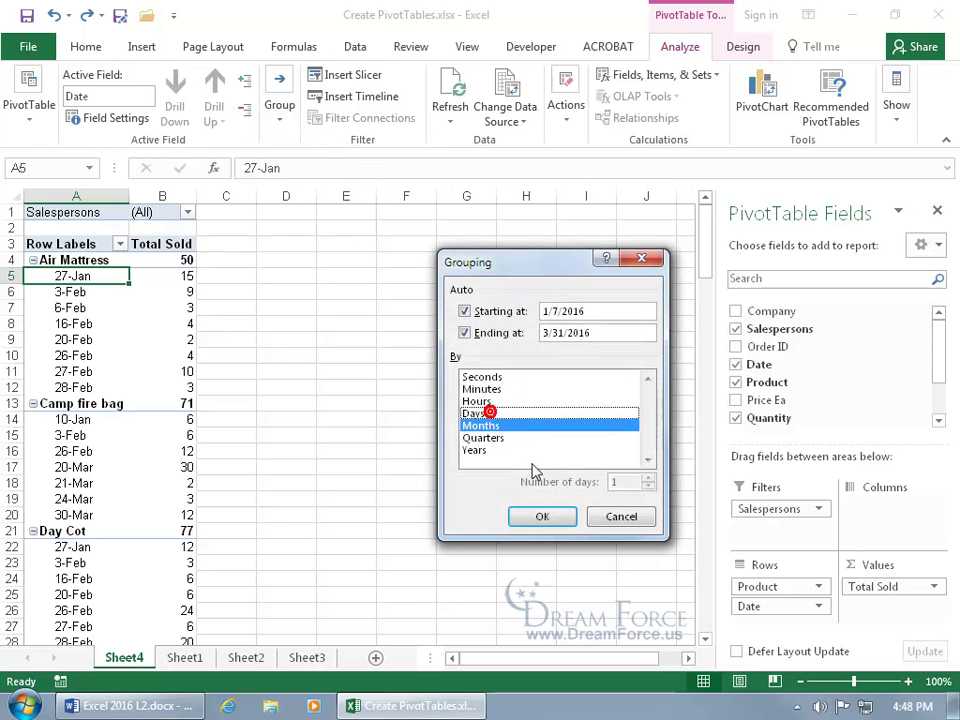
click(541, 516)
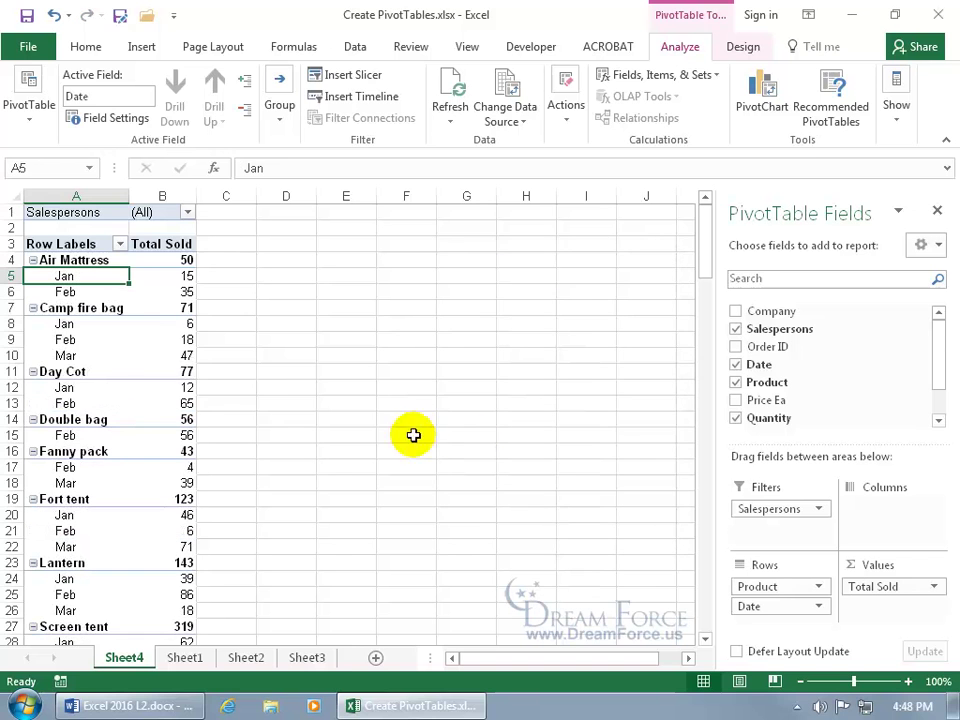
mouse_move(173, 357)
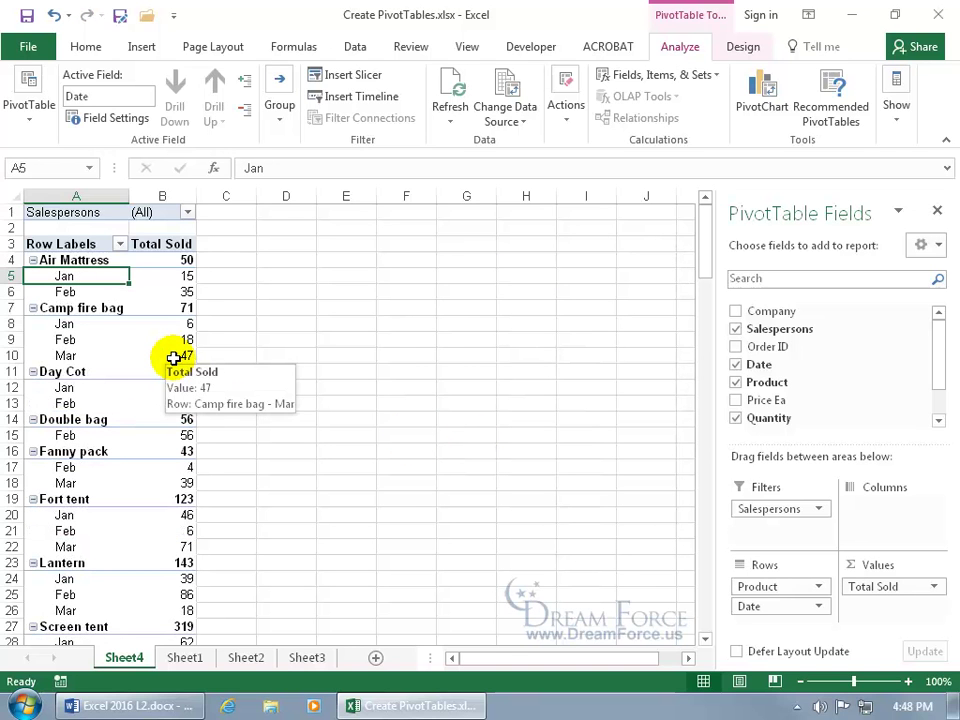
mouse_move(167, 334)
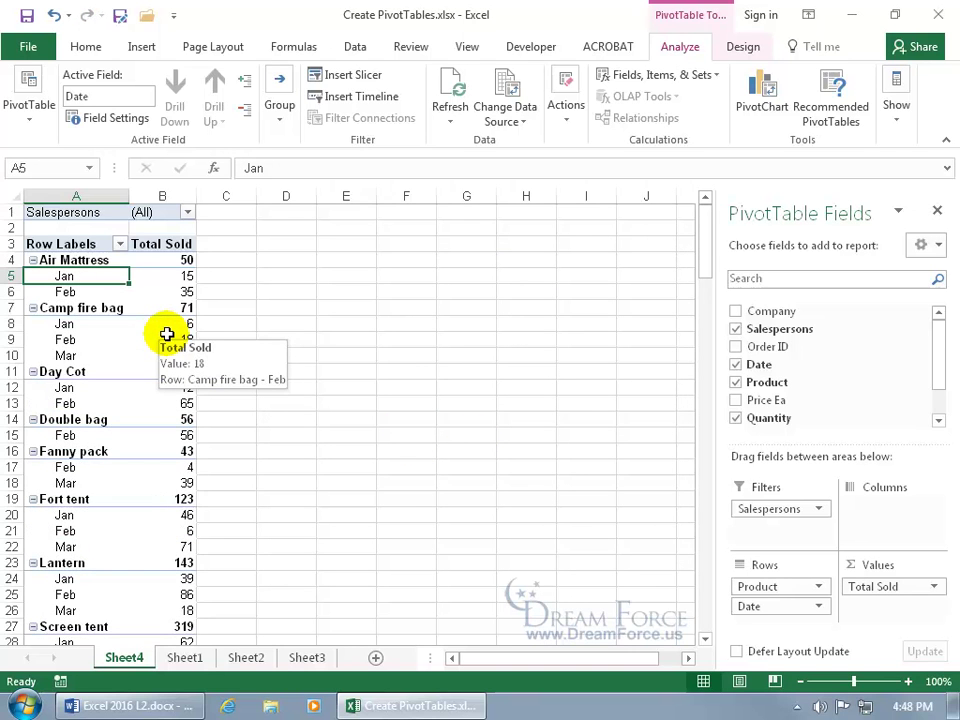